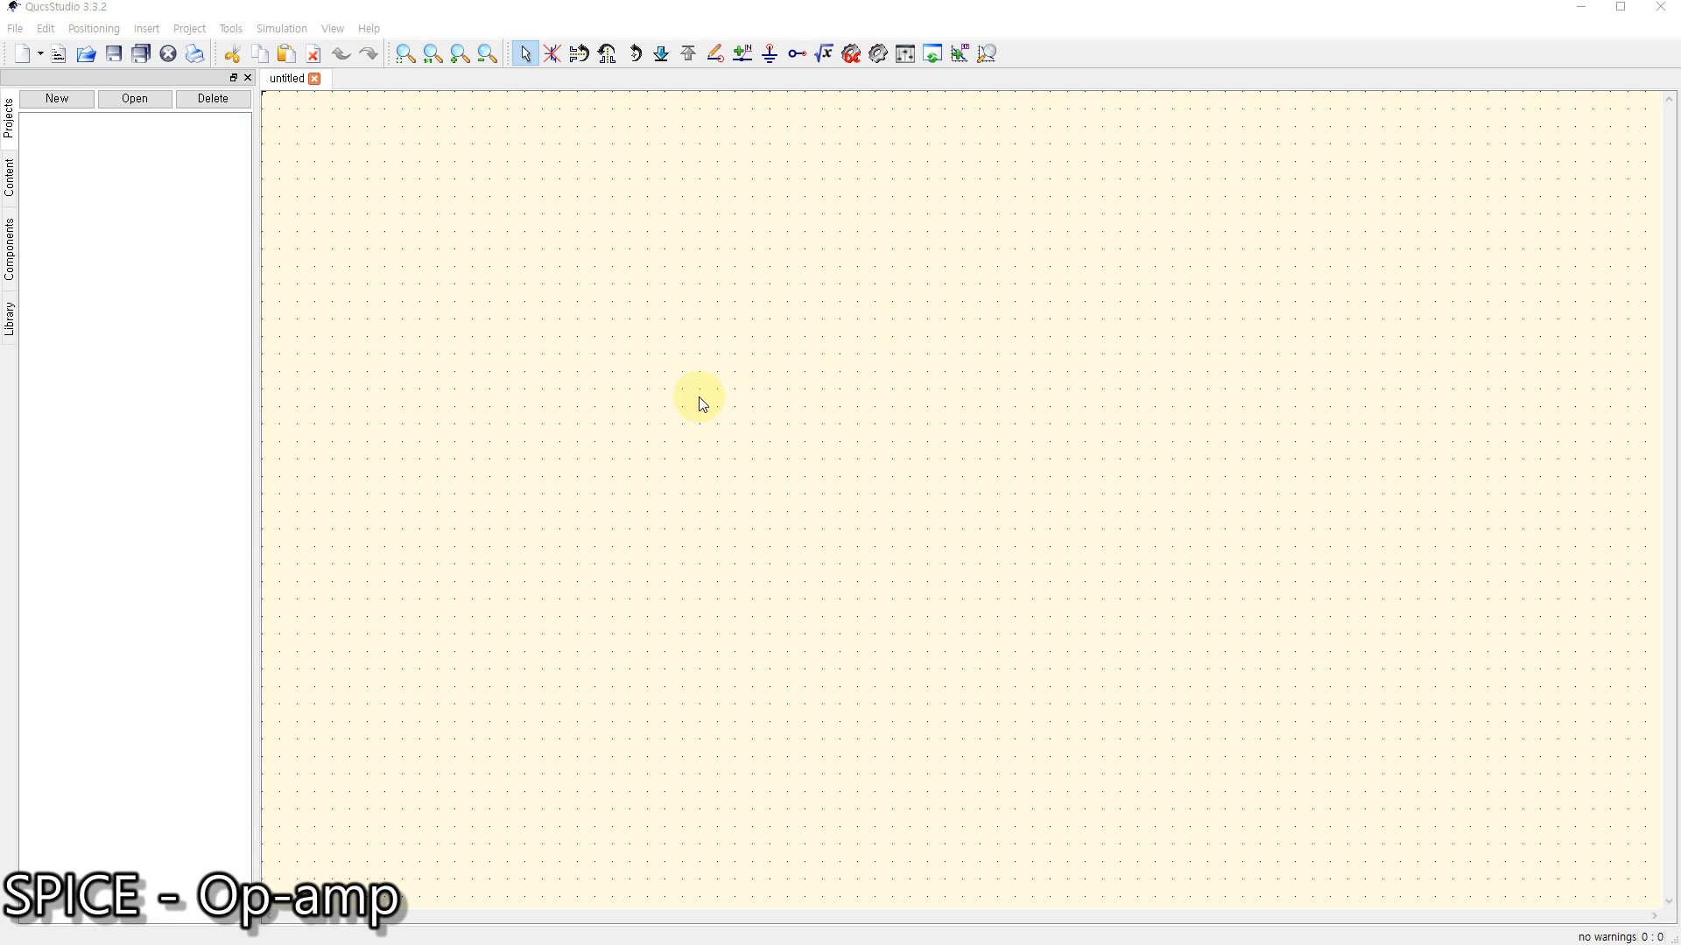
# Show the OpAmps category of the component library
pyautogui.click(14, 325)
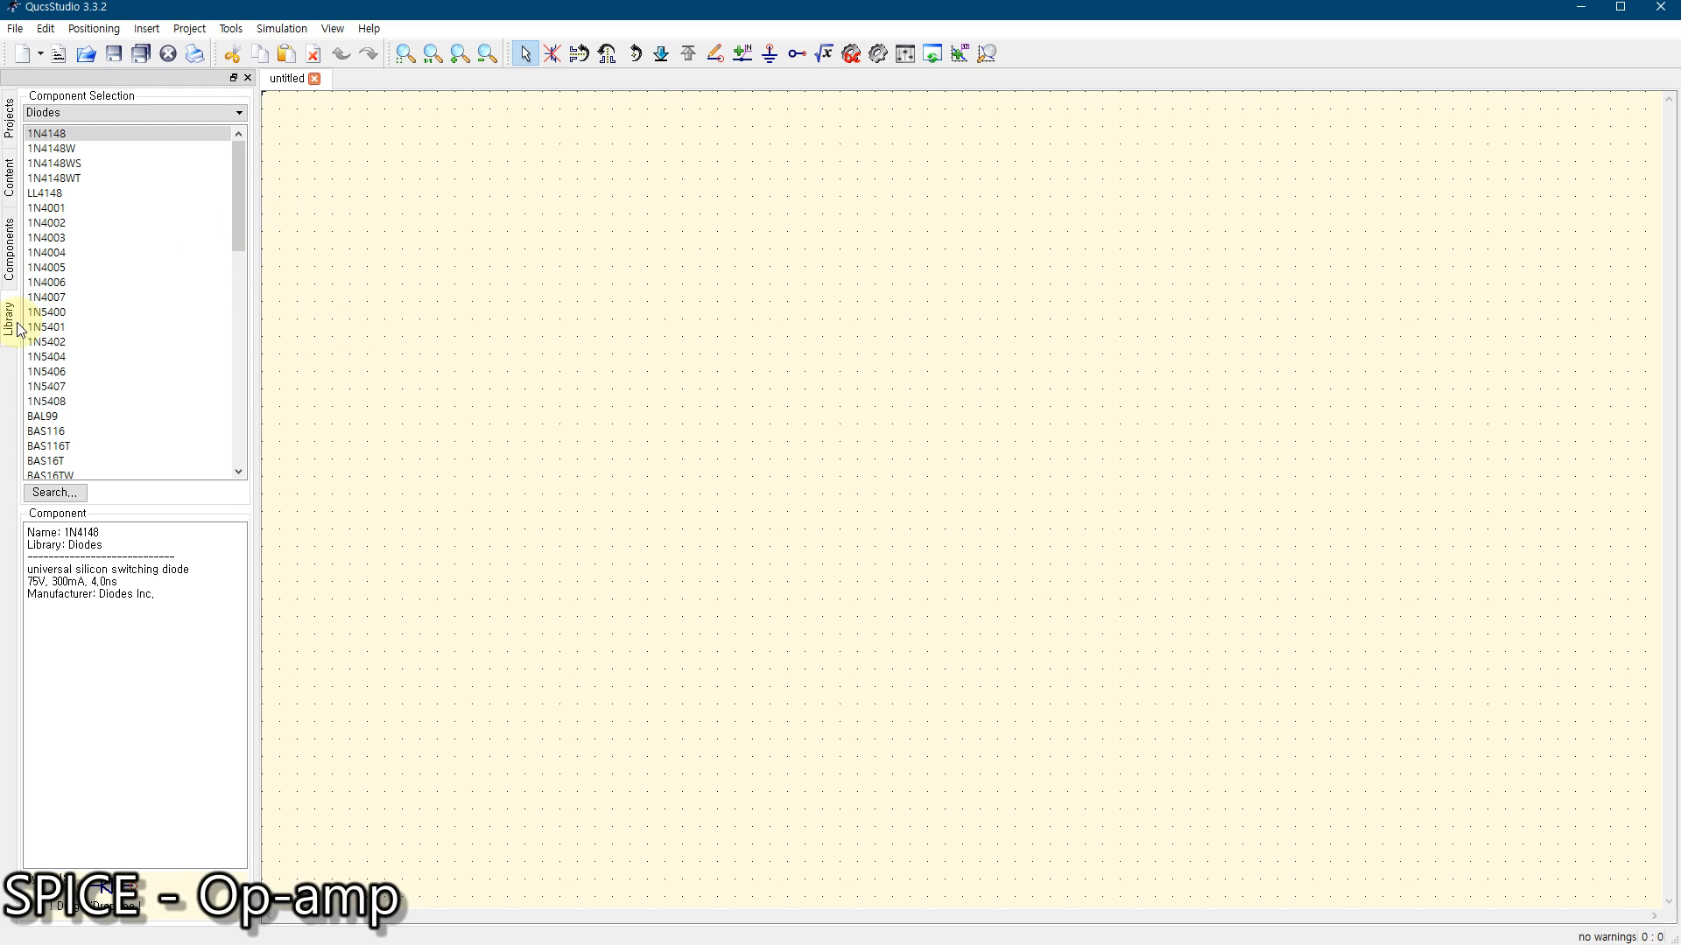
pyautogui.click(81, 114)
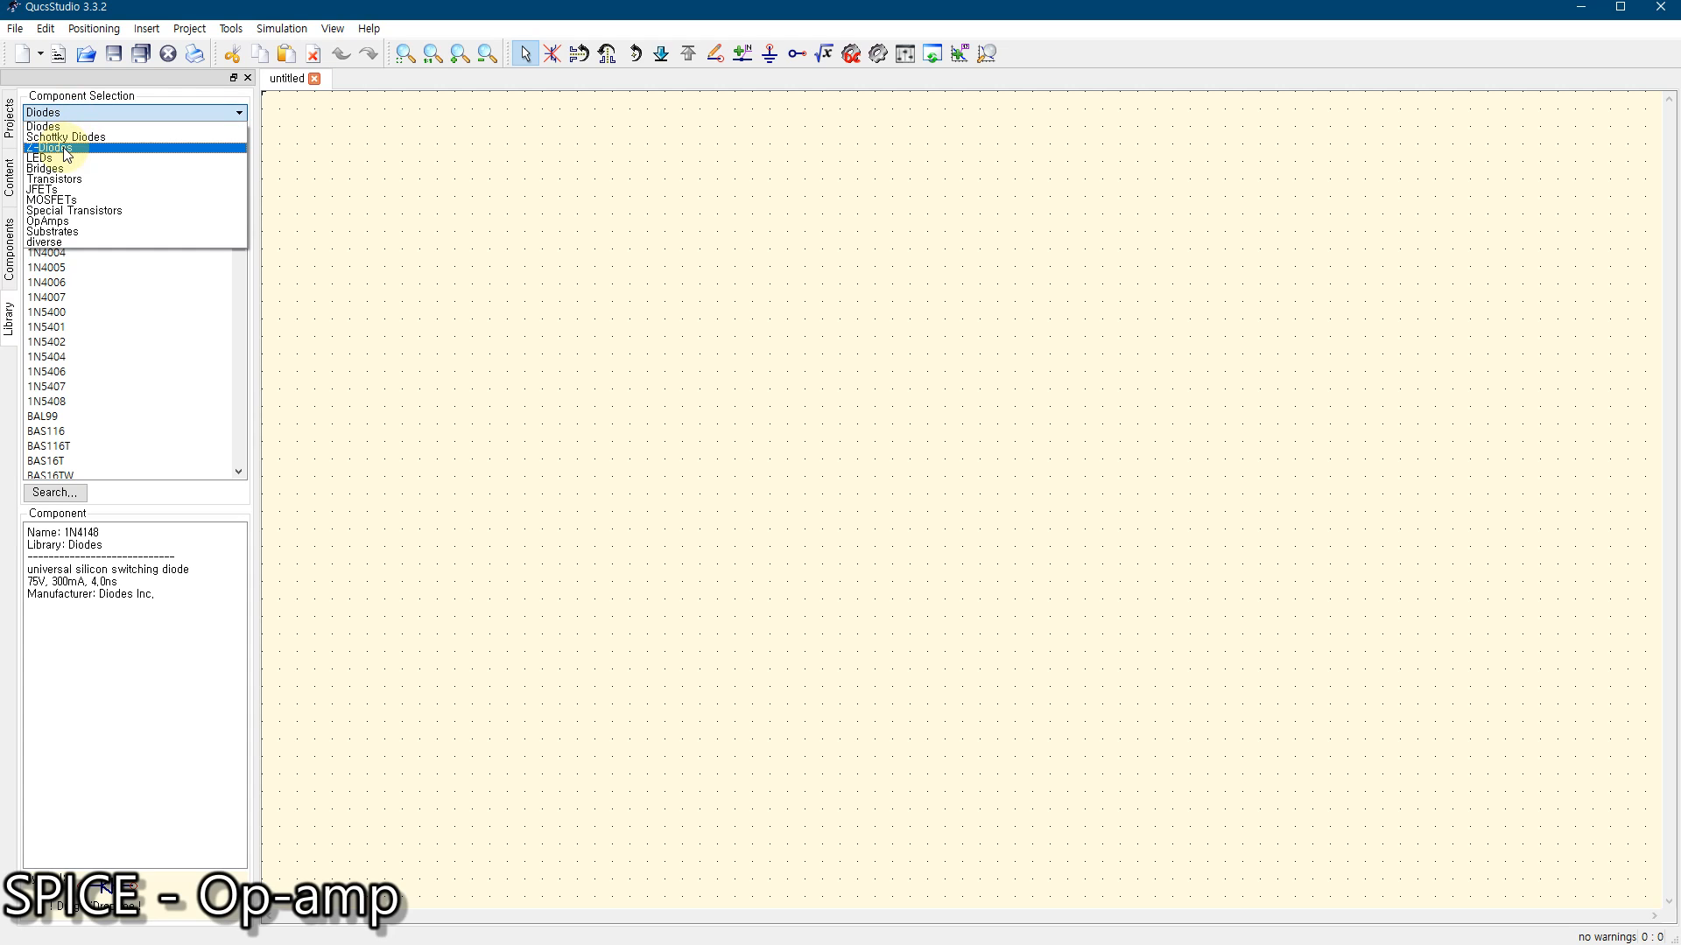
pyautogui.click(51, 223)
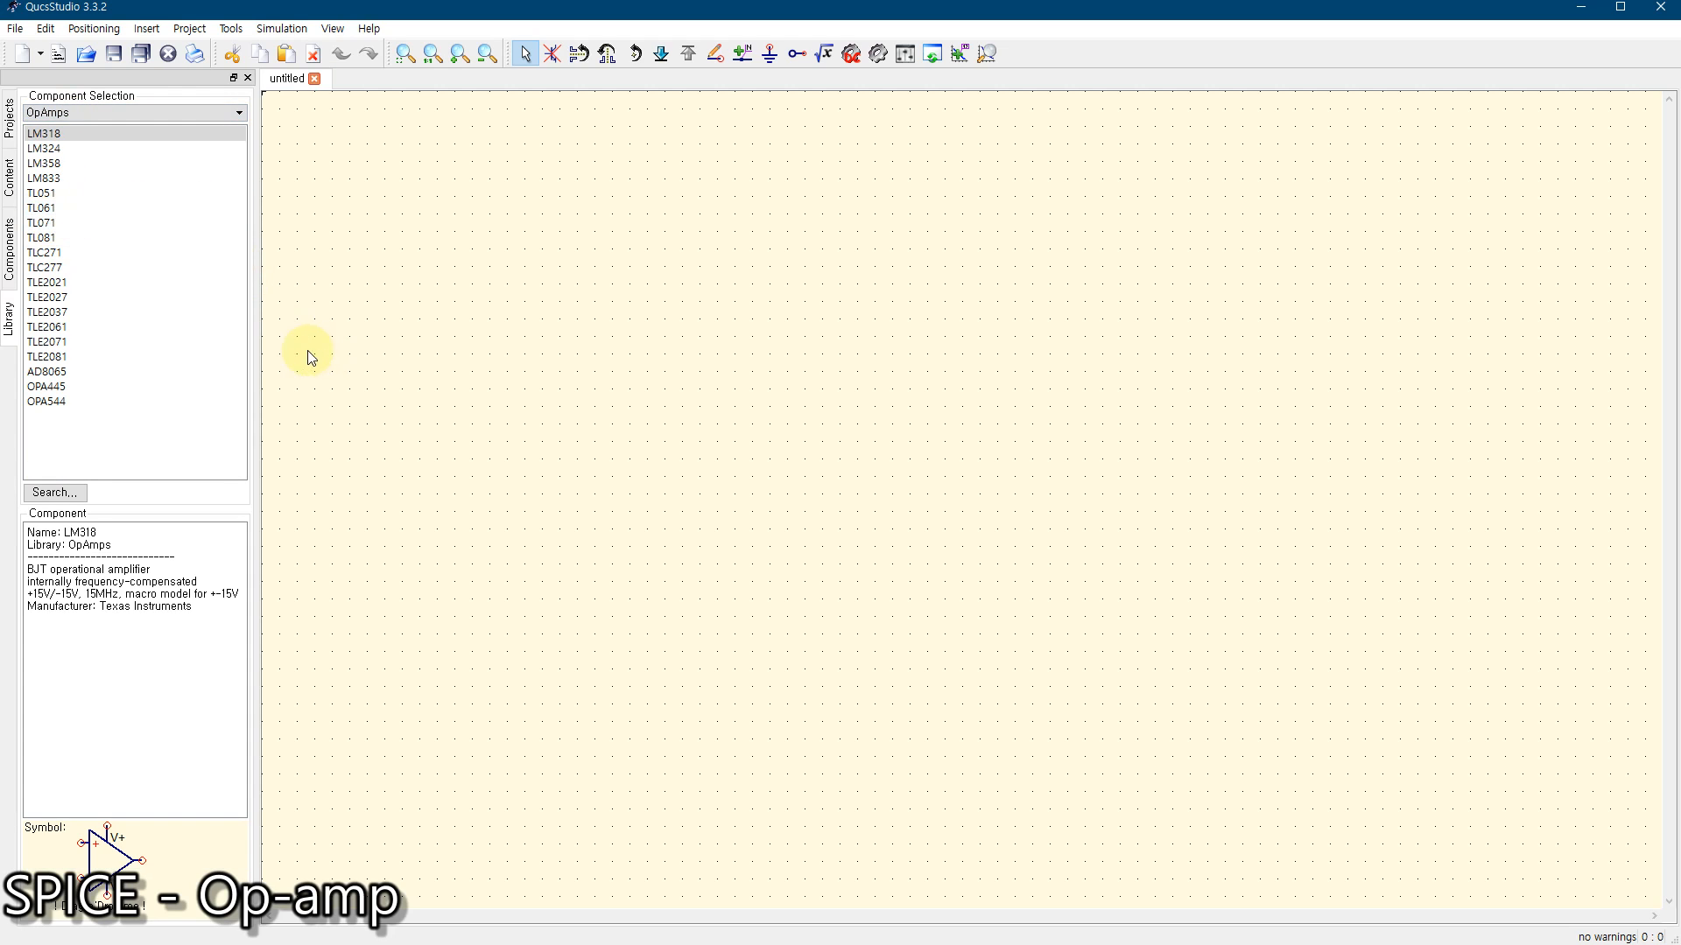
# Look through the descriptions of the library's op-amp models, from LM324 down to OPA544
pyautogui.click(44, 148)
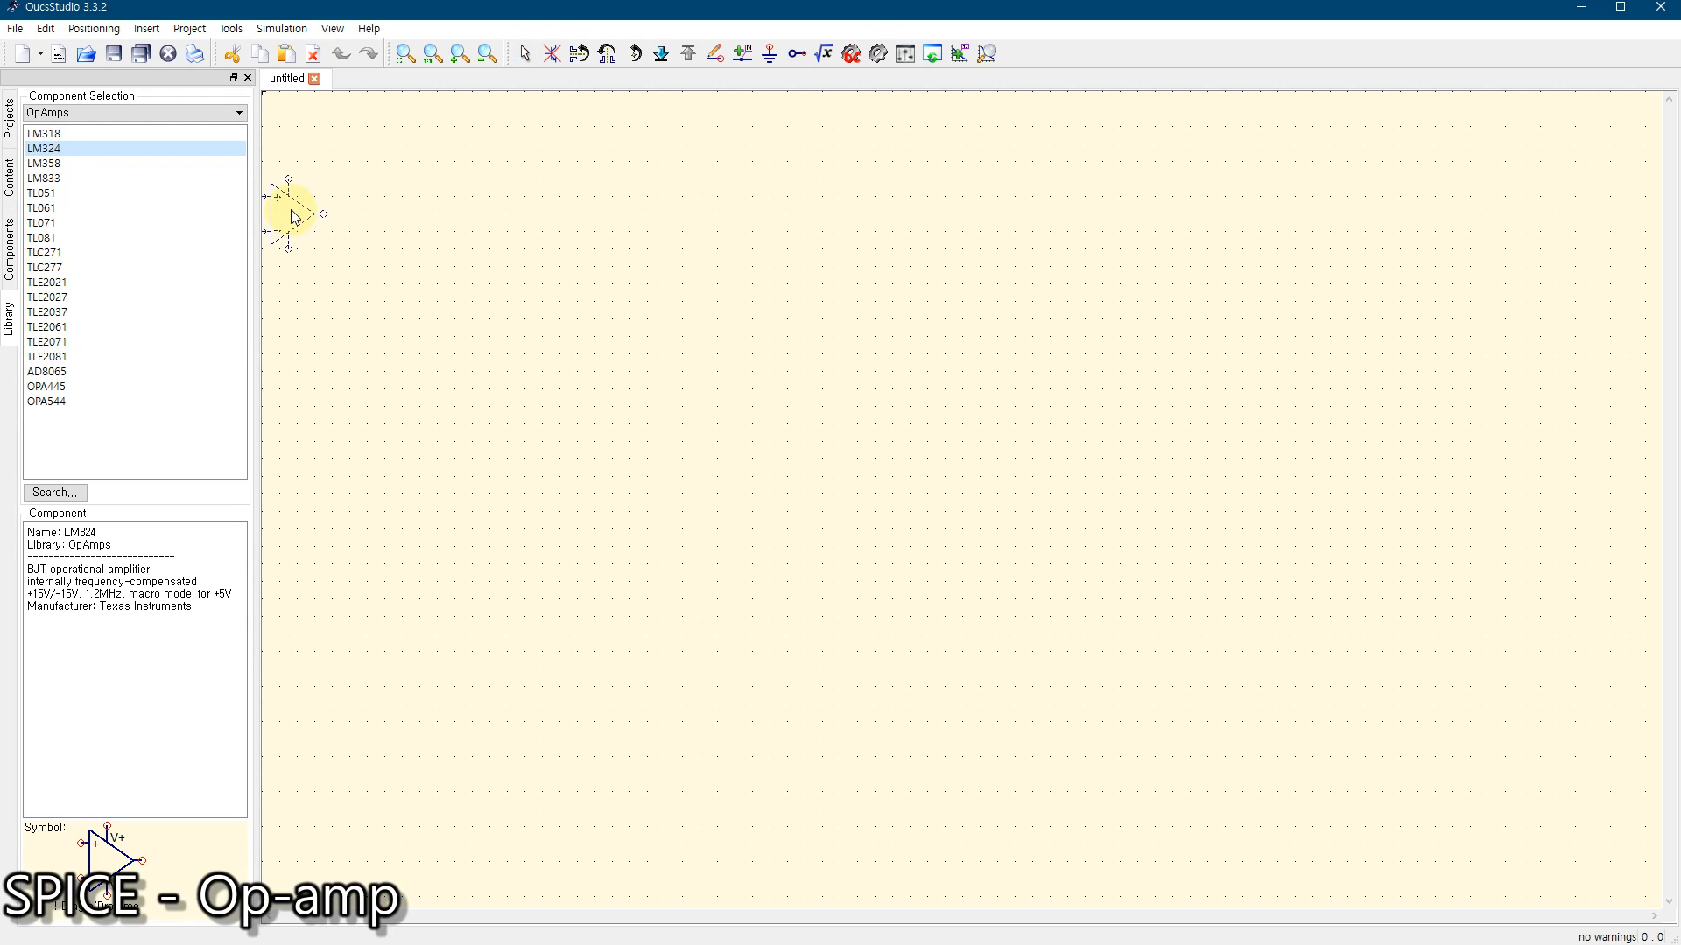
pyautogui.click(44, 162)
pyautogui.click(44, 177)
pyautogui.click(42, 189)
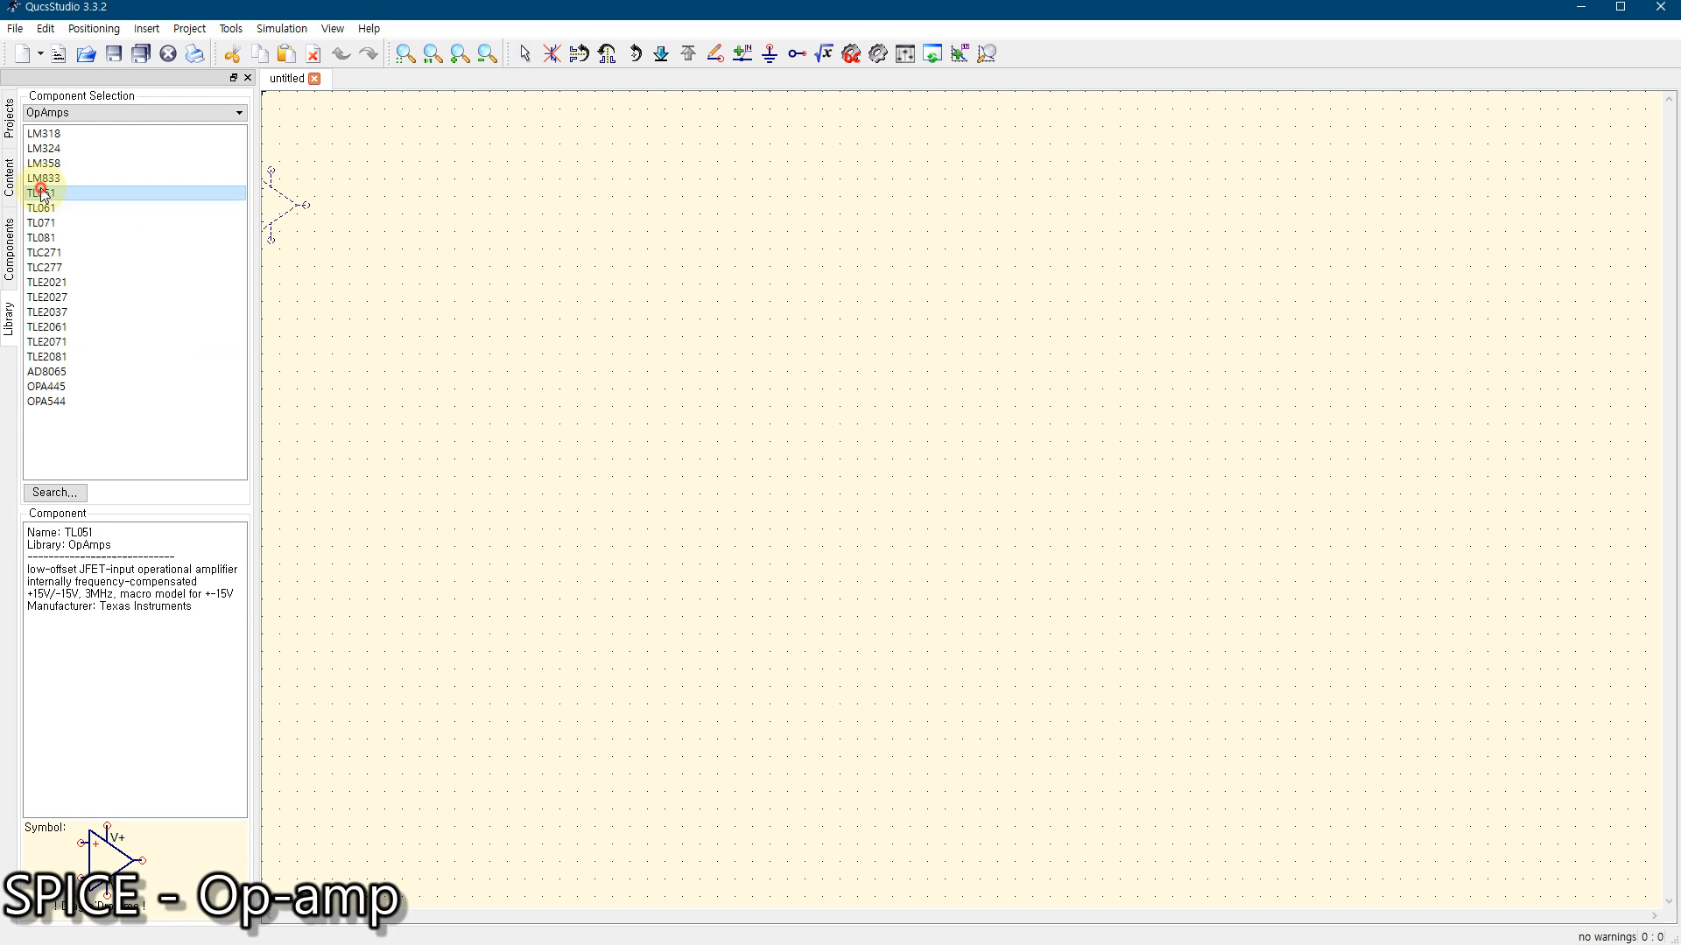
pyautogui.click(44, 208)
pyautogui.click(44, 222)
pyautogui.click(42, 267)
pyautogui.click(47, 315)
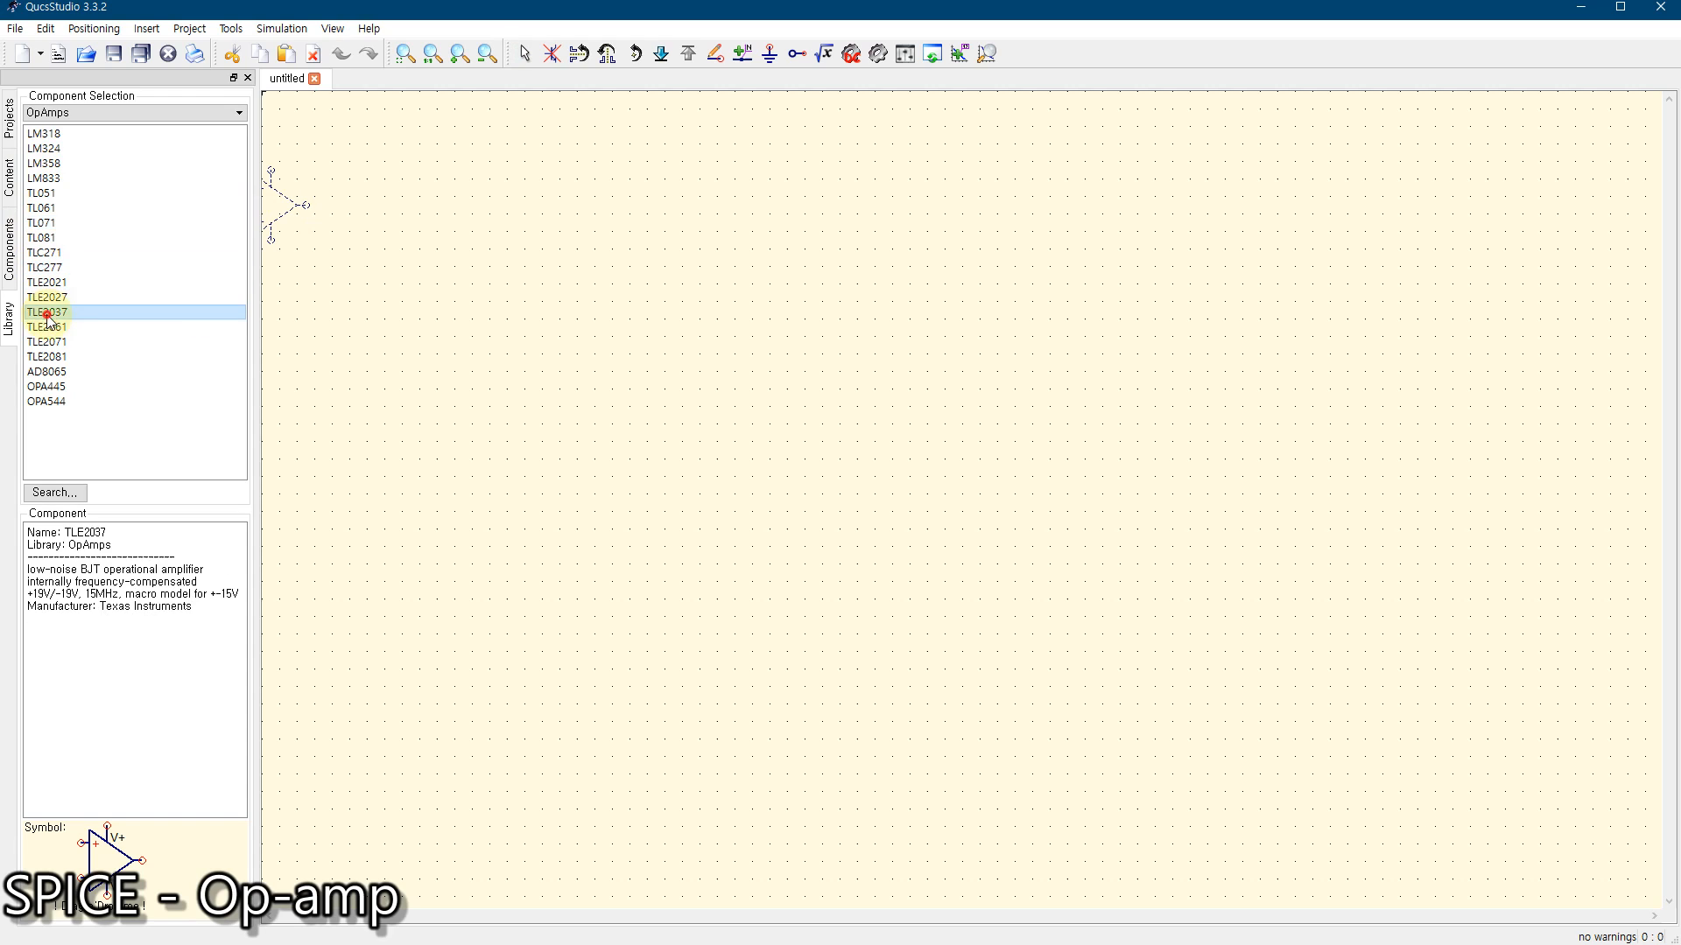
pyautogui.click(48, 357)
pyautogui.click(48, 401)
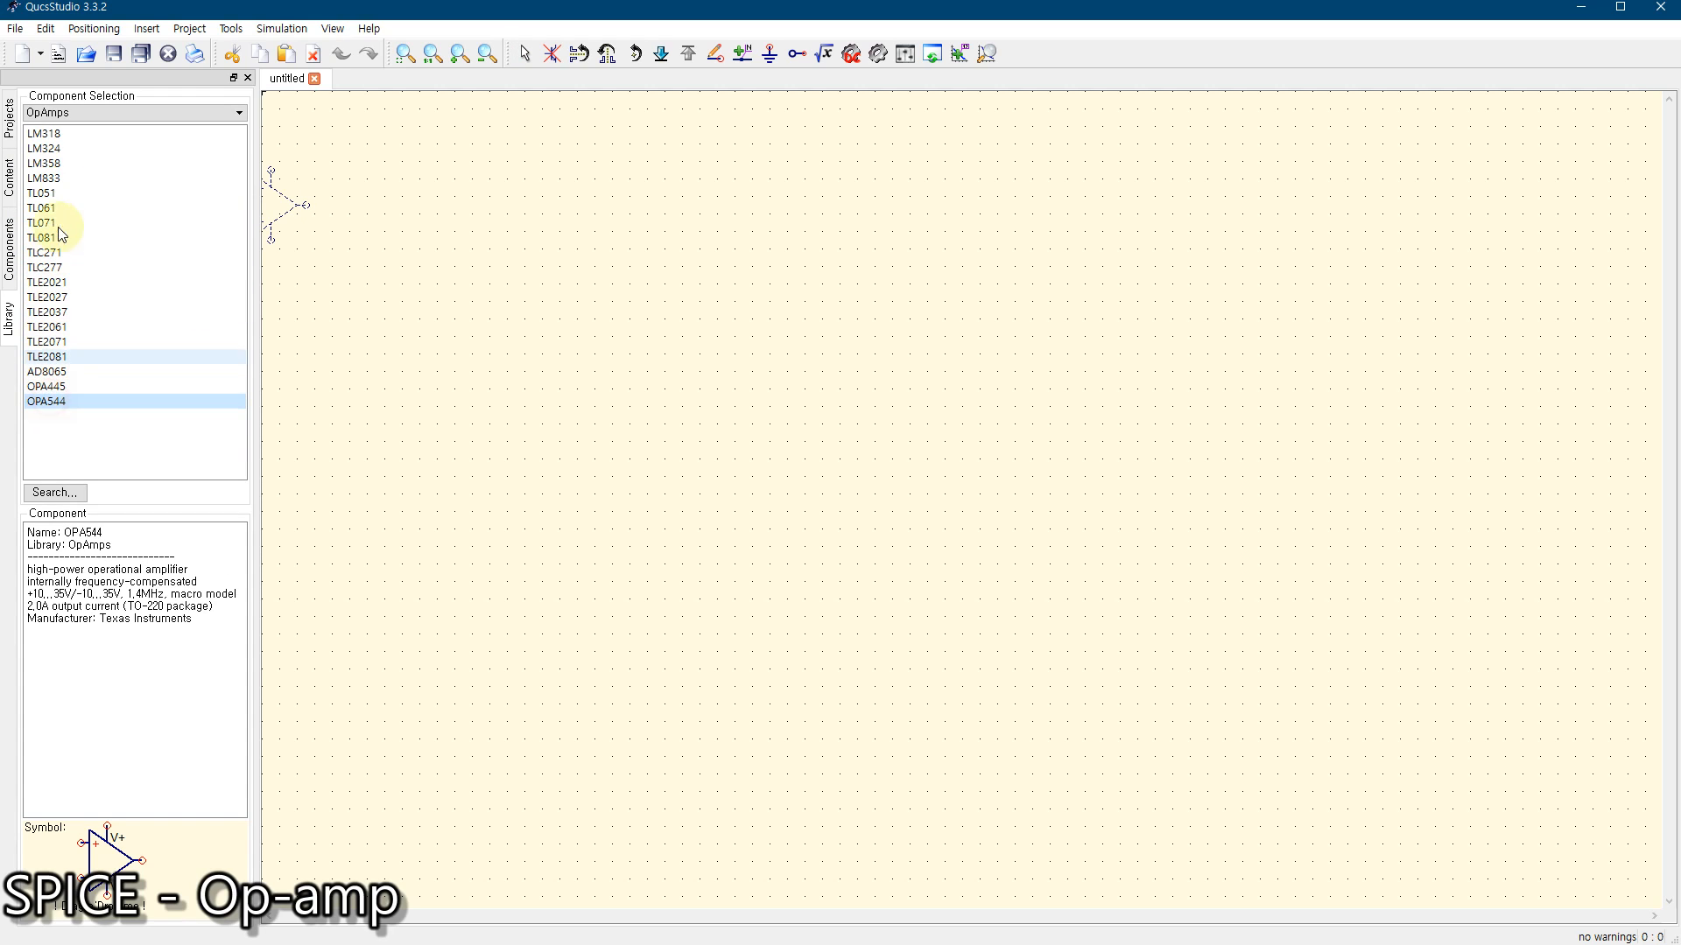
# Place one LM324 op-amp from the library near the upper middle of the empty schematic
pyautogui.click(48, 148)
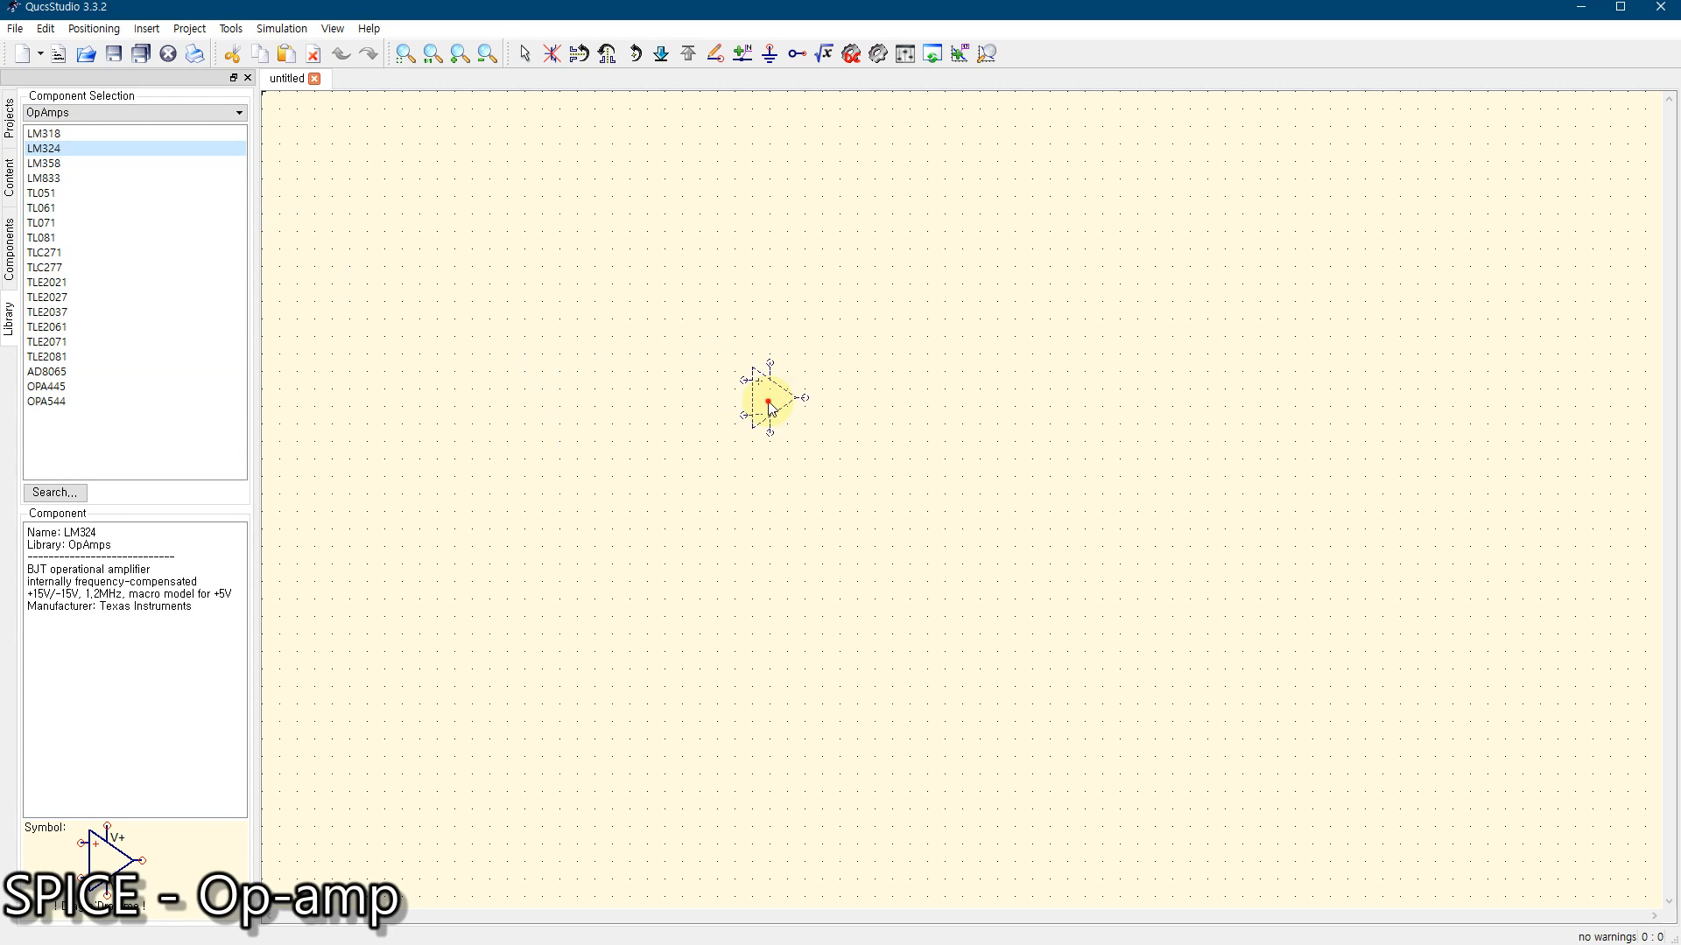
pyautogui.click(770, 407)
pyautogui.press('Escape')
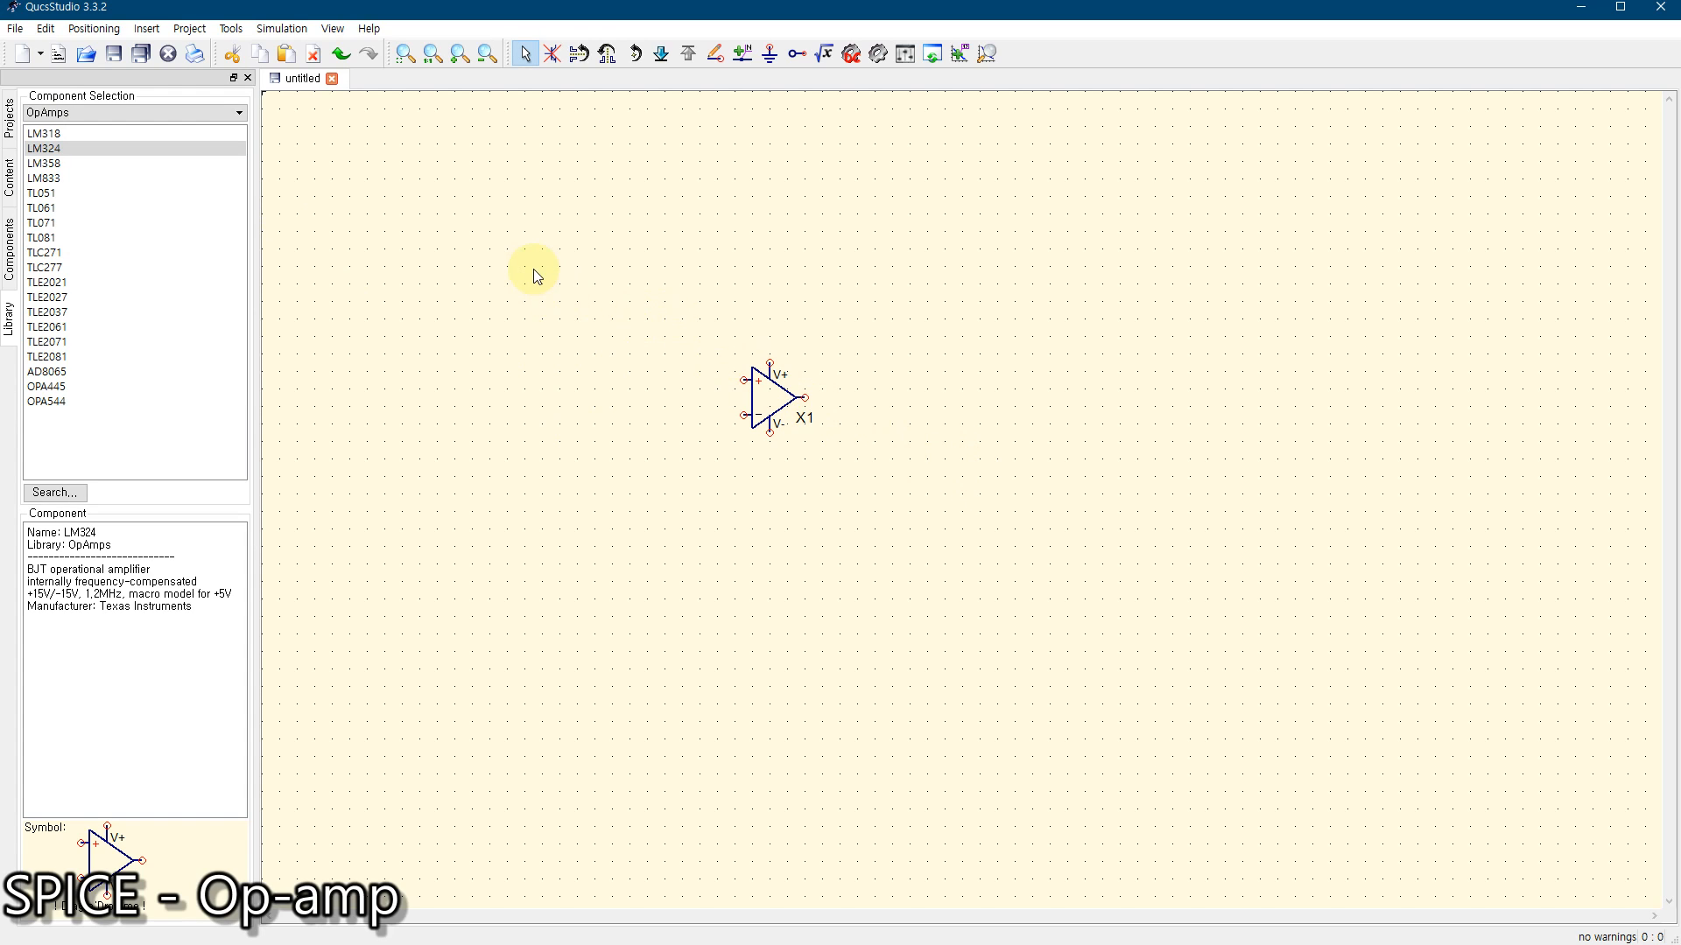
# Examine the placed LM324 symbol up close and read its name, type, supply range and manufacturer in the component description
pyautogui.click(405, 54)
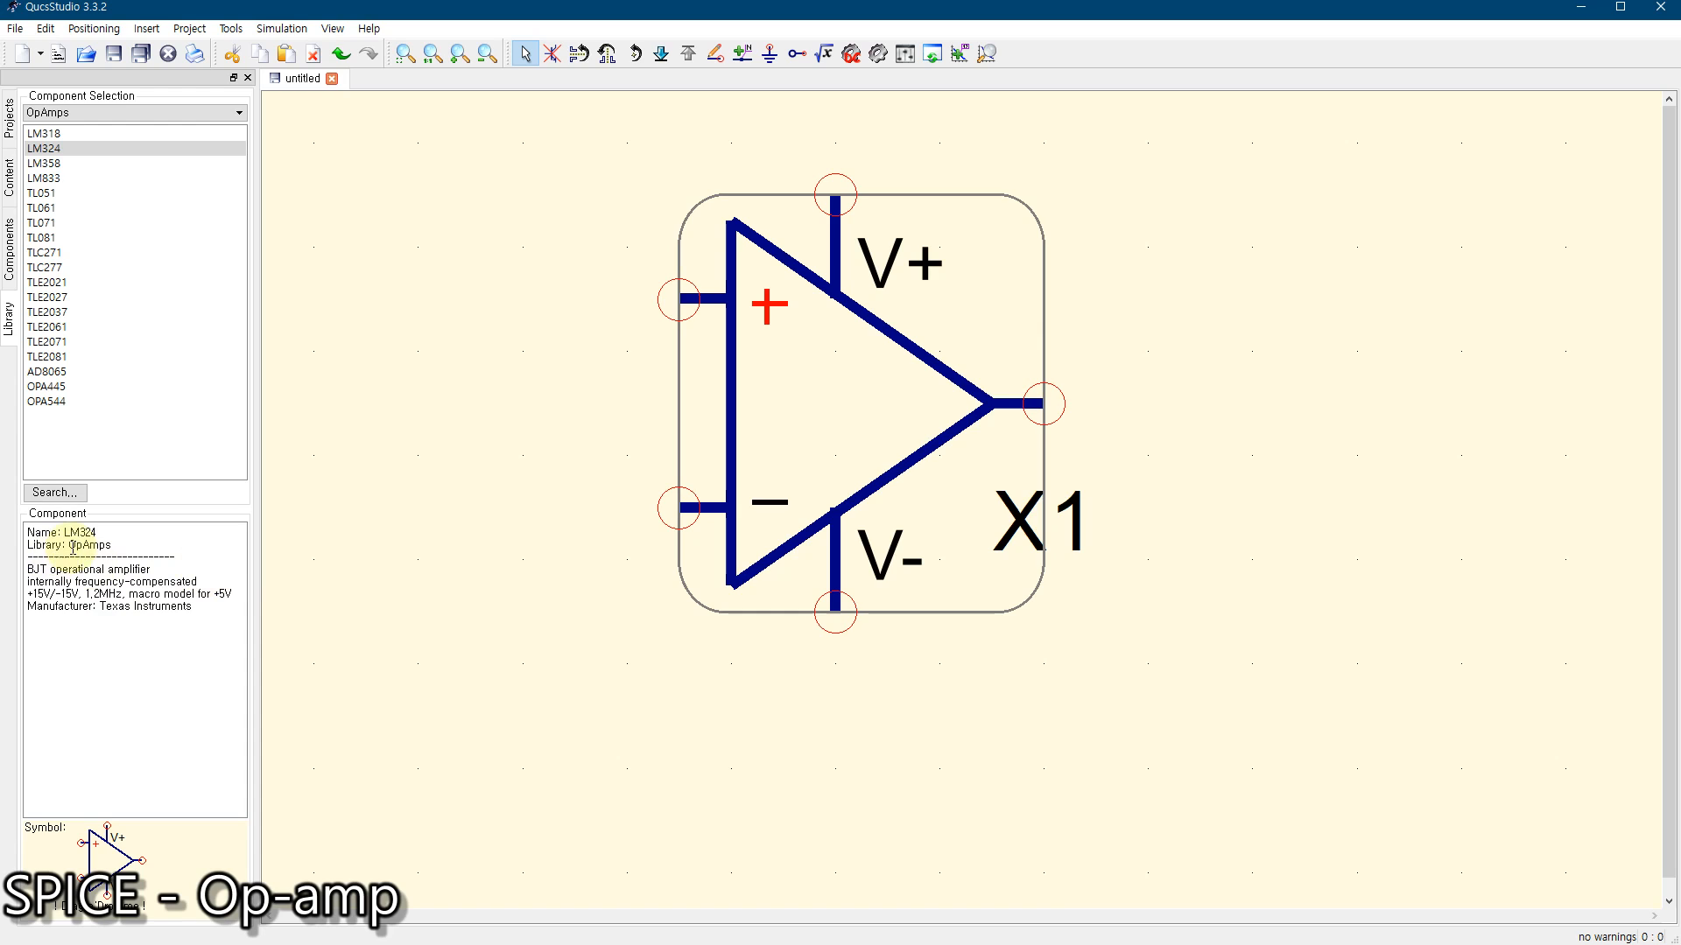
pyautogui.moveTo(66, 532); pyautogui.dragTo(97, 532)
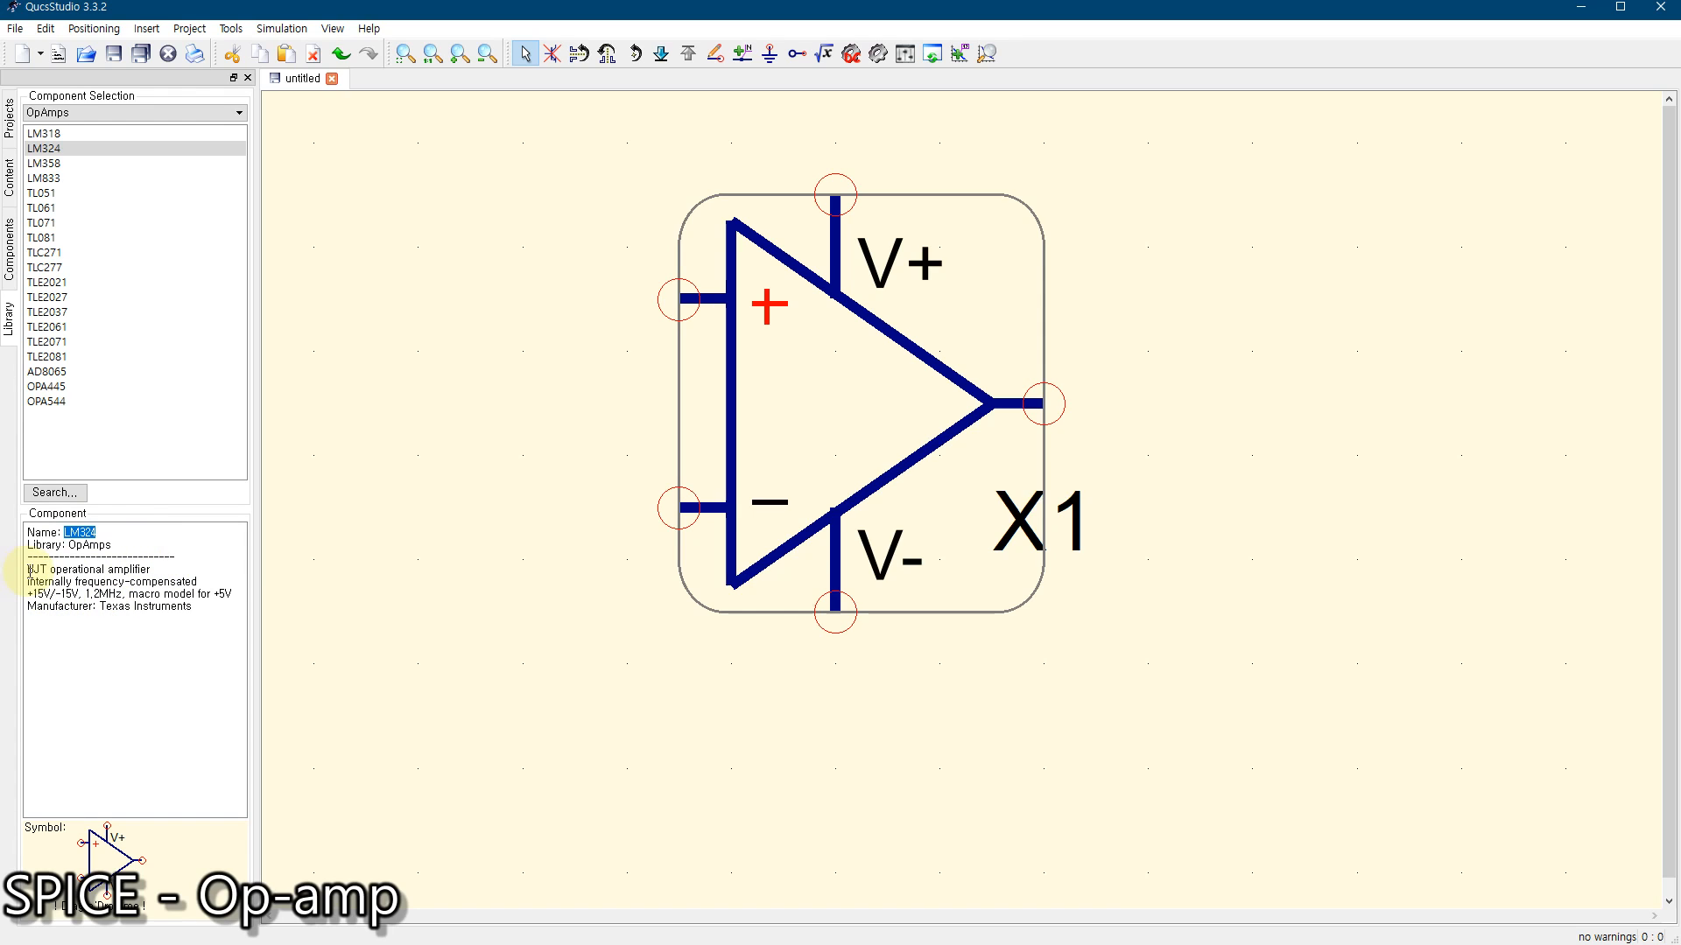
pyautogui.moveTo(29, 570); pyautogui.dragTo(195, 611)
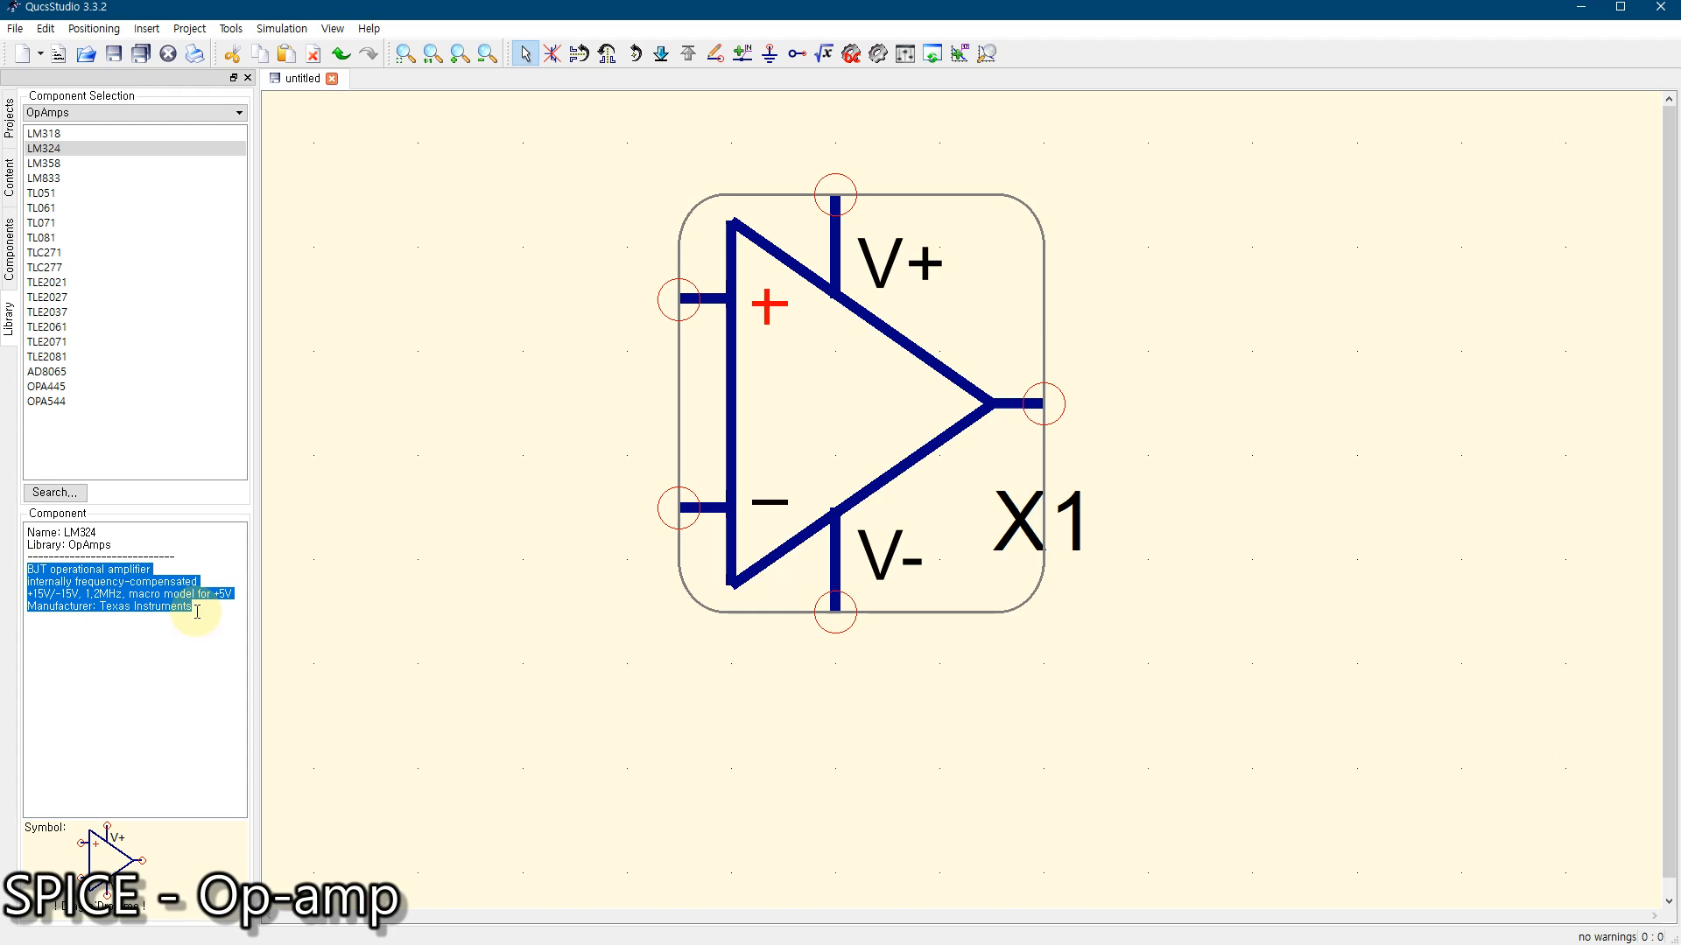
pyautogui.click(525, 571)
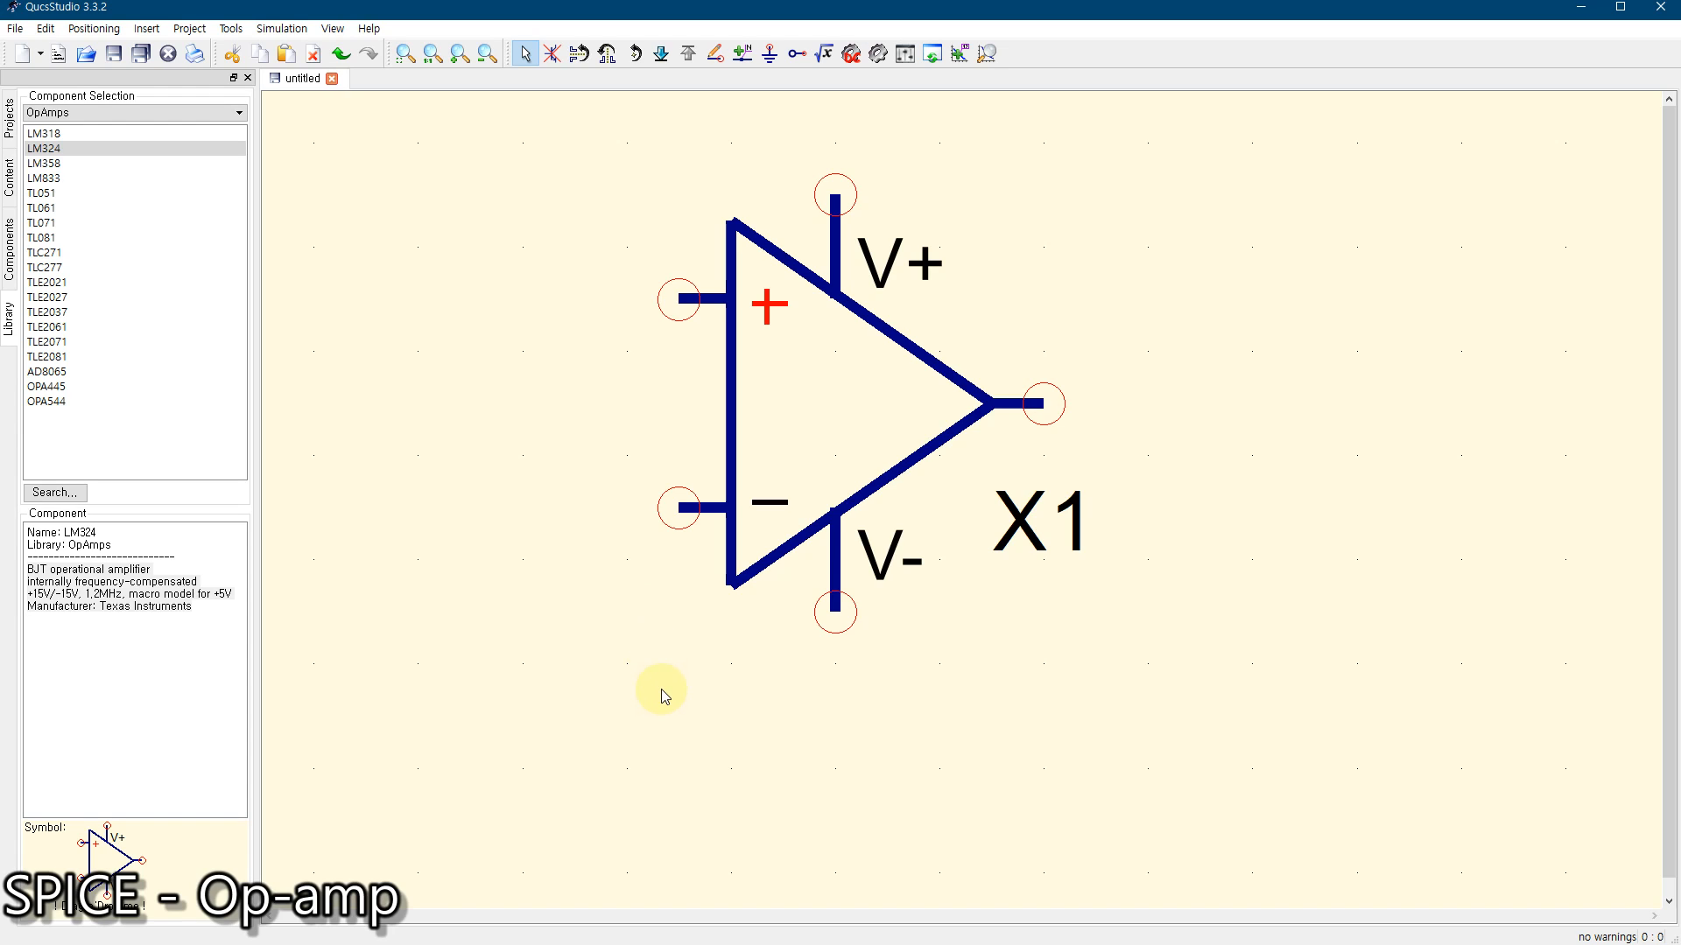
# Switch to the Edge browser, maximize its window and open google.com
pyautogui.press('super')
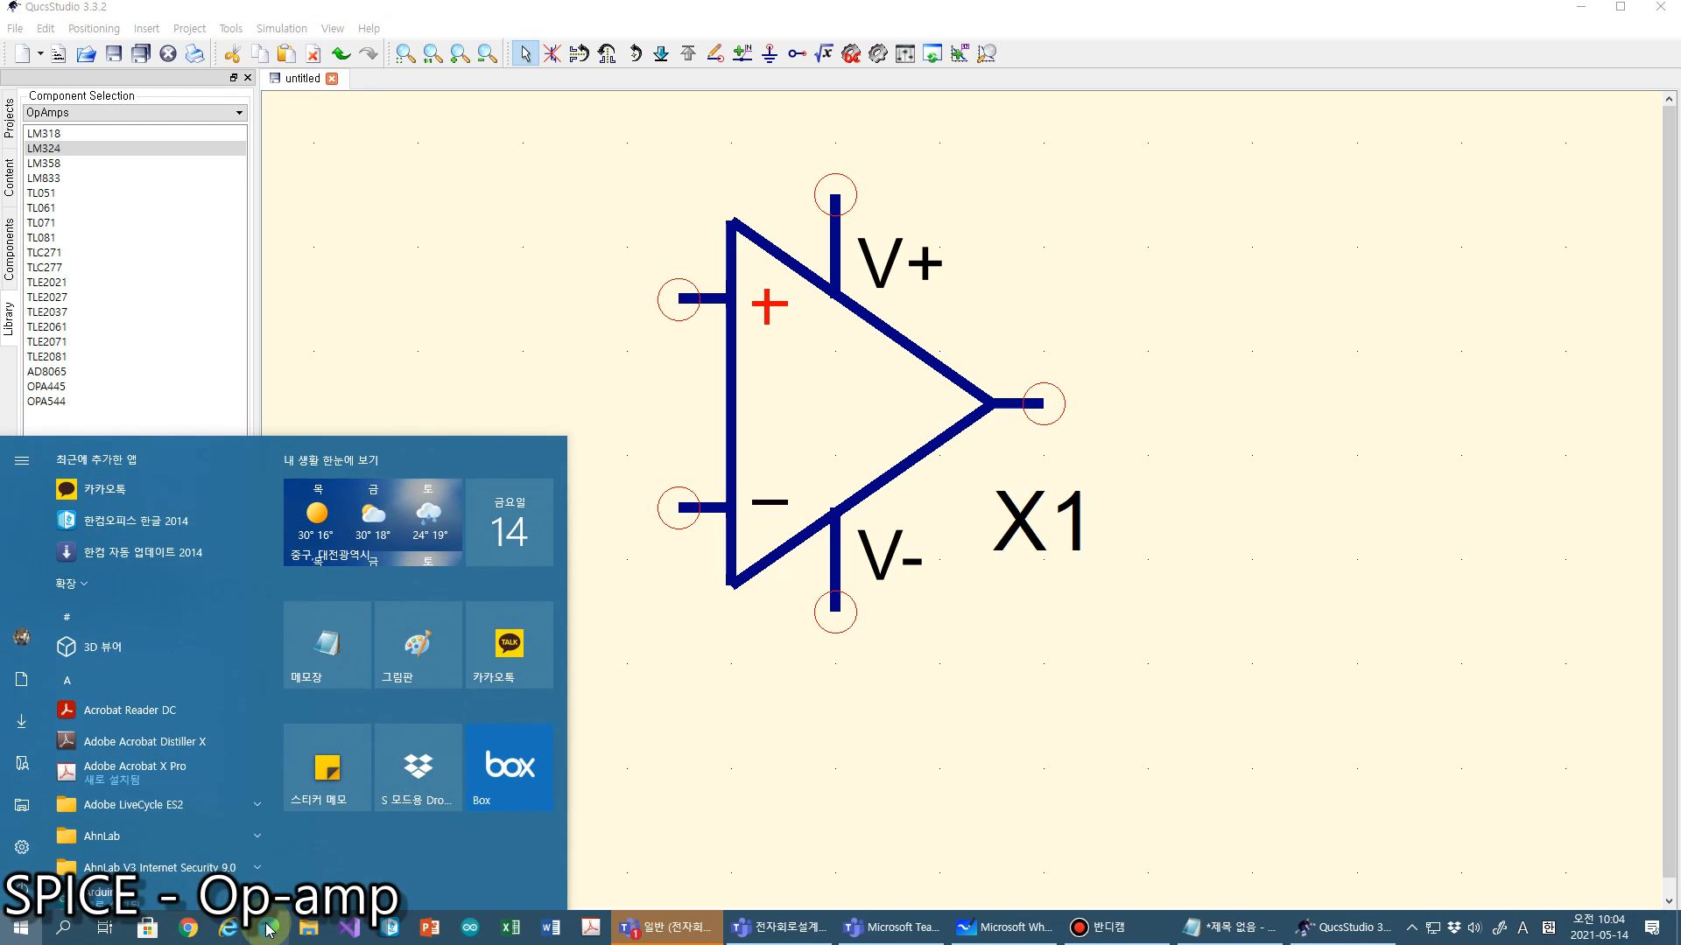
pyautogui.click(506, 541)
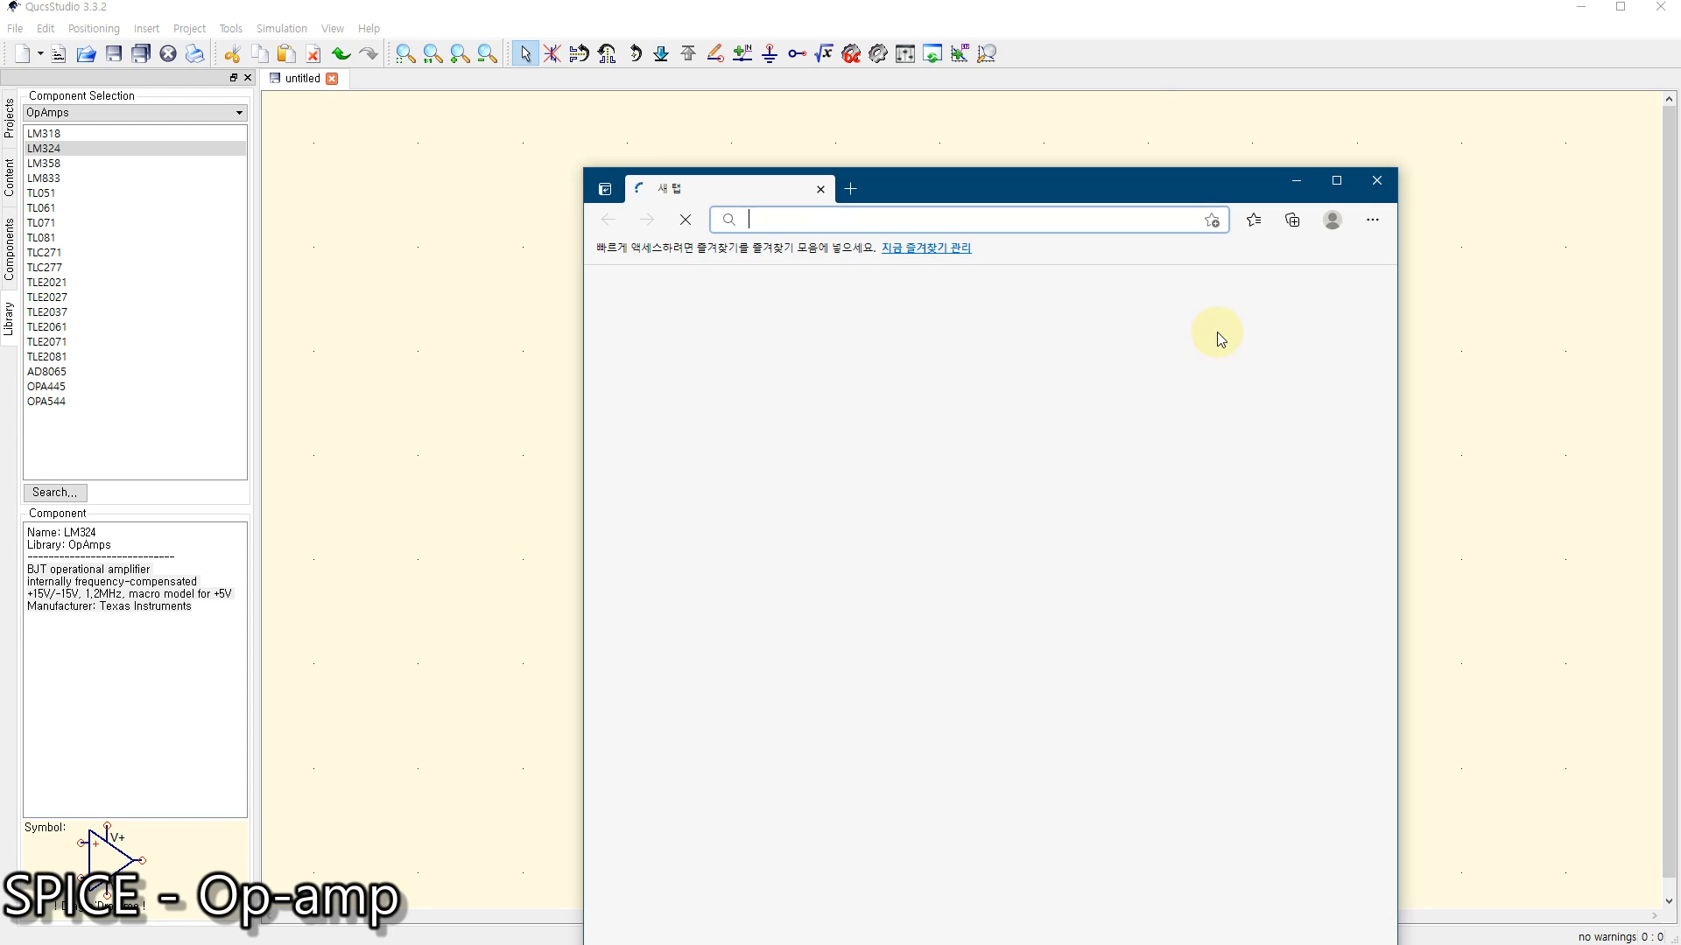
pyautogui.click(1337, 182)
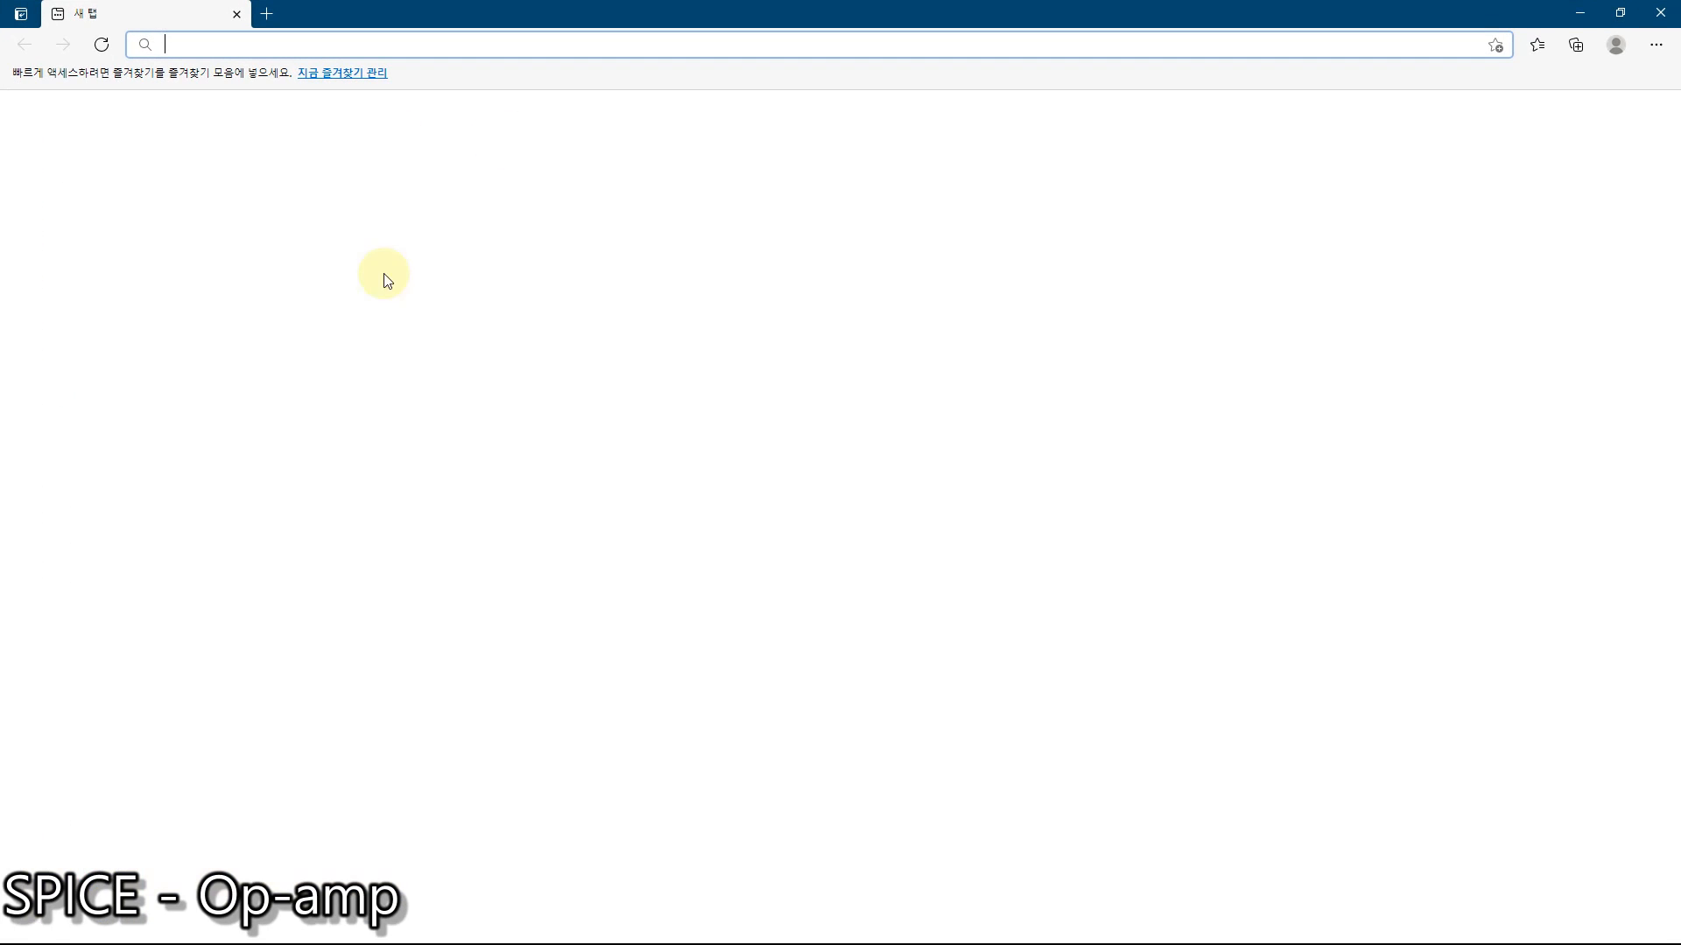
pyautogui.write('google.com')
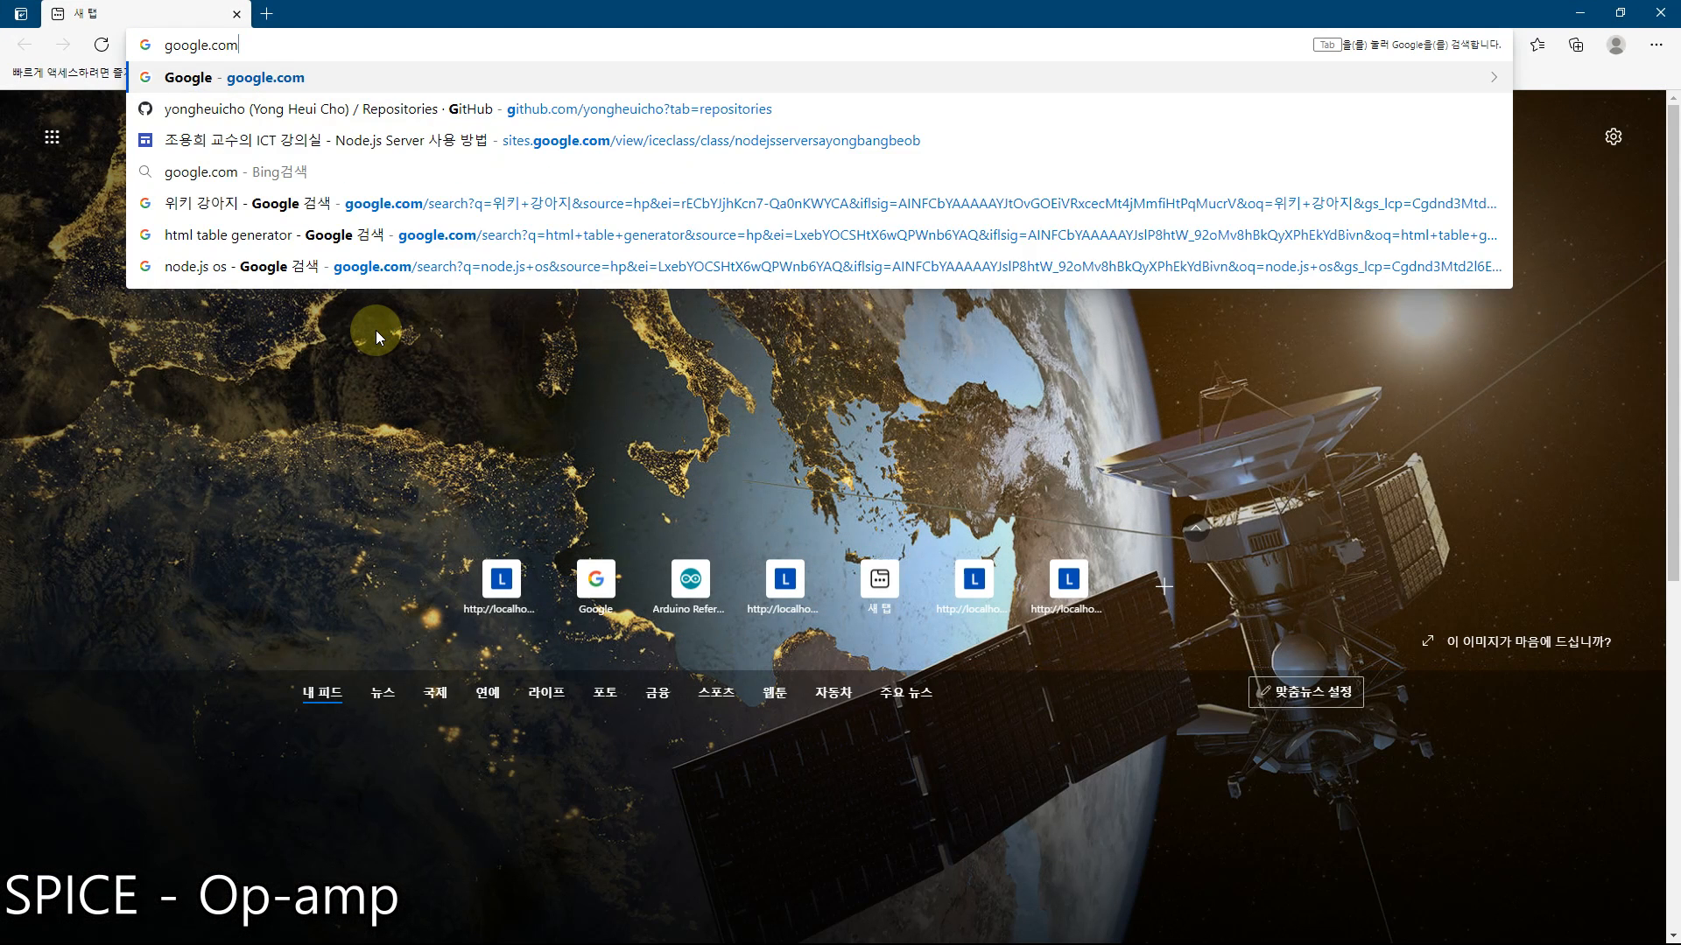
pyautogui.press('Return')
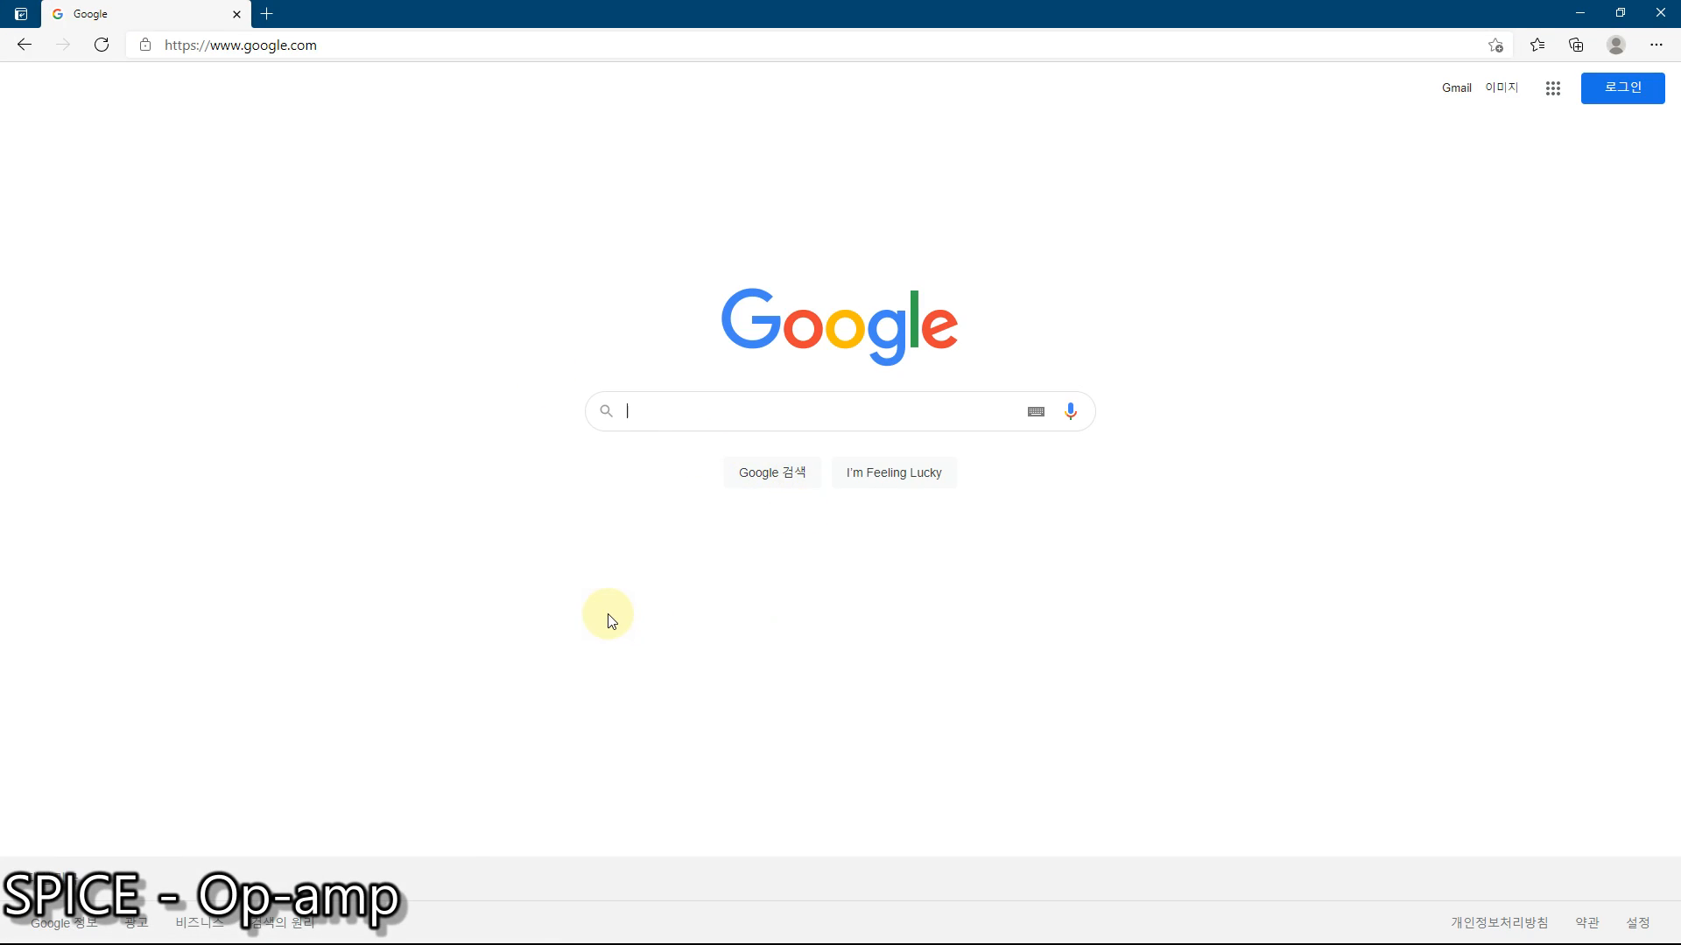
# Search Google for "lm324 datasheet"
pyautogui.write('d')
pyautogui.press('BackSpace')
pyautogui.write('lm')
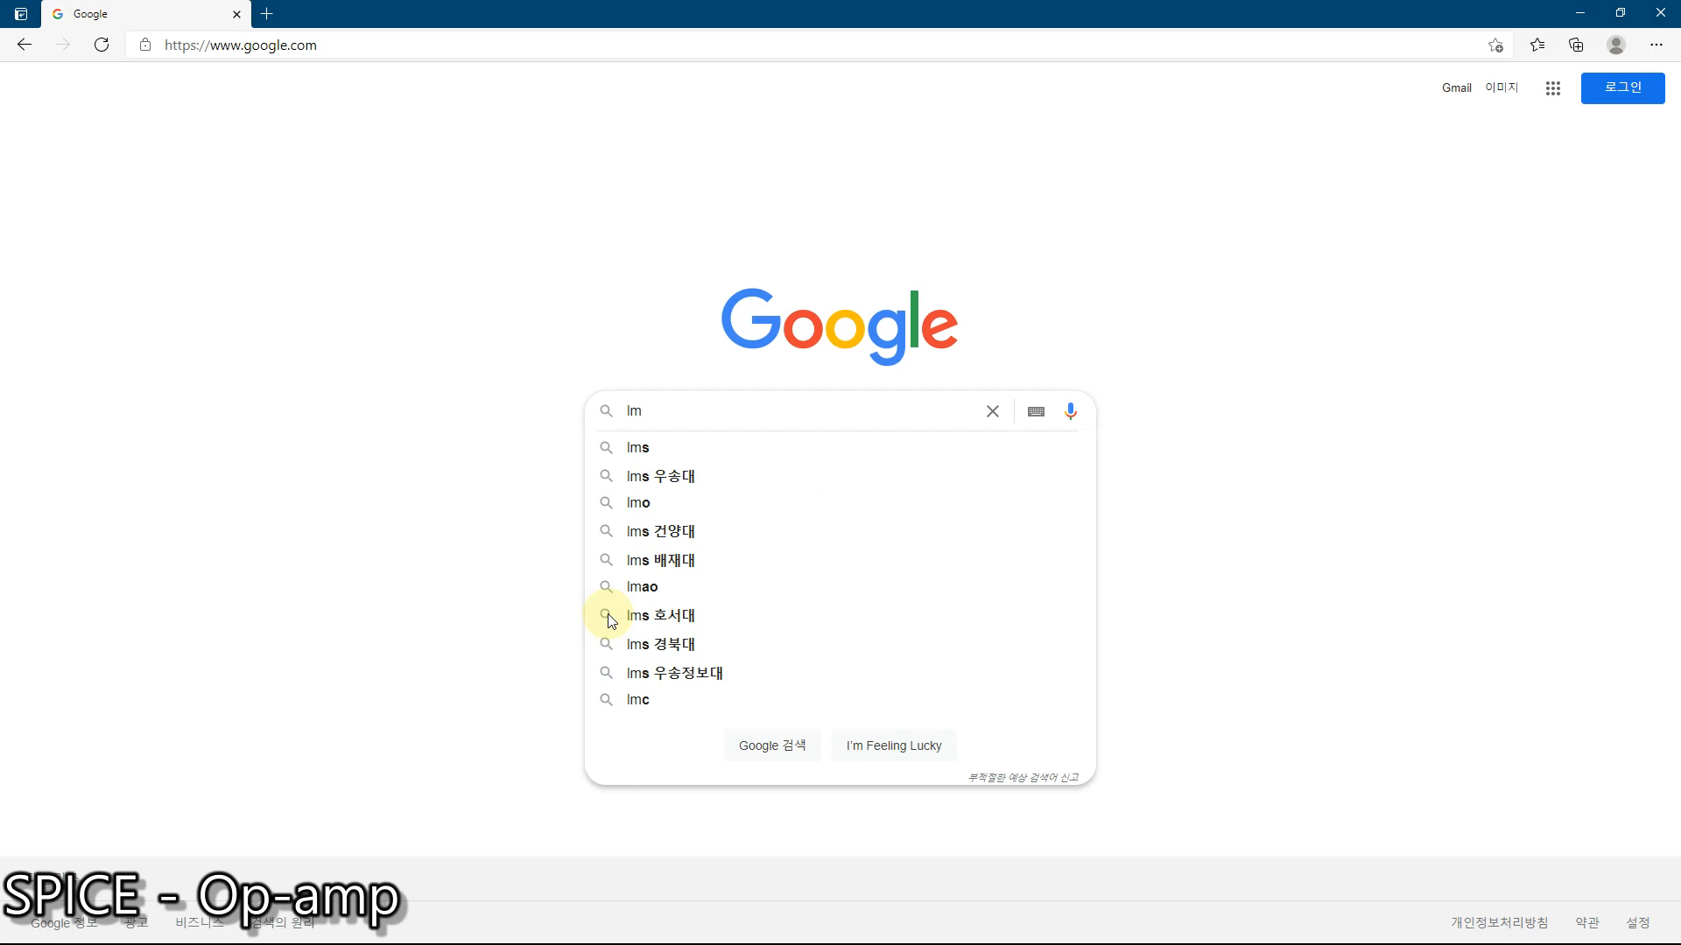
pyautogui.write('324 d')
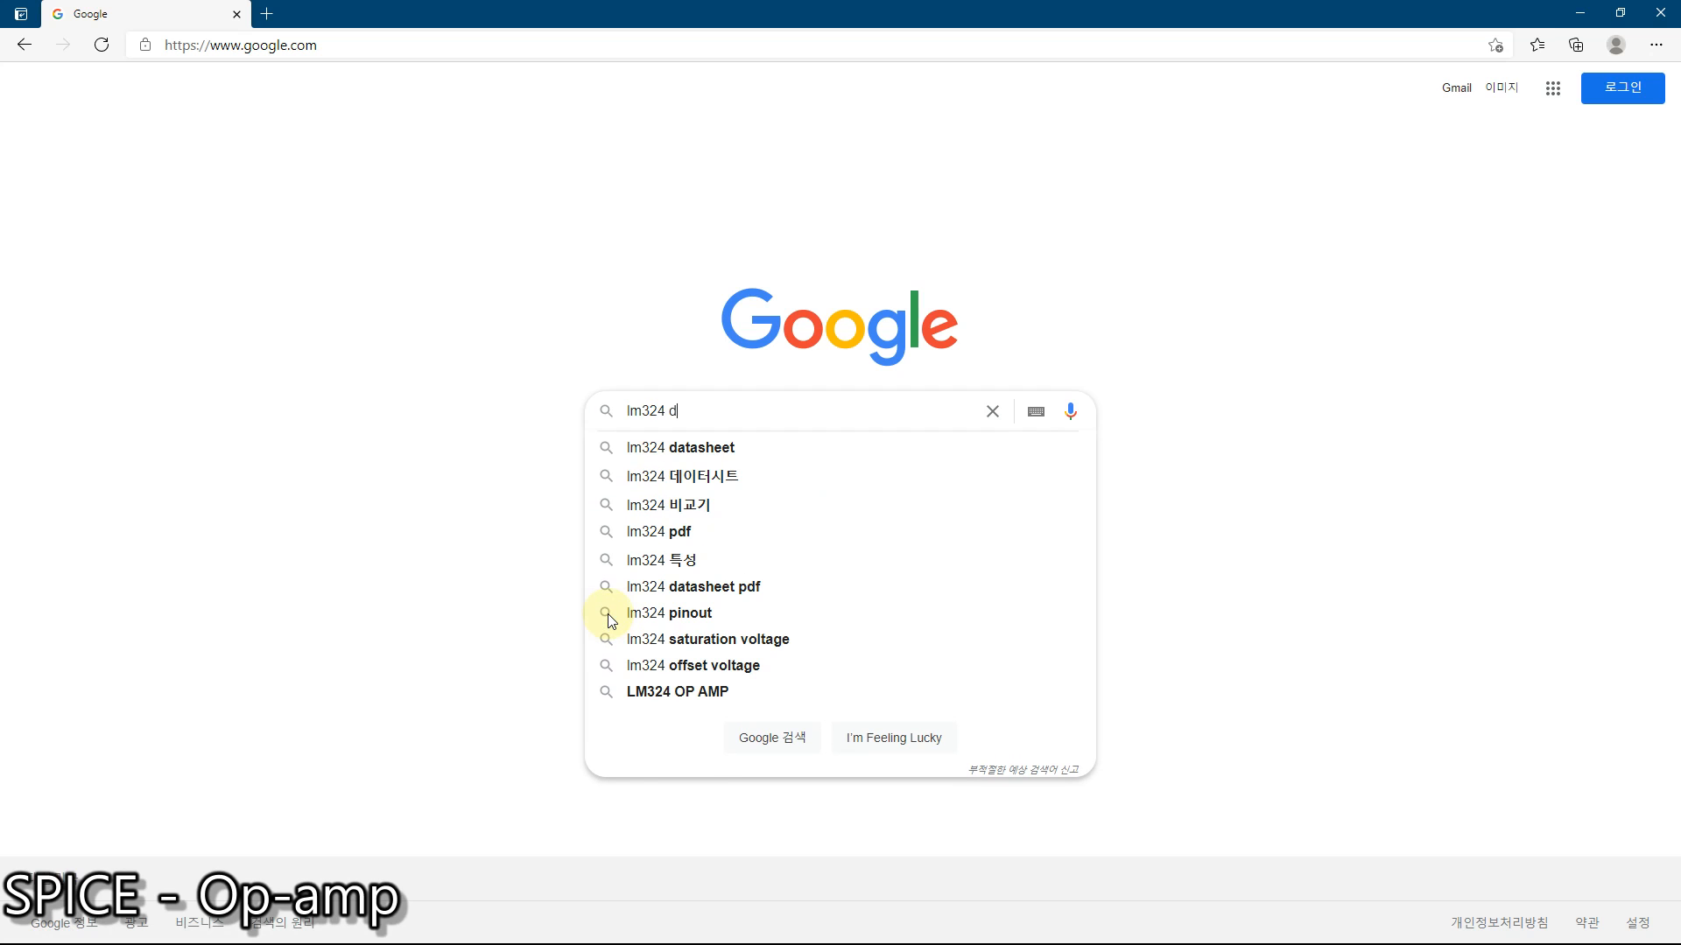
pyautogui.write('atasheet')
pyautogui.press('Return')
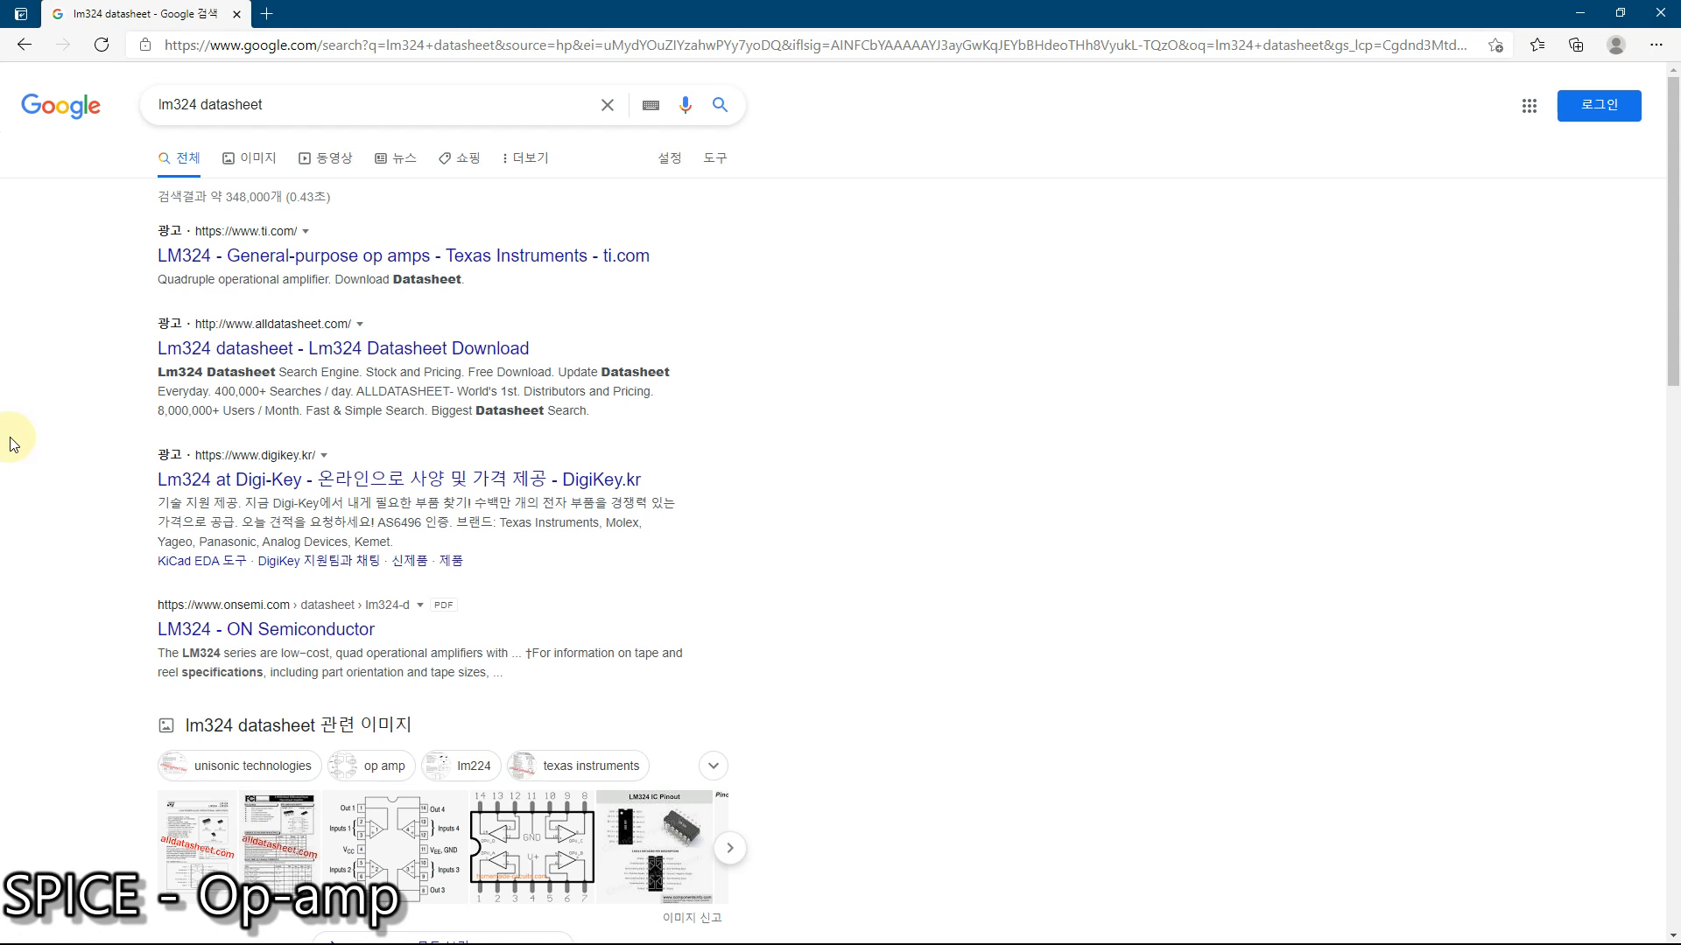
# Go to the LM324 list on alldatasheet.com and open page 1 of the Texas Instruments datasheet in its HTML version
pyautogui.click(247, 350)
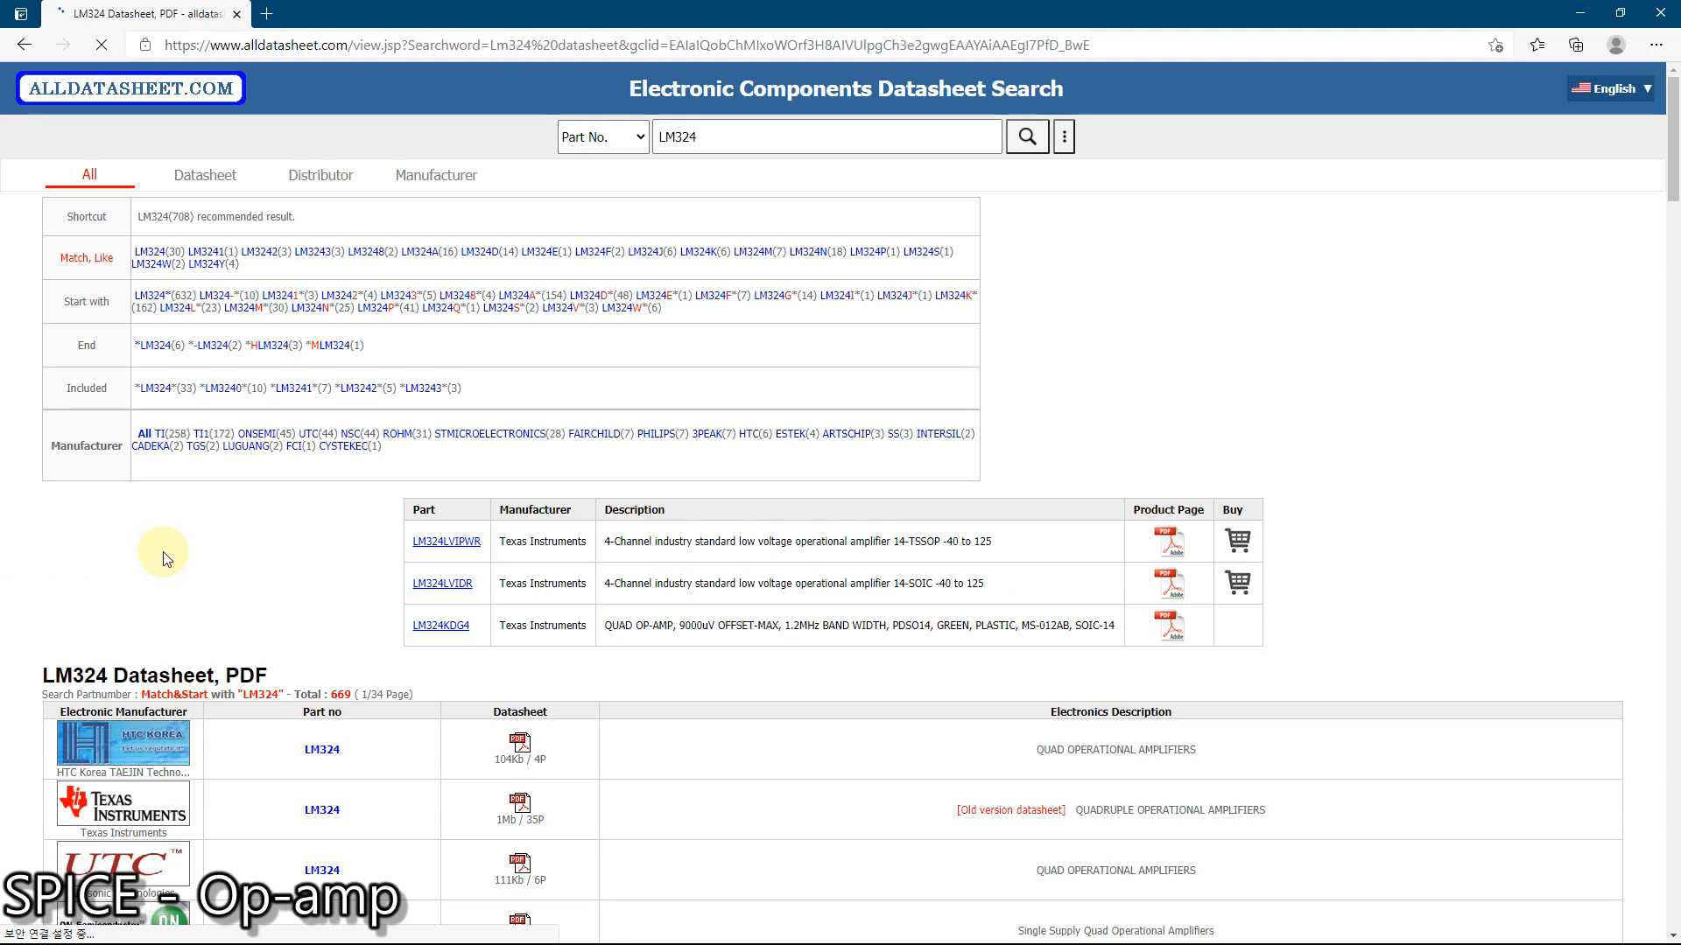
pyautogui.scroll(-3, 163, 558)
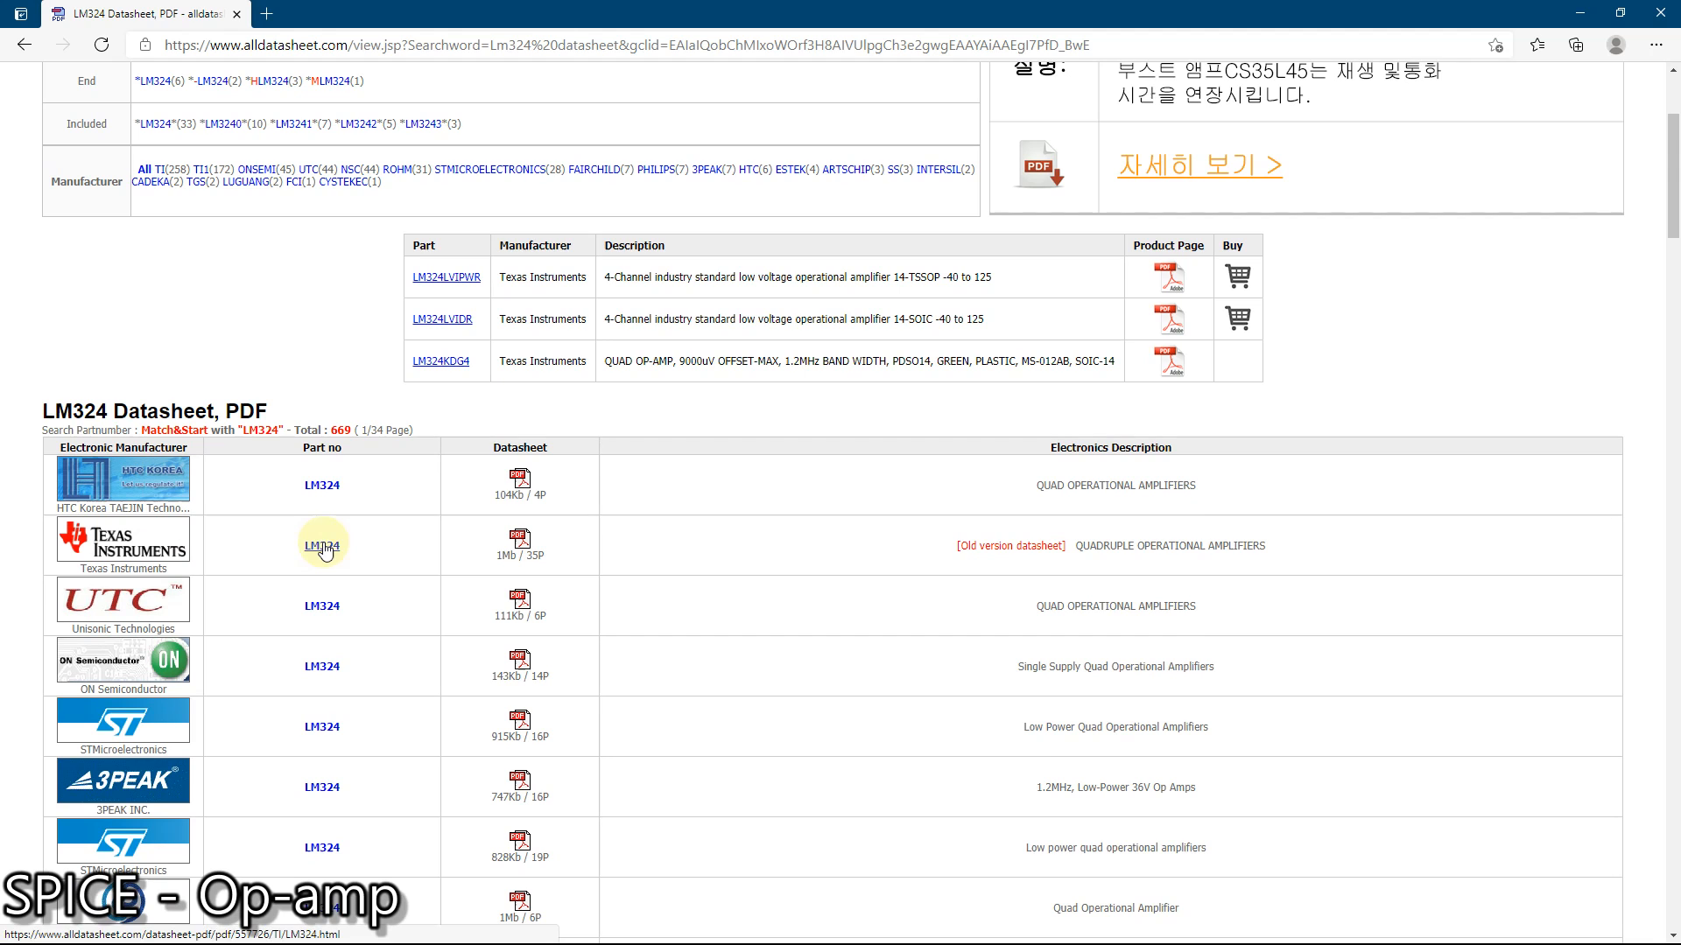
pyautogui.click(520, 540)
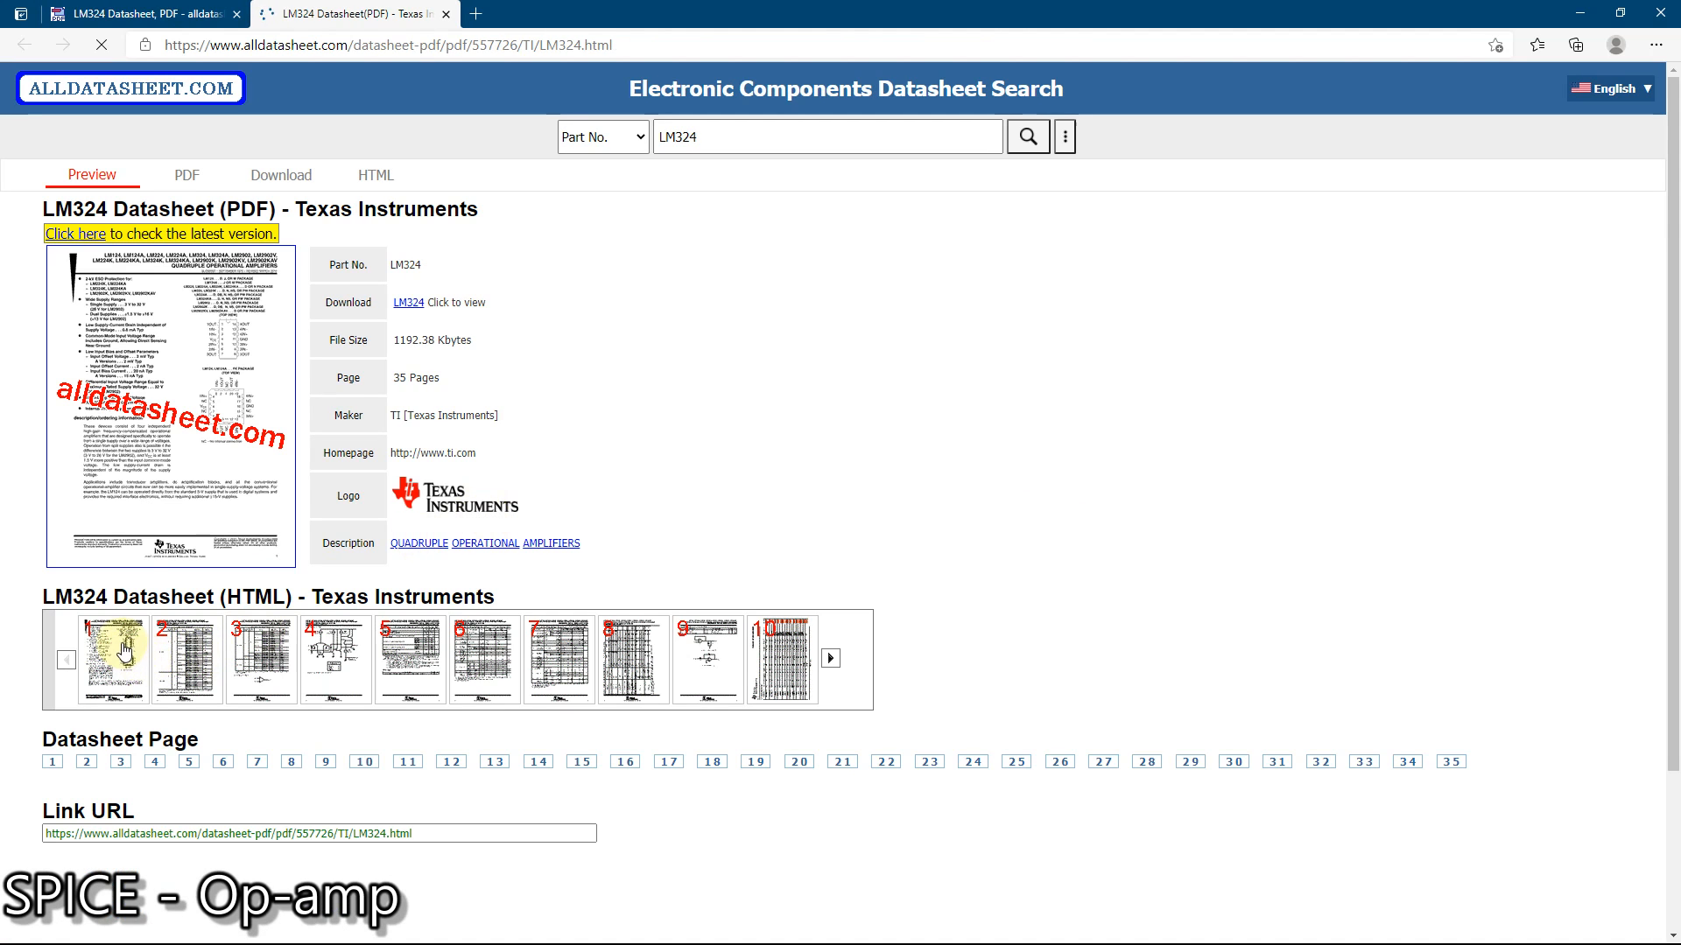
pyautogui.scroll(-3, 123, 652)
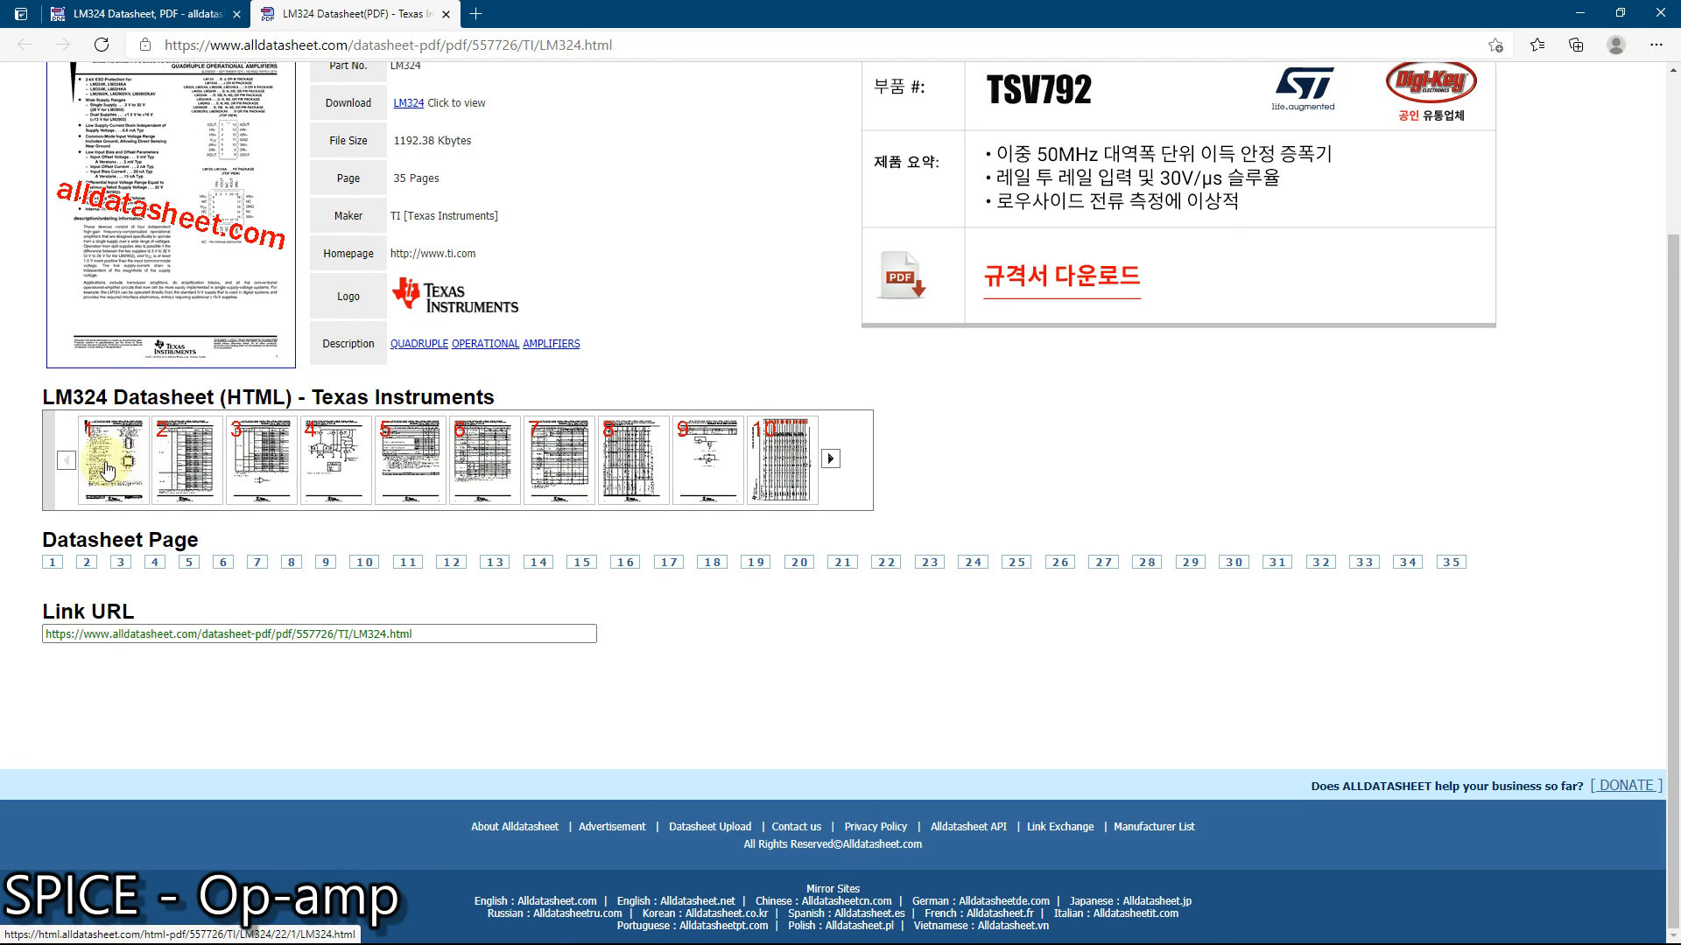
pyautogui.click(108, 470)
# Read the first page of the Texas Instruments LM324 datasheet, including its features, pin layouts and description
pyautogui.scroll(-3, 950, 575)
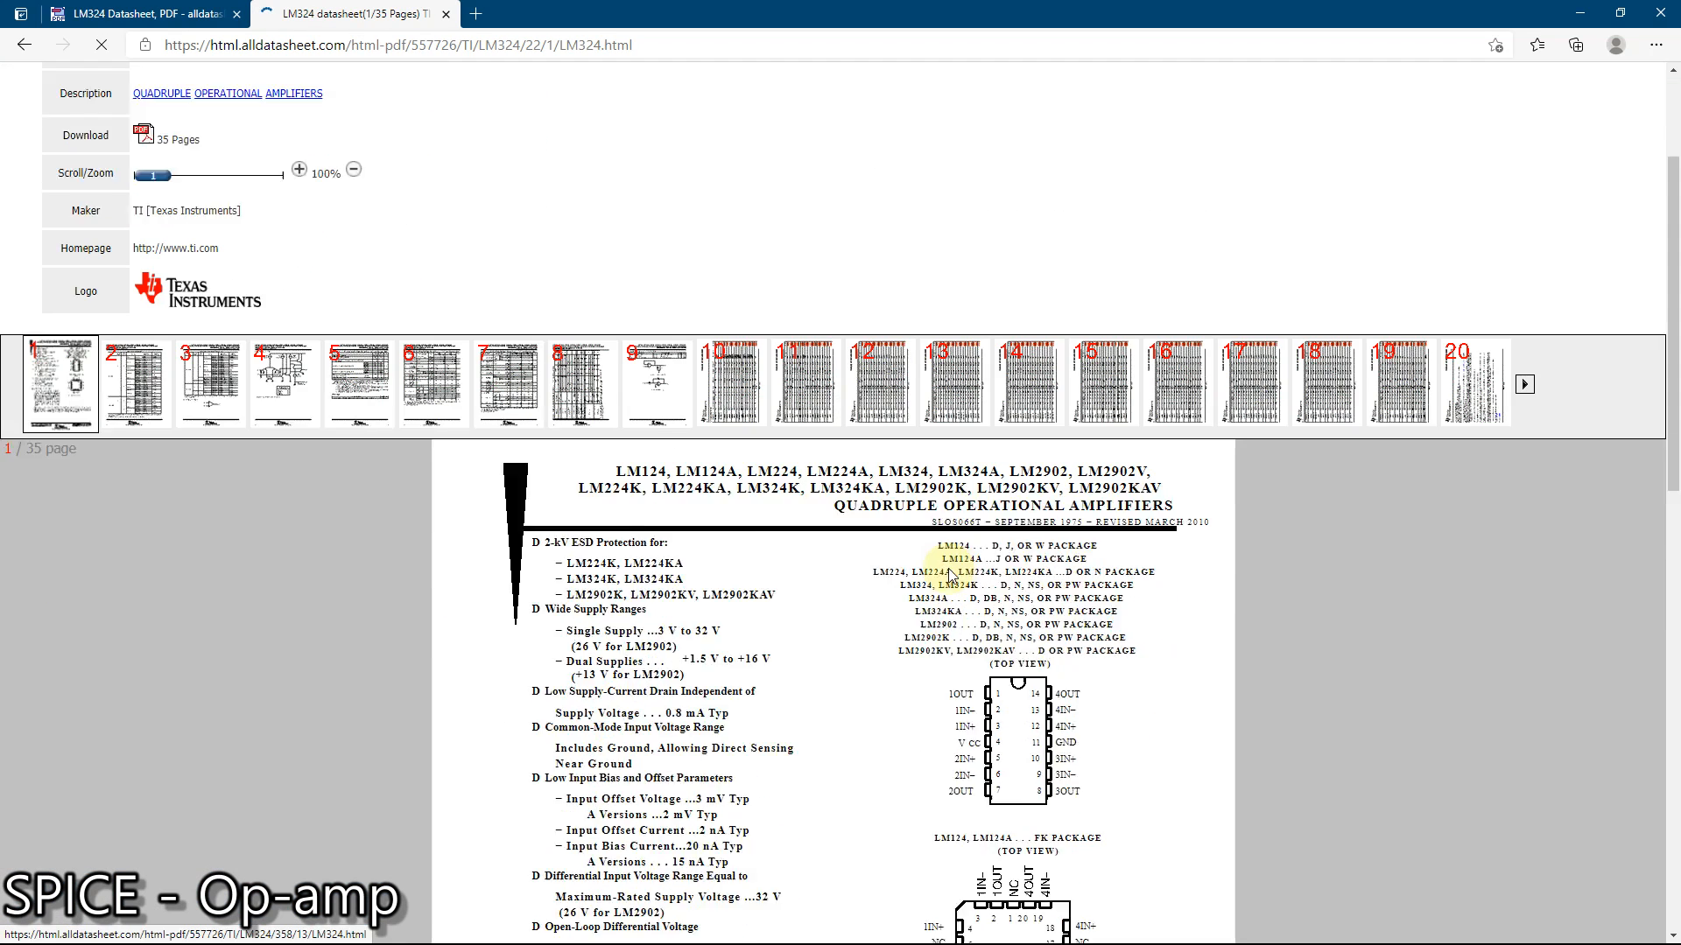
pyautogui.scroll(-2, 949, 576)
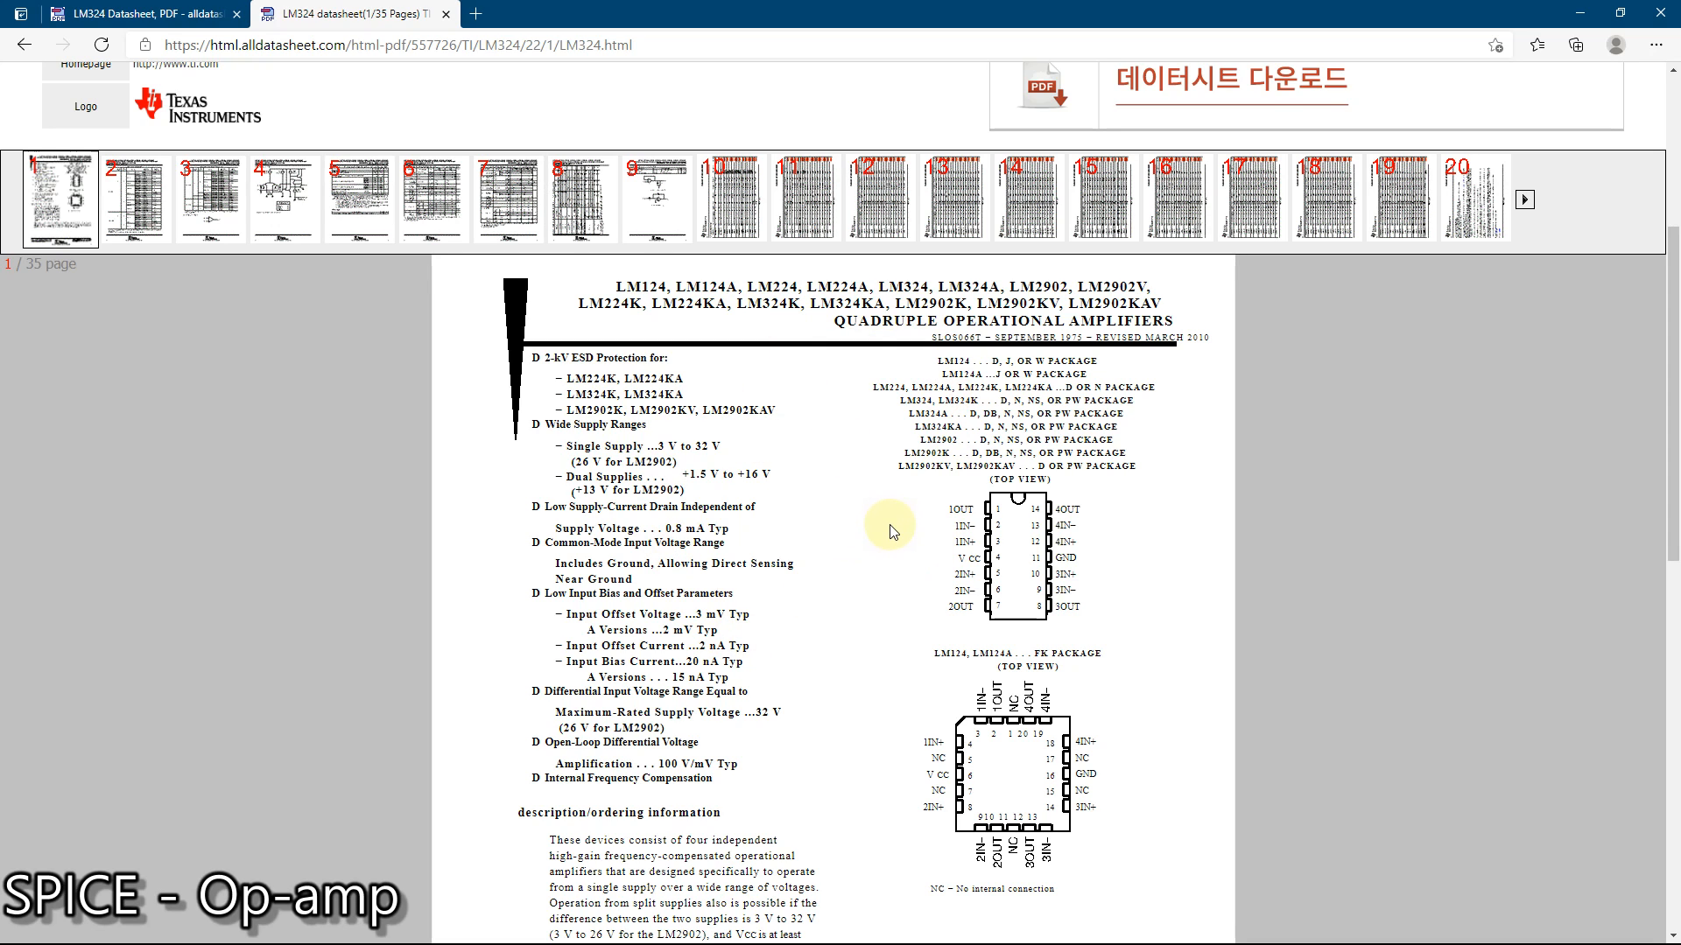
pyautogui.scroll(-2, 886, 524)
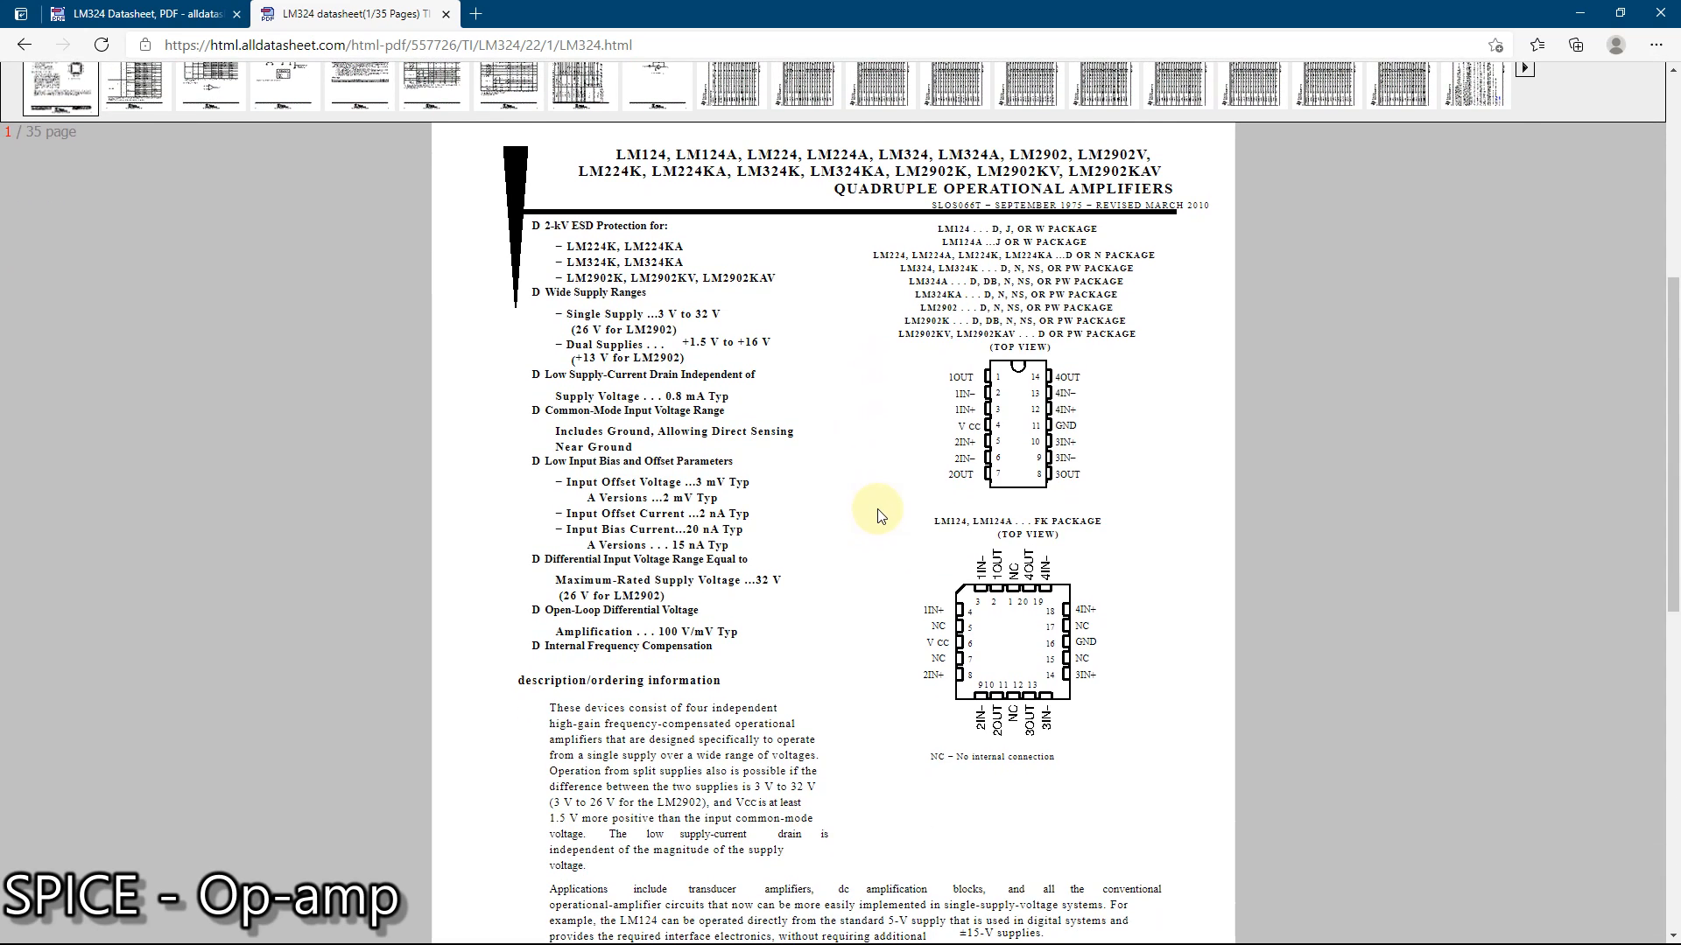
pyautogui.scroll(-8, 880, 516)
pyautogui.scroll(9, 880, 516)
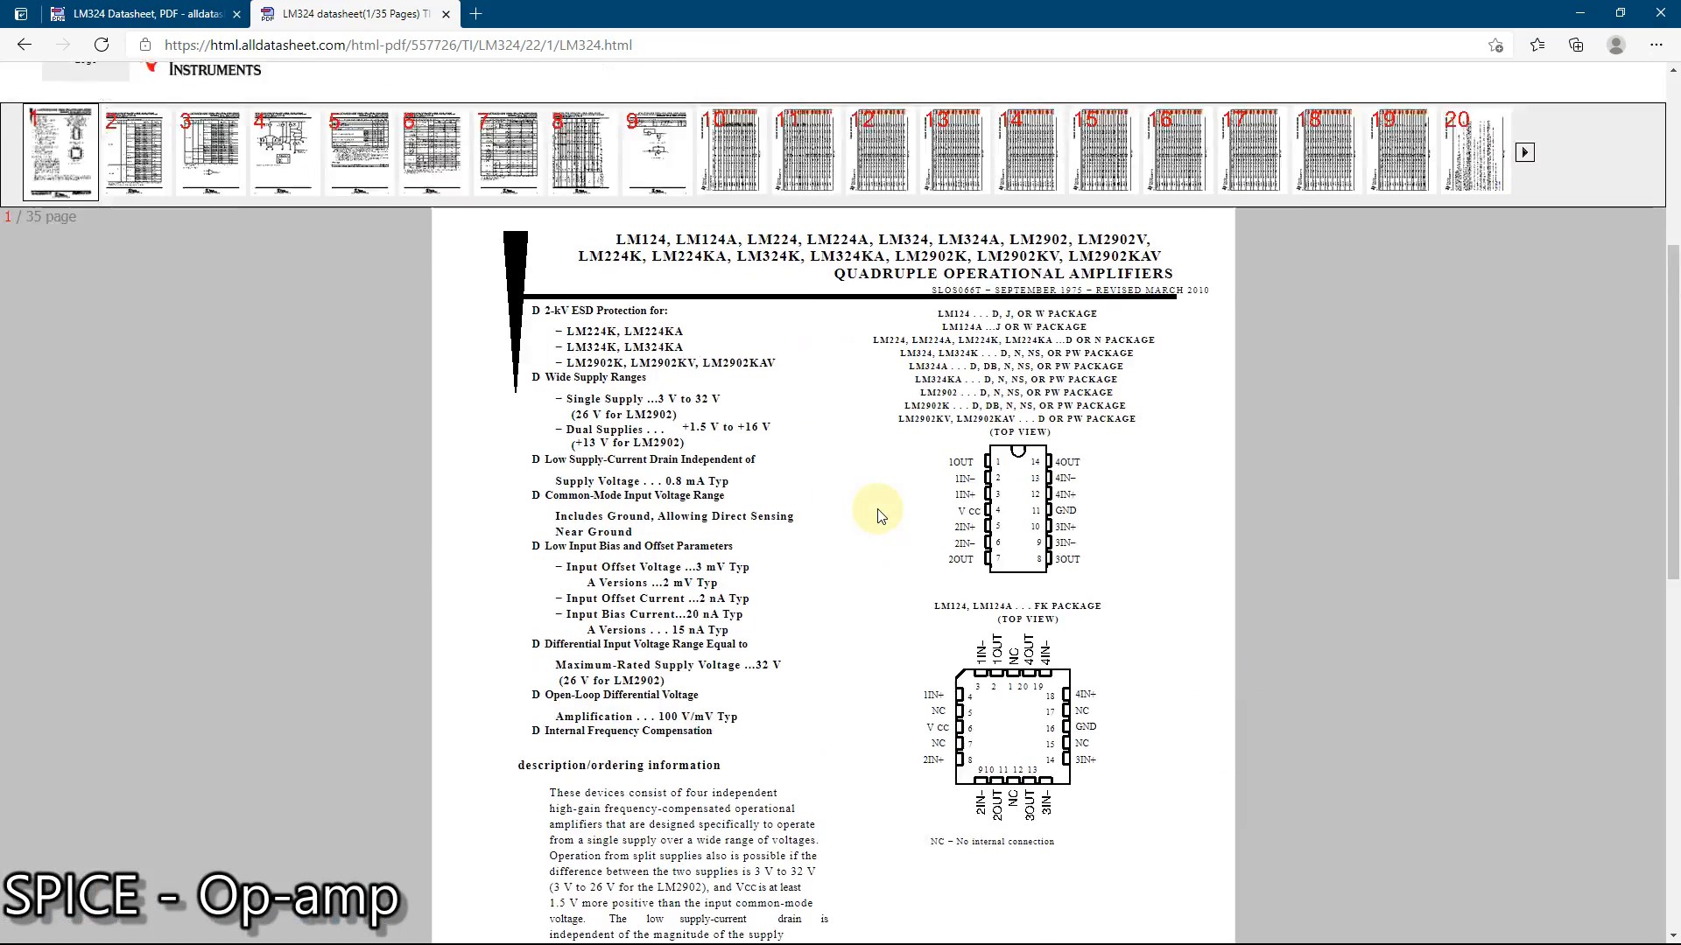
pyautogui.scroll(5, 879, 516)
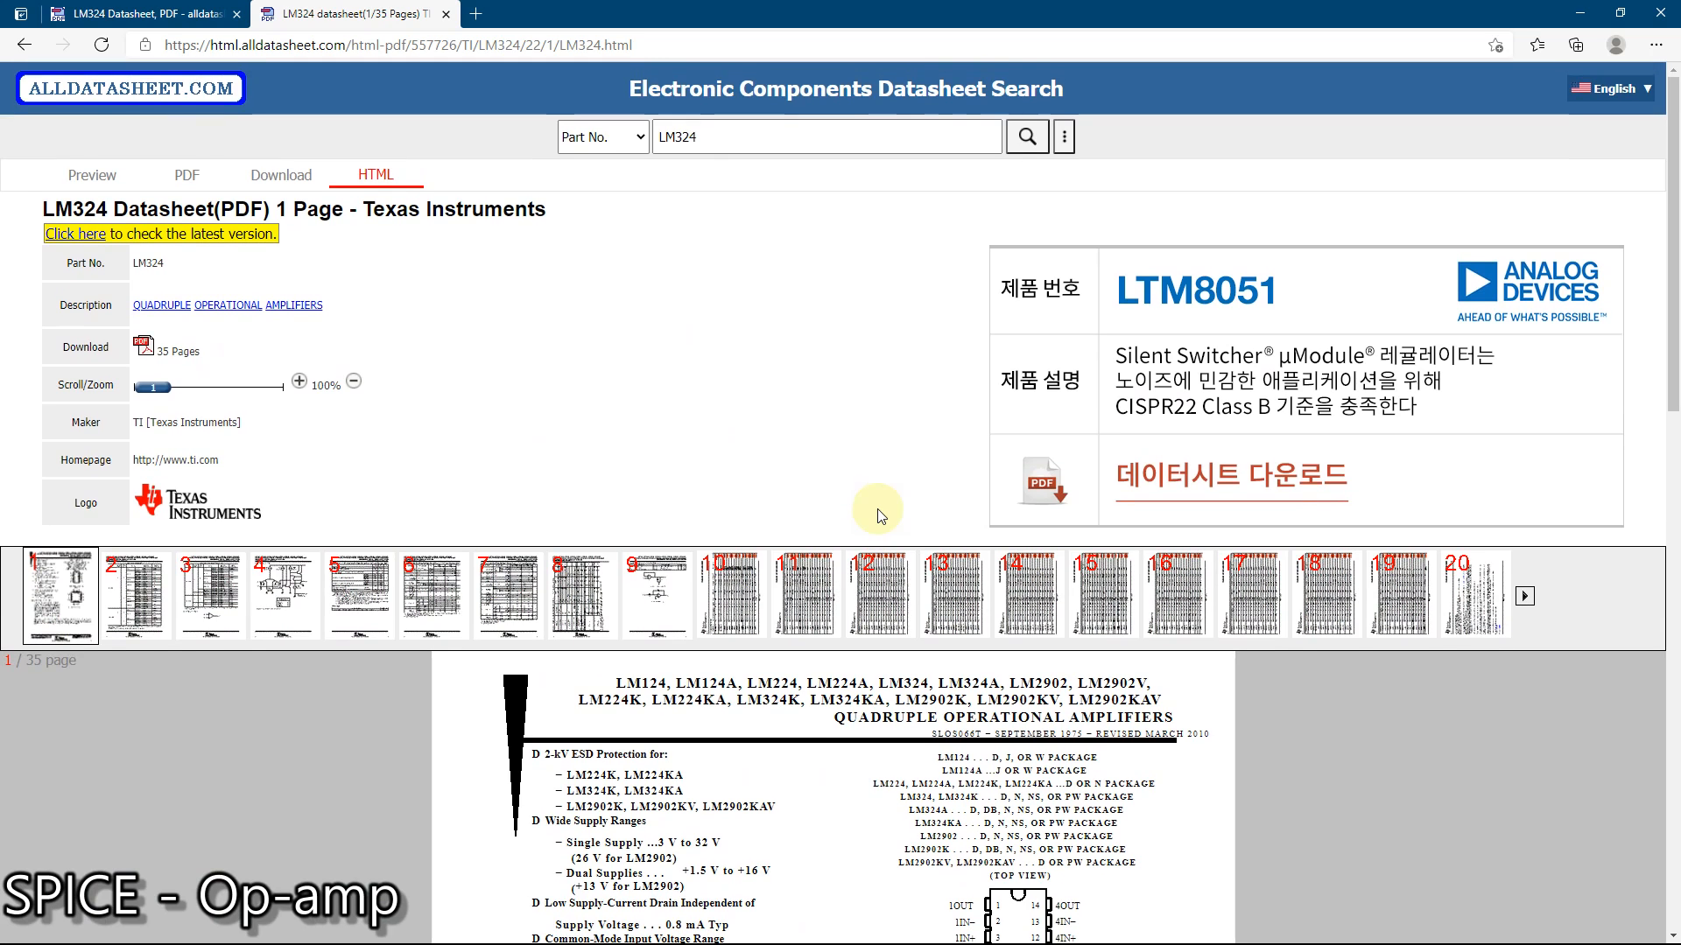
# Return to the LM324 datasheet list and view page 1 of the HTC Korea datasheet with its pin functions and equivalent circuit
pyautogui.click(22, 45)
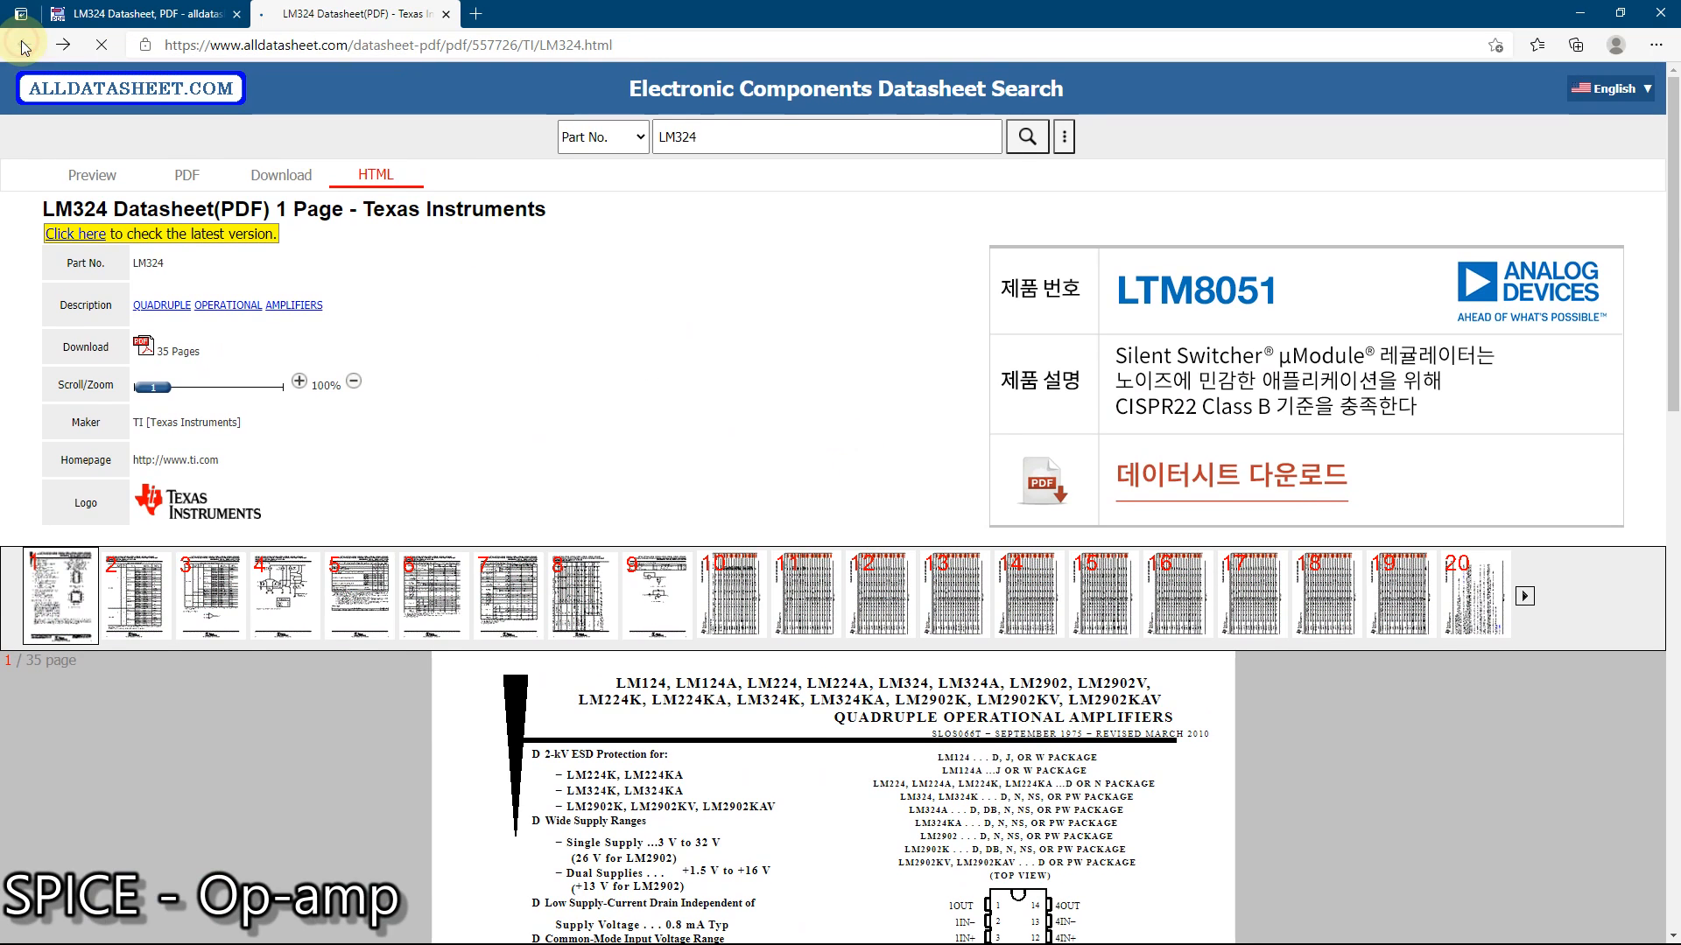
pyautogui.click(117, 9)
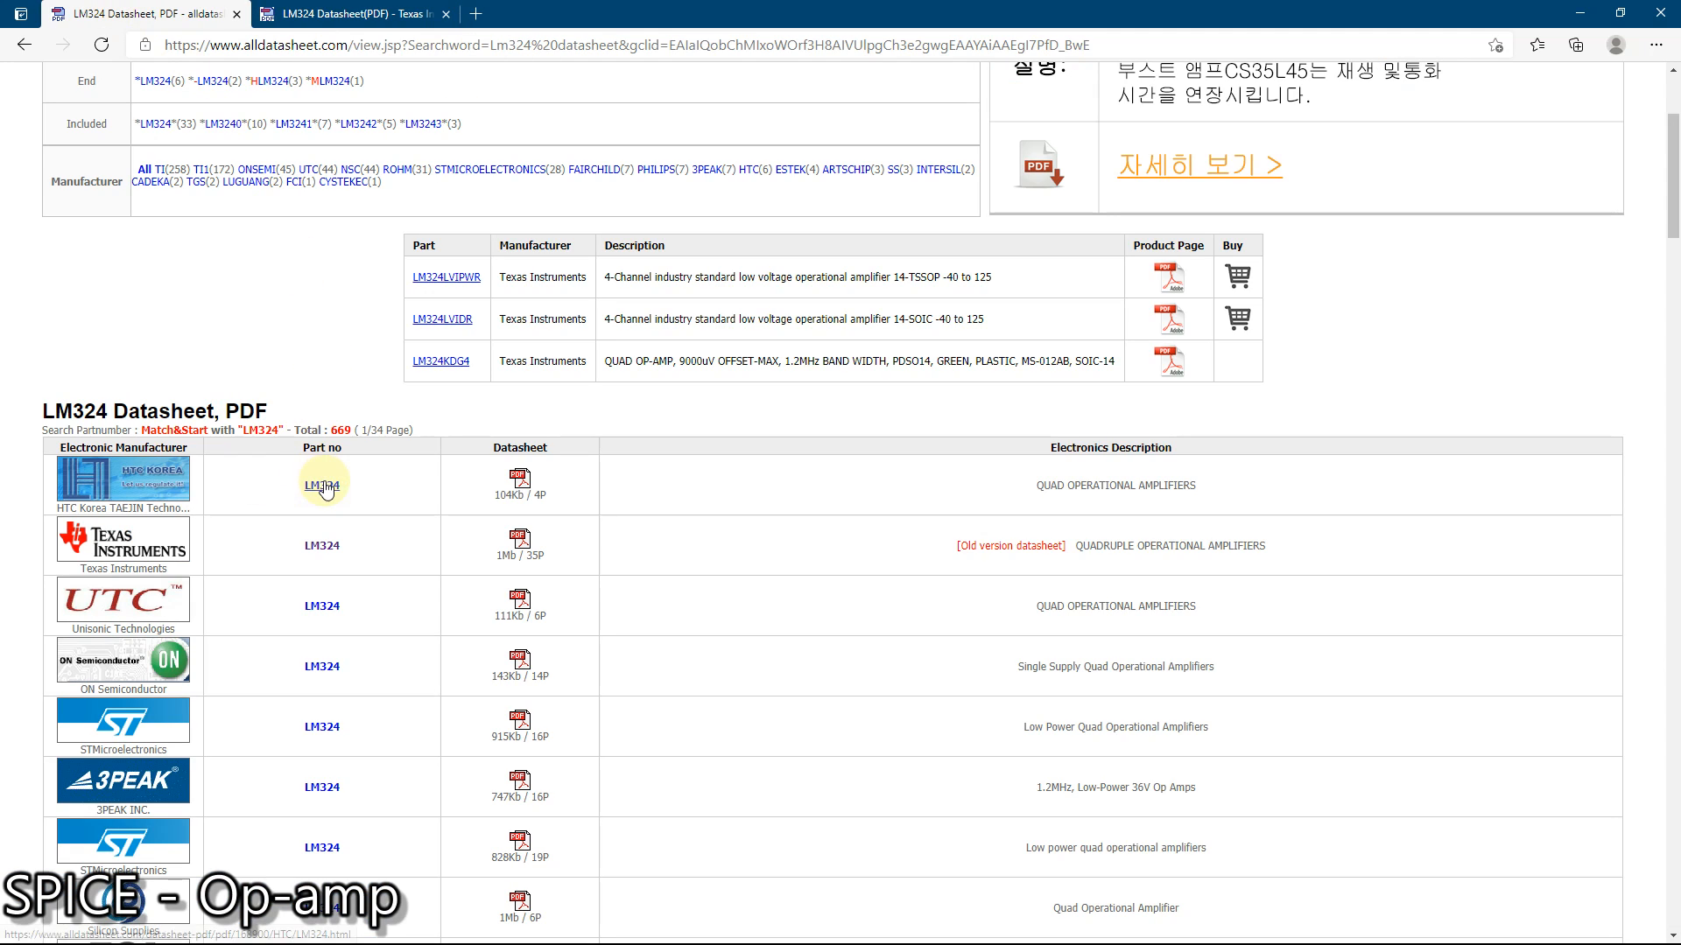
pyautogui.click(516, 480)
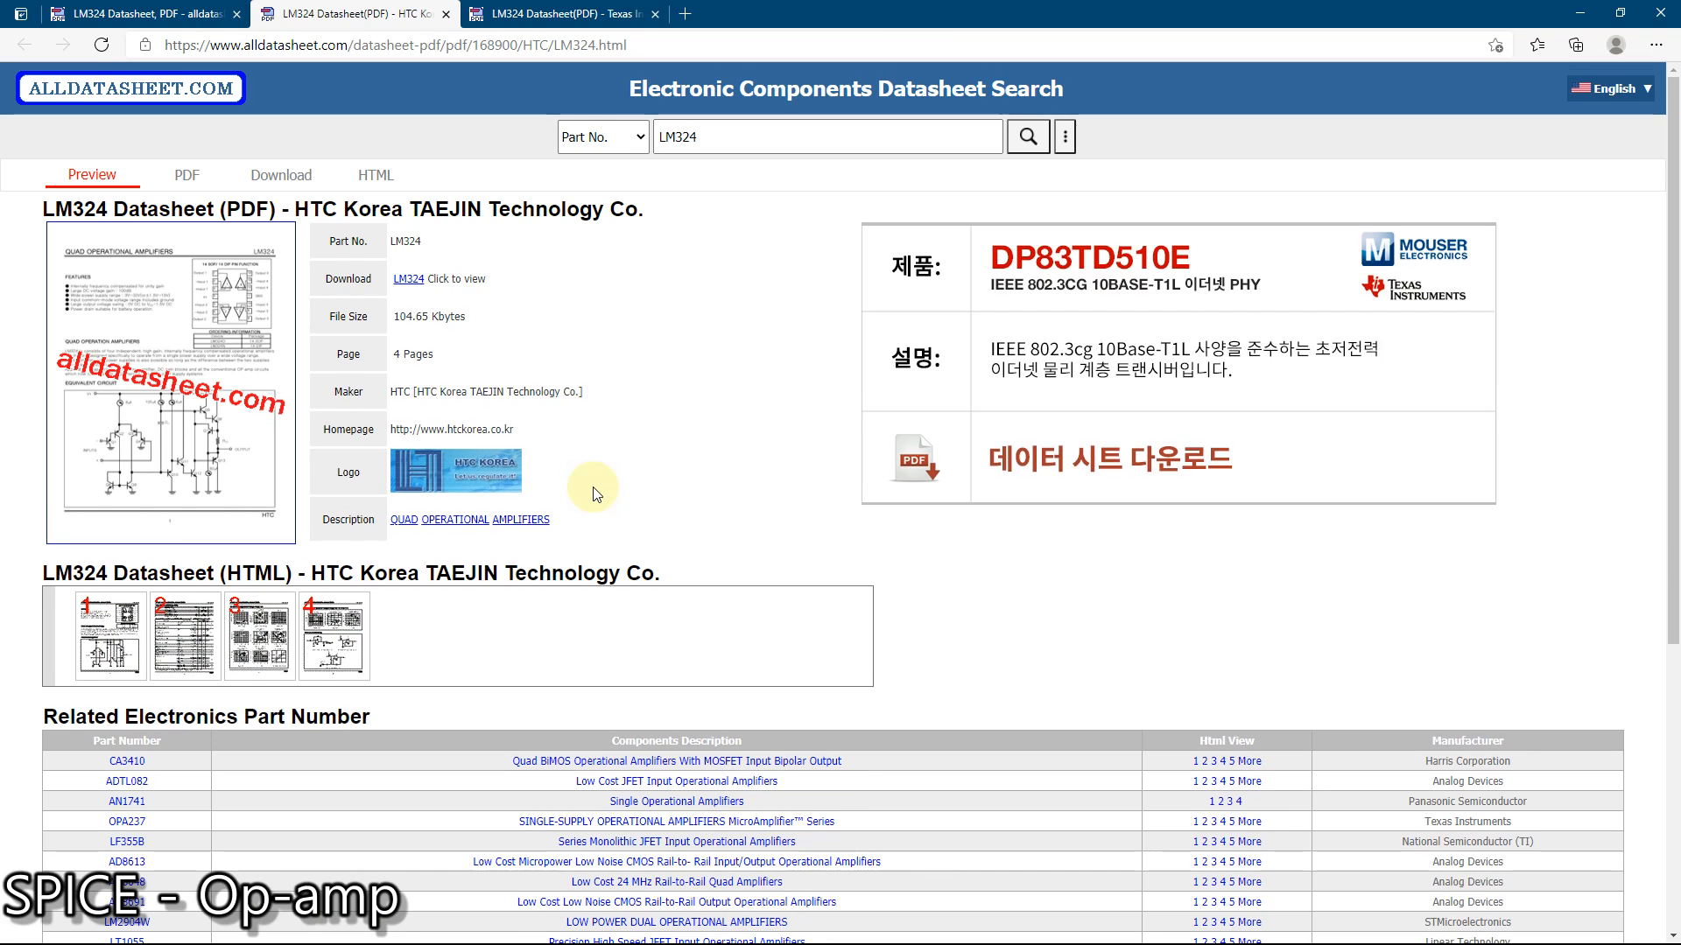
pyautogui.scroll(-5, 587, 485)
pyautogui.click(177, 546)
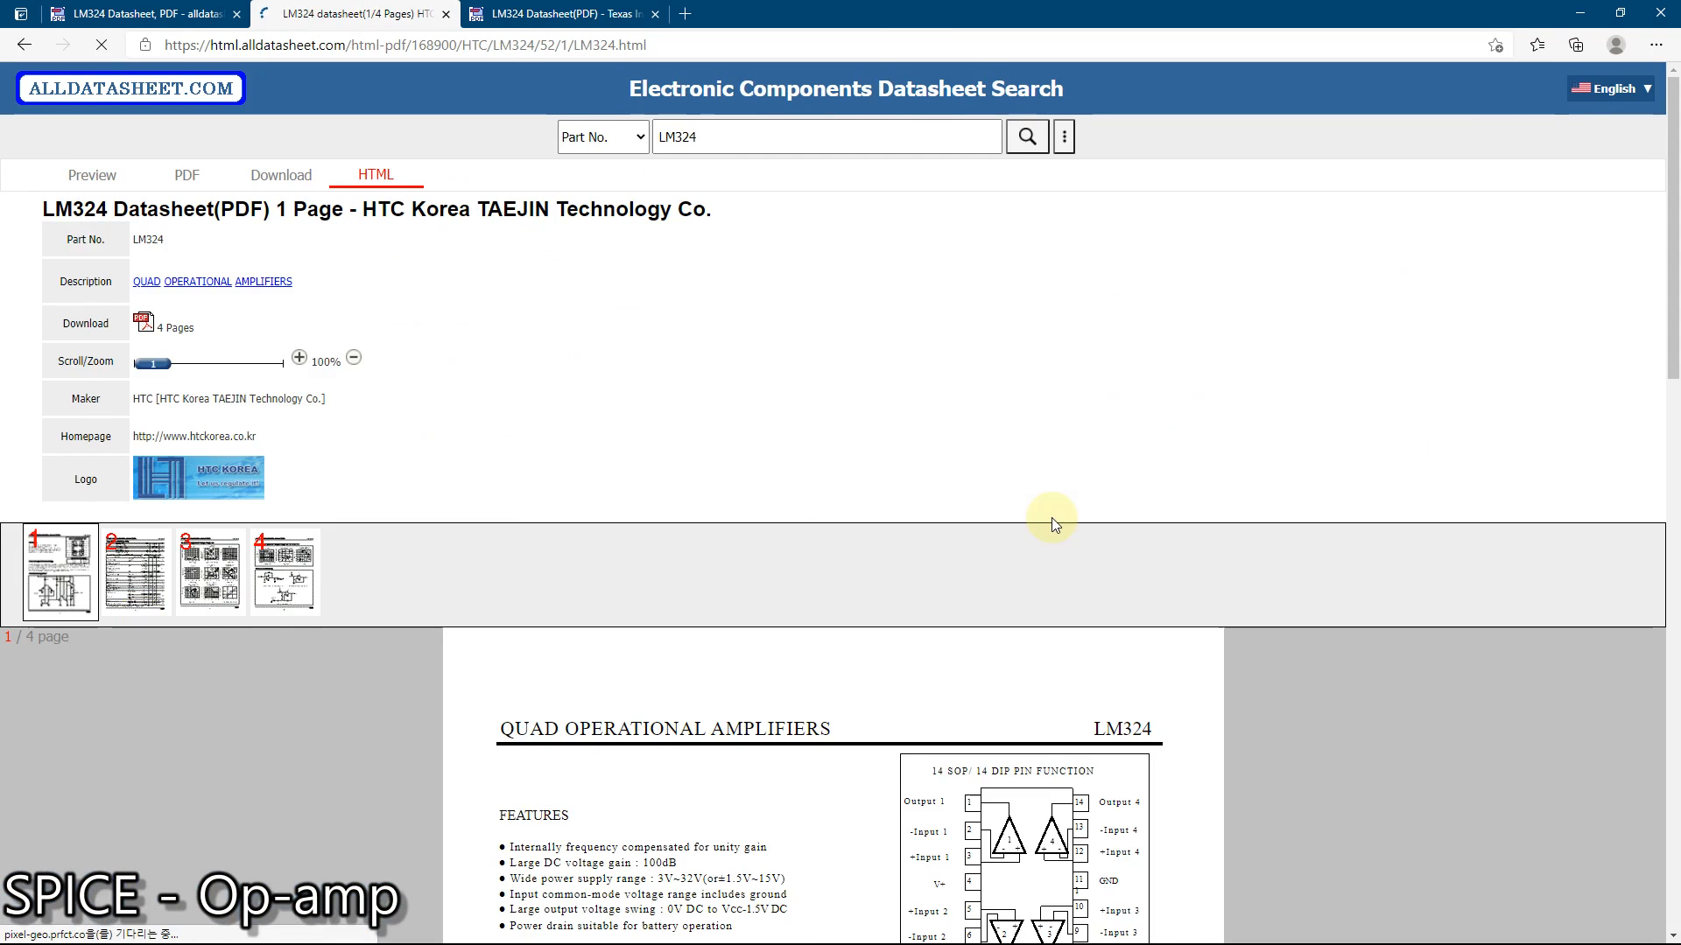
pyautogui.scroll(-6, 1054, 521)
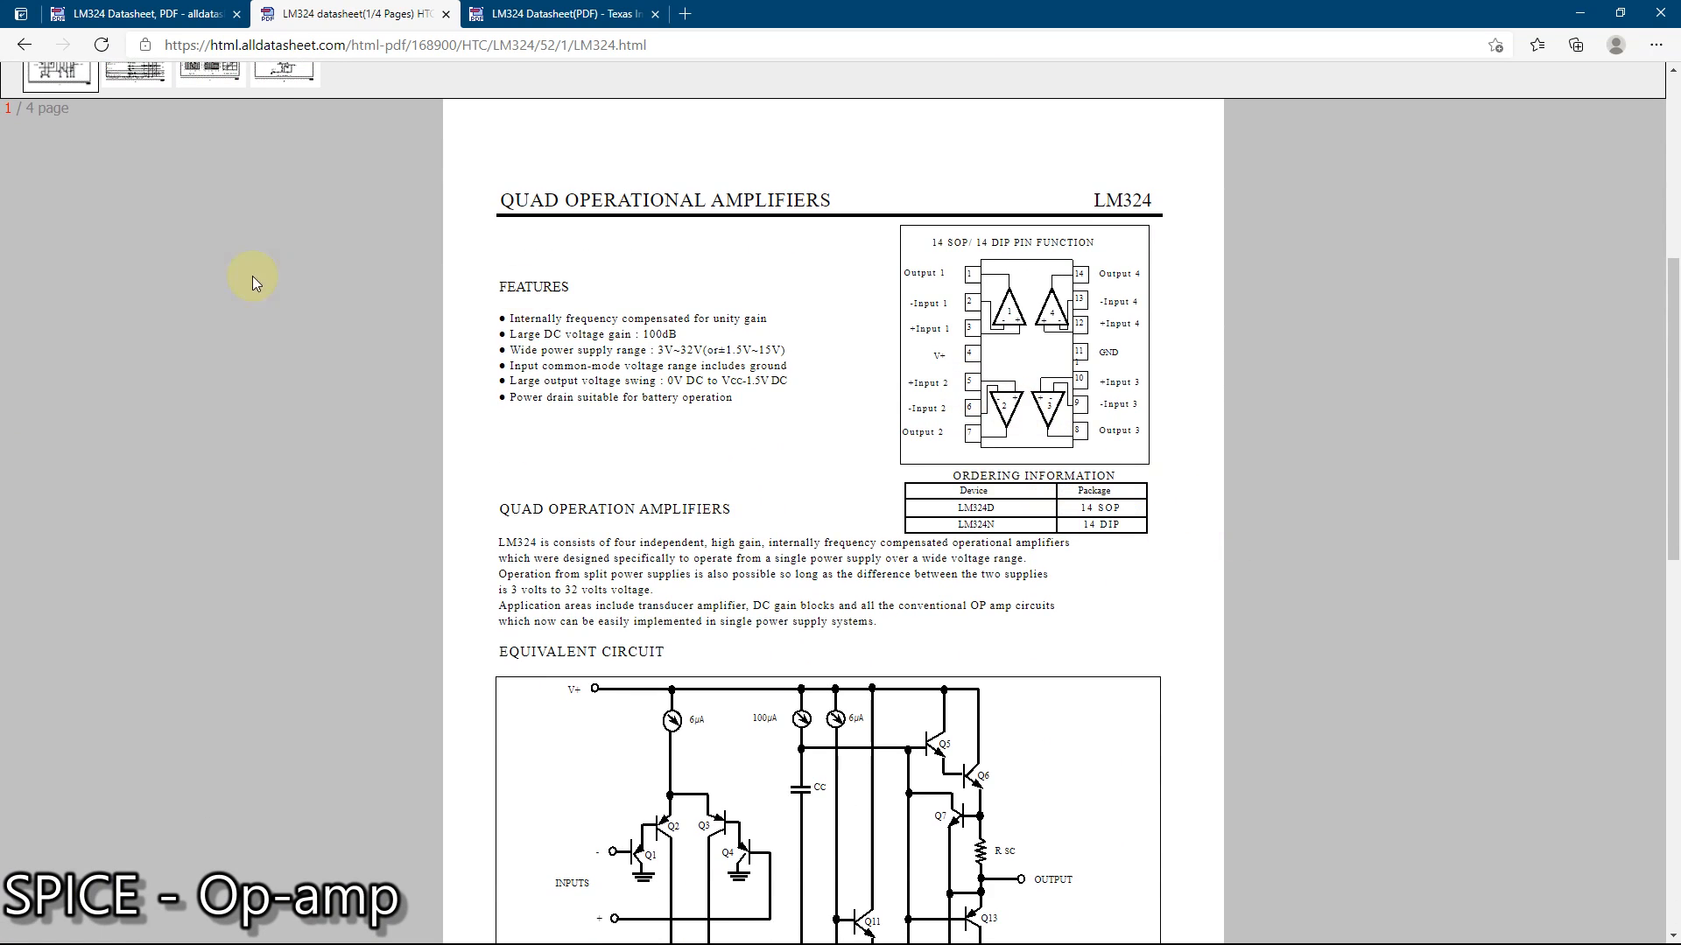
# Examine page 1 of the HTC LM324 datasheet, covering its features, pin functions, description and equivalent circuit
pyautogui.scroll(2, 301, 303)
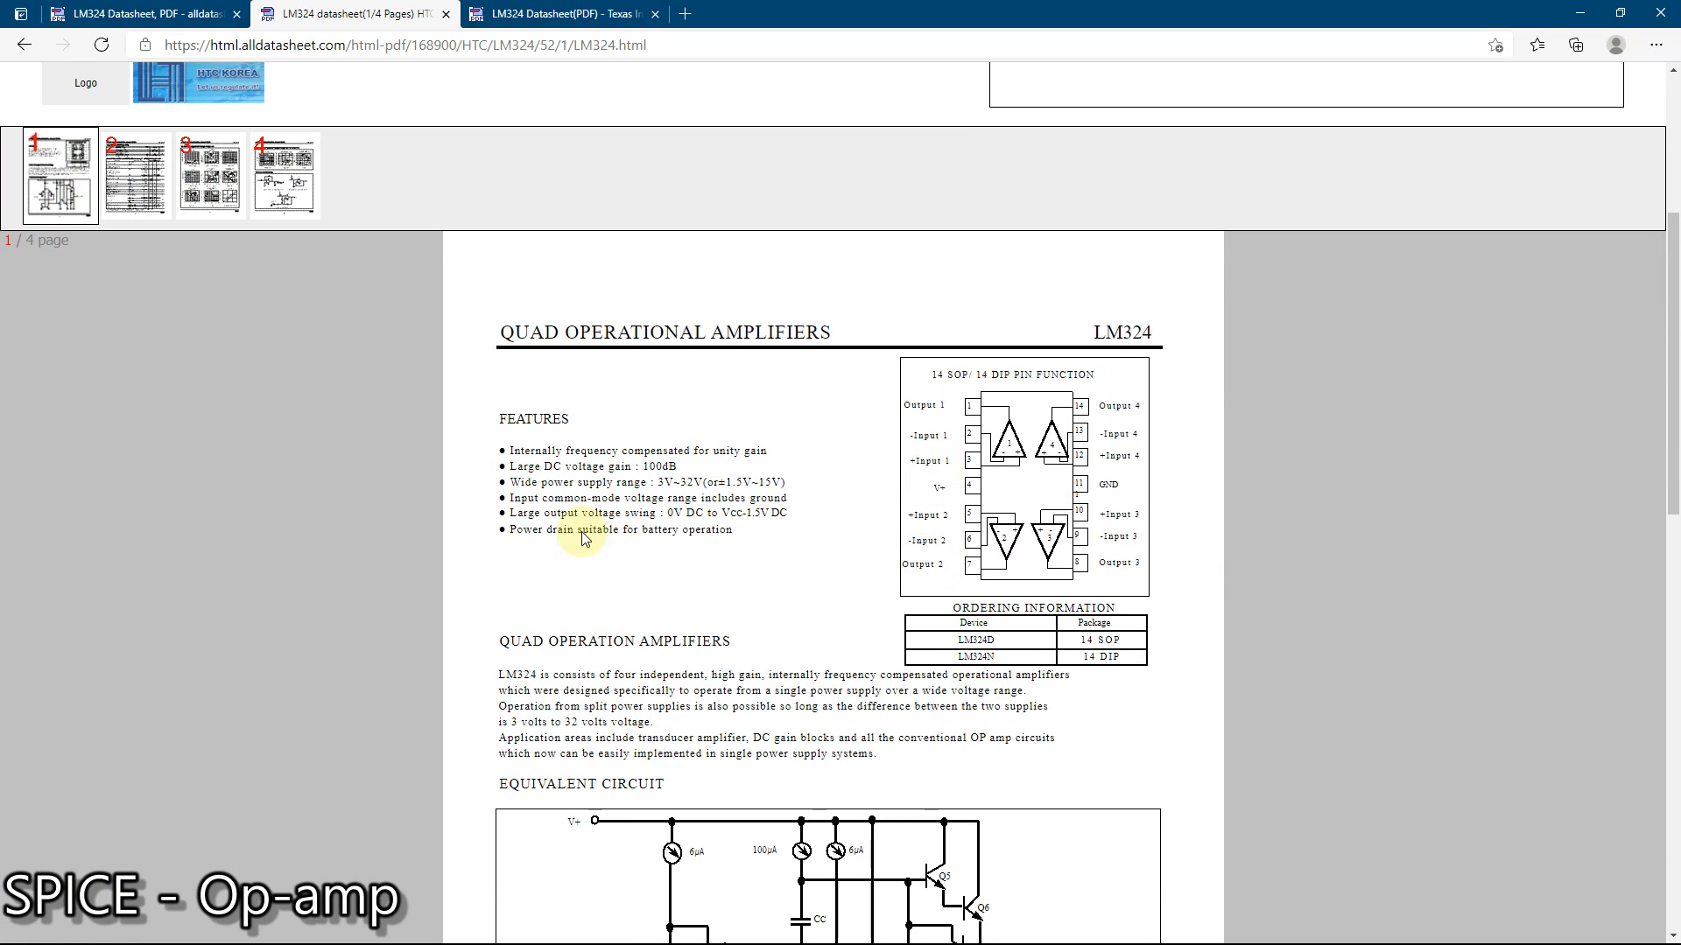
pyautogui.scroll(-2, 585, 539)
pyautogui.scroll(-2, 585, 539)
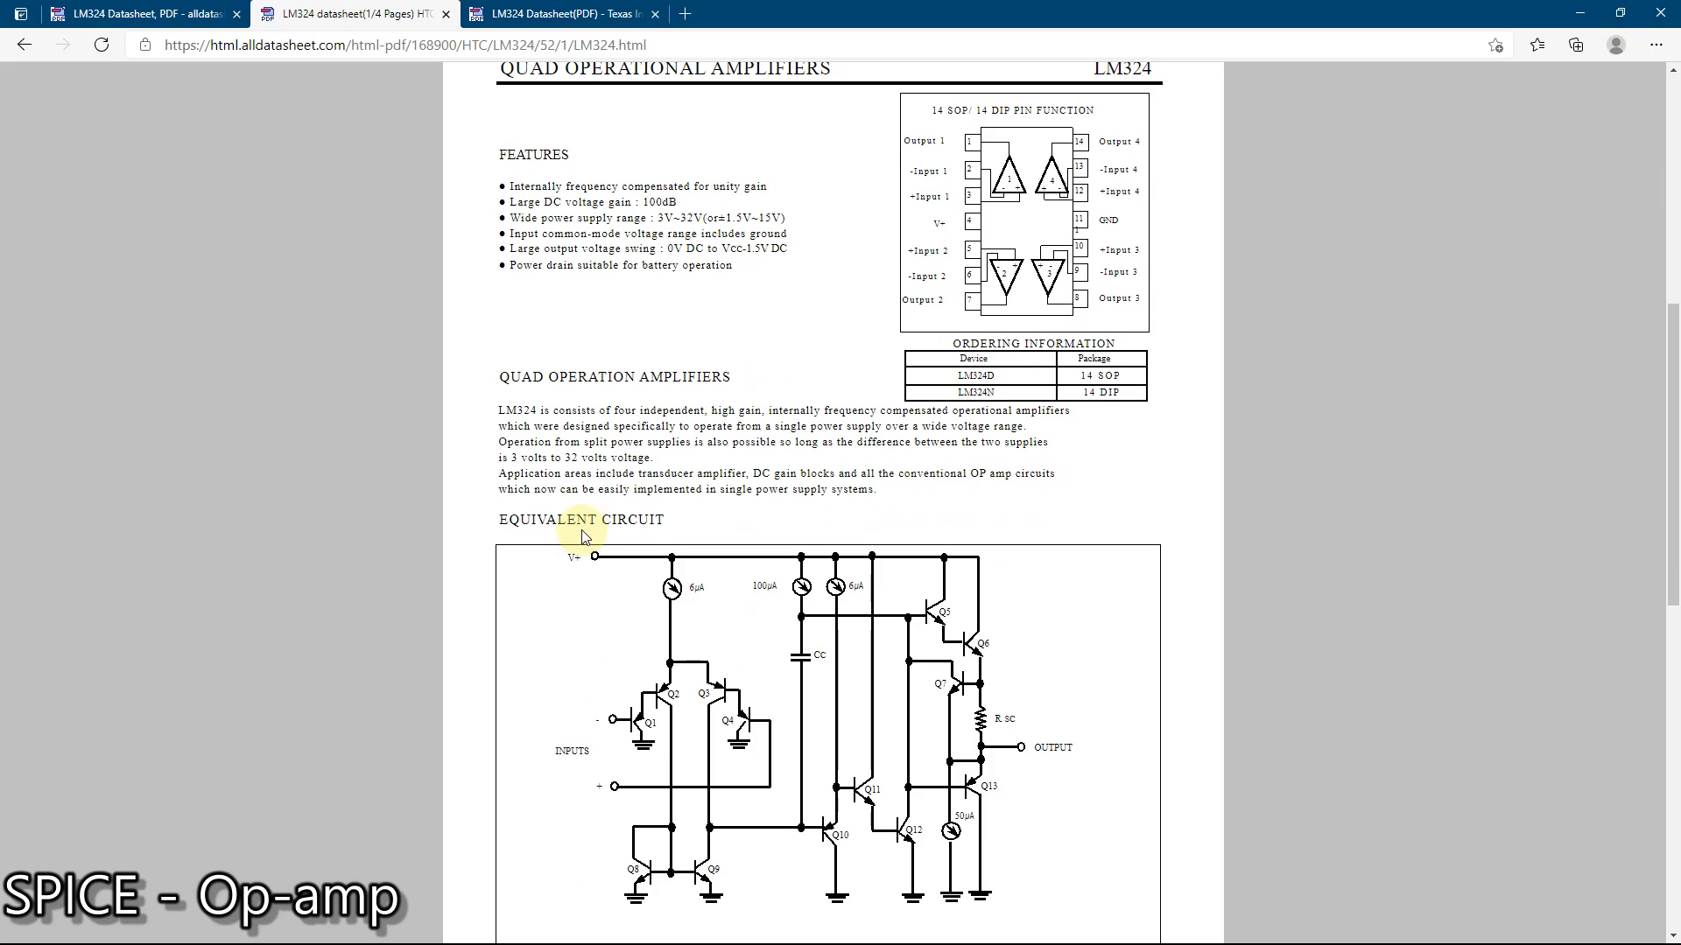
pyautogui.scroll(2, 585, 536)
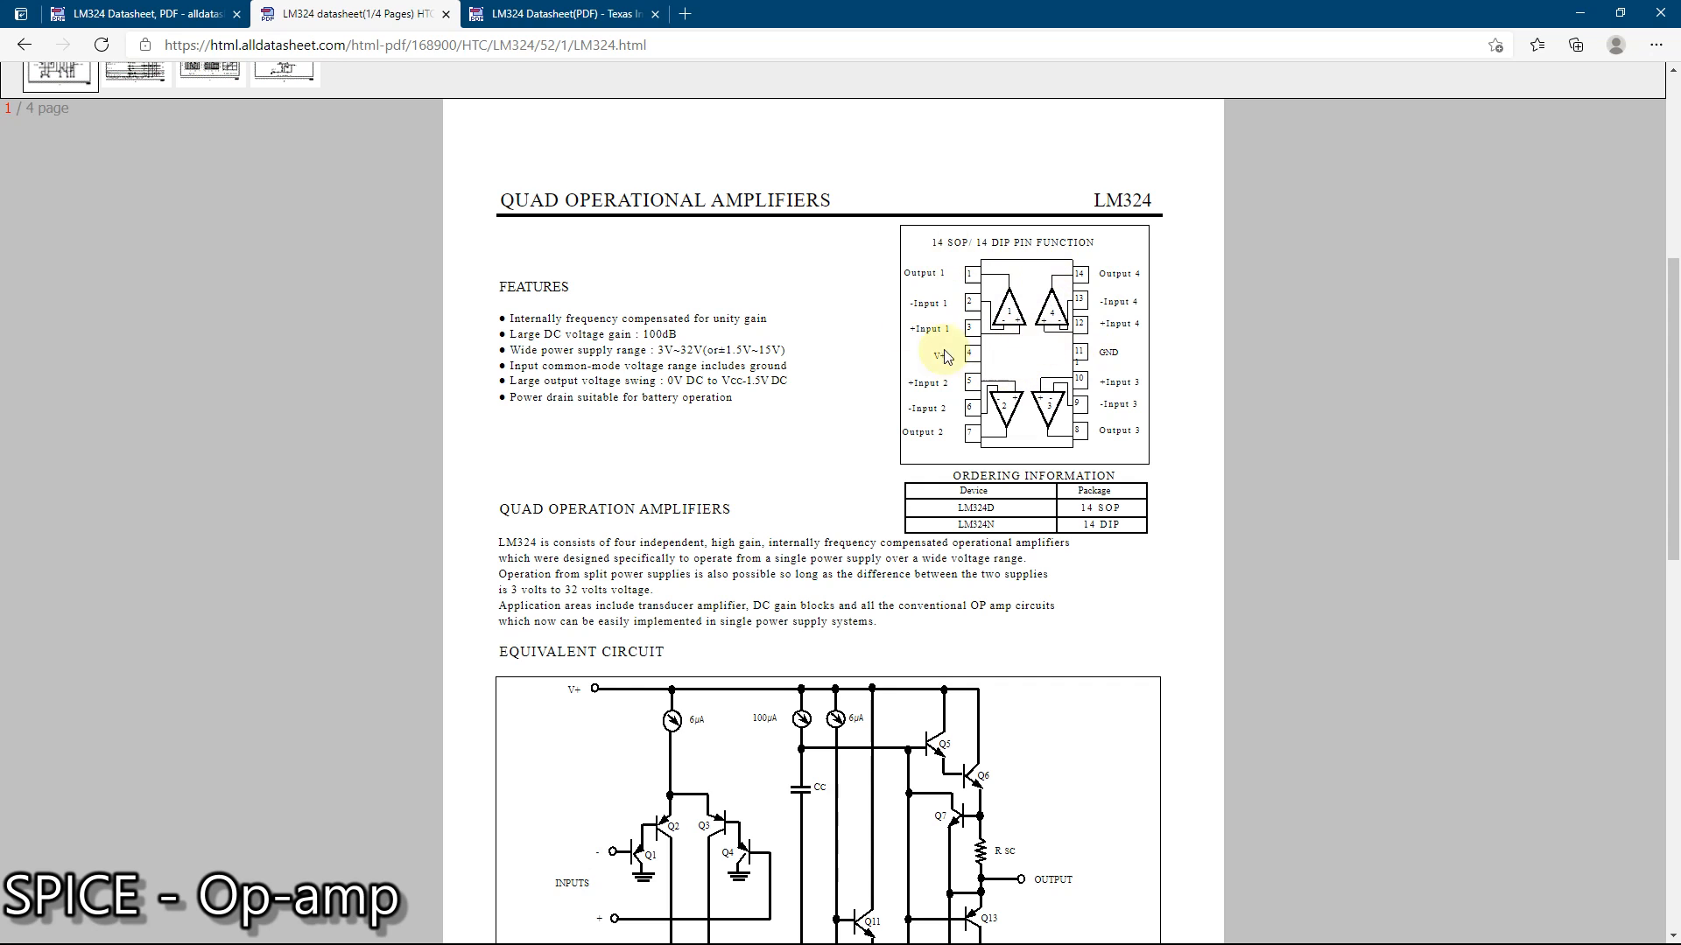
pyautogui.scroll(-14, 603, 377)
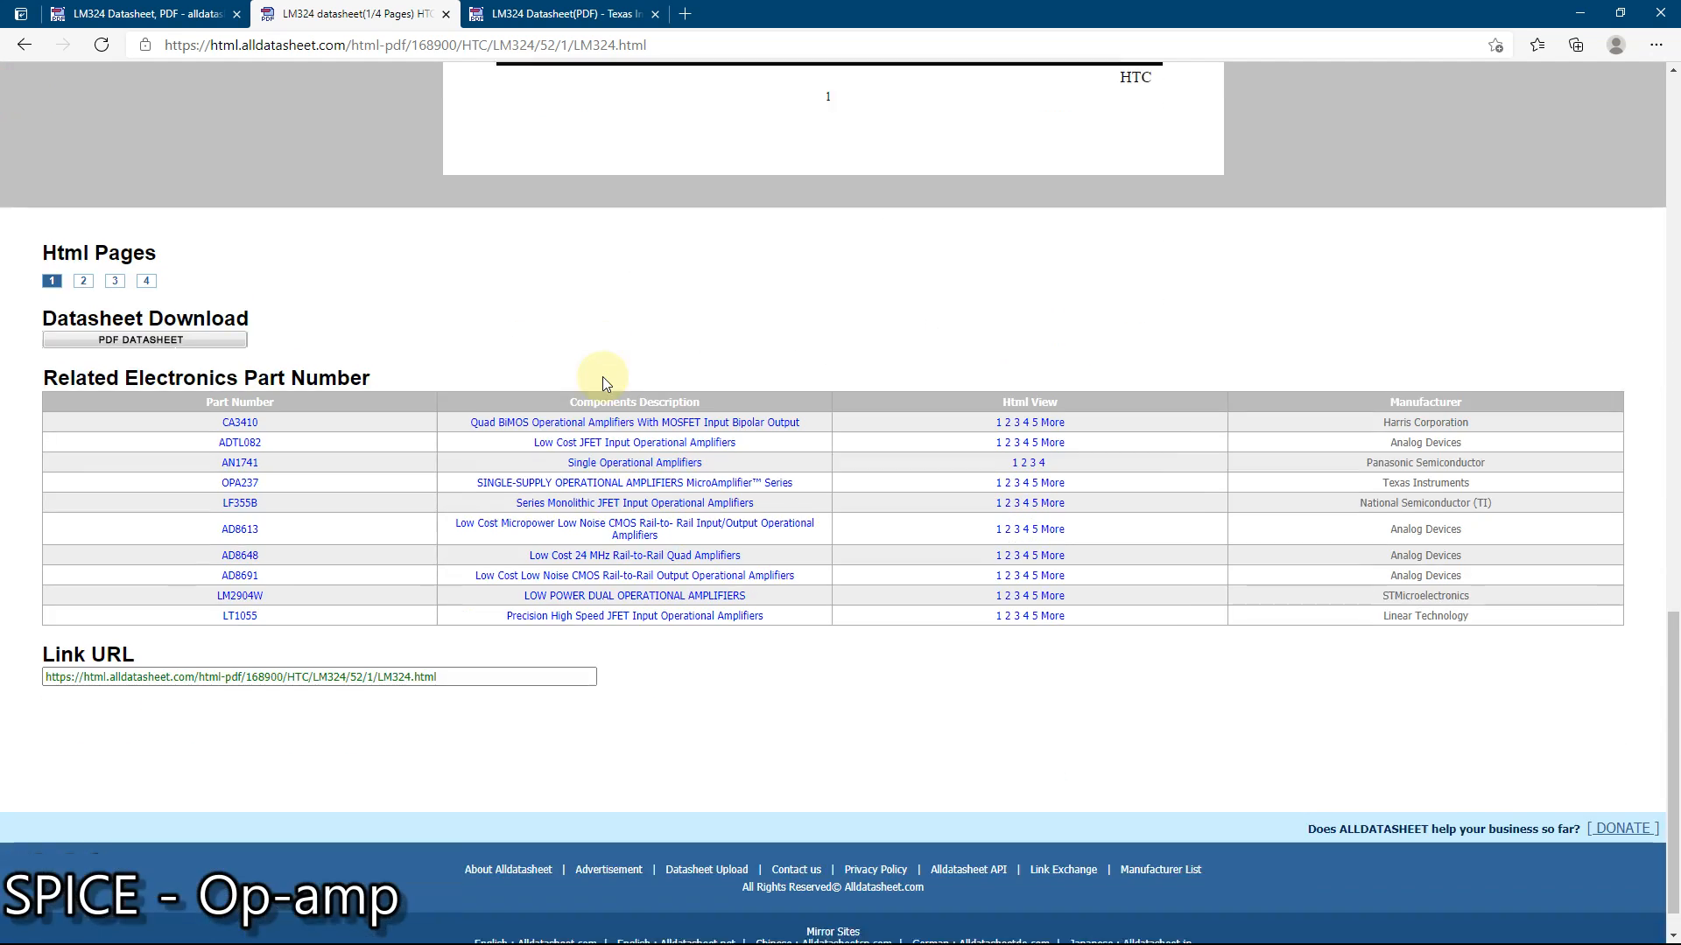
pyautogui.scroll(7, 602, 376)
pyautogui.scroll(7, 604, 386)
pyautogui.scroll(-5, 608, 383)
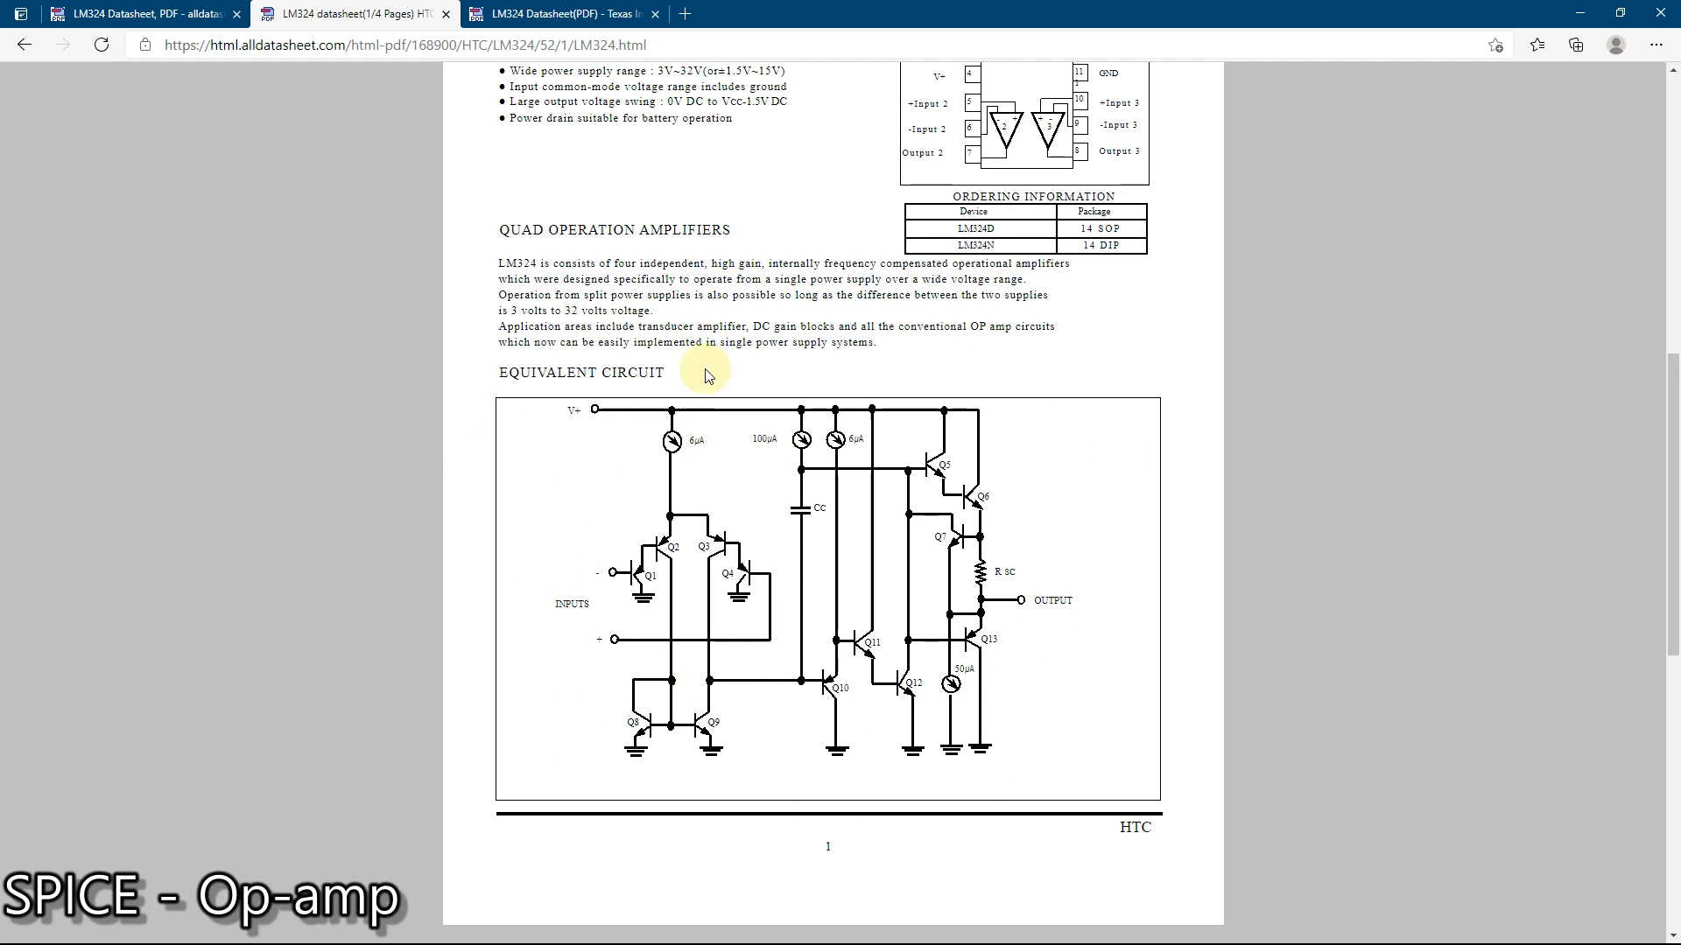
pyautogui.scroll(3, 878, 474)
pyautogui.scroll(-4, 877, 474)
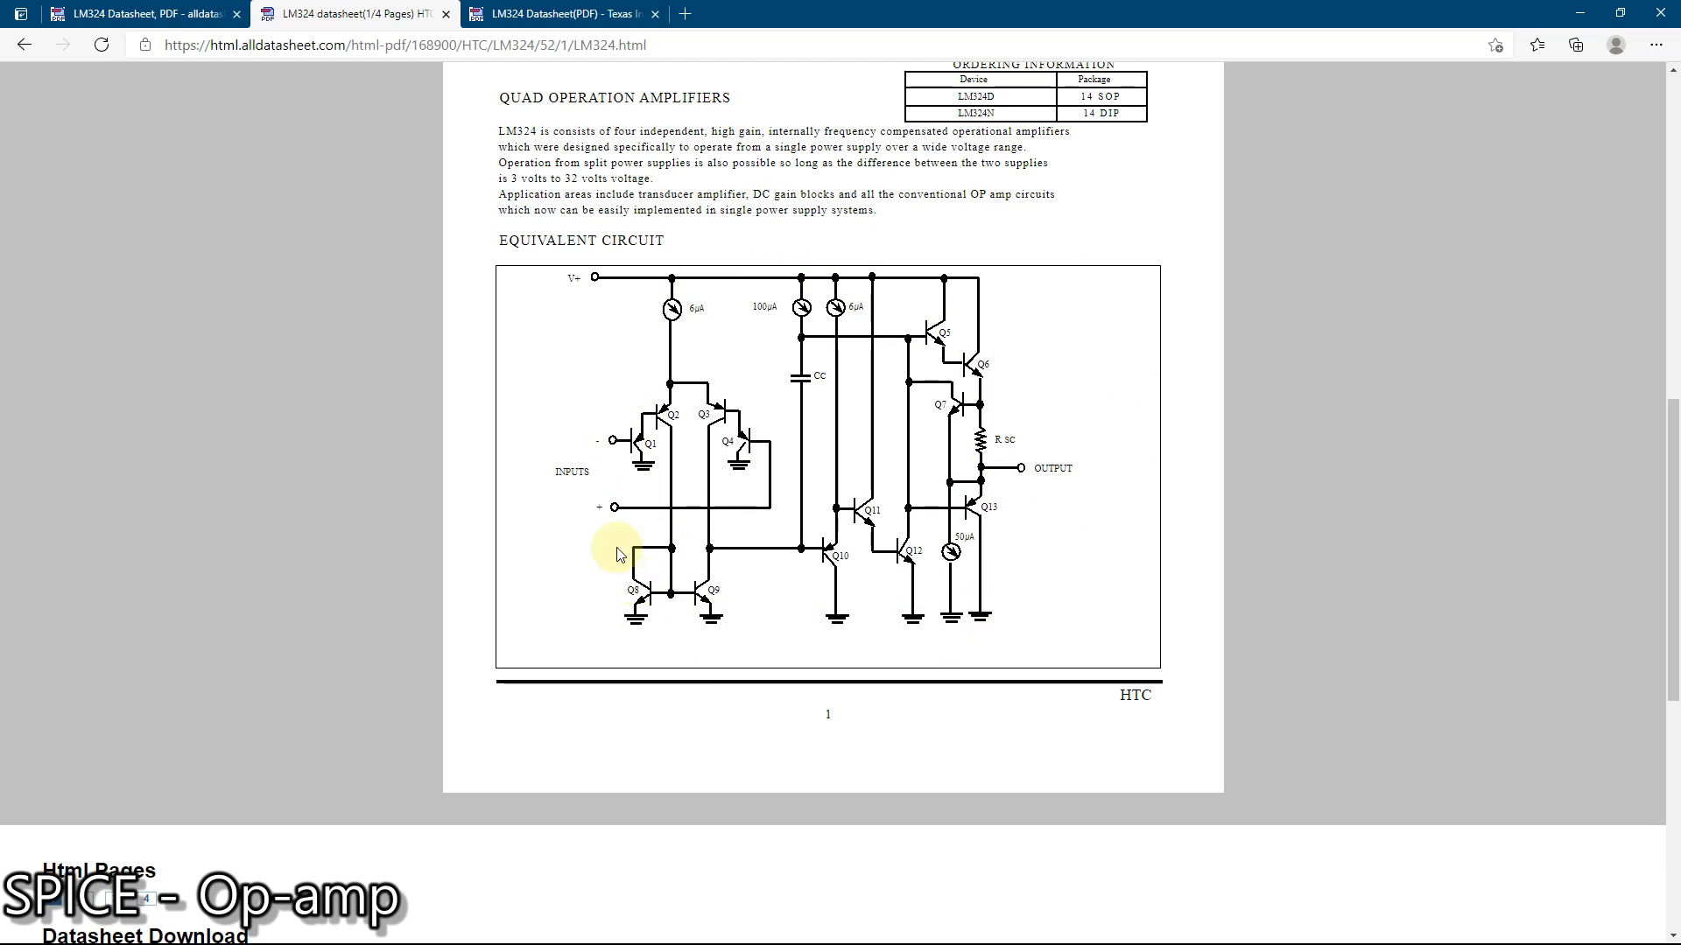
# Open page 2 of the HTC LM324 datasheet and read the absolute maximum ratings and electrical characteristics tables
pyautogui.scroll(8, 683, 381)
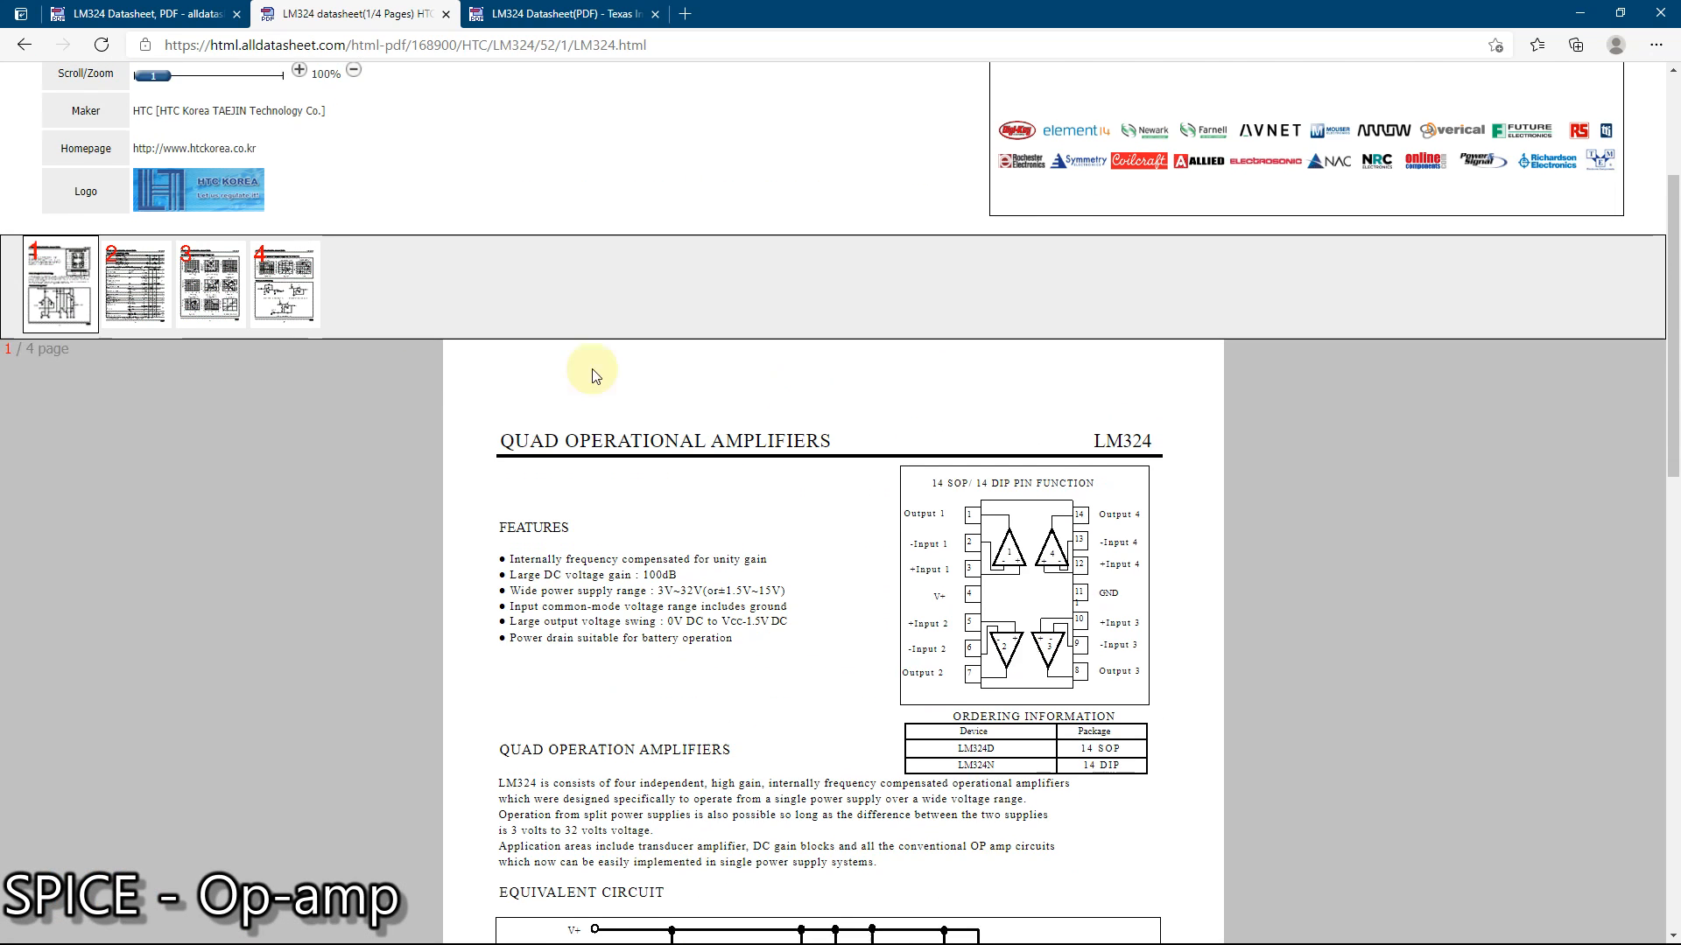
pyautogui.click(120, 295)
pyautogui.scroll(-6, 780, 508)
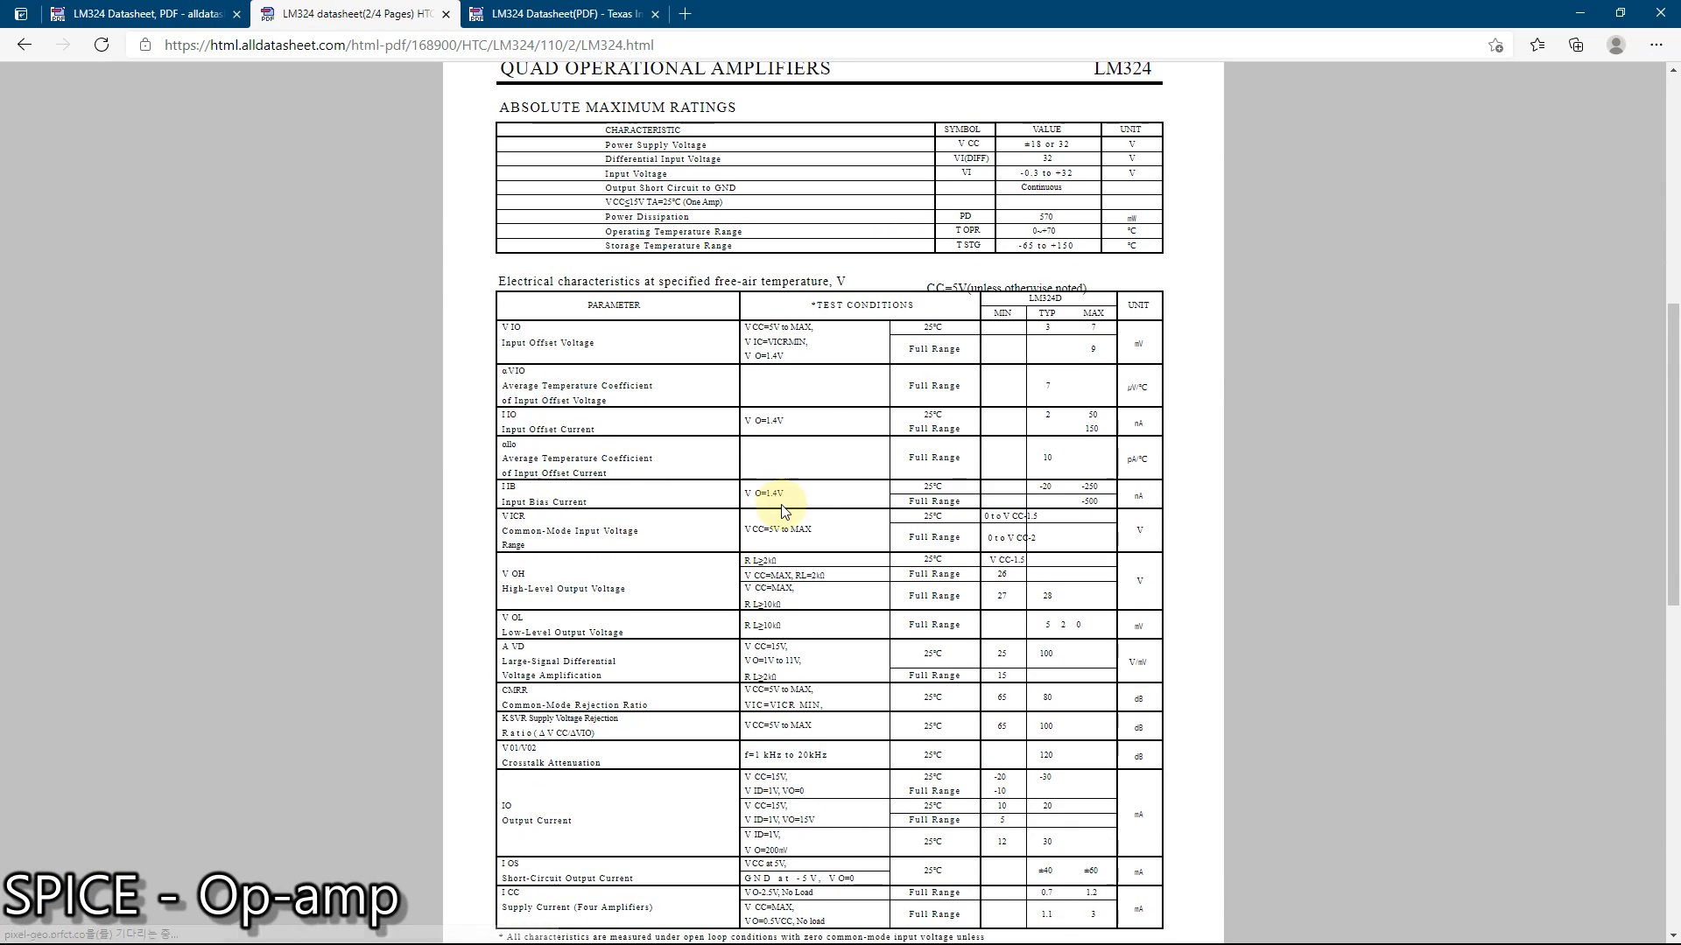
pyautogui.scroll(-3, 823, 501)
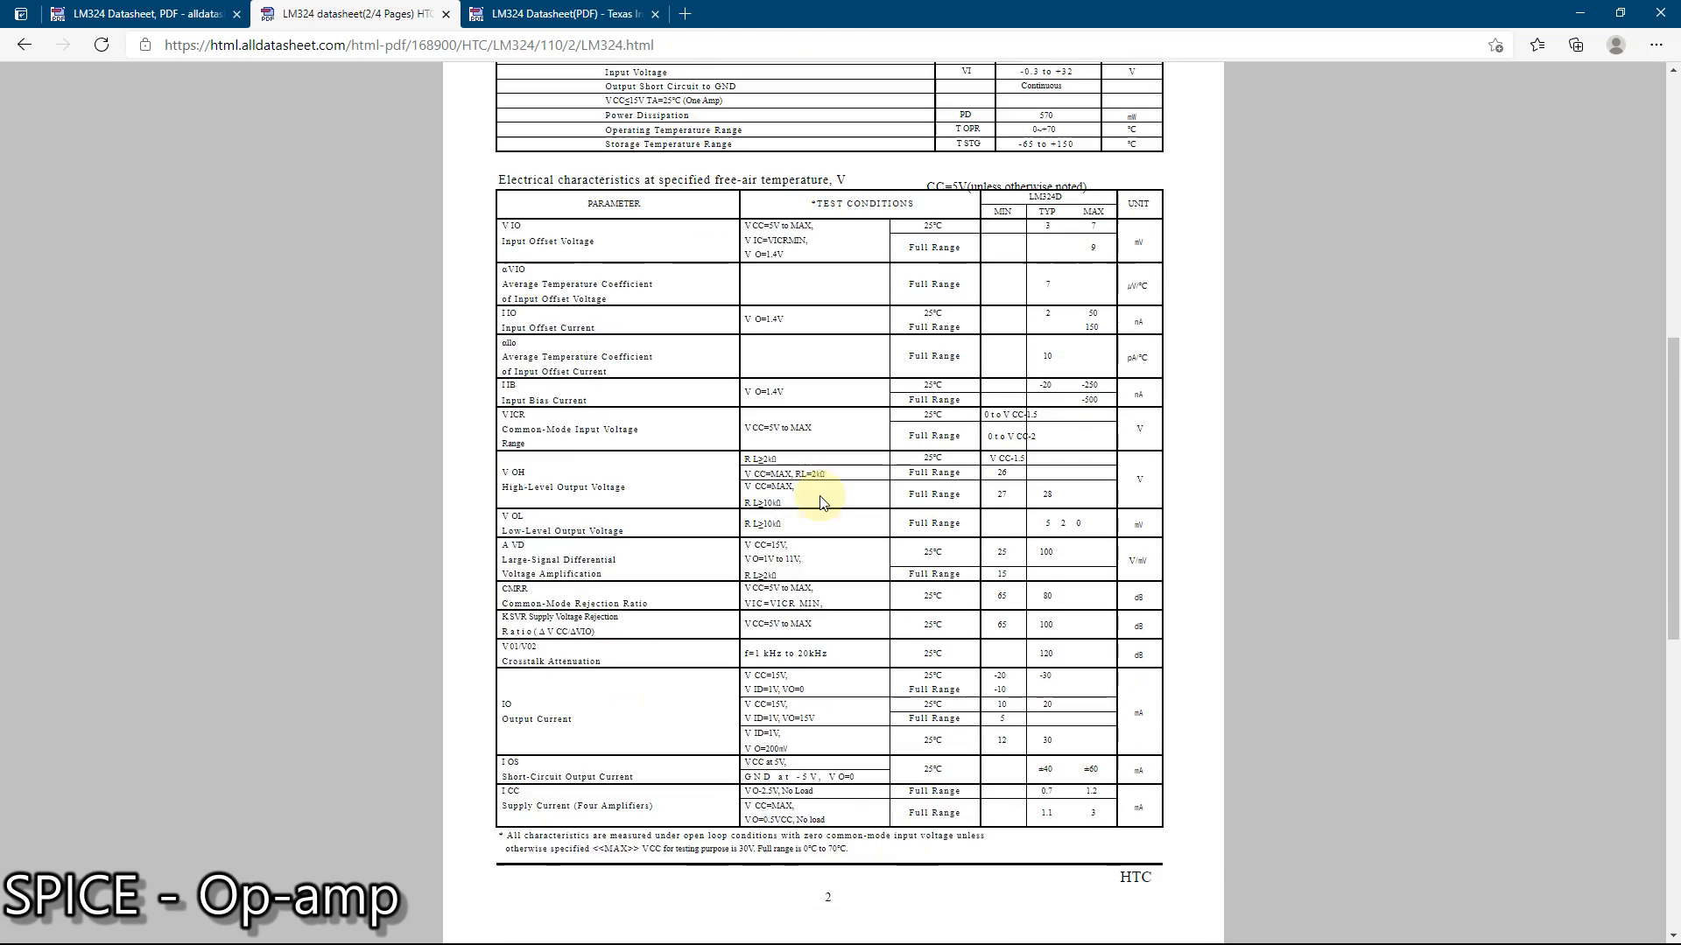
pyautogui.scroll(1, 823, 502)
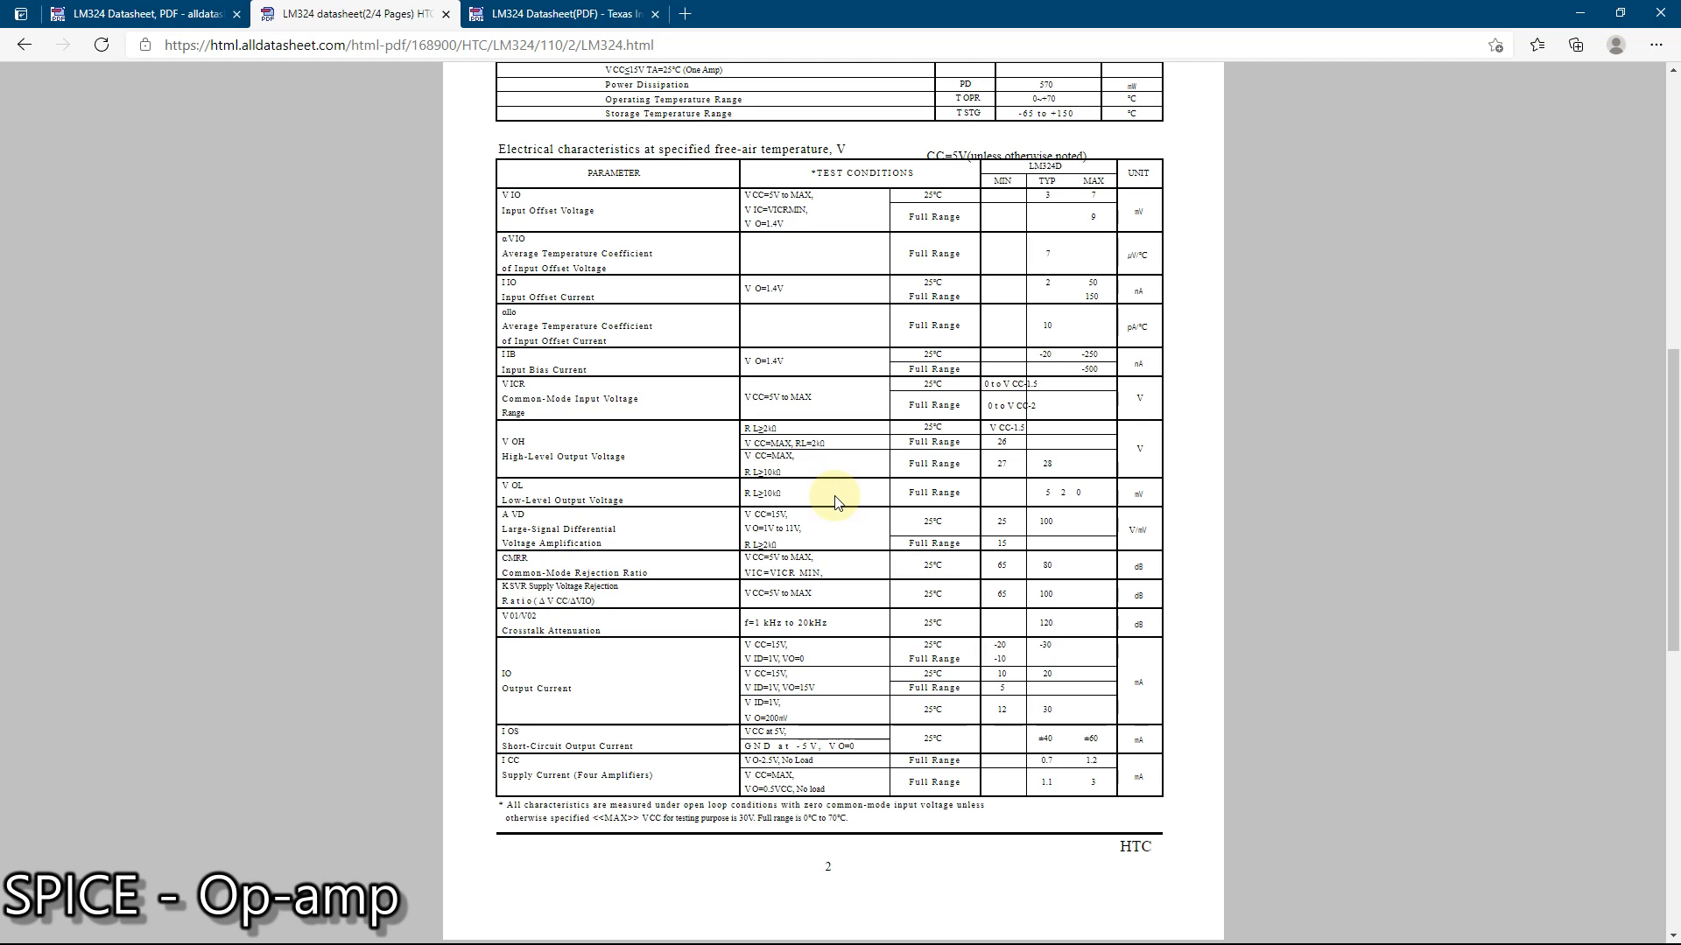
pyautogui.scroll(6, 863, 499)
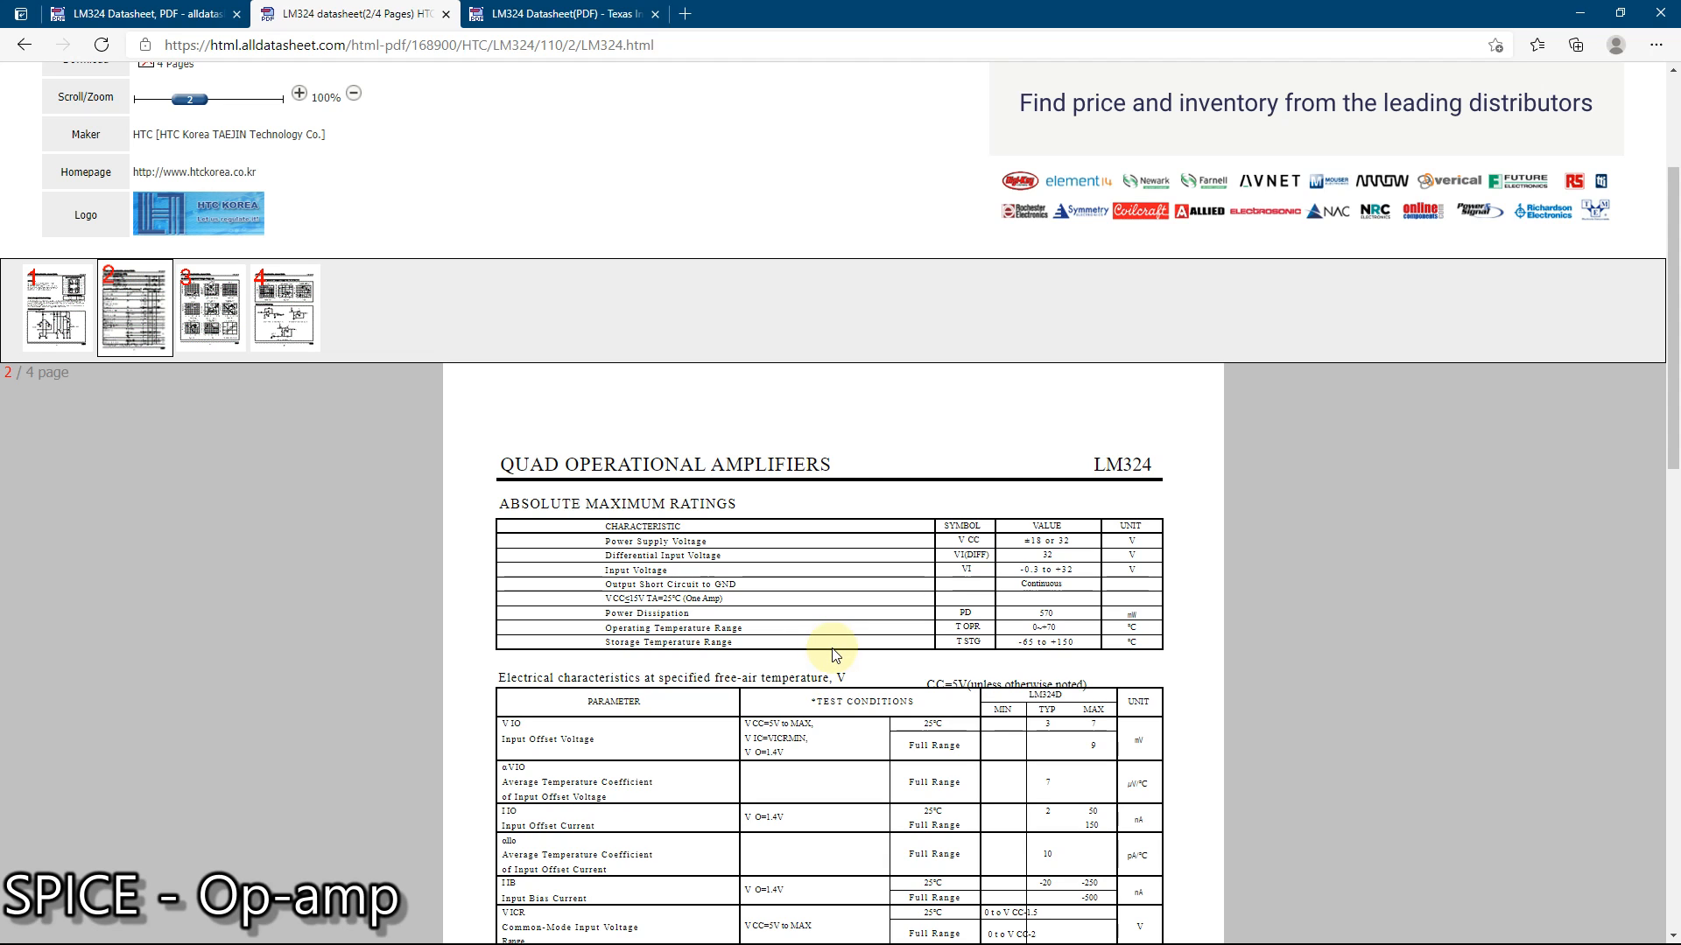
pyautogui.scroll(-5, 833, 652)
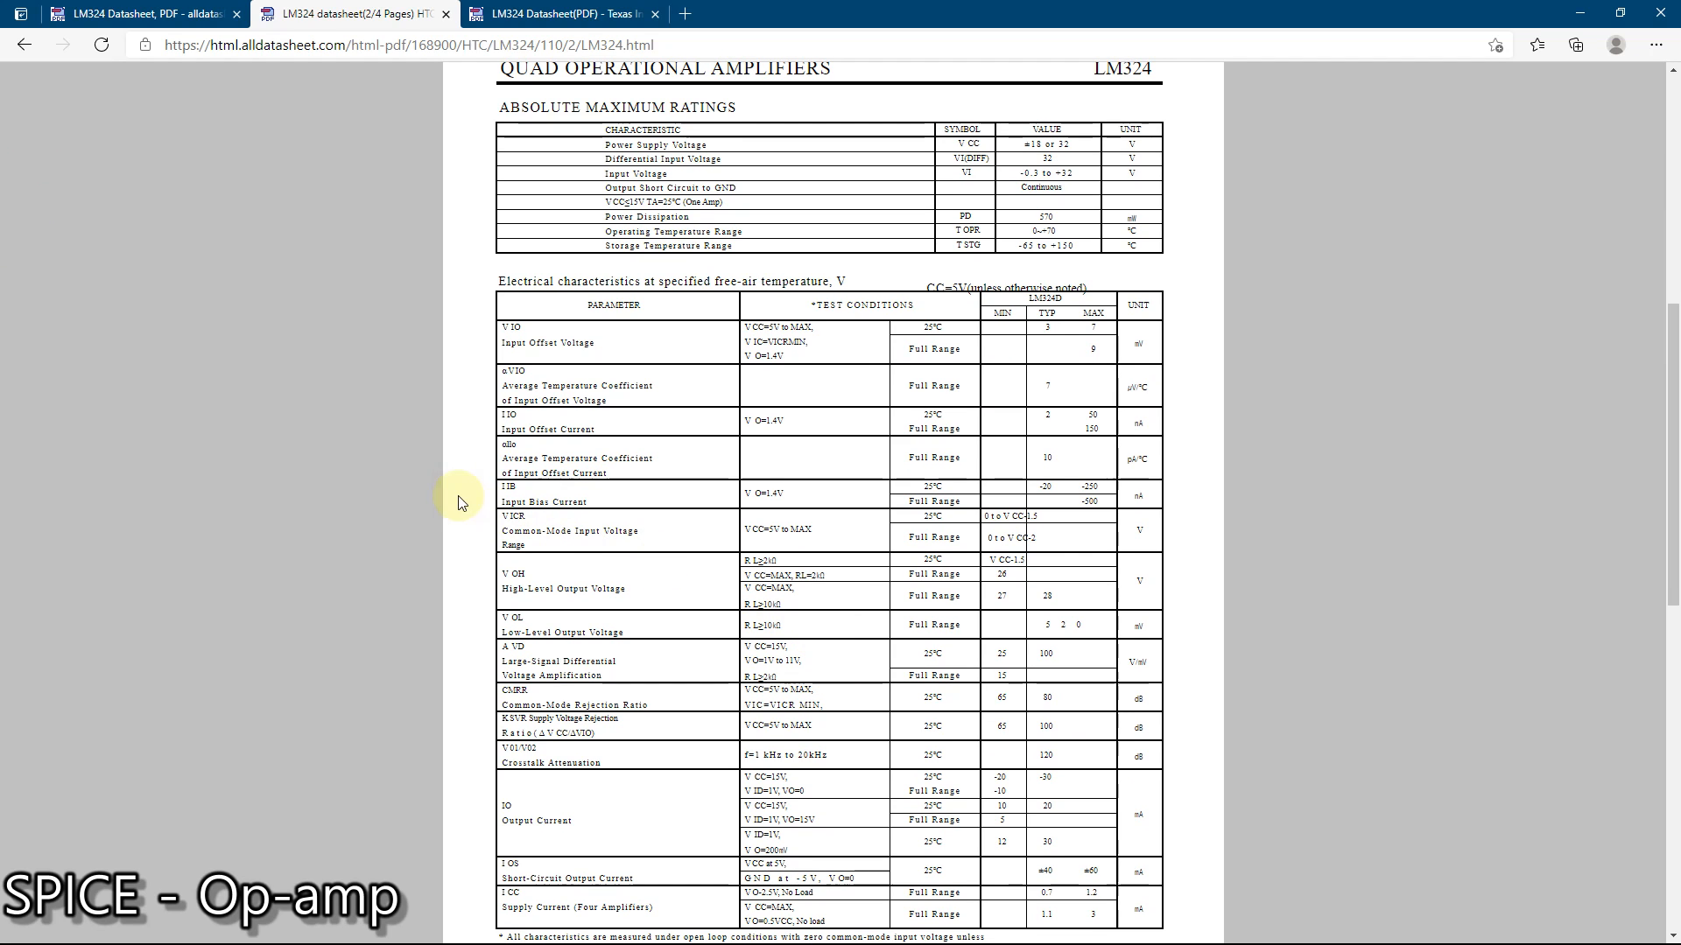
# Open page 3 of the HTC LM324 datasheet and view the typical performance characteristic graphs
pyautogui.scroll(3, 298, 428)
pyautogui.scroll(5, 297, 429)
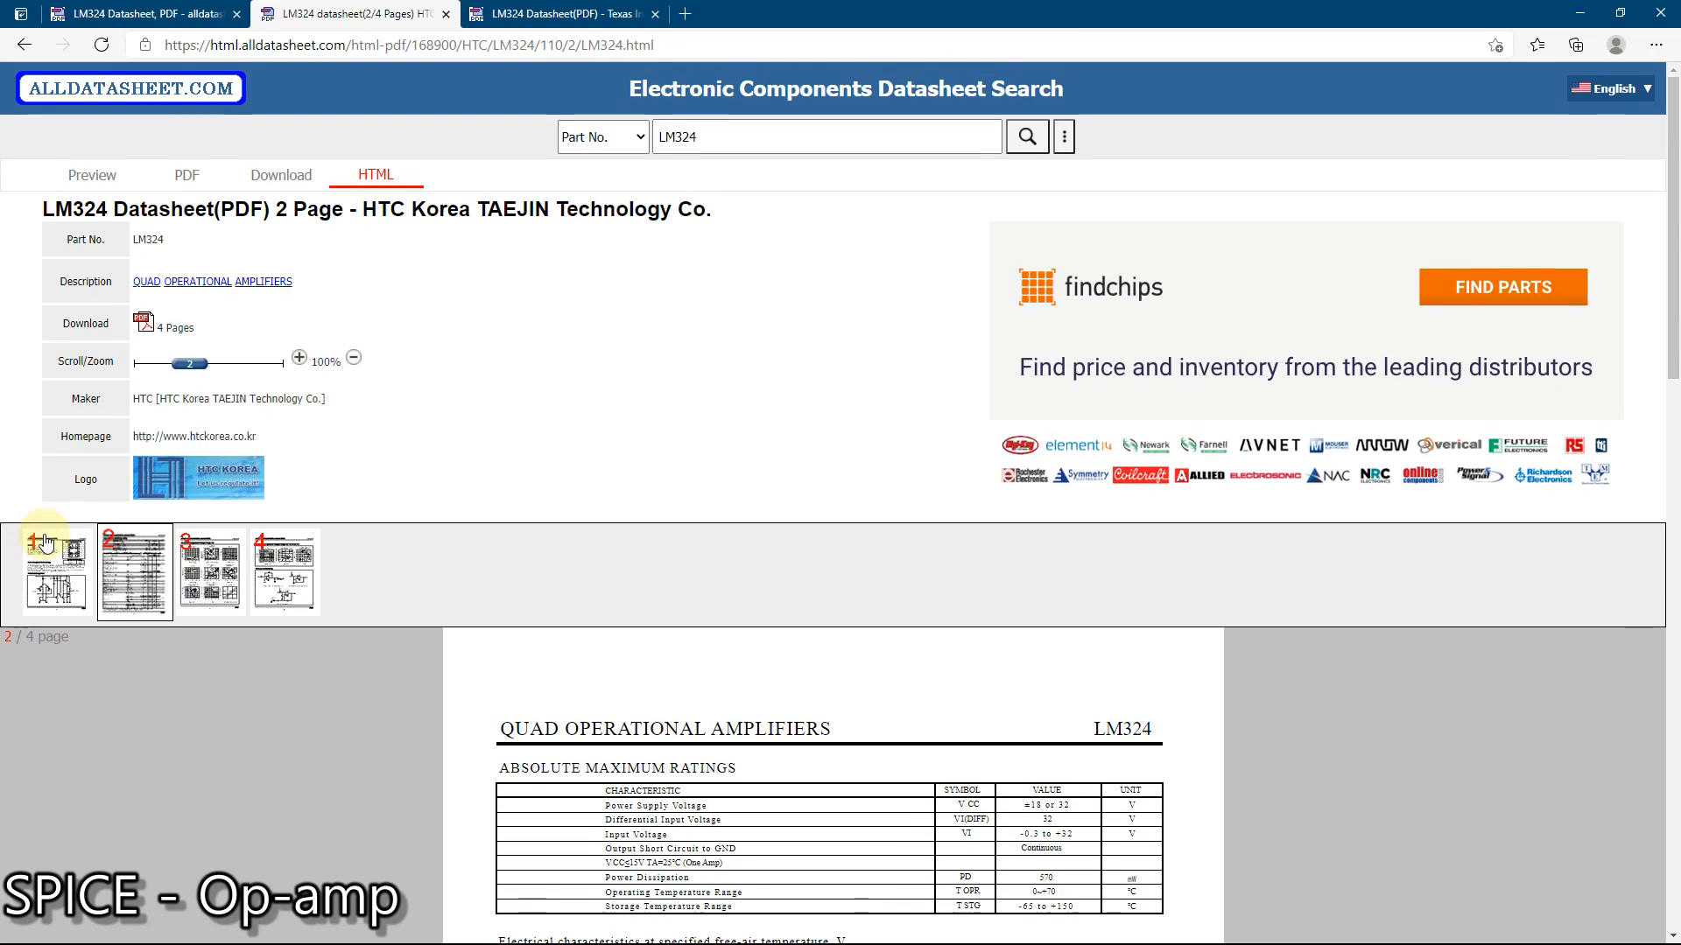
pyautogui.click(210, 578)
pyautogui.scroll(-6, 700, 730)
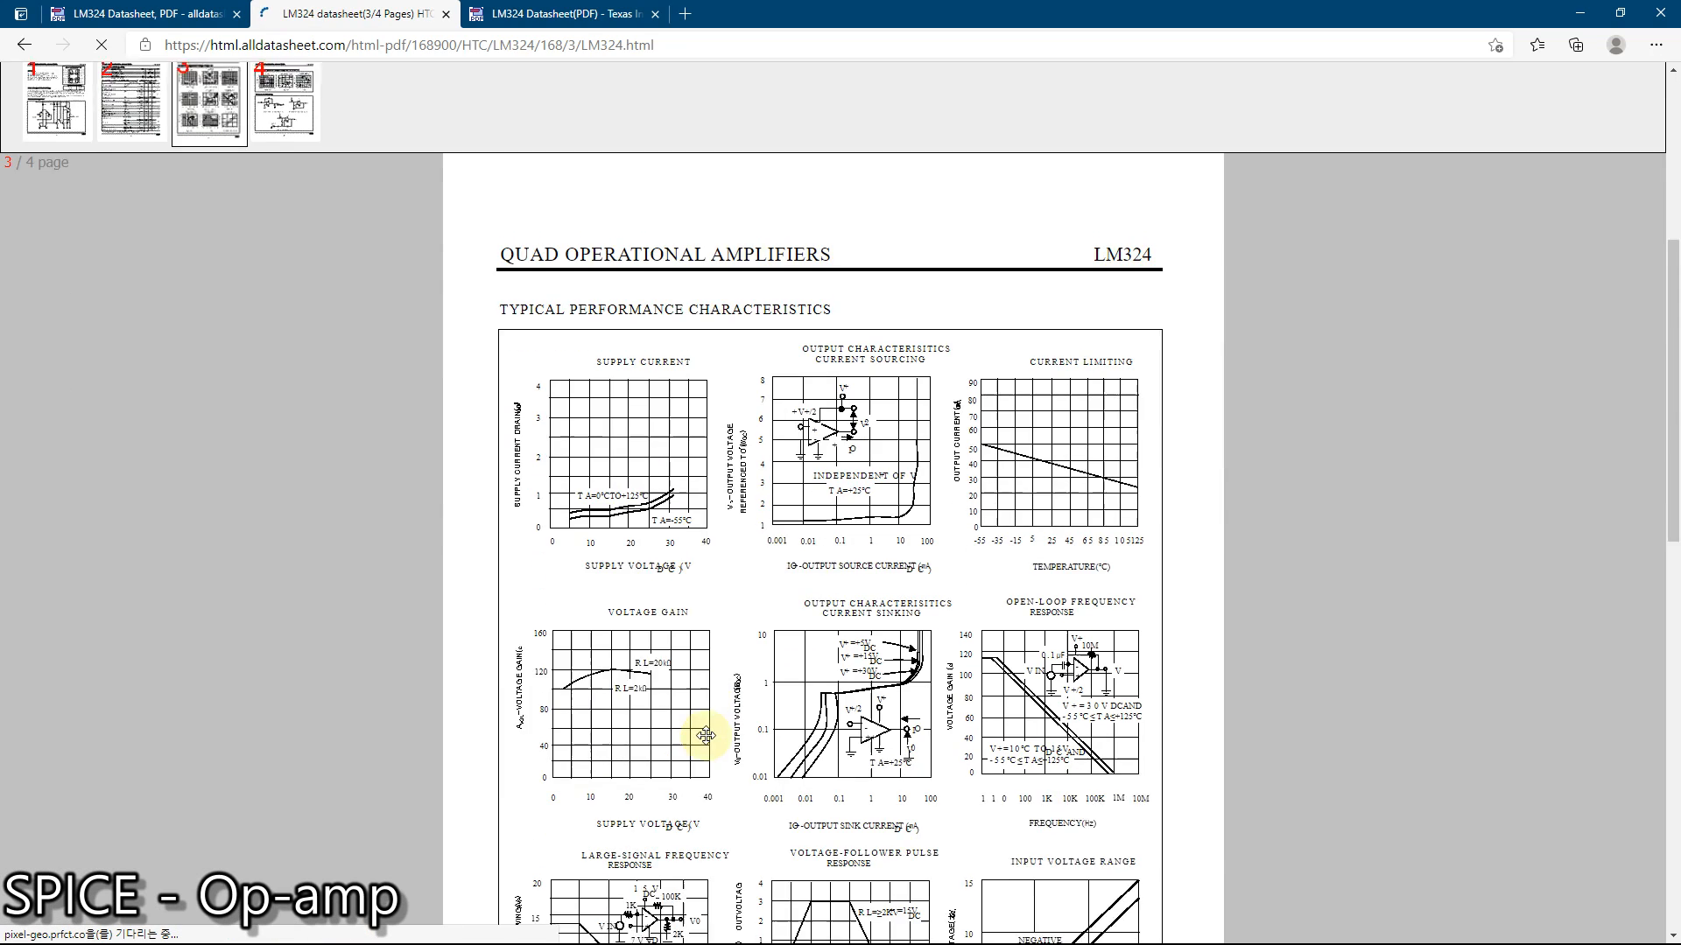
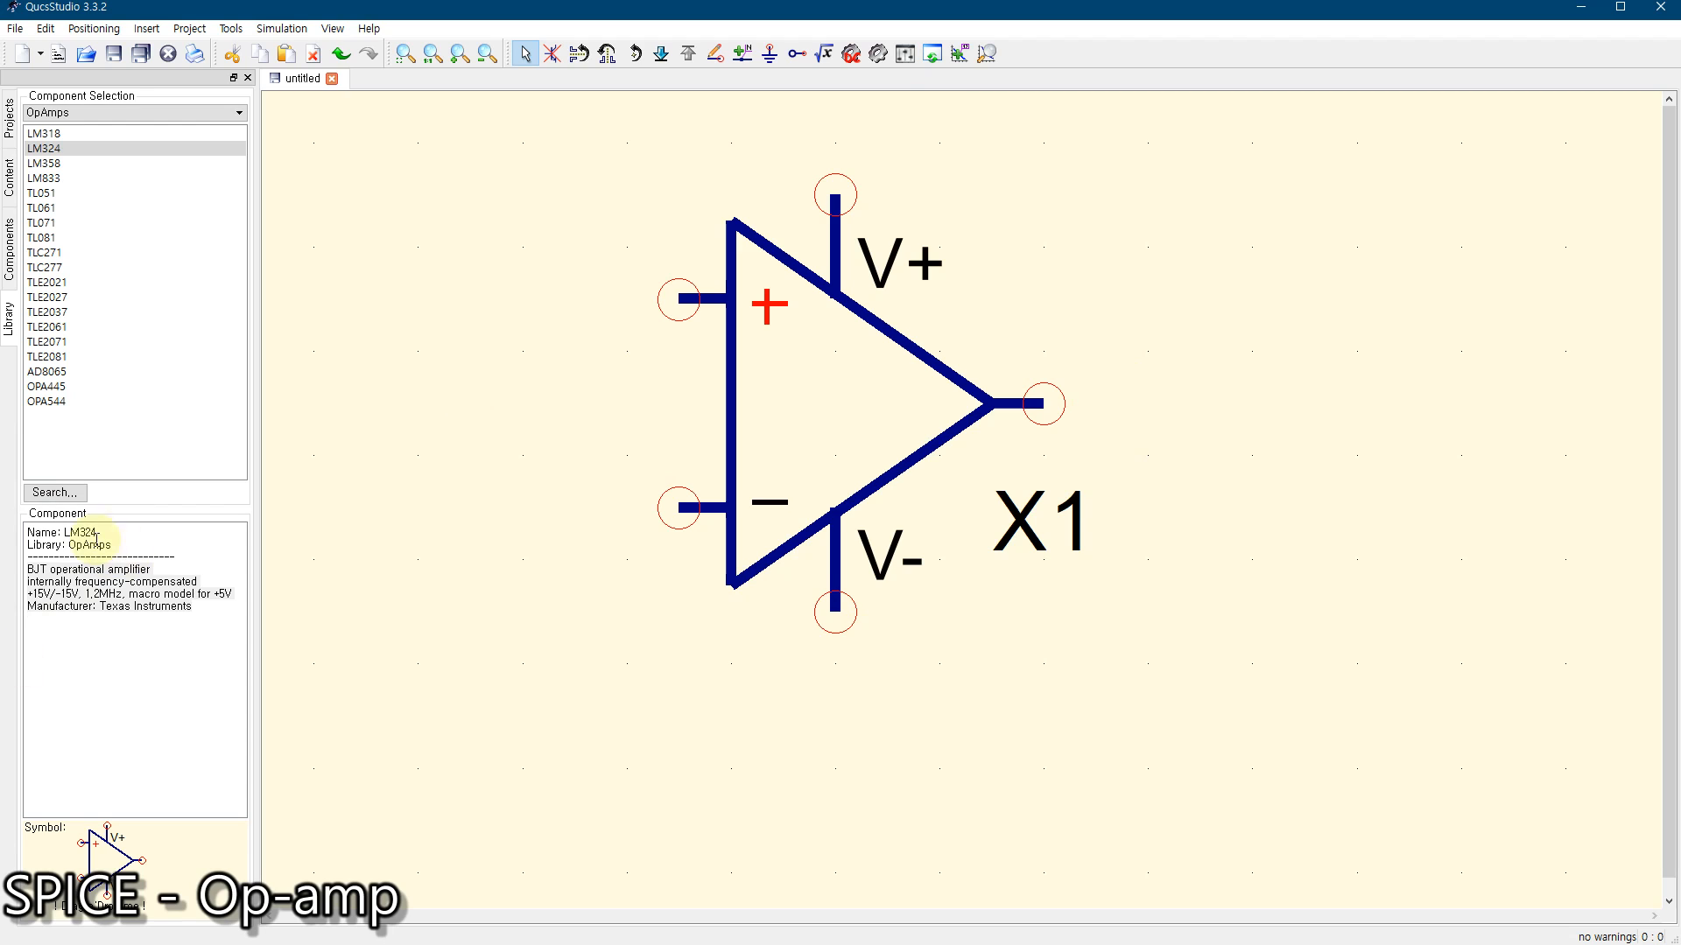
# In QucsStudio, place two dc voltage sources, one below the op-amp on its V- pin and one free beside the op-amp
pyautogui.click(14, 263)
pyautogui.click(81, 100)
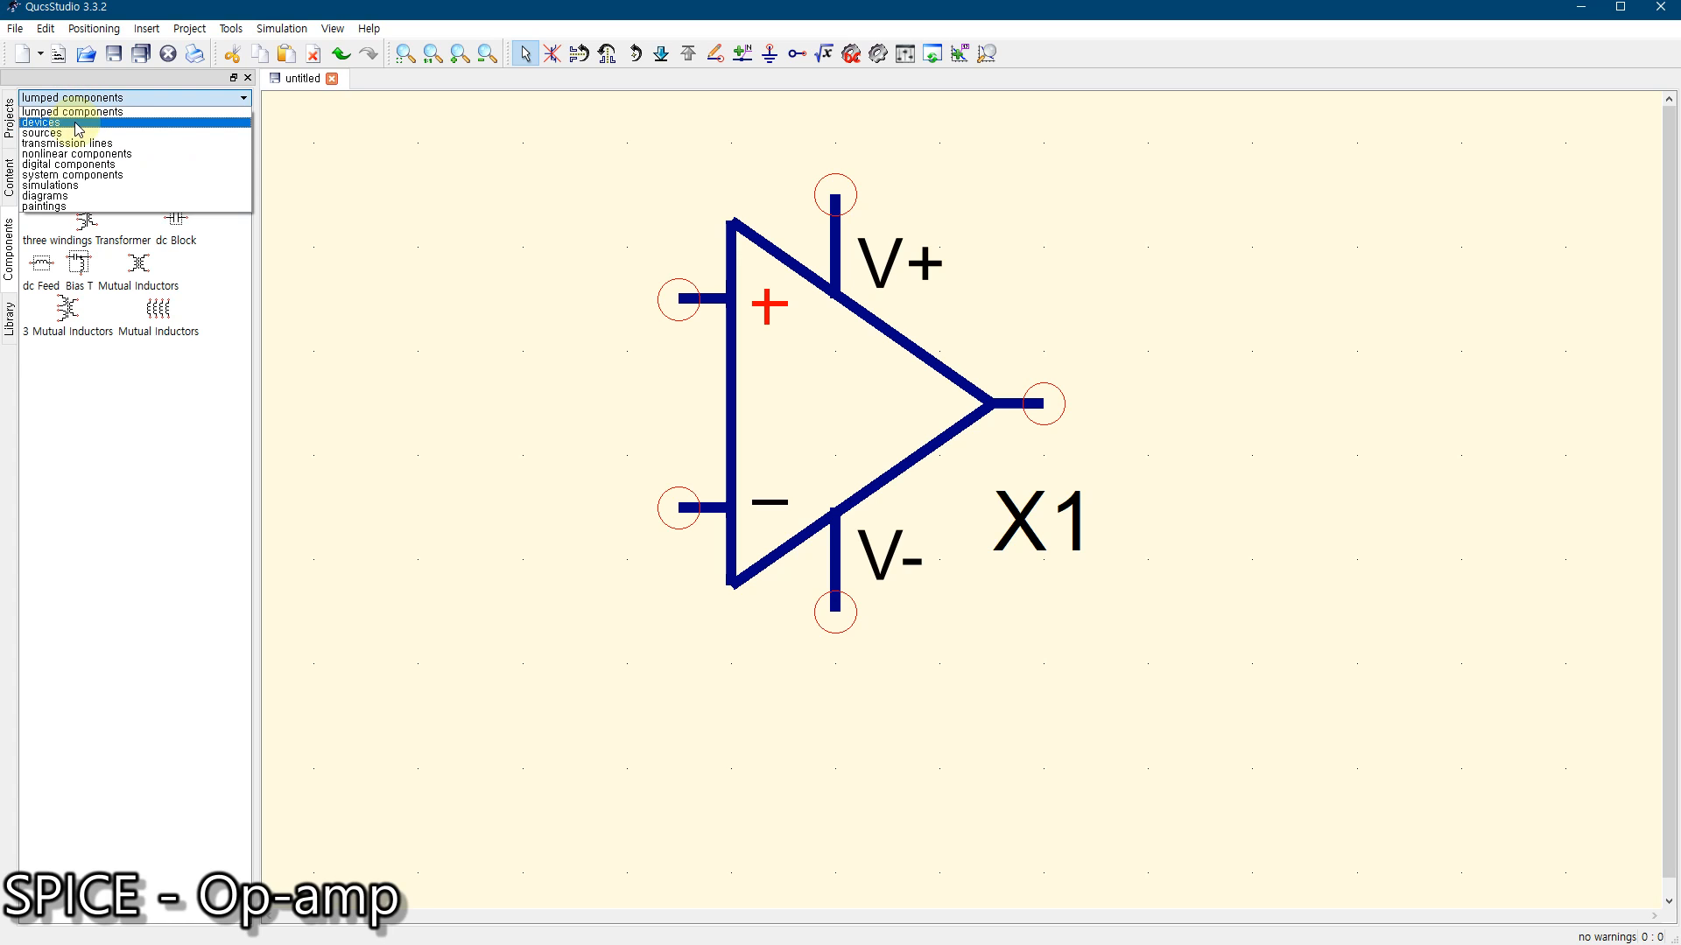
pyautogui.click(70, 133)
pyautogui.click(65, 141)
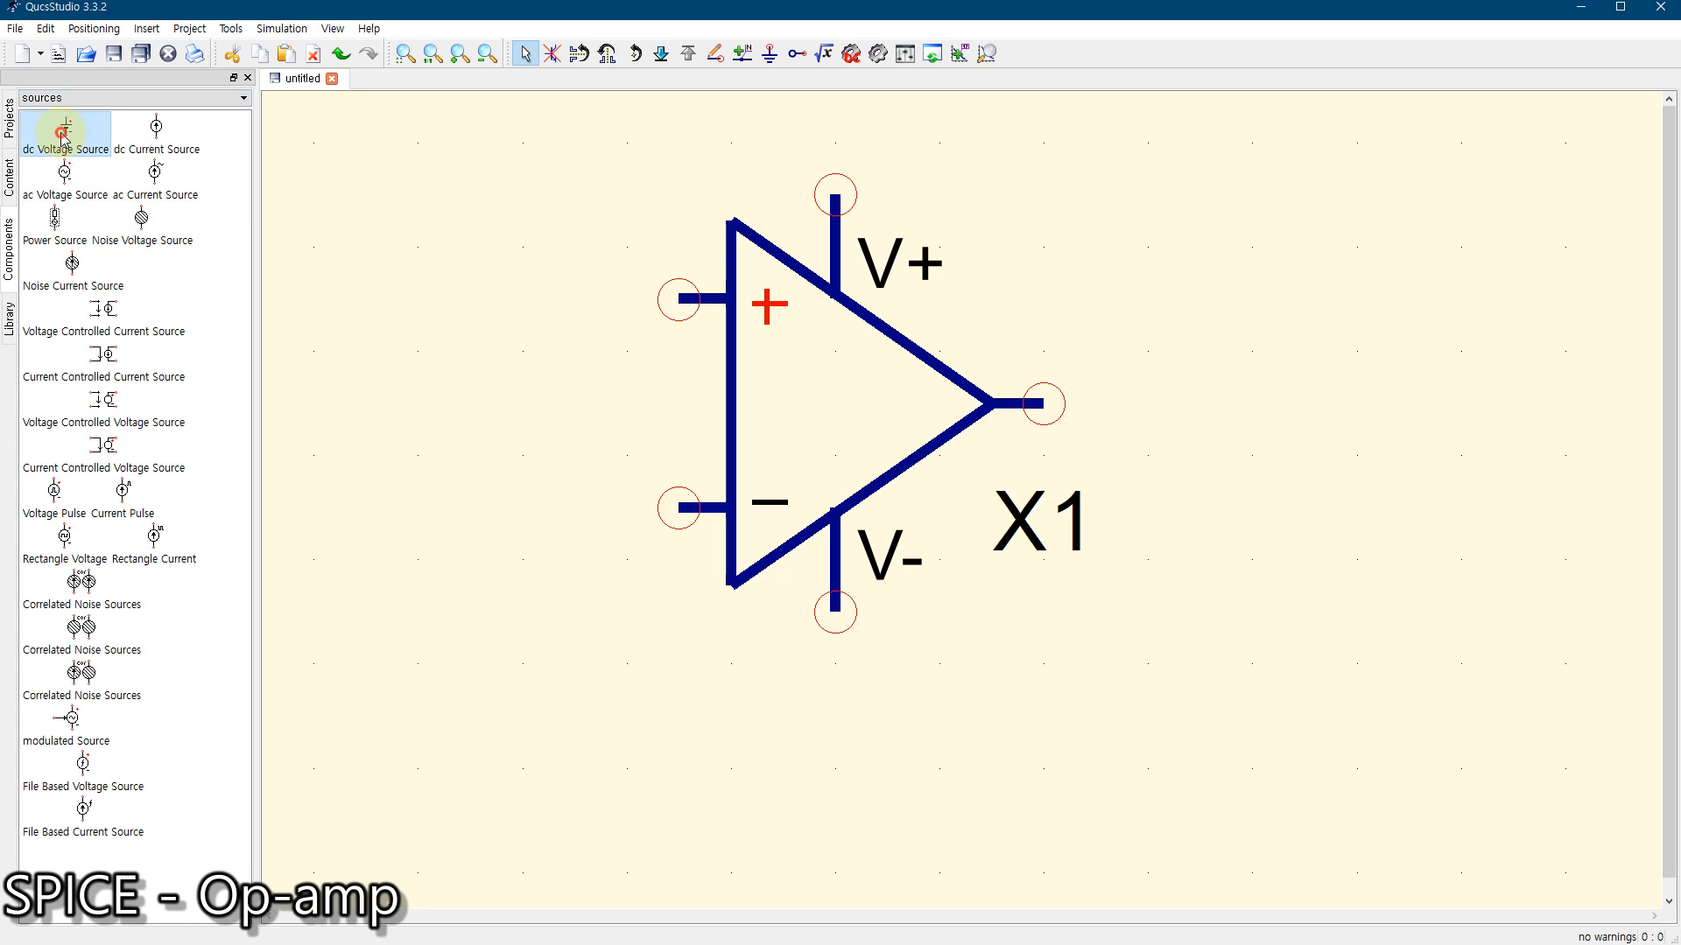
pyautogui.click(833, 792)
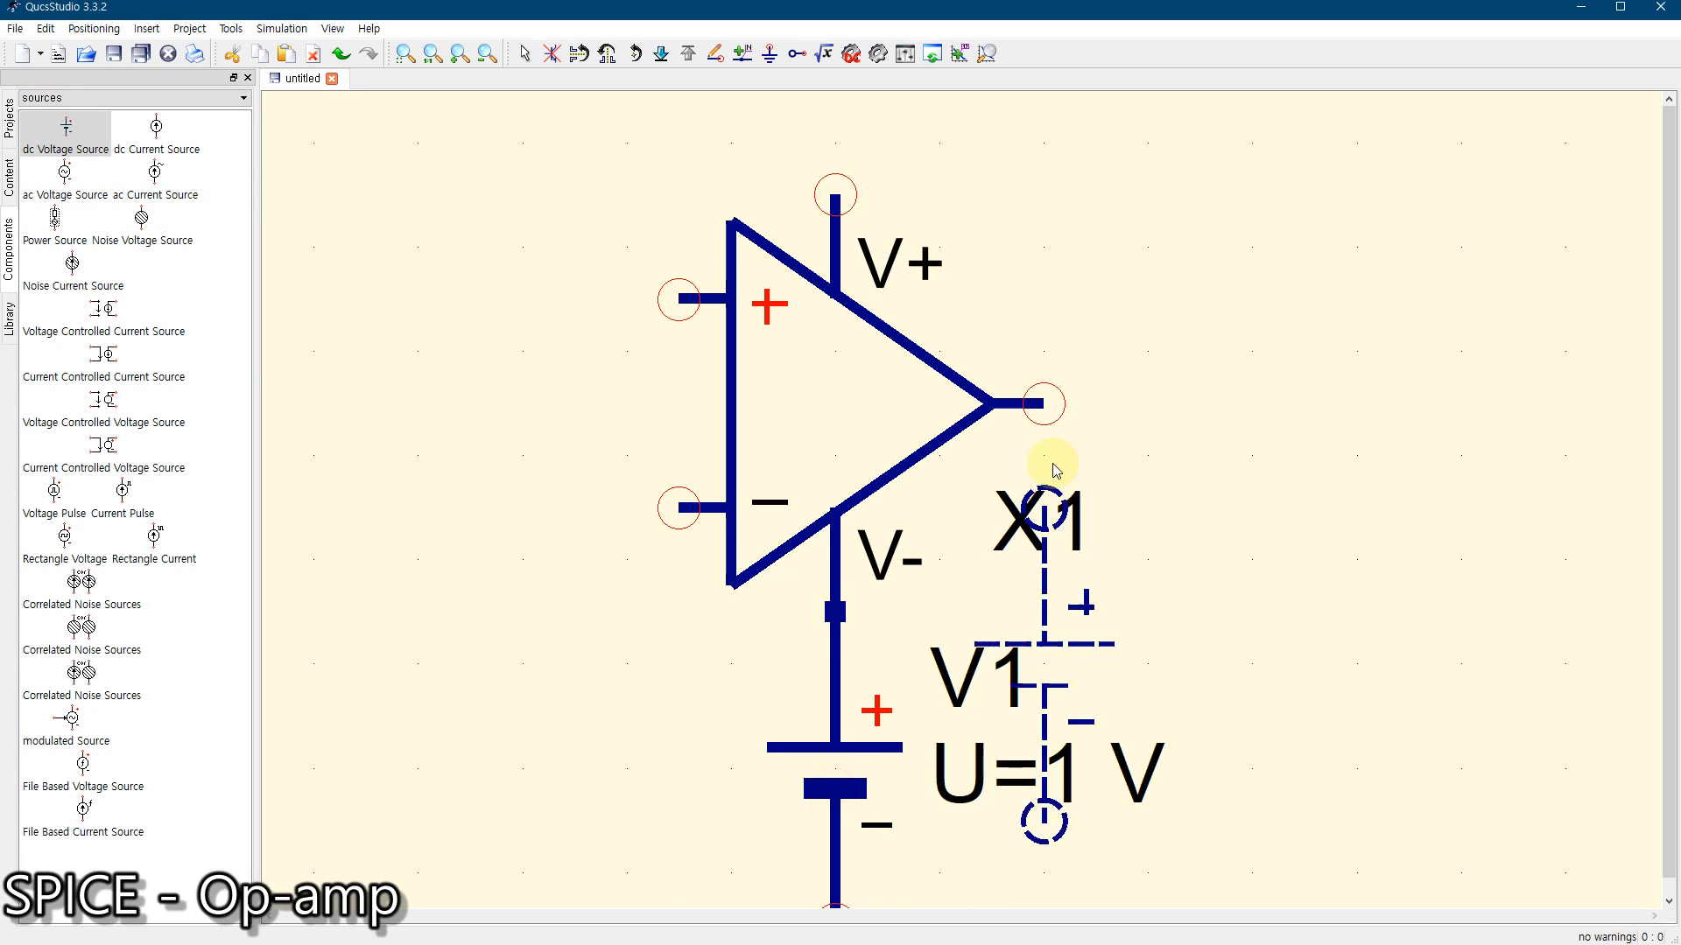
pyautogui.click(1313, 369)
pyautogui.press('Escape')
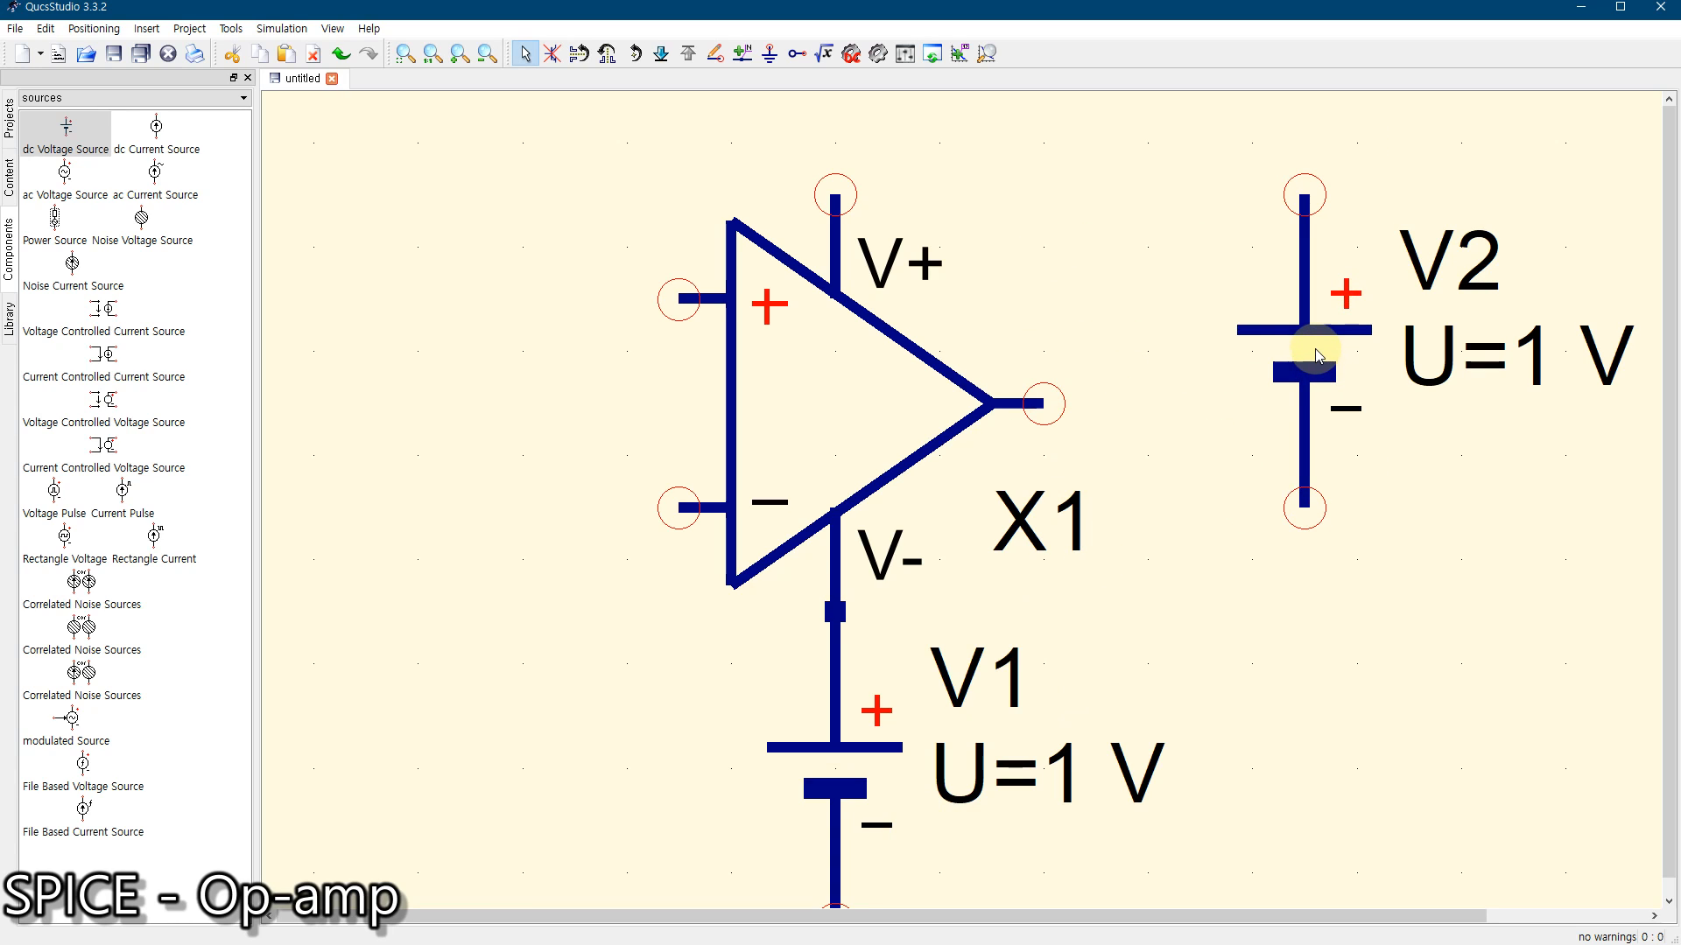
# Rotate the free voltage source 90° counter-clockwise, connect its positive terminal to the op-amp's V+ pin and shift the op-amp slightly down
pyautogui.click(1318, 351)
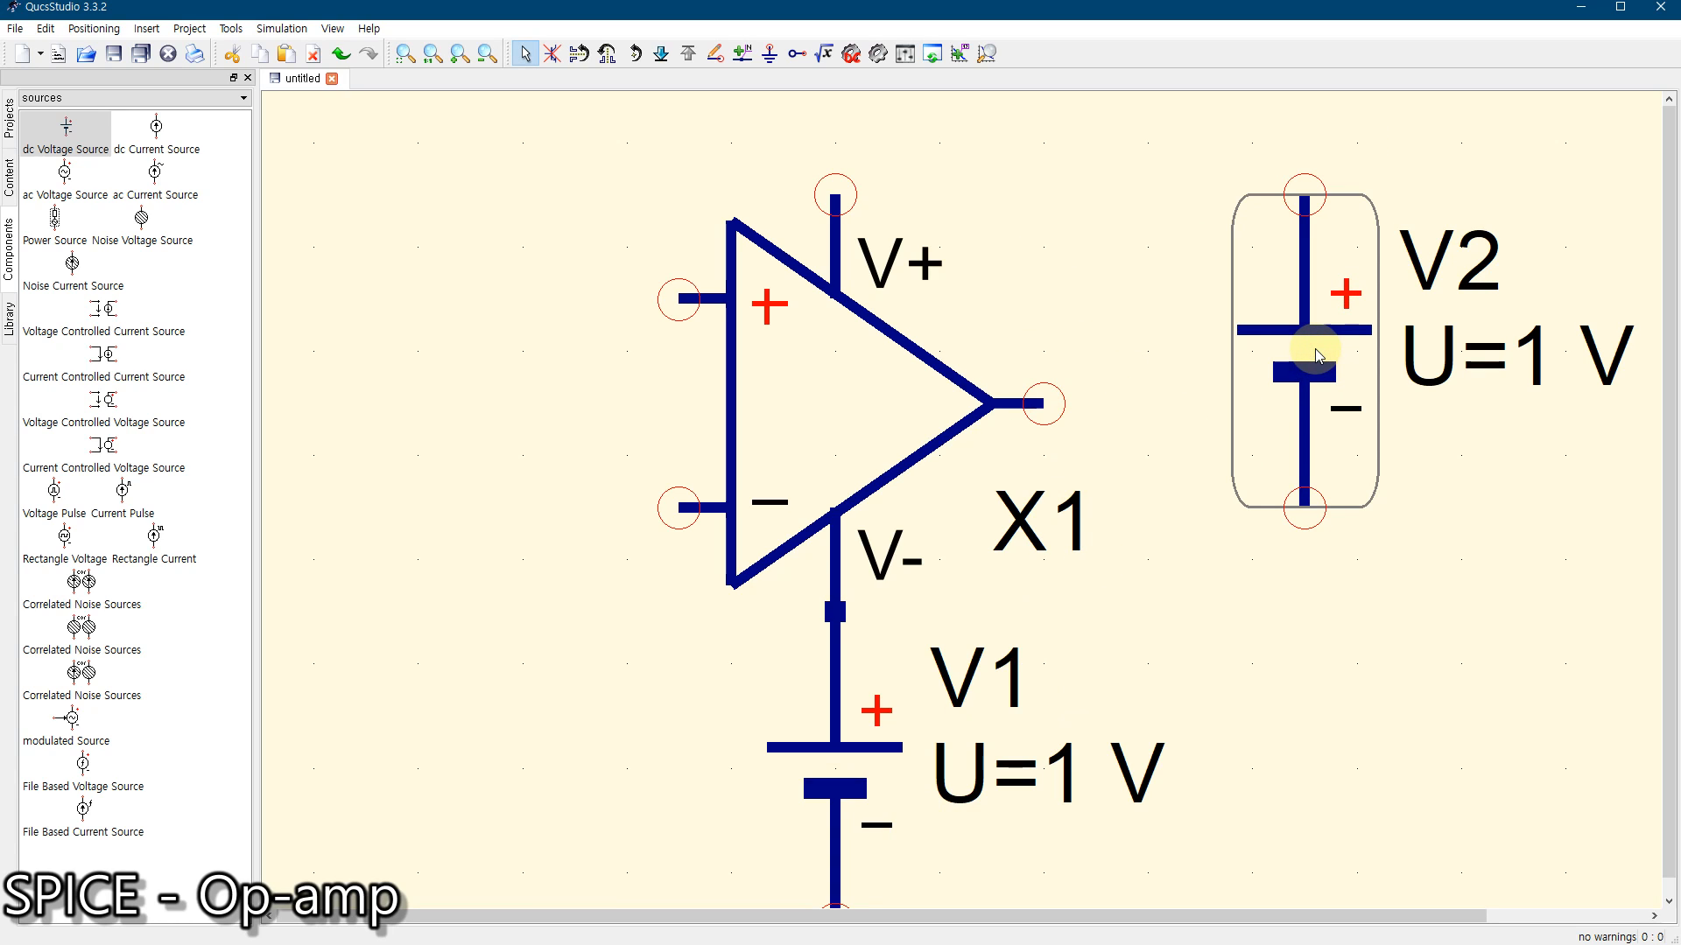
pyautogui.hotkey('ctrl', 'r')
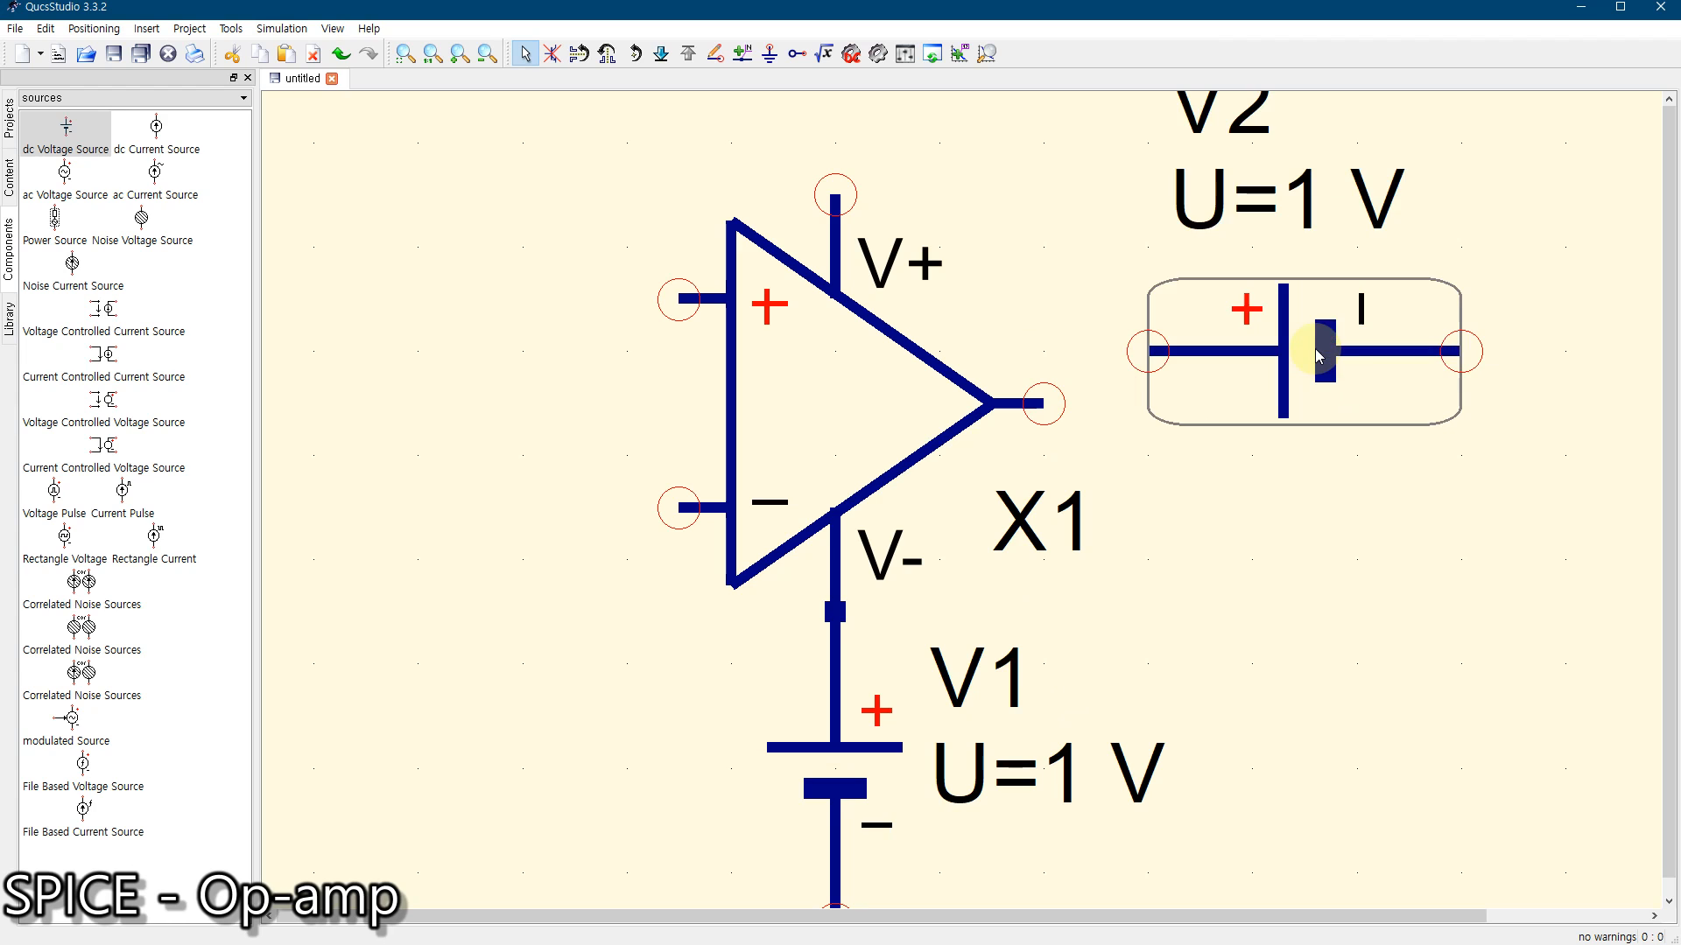
pyautogui.moveTo(1317, 350); pyautogui.dragTo(978, 149)
pyautogui.moveTo(892, 281); pyautogui.dragTo(869, 425)
# Move the lower voltage source down, turn it horizontal with its plus side facing left, and connect that terminal to the op-amp's V- pin
pyautogui.moveTo(832, 752); pyautogui.dragTo(832, 816)
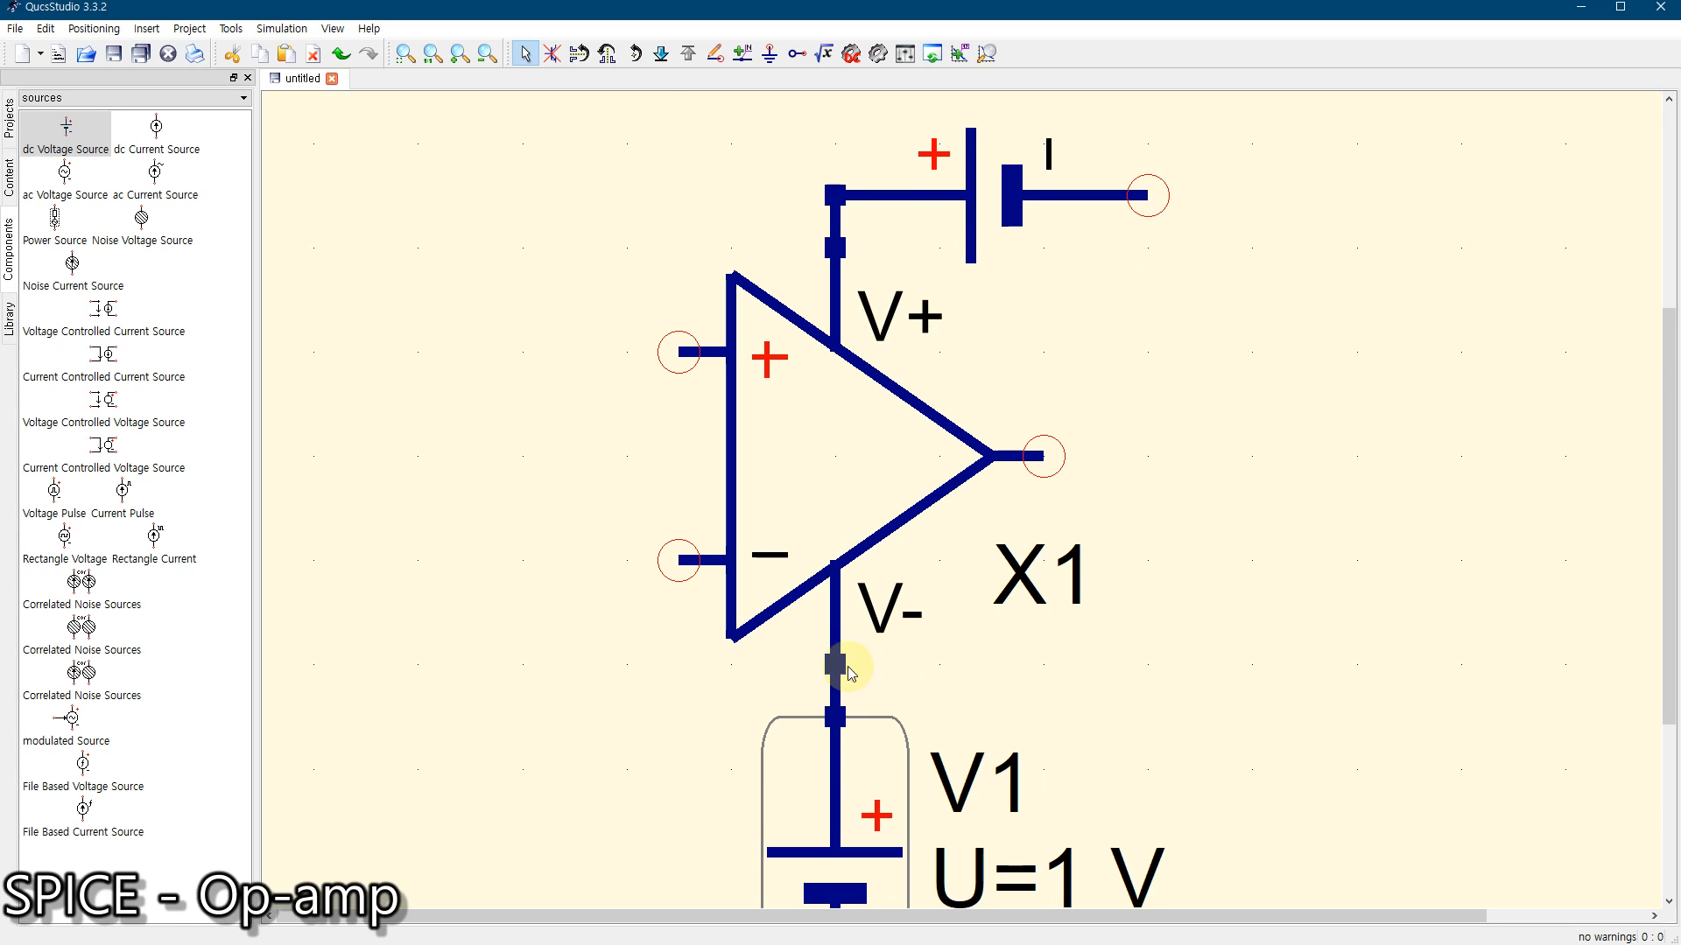
pyautogui.click(635, 54)
pyautogui.click(636, 54)
pyautogui.click(636, 55)
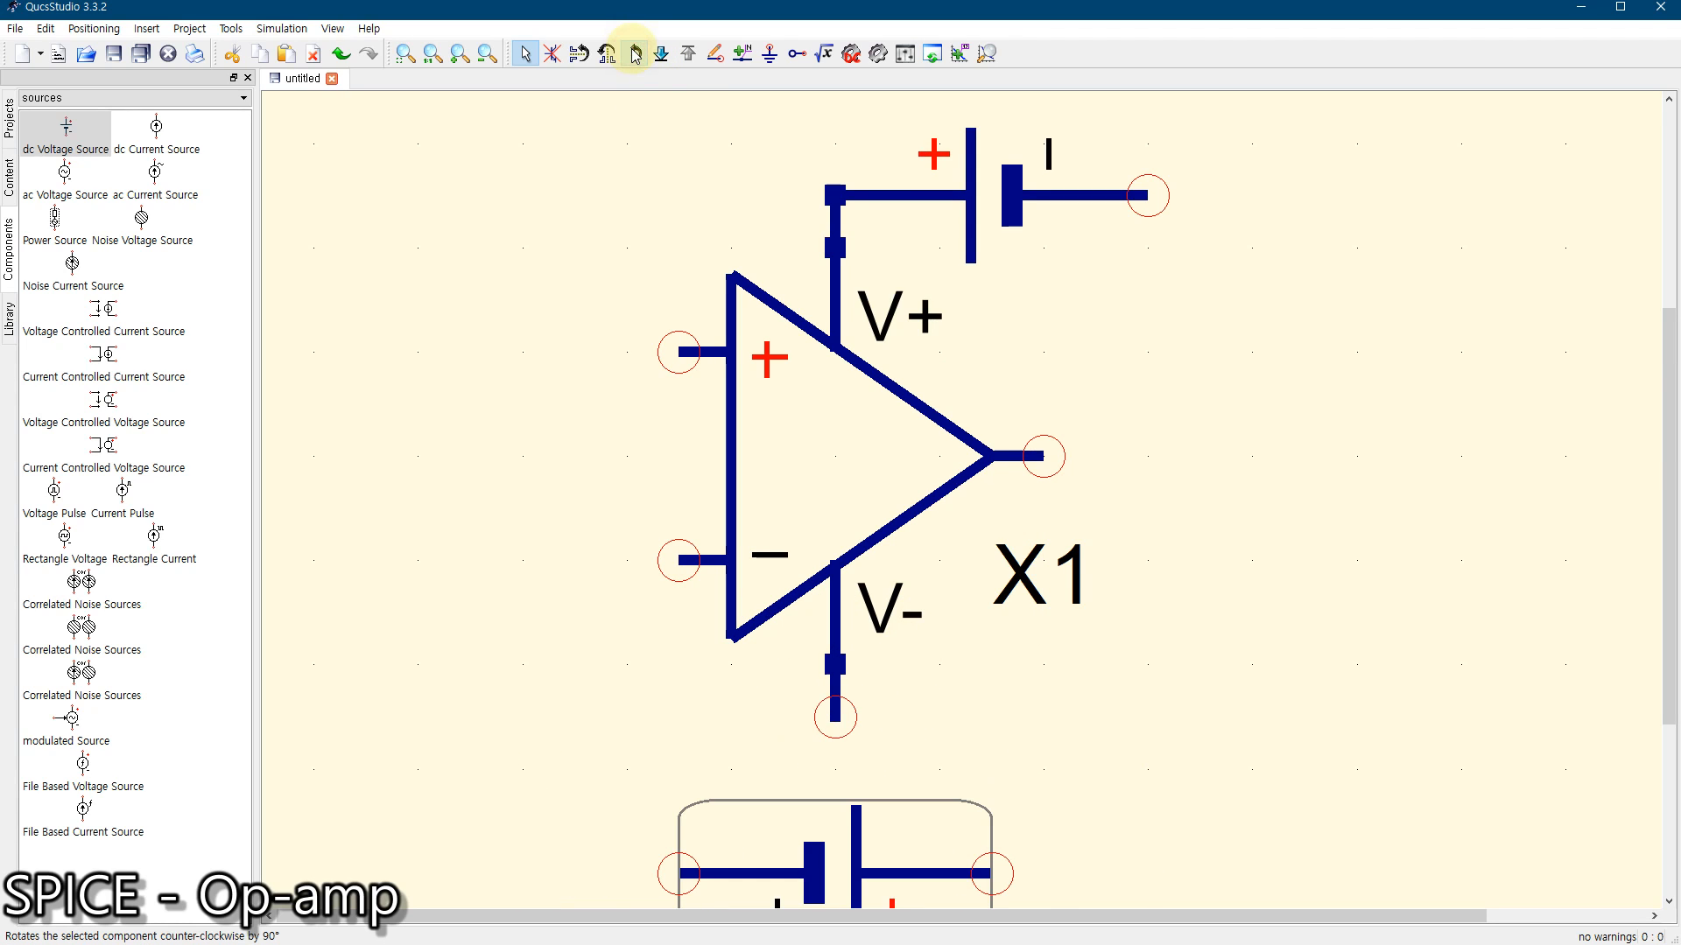
pyautogui.click(636, 54)
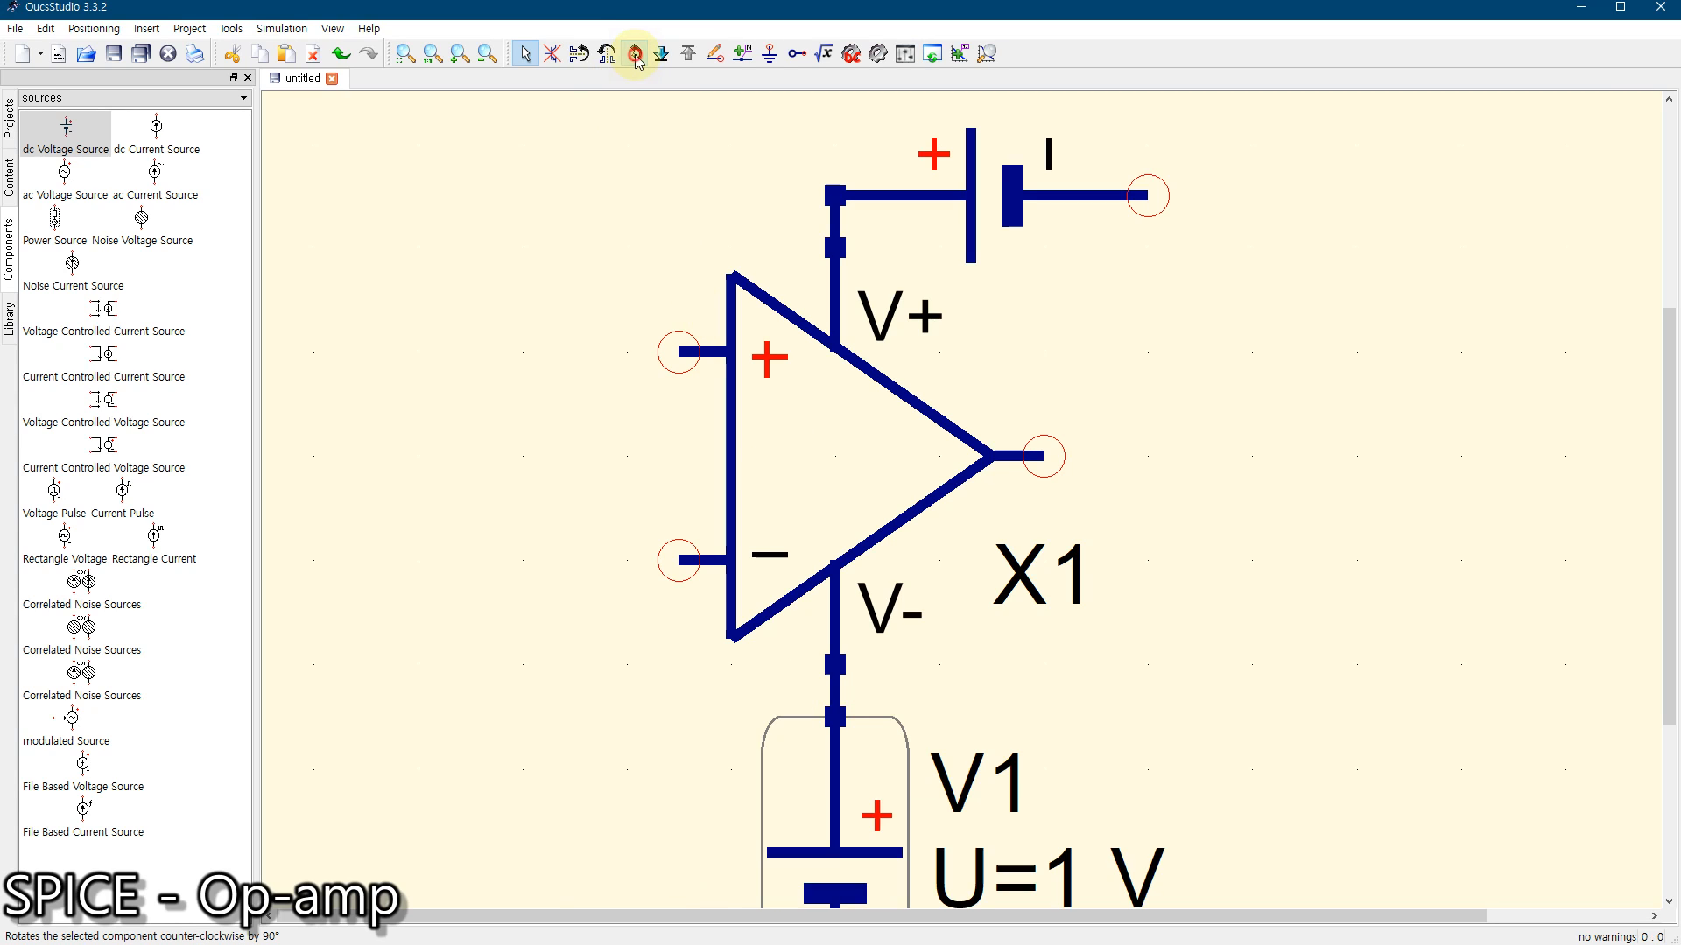
pyautogui.click(636, 54)
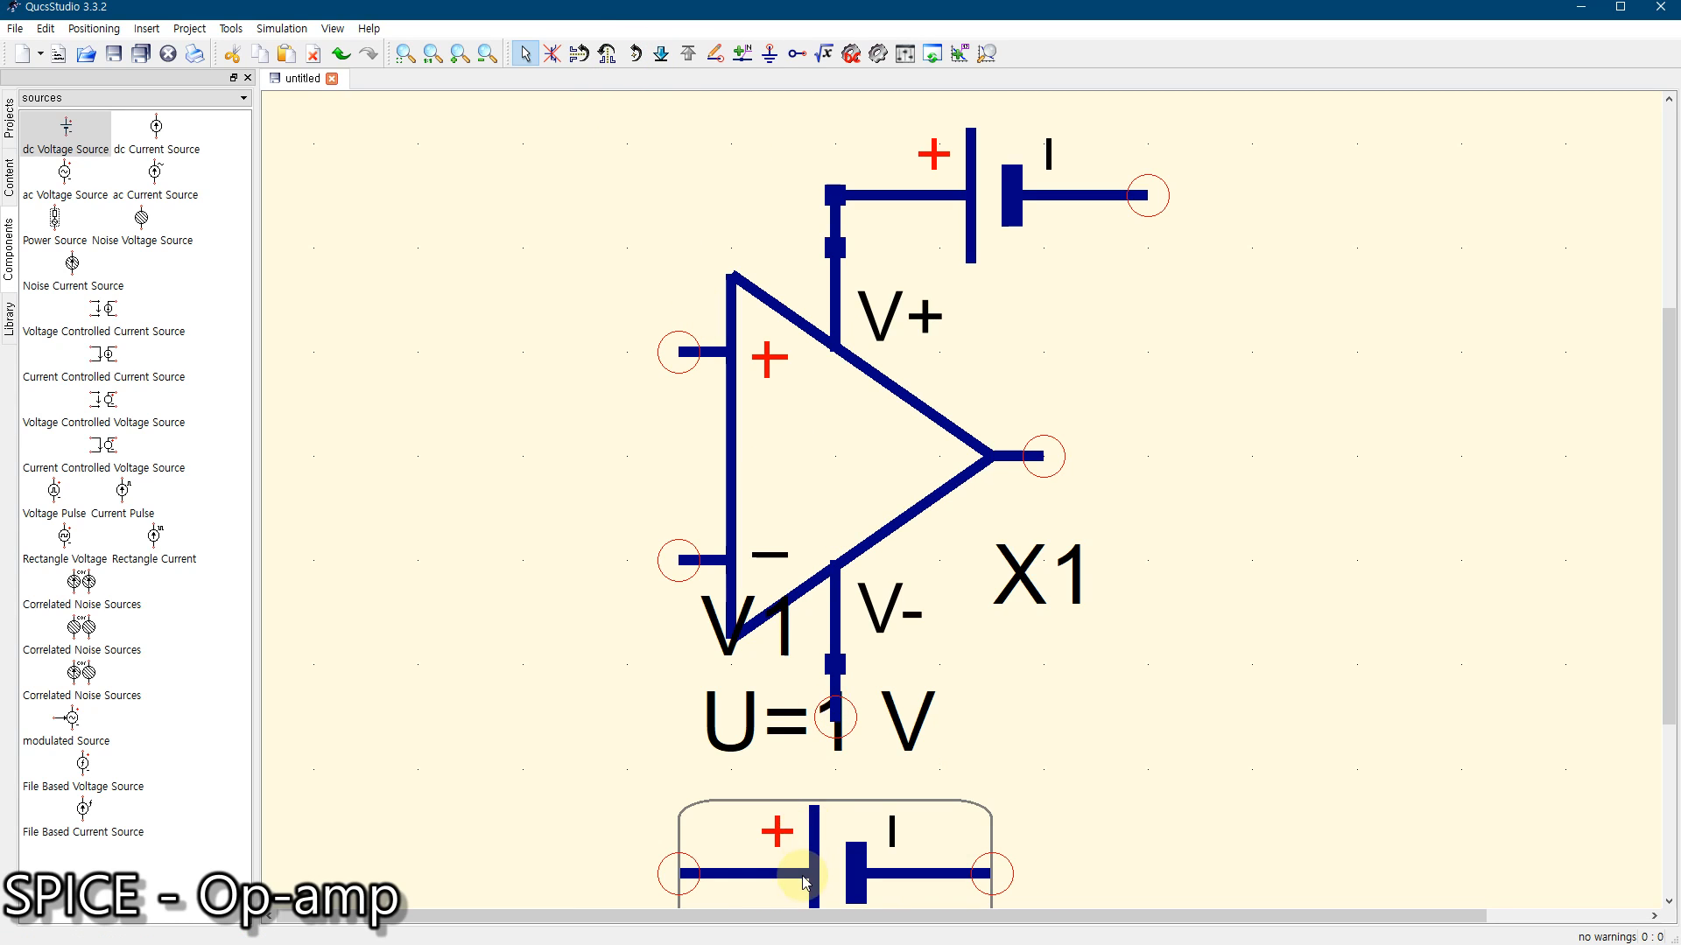
pyautogui.moveTo(801, 873); pyautogui.dragTo(967, 814)
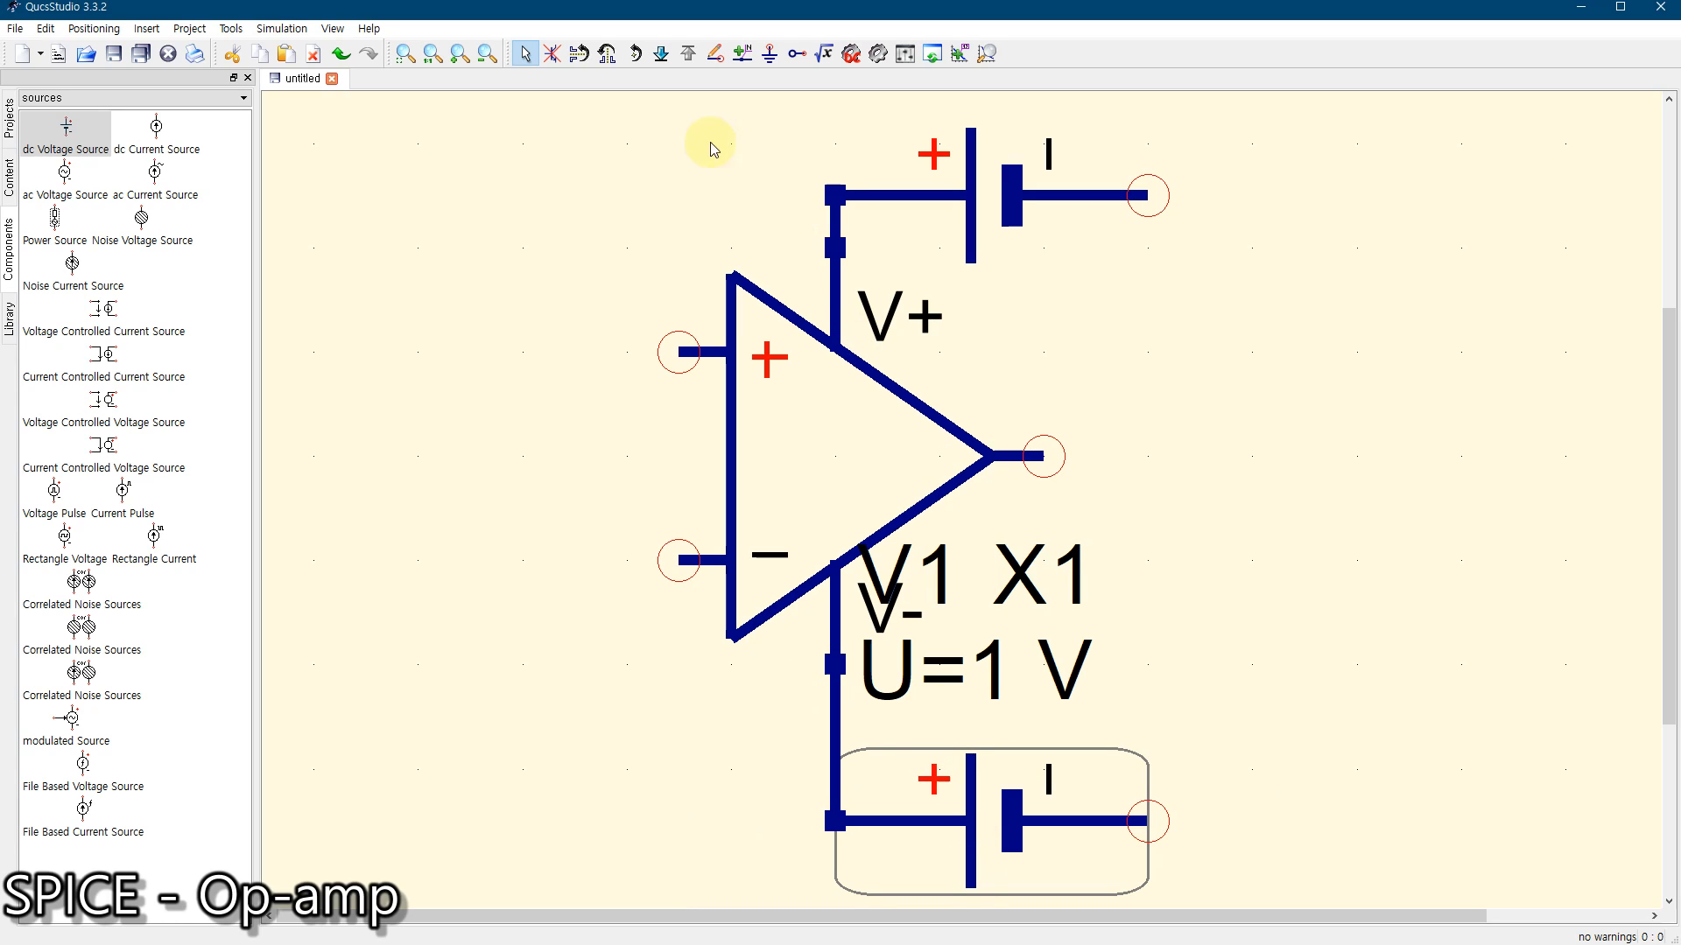
# Move the voltage source on the V+ pin further up, away from the op-amp
pyautogui.click(400, 58)
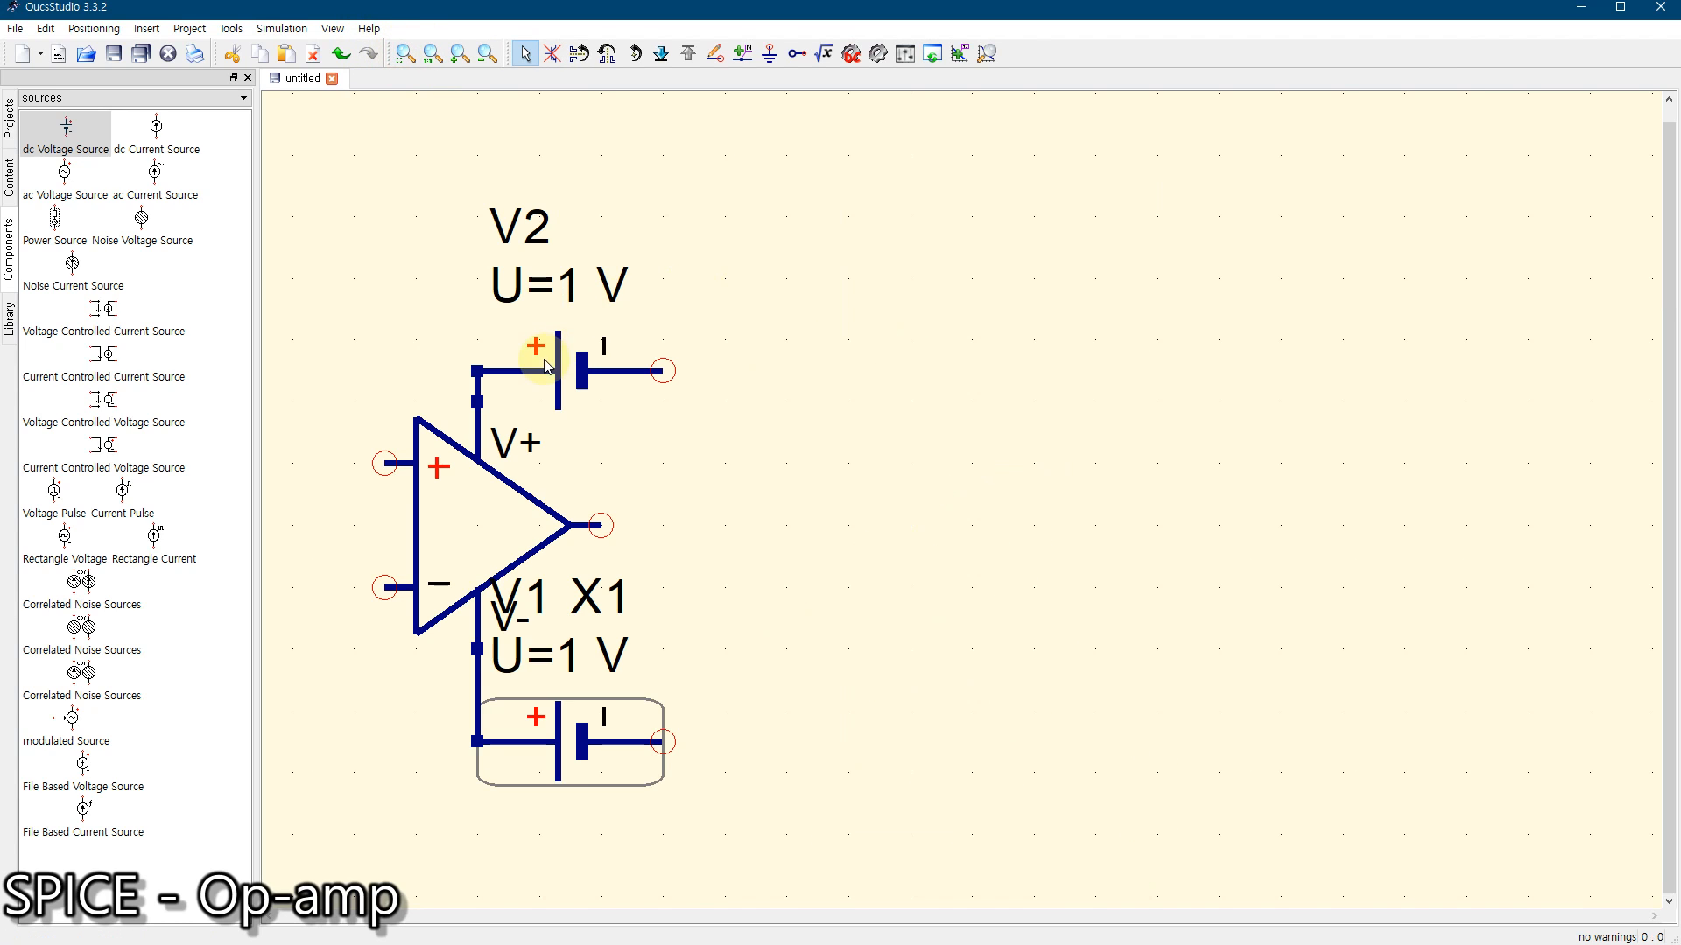
pyautogui.moveTo(537, 349); pyautogui.dragTo(551, 302)
pyautogui.click(678, 446)
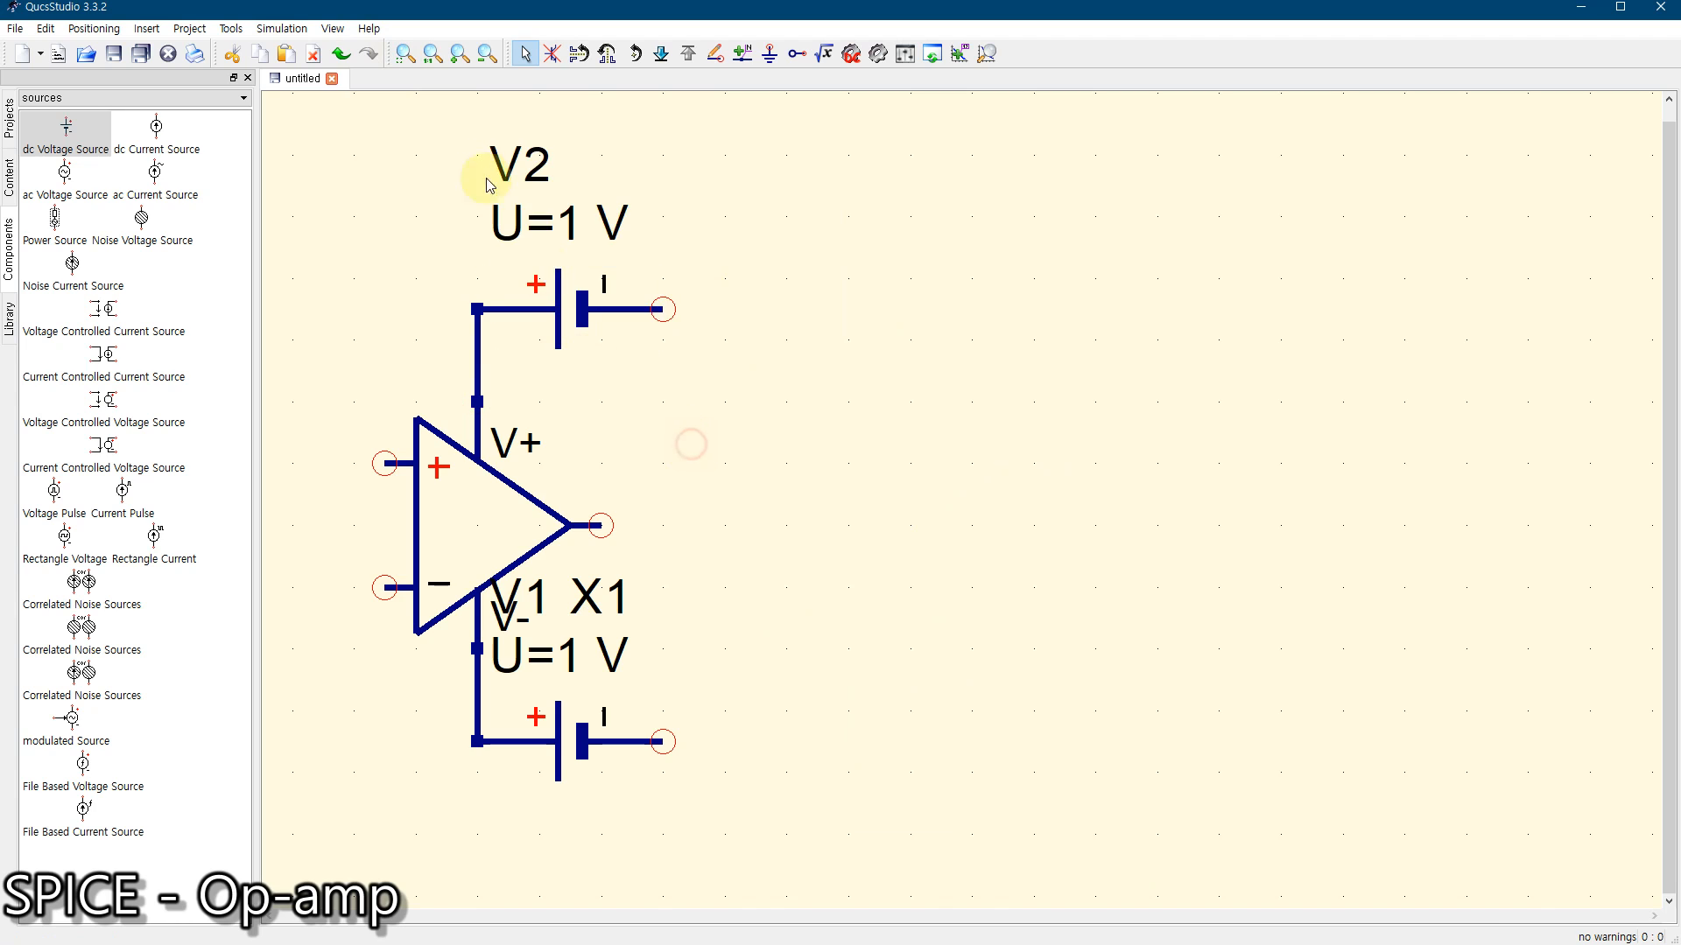
# Reposition the lower source's V1 label and the op-amp's X1 label so that the texts no longer overlap
pyautogui.click(401, 56)
pyautogui.moveTo(544, 671); pyautogui.dragTo(660, 690)
pyautogui.click(560, 617)
pyautogui.click(548, 665)
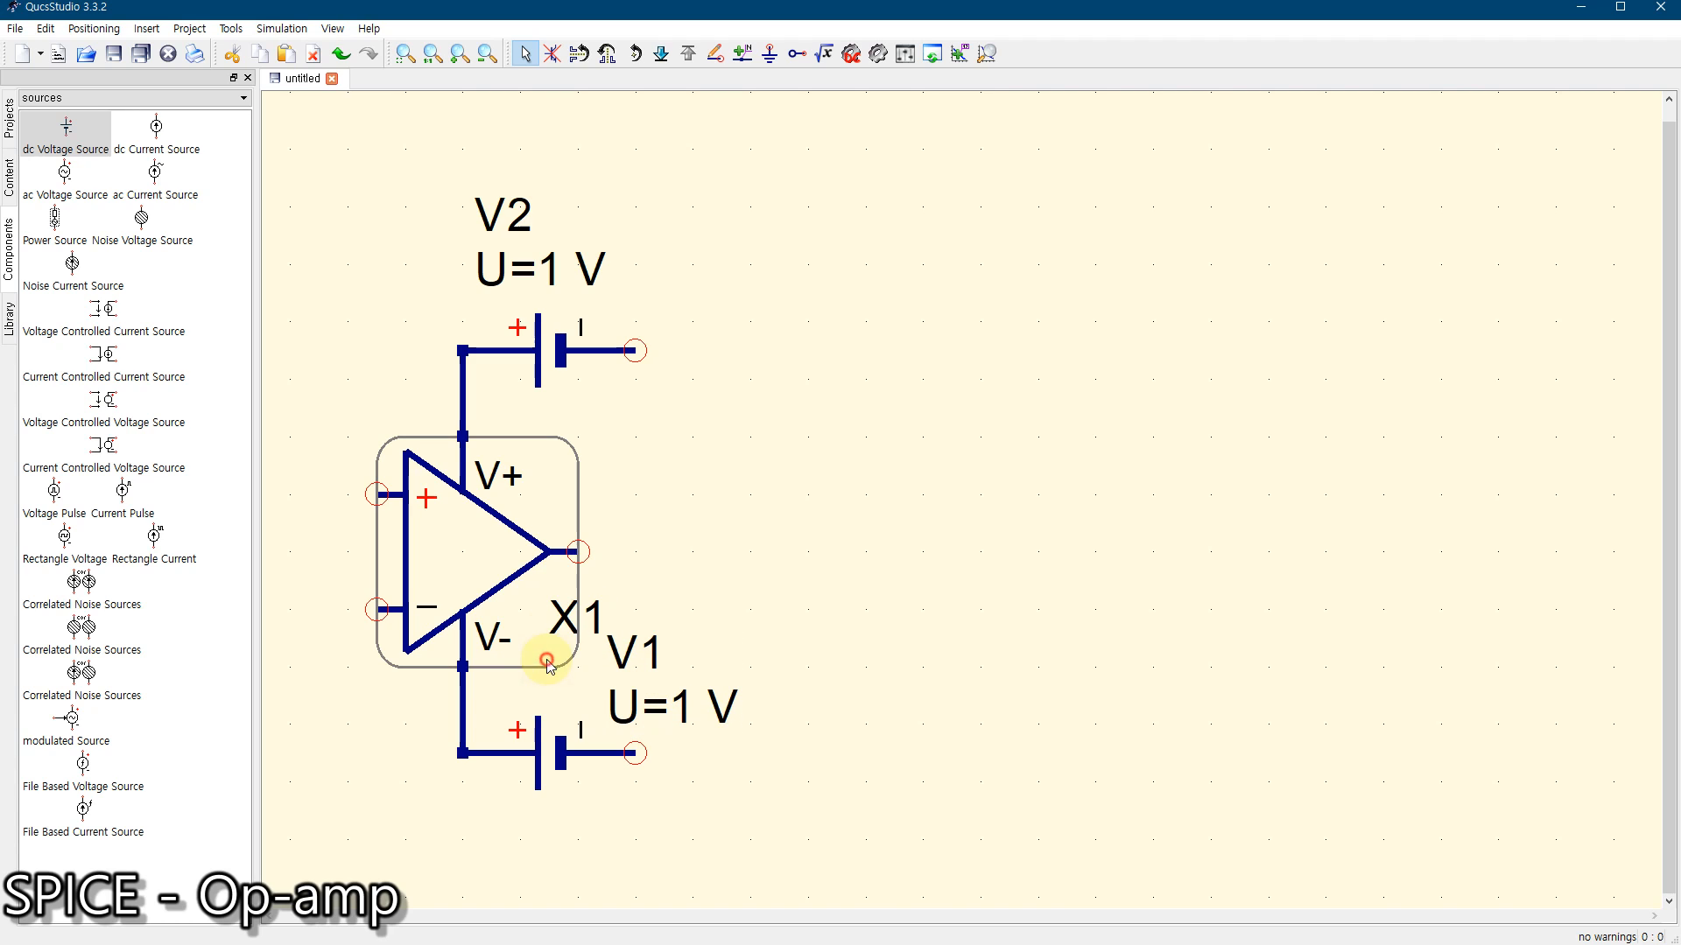
pyautogui.moveTo(598, 623); pyautogui.dragTo(612, 668)
pyautogui.click(736, 574)
pyautogui.click(839, 642)
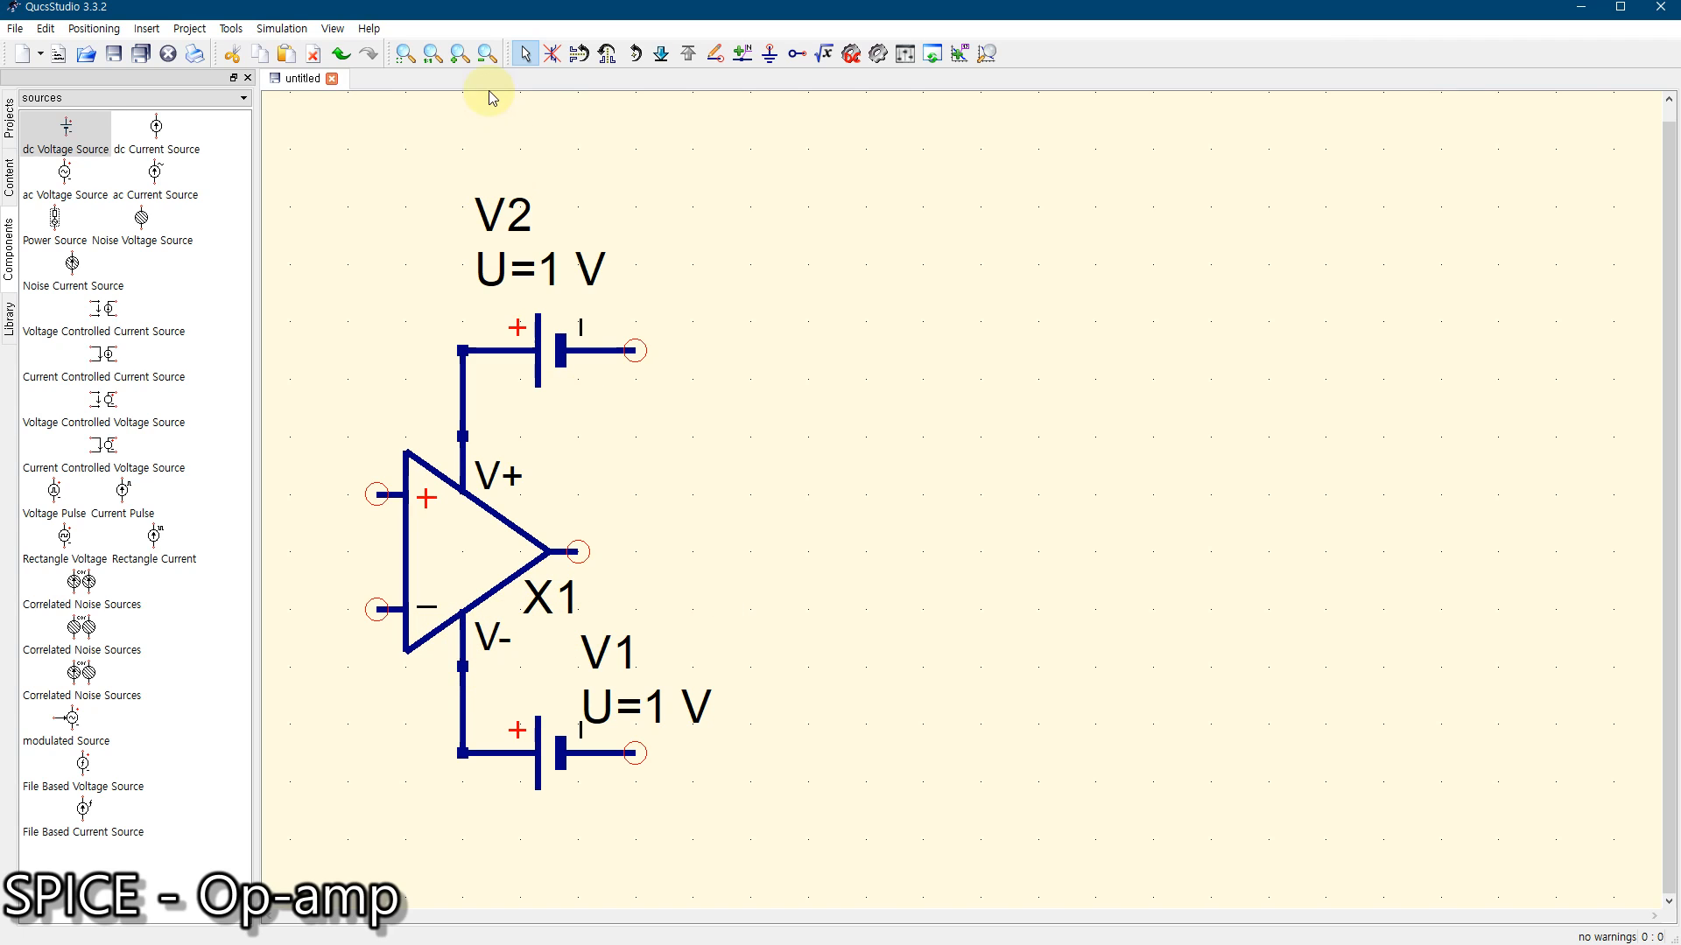
# Place a ground symbol on the negative terminal of each of the two voltage sources
pyautogui.click(771, 58)
pyautogui.click(635, 351)
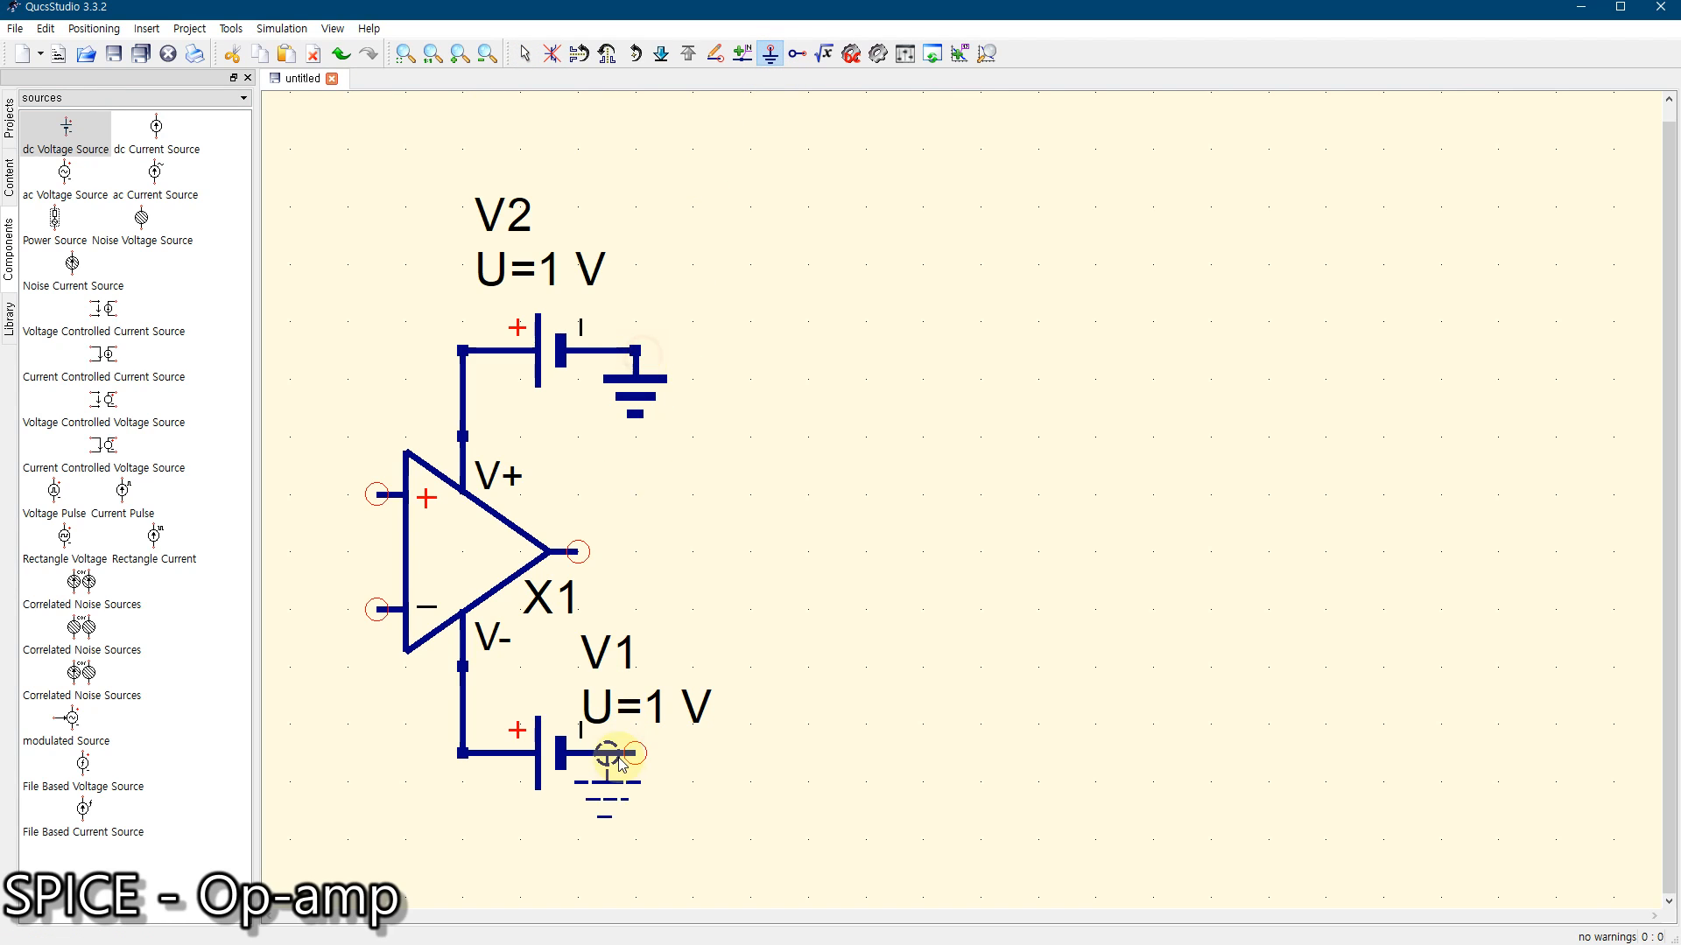
pyautogui.click(636, 762)
pyautogui.press('Escape')
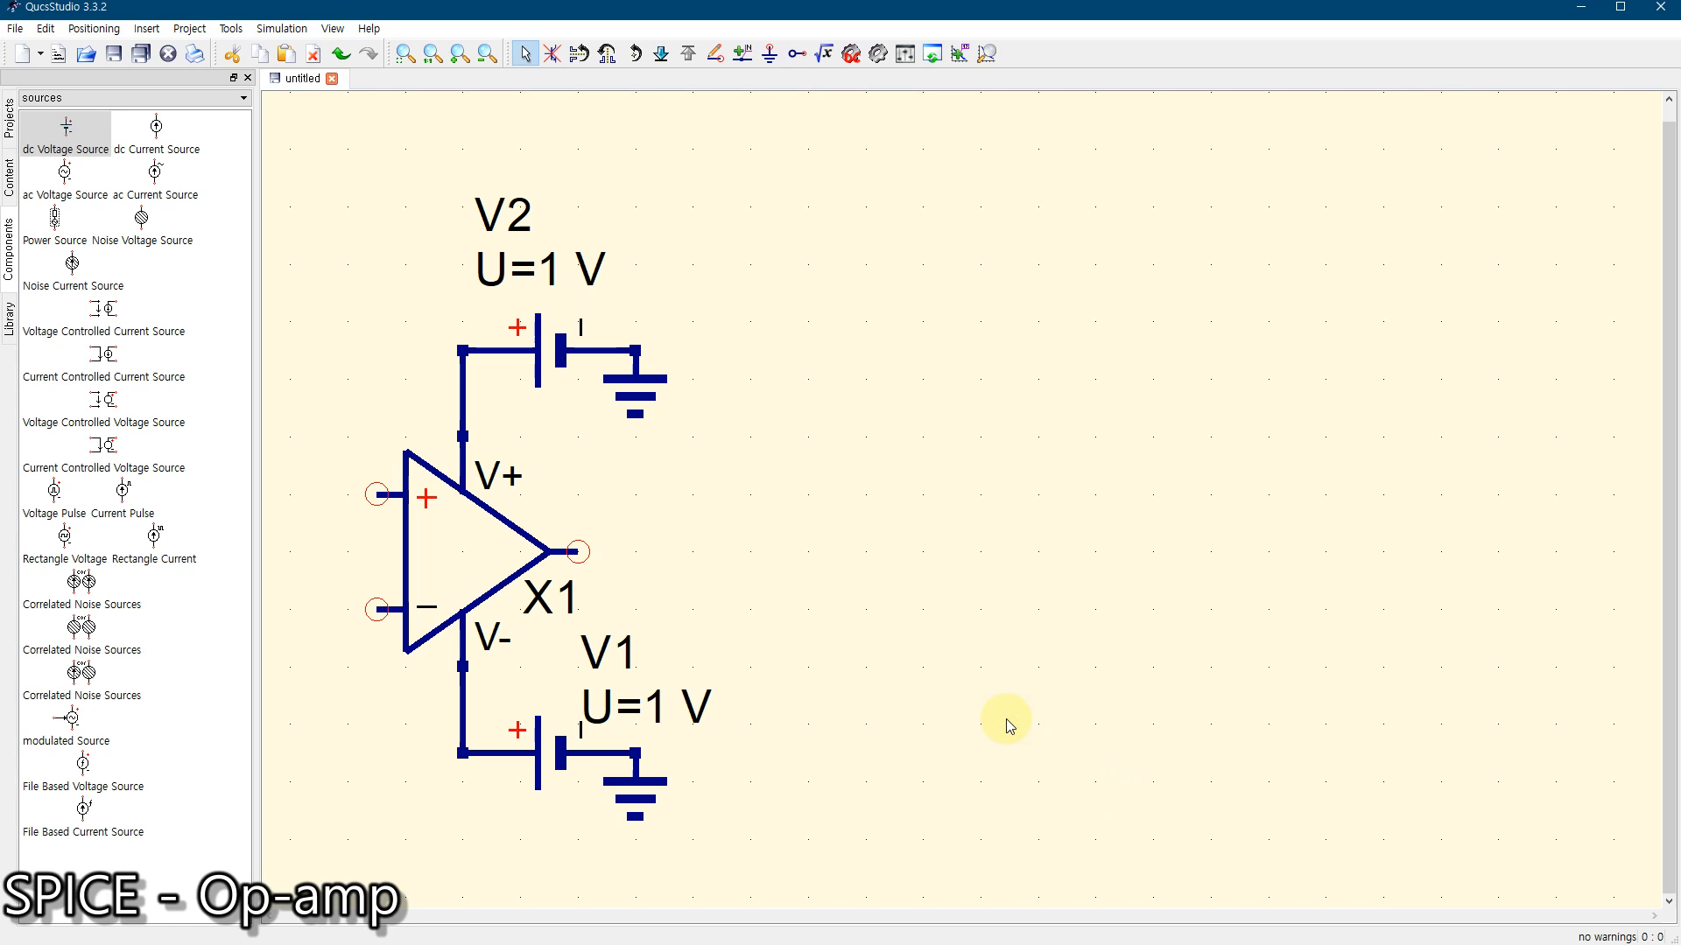
# Switch back to the browser and open page 1 of the HTC LM324 datasheet
pyautogui.press('super')
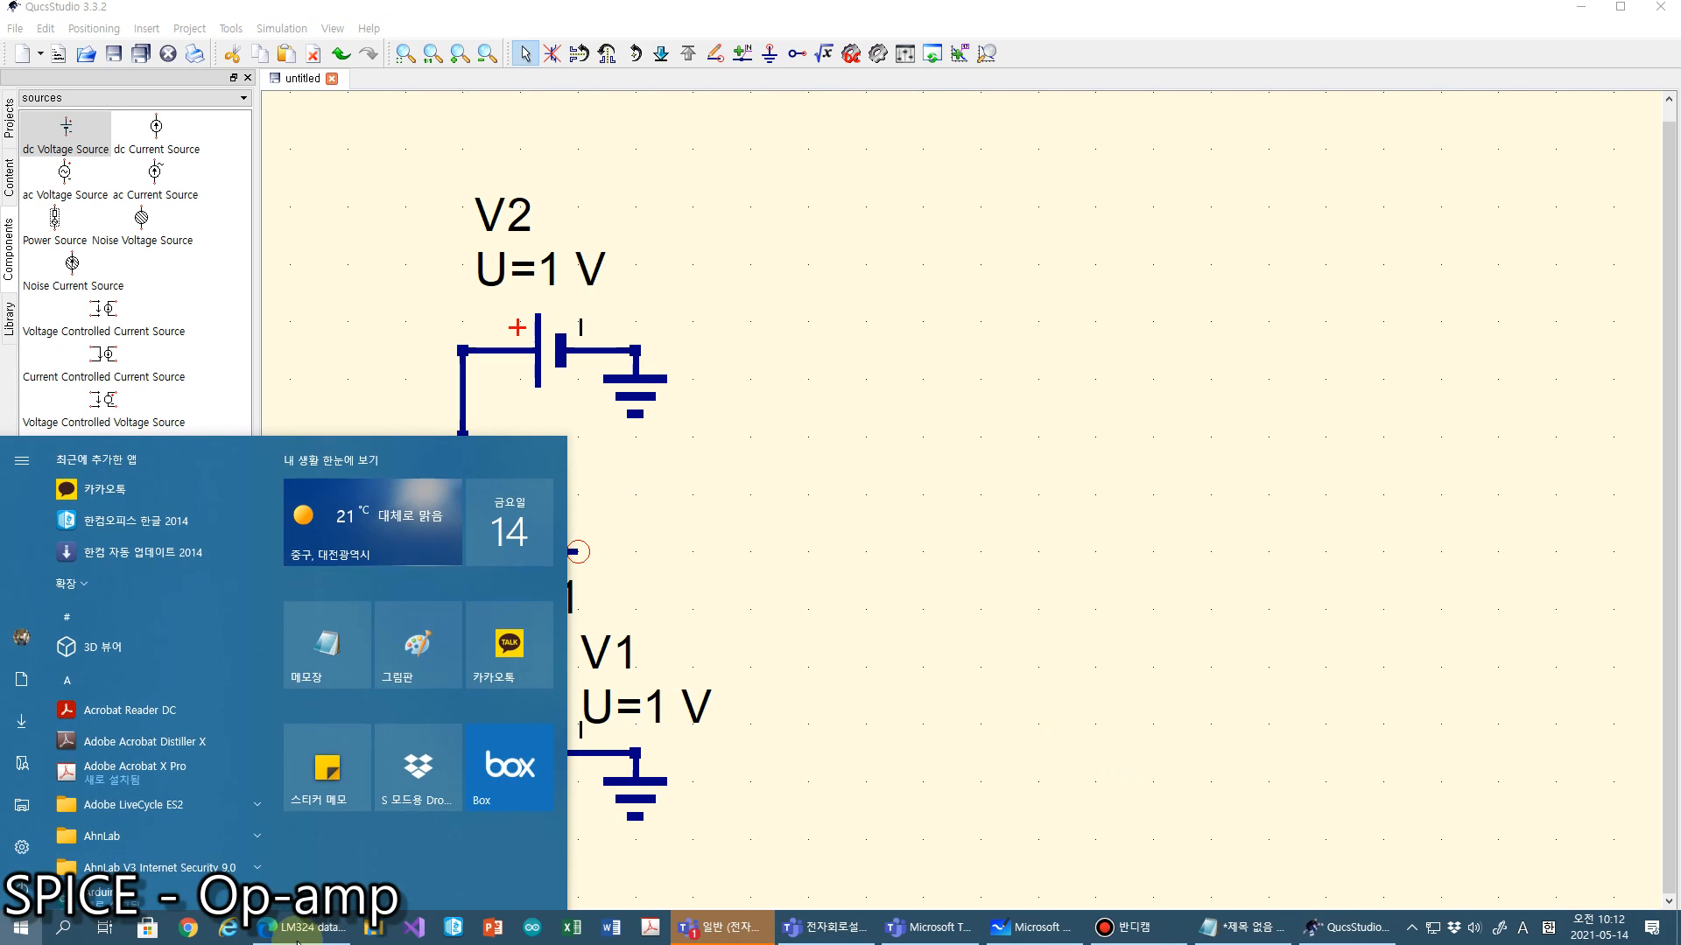
pyautogui.click(306, 931)
pyautogui.scroll(10, 297, 488)
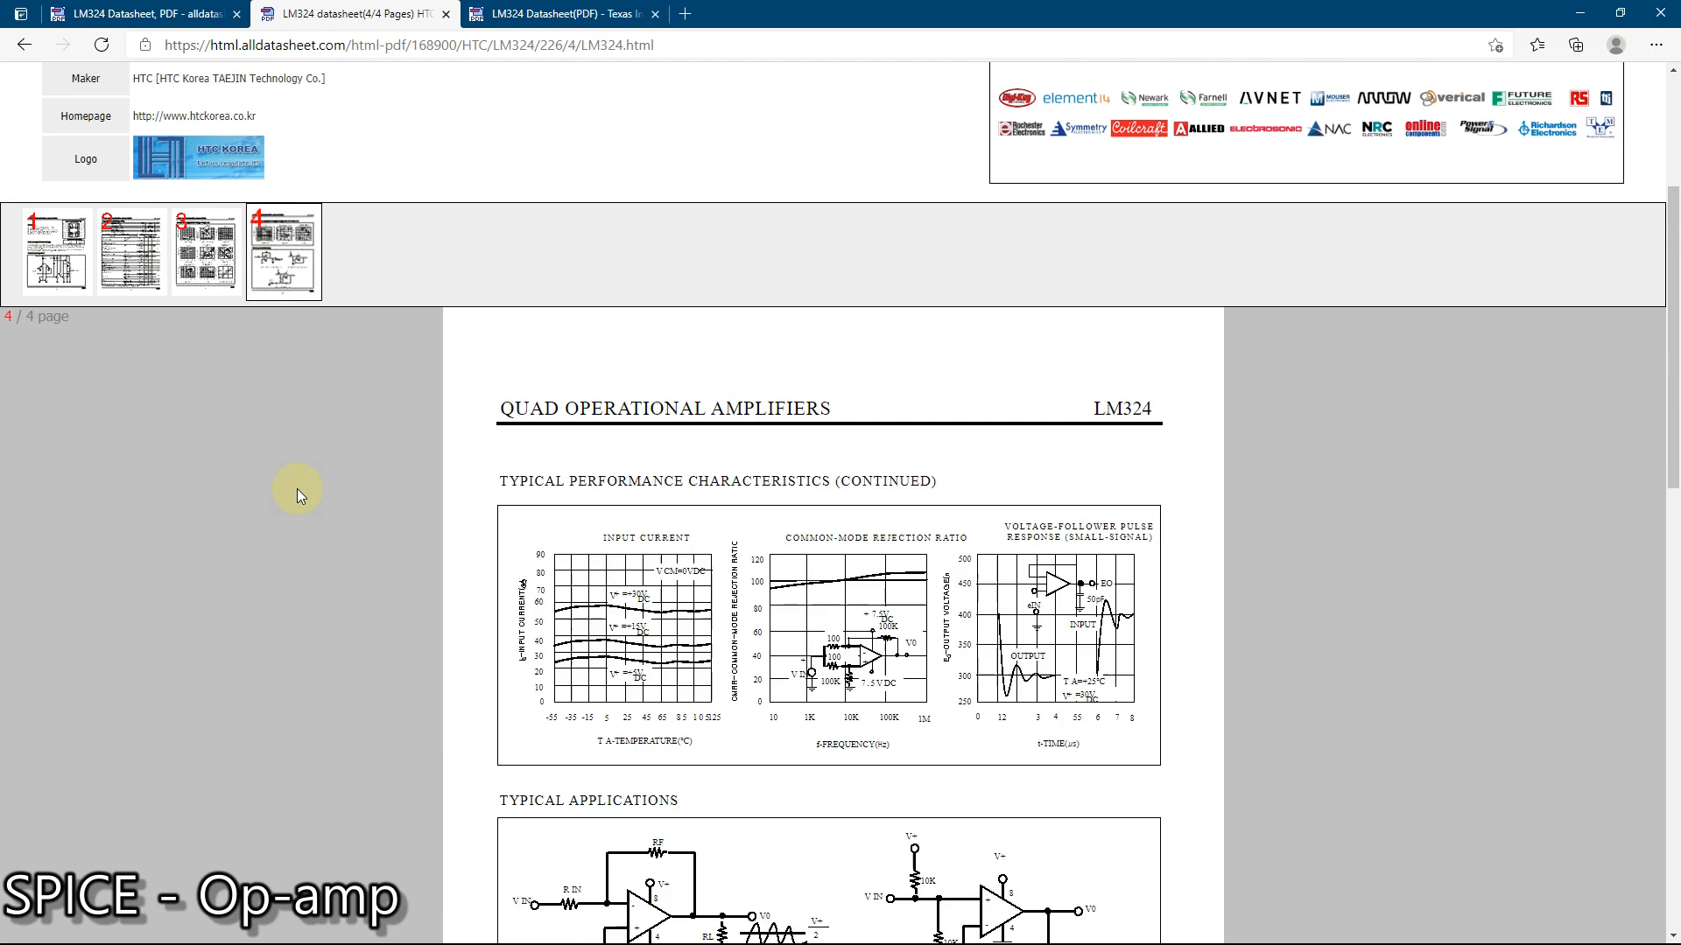
pyautogui.click(56, 591)
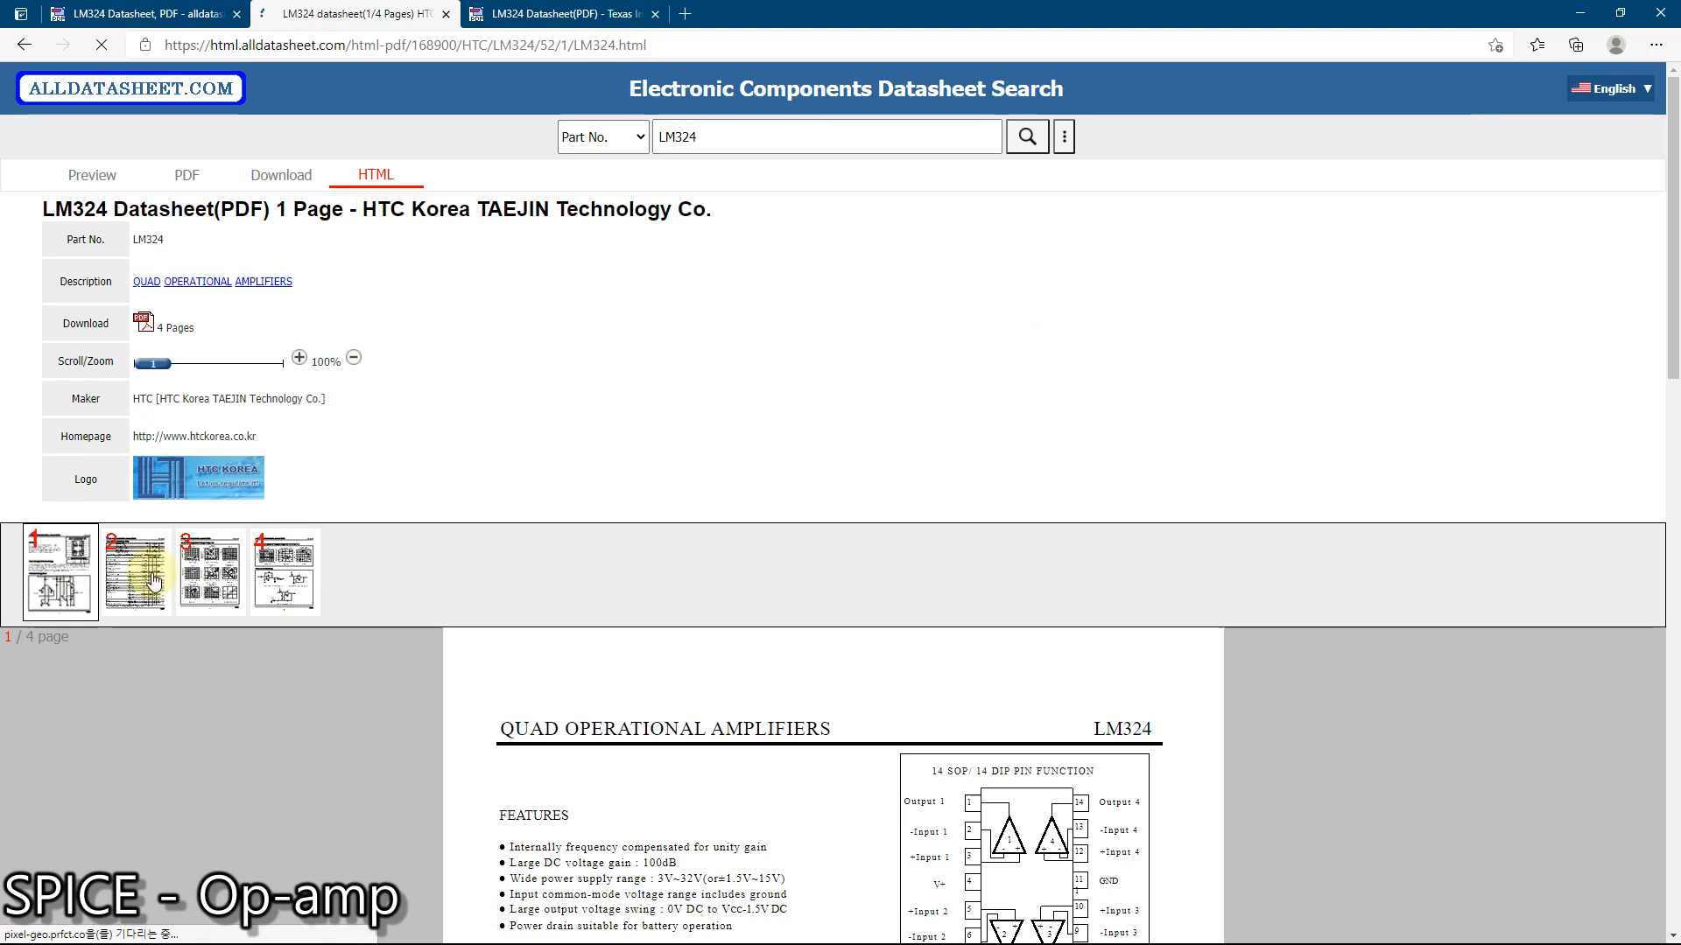
# Open page 2 of the HTC LM324 datasheet and examine the absolute maximum ratings, especially the power supply voltage
pyautogui.click(786, 774)
pyautogui.scroll(-3, 841, 700)
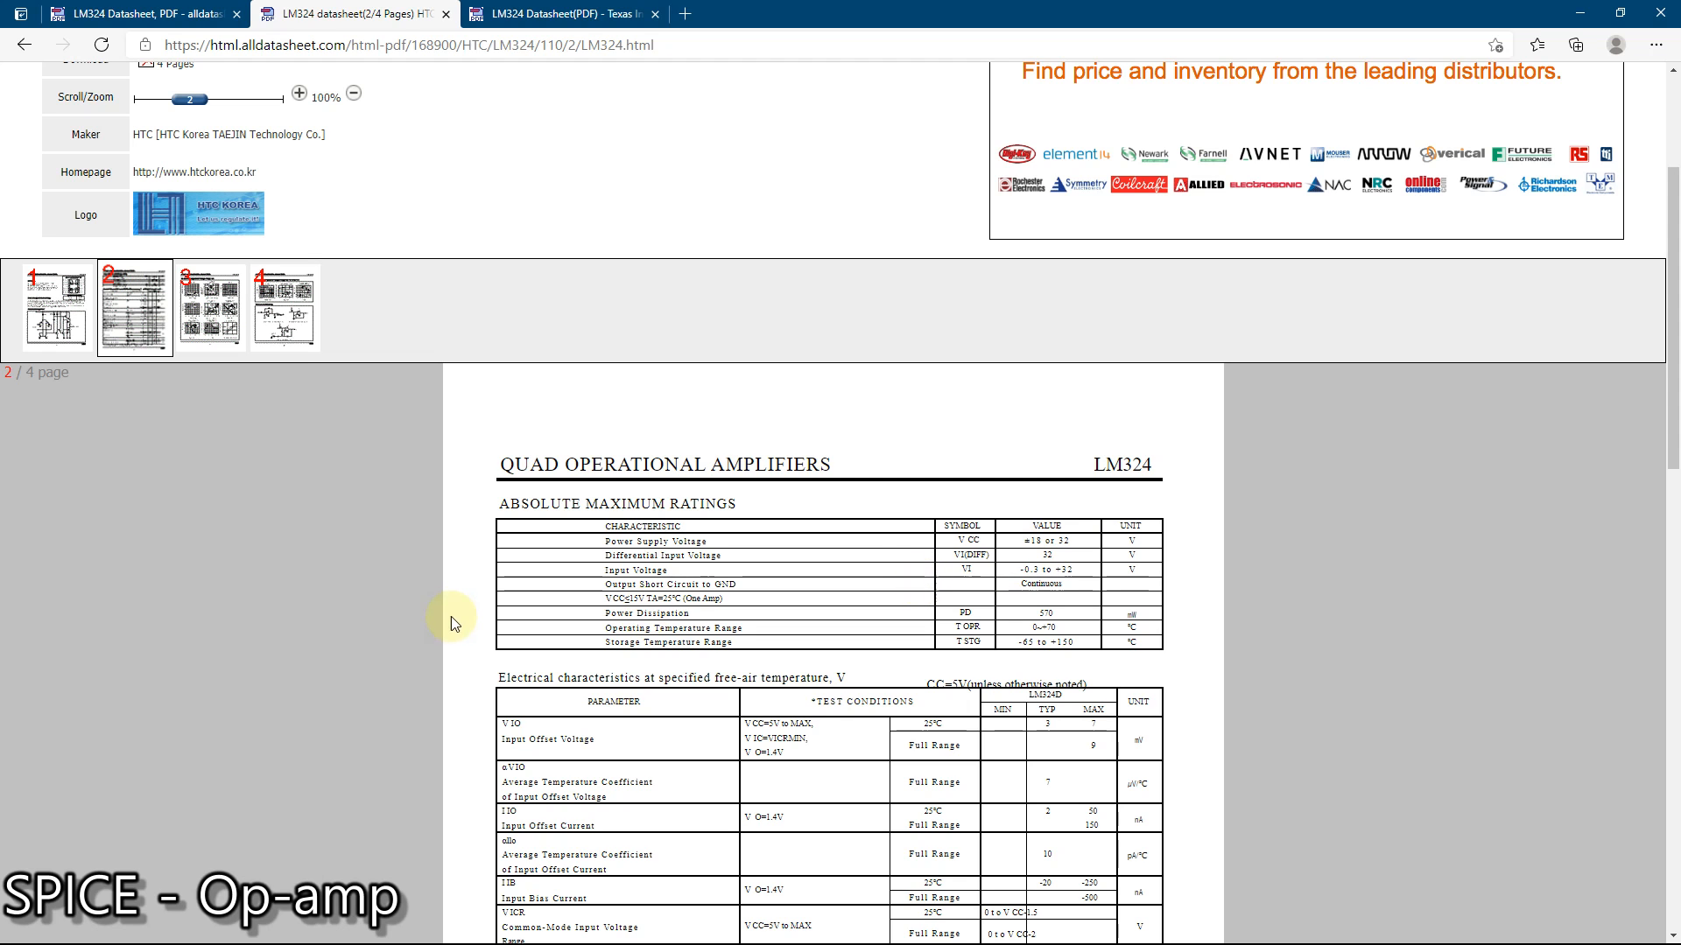
pyautogui.scroll(2, 723, 644)
pyautogui.scroll(-4, 723, 643)
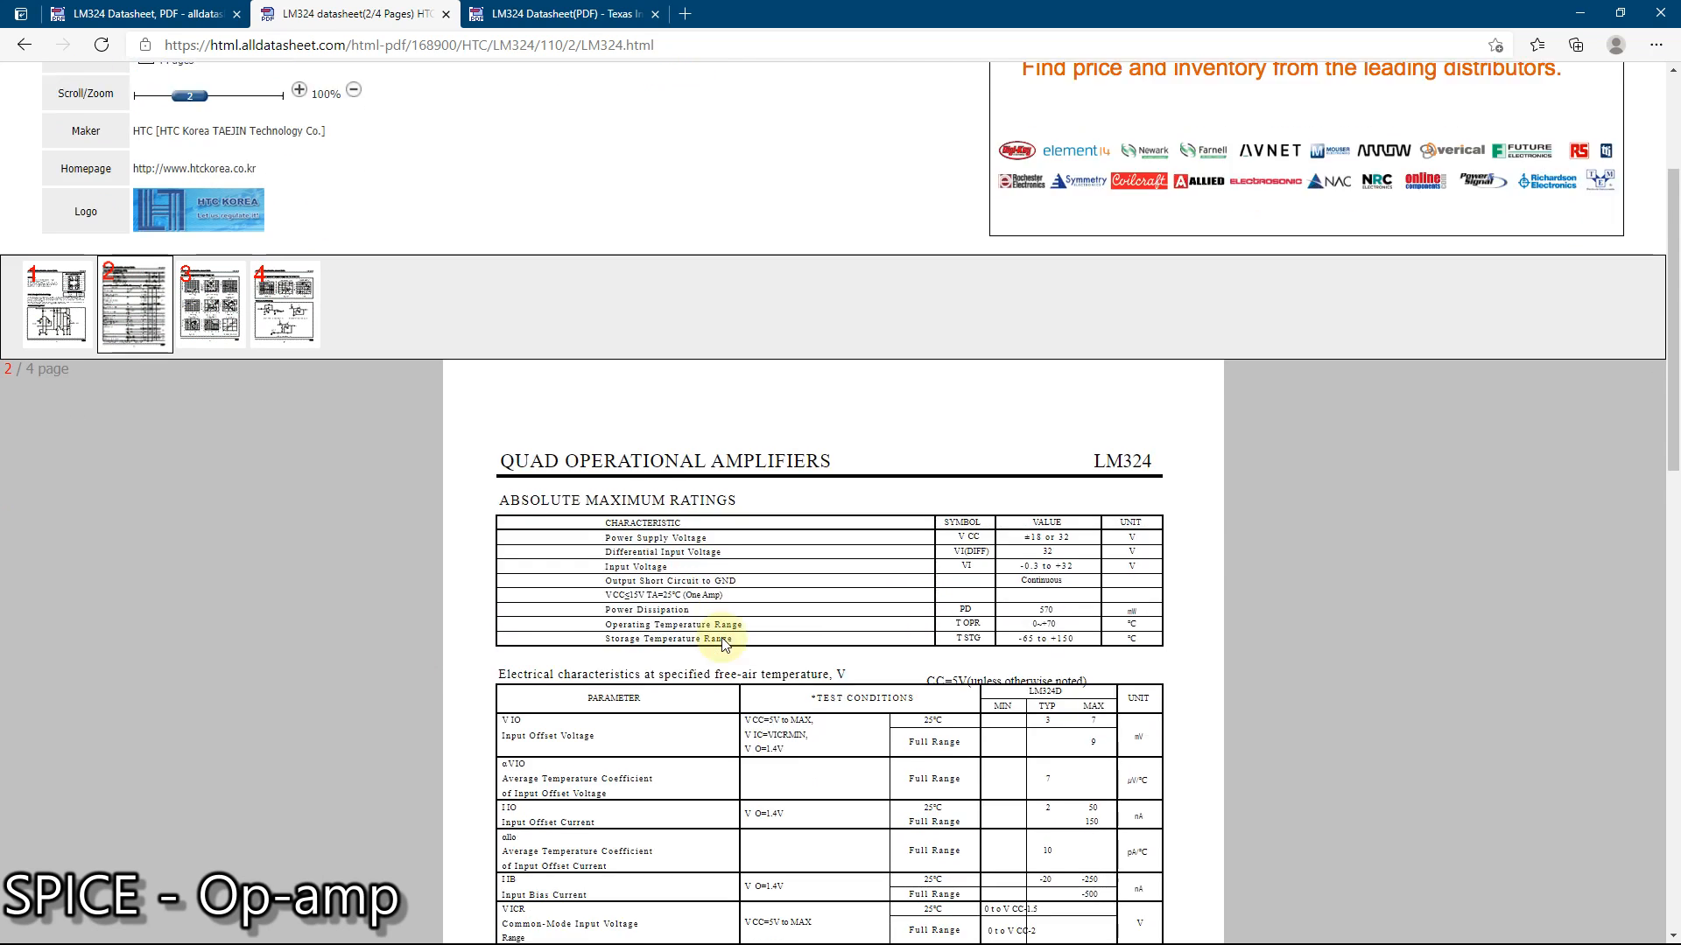
pyautogui.scroll(2, 723, 643)
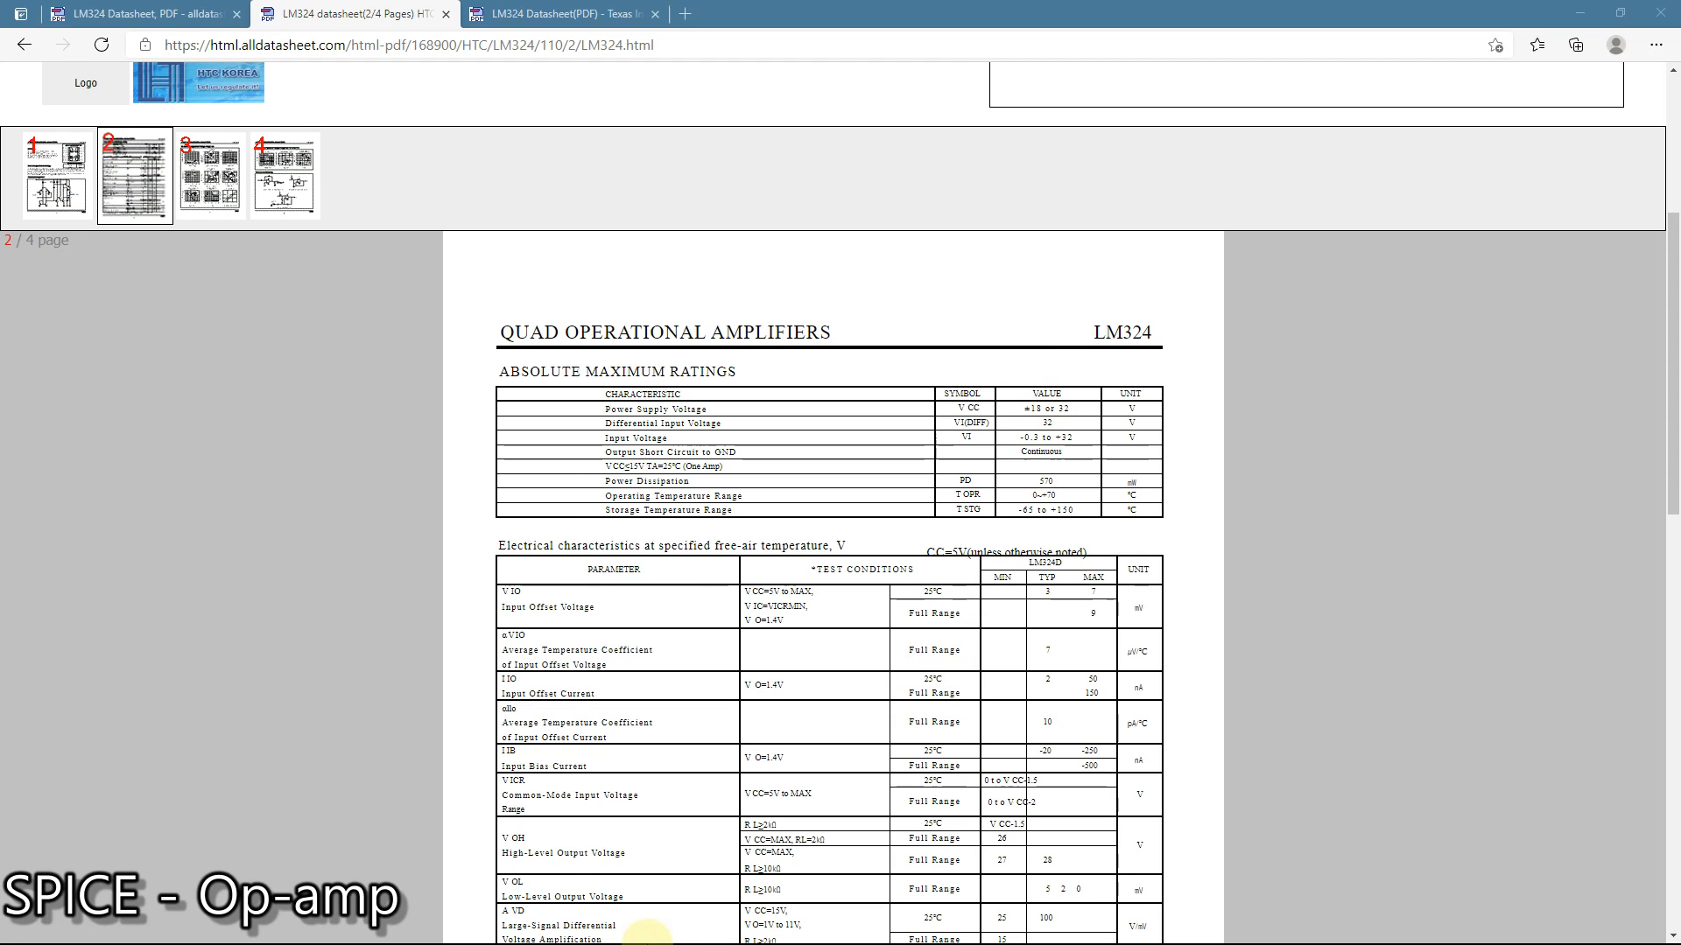
# Switch to QucsStudio and set the voltage of source V2 on the op-amp's V+ pin to 12 V
pyautogui.press('super')
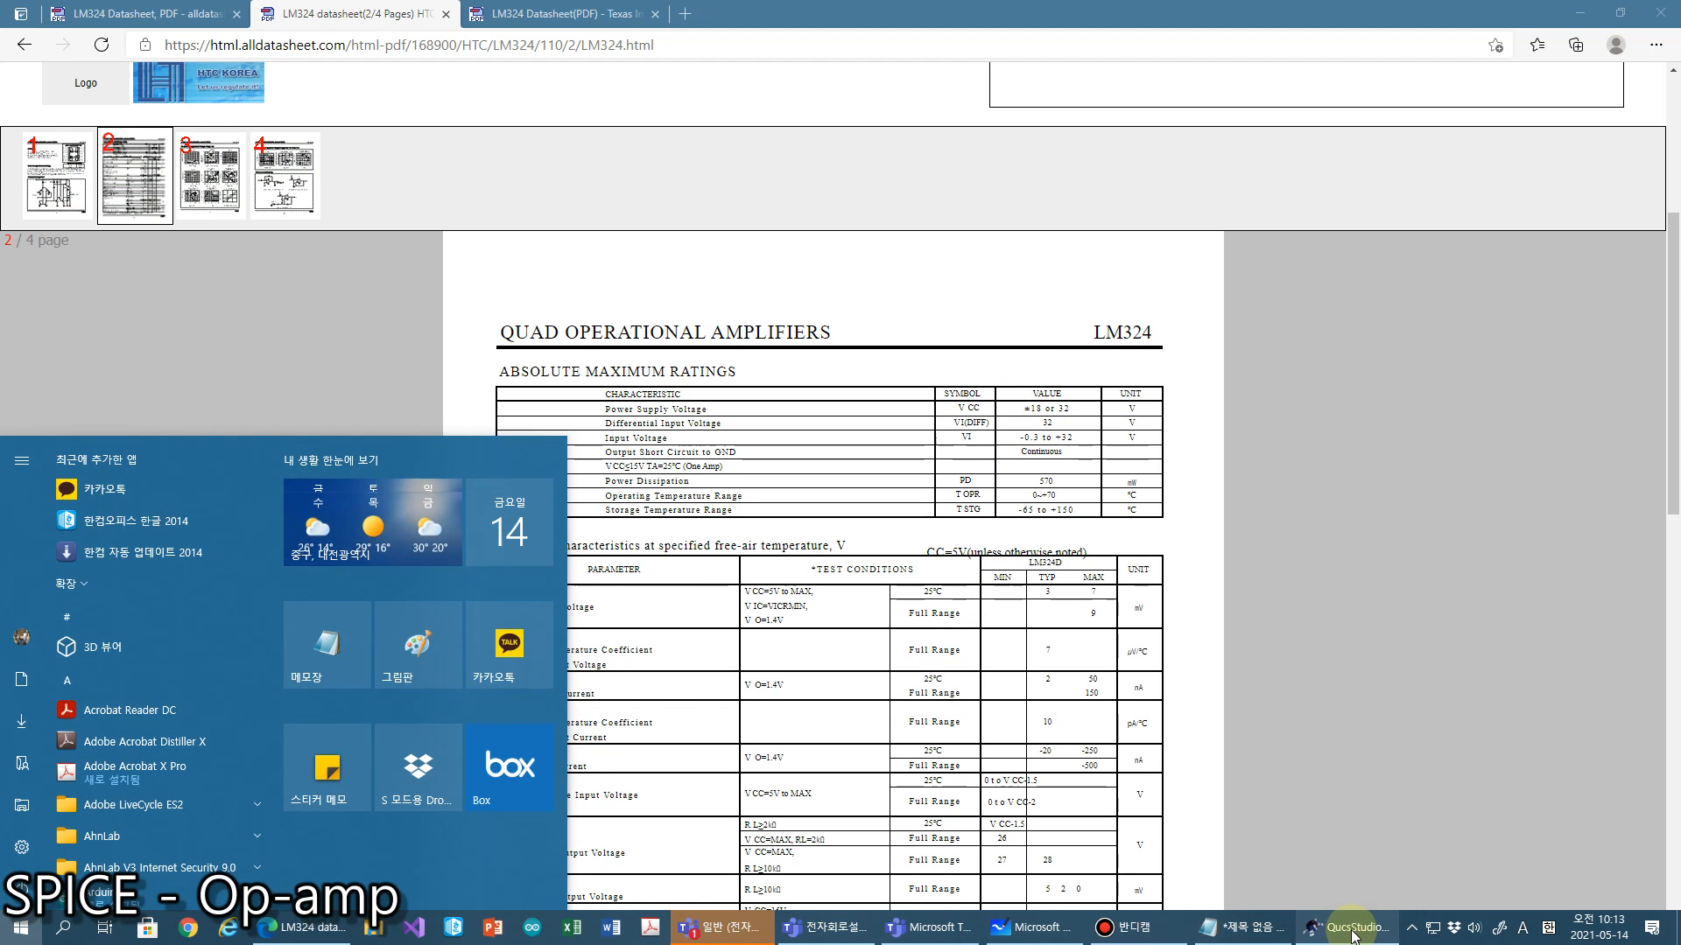
pyautogui.click(1344, 928)
pyautogui.doubleClick(538, 359)
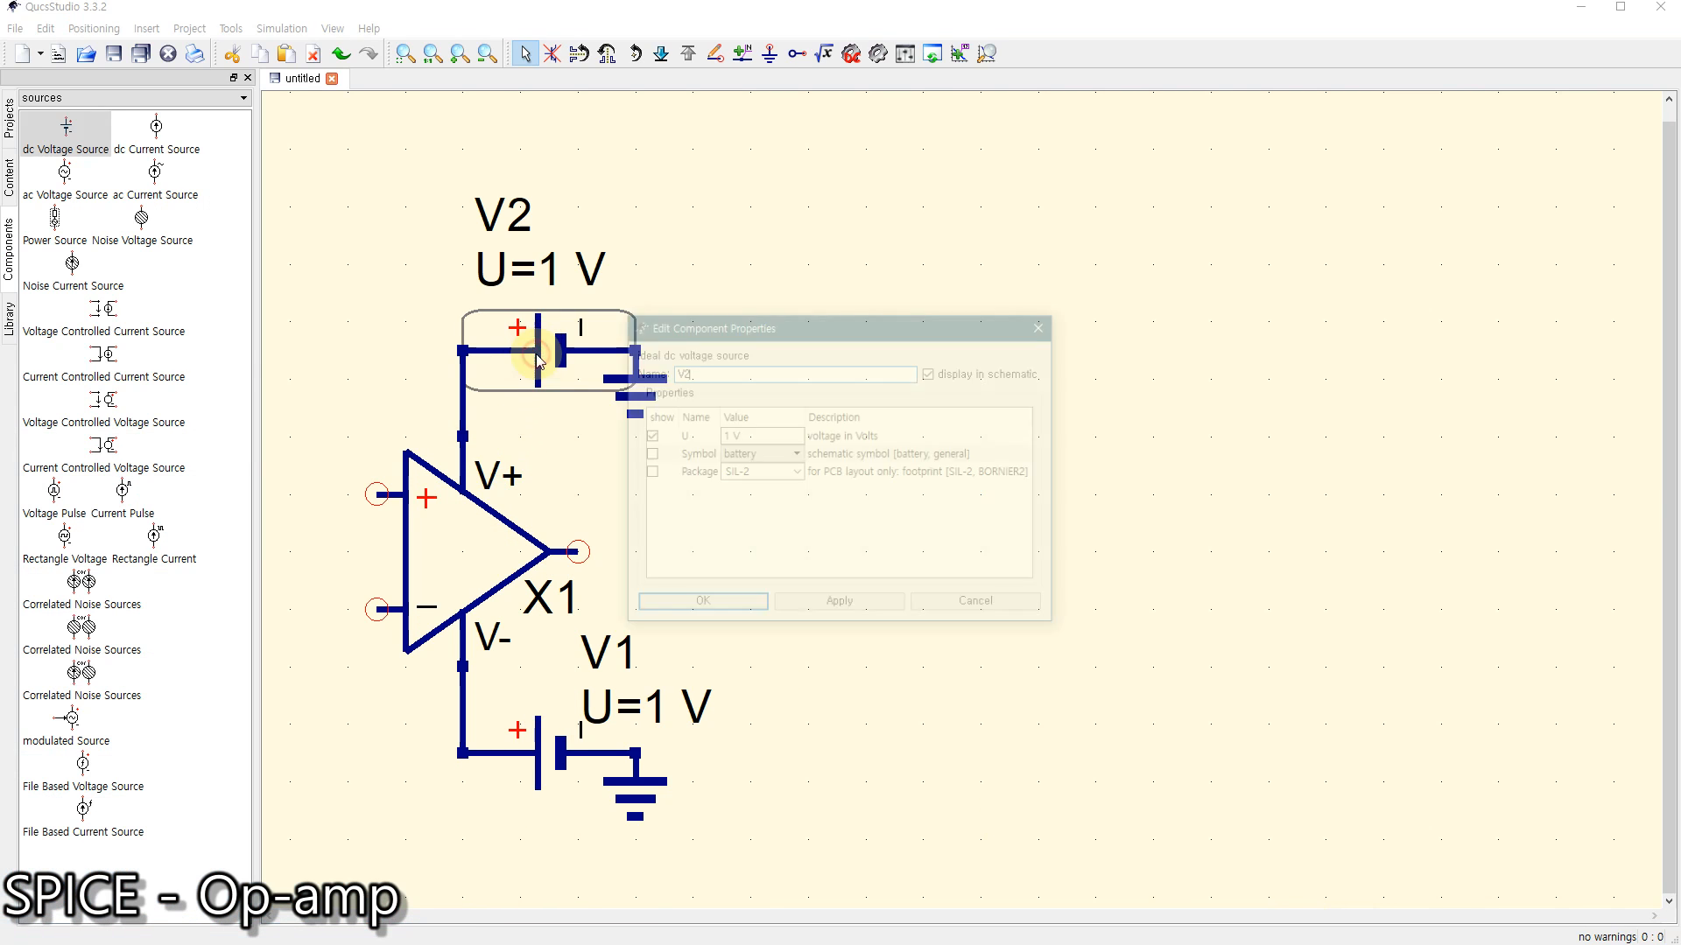
pyautogui.click(729, 436)
pyautogui.click(729, 436)
pyautogui.write('12 V')
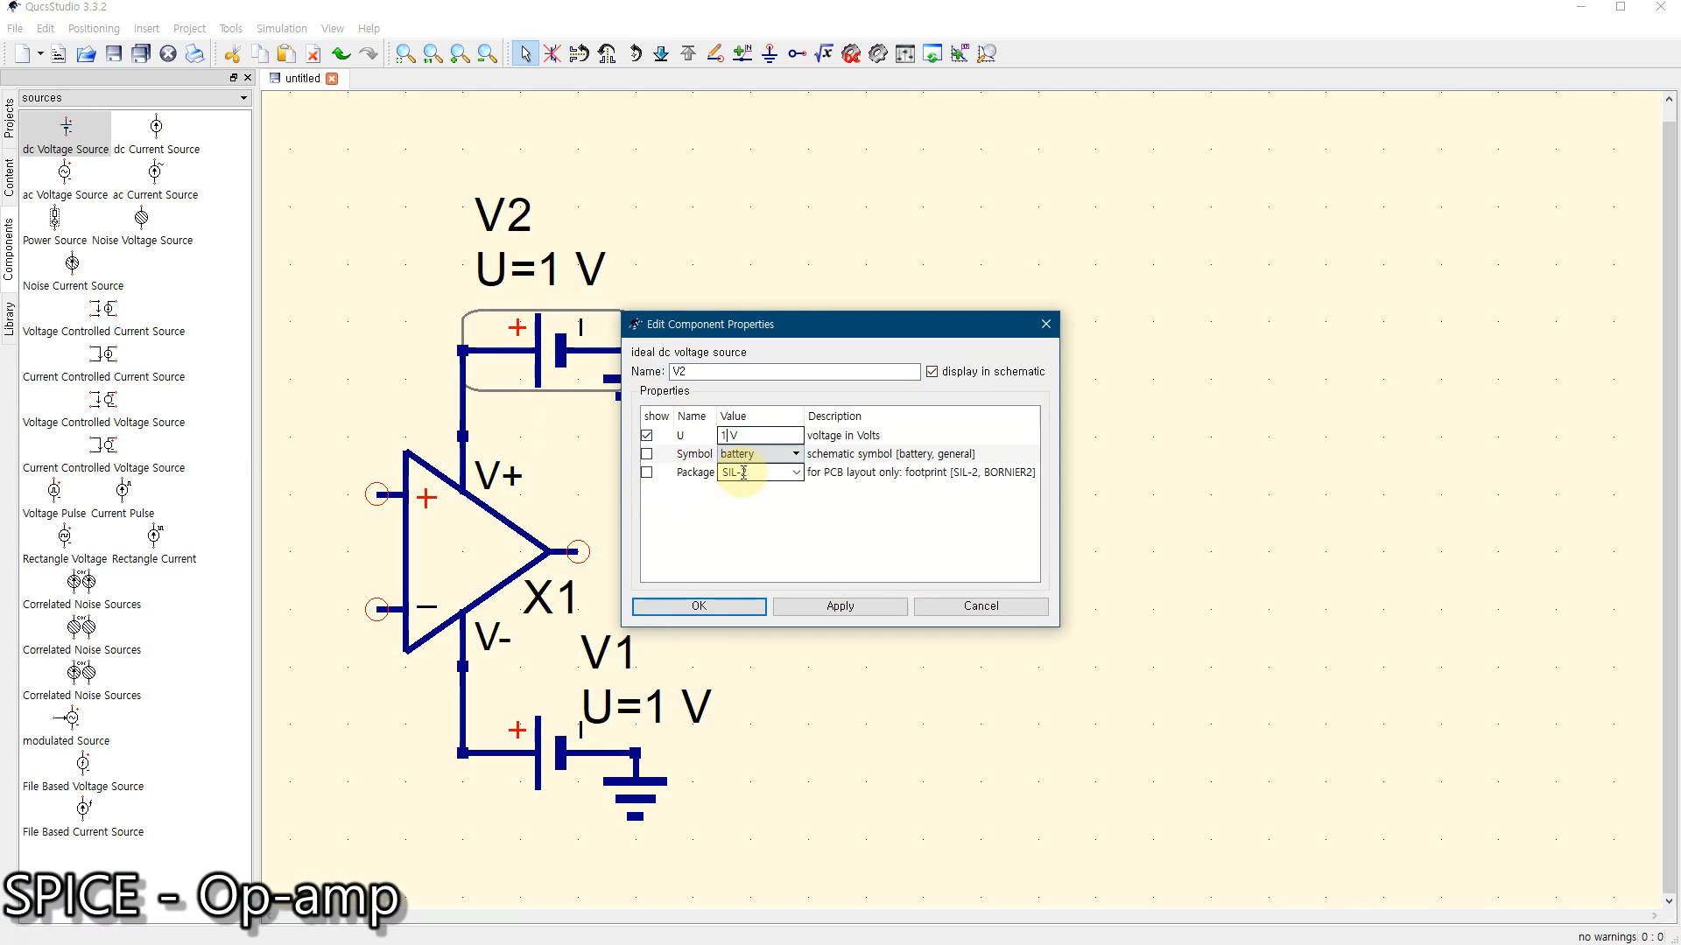
pyautogui.click(698, 606)
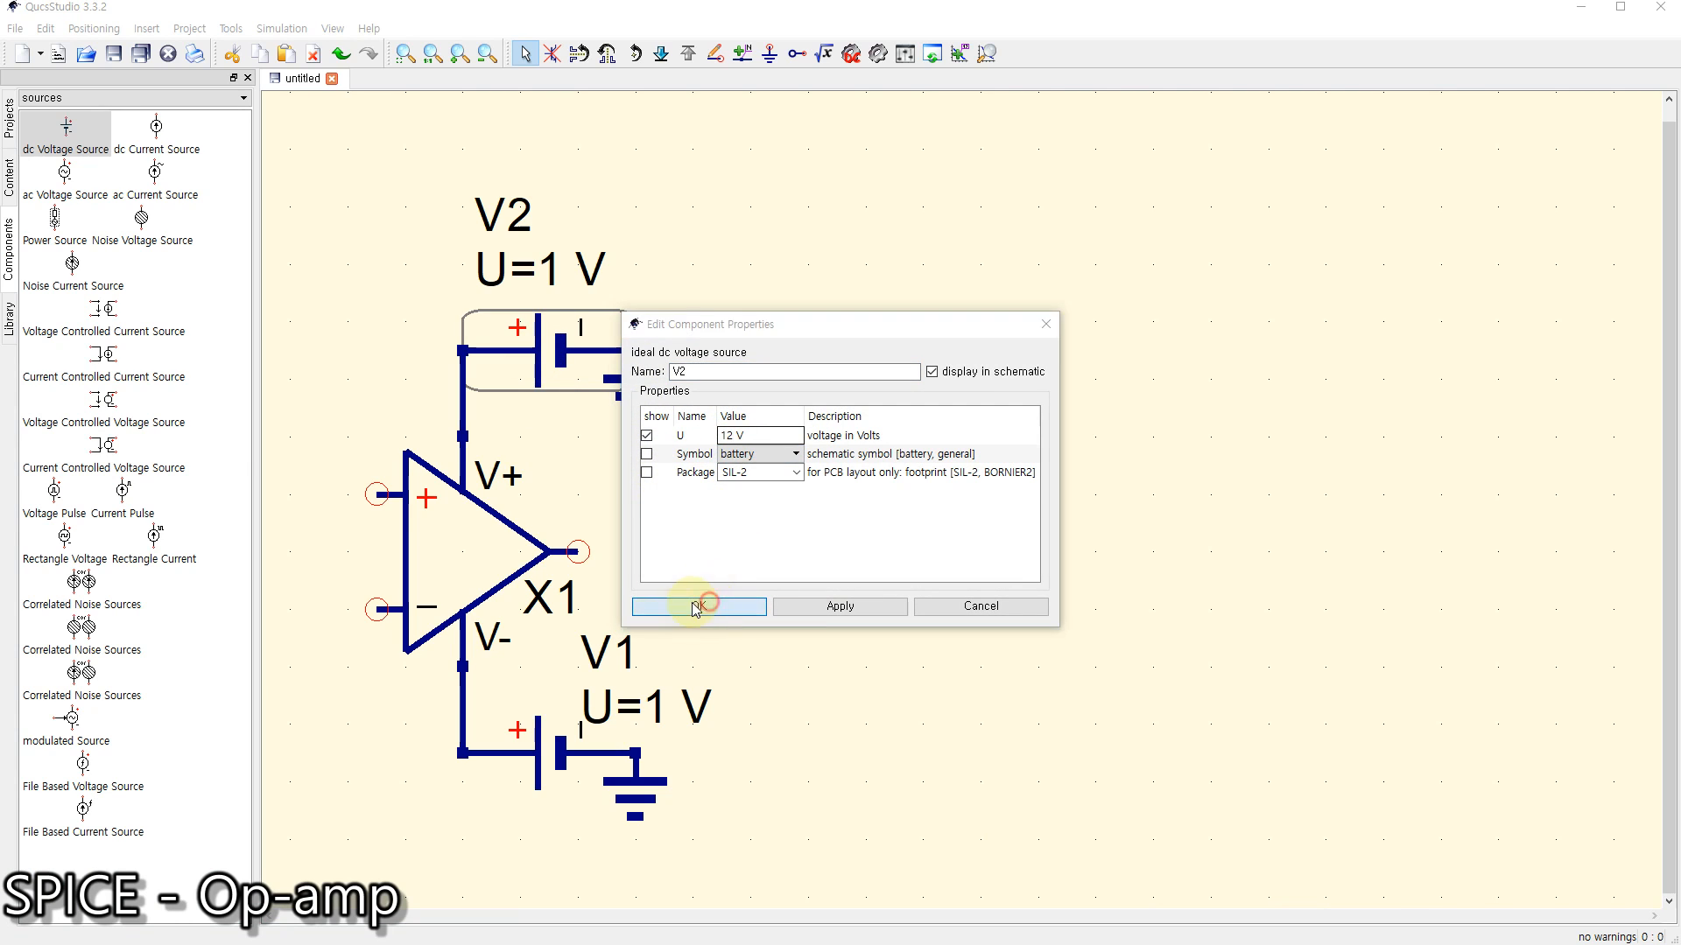
# Set the voltage of source V1 on the op-amp's V- pin to -12 V
pyautogui.doubleClick(547, 753)
pyautogui.click(723, 436)
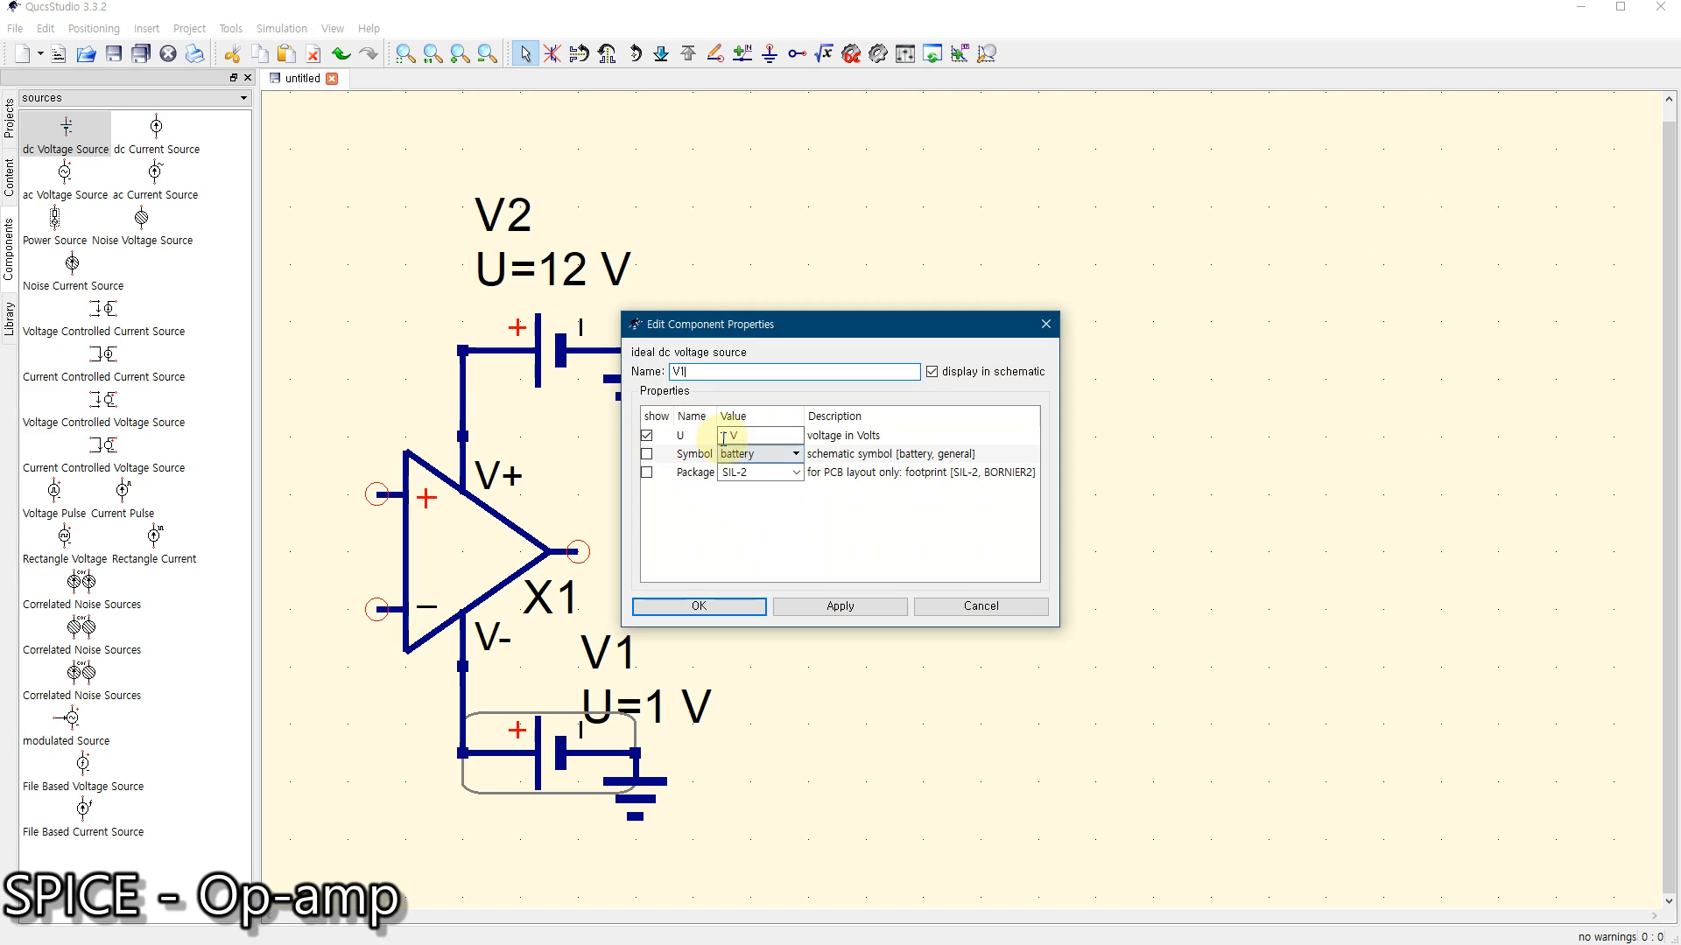
pyautogui.write('-1')
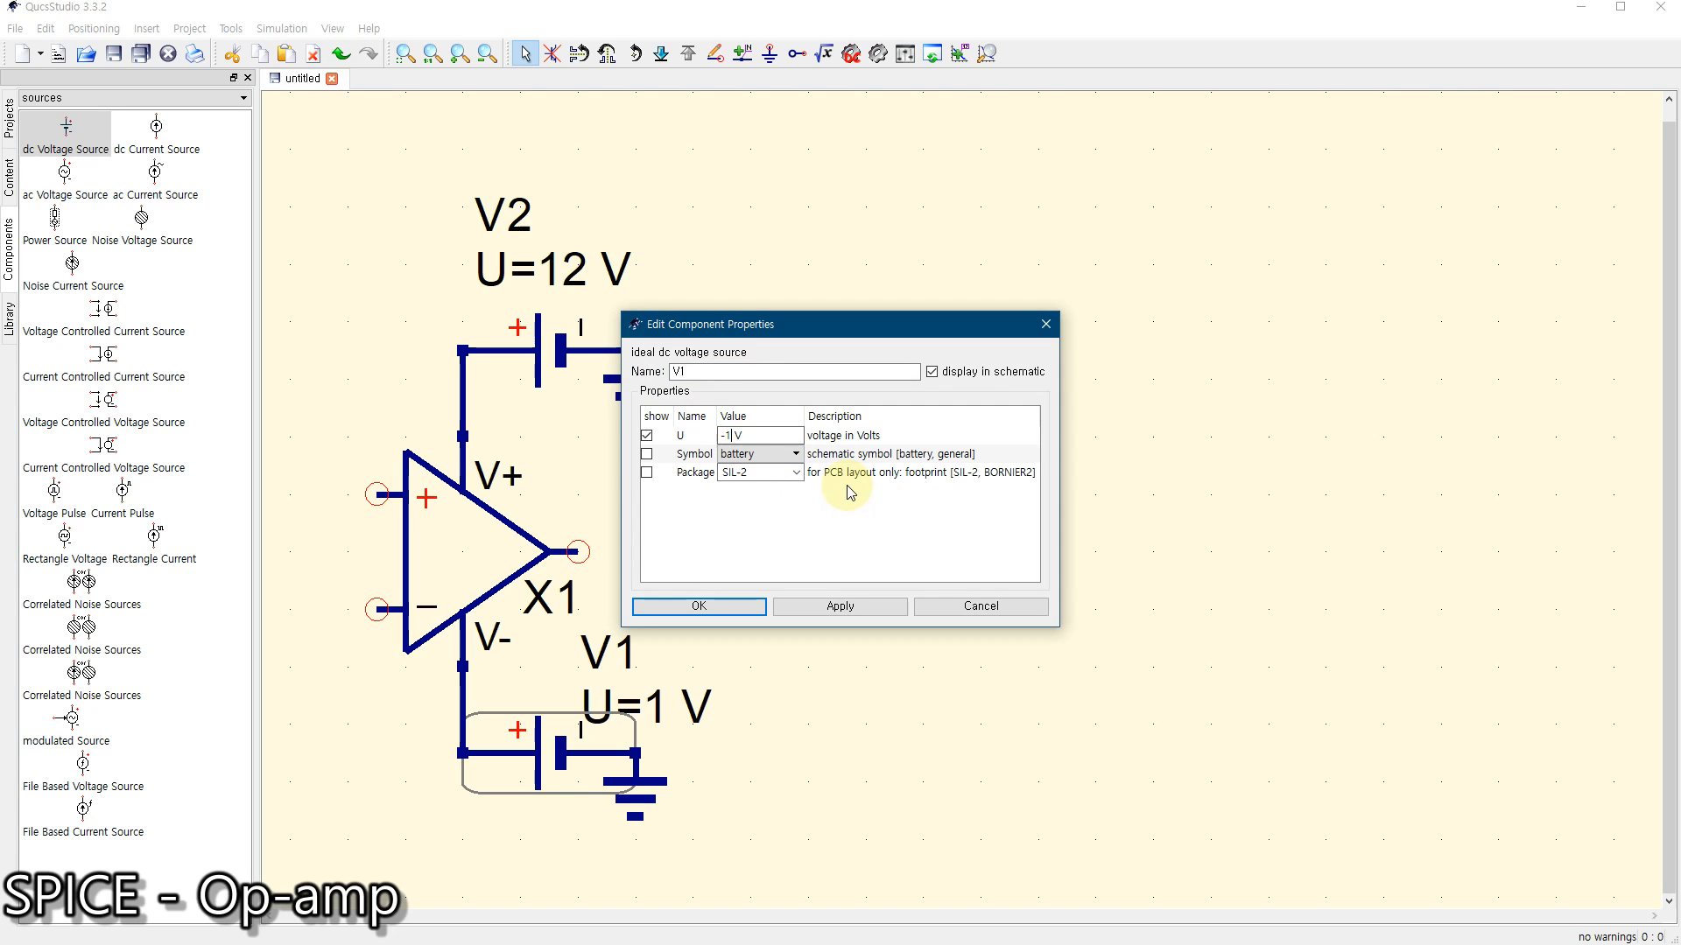
pyautogui.write('2')
pyautogui.click(732, 606)
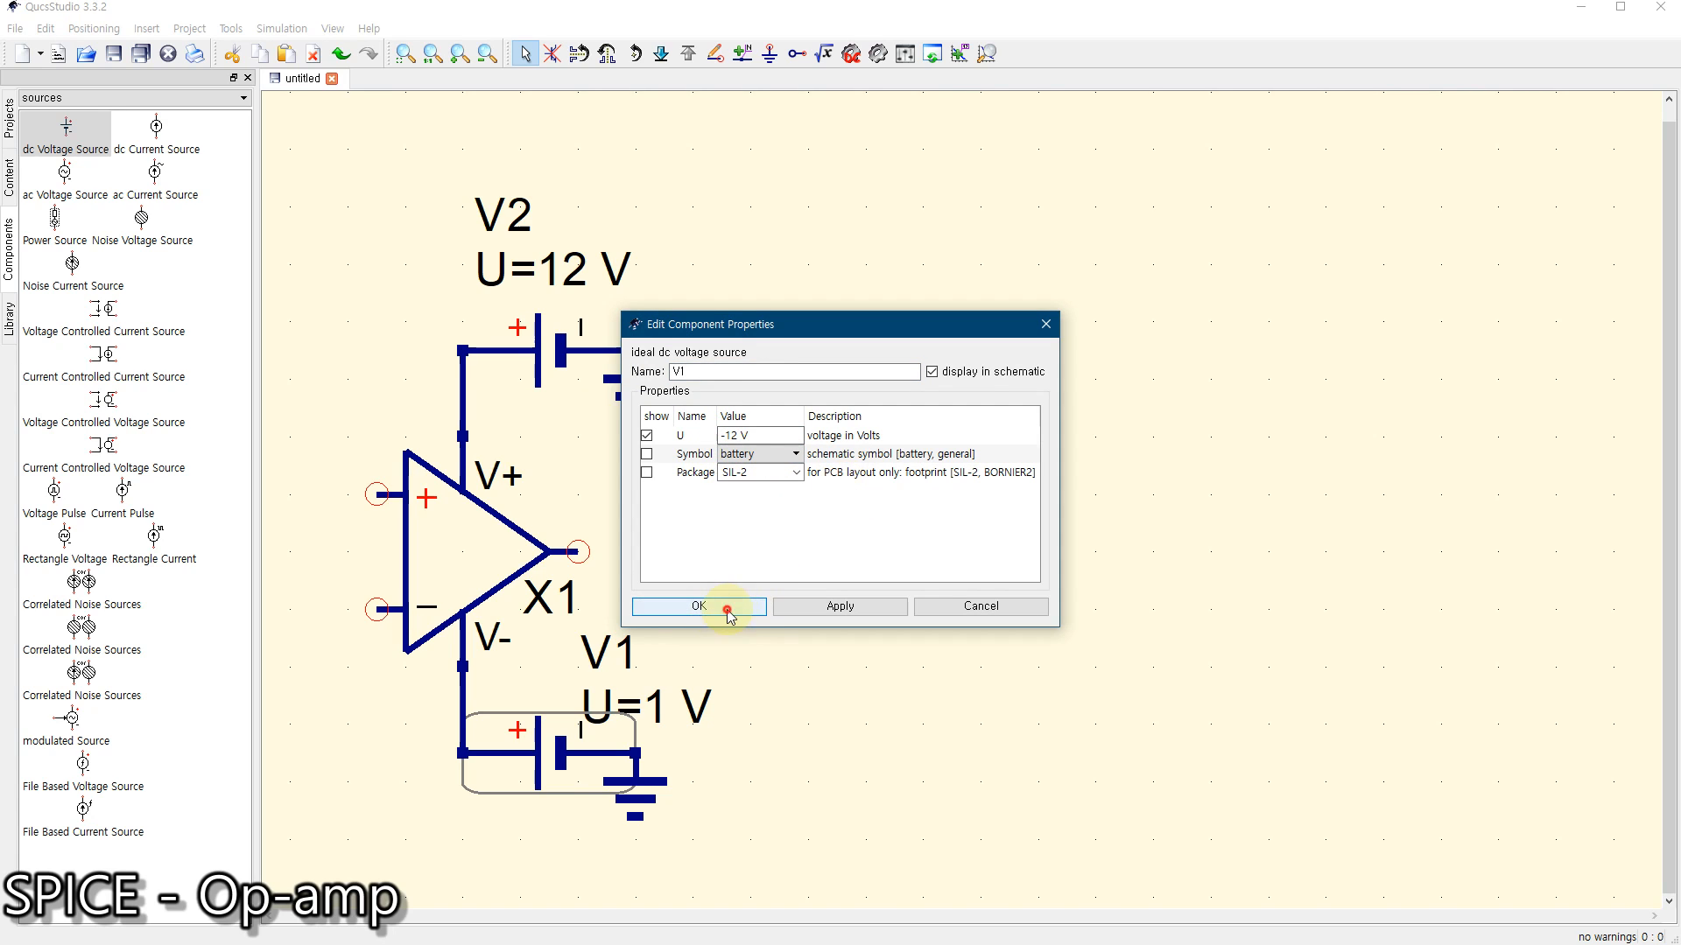
pyautogui.click(999, 706)
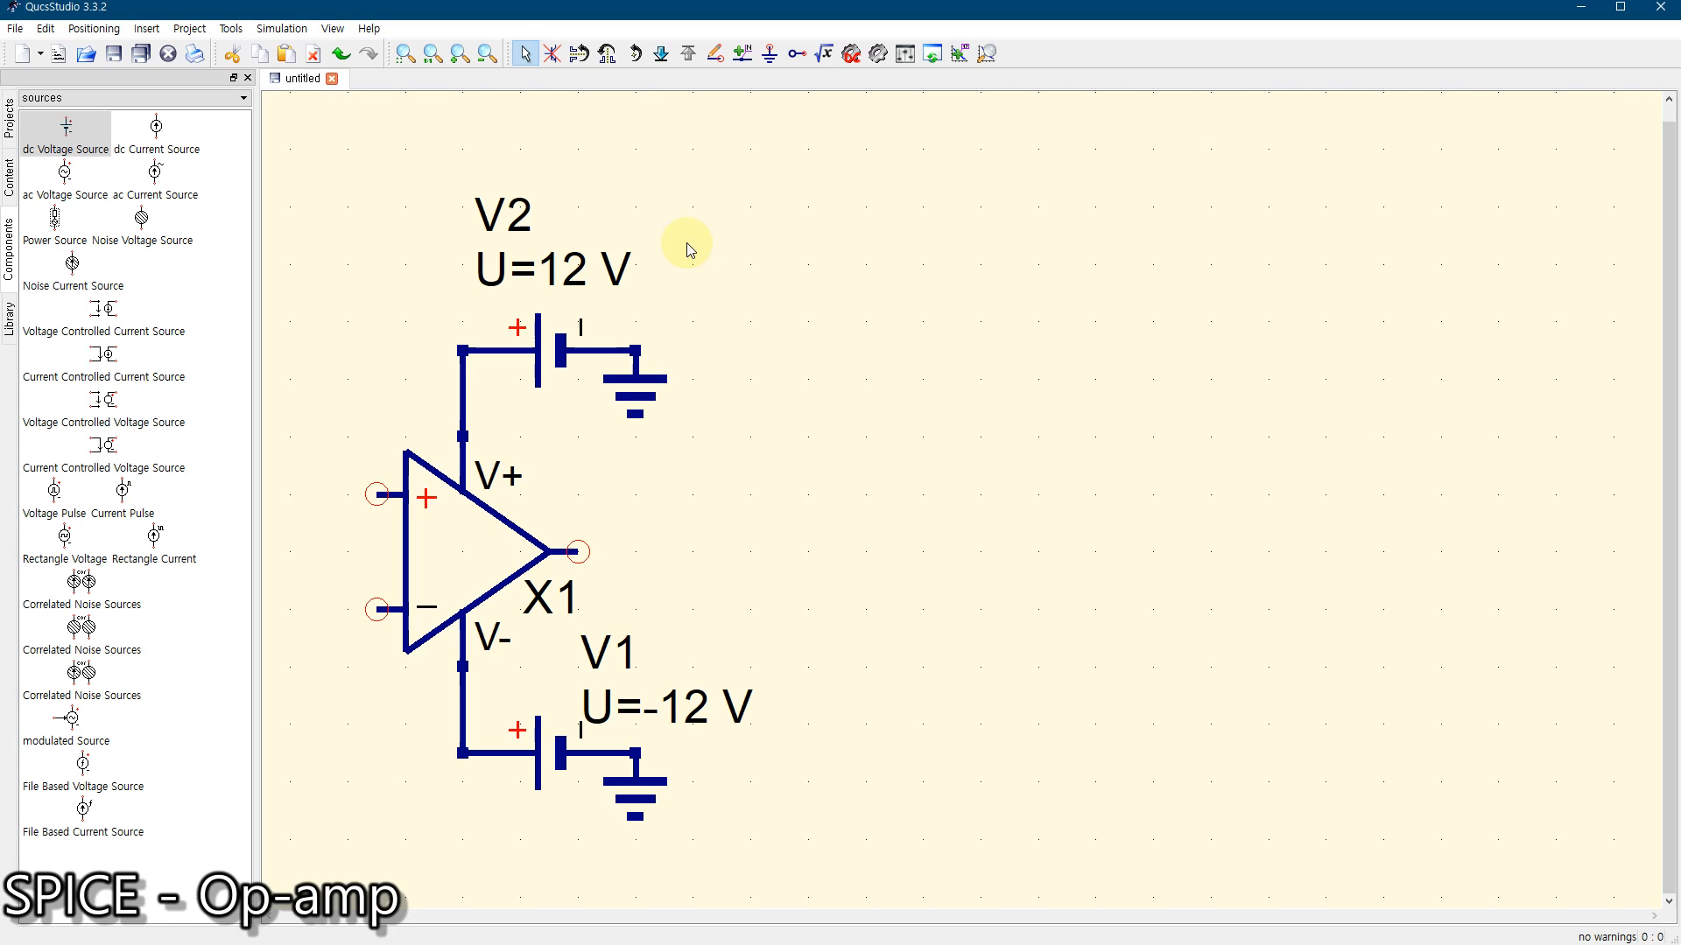
# Set source V2 to 18 V and source V1 to -18 V
pyautogui.doubleClick(565, 350)
pyautogui.click(726, 435)
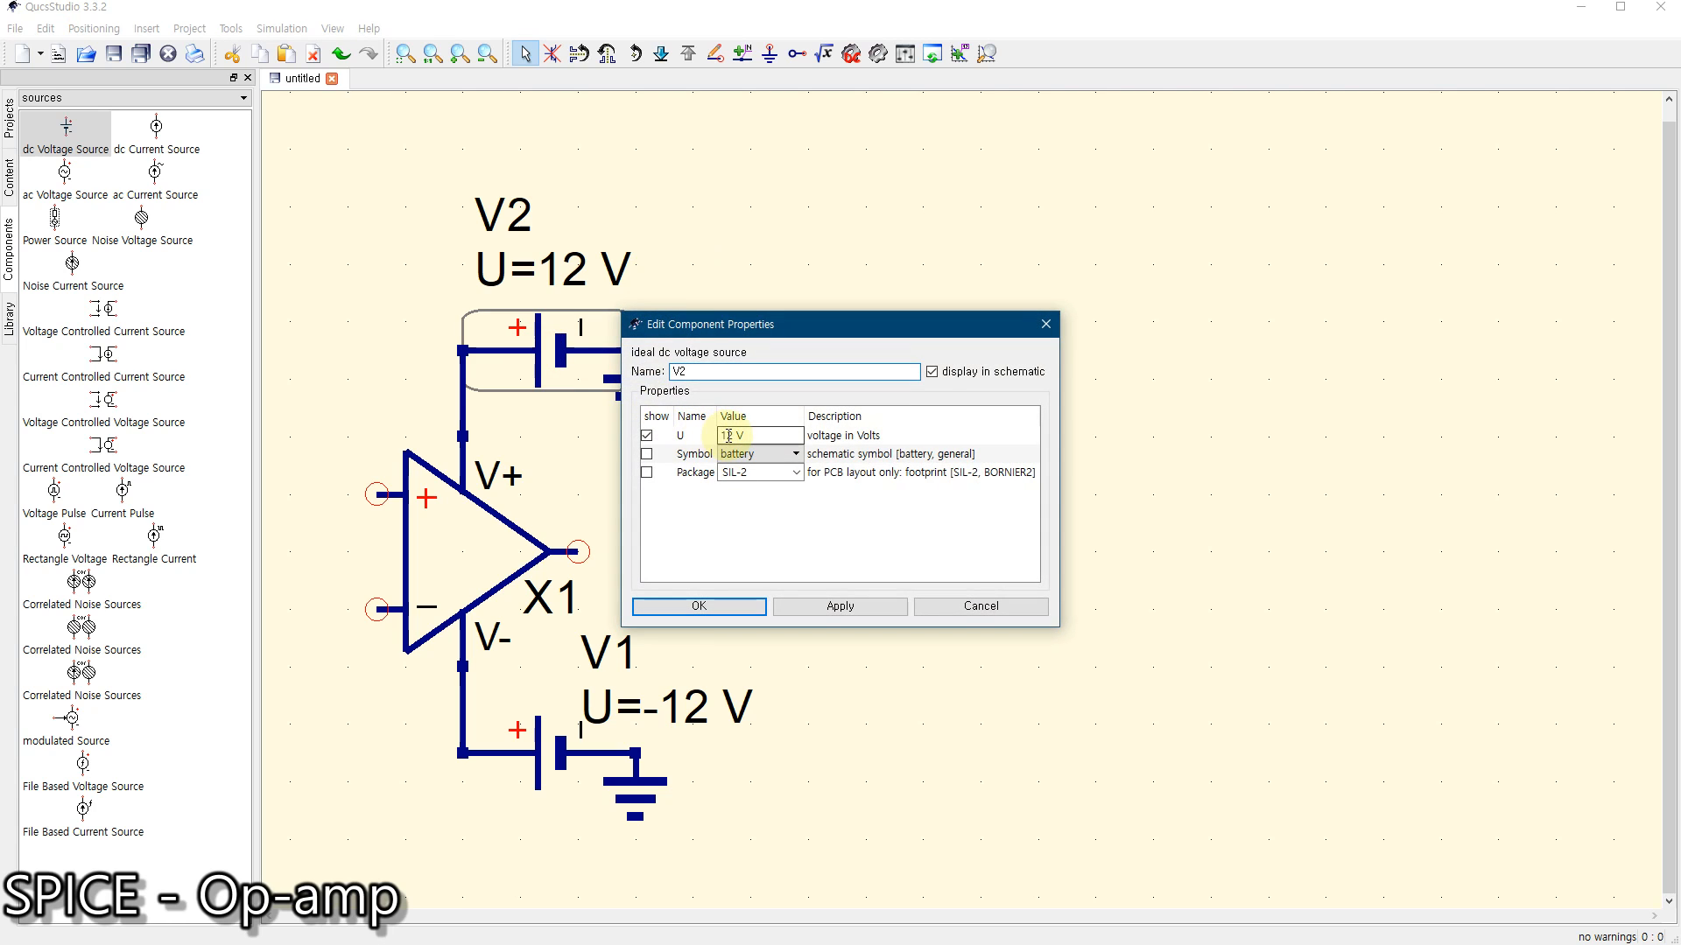
pyautogui.press('Delete')
pyautogui.write('8')
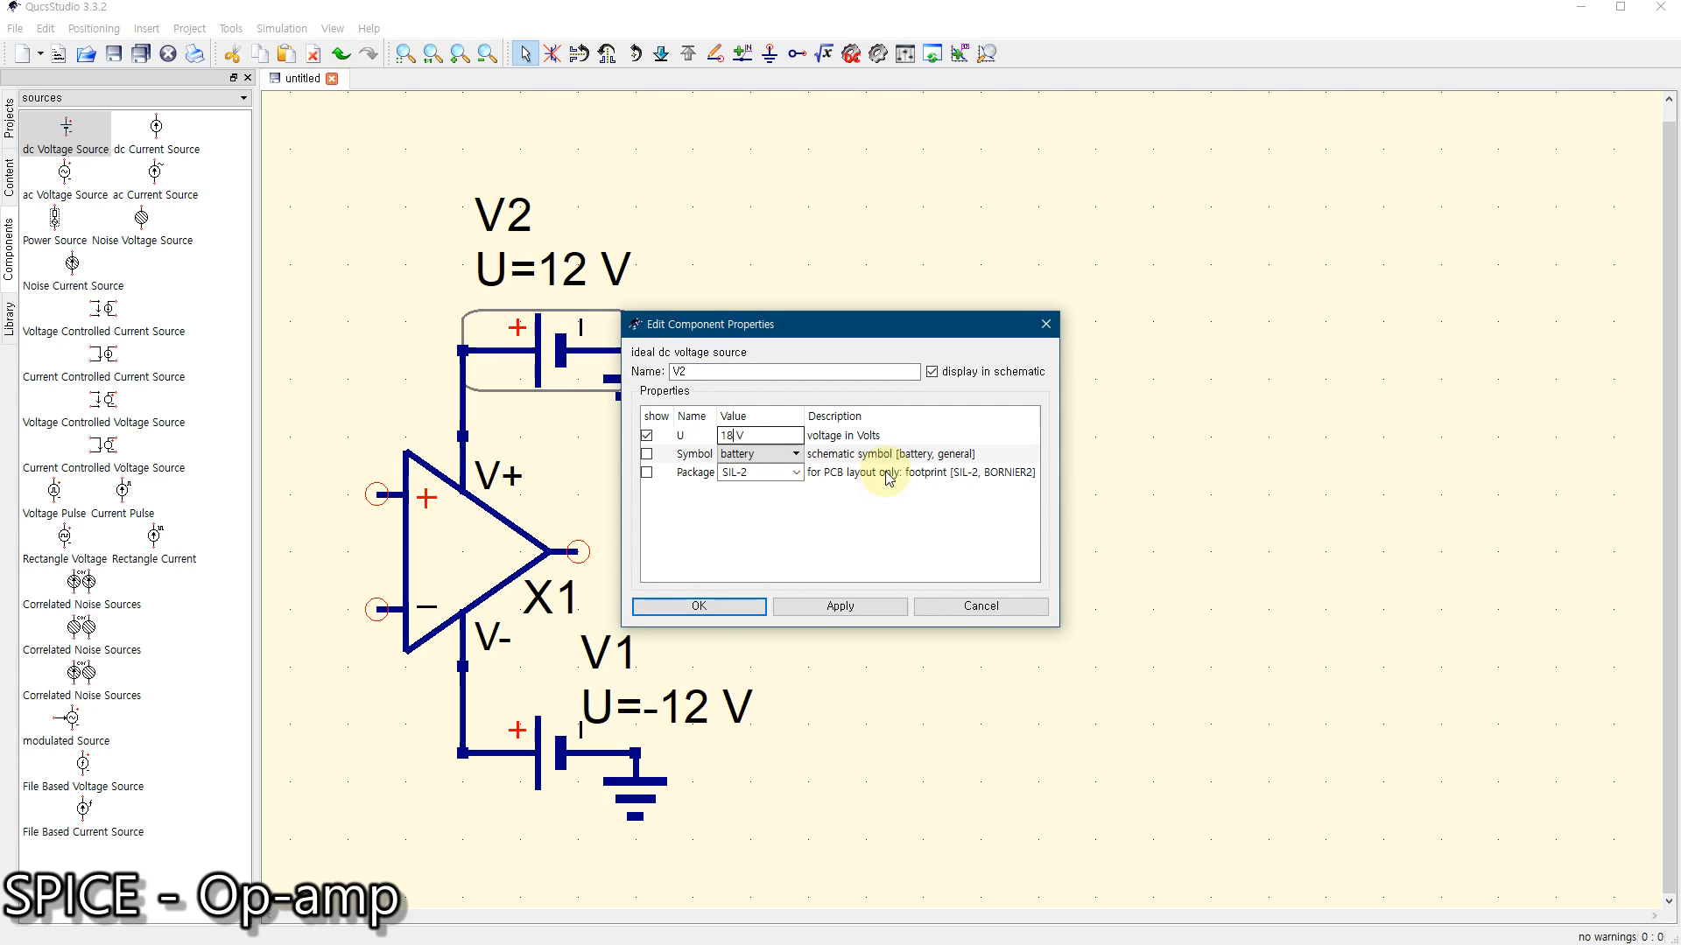
pyautogui.click(725, 606)
pyautogui.doubleClick(557, 753)
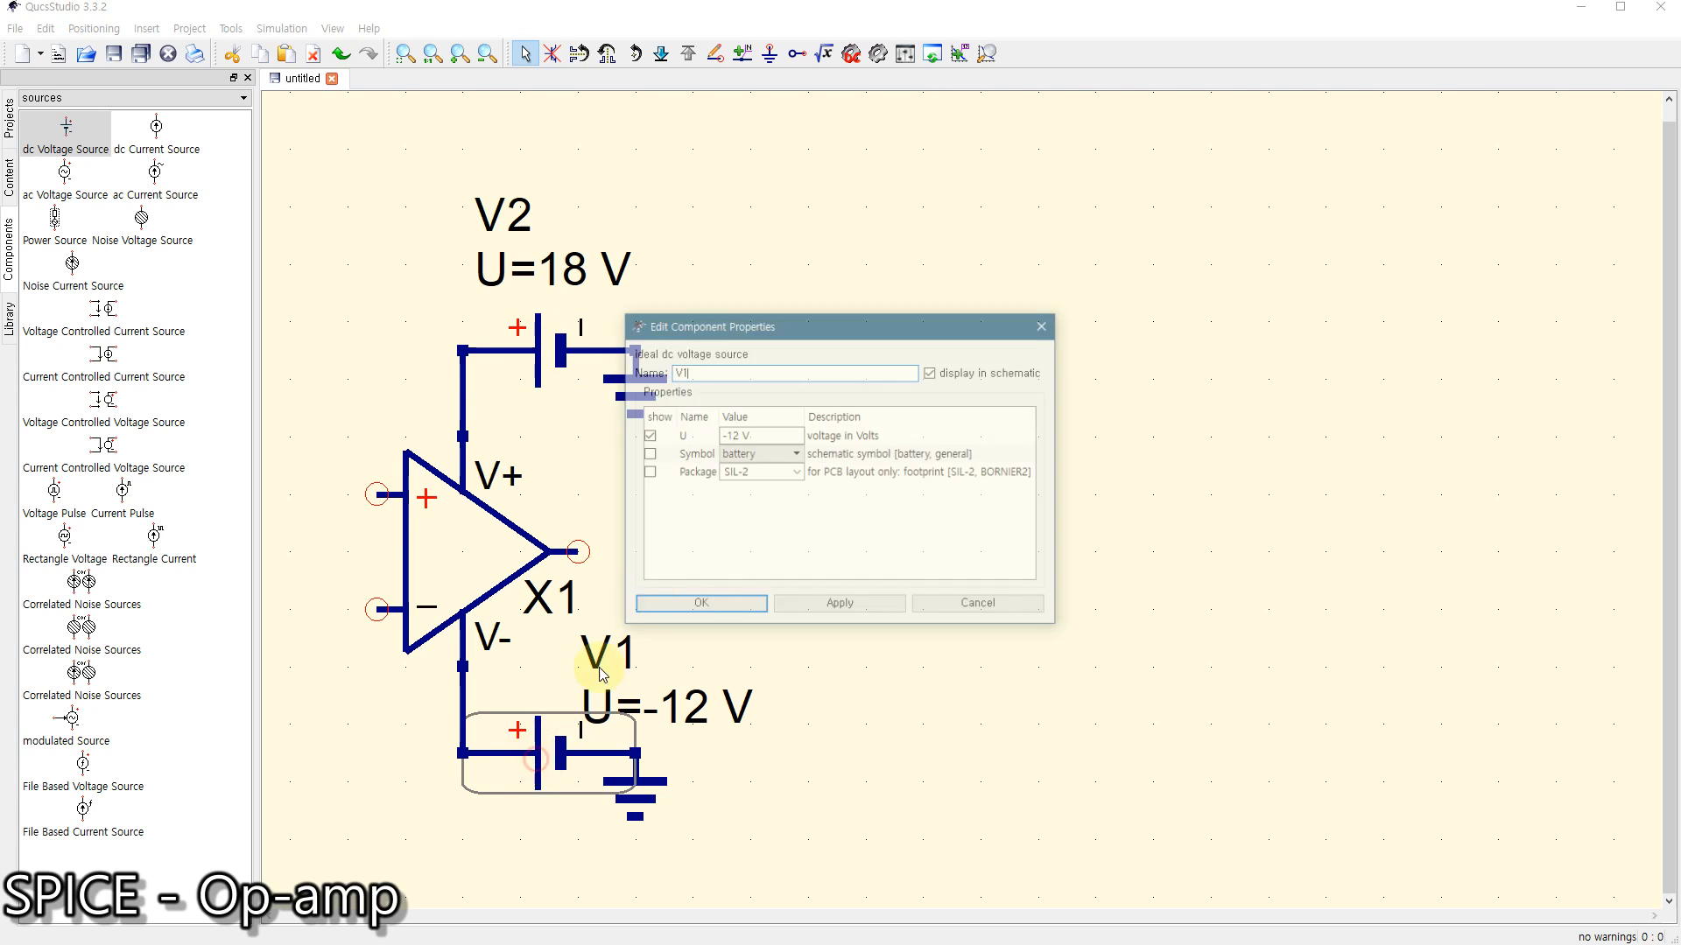
pyautogui.click(729, 434)
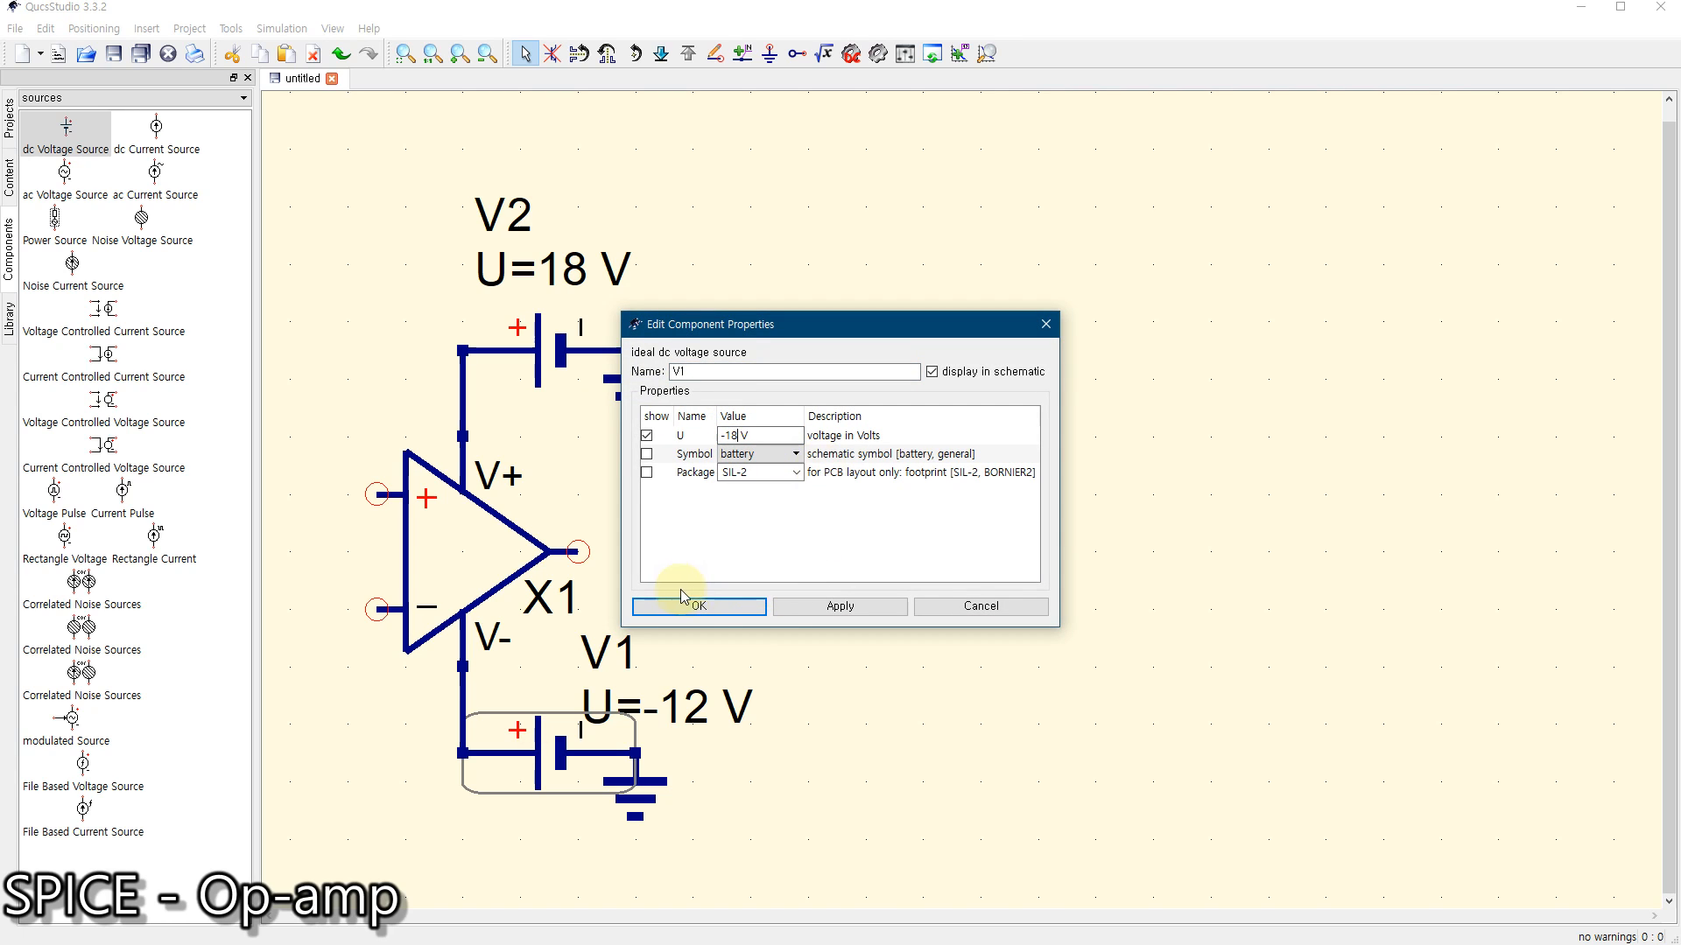
pyautogui.click(724, 604)
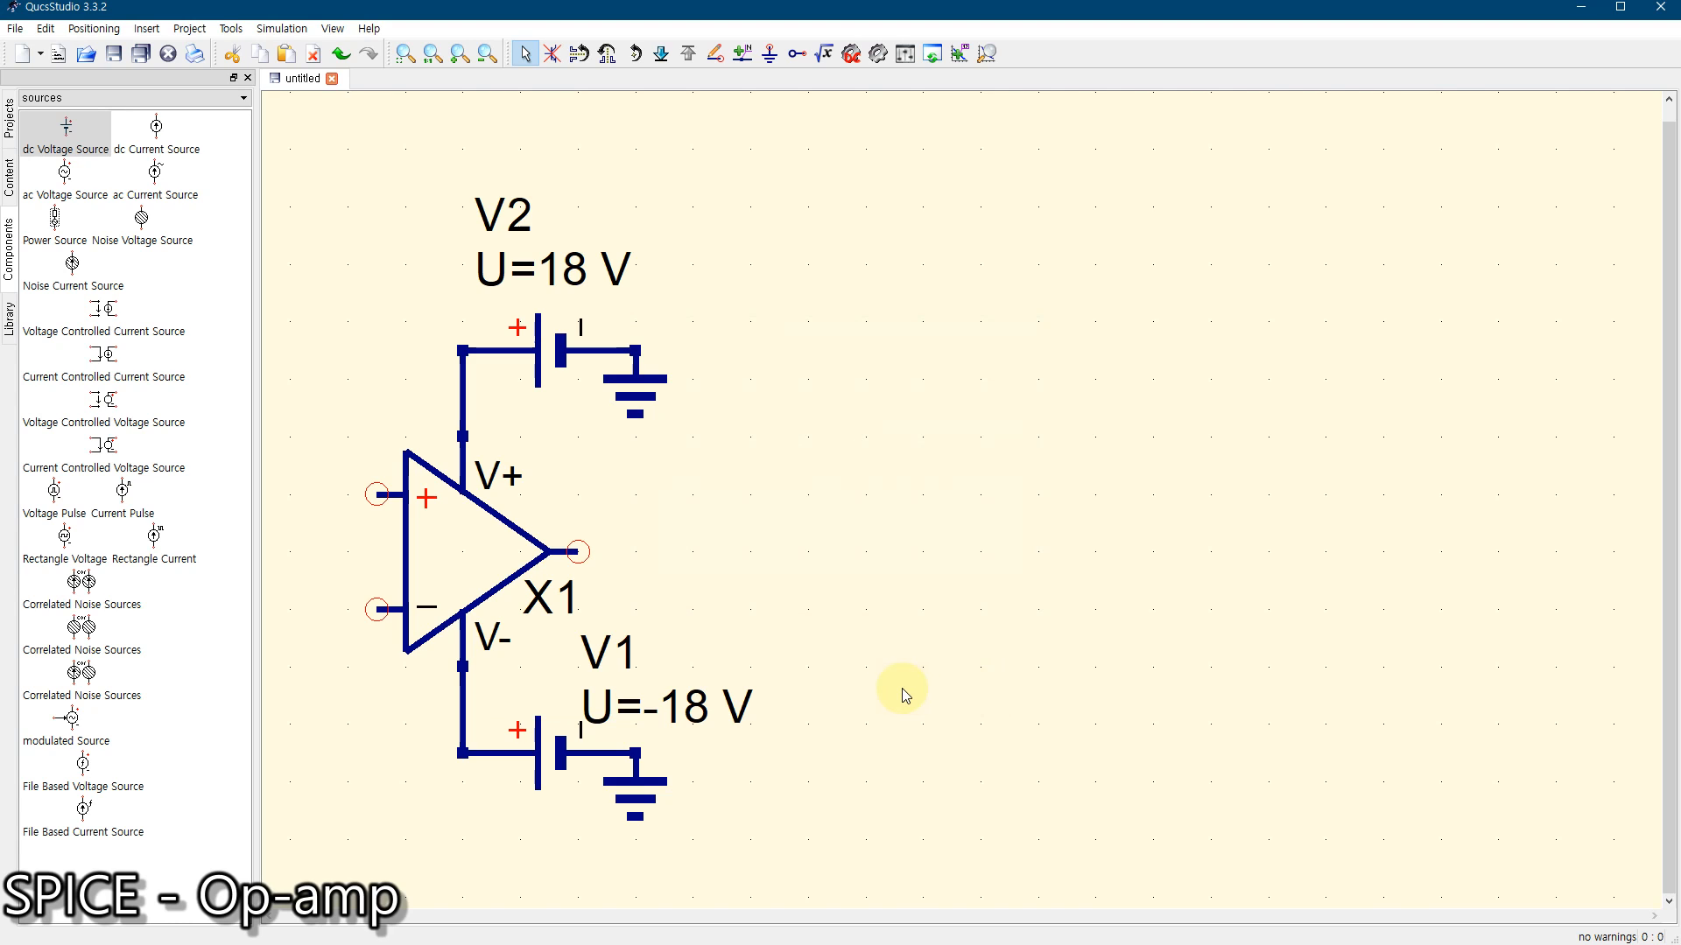
# Set source V2 back to 12 V and source V1 back to -12 V
pyautogui.doubleClick(563, 341)
pyautogui.click(725, 435)
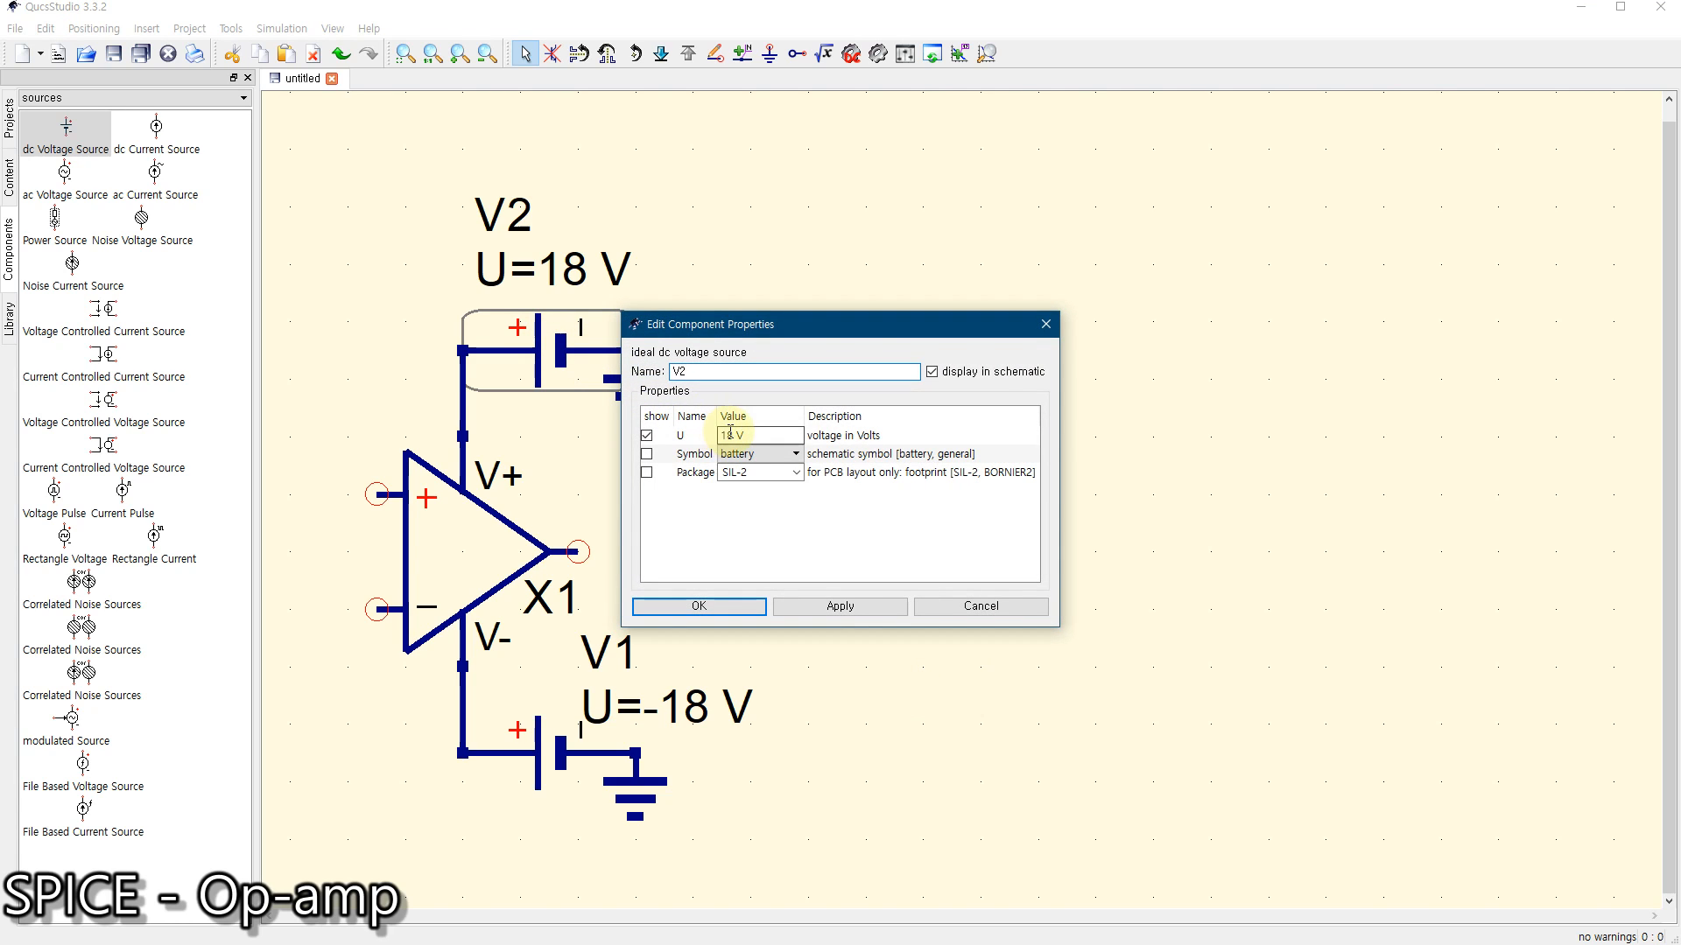
pyautogui.write('2')
pyautogui.press('Delete')
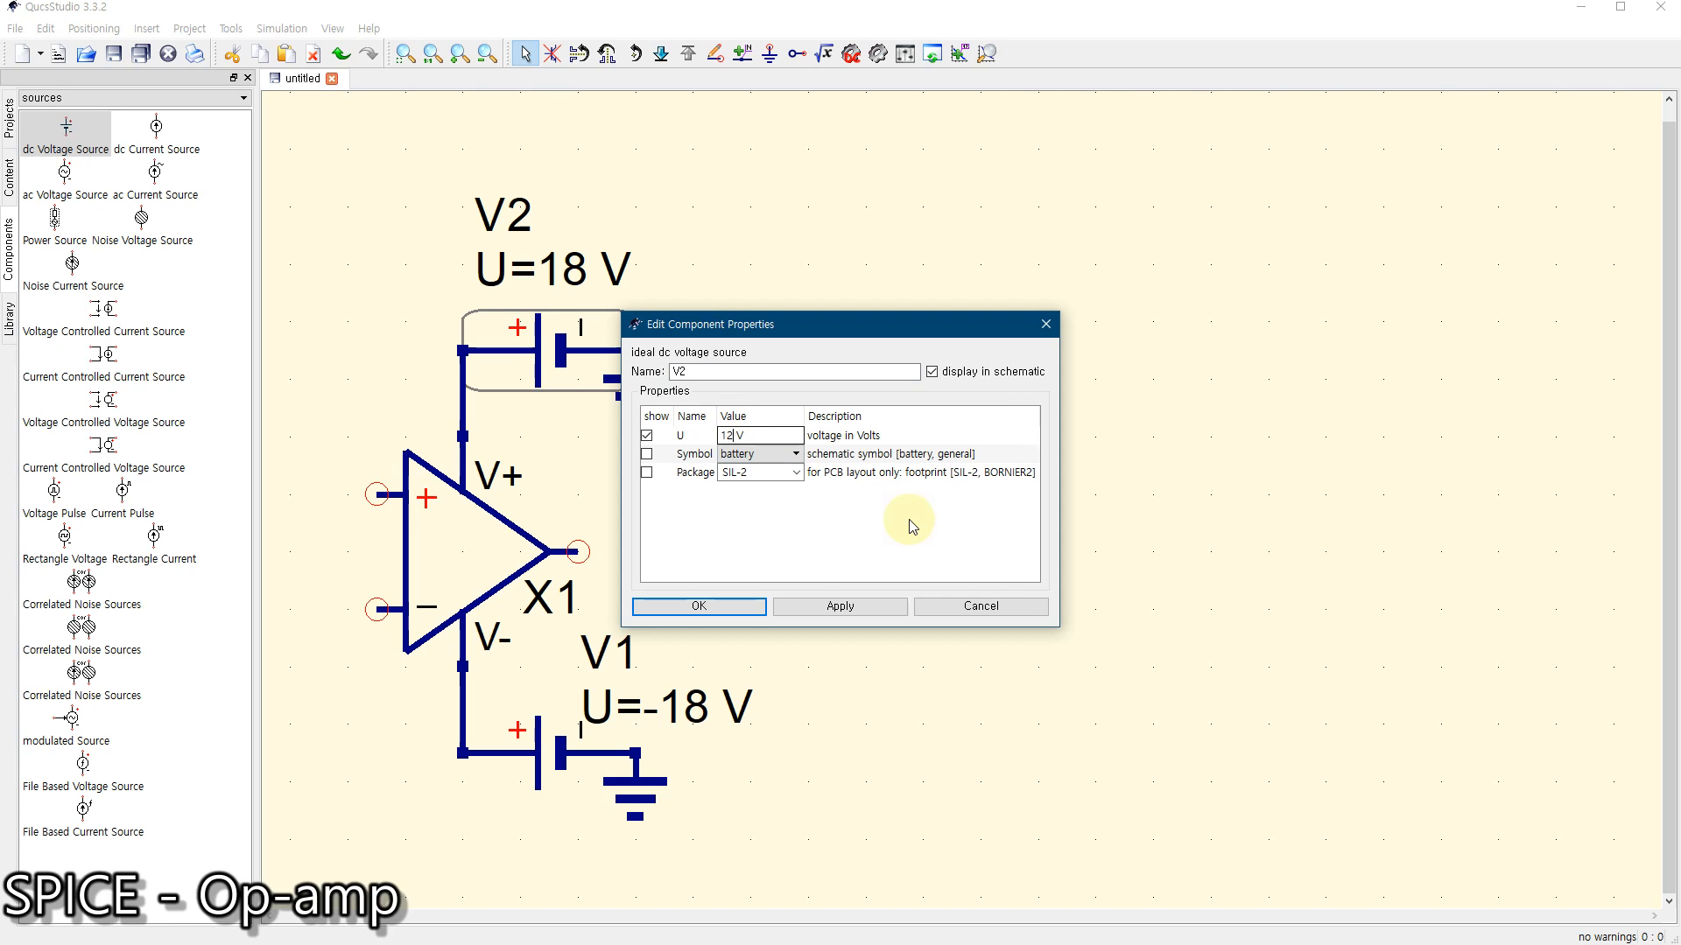
pyautogui.click(725, 616)
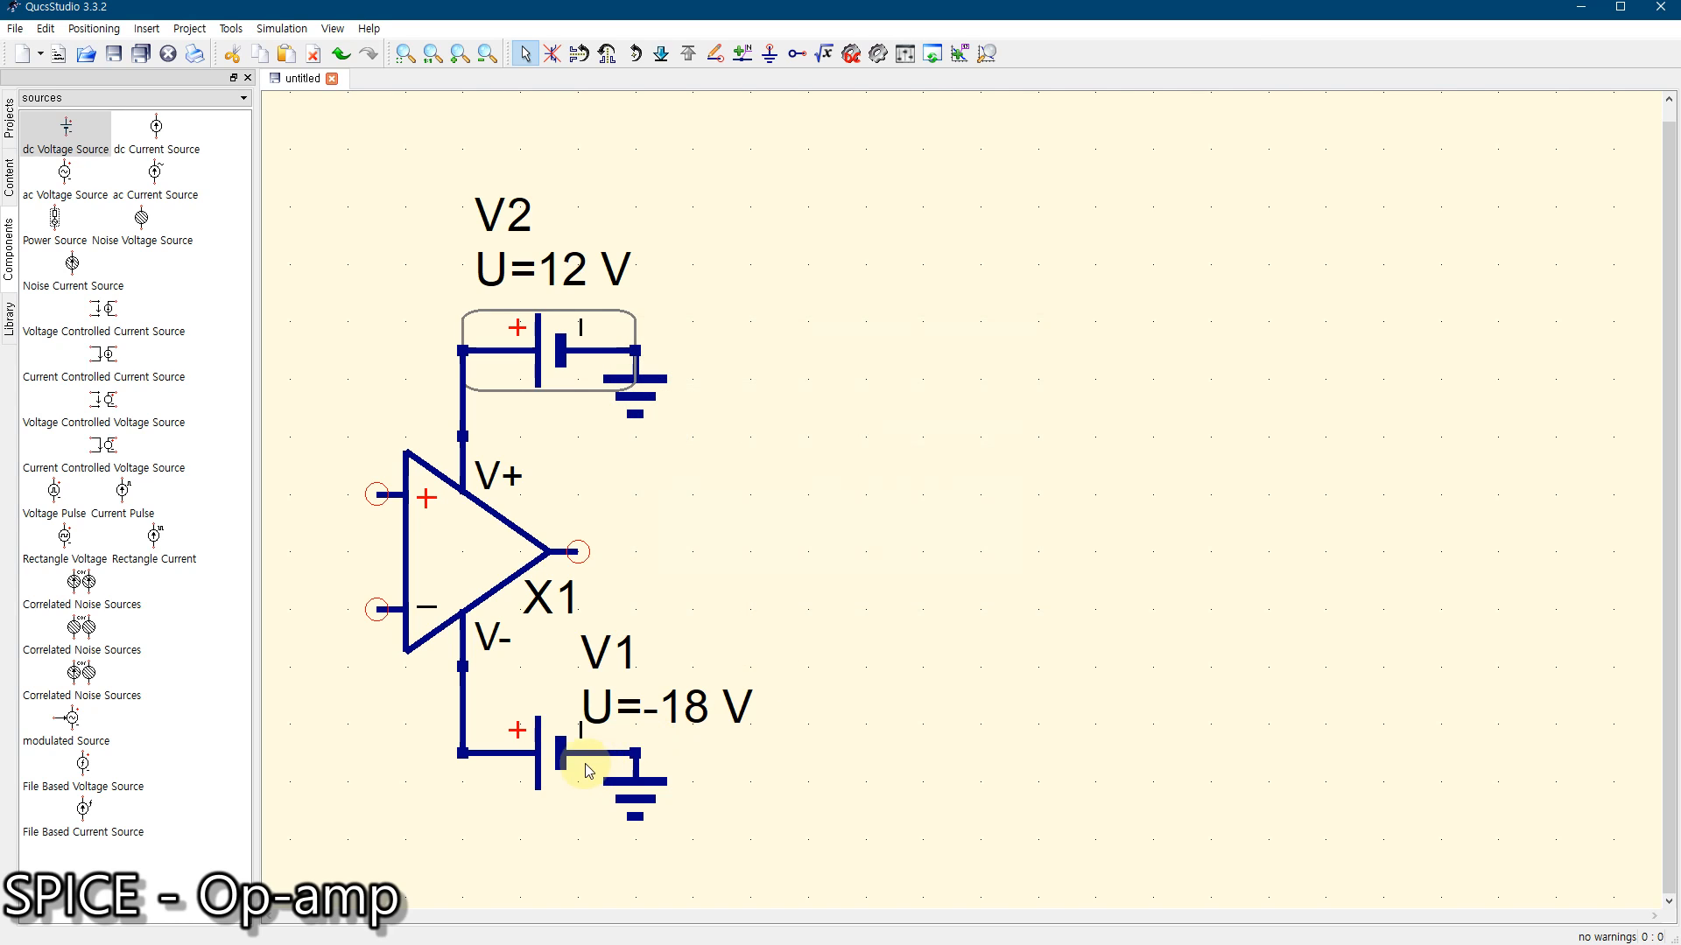
pyautogui.doubleClick(560, 753)
pyautogui.click(721, 440)
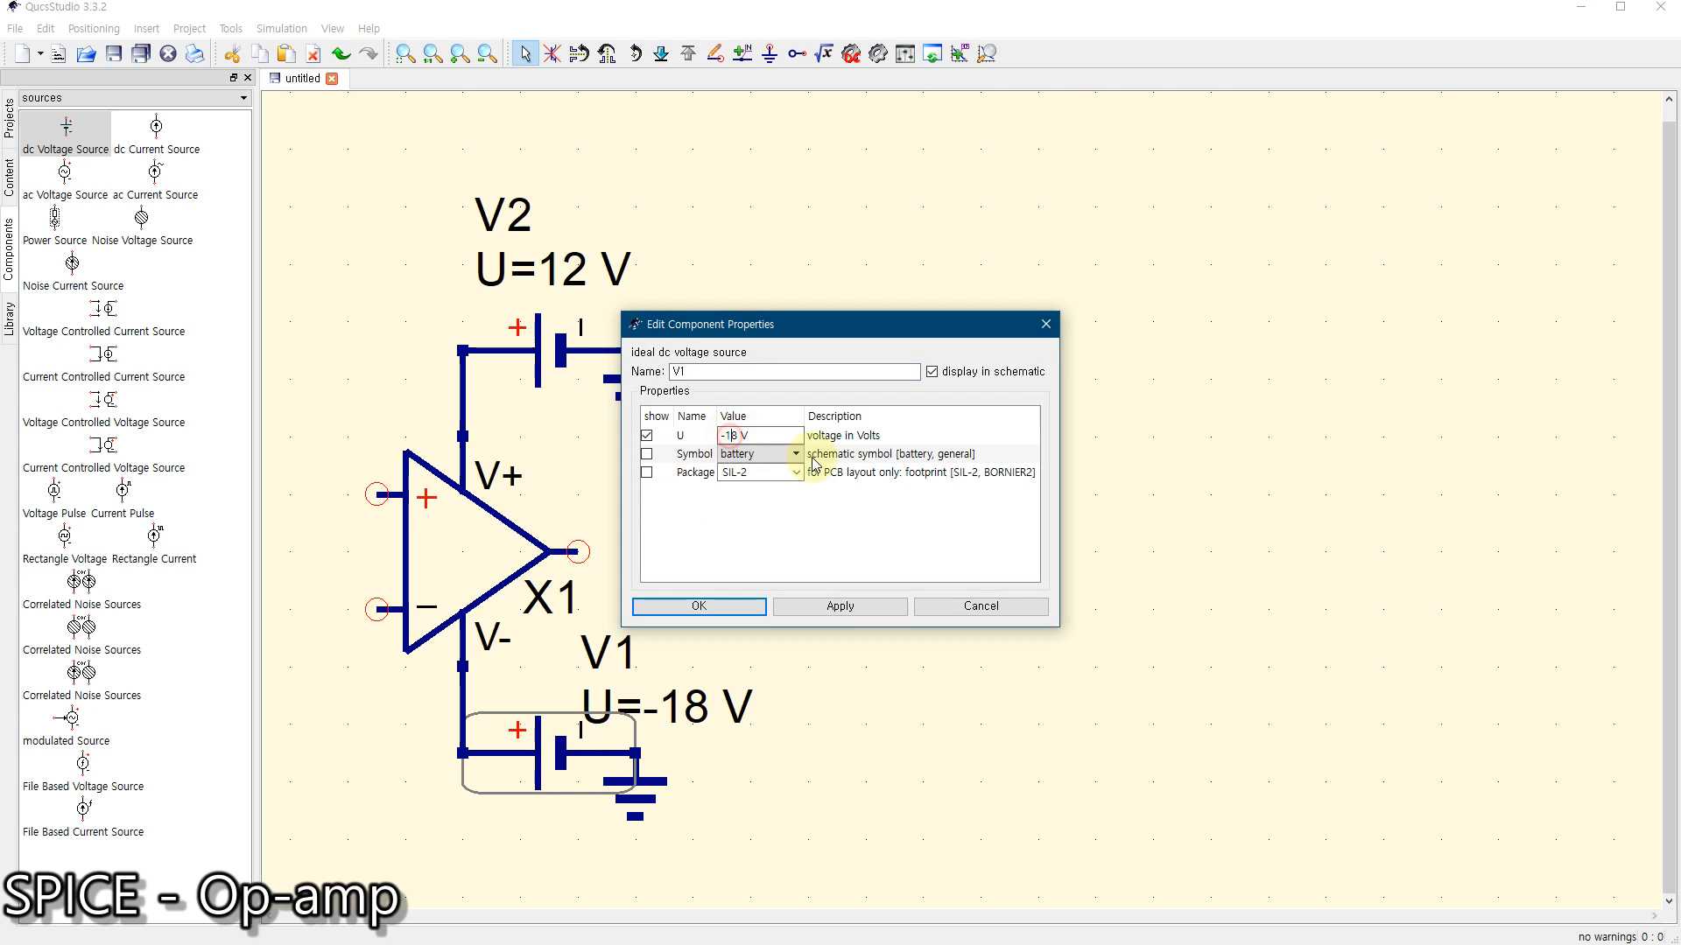
pyautogui.write('2')
pyautogui.click(658, 607)
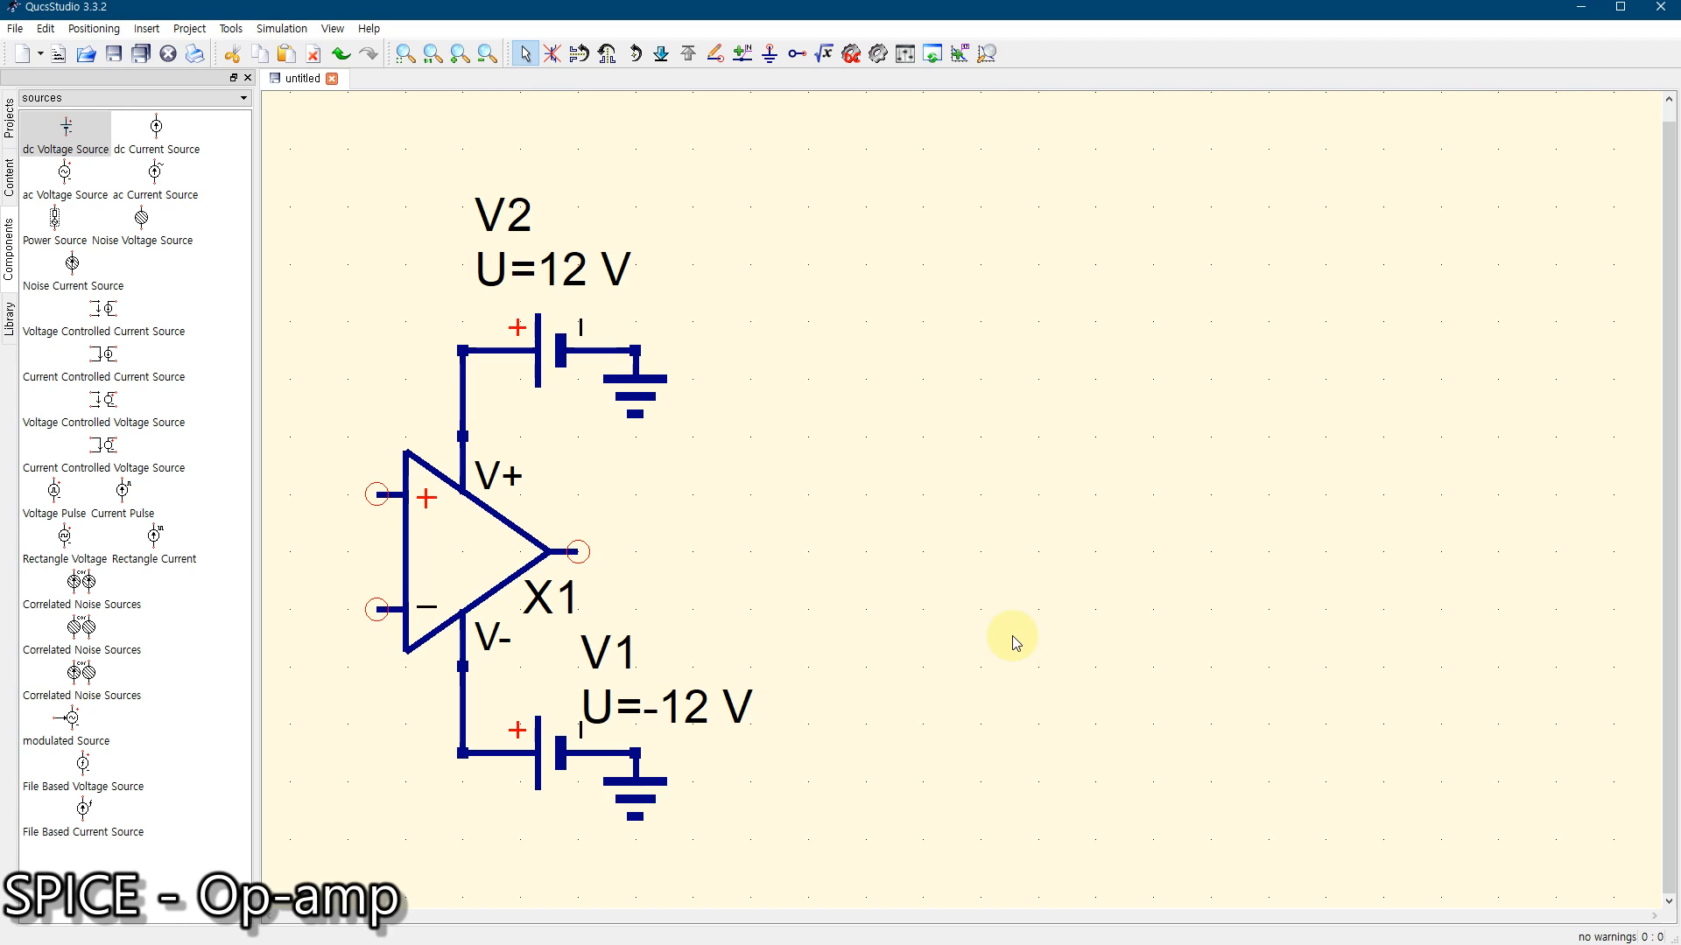
# Switch to Microsoft Whiteboard and handwrite the bracketed title "[Non-inverting Mode]" at the top of the blank board with the black pen
pyautogui.click(405, 55)
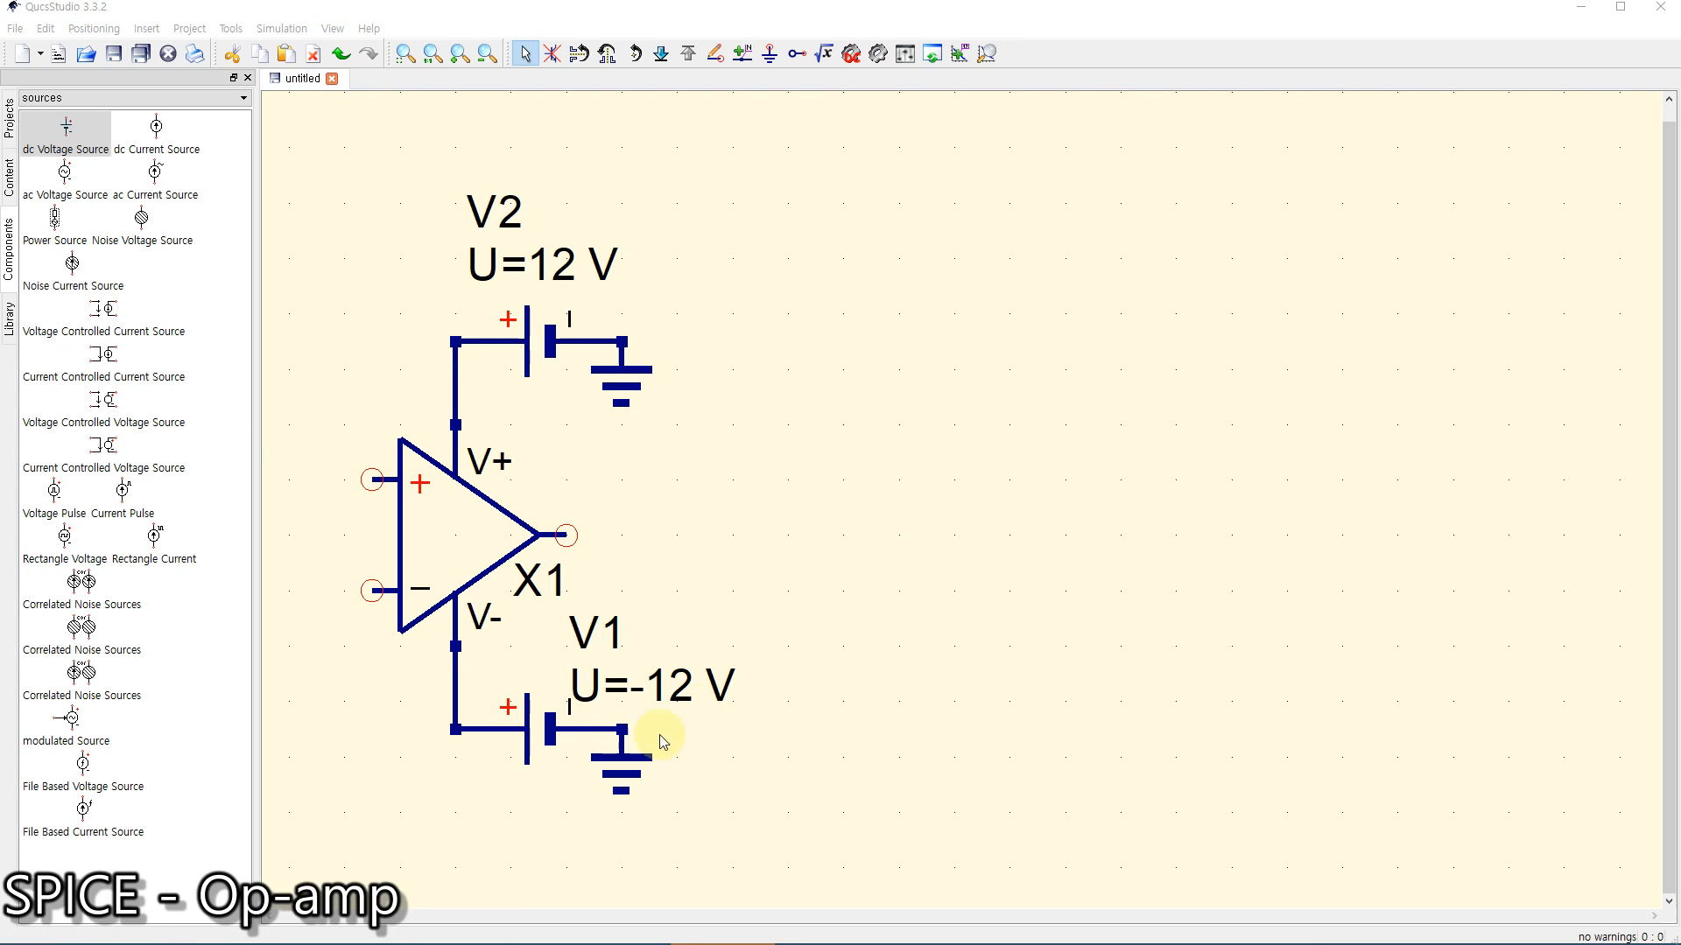
pyautogui.press('super')
pyautogui.click(1020, 933)
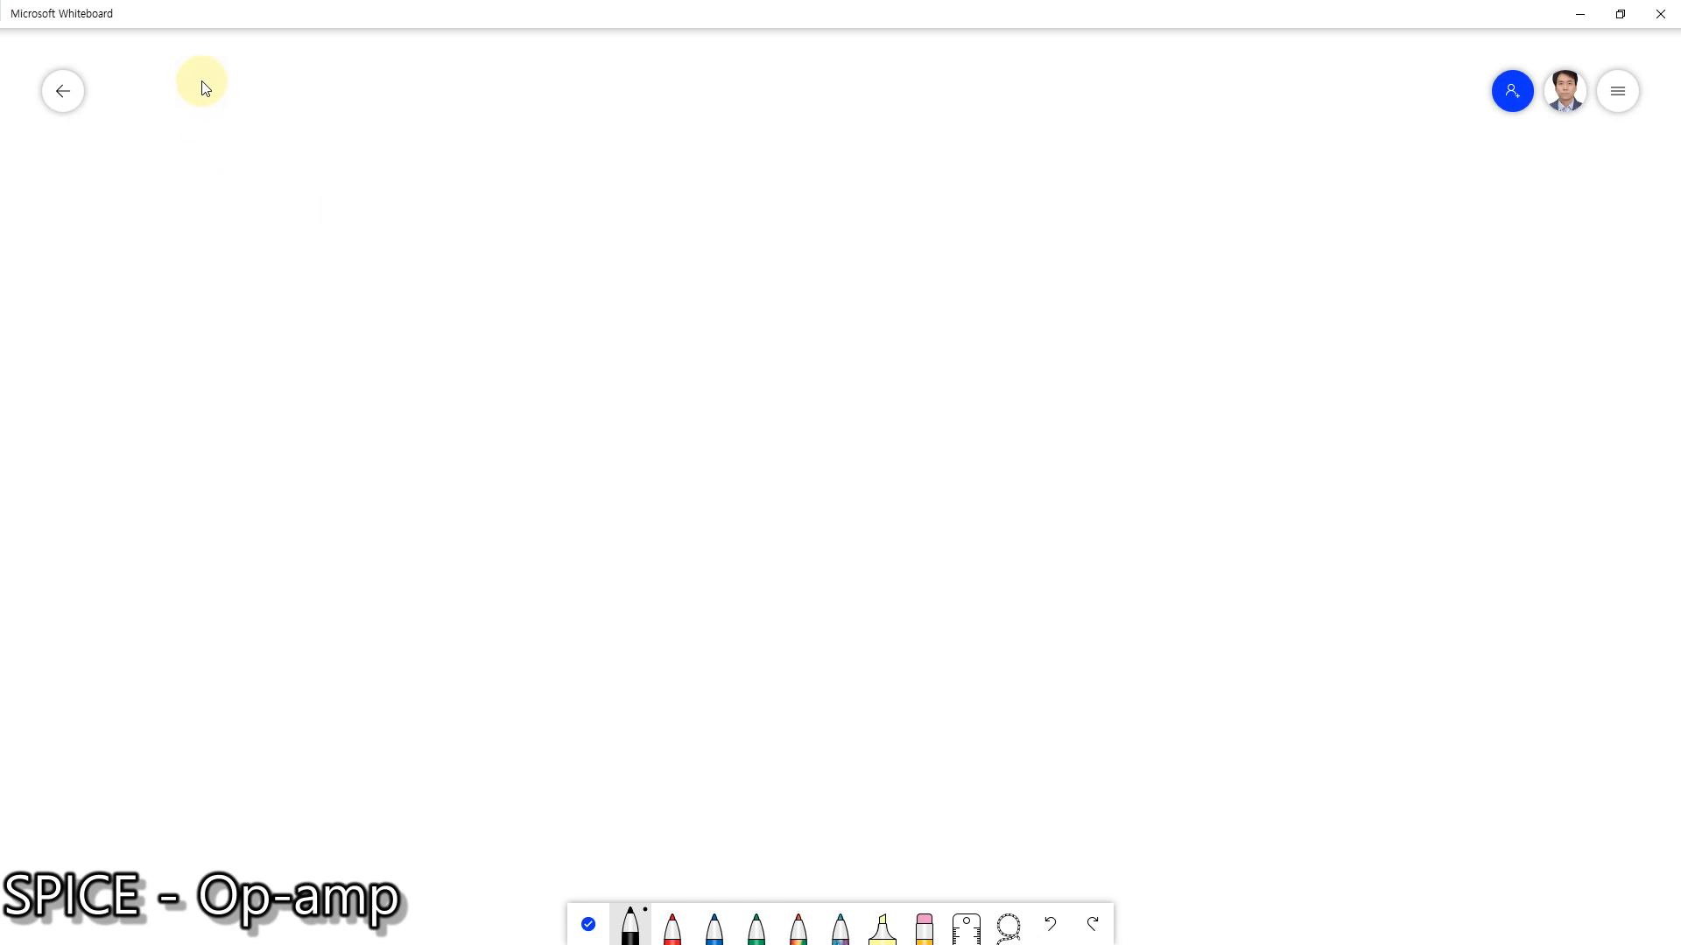
pyautogui.moveTo(179, 148)
pyautogui.mouseDown()
pyautogui.moveTo(198, 67)
pyautogui.moveTo(263, 68)
pyautogui.moveTo(274, 113)
pyautogui.moveTo(317, 133)
pyautogui.moveTo(395, 91)
pyautogui.mouseUp()
pyautogui.moveTo(387, 109)
pyautogui.mouseDown()
pyautogui.moveTo(382, 147)
pyautogui.moveTo(429, 136)
pyautogui.mouseUp()
pyautogui.moveTo(444, 104)
pyautogui.mouseDown()
pyautogui.moveTo(445, 133)
pyautogui.moveTo(574, 90)
pyautogui.moveTo(604, 140)
pyautogui.moveTo(649, 140)
pyautogui.mouseUp()
pyautogui.moveTo(706, 73)
pyautogui.mouseDown()
pyautogui.moveTo(687, 160)
pyautogui.moveTo(793, 131)
pyautogui.moveTo(866, 145)
pyautogui.mouseUp()
pyautogui.moveTo(911, 68)
pyautogui.mouseDown()
pyautogui.moveTo(927, 64)
pyautogui.moveTo(897, 173)
pyautogui.mouseUp()
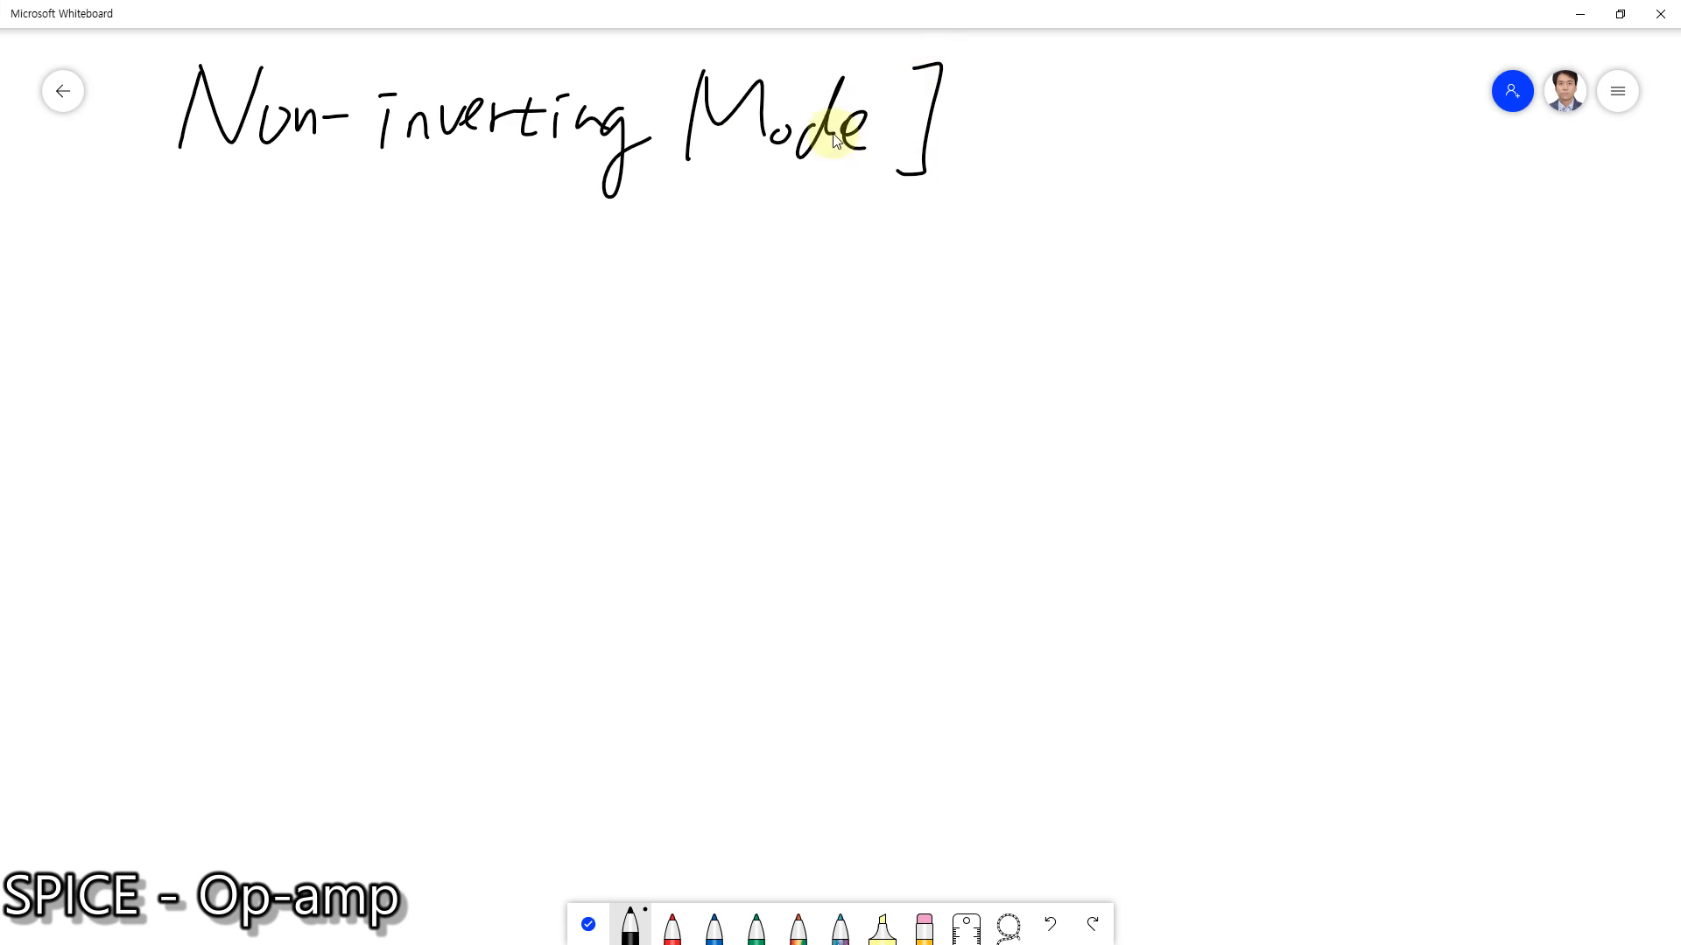
pyautogui.moveTo(175, 50); pyautogui.dragTo(178, 210)
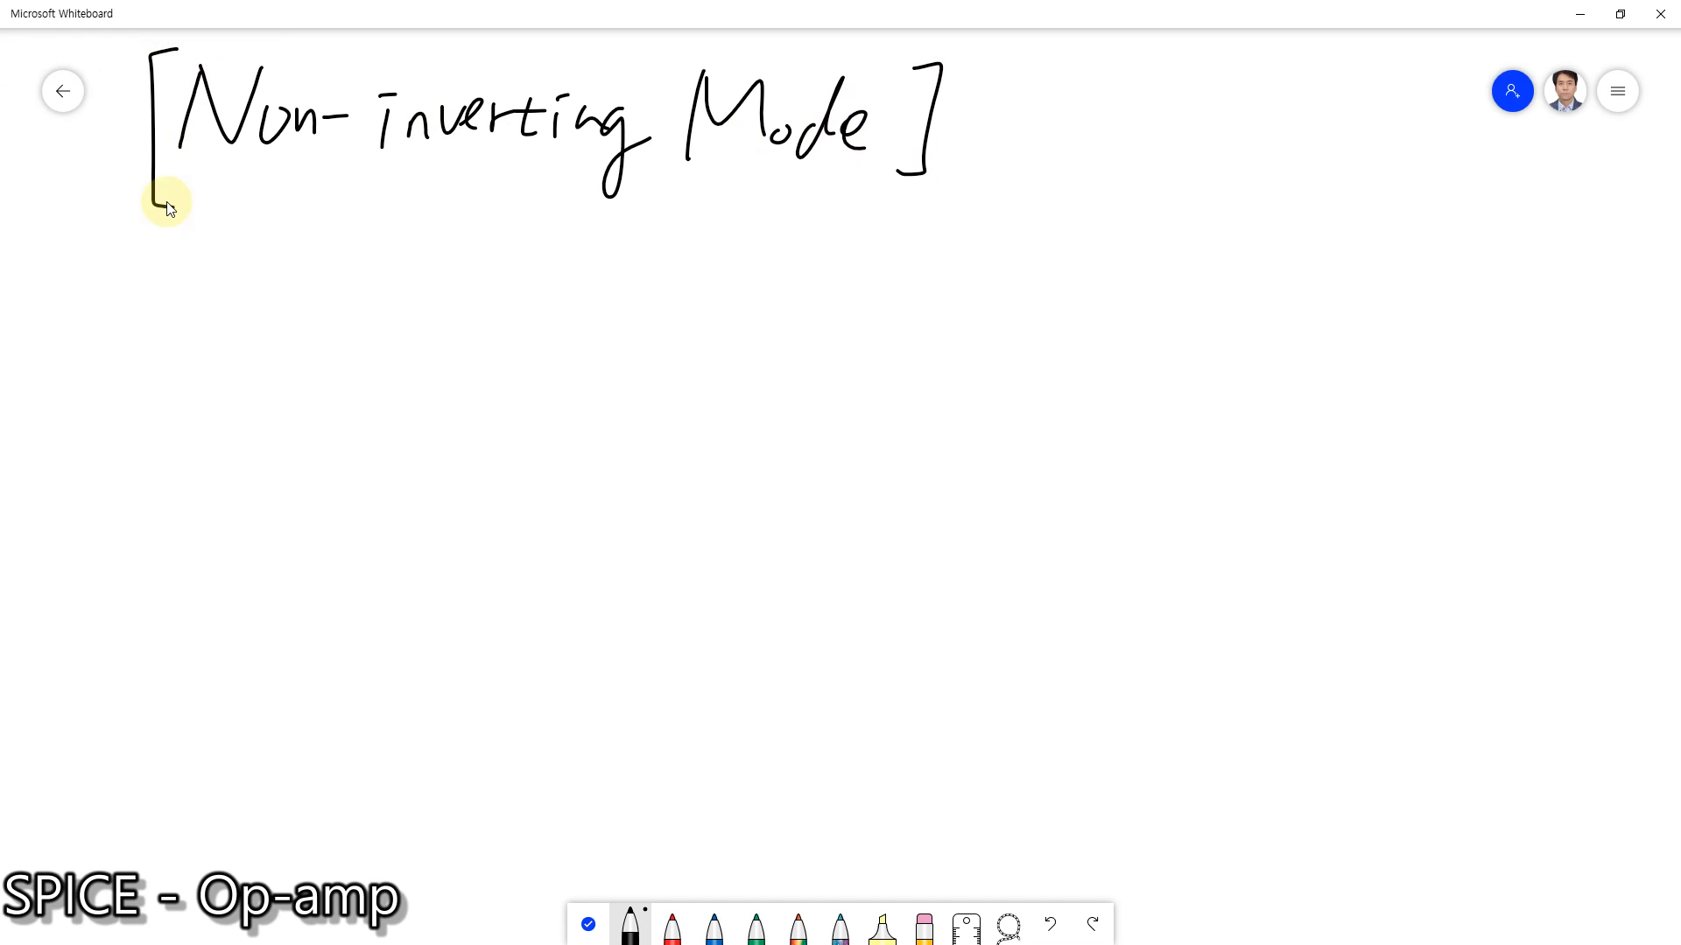
# Sketch an op-amp triangle below the title, with a + sign at the upper input and a - sign at the lower input
pyautogui.moveTo(433, 391); pyautogui.dragTo(427, 558)
pyautogui.moveTo(425, 359)
pyautogui.mouseDown()
pyautogui.moveTo(621, 487)
pyautogui.moveTo(451, 580)
pyautogui.mouseUp()
pyautogui.moveTo(450, 425); pyautogui.dragTo(473, 423)
pyautogui.moveTo(462, 413); pyautogui.dragTo(462, 450)
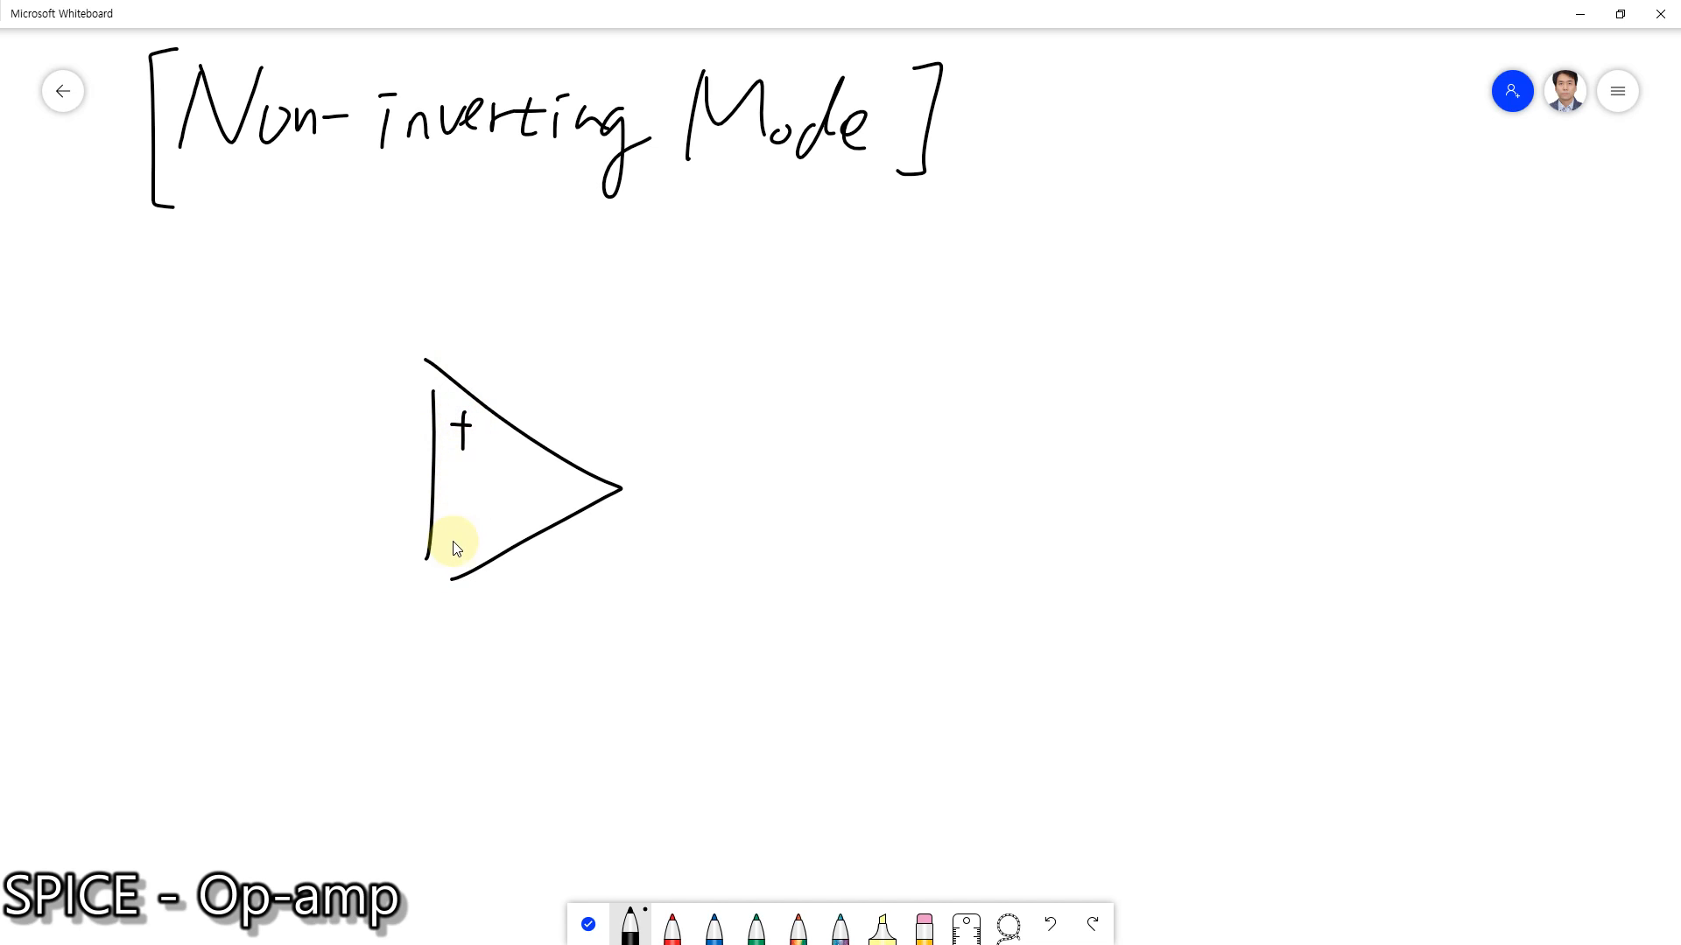
pyautogui.moveTo(450, 530); pyautogui.dragTo(480, 528)
# Sketch a series resistor into the + input and connect its other end to a grounded ac voltage source
pyautogui.moveTo(212, 419)
pyautogui.mouseDown()
pyautogui.moveTo(267, 423)
pyautogui.moveTo(320, 383)
pyautogui.moveTo(418, 407)
pyautogui.mouseUp()
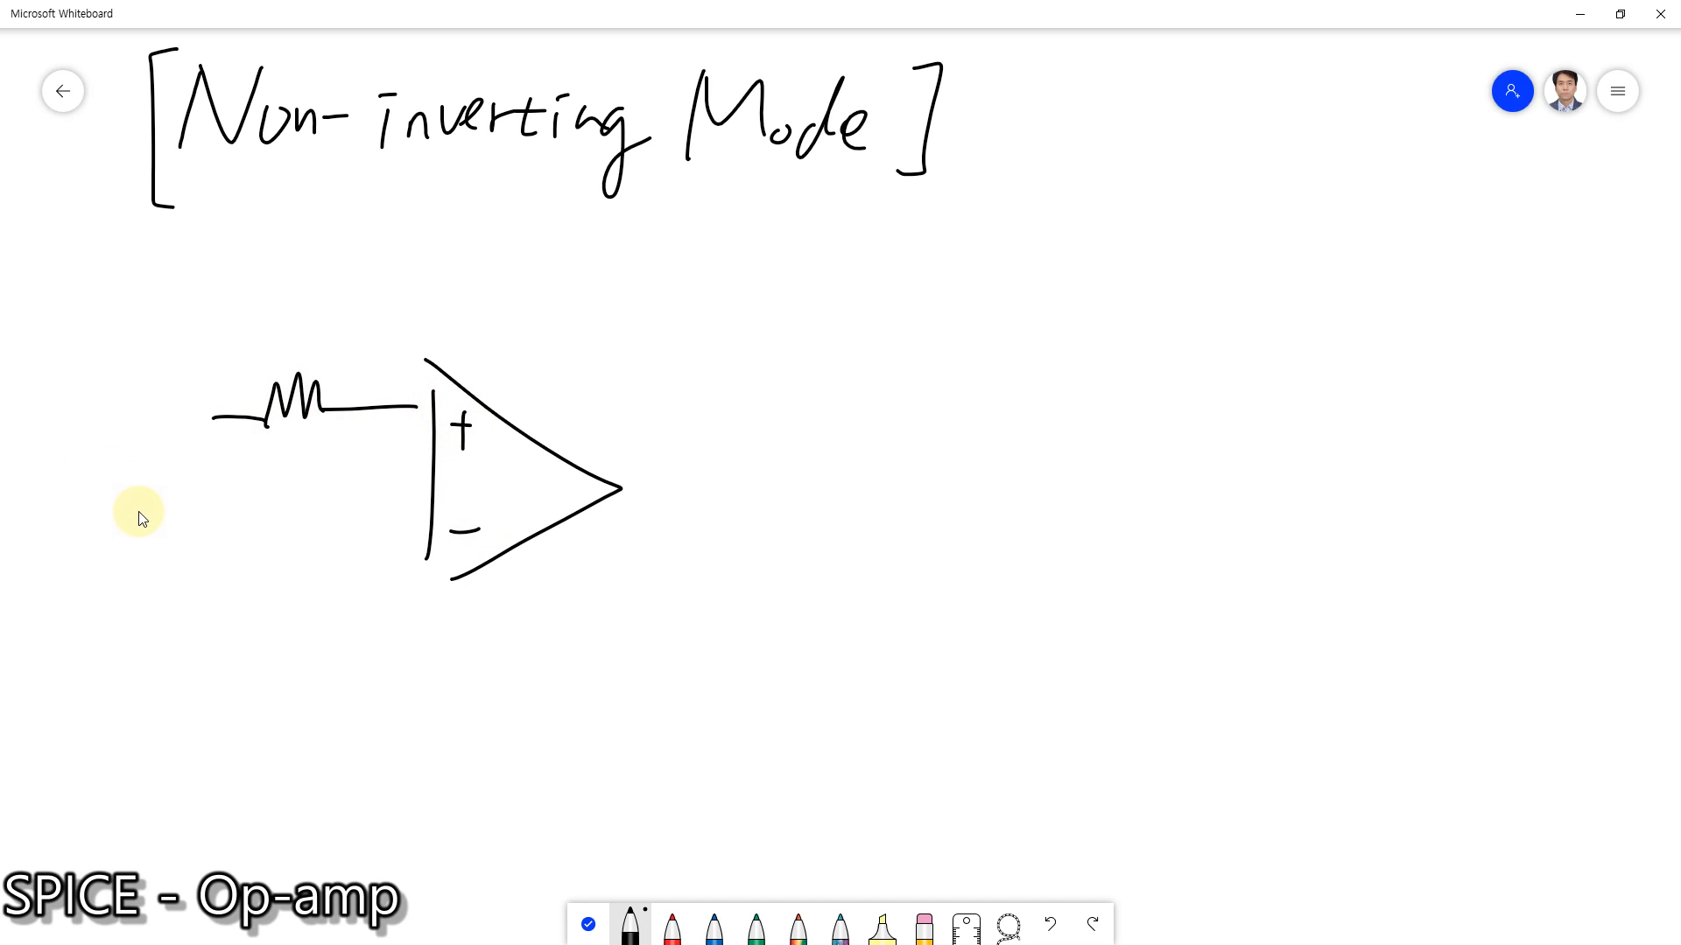
pyautogui.moveTo(124, 519); pyautogui.dragTo(123, 557)
pyautogui.moveTo(105, 561)
pyautogui.mouseDown()
pyautogui.moveTo(132, 557)
pyautogui.moveTo(113, 583)
pyautogui.mouseUp()
pyautogui.moveTo(128, 567); pyautogui.dragTo(123, 581)
pyautogui.moveTo(138, 569); pyautogui.dragTo(136, 580)
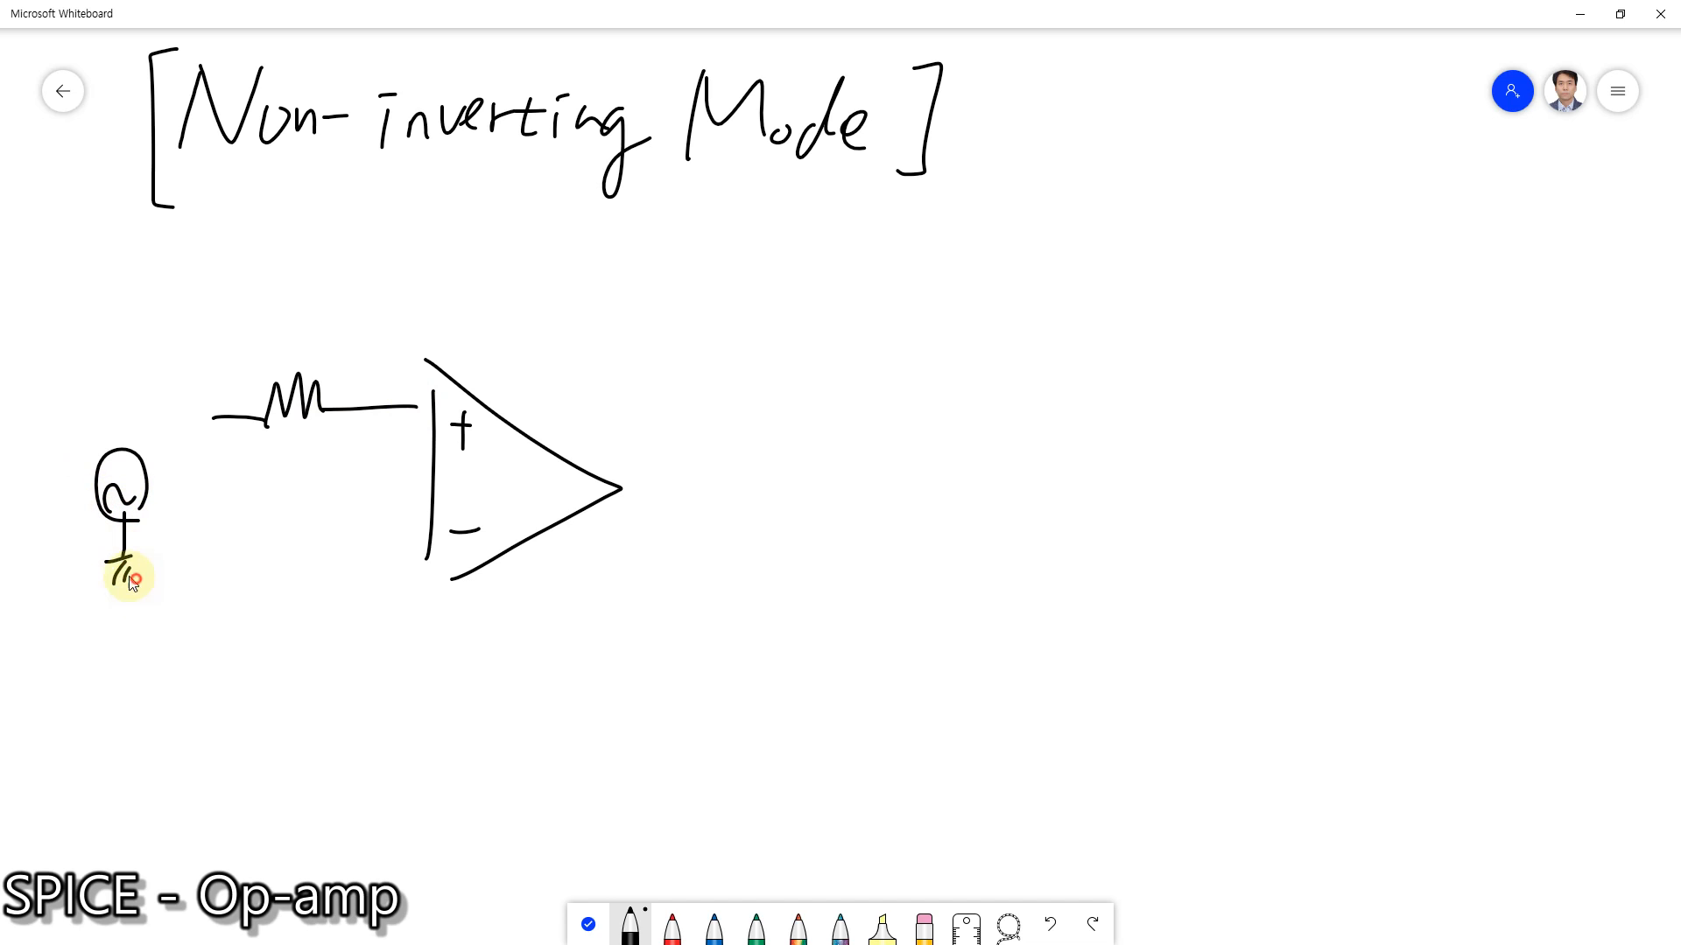
pyautogui.moveTo(118, 412)
pyautogui.mouseDown()
pyautogui.moveTo(119, 443)
pyautogui.moveTo(213, 409)
pyautogui.mouseUp()
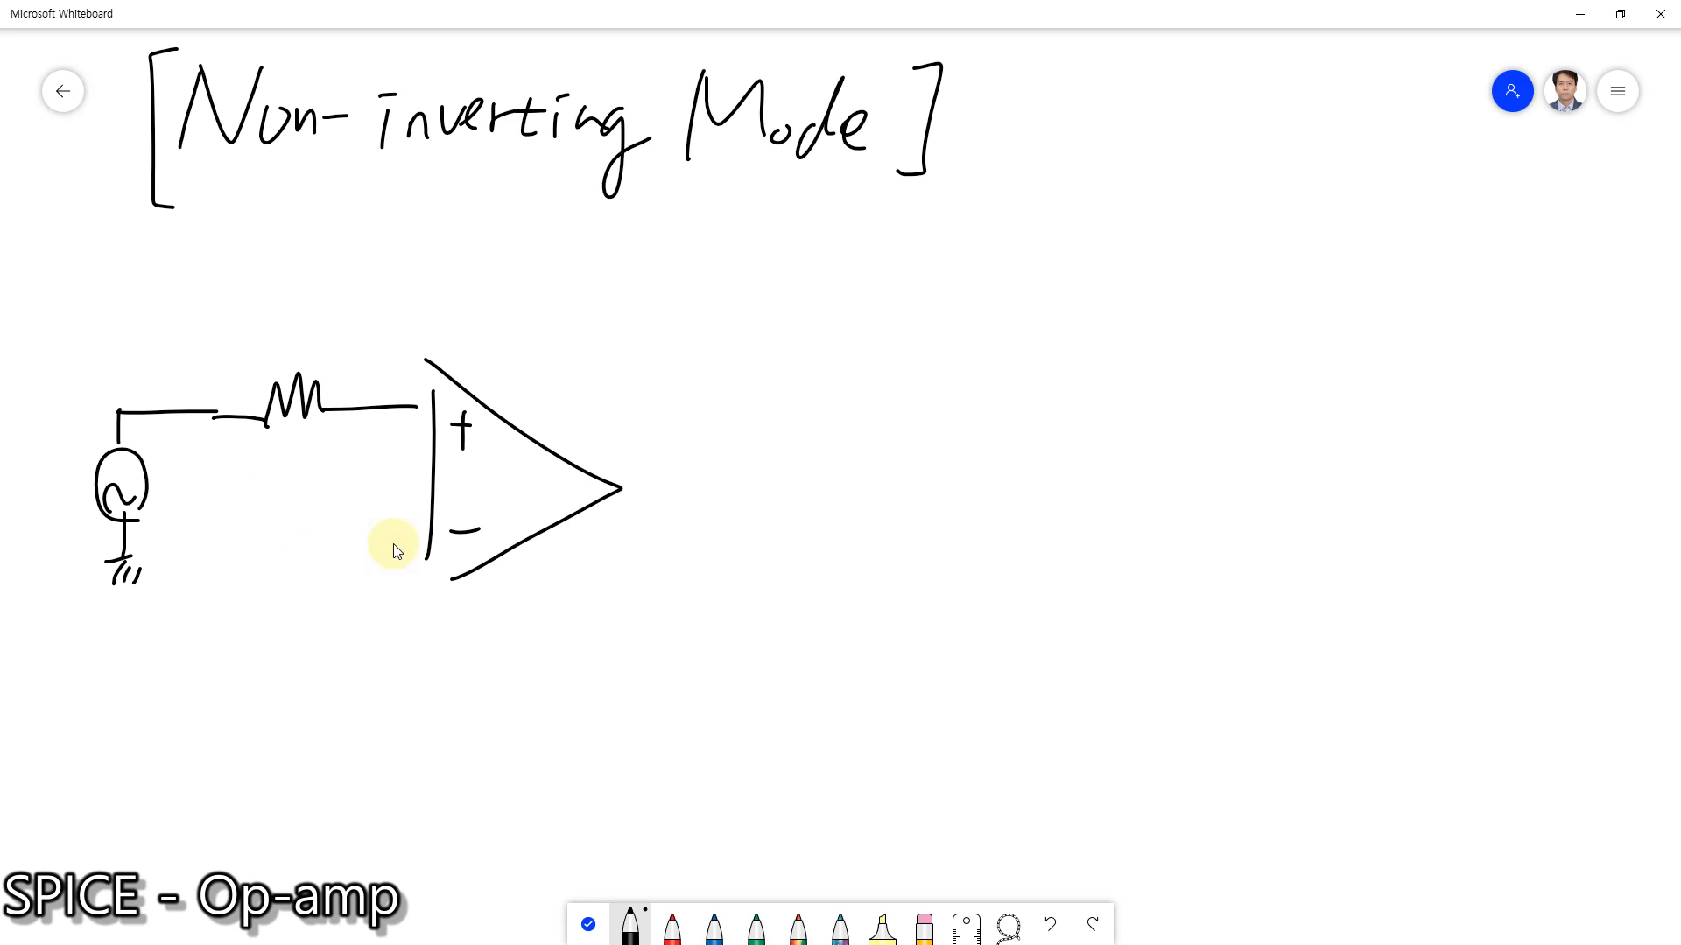
# Sketch a wire from the op-amp output through a vertical load resistor down to a ground symbol
pyautogui.moveTo(629, 480)
pyautogui.mouseDown()
pyautogui.moveTo(724, 481)
pyautogui.moveTo(718, 582)
pyautogui.moveTo(760, 587)
pyautogui.moveTo(722, 700)
pyautogui.moveTo(738, 714)
pyautogui.mouseUp()
pyautogui.moveTo(710, 736); pyautogui.dragTo(736, 718)
pyautogui.moveTo(741, 739); pyautogui.dragTo(748, 719)
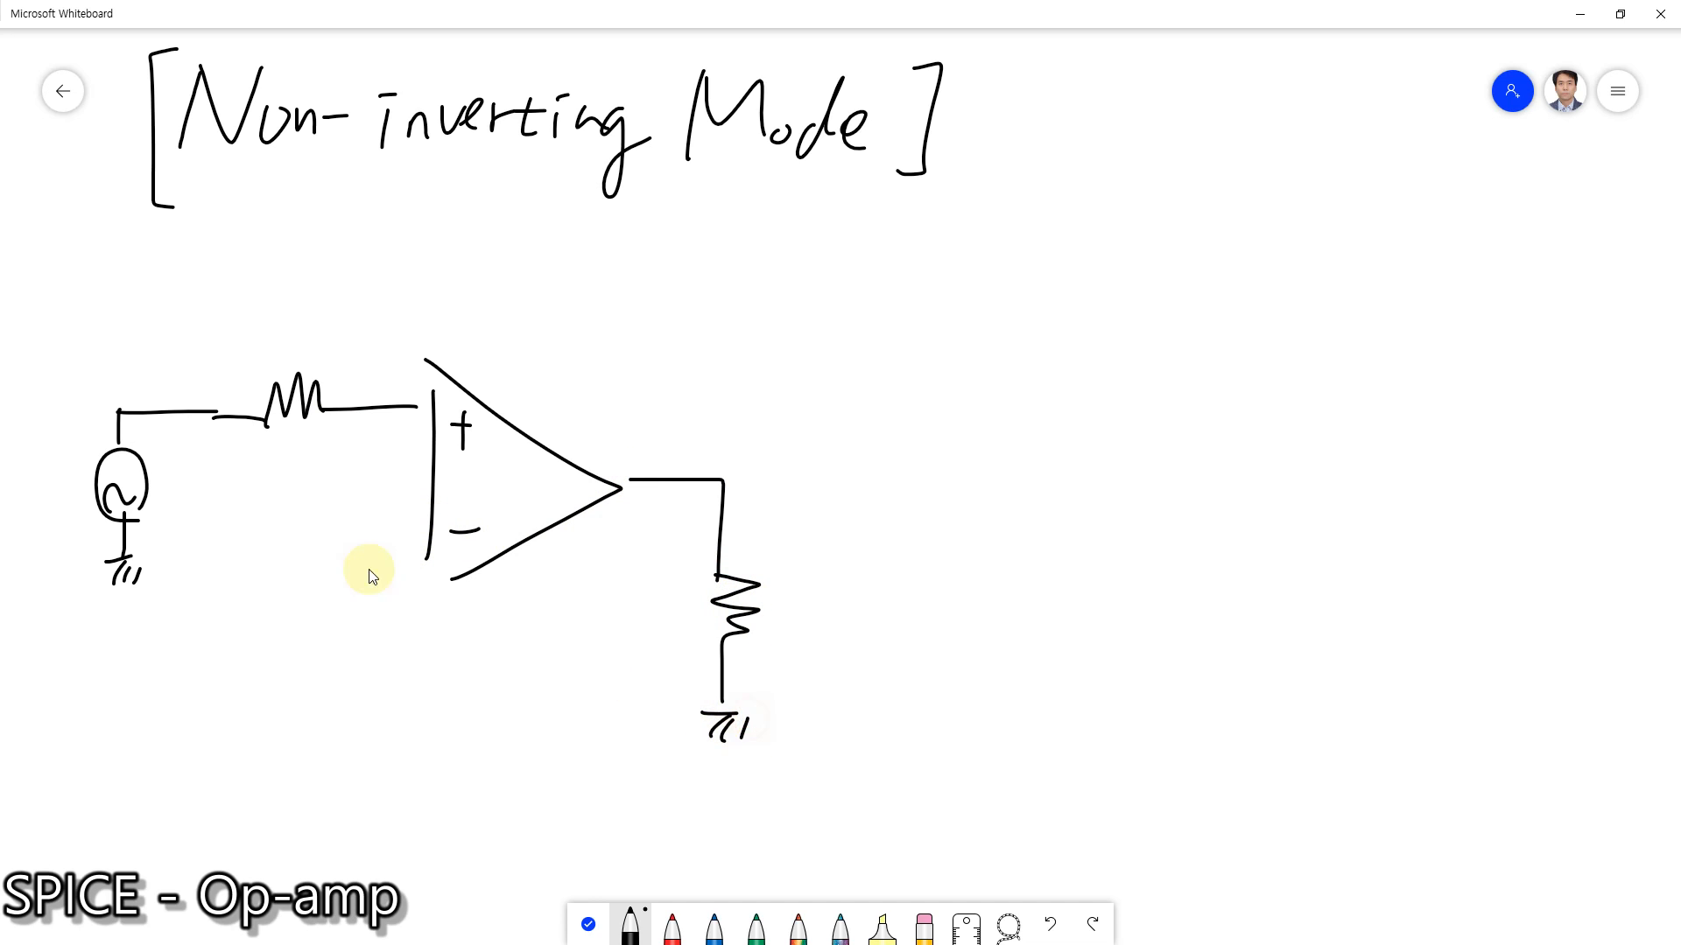
# Mark a node on the output wire and sketch a feedback line down from it with a horizontal resistor beneath the op-amp
pyautogui.click(658, 479)
pyautogui.moveTo(661, 482); pyautogui.dragTo(650, 642)
pyautogui.moveTo(388, 679)
pyautogui.mouseDown()
pyautogui.moveTo(472, 689)
pyautogui.moveTo(636, 666)
pyautogui.mouseUp()
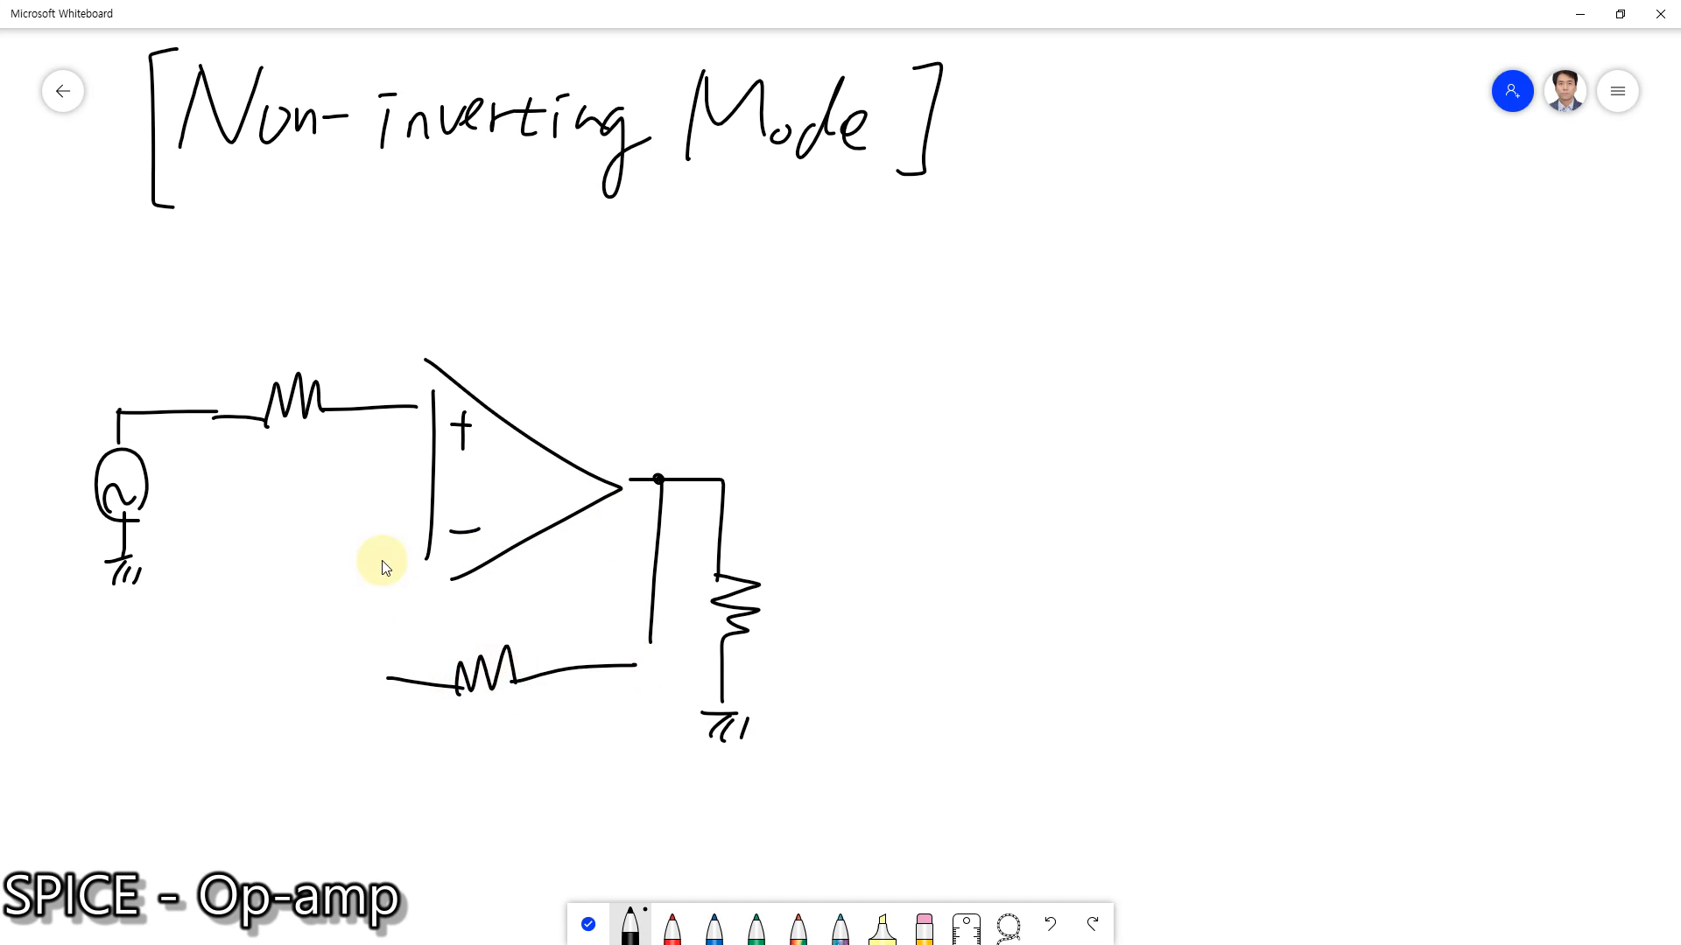
# Sketch a grounded resistor branch from the - input and join the feedback resistor's free end to that input wire
pyautogui.moveTo(417, 531)
pyautogui.mouseDown()
pyautogui.moveTo(210, 543)
pyautogui.moveTo(185, 623)
pyautogui.moveTo(214, 758)
pyautogui.moveTo(254, 754)
pyautogui.moveTo(210, 807)
pyautogui.mouseUp()
pyautogui.moveTo(230, 781); pyautogui.dragTo(235, 797)
pyautogui.moveTo(245, 778); pyautogui.dragTo(247, 799)
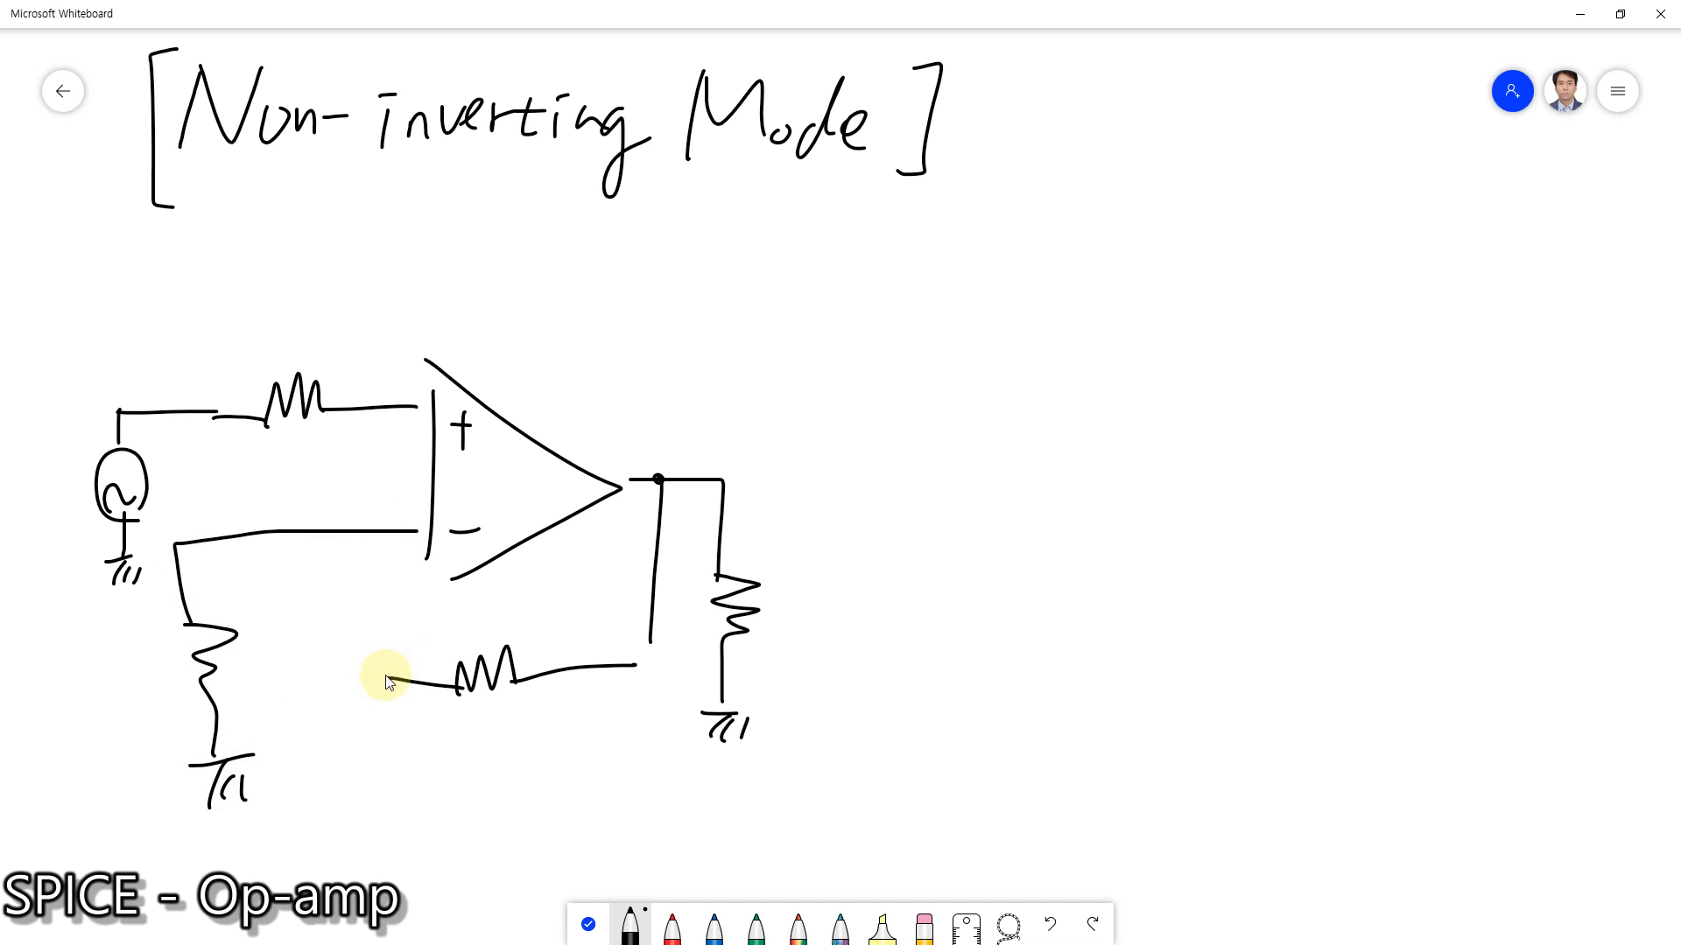
pyautogui.moveTo(388, 680); pyautogui.dragTo(352, 534)
# Label the grounded input resistor R1, the feedback resistor R2, the load resistor RL and the source resistor Rs
pyautogui.moveTo(112, 649)
pyautogui.mouseDown()
pyautogui.moveTo(114, 716)
pyautogui.moveTo(138, 699)
pyautogui.moveTo(147, 713)
pyautogui.mouseUp()
pyautogui.moveTo(467, 714)
pyautogui.mouseDown()
pyautogui.moveTo(468, 760)
pyautogui.moveTo(517, 751)
pyautogui.mouseUp()
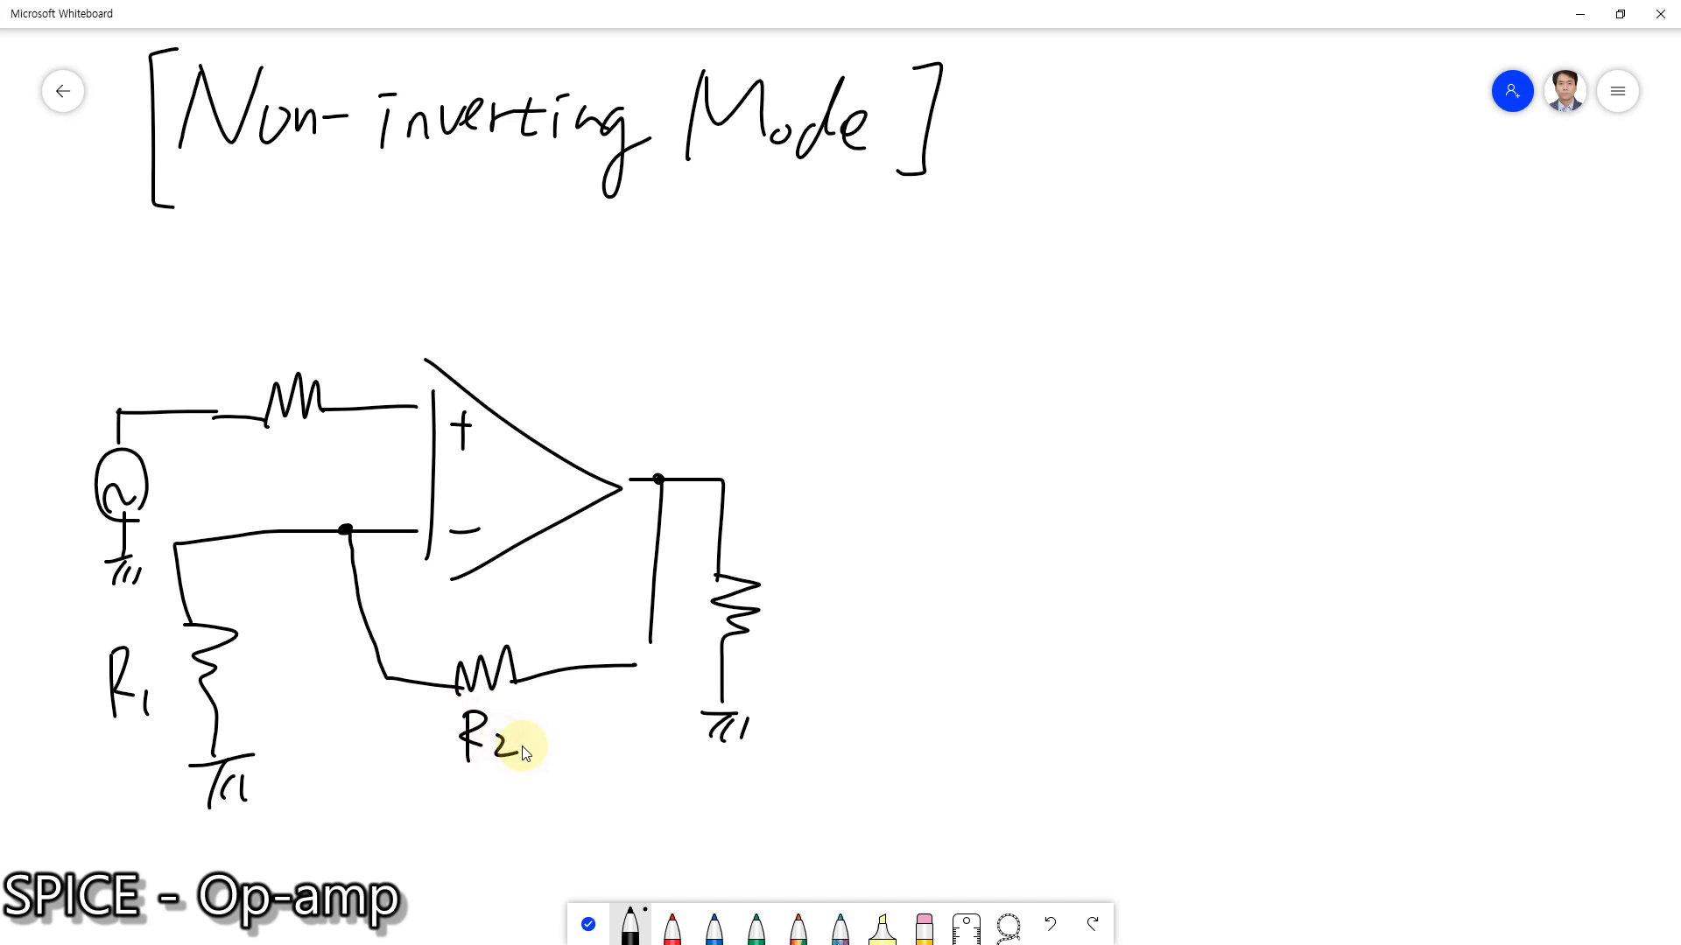
pyautogui.moveTo(780, 645)
pyautogui.mouseDown()
pyautogui.moveTo(780, 574)
pyautogui.moveTo(807, 632)
pyautogui.moveTo(844, 627)
pyautogui.mouseUp()
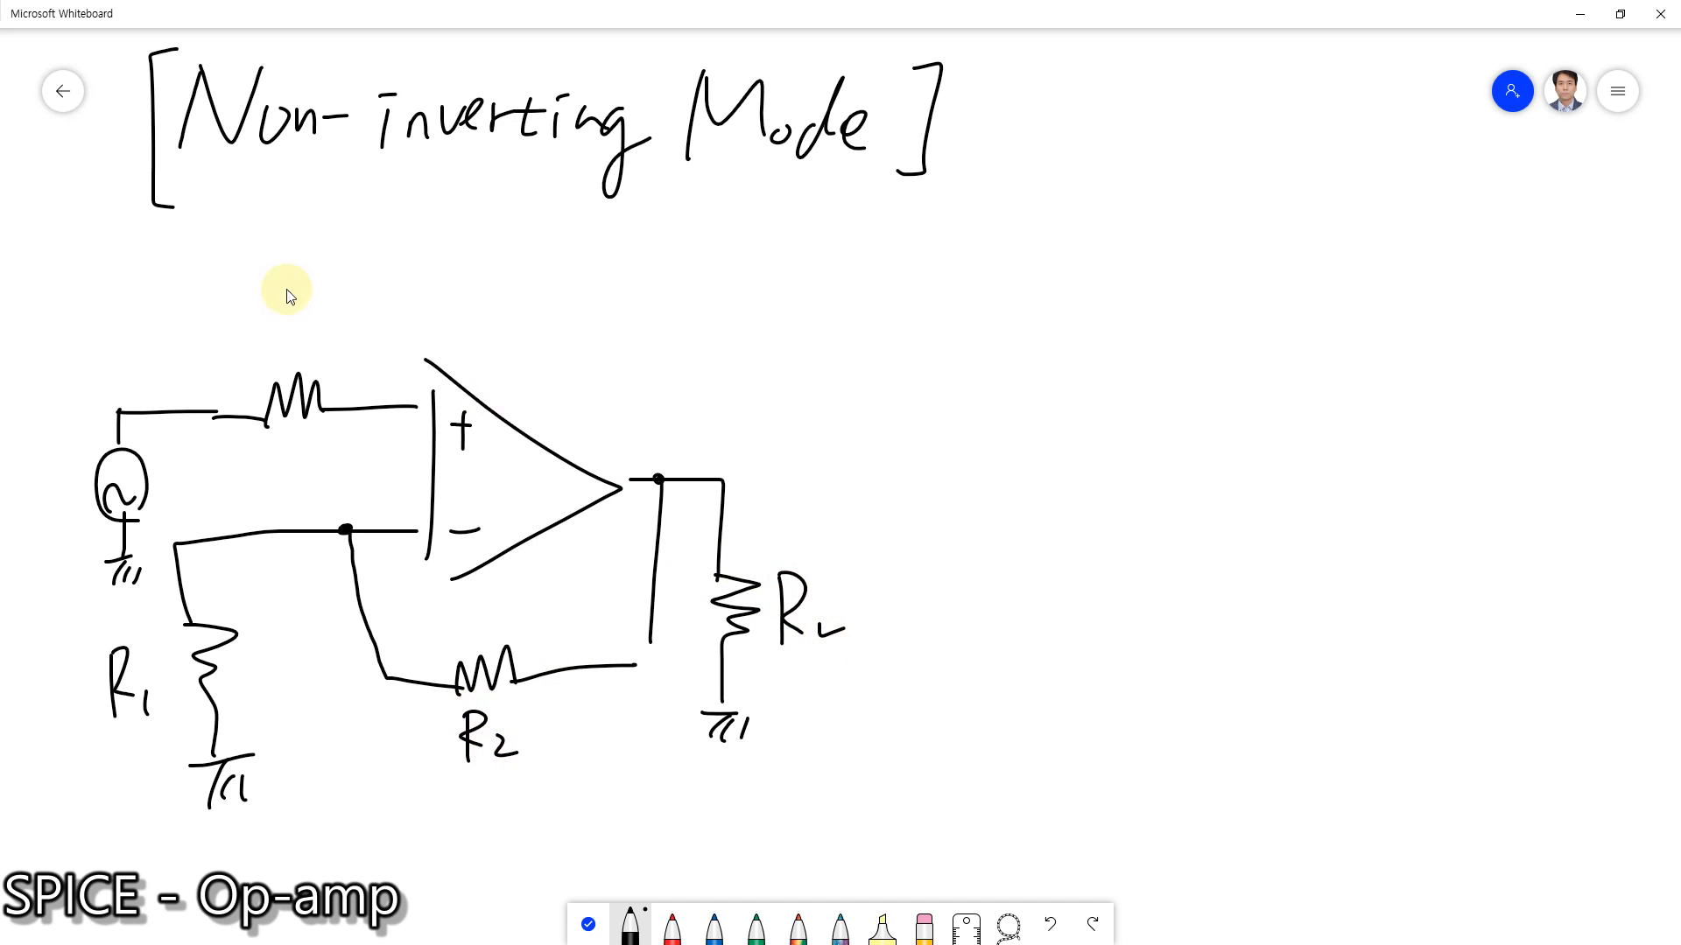
pyautogui.moveTo(283, 267)
pyautogui.mouseDown()
pyautogui.moveTo(284, 351)
pyautogui.moveTo(329, 325)
pyautogui.moveTo(343, 350)
pyautogui.mouseUp()
# Switch to QucsStudio and place four US resistors: one on each op-amp input, one beyond the output and one below the op-amp
pyautogui.press('super')
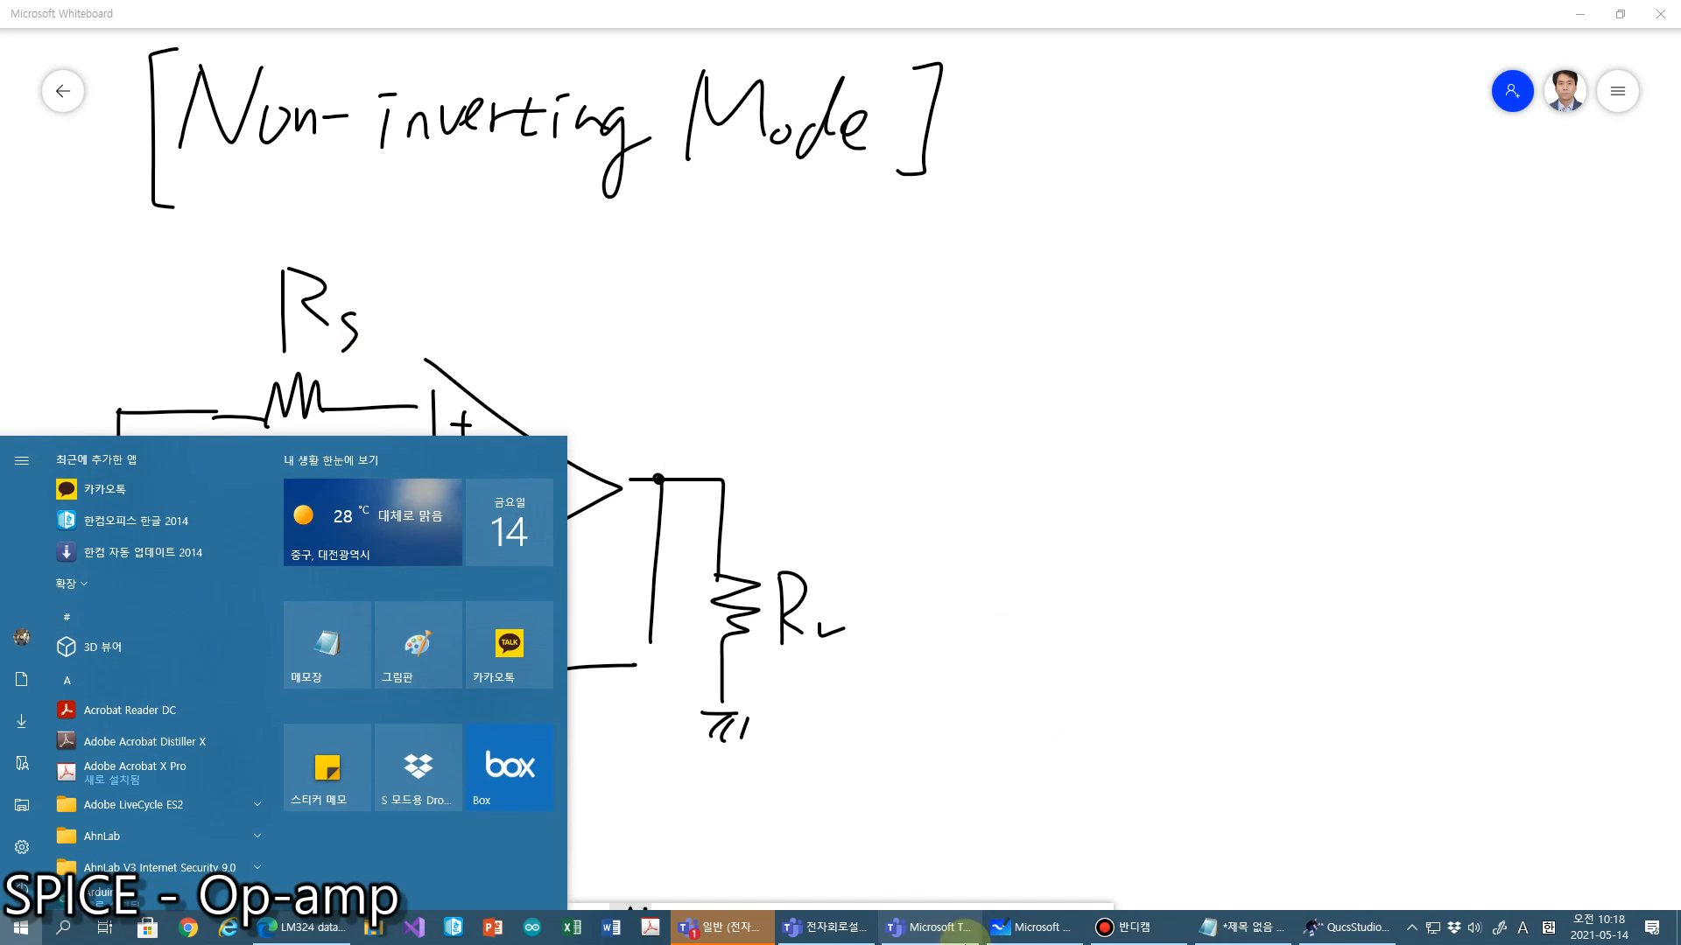
pyautogui.click(1348, 930)
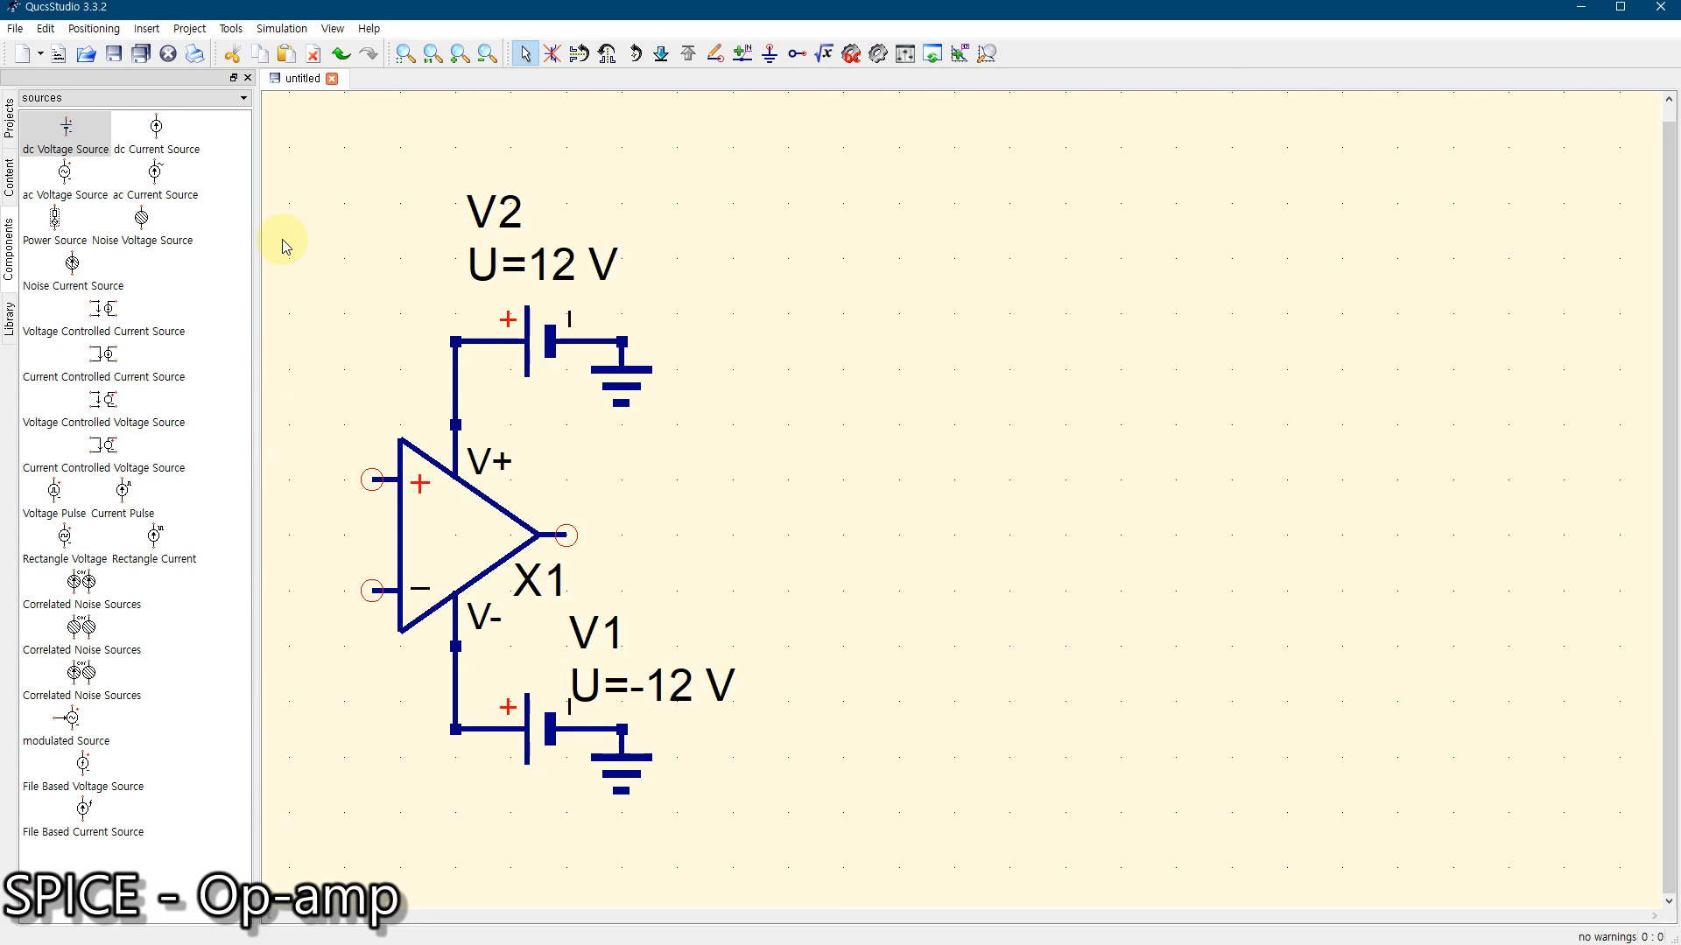
pyautogui.click(47, 102)
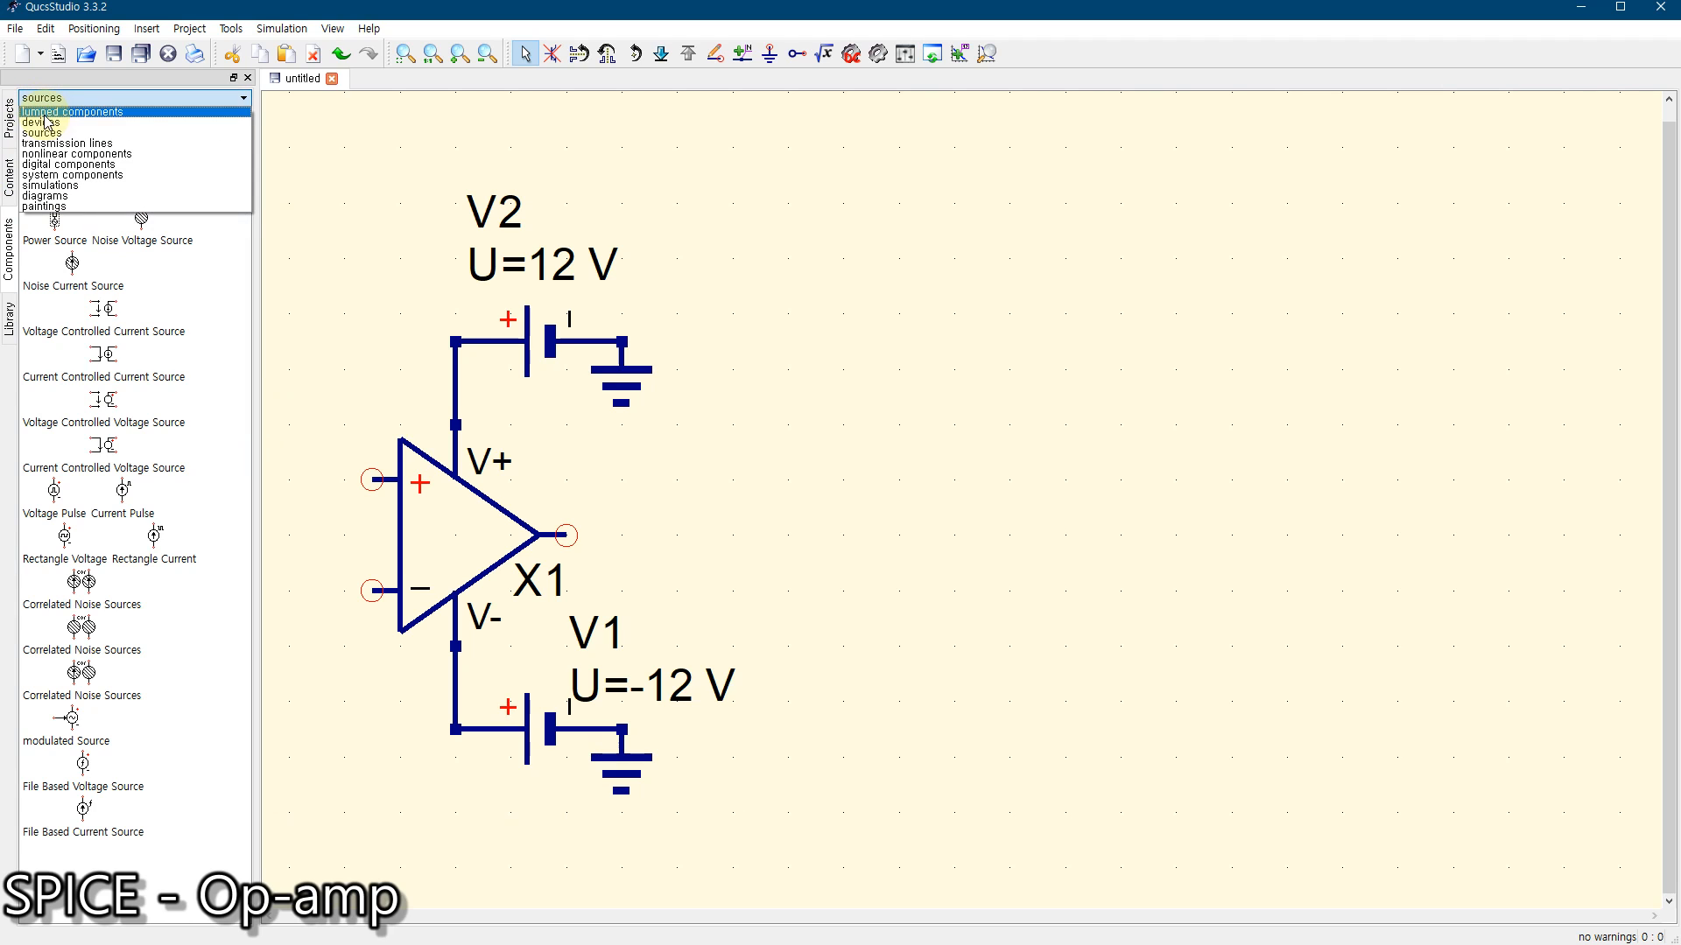
pyautogui.click(42, 128)
pyautogui.click(49, 97)
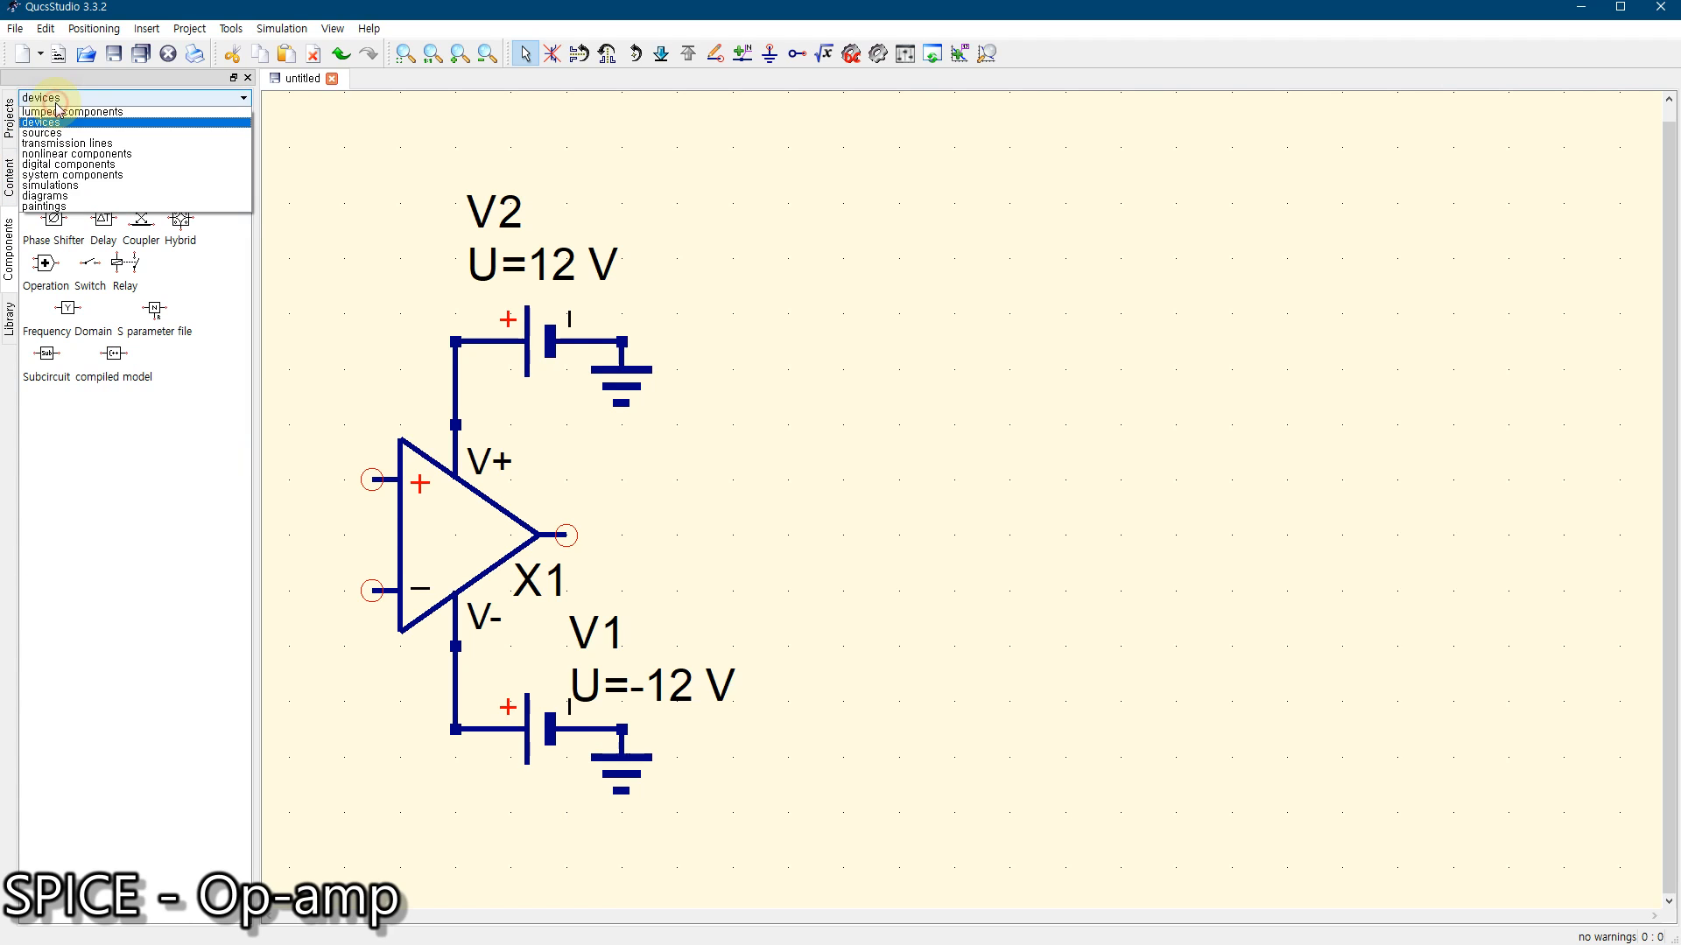
pyautogui.click(56, 163)
pyautogui.click(89, 129)
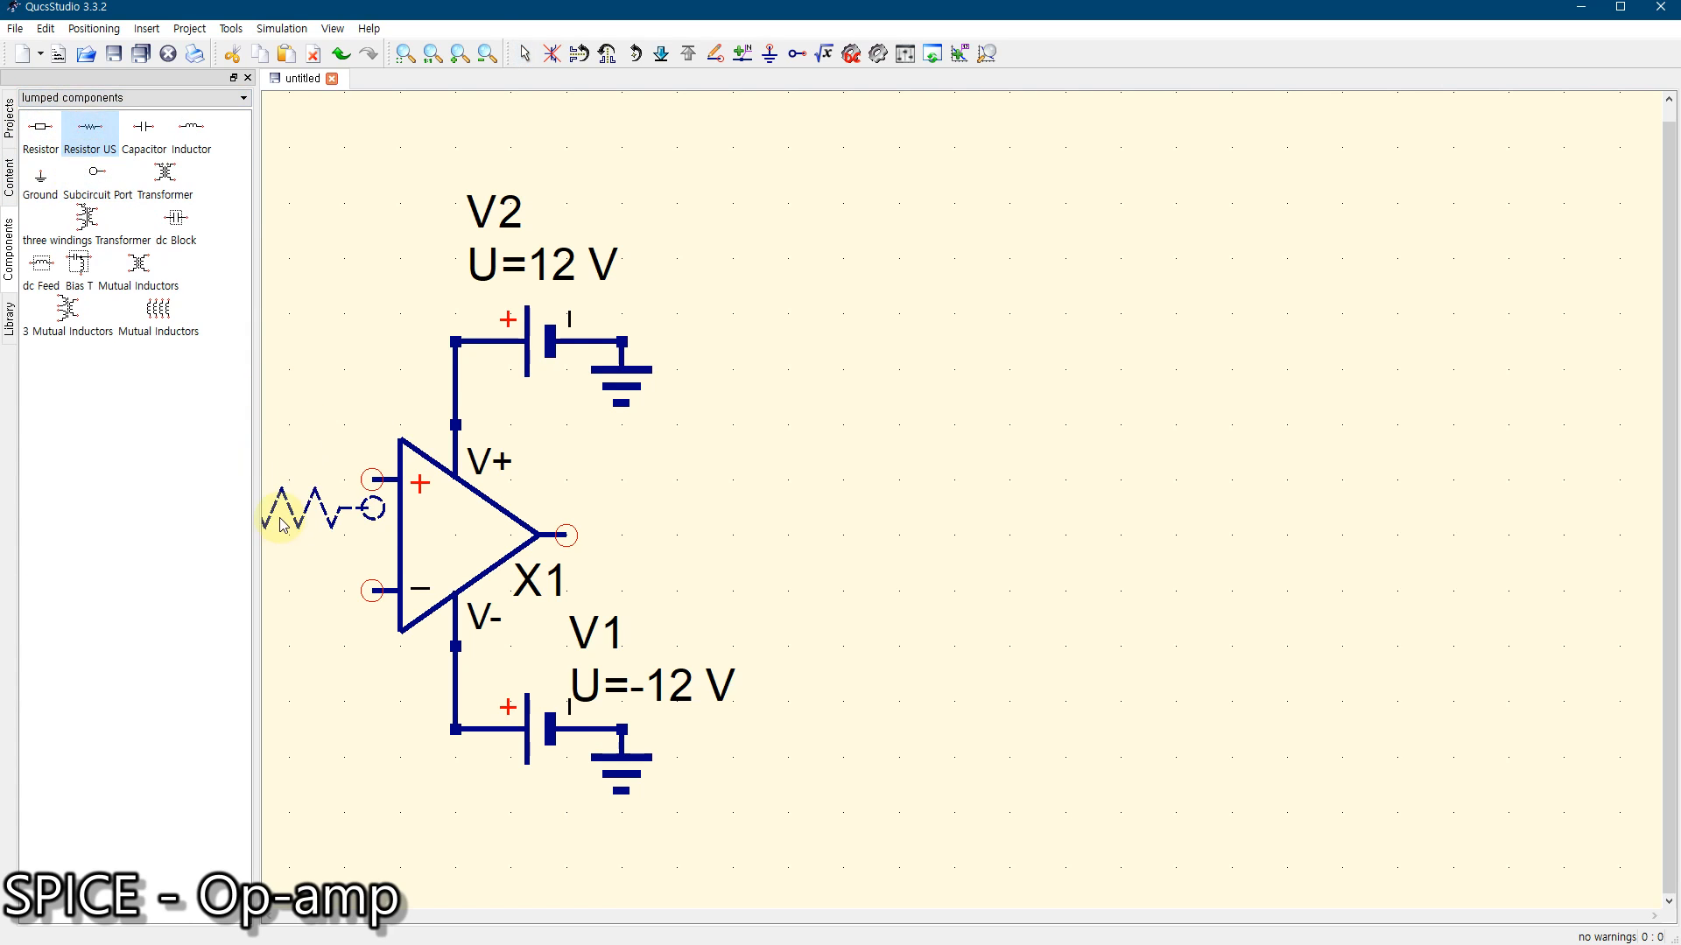
pyautogui.click(293, 489)
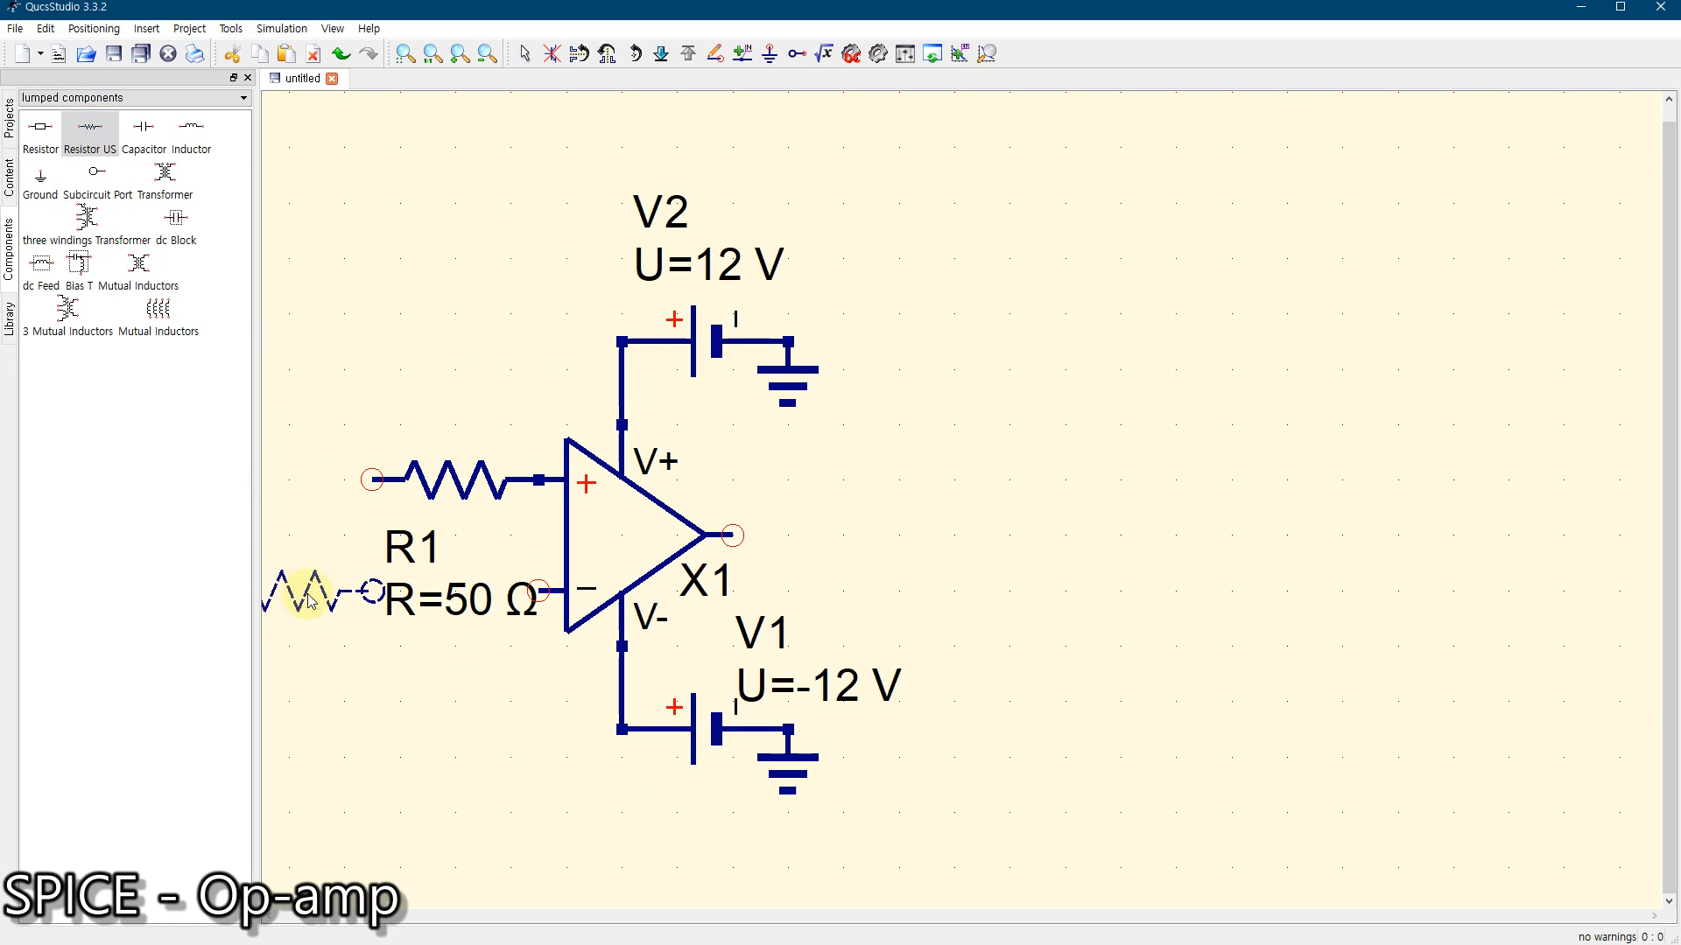
pyautogui.click(464, 585)
pyautogui.click(1070, 538)
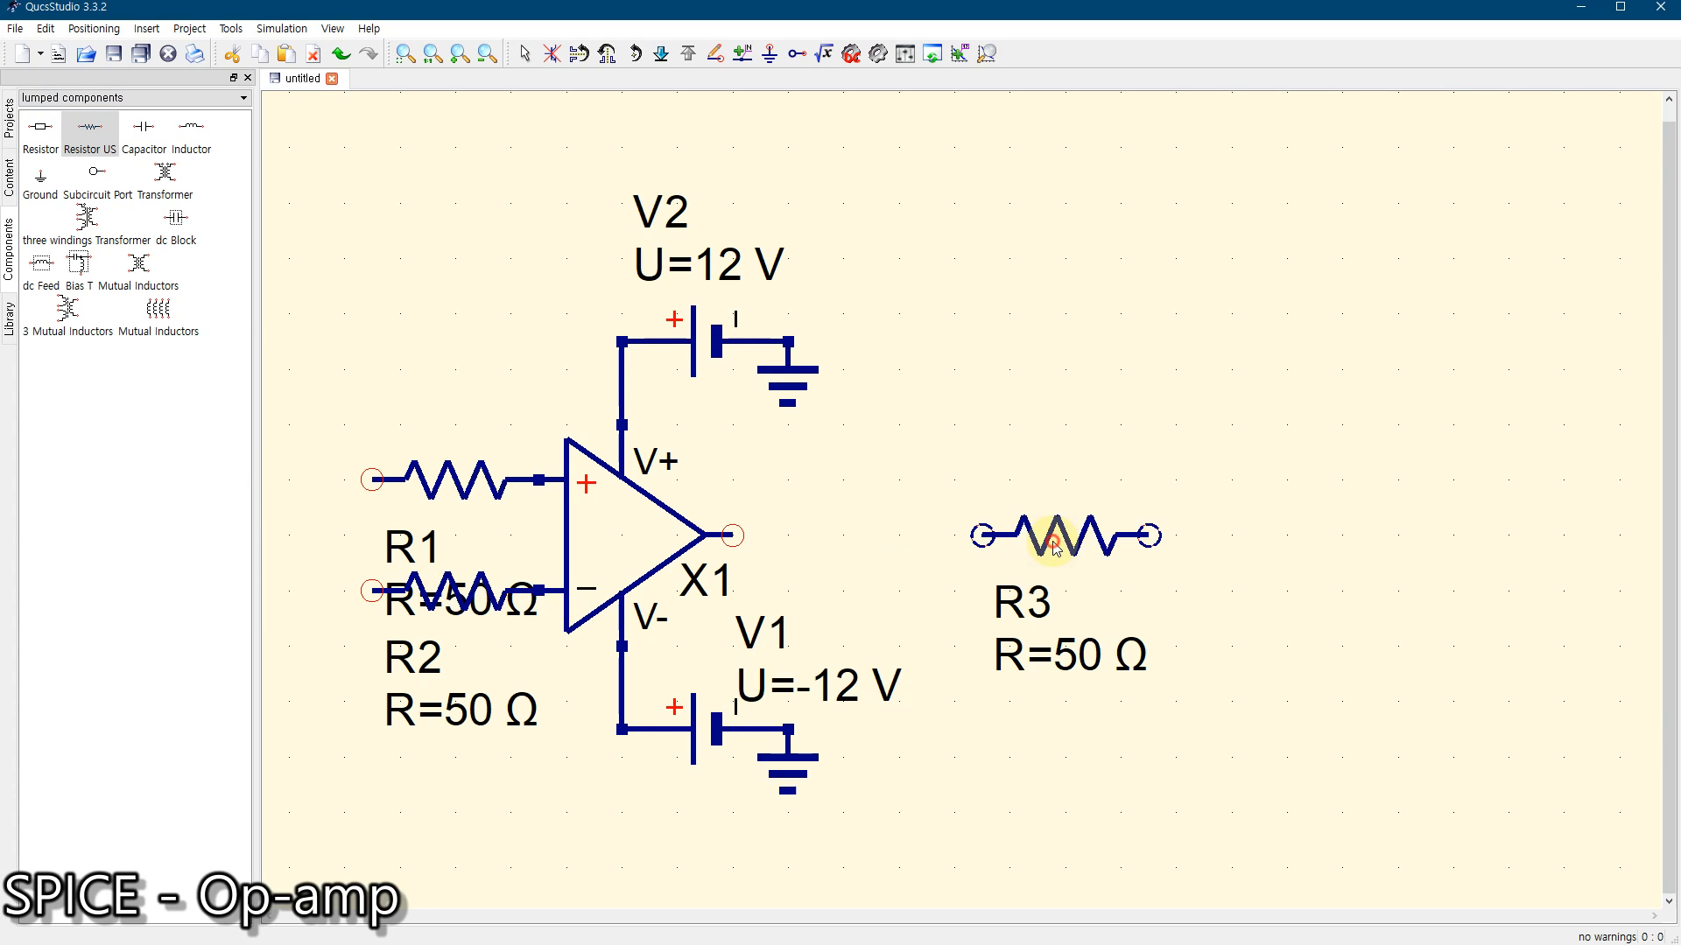
pyautogui.click(762, 875)
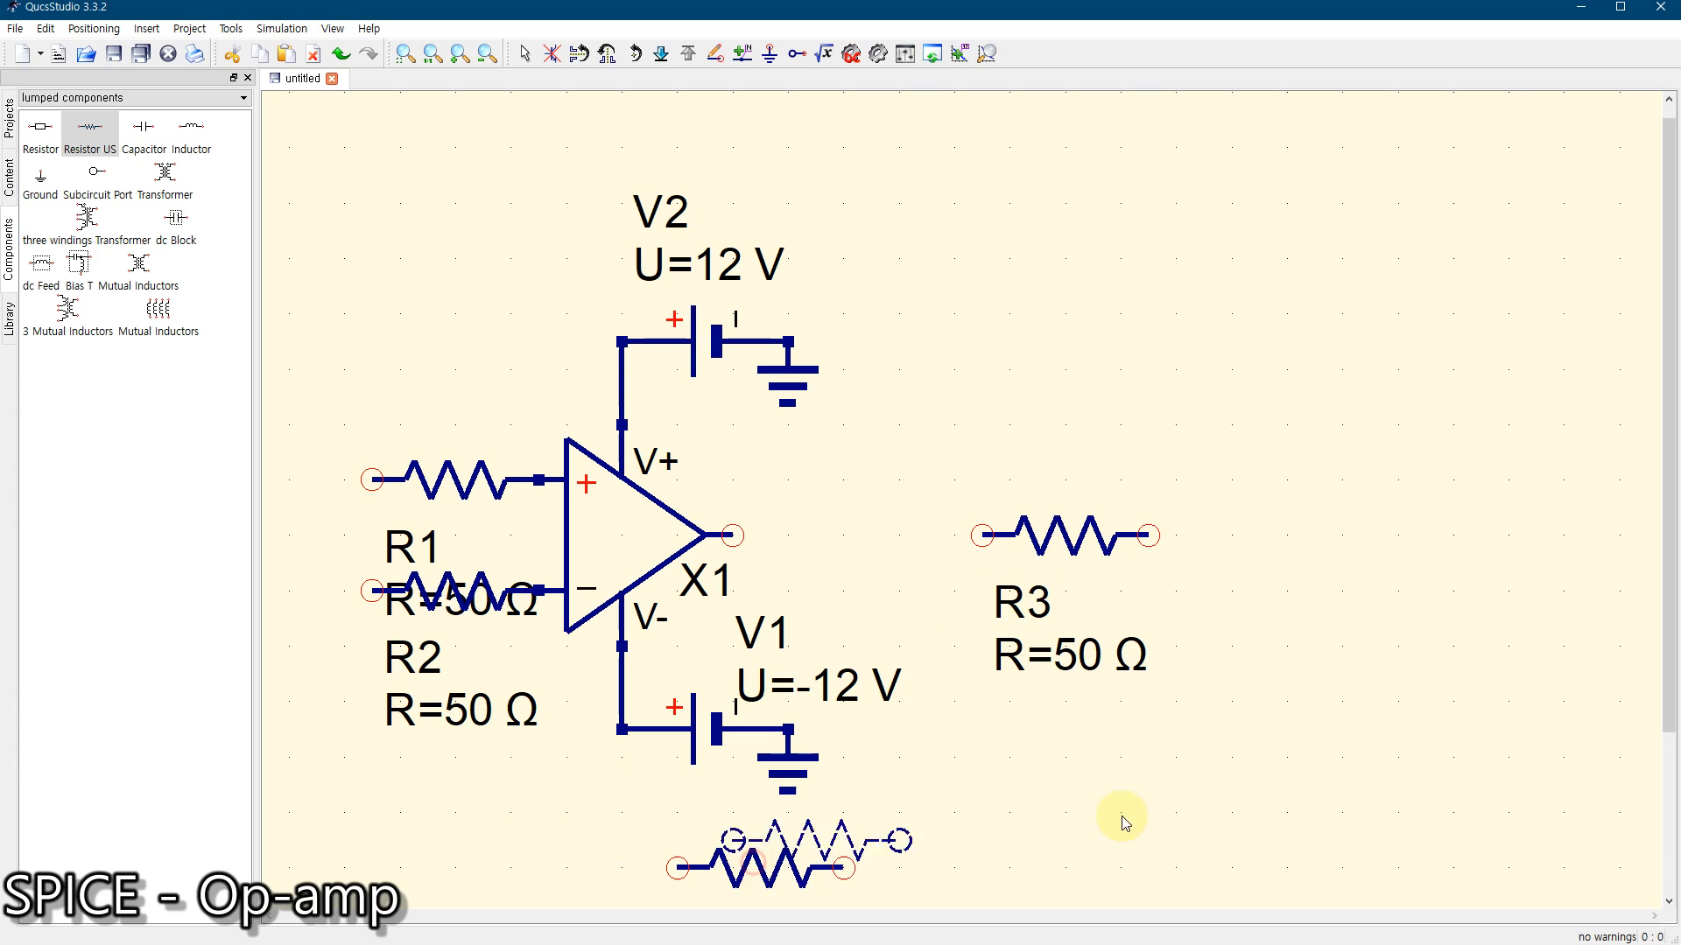
pyautogui.press('Escape')
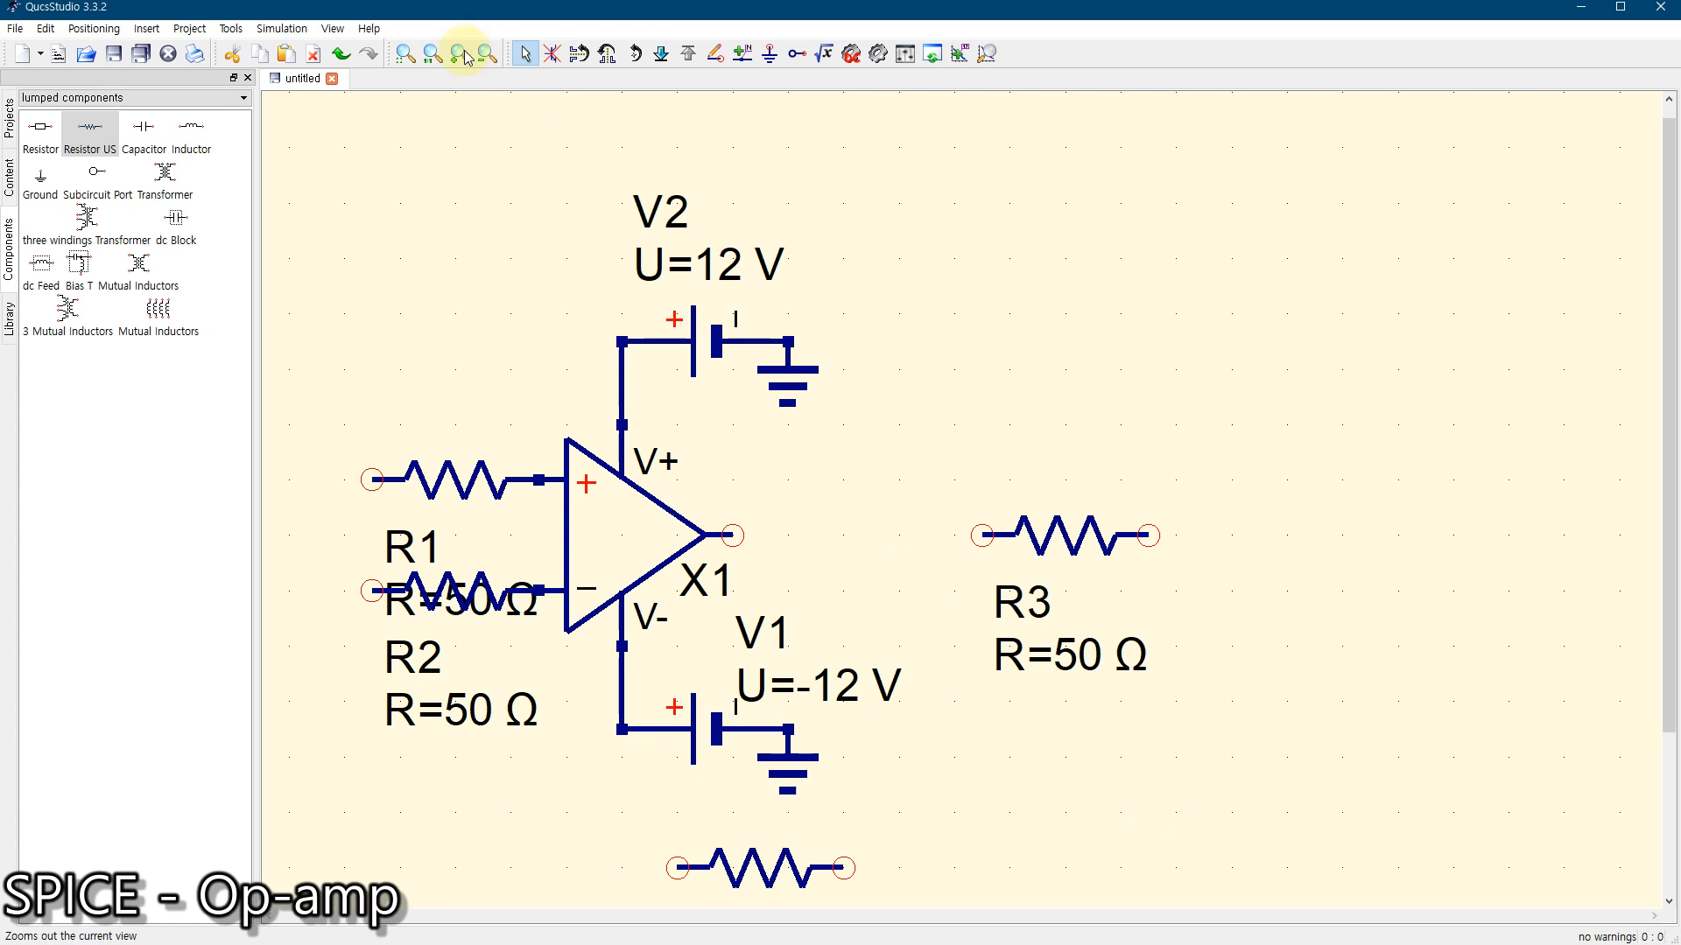
# Rotate resistor R3 to vertical, align its upper end with the op-amp output and wire the two together
pyautogui.click(405, 54)
pyautogui.click(903, 446)
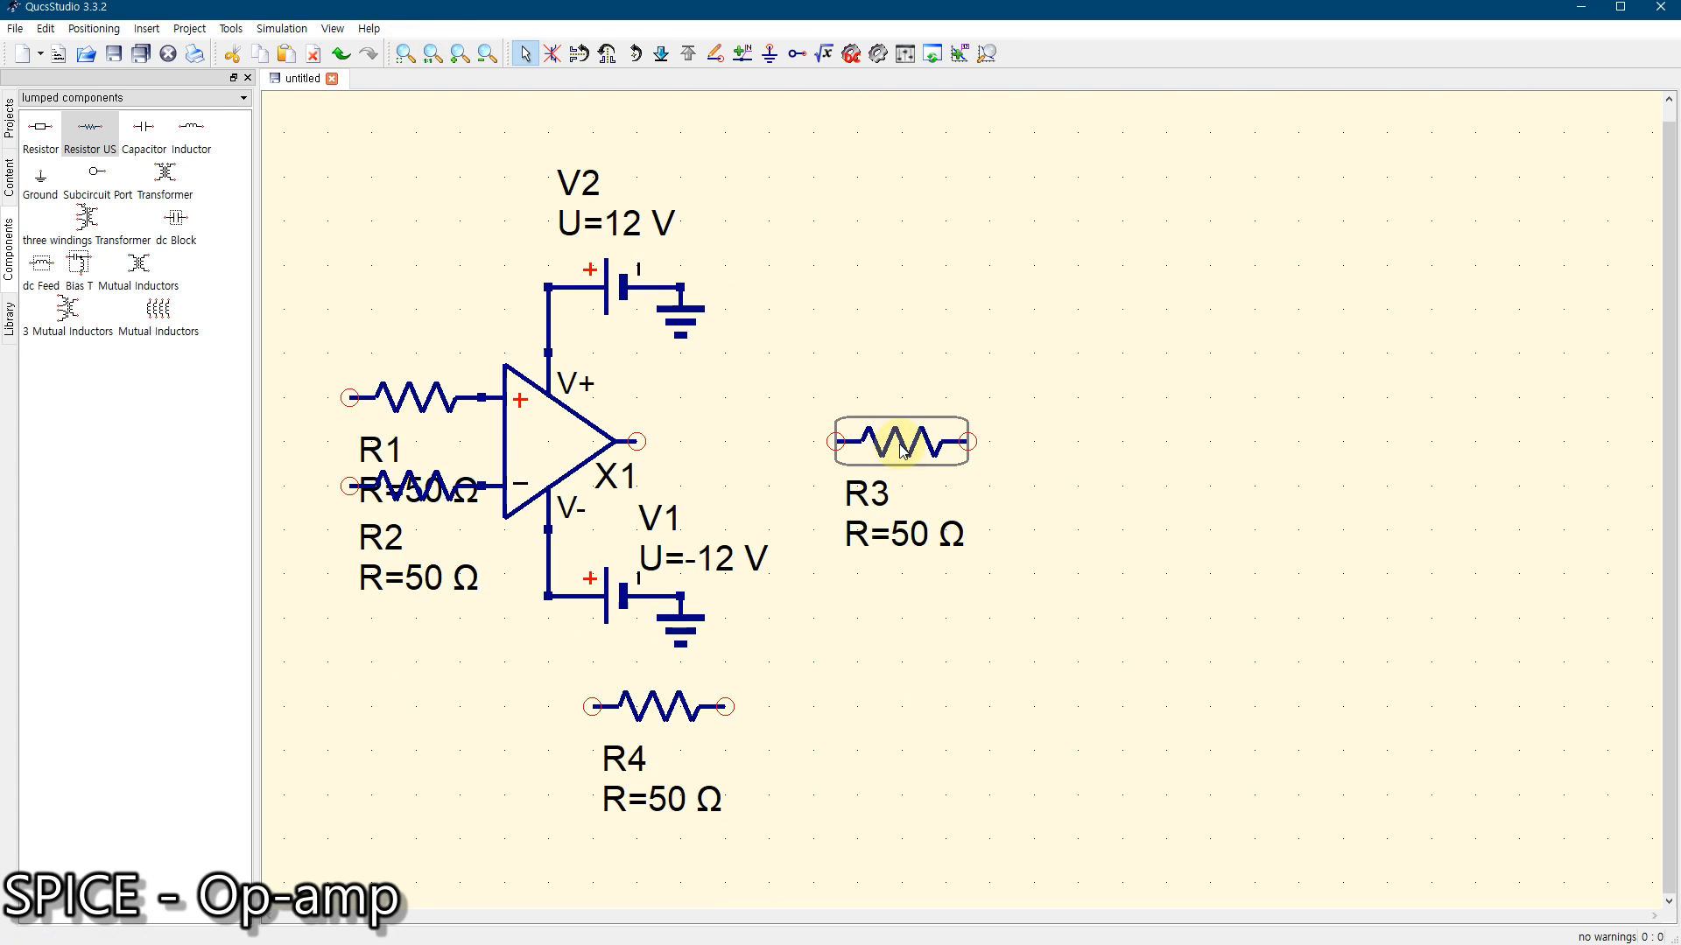
pyautogui.hotkey('ctrl', 'r')
pyautogui.moveTo(904, 448); pyautogui.dragTo(928, 506)
pyautogui.click(715, 53)
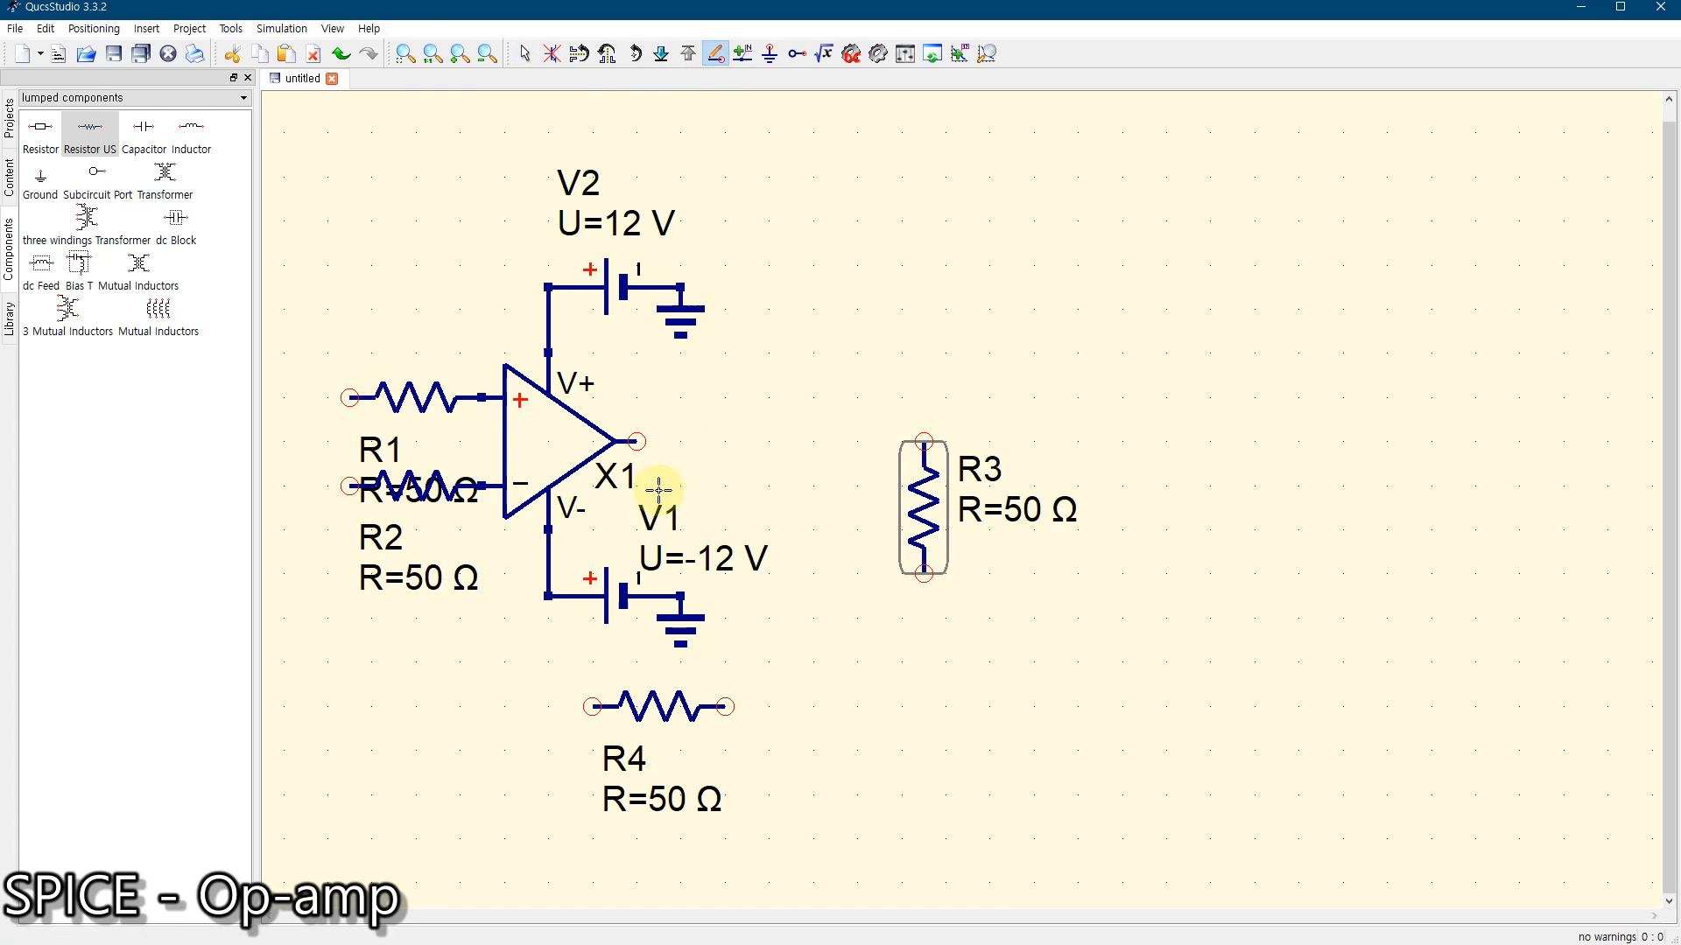
pyautogui.click(637, 444)
pyautogui.click(919, 441)
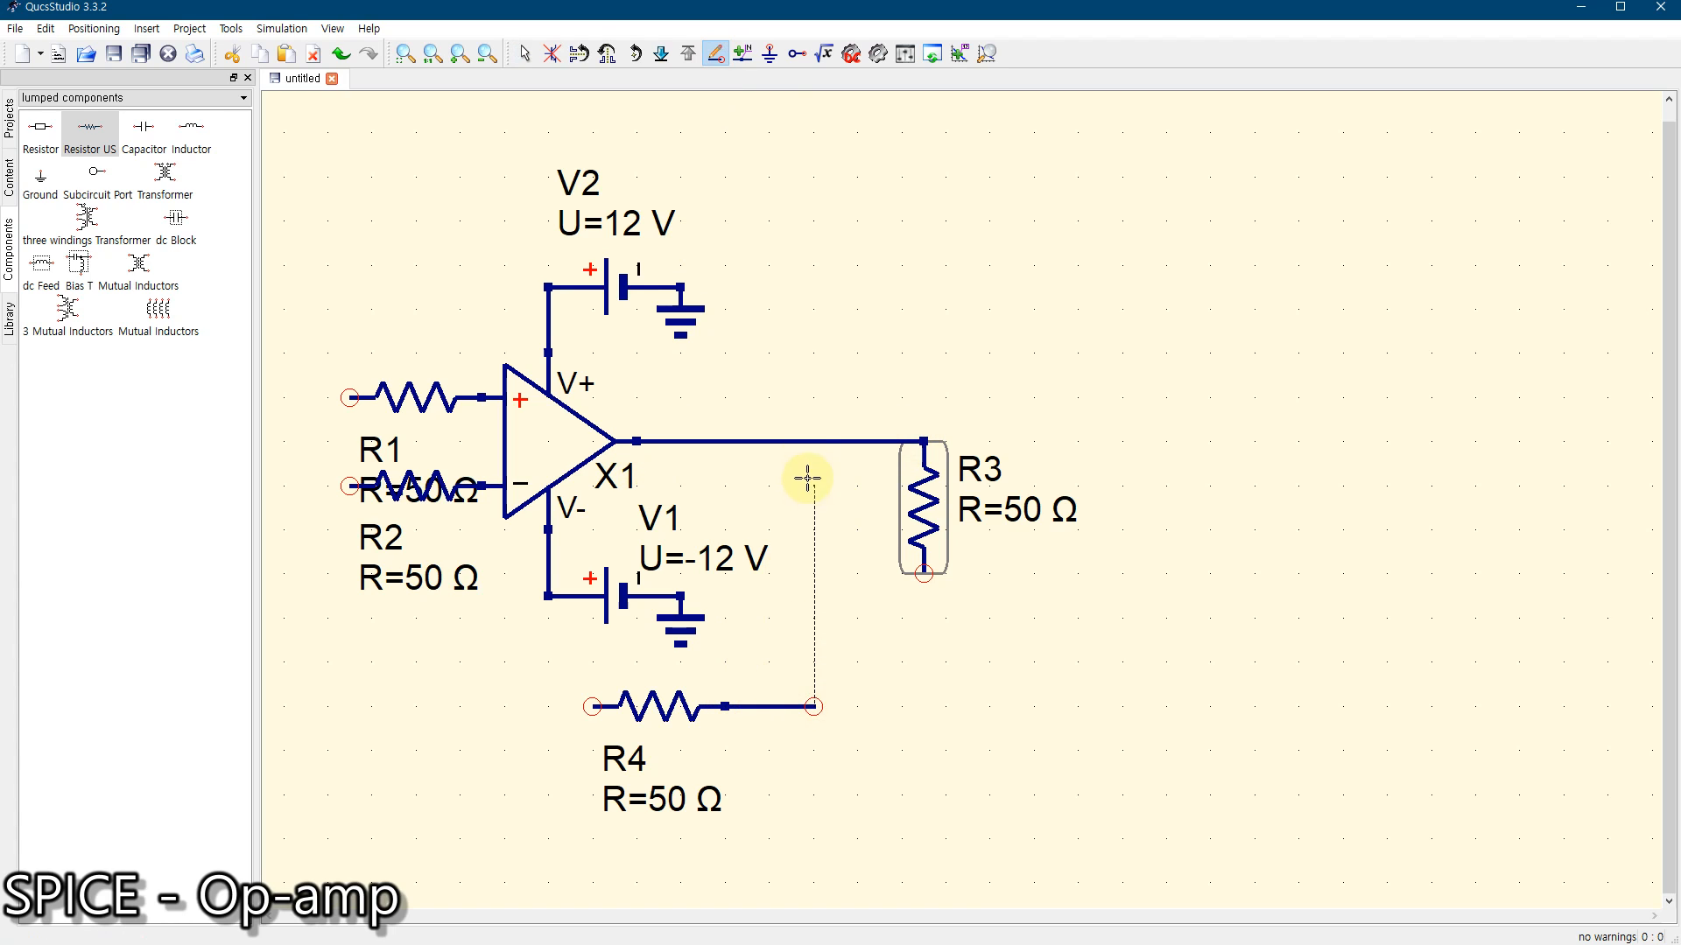
# Wire resistor R4 as the feedback path from the output wire back to the op-amp's - input
pyautogui.click(814, 442)
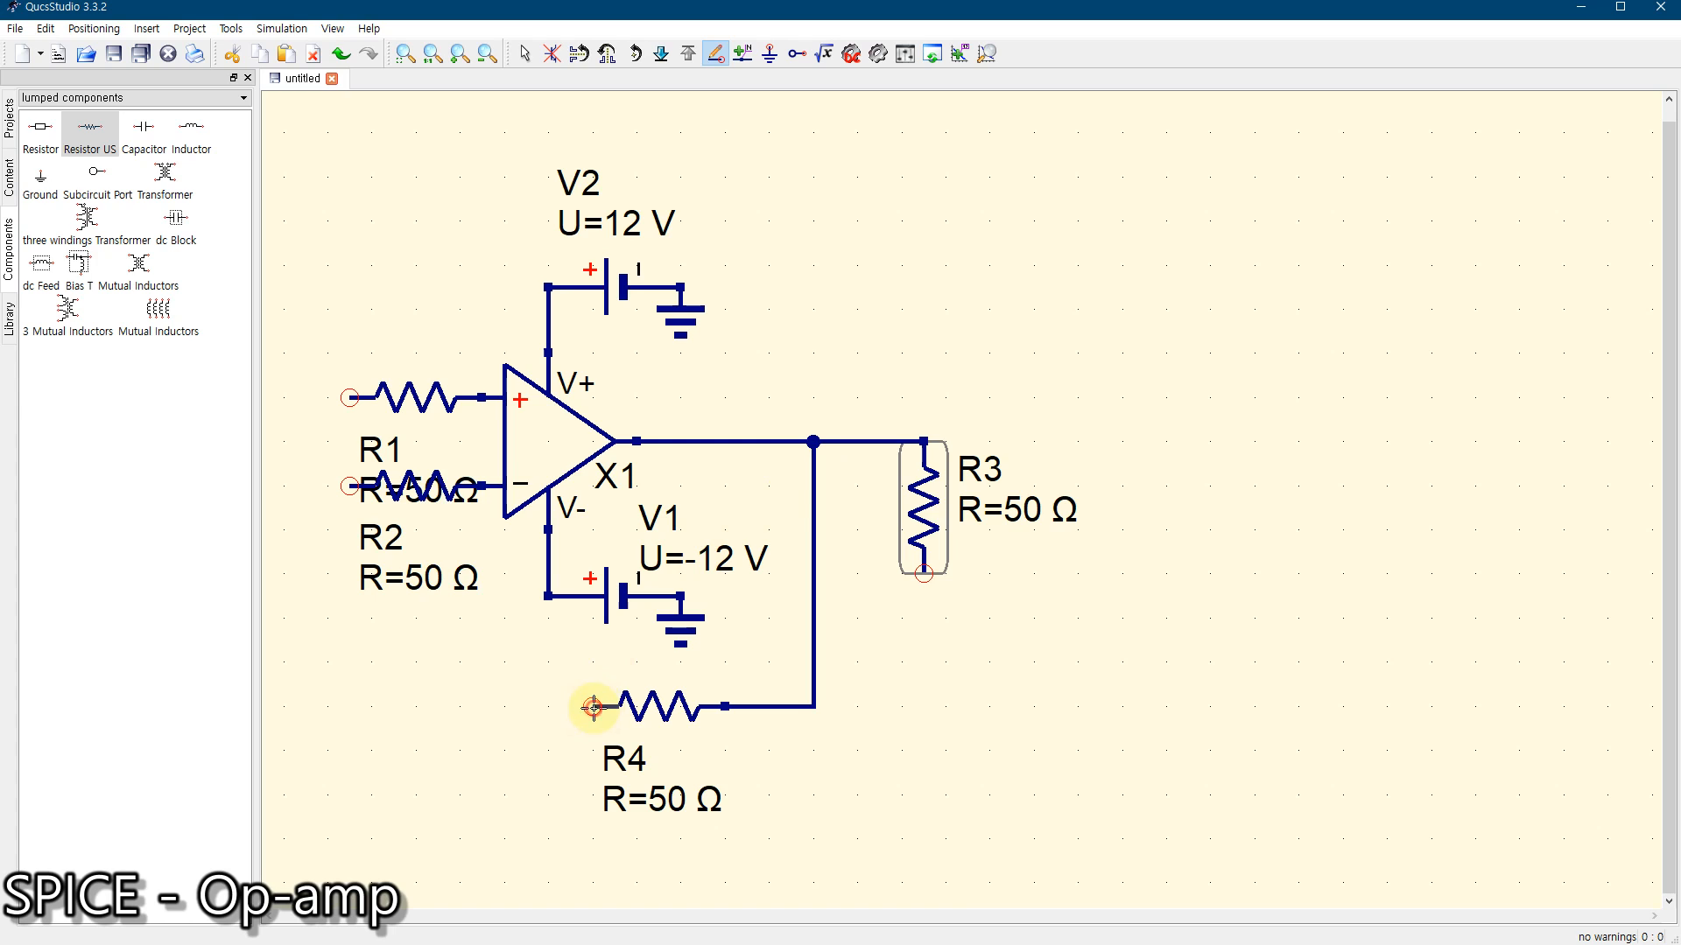
pyautogui.click(459, 707)
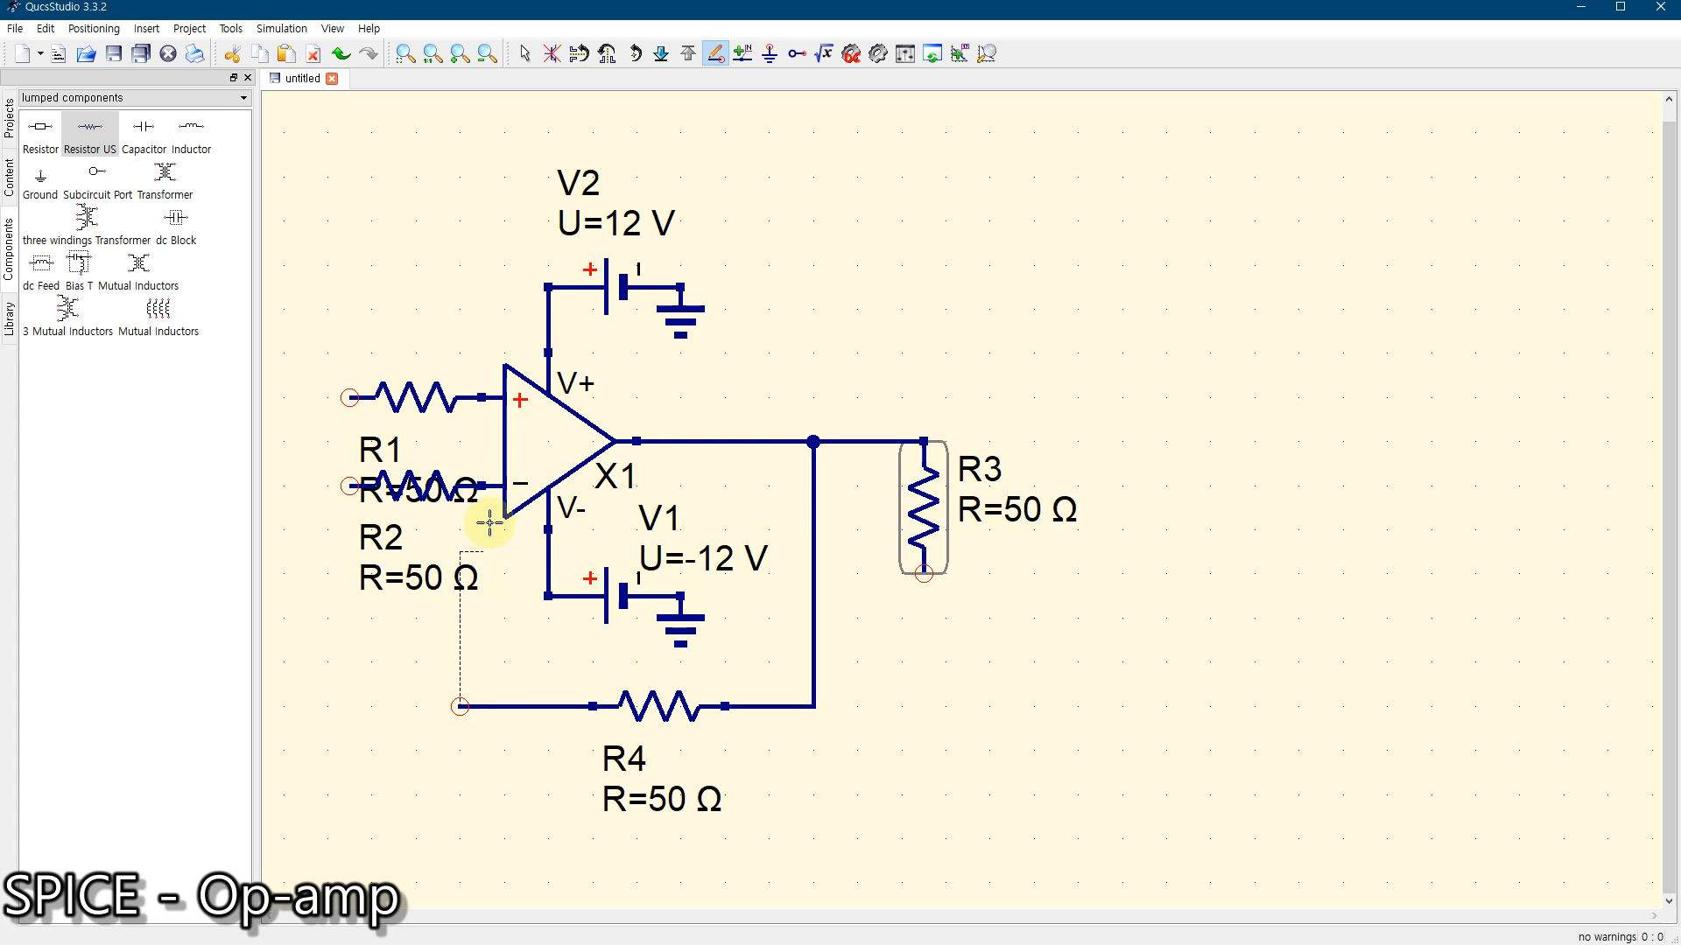
pyautogui.click(482, 486)
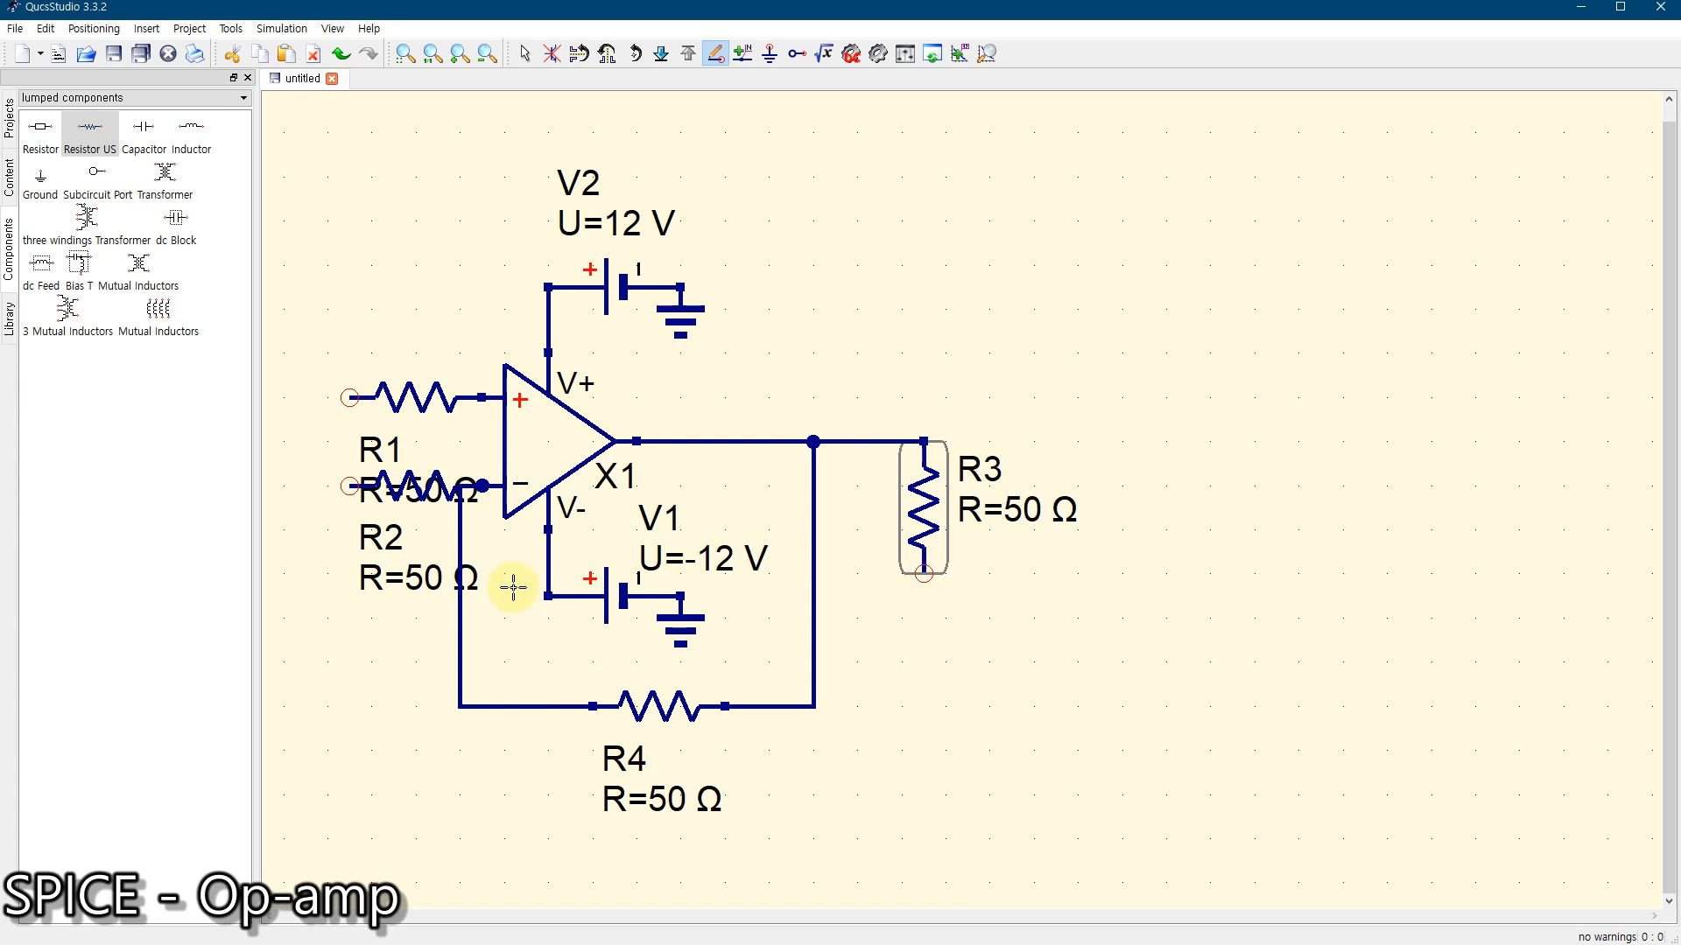
pyautogui.press('Escape')
# Separate the overlapping input resistors by moving R2 down and R1 up, away from the op-amp inputs
pyautogui.click(406, 494)
pyautogui.moveTo(406, 495); pyautogui.dragTo(317, 560)
pyautogui.moveTo(421, 391); pyautogui.dragTo(357, 350)
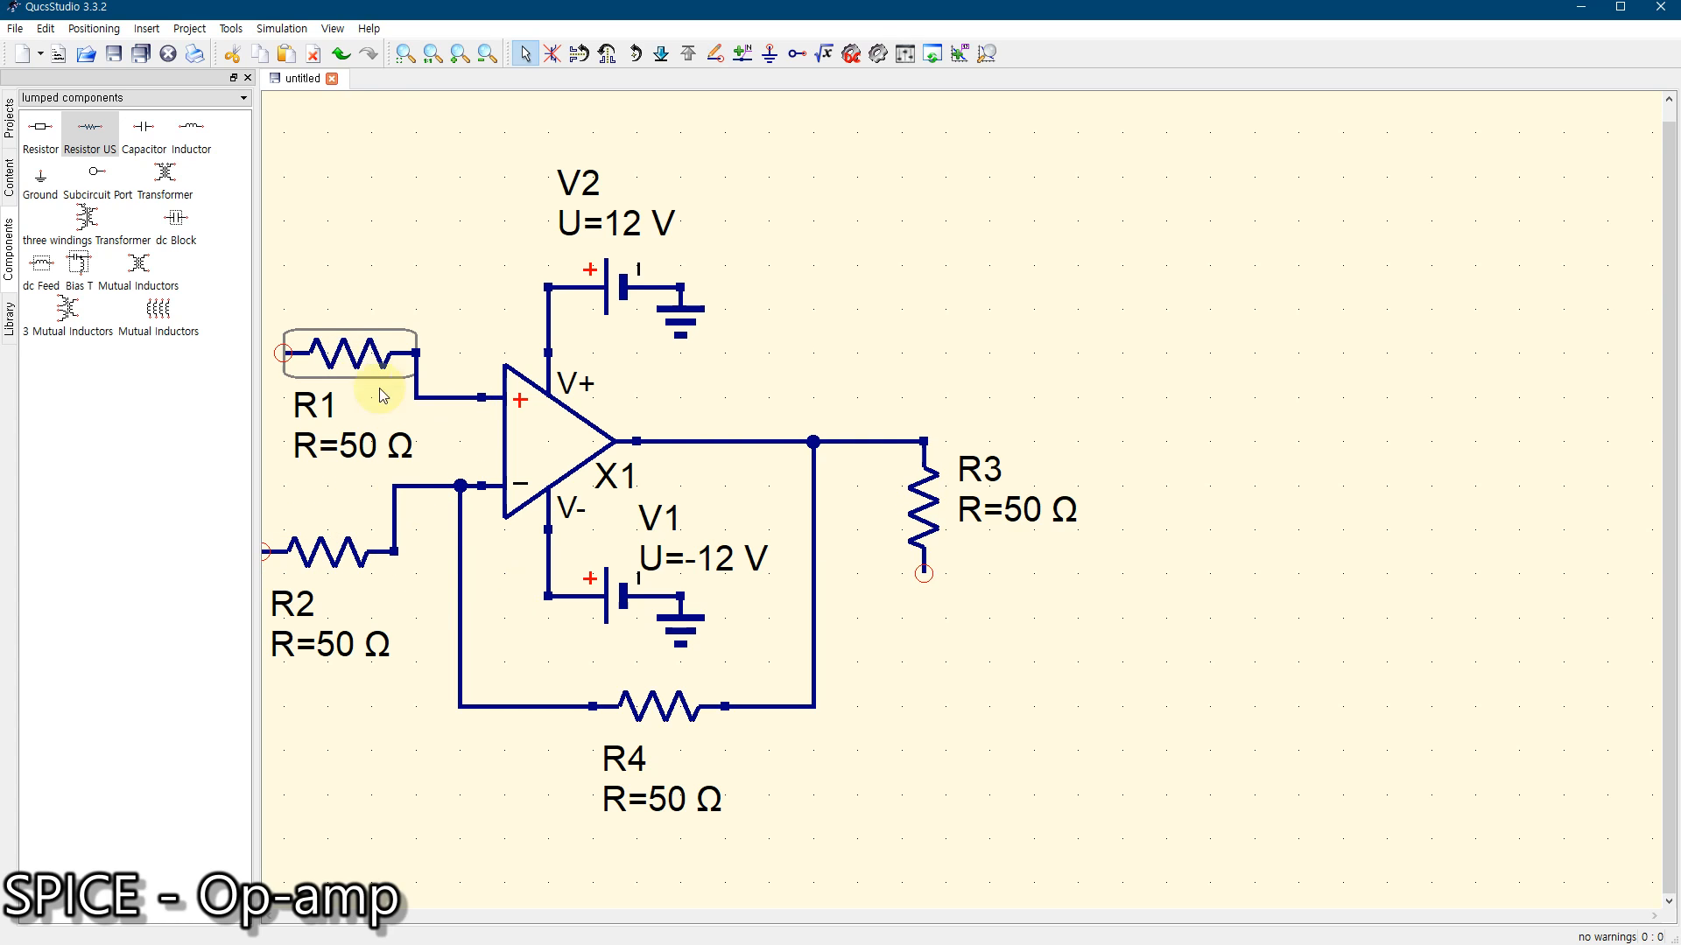
pyautogui.click(402, 54)
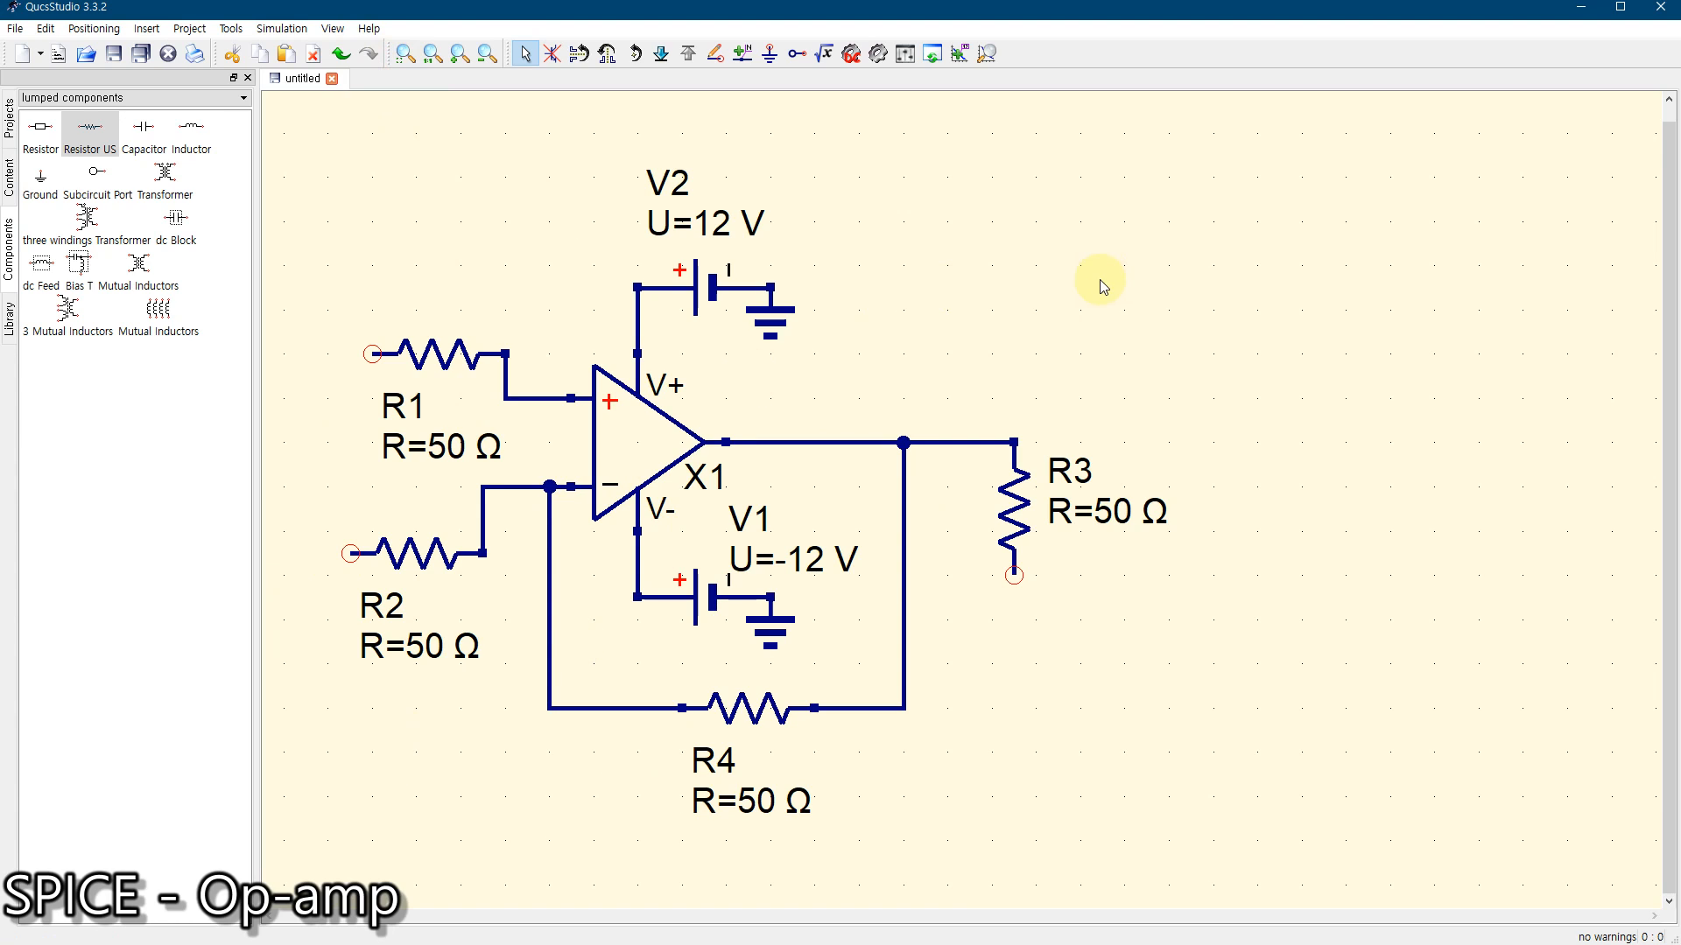
# Attach a ground to the lower end of load resistor R3
pyautogui.click(782, 58)
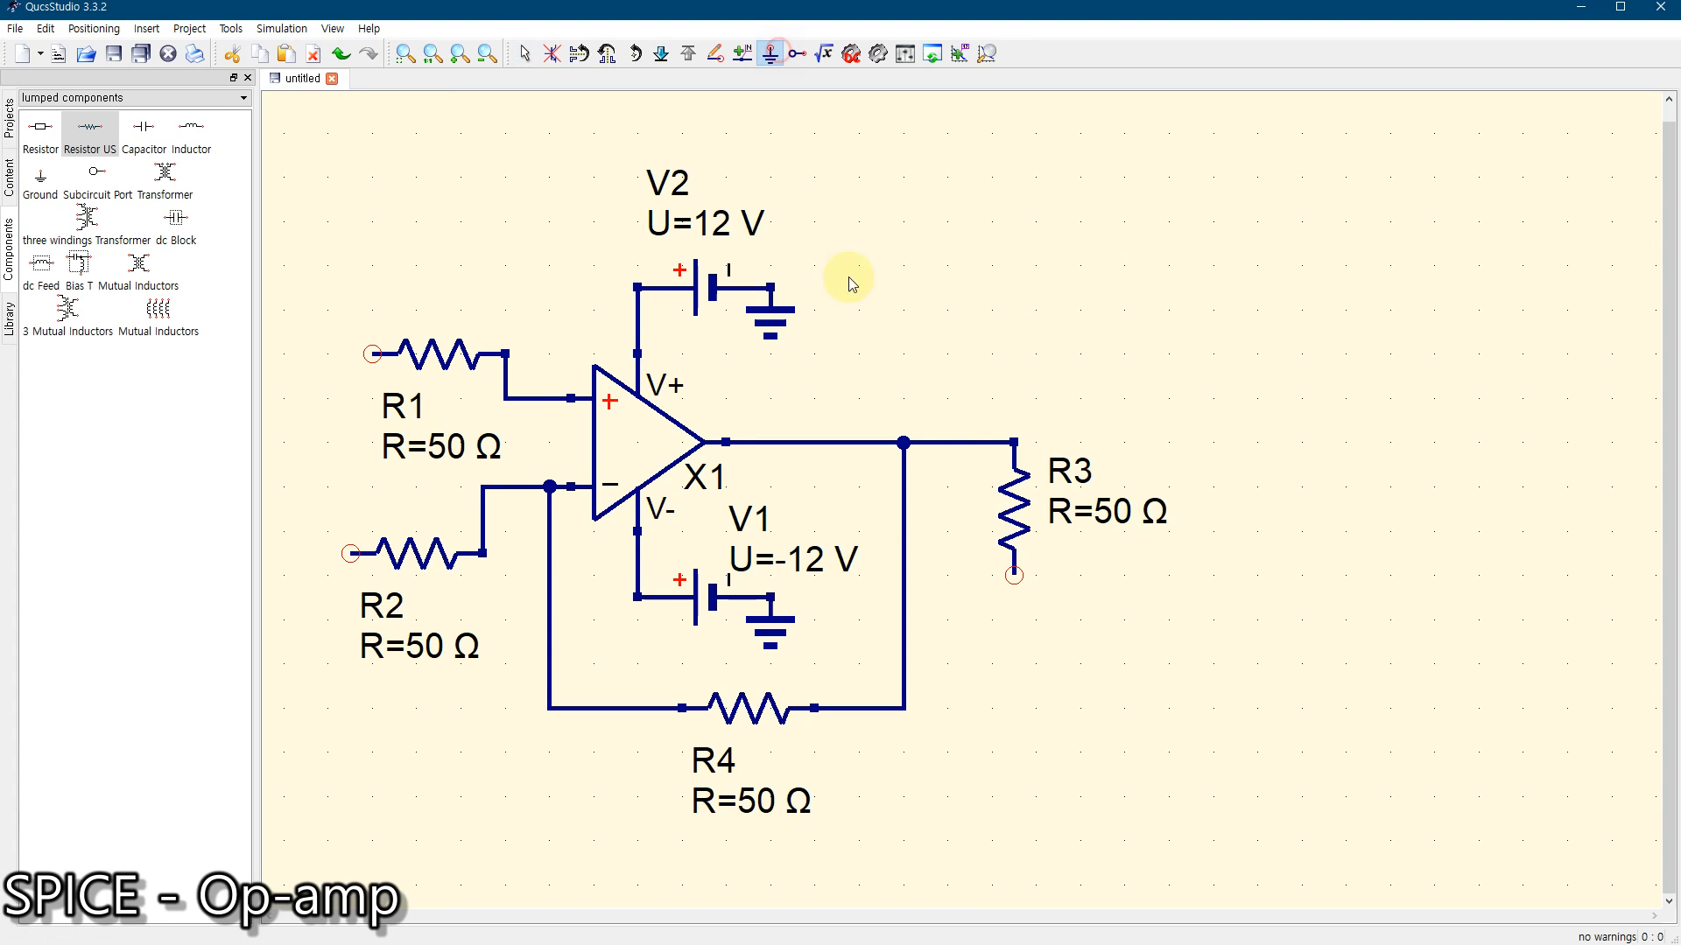
pyautogui.click(1013, 576)
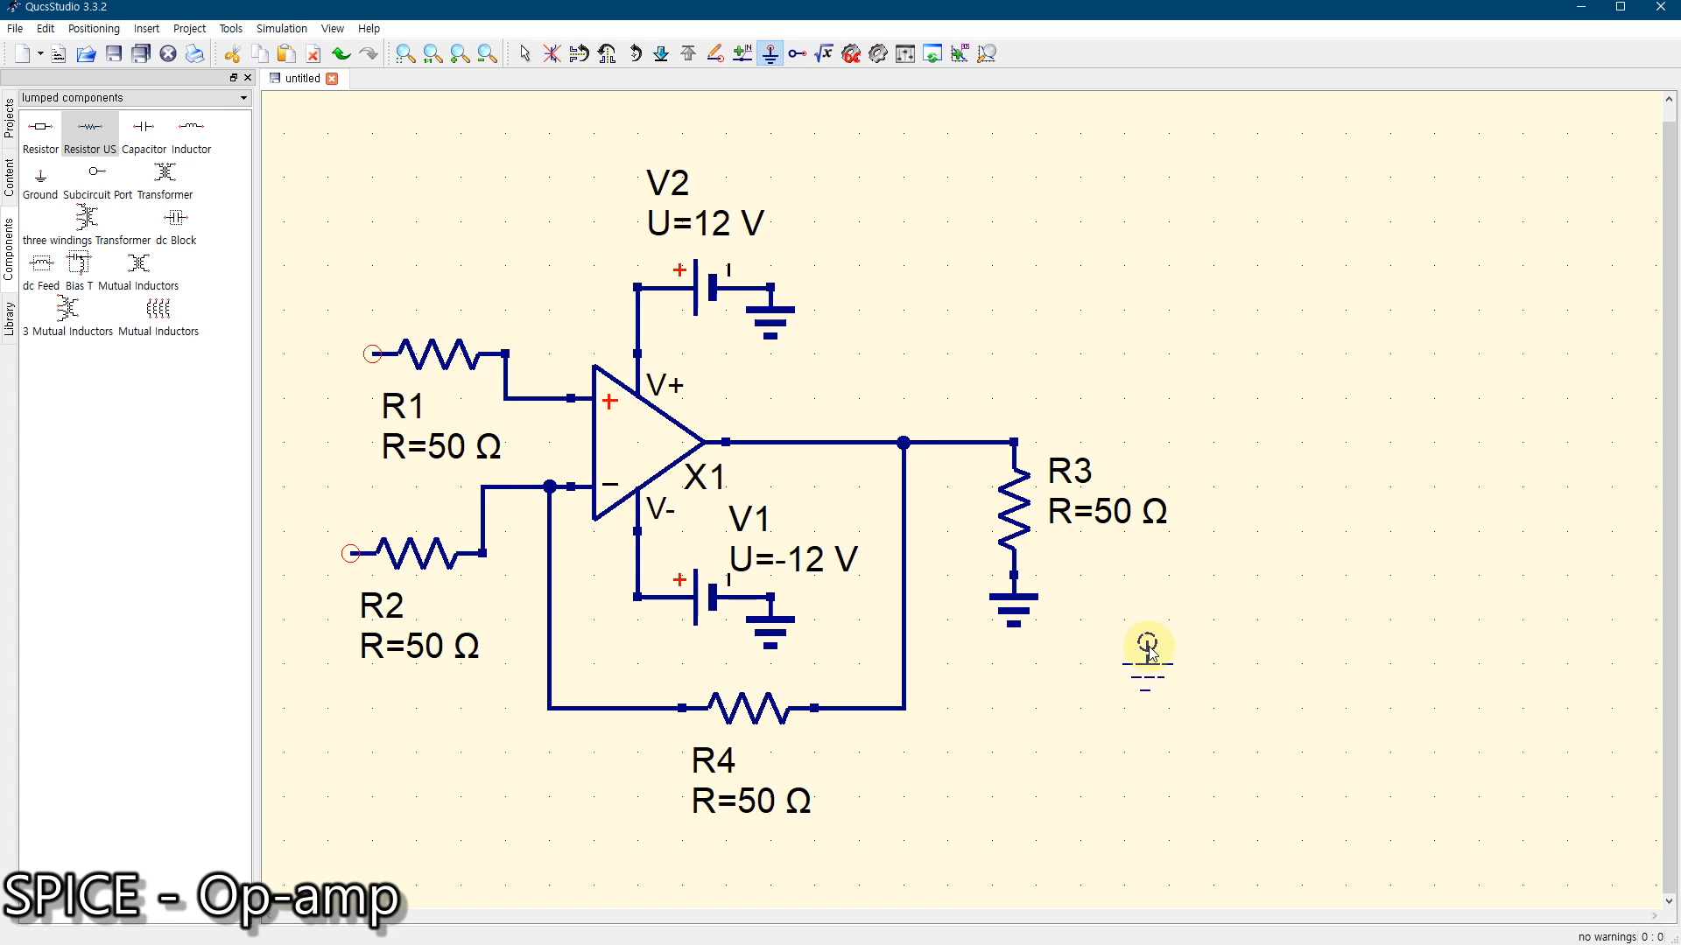
pyautogui.press('Escape')
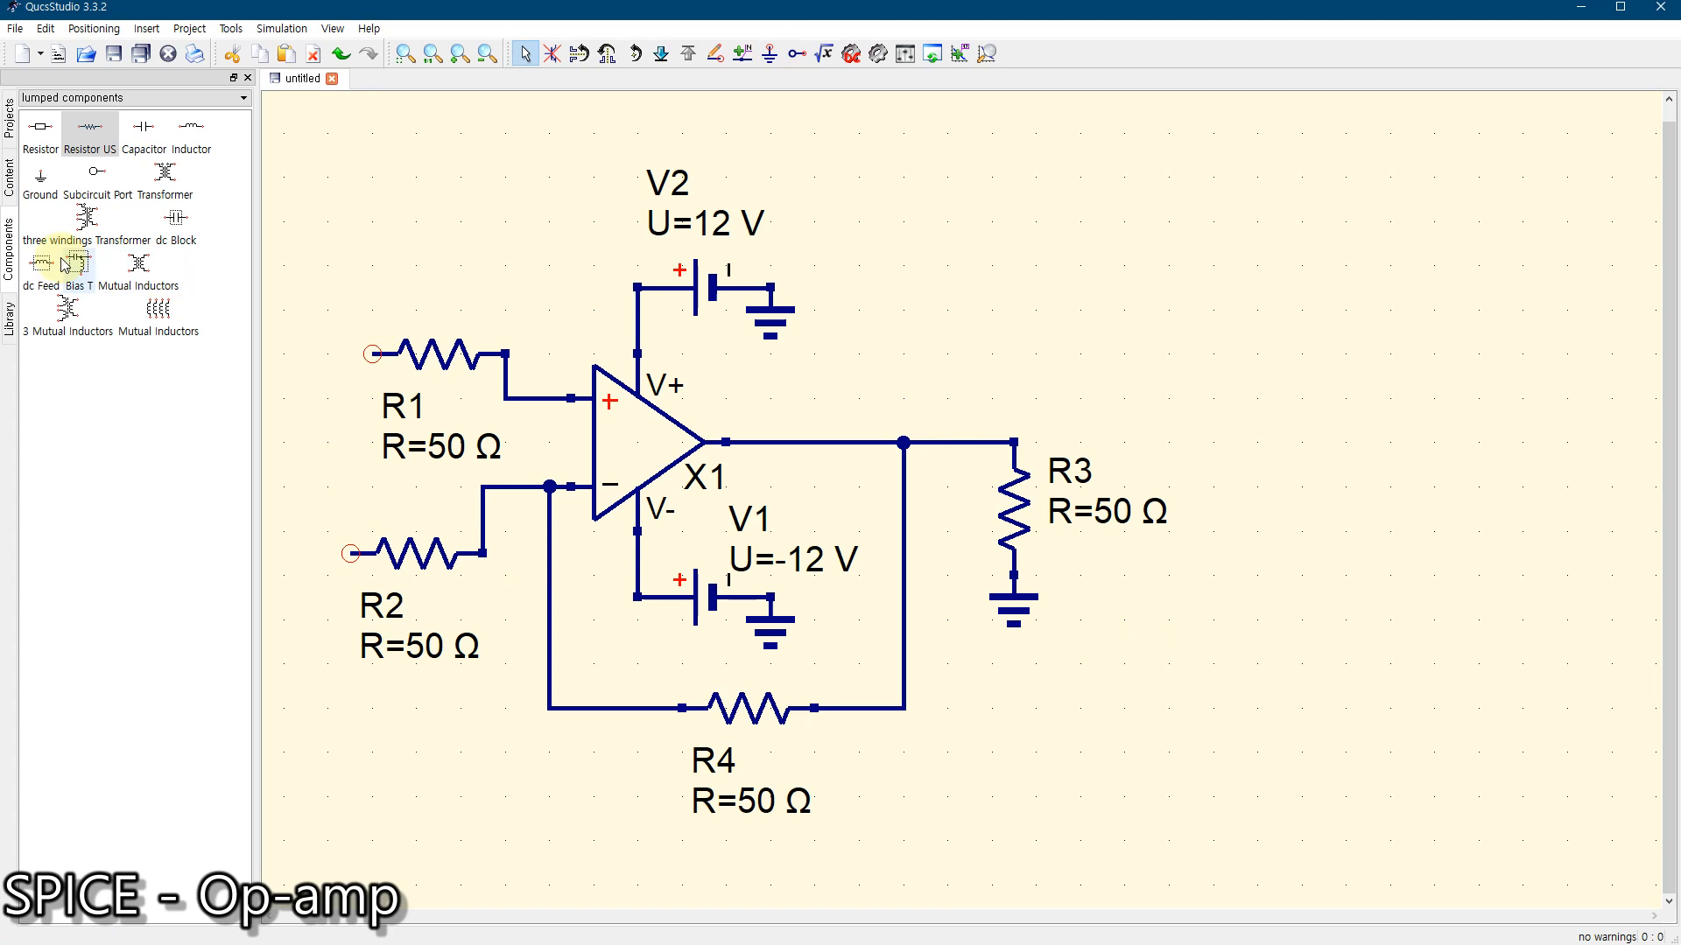
# Add a dc voltage source with its positive terminal connected to R1's free end, spaced clear of R1's label
pyautogui.click(41, 100)
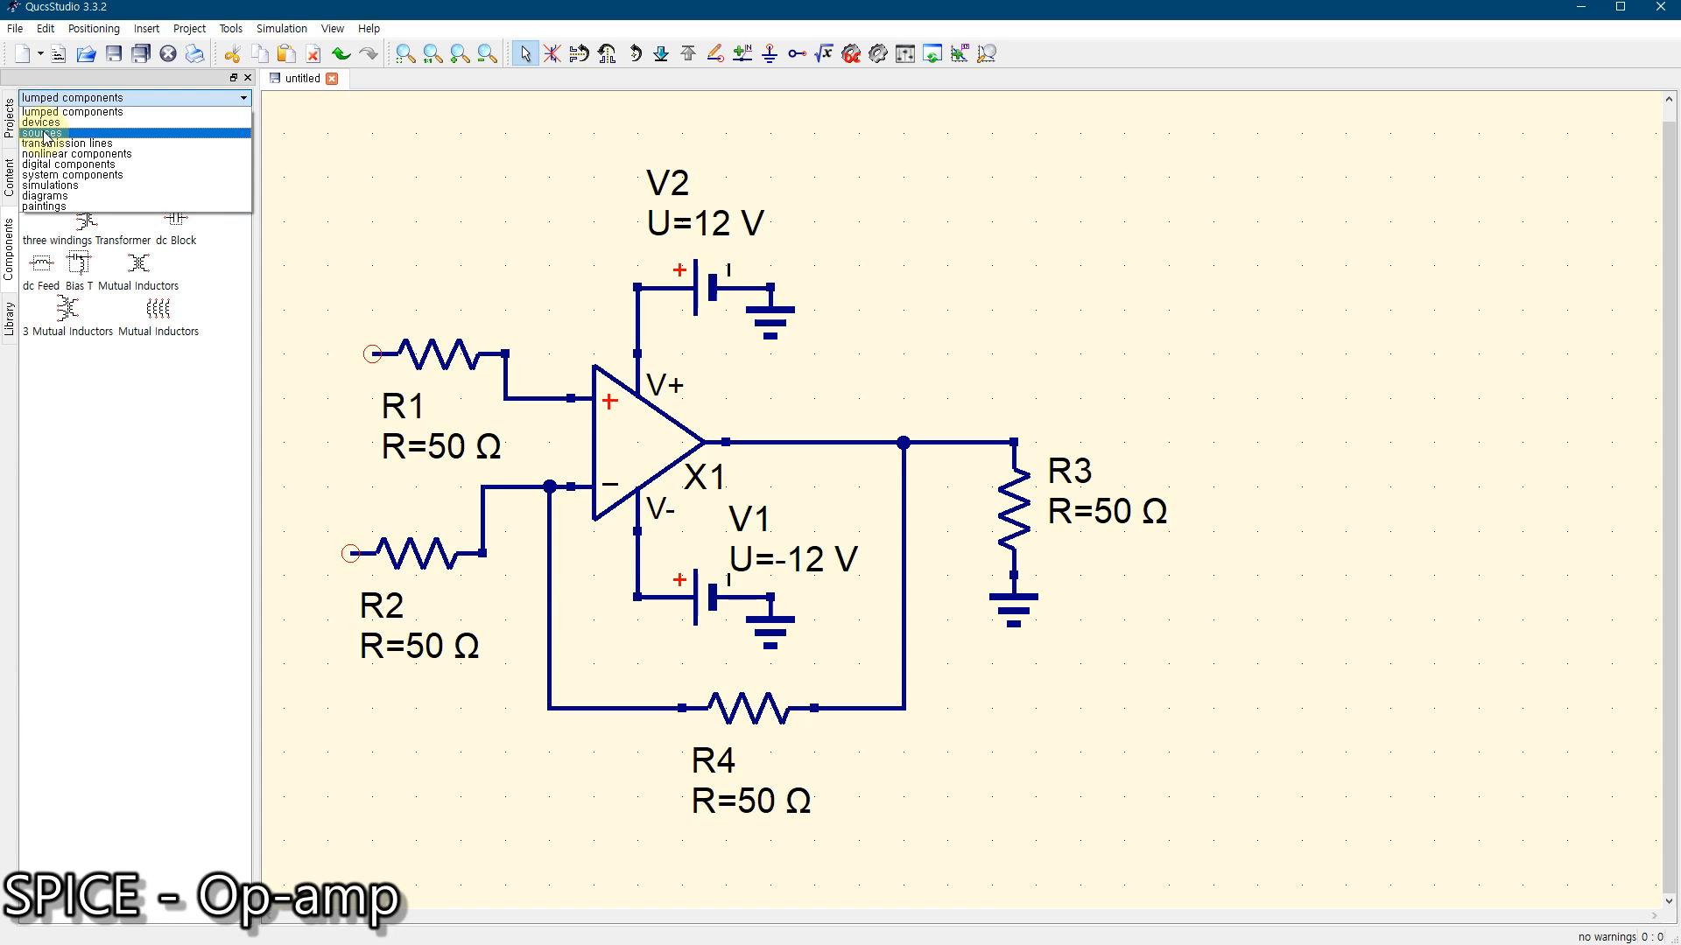
pyautogui.click(45, 133)
pyautogui.click(54, 132)
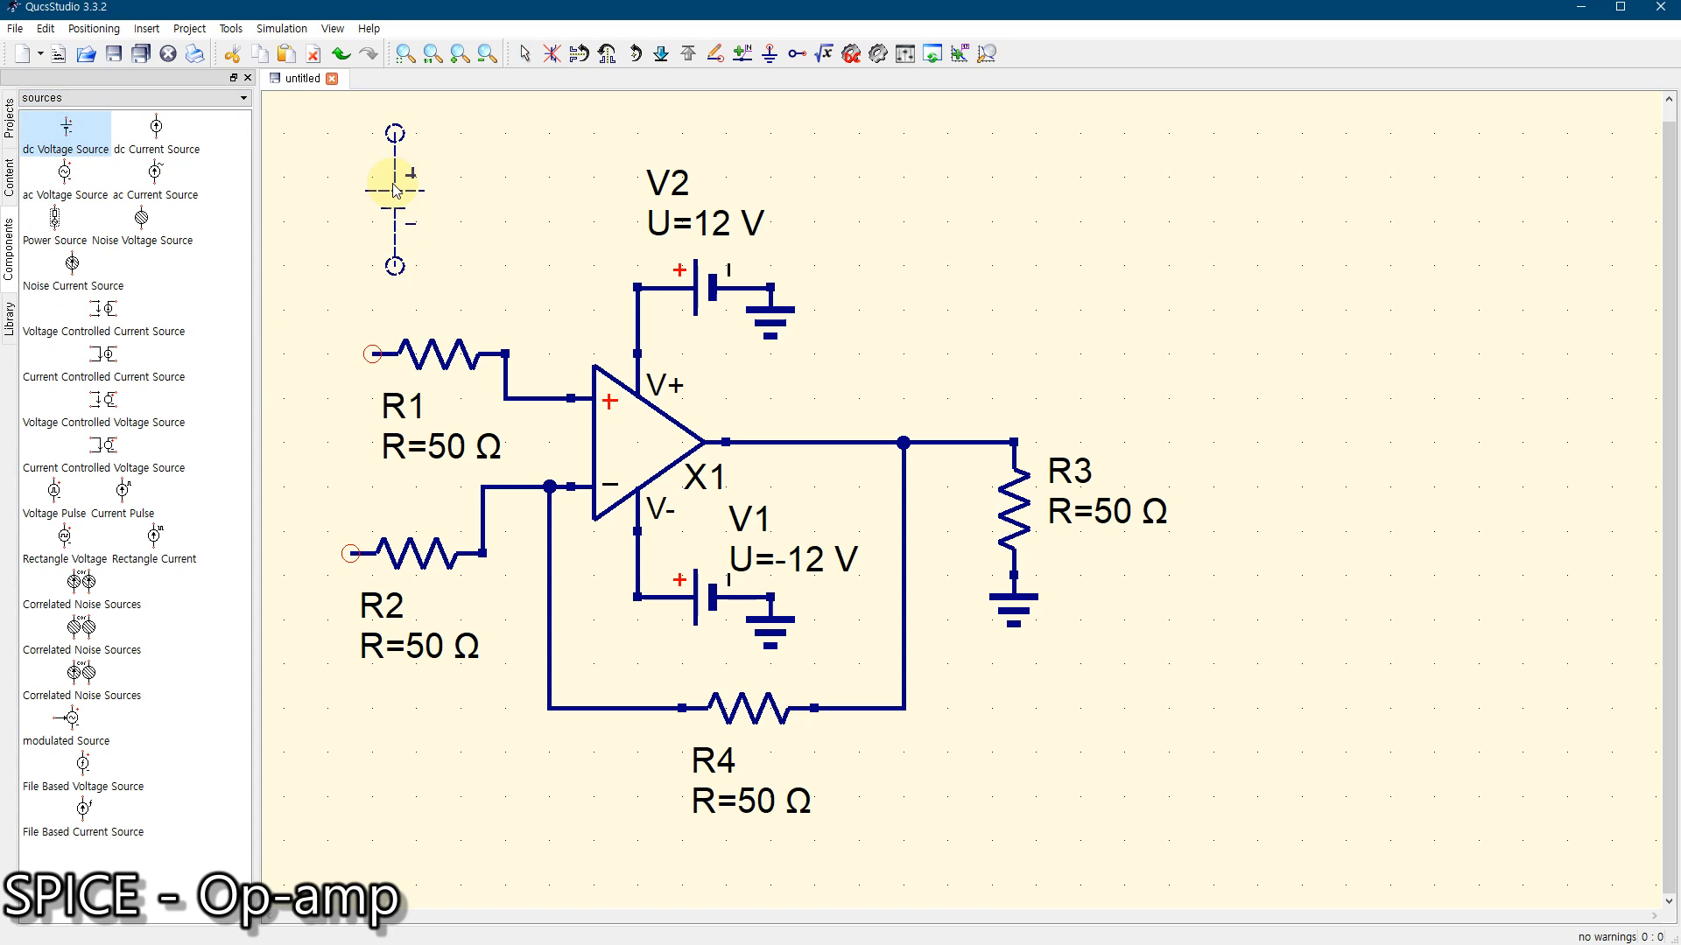
pyautogui.click(395, 171)
pyautogui.press('Escape')
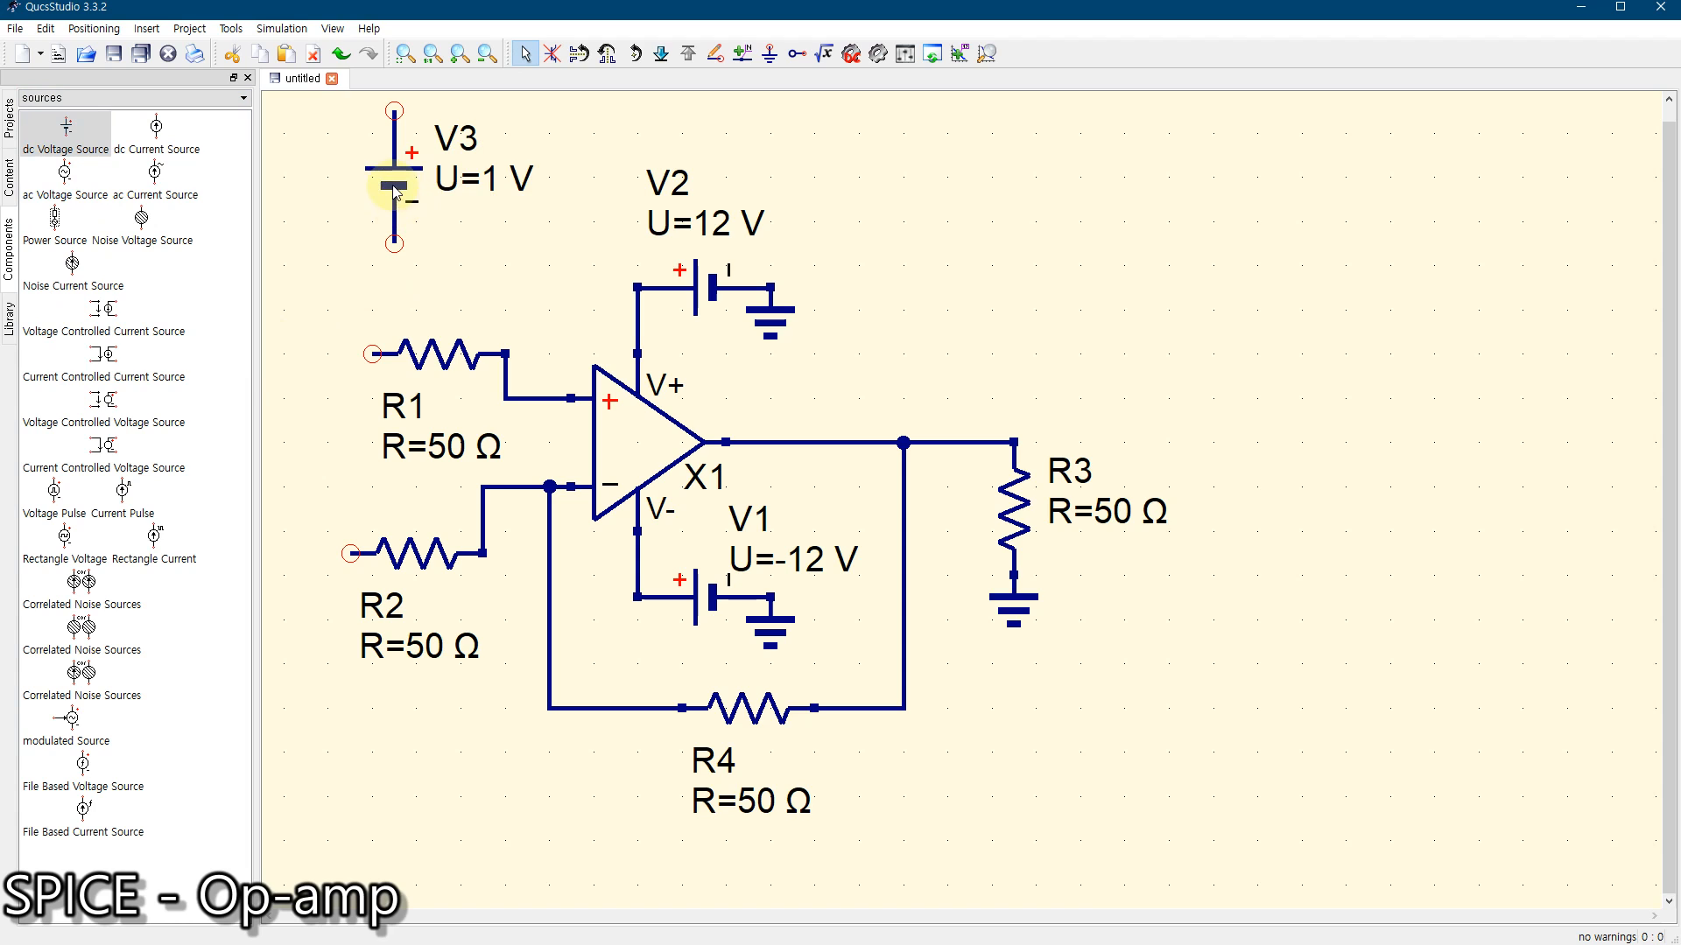
pyautogui.moveTo(395, 192); pyautogui.dragTo(281, 420)
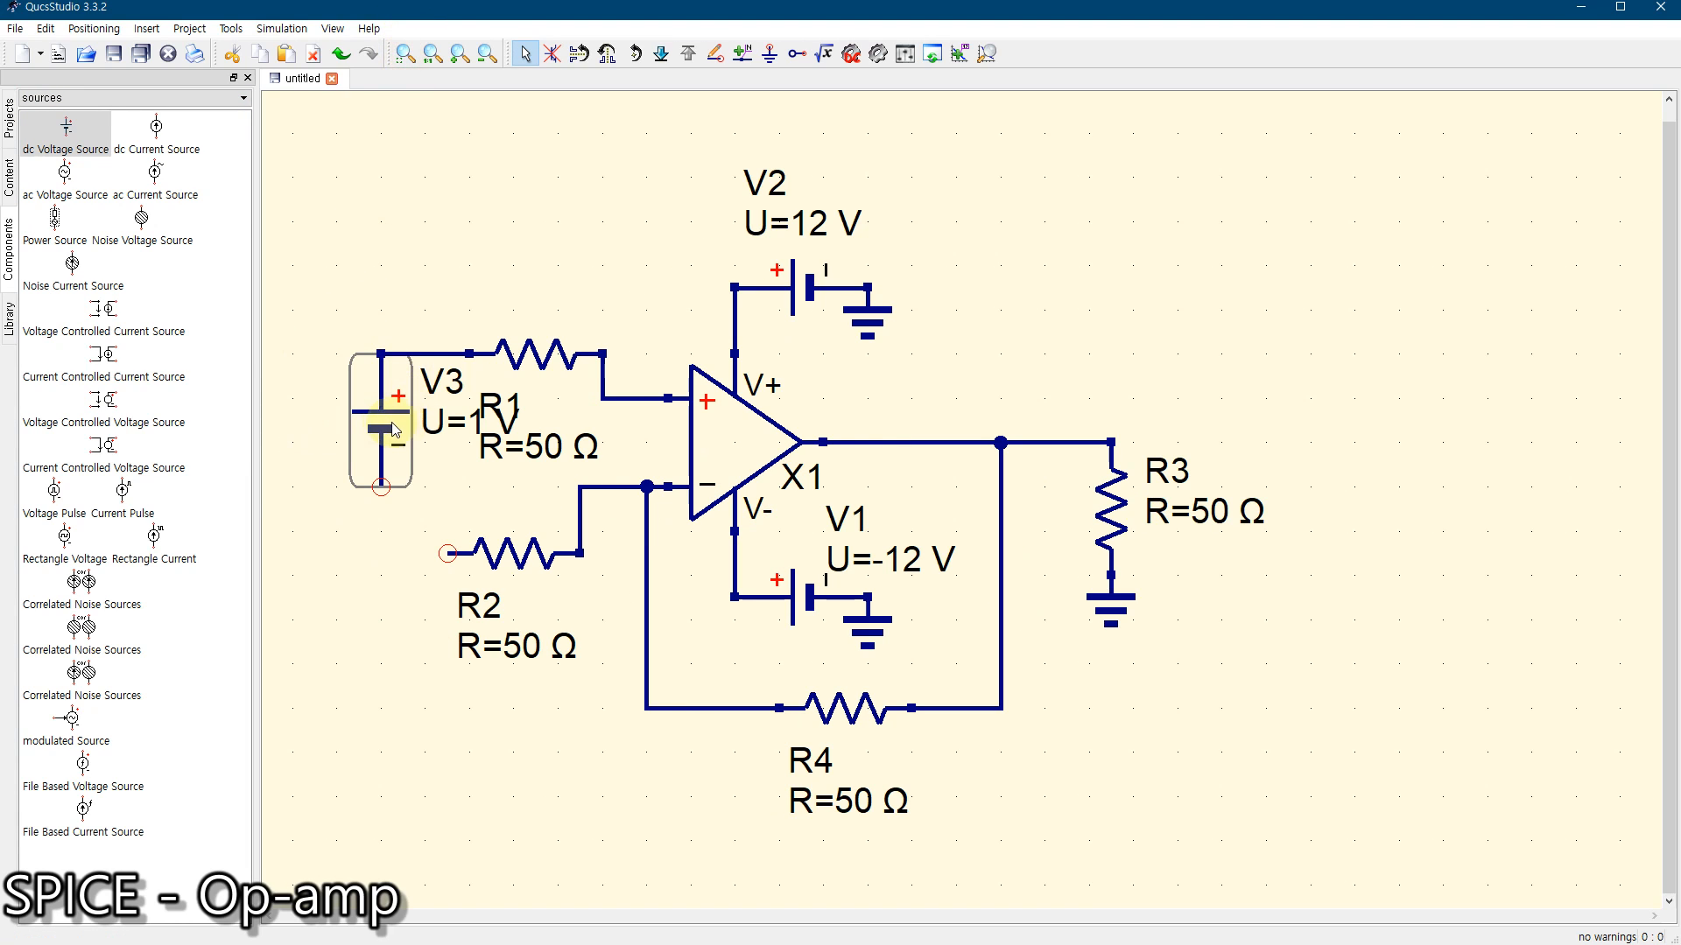
pyautogui.moveTo(395, 429); pyautogui.dragTo(306, 427)
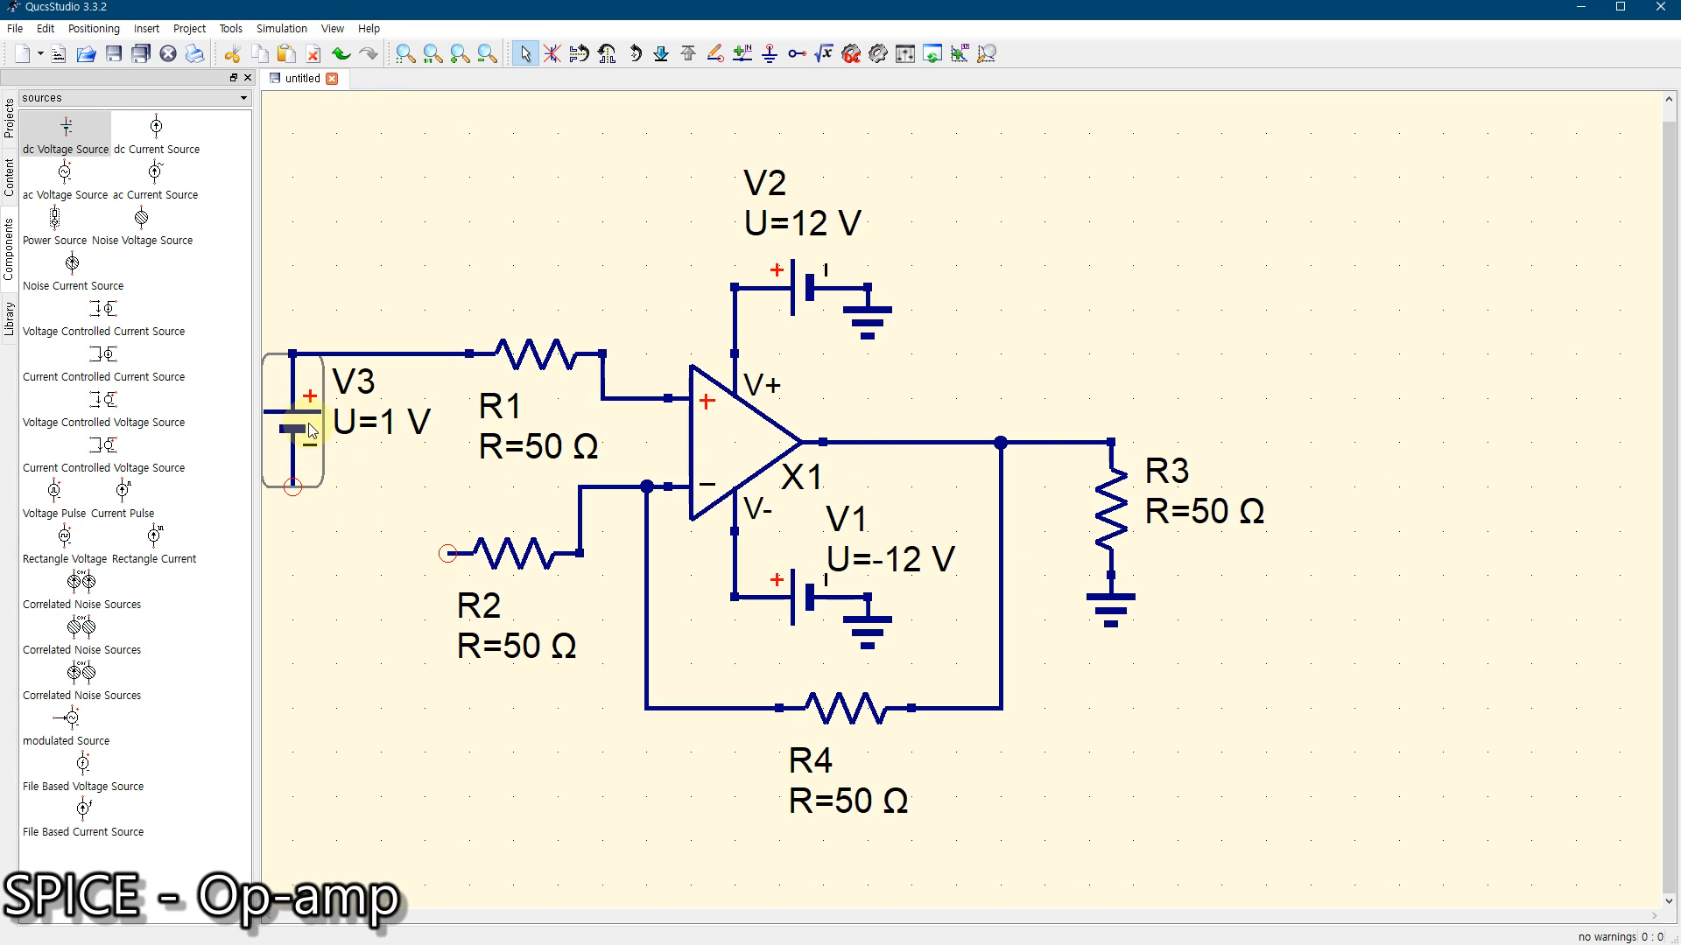
pyautogui.click(374, 488)
# Move R2 below the op-amp's - input, rotate it to vertical and connect its upper end to that input wire
pyautogui.moveTo(510, 567); pyautogui.dragTo(489, 656)
pyautogui.click(528, 774)
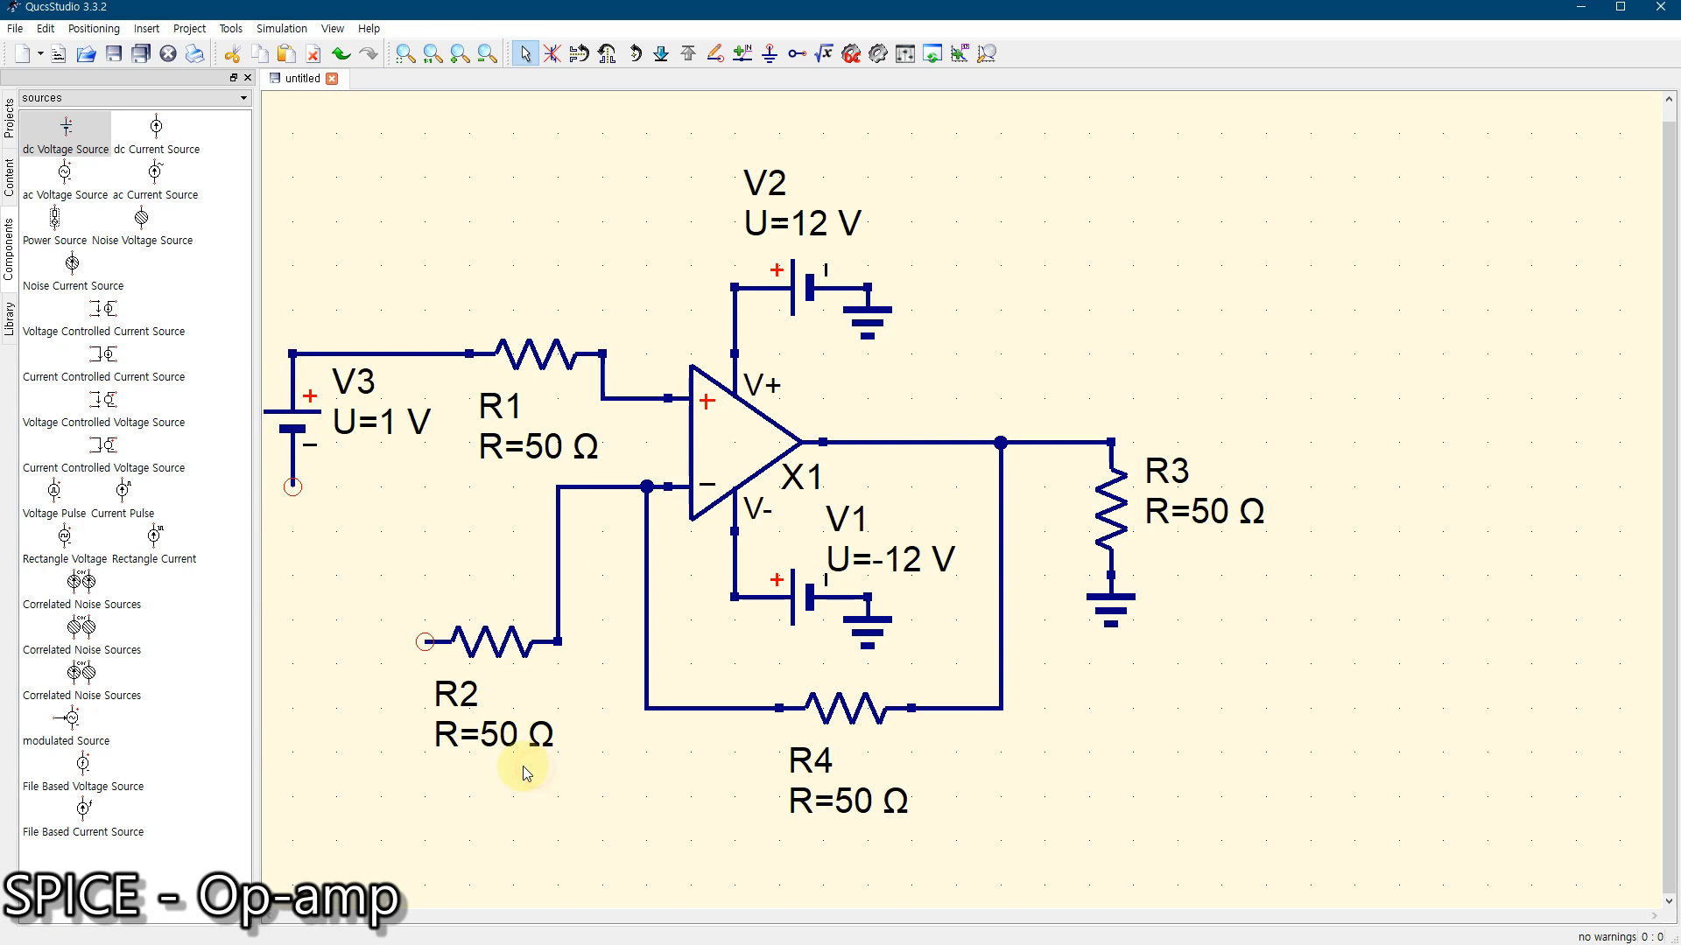
pyautogui.click(474, 658)
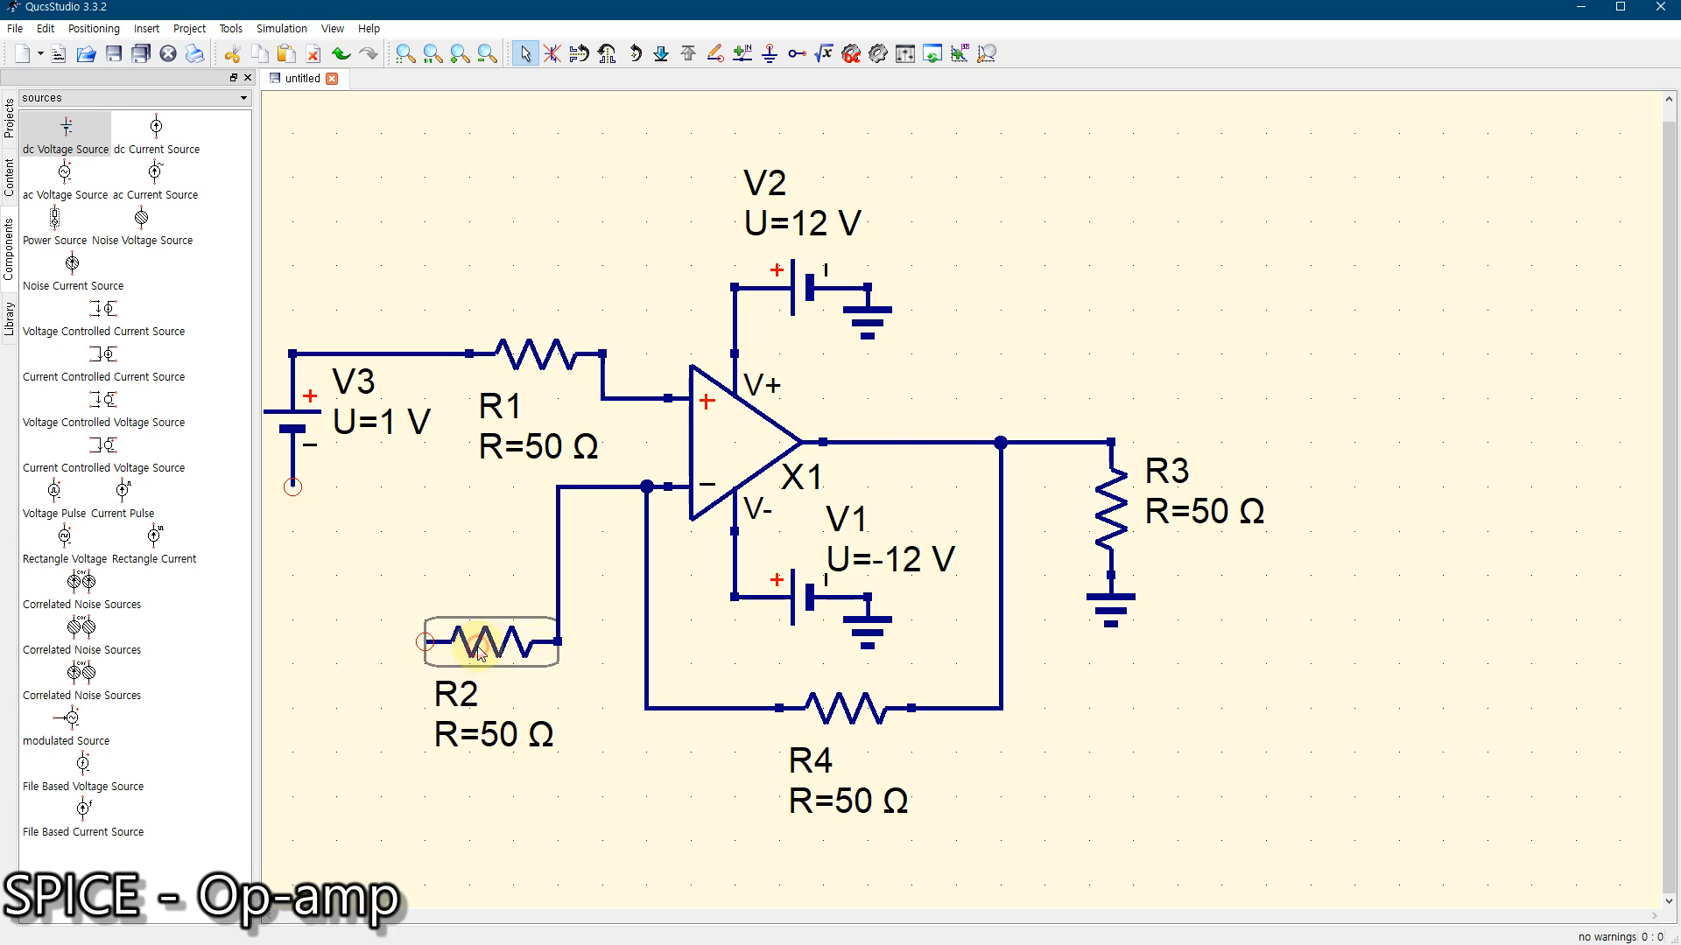
pyautogui.click(637, 56)
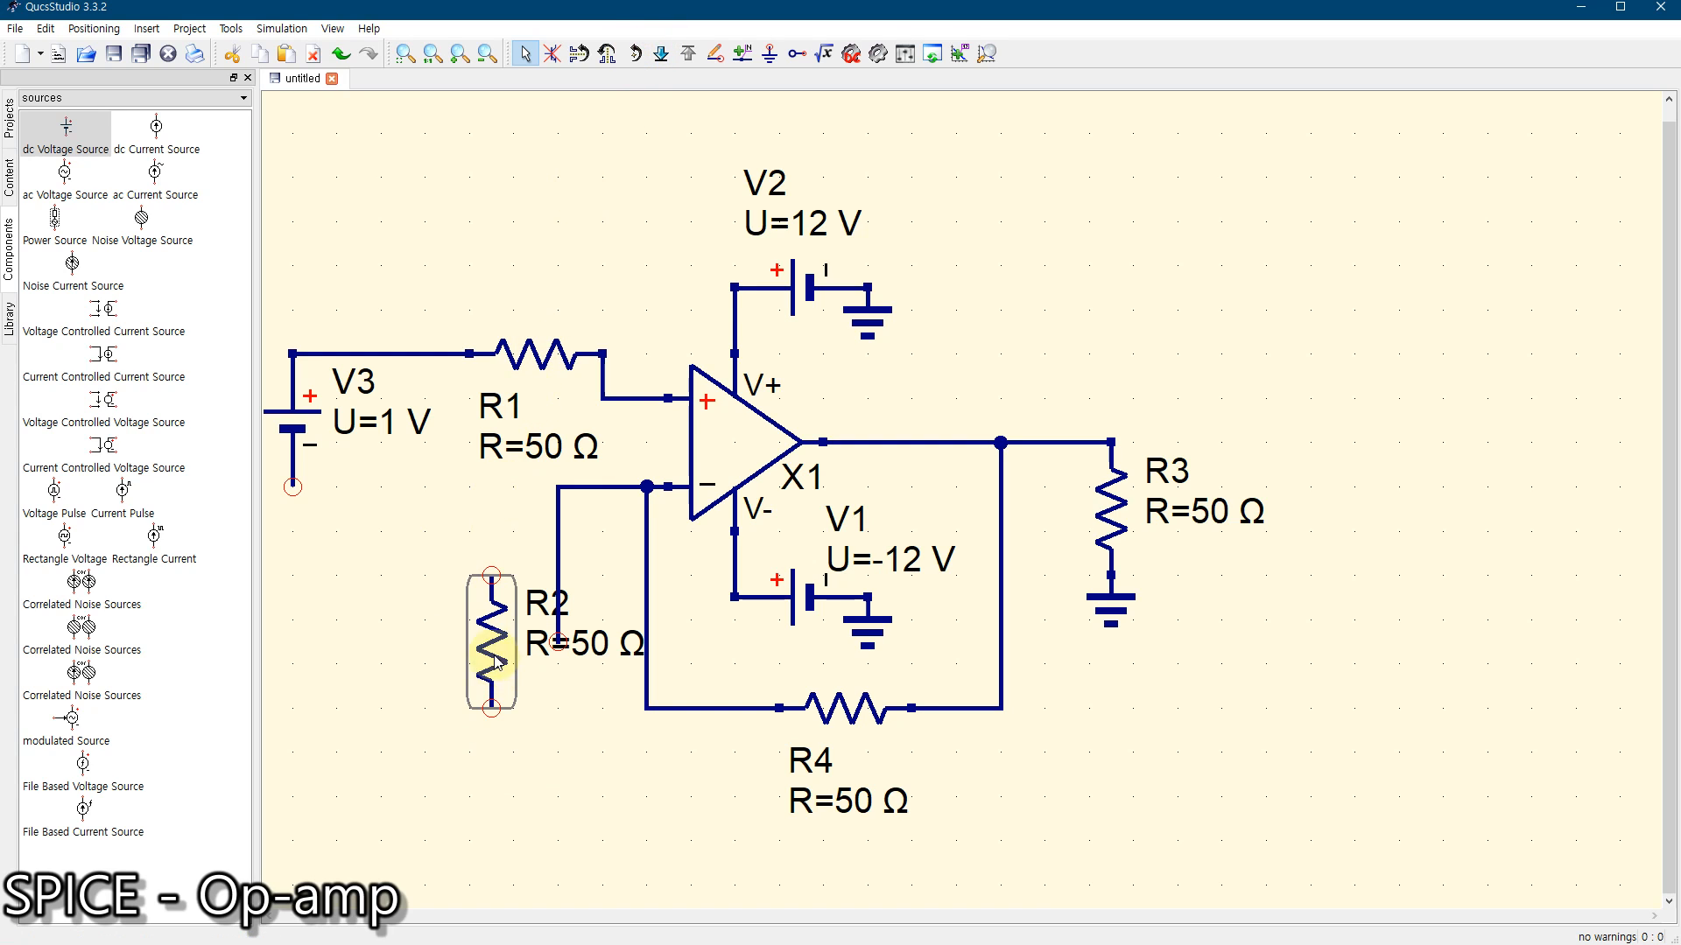
pyautogui.moveTo(494, 655); pyautogui.dragTo(445, 597)
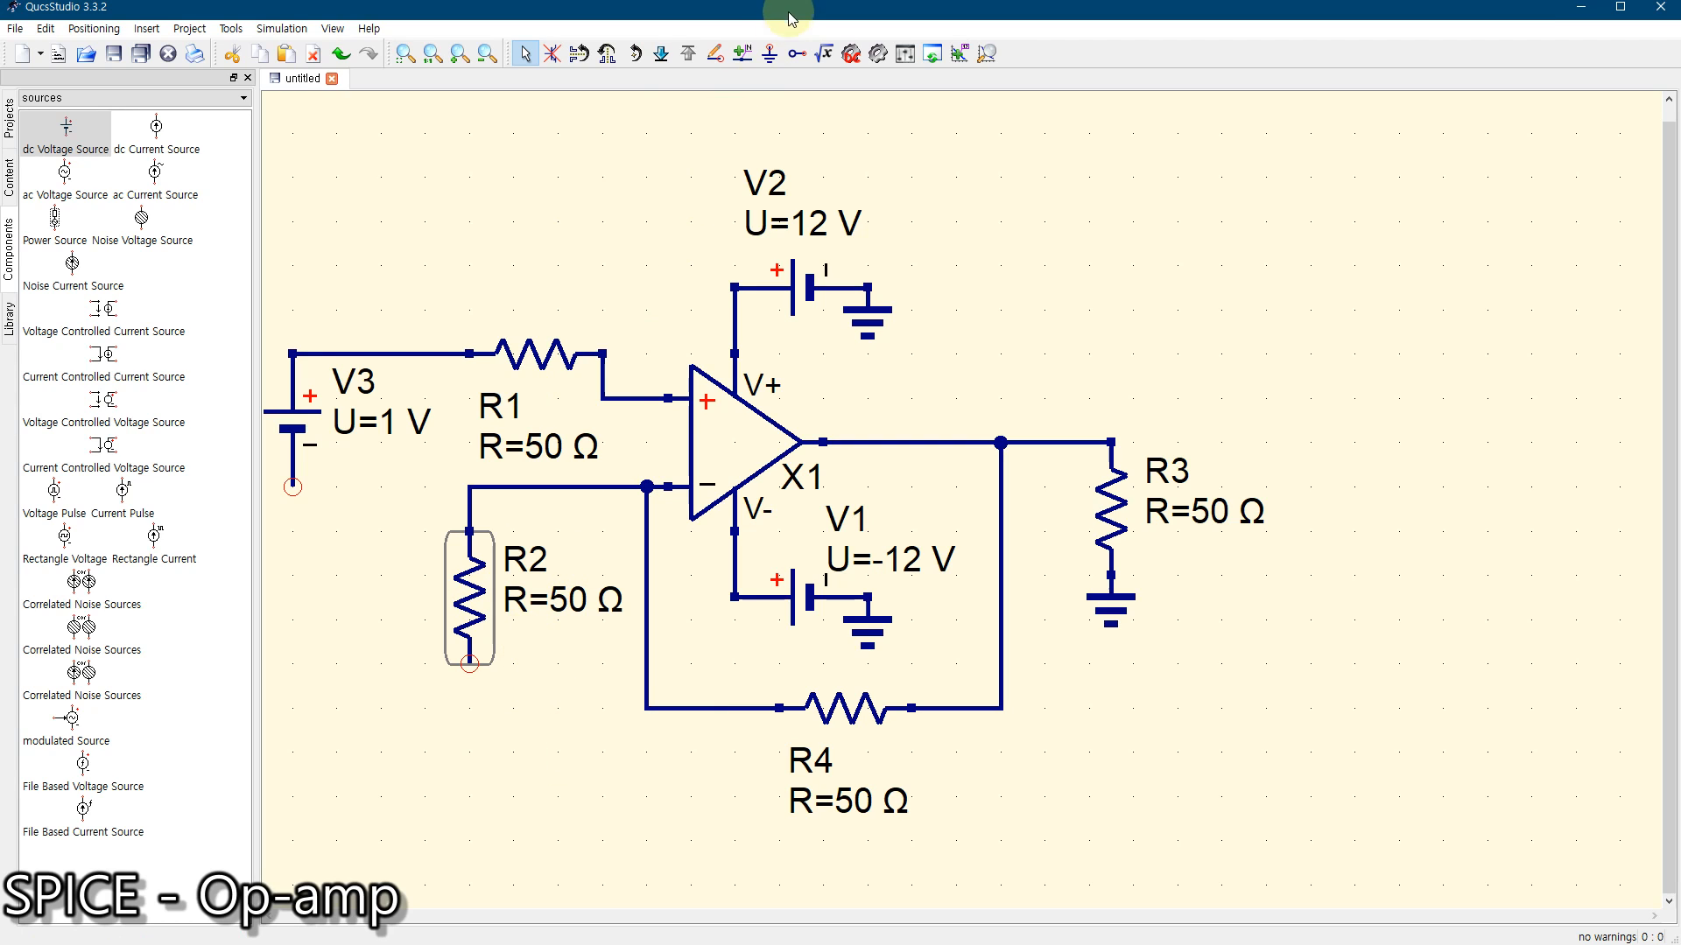
# Attach grounds to R2's lower end and to the negative terminal of voltage source V3
pyautogui.click(769, 54)
pyautogui.click(469, 664)
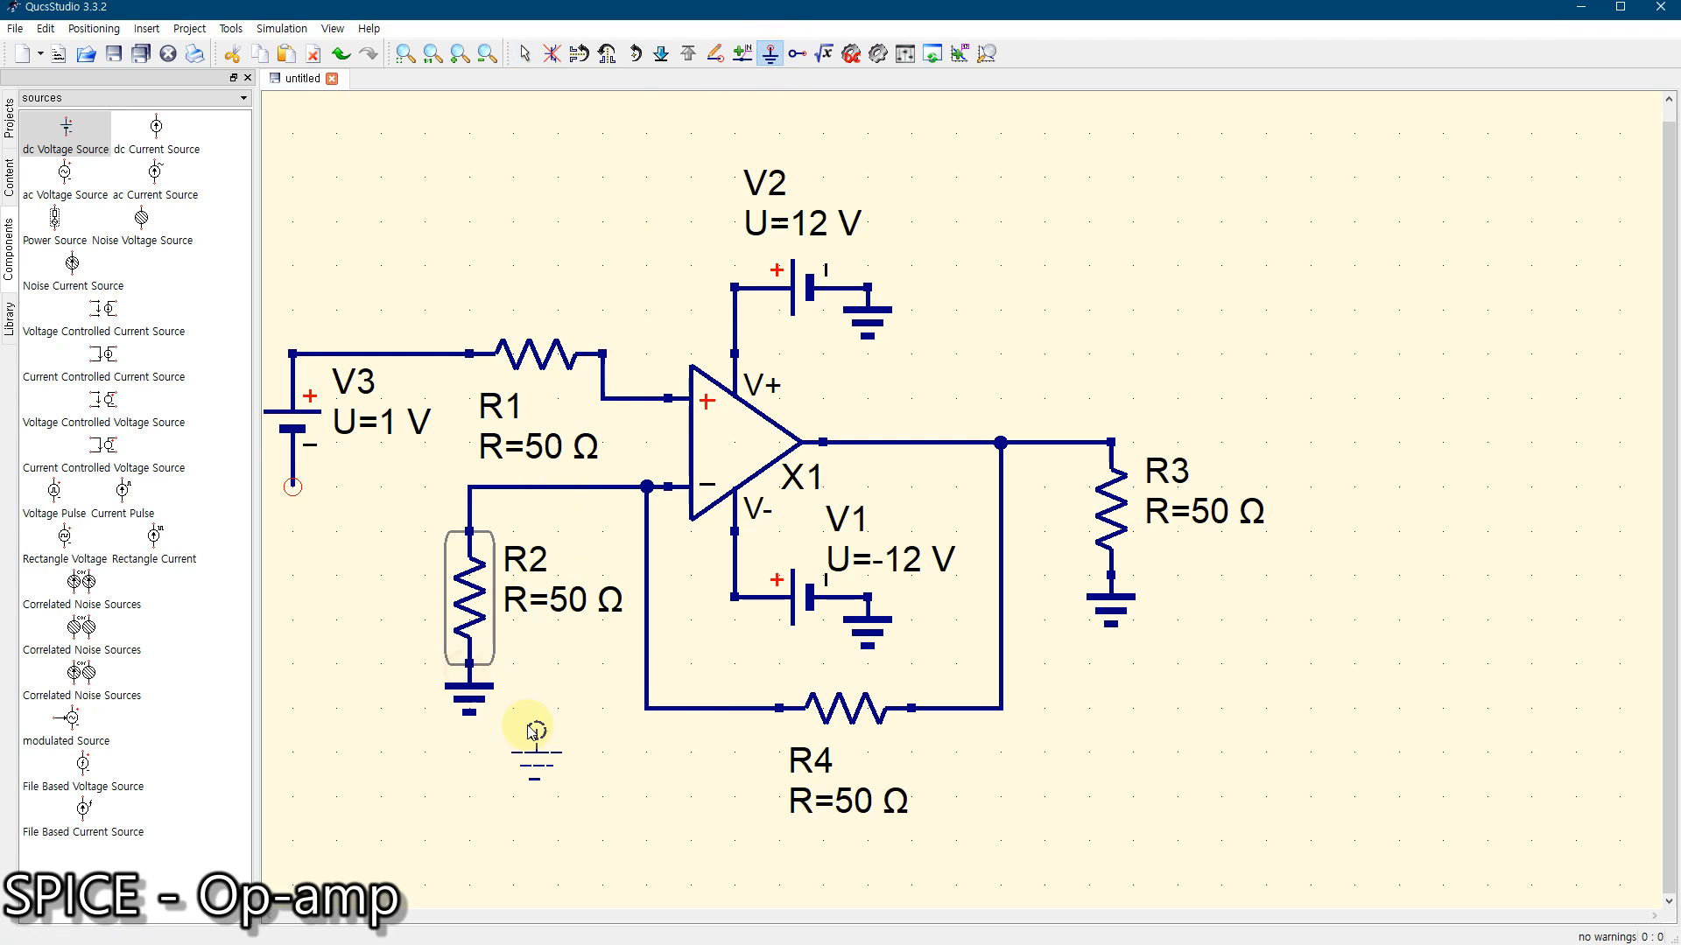
pyautogui.click(292, 486)
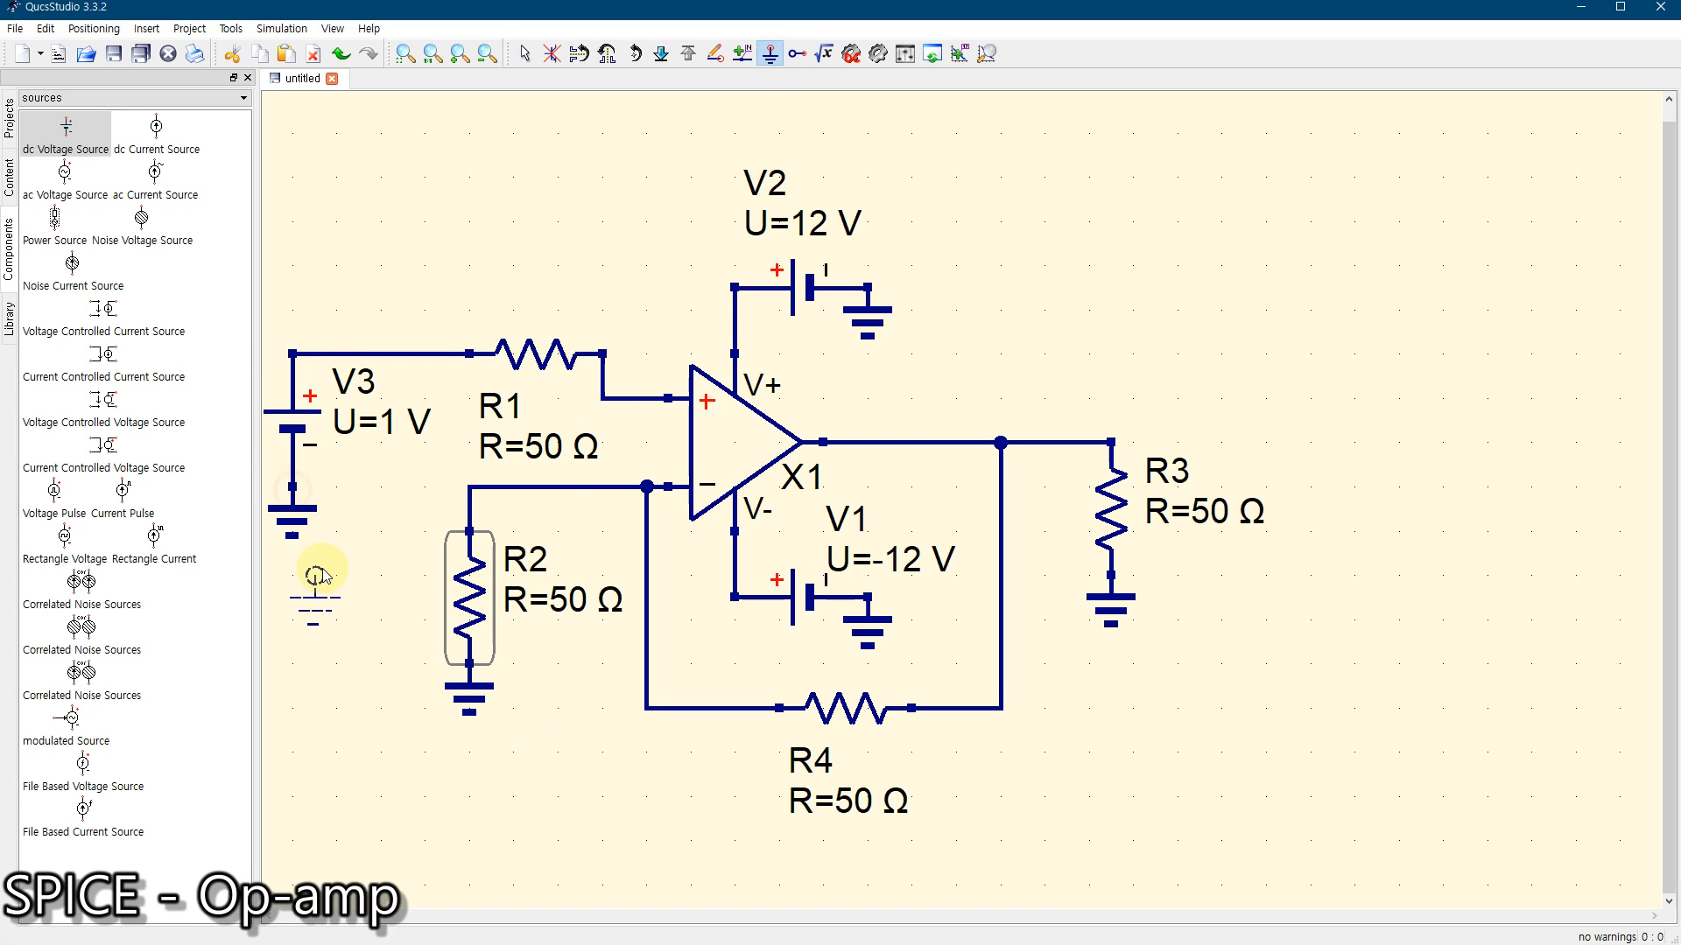
pyautogui.press('Escape')
# Set the voltage of input source V3 to 10 mV
pyautogui.click(304, 594)
pyautogui.doubleClick(282, 416)
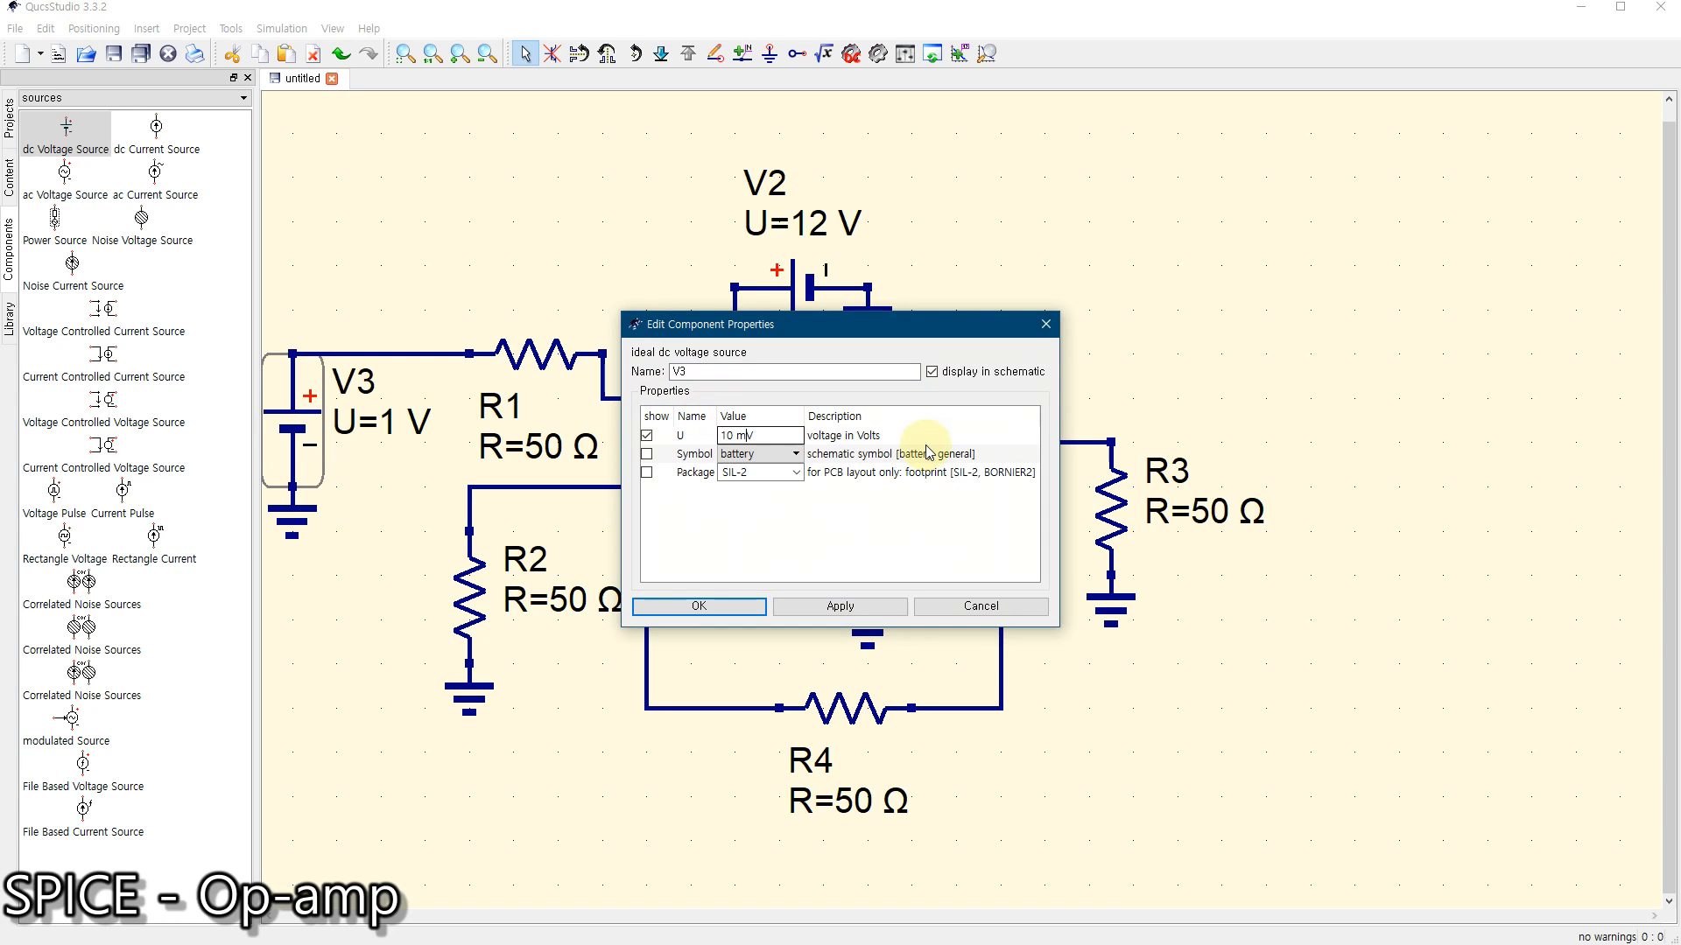
pyautogui.click(700, 604)
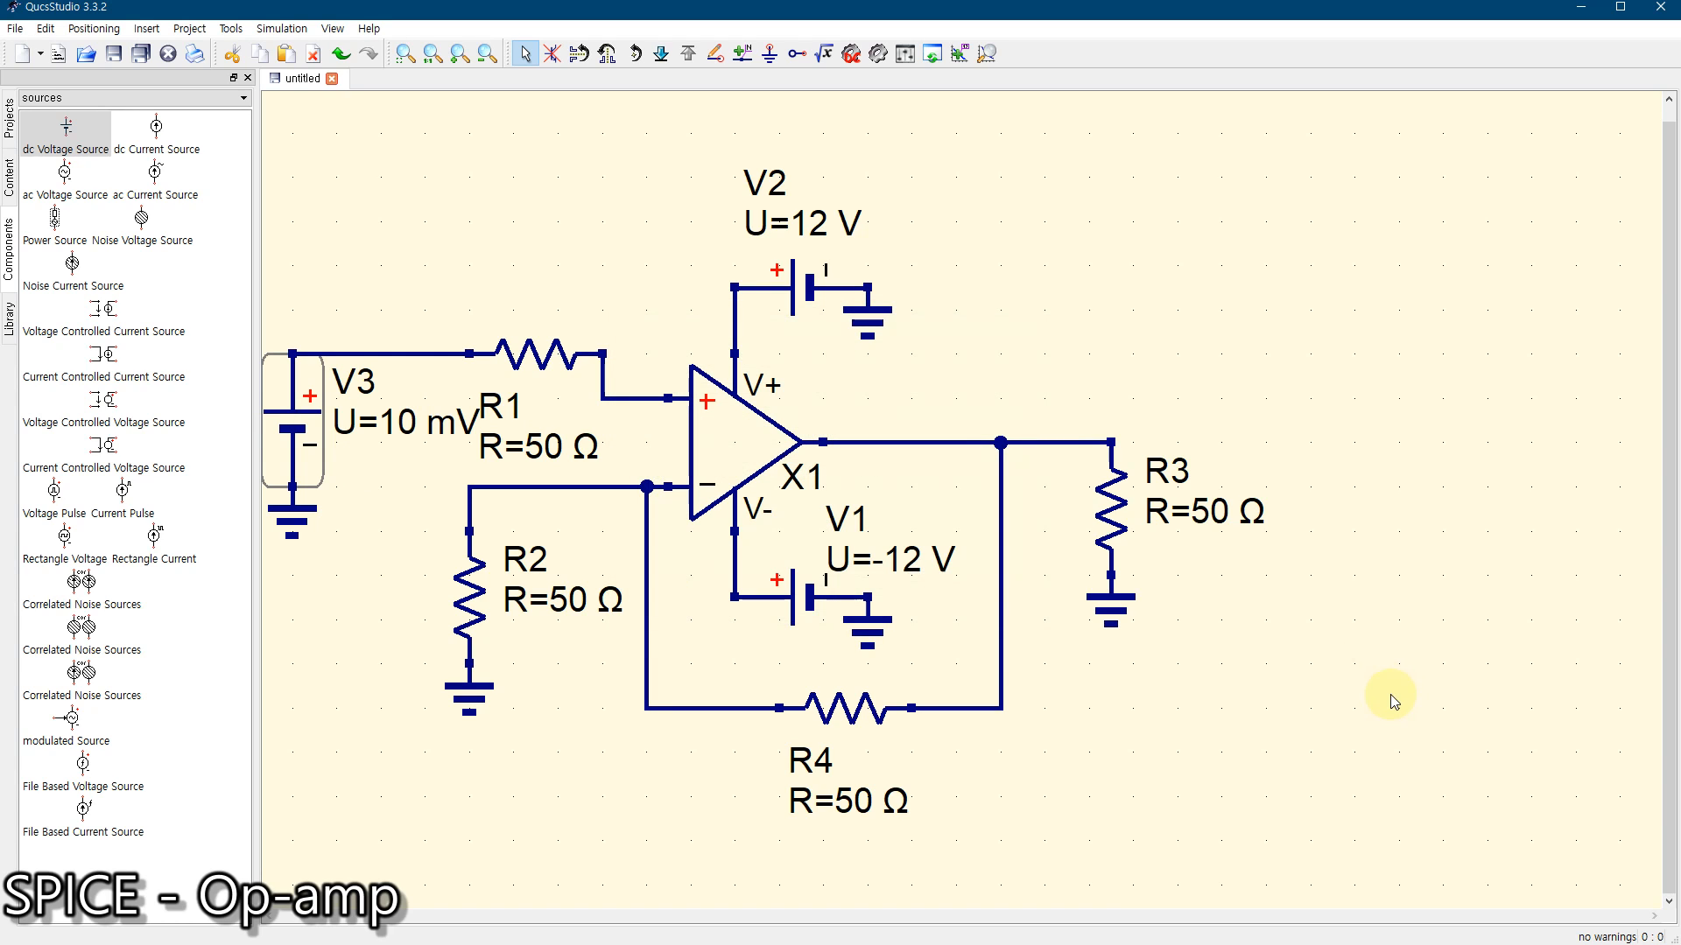
# Set the resistance of output load resistor R3 to 100 Ω
pyautogui.doubleClick(1109, 514)
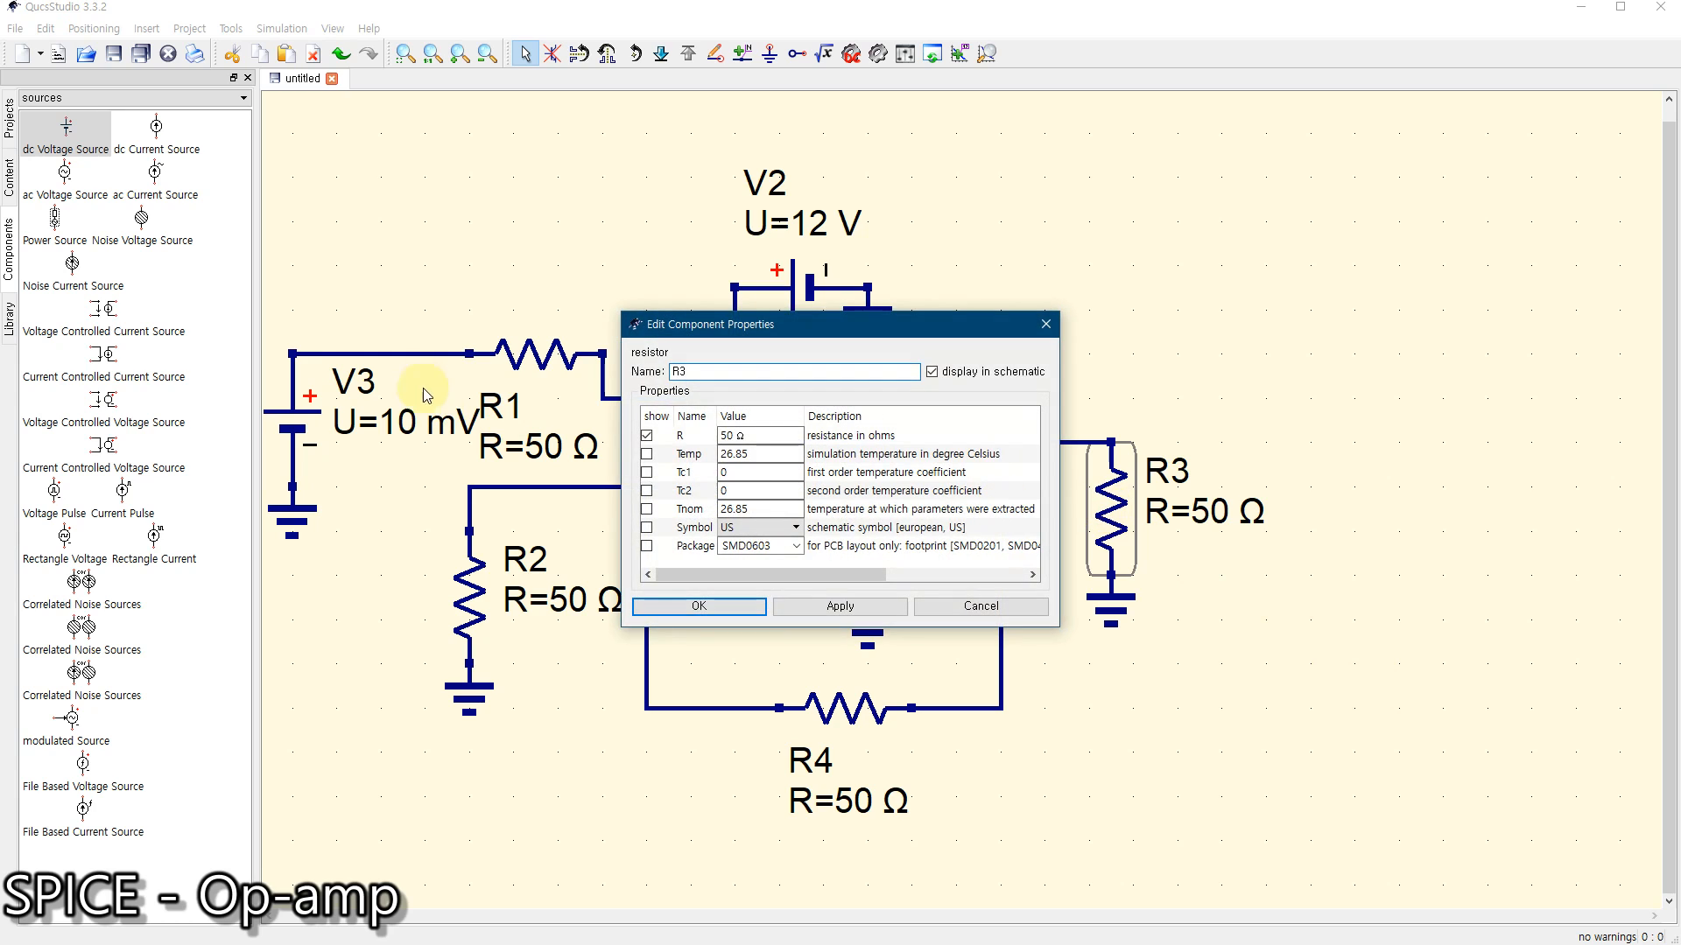
pyautogui.doubleClick(731, 435)
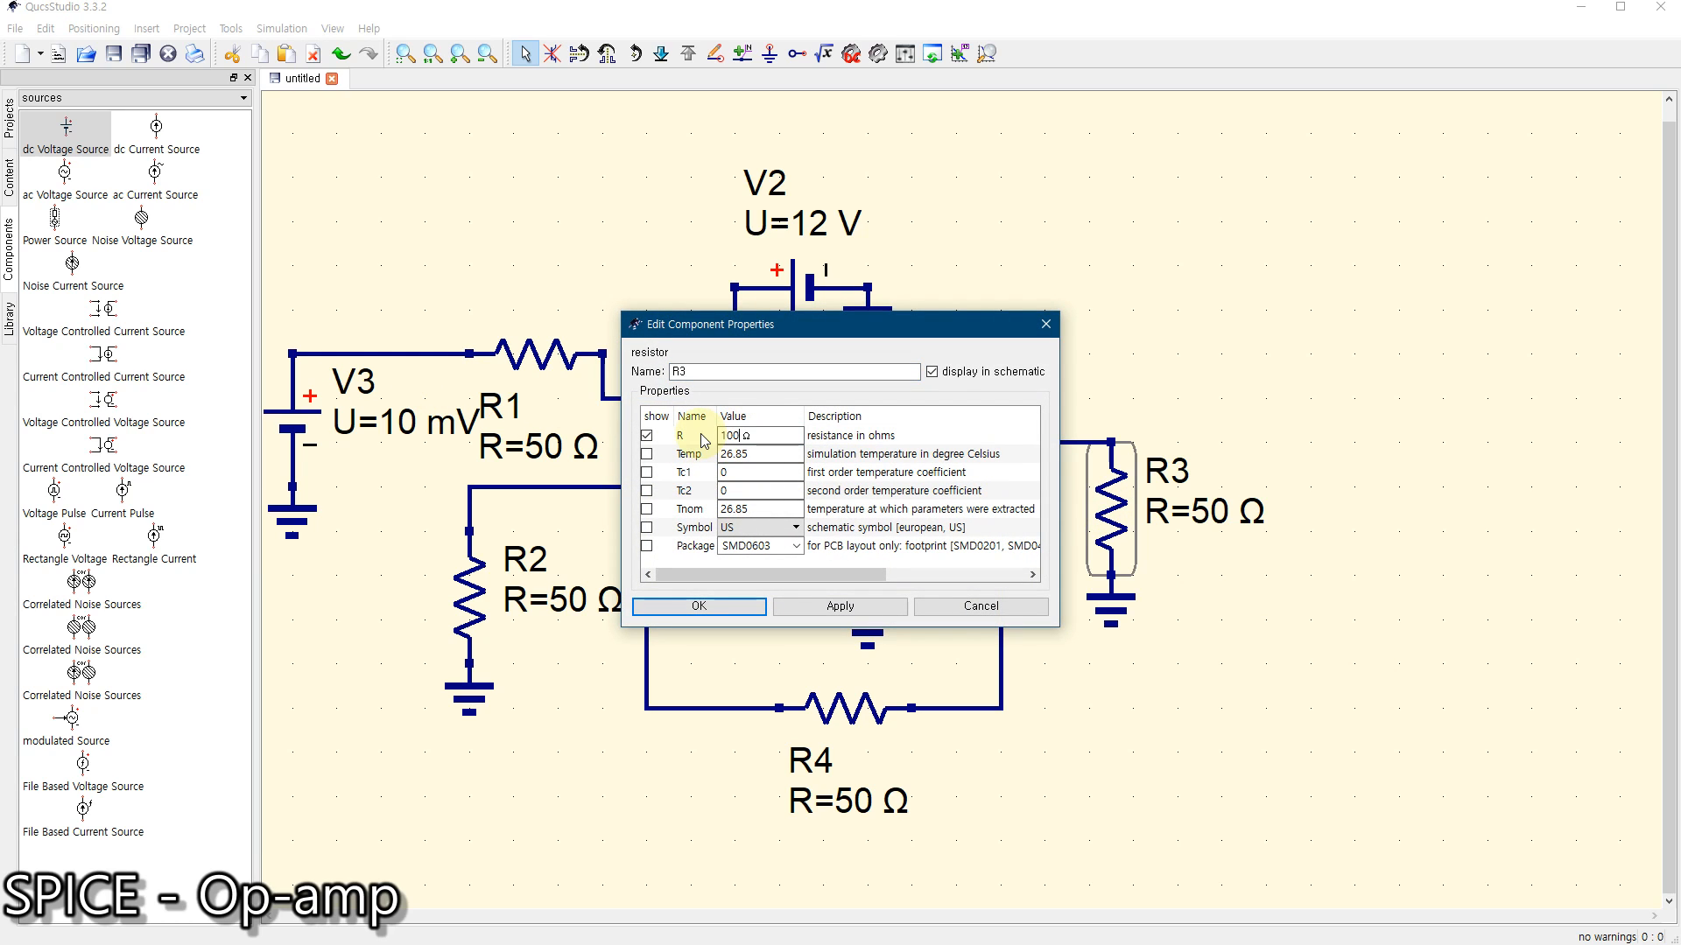
pyautogui.click(732, 613)
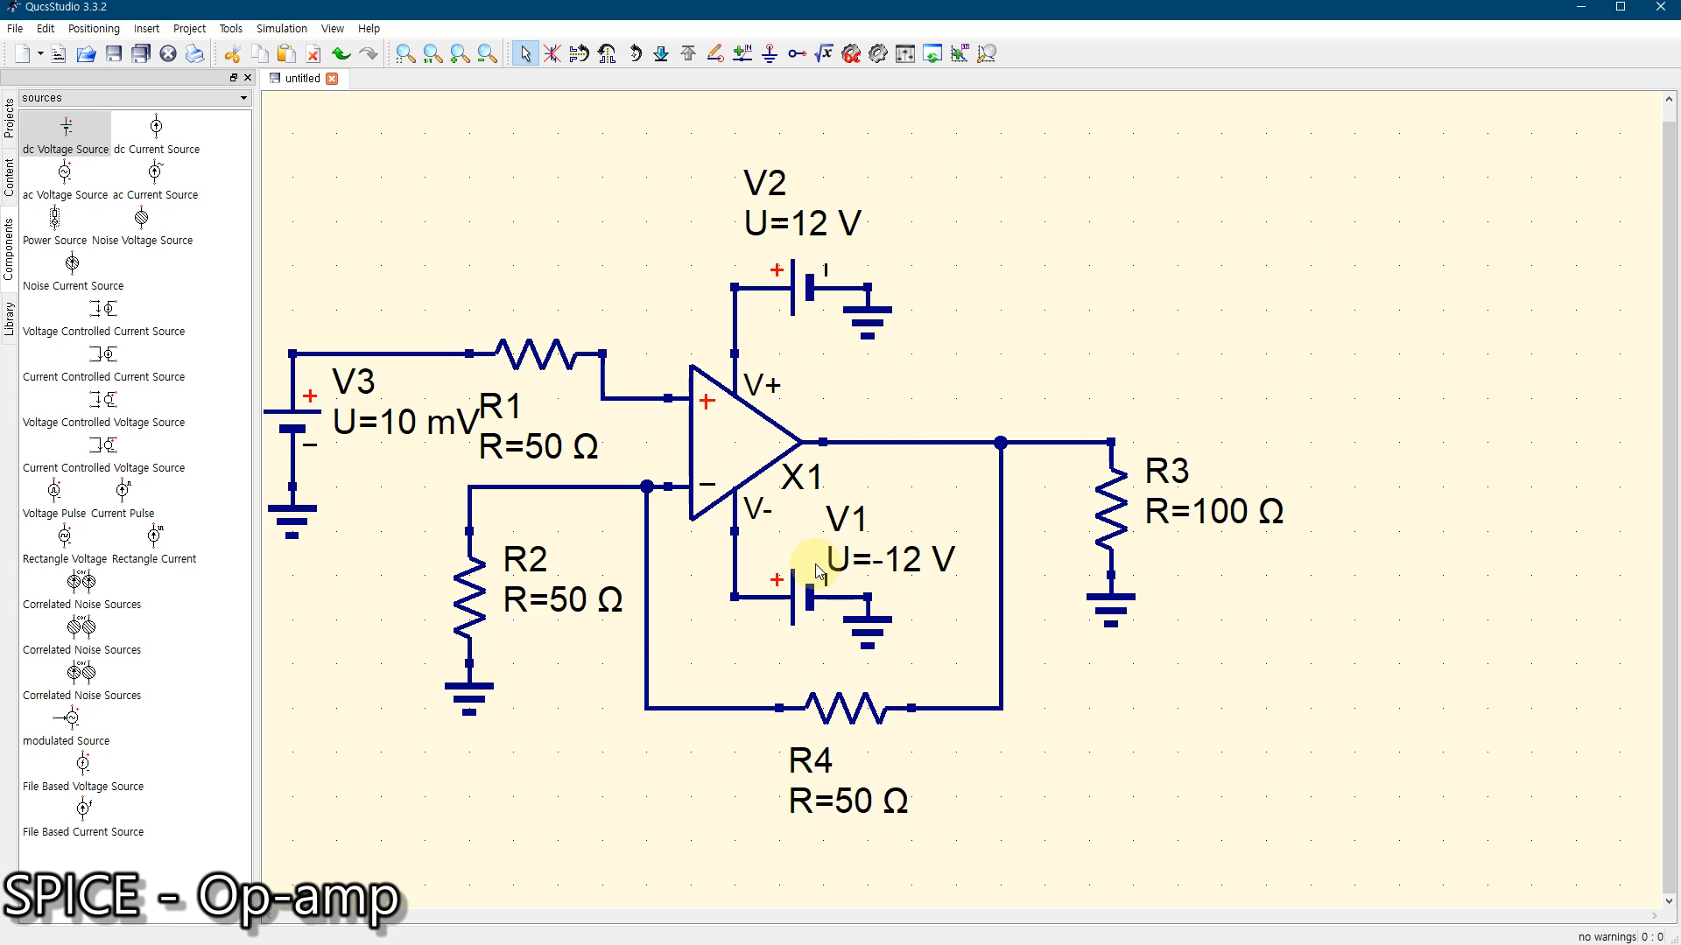
# Switch to the Microsoft Whiteboard sketch and circle the R1 and R2 labels in red
pyautogui.press('super')
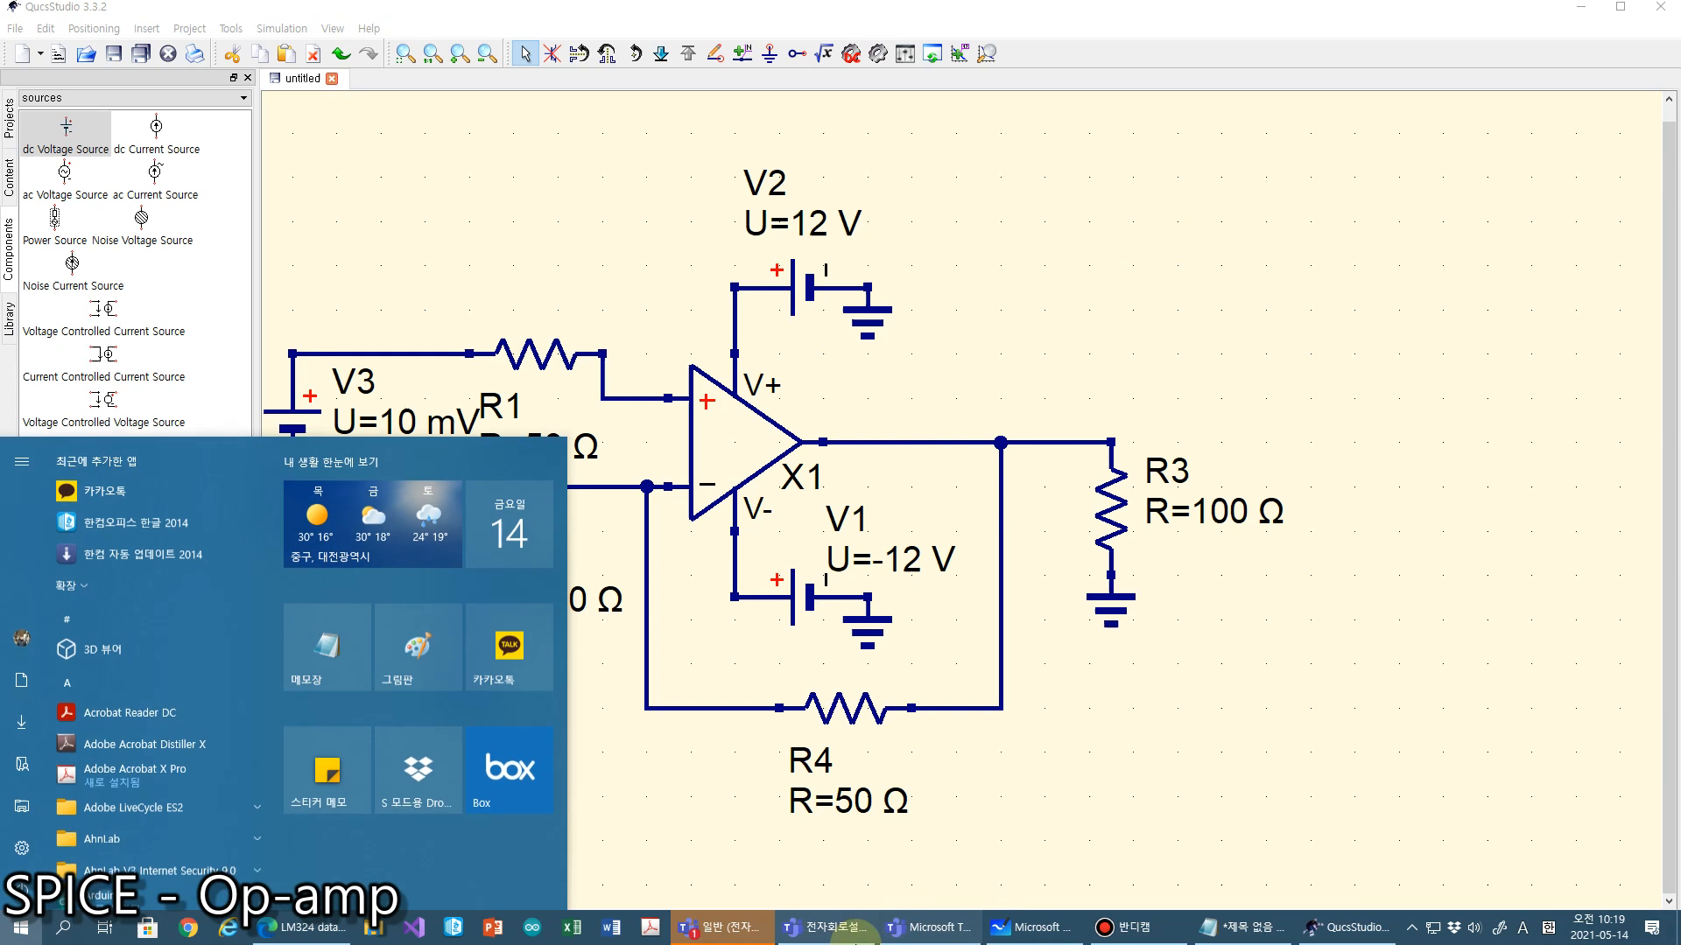
pyautogui.moveTo(1351, 935)
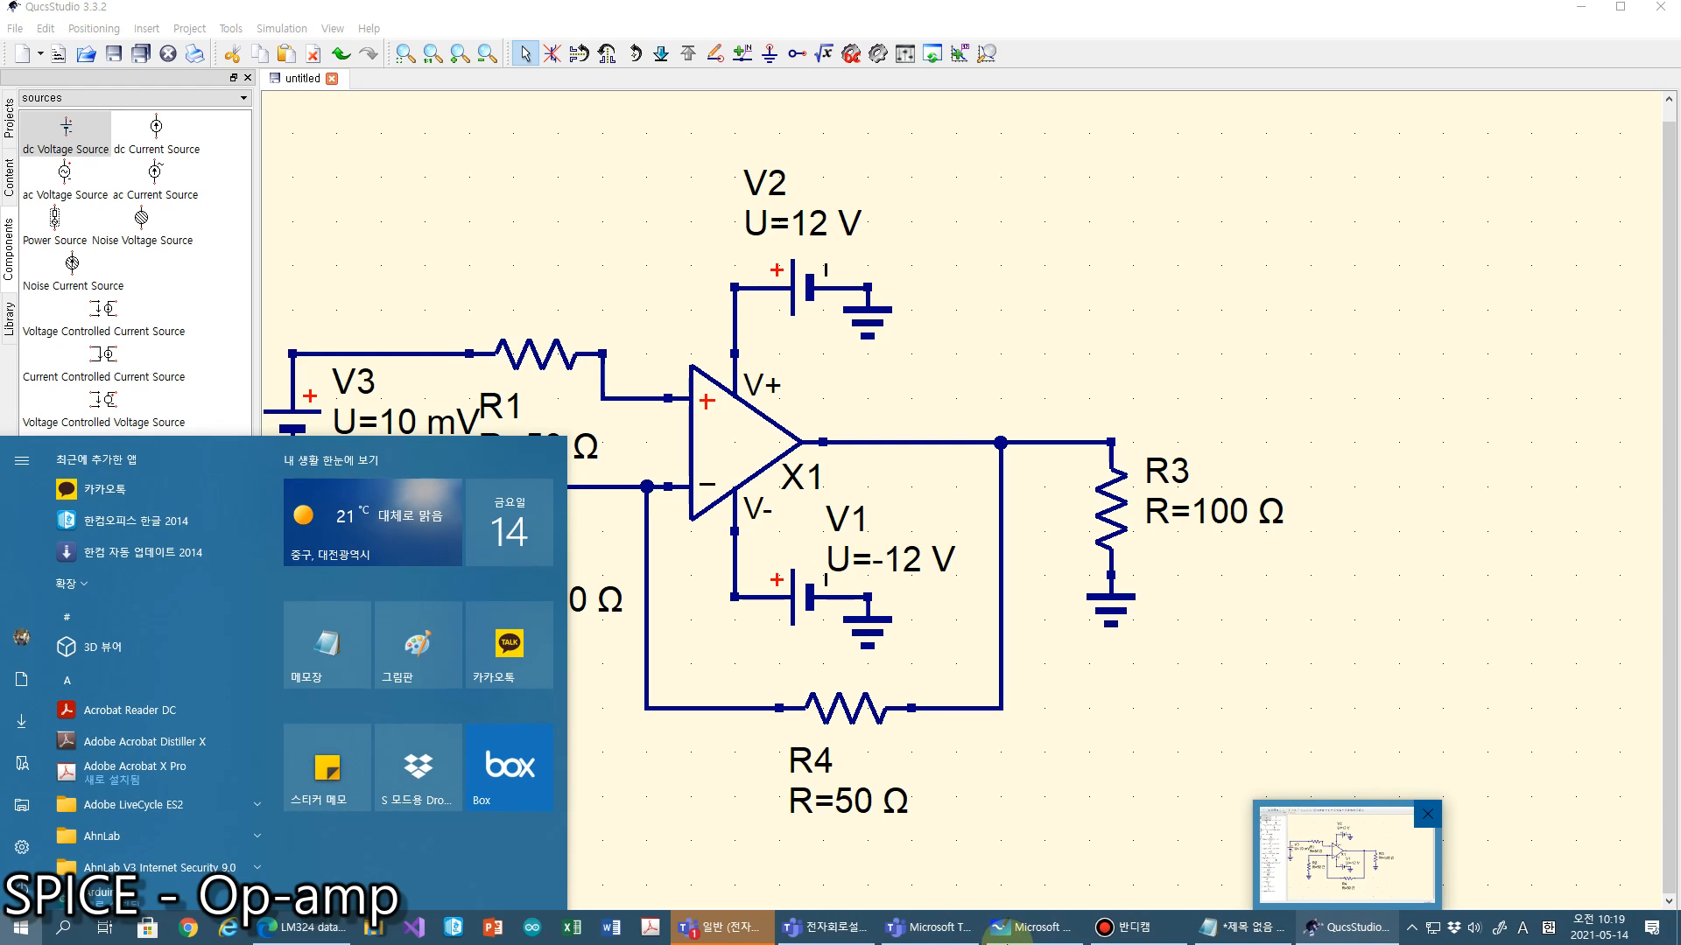
pyautogui.moveTo(1041, 937)
pyautogui.click(1036, 932)
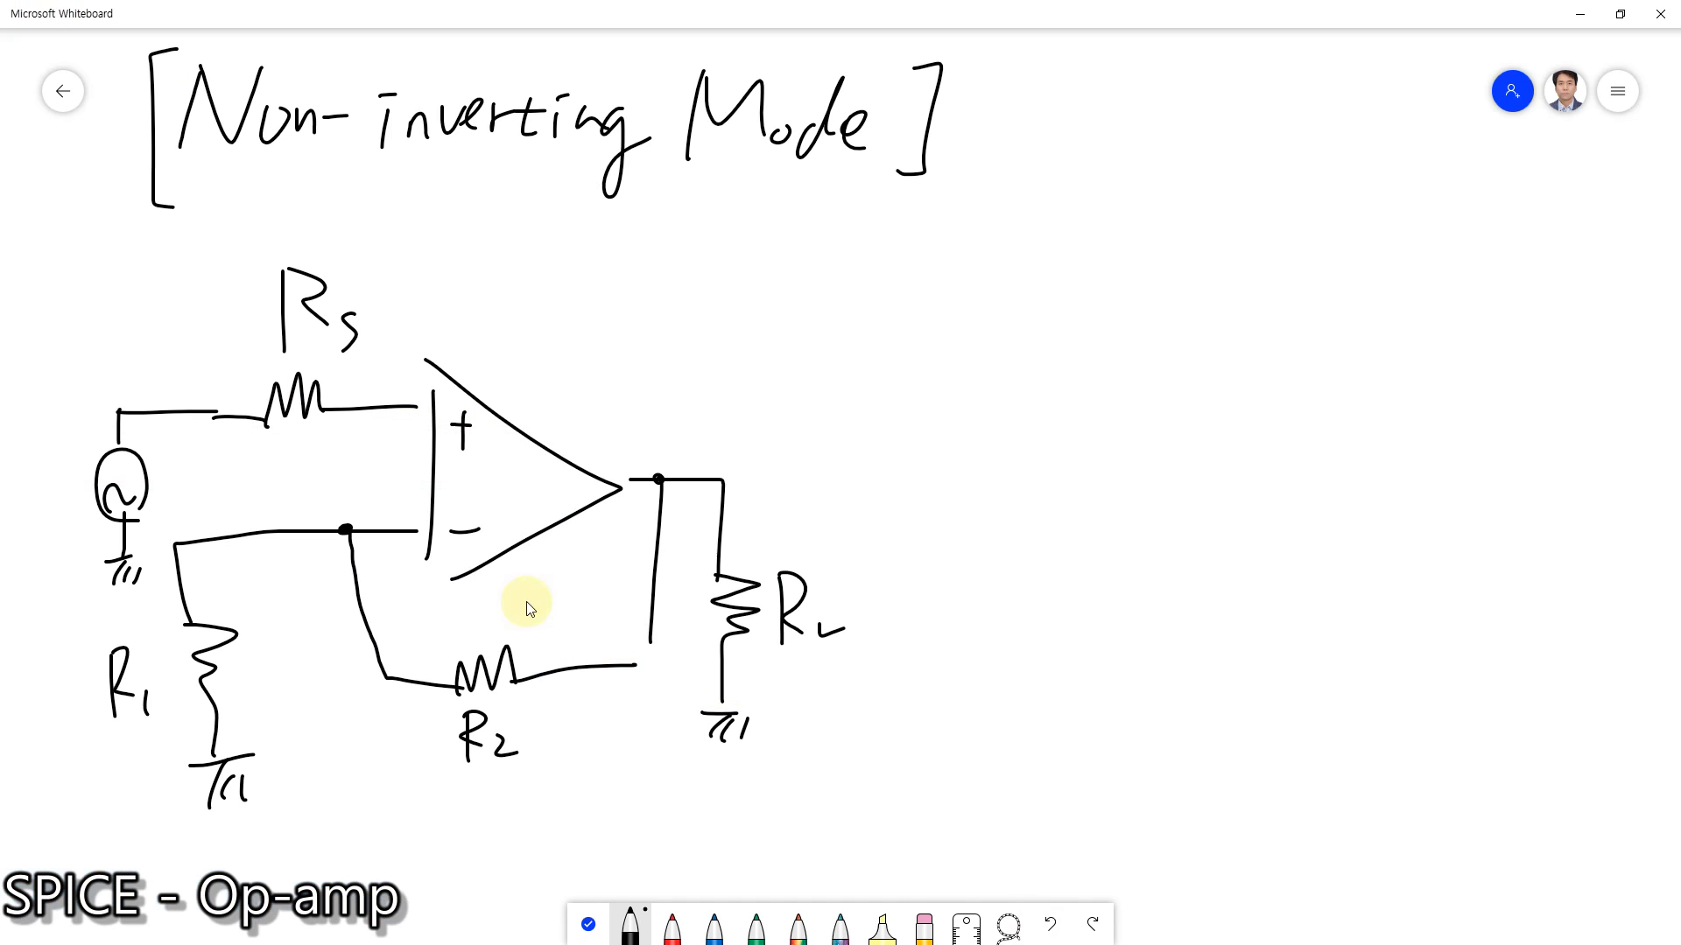
pyautogui.click(670, 930)
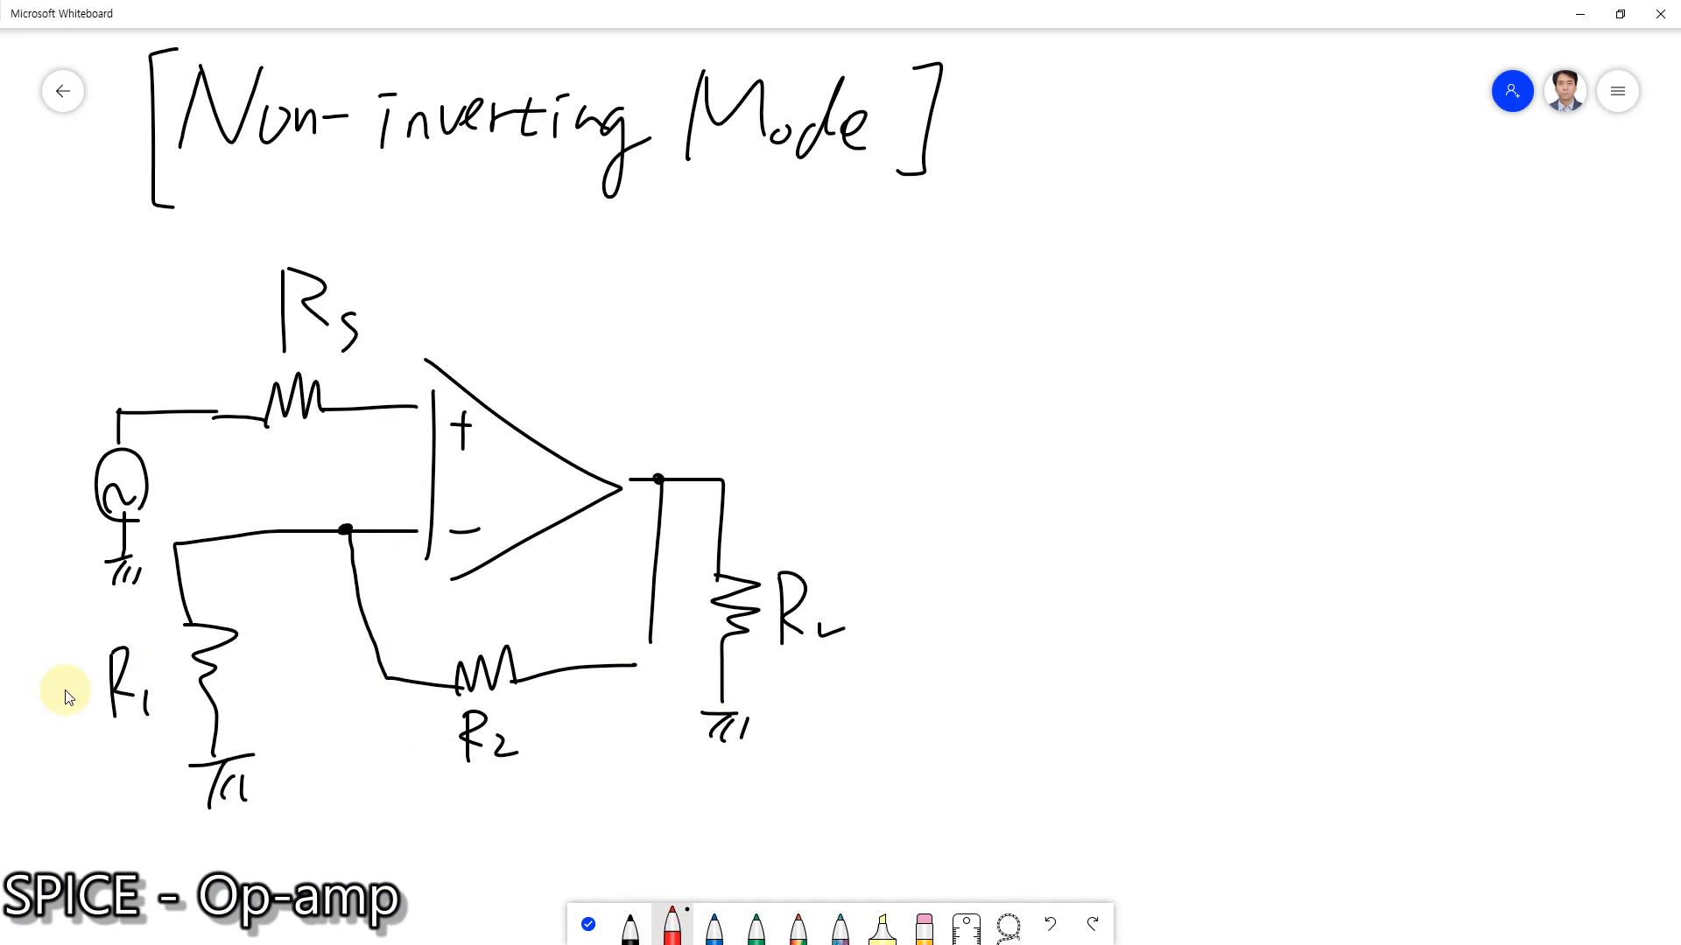
pyautogui.moveTo(151, 749)
pyautogui.mouseDown()
pyautogui.moveTo(180, 728)
pyautogui.moveTo(178, 748)
pyautogui.mouseUp()
pyautogui.moveTo(502, 774)
pyautogui.mouseDown()
pyautogui.moveTo(471, 688)
pyautogui.moveTo(531, 763)
pyautogui.mouseUp()
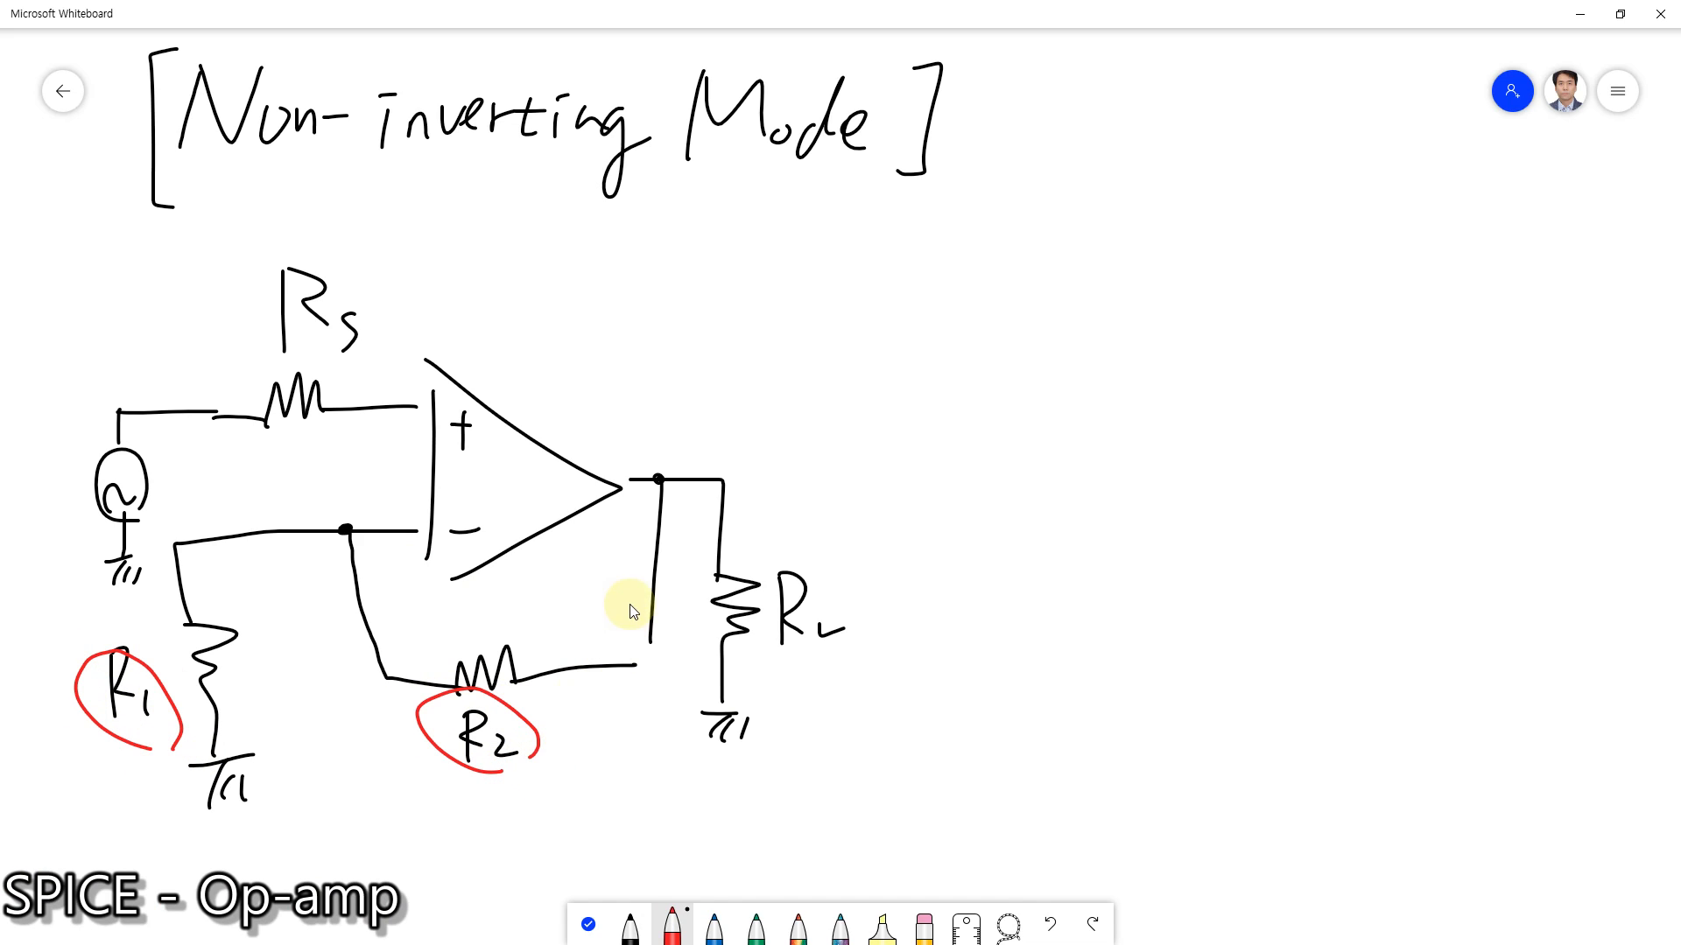
# Handwrite the gain formula Av = 1 + R2/R1 in black above the op-amp's output
pyautogui.click(630, 926)
pyautogui.moveTo(662, 288)
pyautogui.mouseDown()
pyautogui.moveTo(631, 365)
pyautogui.moveTo(680, 367)
pyautogui.moveTo(764, 329)
pyautogui.mouseUp()
pyautogui.moveTo(730, 344); pyautogui.dragTo(766, 342)
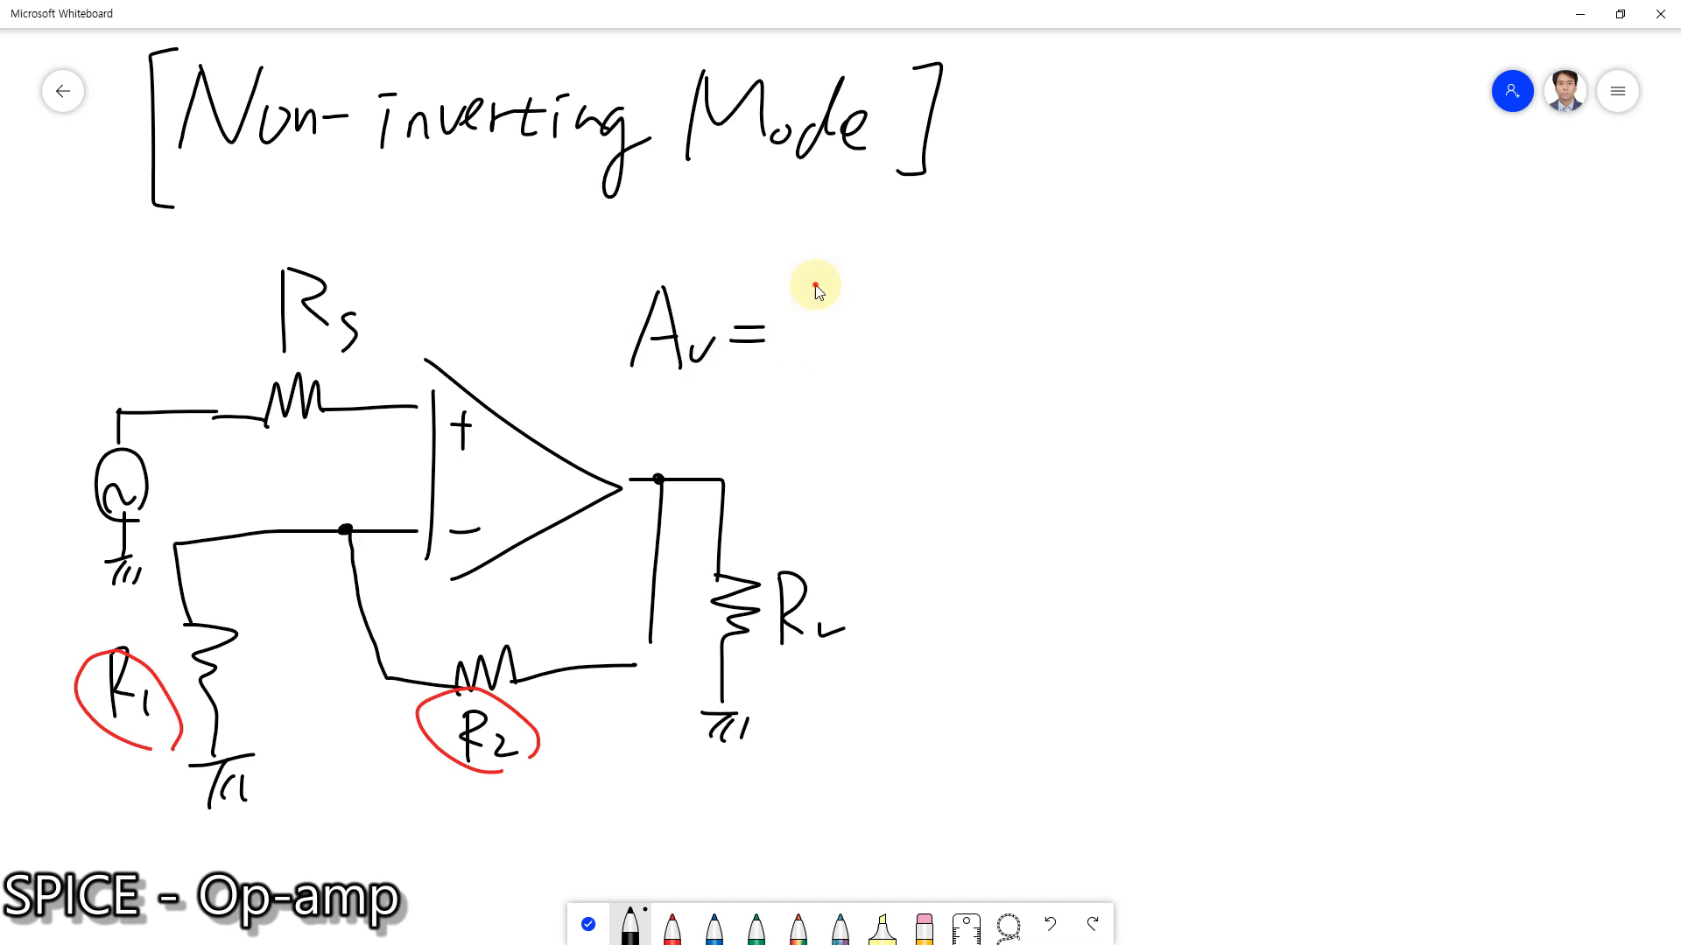
pyautogui.moveTo(816, 285)
pyautogui.mouseDown()
pyautogui.moveTo(816, 366)
pyautogui.moveTo(877, 326)
pyautogui.mouseUp()
pyautogui.moveTo(863, 307)
pyautogui.mouseDown()
pyautogui.moveTo(865, 375)
pyautogui.moveTo(947, 399)
pyautogui.moveTo(961, 421)
pyautogui.mouseUp()
pyautogui.moveTo(902, 307); pyautogui.dragTo(980, 300)
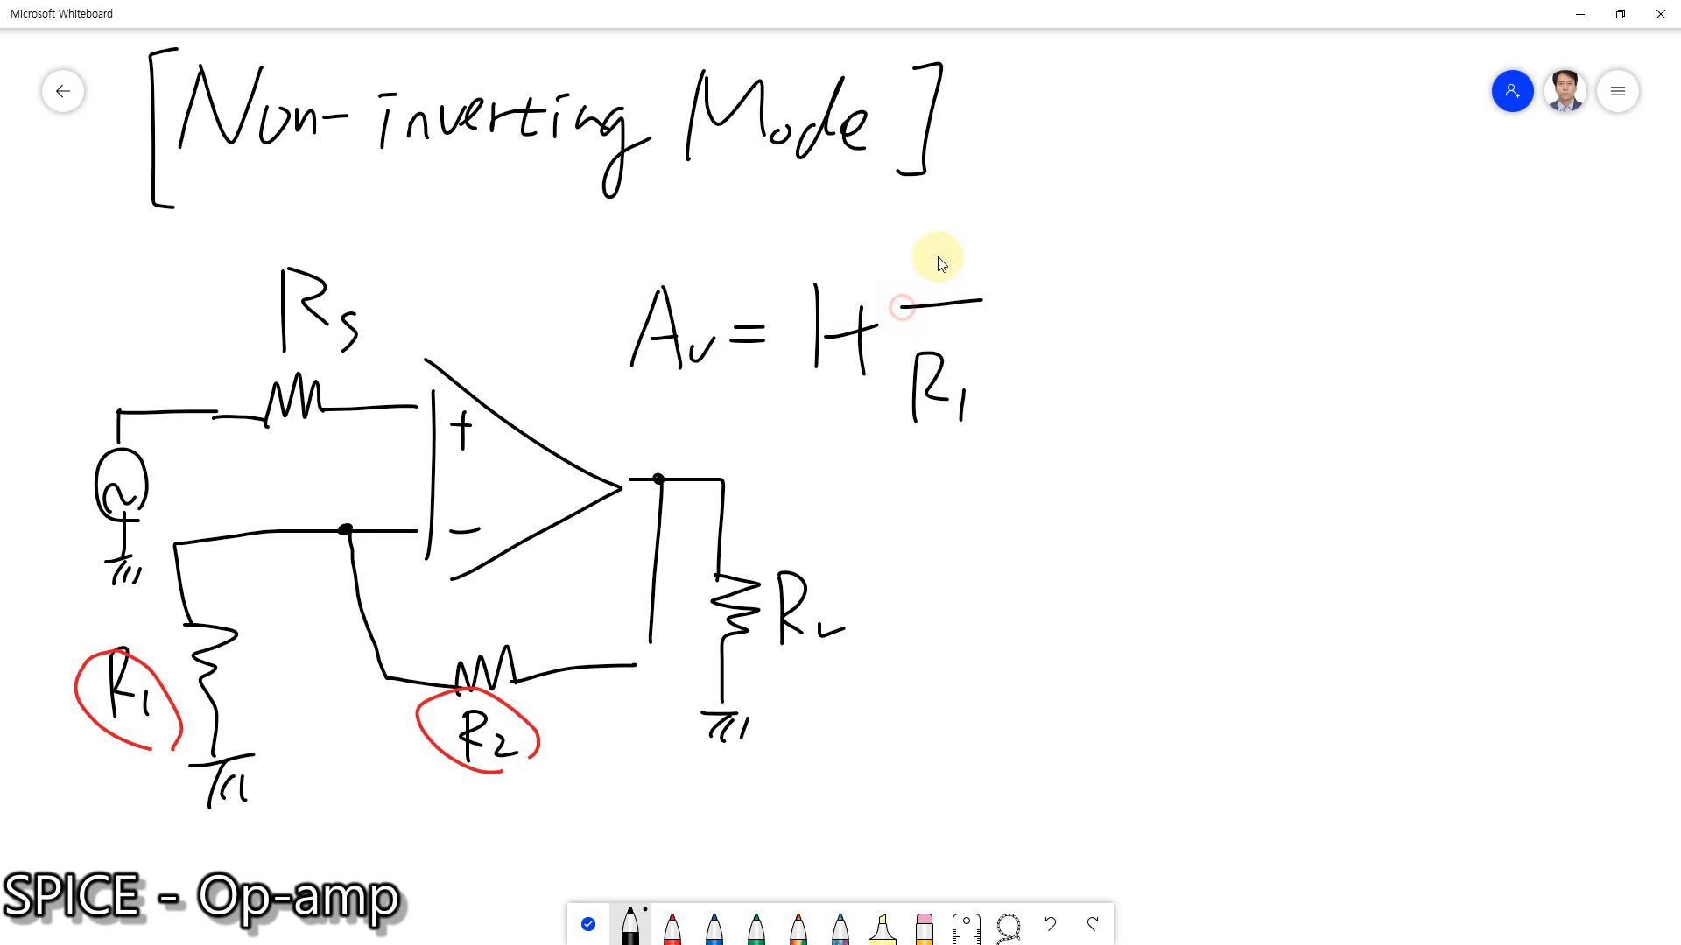
pyautogui.moveTo(933, 226); pyautogui.dragTo(928, 322)
pyautogui.moveTo(931, 229)
pyautogui.mouseDown()
pyautogui.moveTo(971, 239)
pyautogui.moveTo(942, 280)
pyautogui.mouseUp()
pyautogui.moveTo(953, 261); pyautogui.dragTo(980, 282)
# Annotate the gain formula in red with up arrows beside R2 and Av, and a down arrow with kΩ beside R1
pyautogui.click(672, 926)
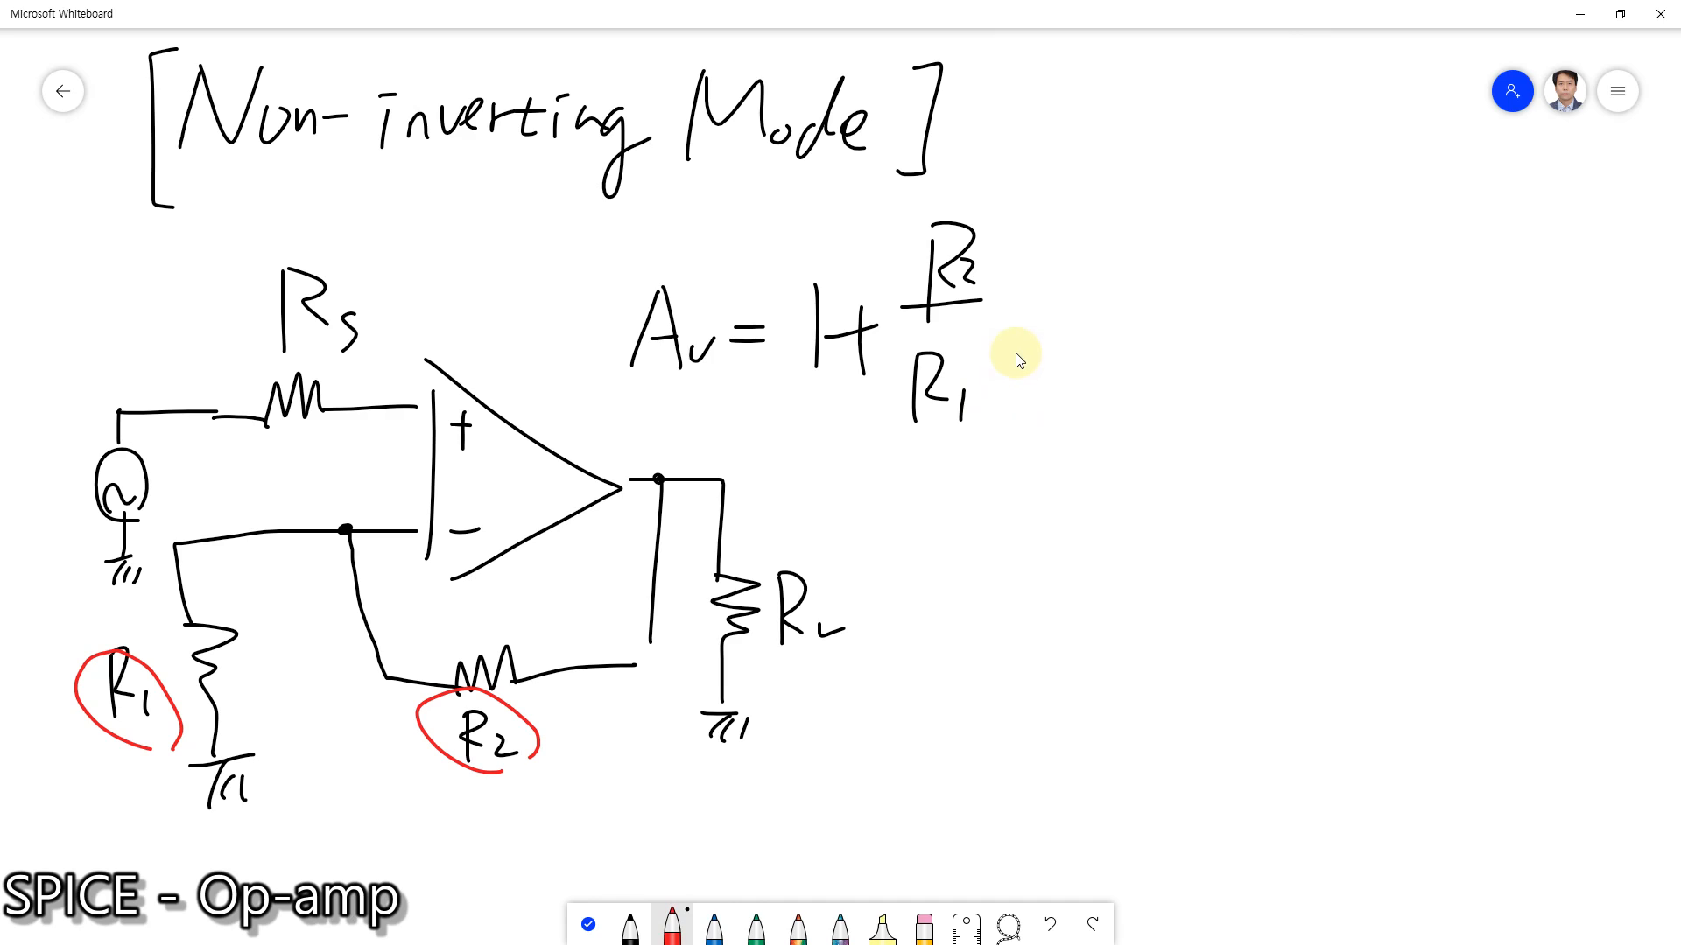
pyautogui.moveTo(1015, 353)
pyautogui.mouseDown()
pyautogui.moveTo(1018, 420)
pyautogui.moveTo(1033, 399)
pyautogui.mouseUp()
pyautogui.moveTo(1019, 277); pyautogui.dragTo(1017, 278)
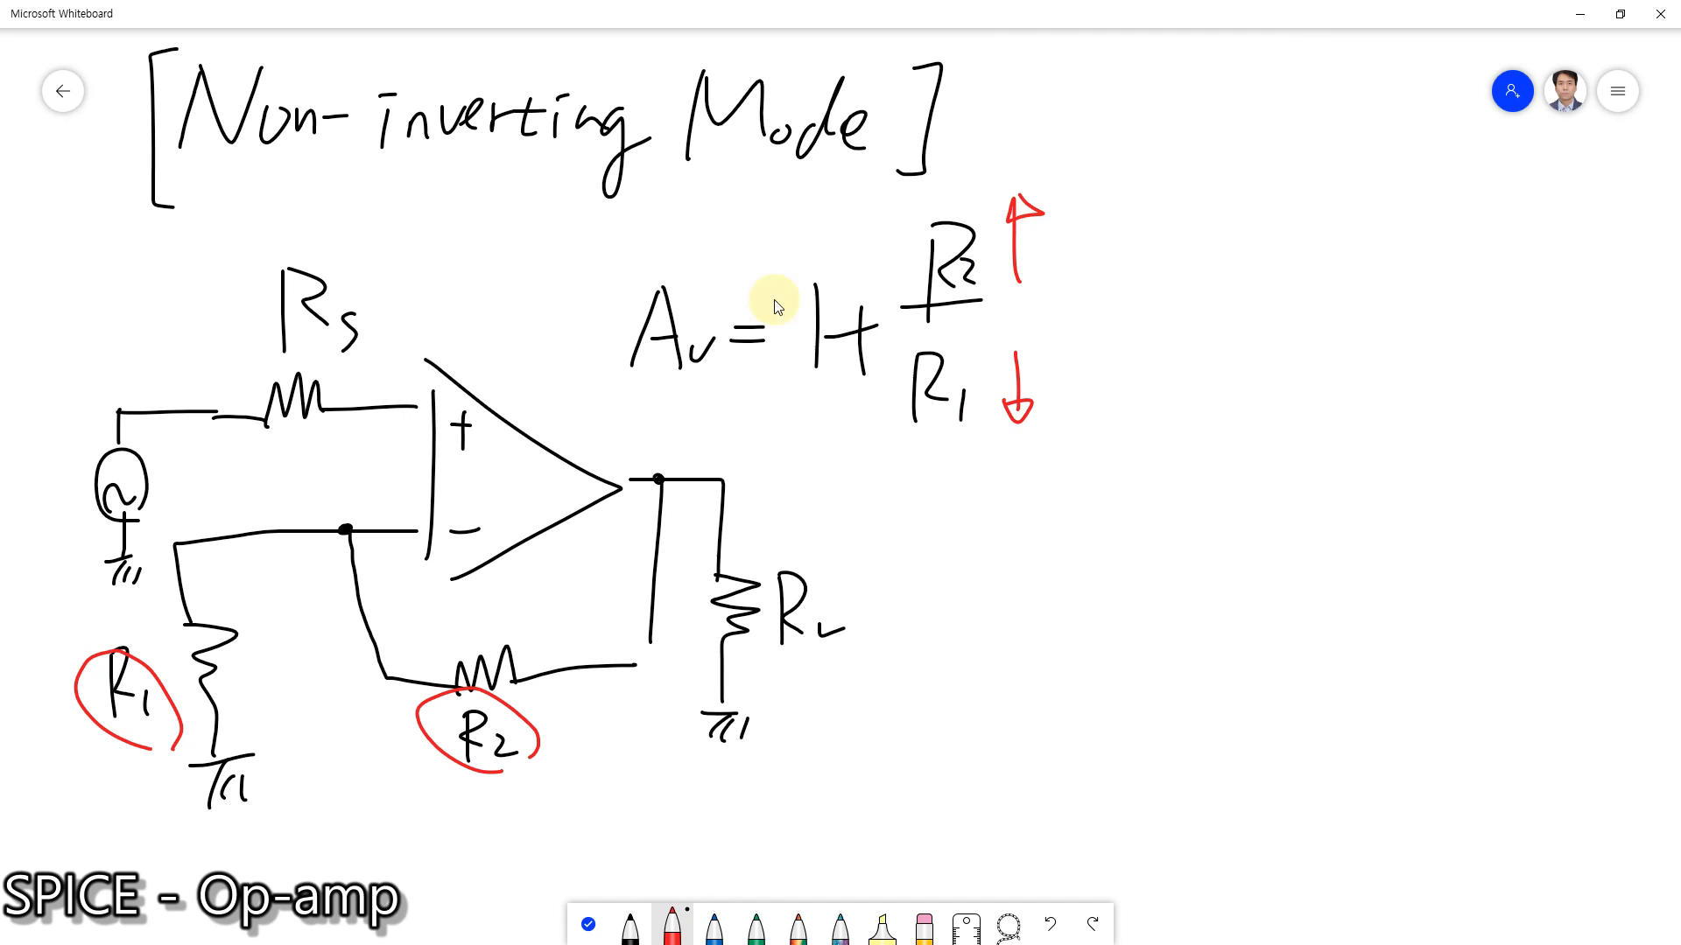
pyautogui.moveTo(602, 383); pyautogui.dragTo(600, 287)
pyautogui.moveTo(1023, 452)
pyautogui.mouseDown()
pyautogui.moveTo(1023, 530)
pyautogui.moveTo(1053, 493)
pyautogui.mouseUp()
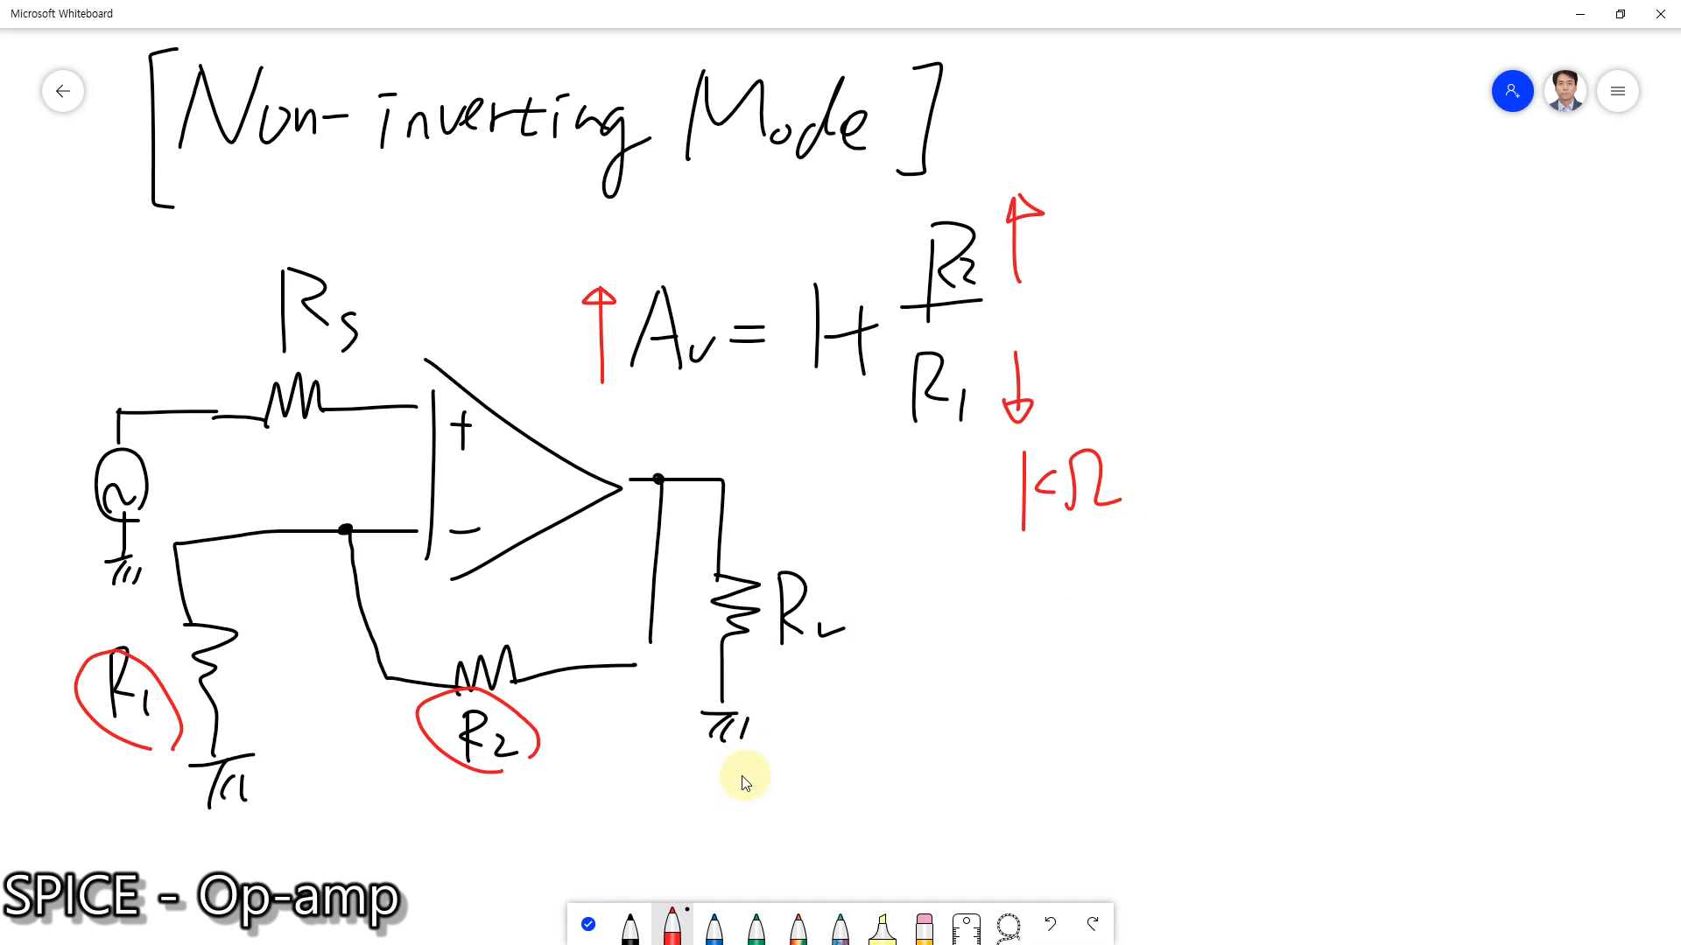
# Extend the gain formula in black with "= vo/vi"
pyautogui.click(631, 921)
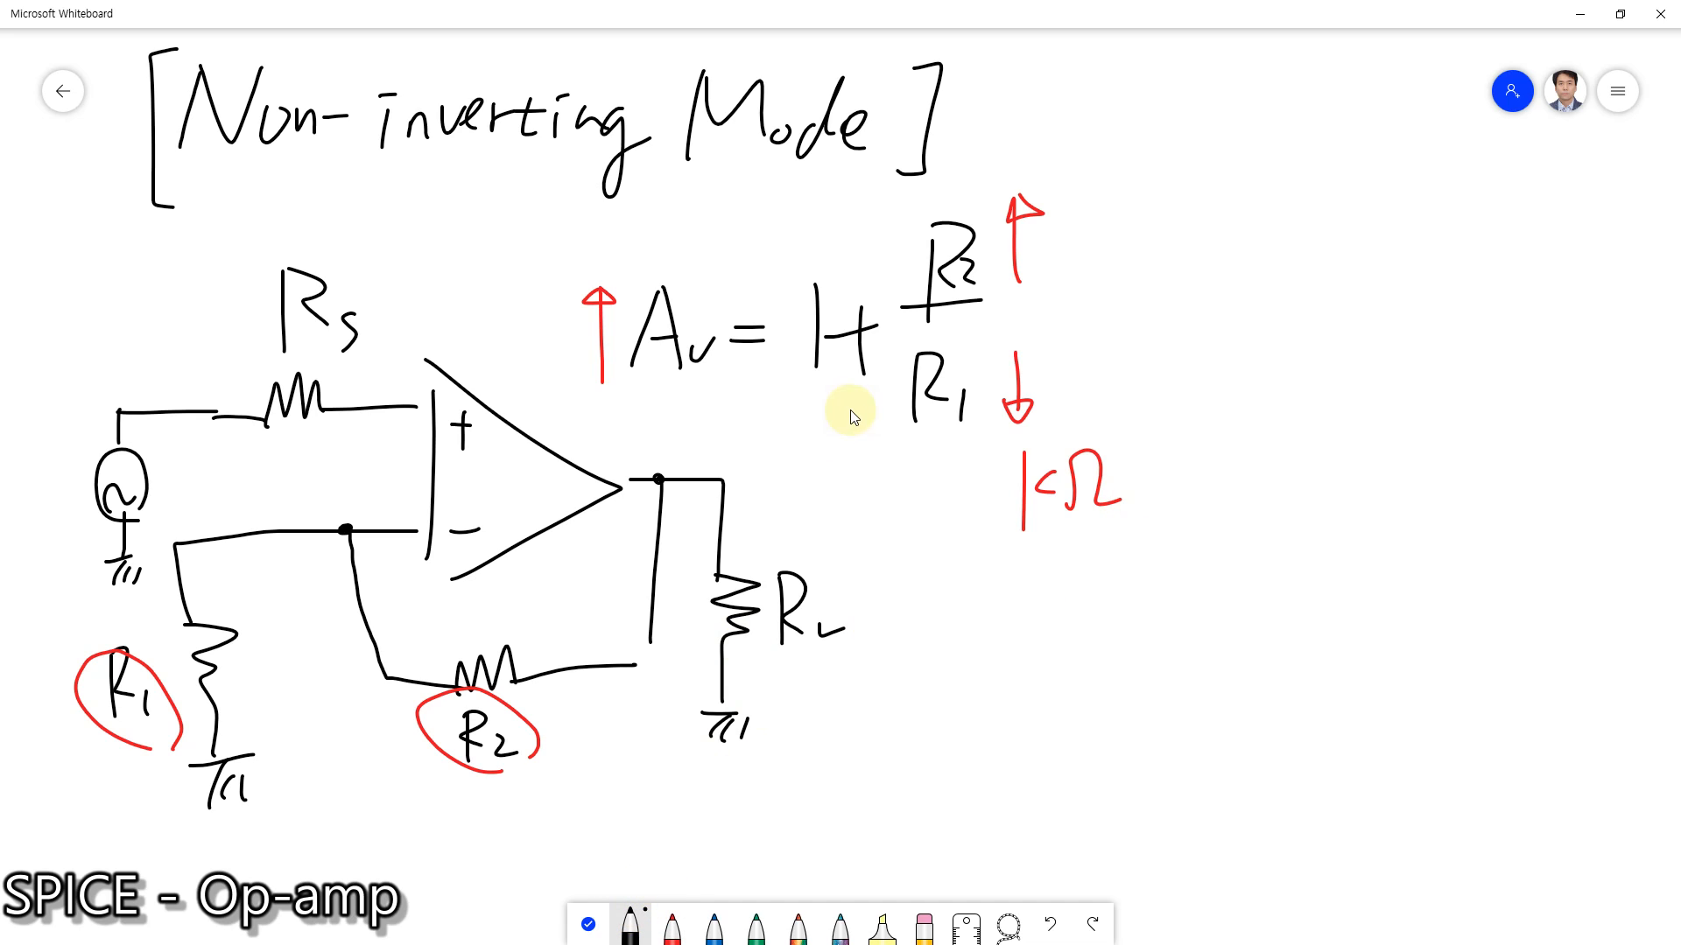
pyautogui.moveTo(1075, 321); pyautogui.dragTo(1139, 313)
pyautogui.moveTo(1105, 296)
pyautogui.mouseDown()
pyautogui.moveTo(1138, 289)
pyautogui.moveTo(1212, 331)
pyautogui.moveTo(1237, 309)
pyautogui.mouseUp()
pyautogui.moveTo(1250, 340); pyautogui.dragTo(1250, 354)
pyautogui.click(1251, 313)
pyautogui.moveTo(1188, 269); pyautogui.dragTo(1288, 262)
pyautogui.moveTo(1207, 172)
pyautogui.mouseDown()
pyautogui.moveTo(1241, 174)
pyautogui.moveTo(1276, 211)
pyautogui.mouseUp()
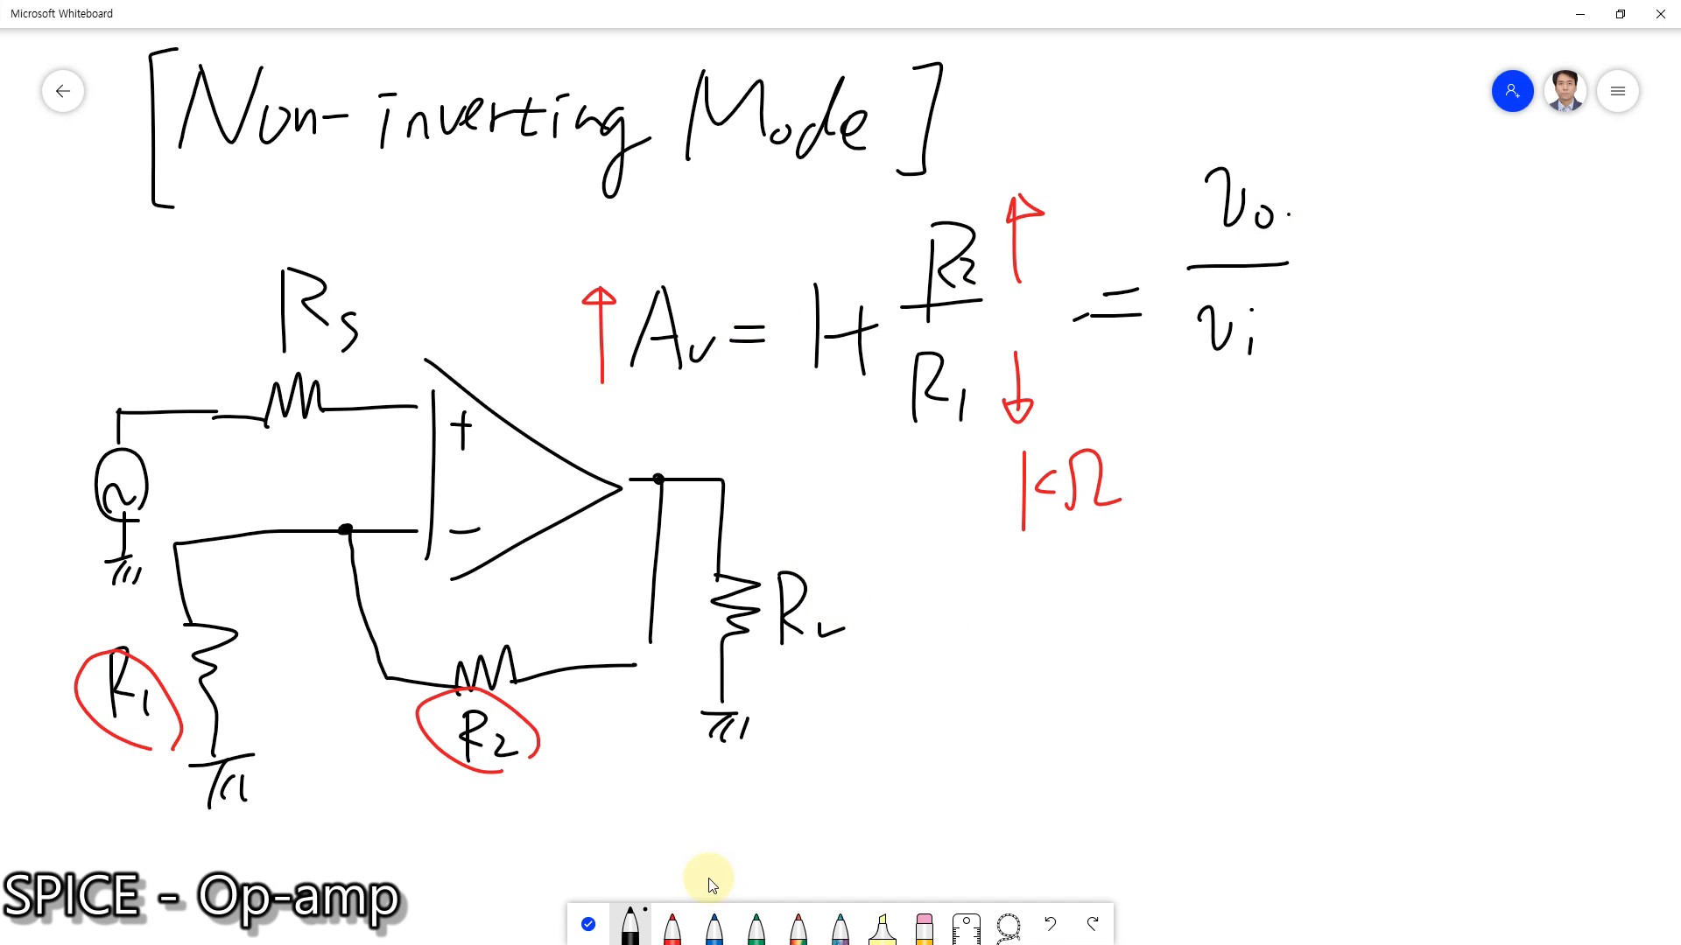
# Mark and label in blue the op-amp's + input node as vi and the output node as vo
pyautogui.click(712, 927)
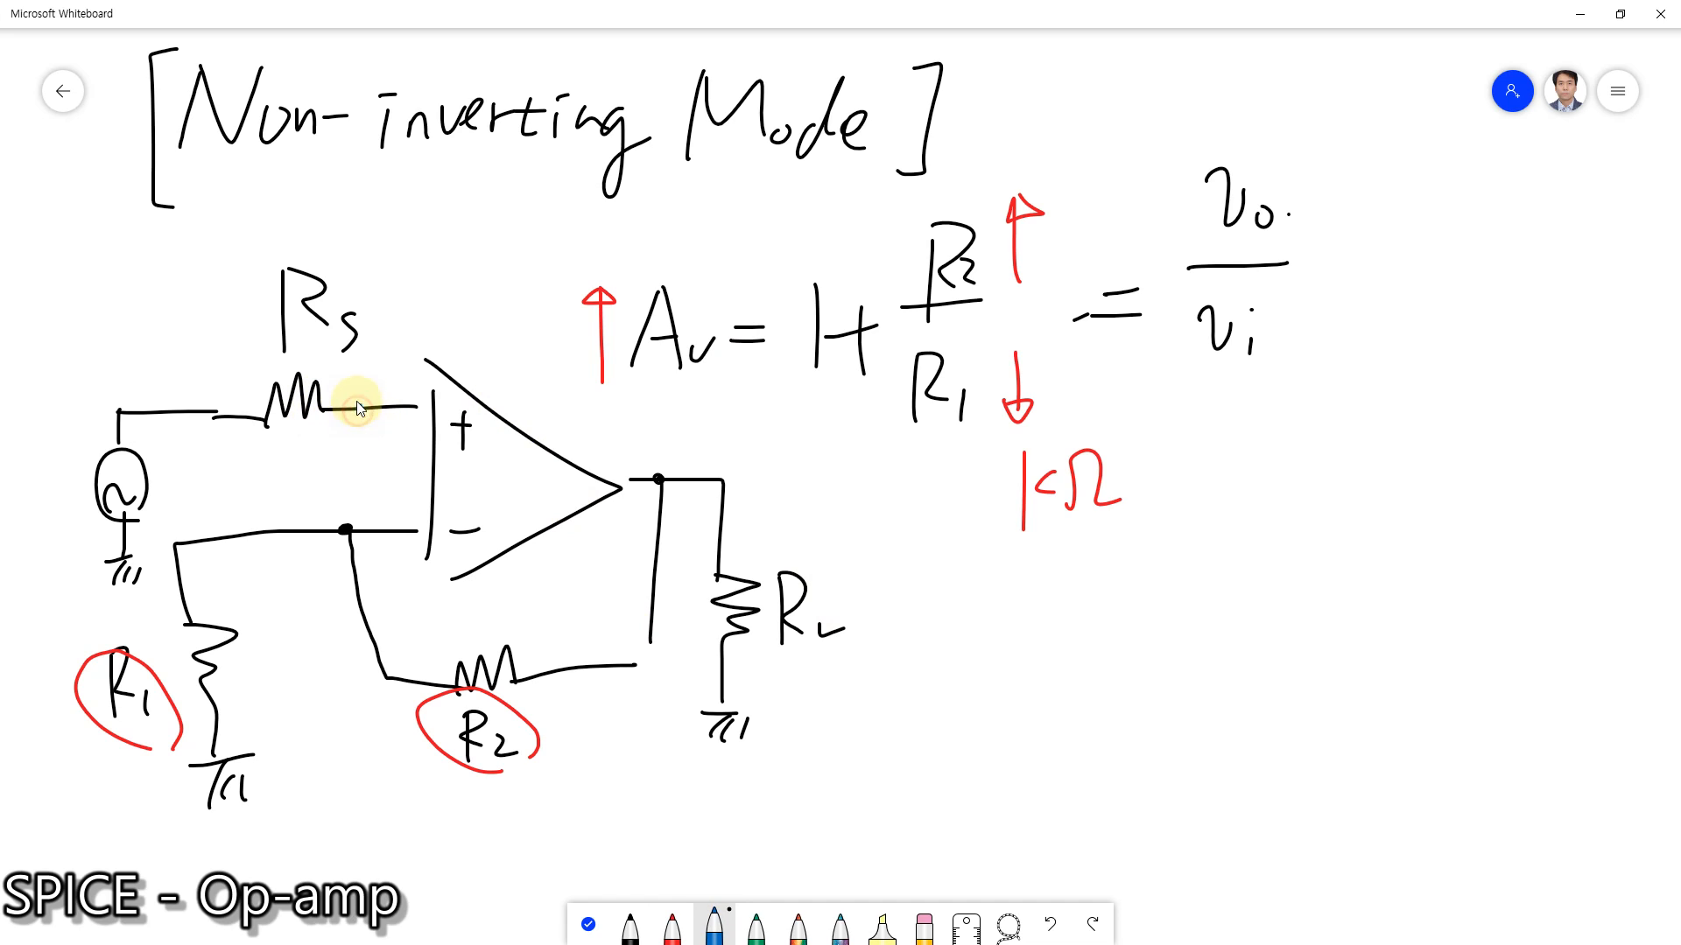
pyautogui.click(331, 442)
pyautogui.moveTo(382, 456); pyautogui.dragTo(382, 476)
pyautogui.click(378, 437)
pyautogui.moveTo(751, 448)
pyautogui.mouseDown()
pyautogui.moveTo(770, 502)
pyautogui.moveTo(803, 488)
pyautogui.mouseUp()
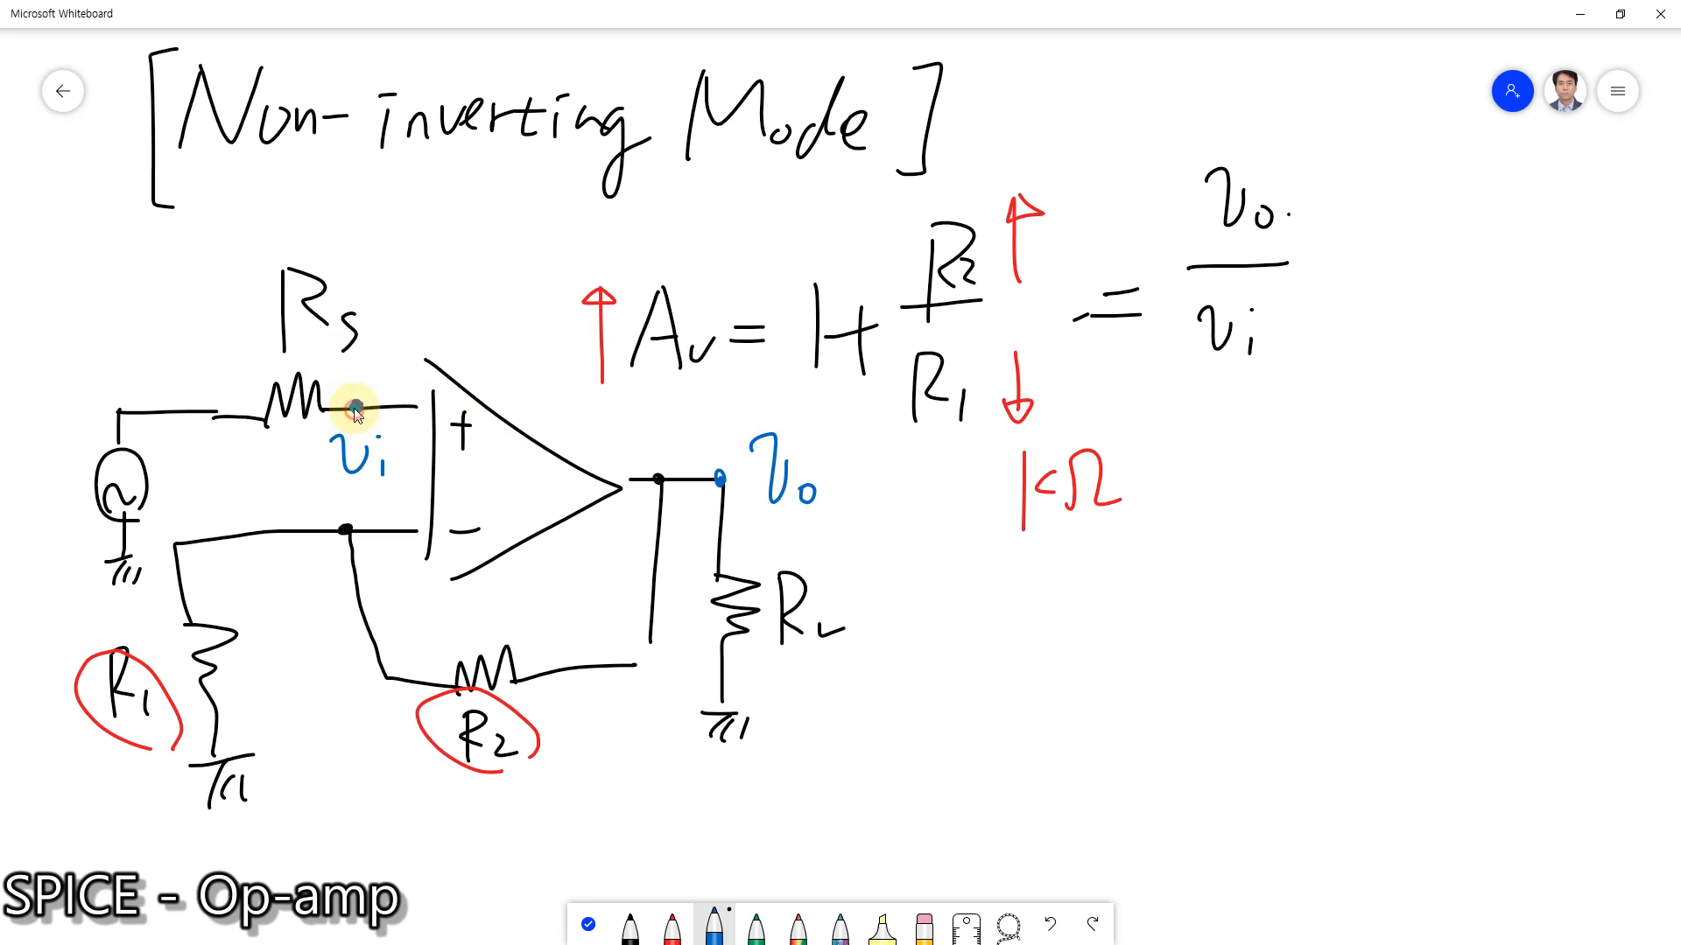
# Outline the source and Rs in dashed blue, labelled "함수발생기 (function generator)", with an X and arrow at the node between them
pyautogui.moveTo(101, 327)
pyautogui.mouseDown()
pyautogui.moveTo(180, 270)
pyautogui.moveTo(350, 262)
pyautogui.moveTo(378, 372)
pyautogui.moveTo(297, 436)
pyautogui.moveTo(210, 464)
pyautogui.moveTo(160, 540)
pyautogui.moveTo(38, 481)
pyautogui.moveTo(61, 345)
pyautogui.moveTo(99, 319)
pyautogui.mouseUp()
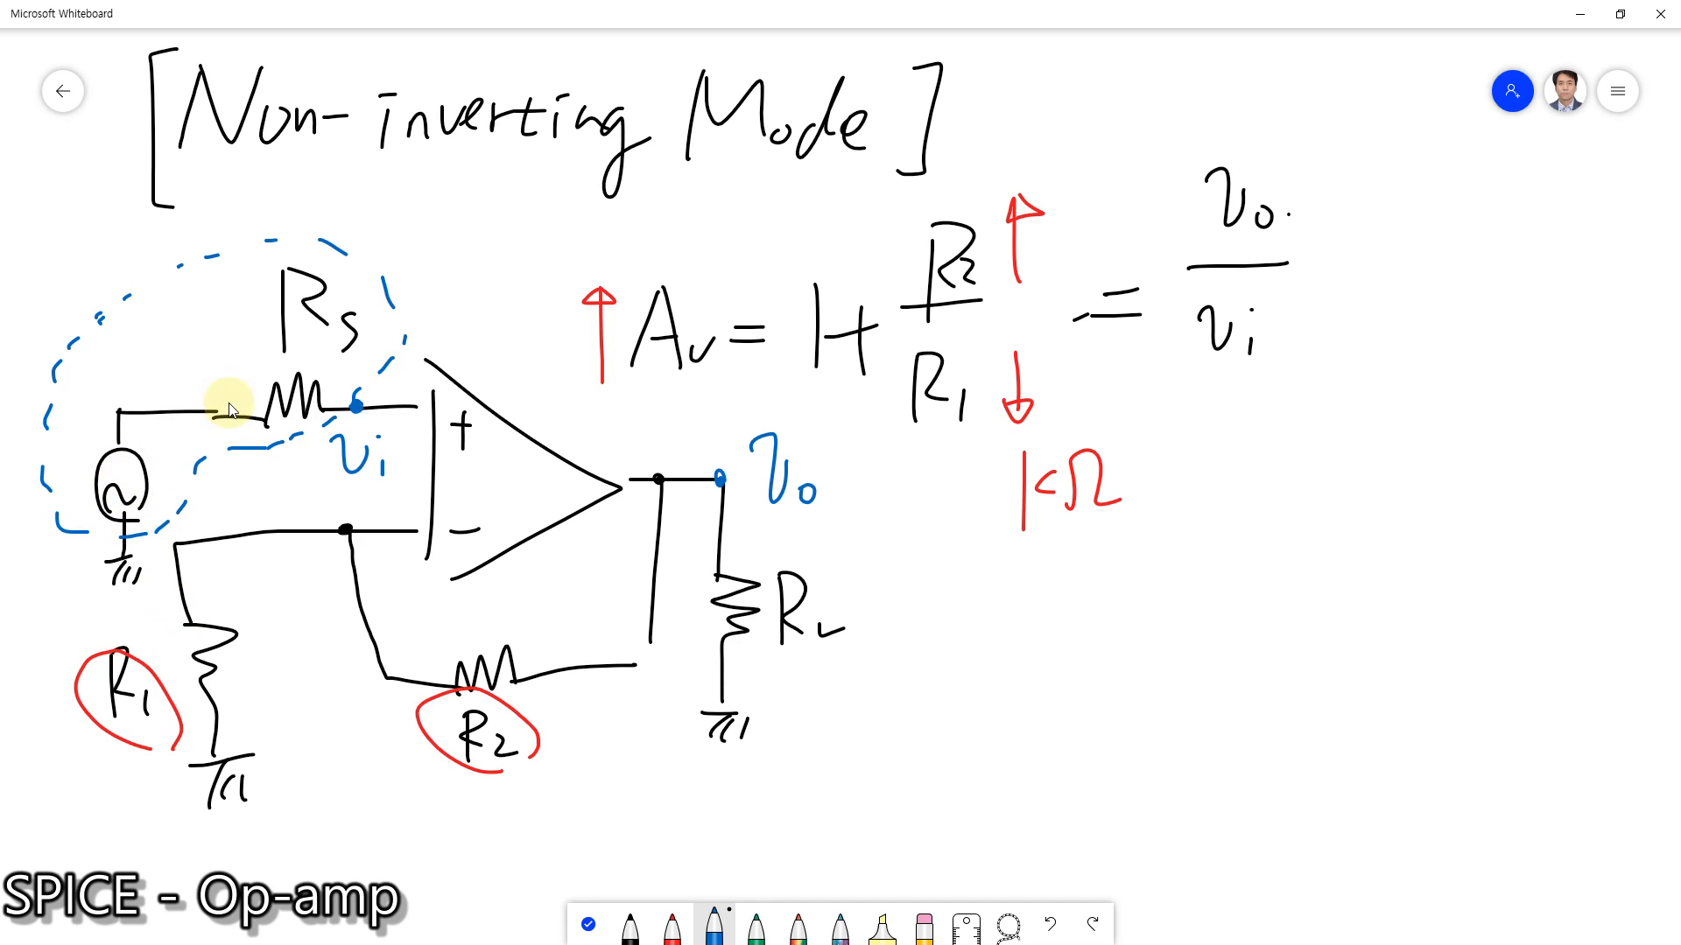
pyautogui.moveTo(201, 361)
pyautogui.mouseDown()
pyautogui.moveTo(201, 407)
pyautogui.moveTo(216, 311)
pyautogui.moveTo(218, 349)
pyautogui.mouseUp()
pyautogui.moveTo(364, 180); pyautogui.dragTo(379, 180)
pyautogui.moveTo(360, 193)
pyautogui.mouseDown()
pyautogui.moveTo(386, 190)
pyautogui.moveTo(373, 200)
pyautogui.moveTo(390, 216)
pyautogui.mouseUp()
pyautogui.moveTo(392, 200)
pyautogui.mouseDown()
pyautogui.moveTo(404, 226)
pyautogui.moveTo(447, 172)
pyautogui.moveTo(473, 196)
pyautogui.moveTo(488, 176)
pyautogui.moveTo(497, 214)
pyautogui.moveTo(555, 230)
pyautogui.mouseUp()
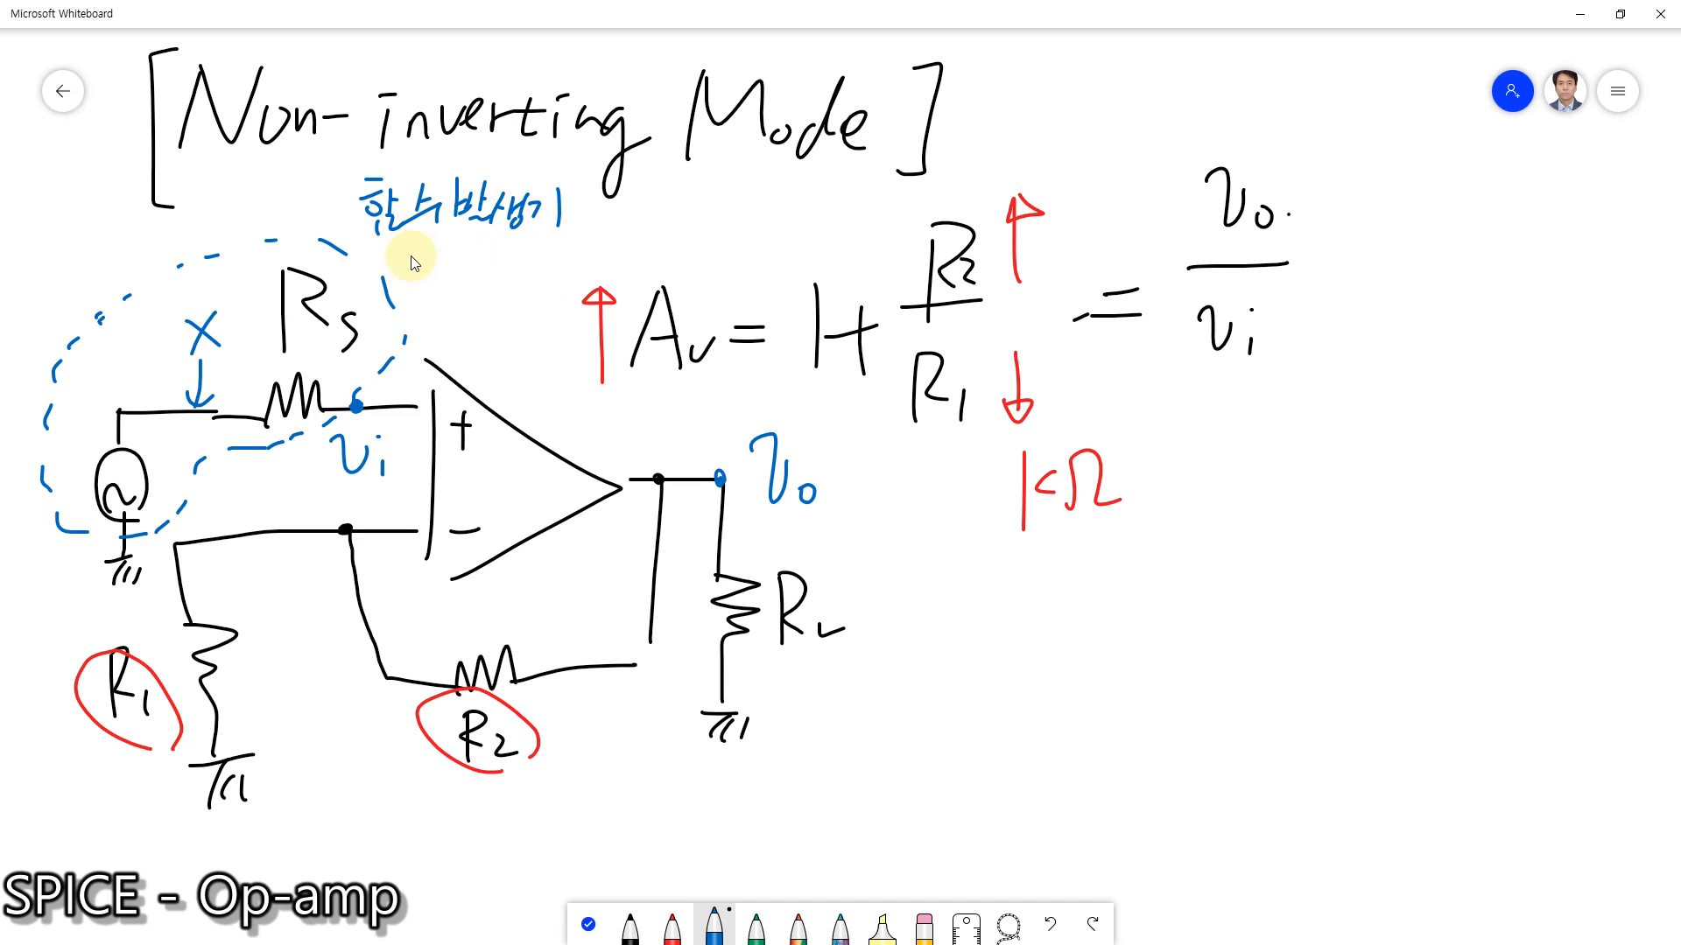
pyautogui.moveTo(414, 263)
pyautogui.mouseDown()
pyautogui.moveTo(418, 250)
pyautogui.moveTo(450, 283)
pyautogui.moveTo(480, 263)
pyautogui.moveTo(555, 281)
pyautogui.moveTo(581, 254)
pyautogui.moveTo(674, 258)
pyautogui.moveTo(761, 225)
pyautogui.moveTo(910, 212)
pyautogui.mouseUp()
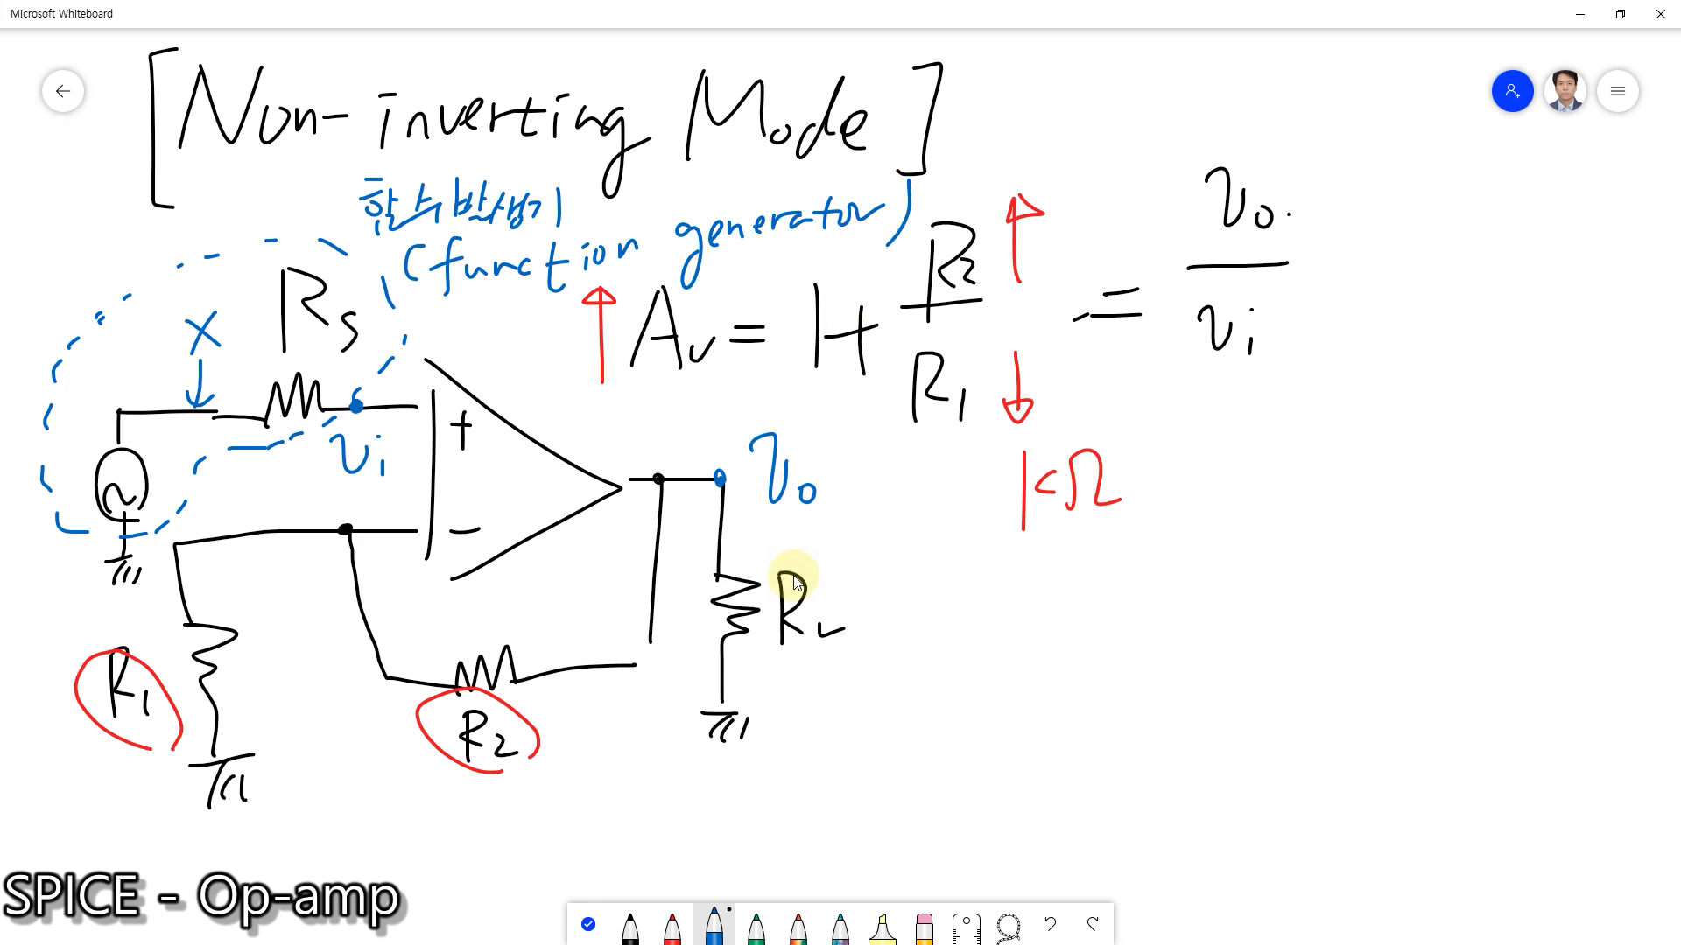
# With the rainbow pen, circle vi in the circuit, underline R1 in the formula and draw a double-headed arrow beside R2
pyautogui.click(798, 930)
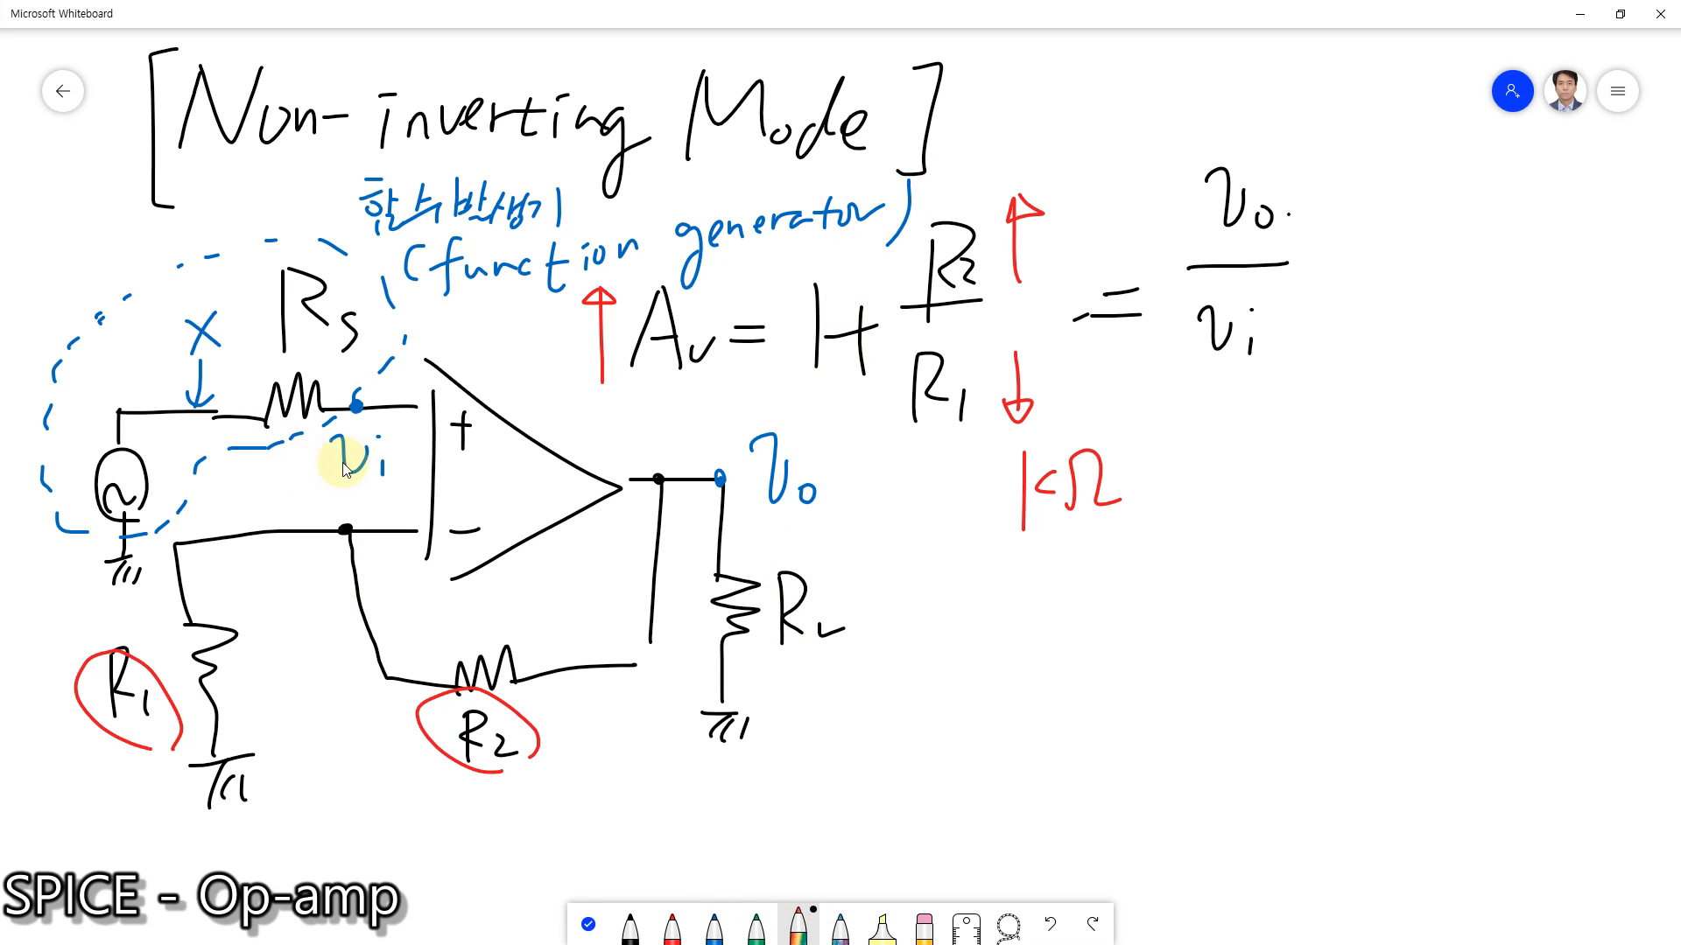
pyautogui.moveTo(398, 480)
pyautogui.mouseDown()
pyautogui.moveTo(337, 491)
pyautogui.moveTo(390, 375)
pyautogui.moveTo(424, 448)
pyautogui.moveTo(386, 484)
pyautogui.mouseUp()
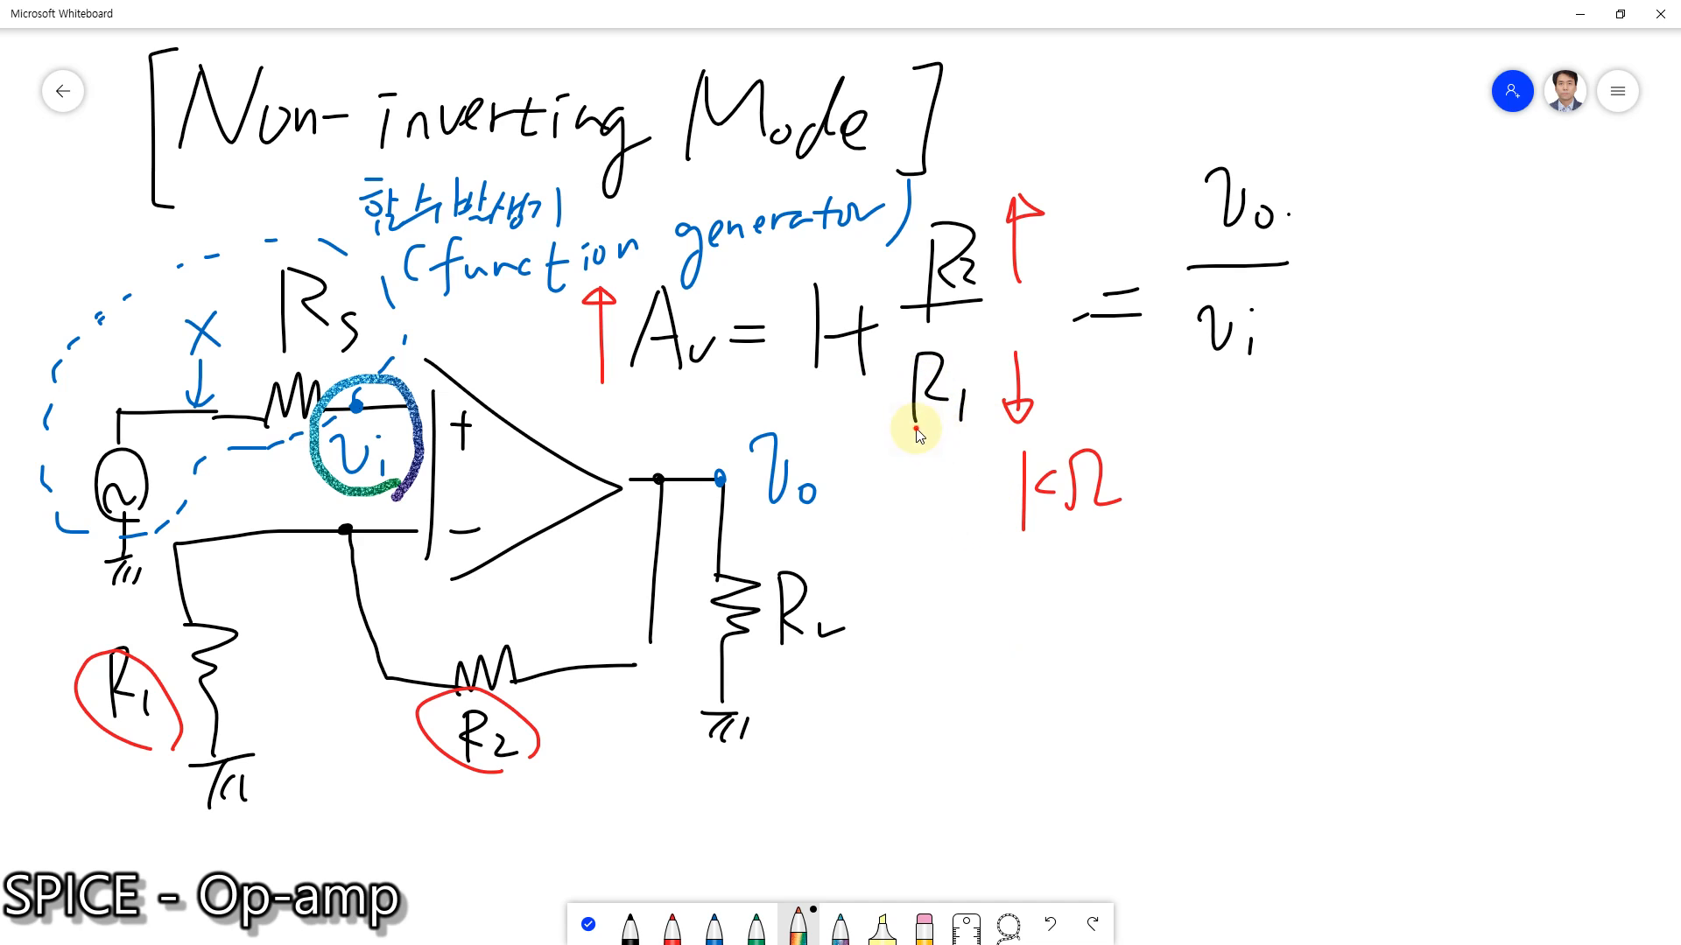
pyautogui.moveTo(911, 428); pyautogui.dragTo(983, 434)
pyautogui.moveTo(1092, 186)
pyautogui.mouseDown()
pyautogui.moveTo(1088, 255)
pyautogui.moveTo(1122, 238)
pyautogui.moveTo(1121, 219)
pyautogui.mouseUp()
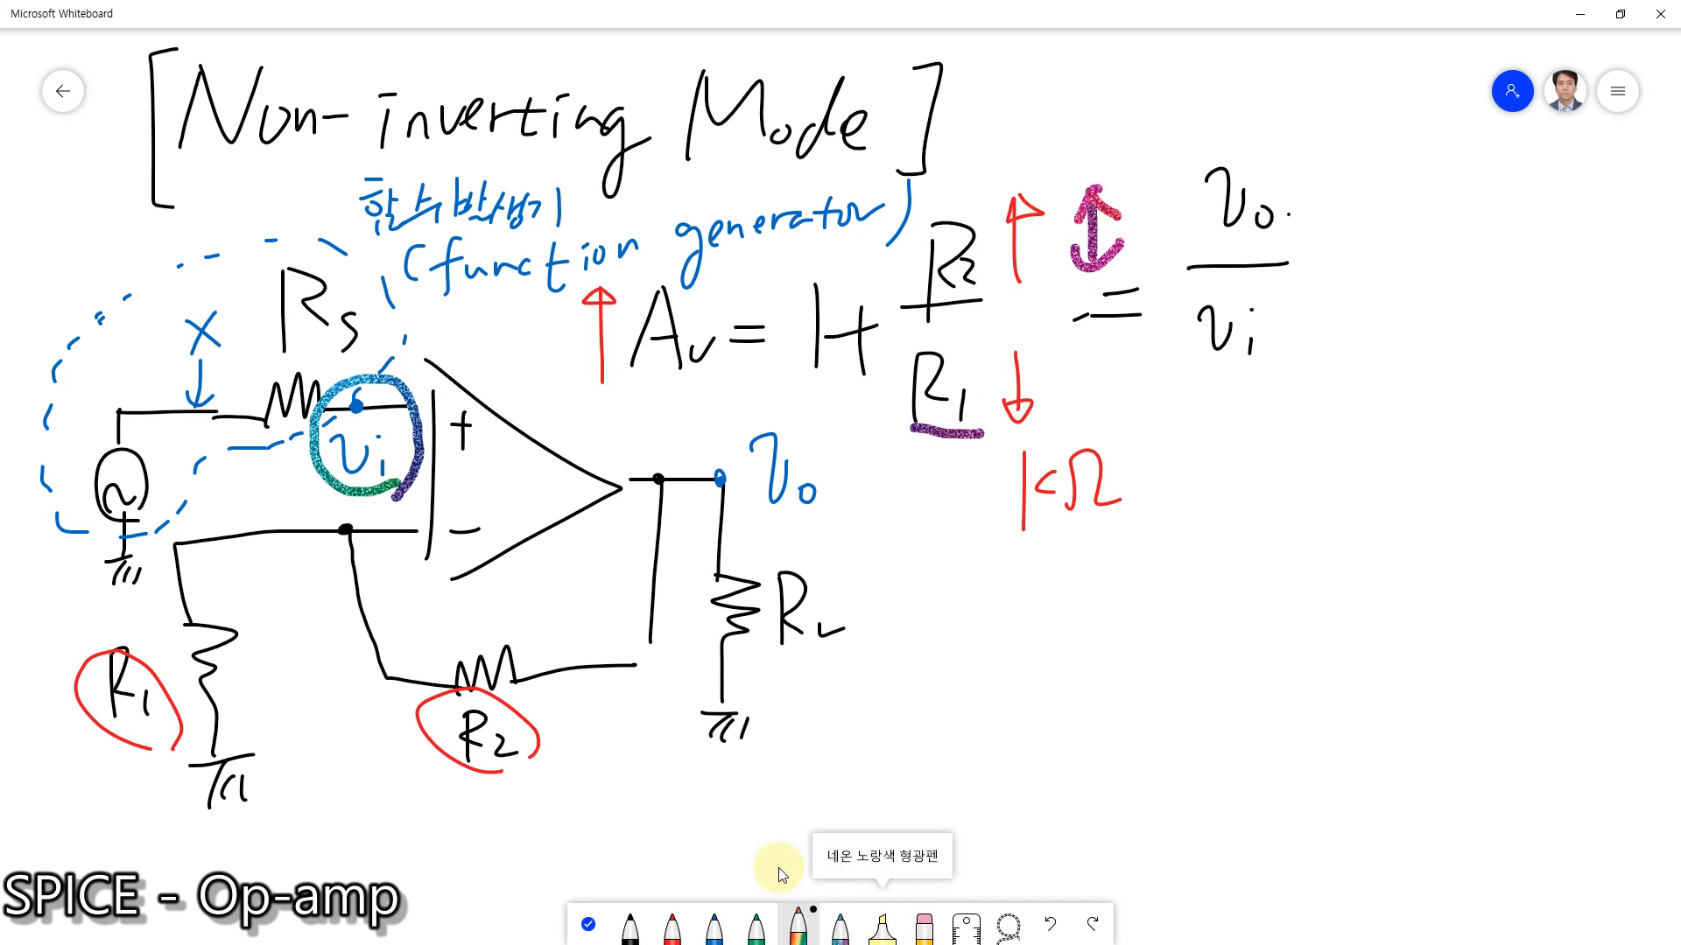
# Write "Av = 15 dB" in black below the gain formula, with the absolute value |vo/vi| beneath it
pyautogui.click(630, 926)
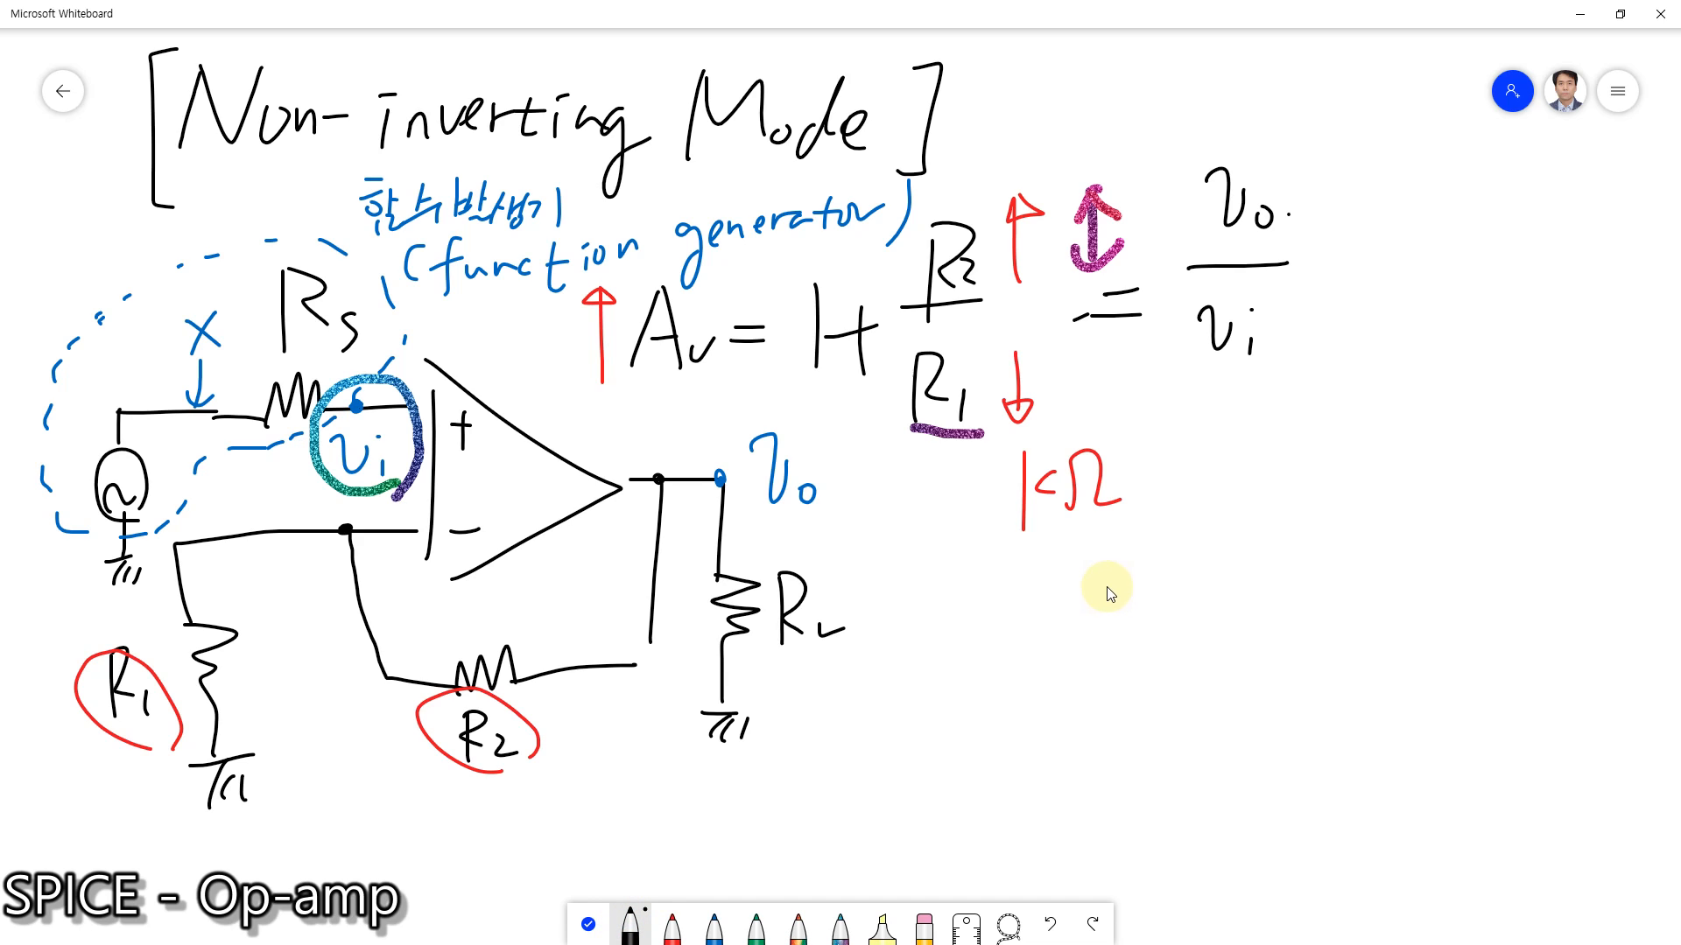
pyautogui.moveTo(1099, 548)
pyautogui.mouseDown()
pyautogui.moveTo(1069, 612)
pyautogui.moveTo(1095, 589)
pyautogui.moveTo(1335, 537)
pyautogui.moveTo(1369, 576)
pyautogui.moveTo(1346, 584)
pyautogui.mouseUp()
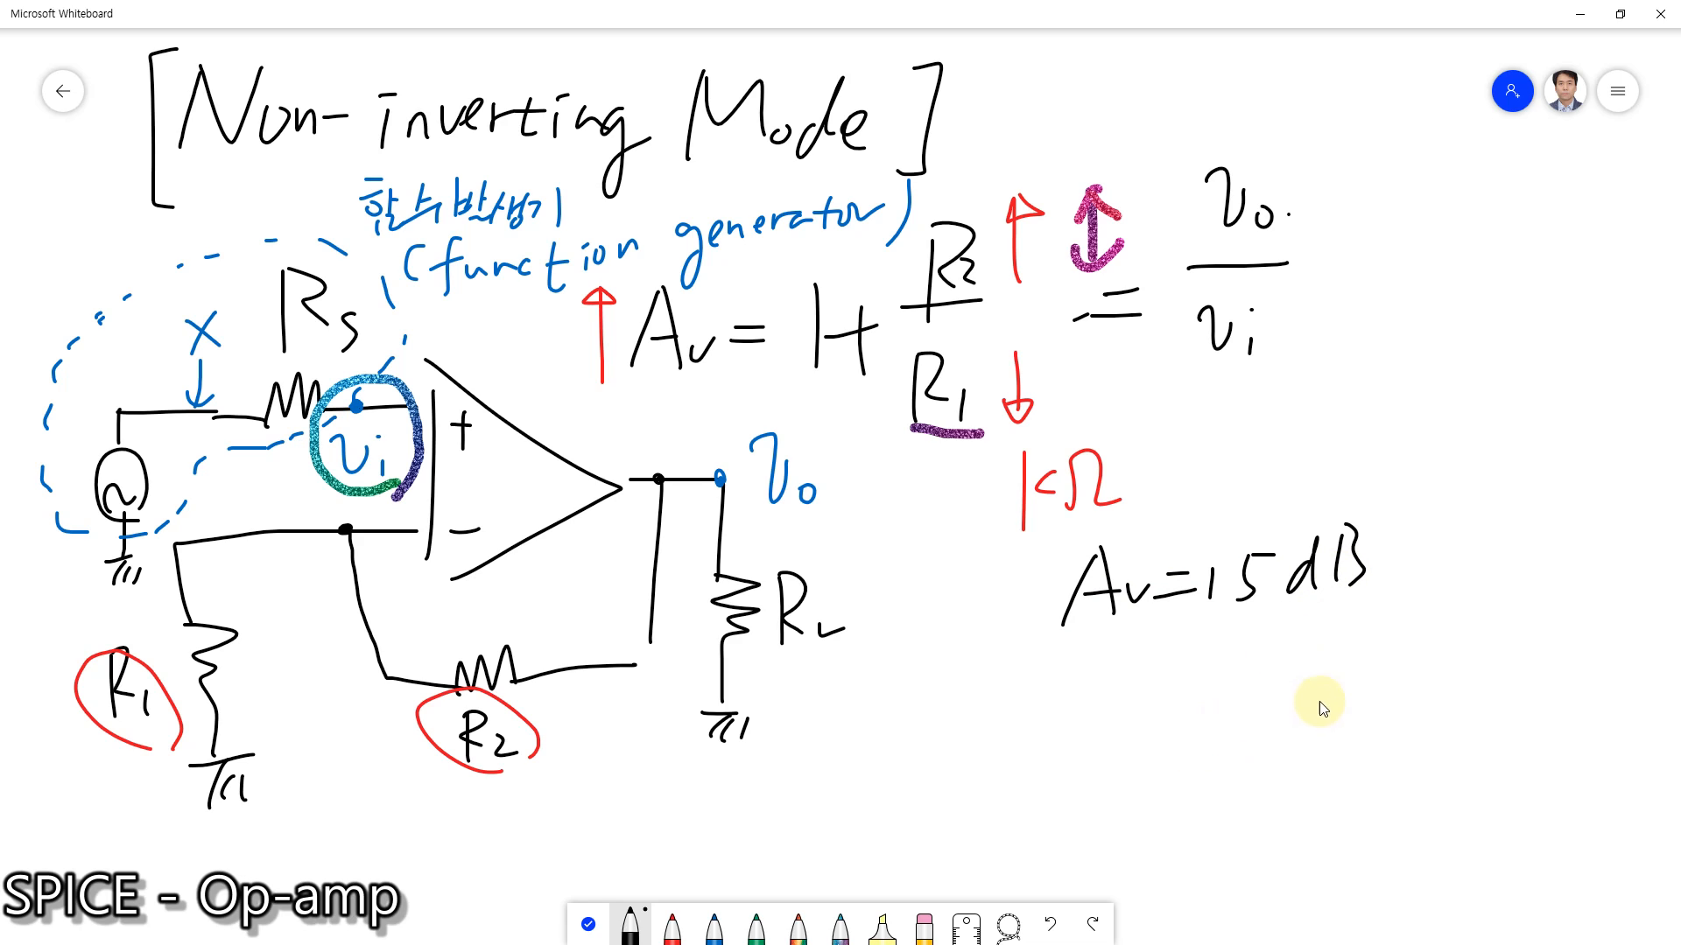
pyautogui.moveTo(1289, 744)
pyautogui.mouseDown()
pyautogui.moveTo(1317, 785)
pyautogui.moveTo(1329, 745)
pyautogui.mouseUp()
pyautogui.moveTo(1346, 758); pyautogui.dragTo(1346, 776)
pyautogui.moveTo(1286, 721); pyautogui.dragTo(1364, 720)
pyautogui.moveTo(1300, 642)
pyautogui.mouseDown()
pyautogui.moveTo(1339, 638)
pyautogui.moveTo(1356, 687)
pyautogui.mouseUp()
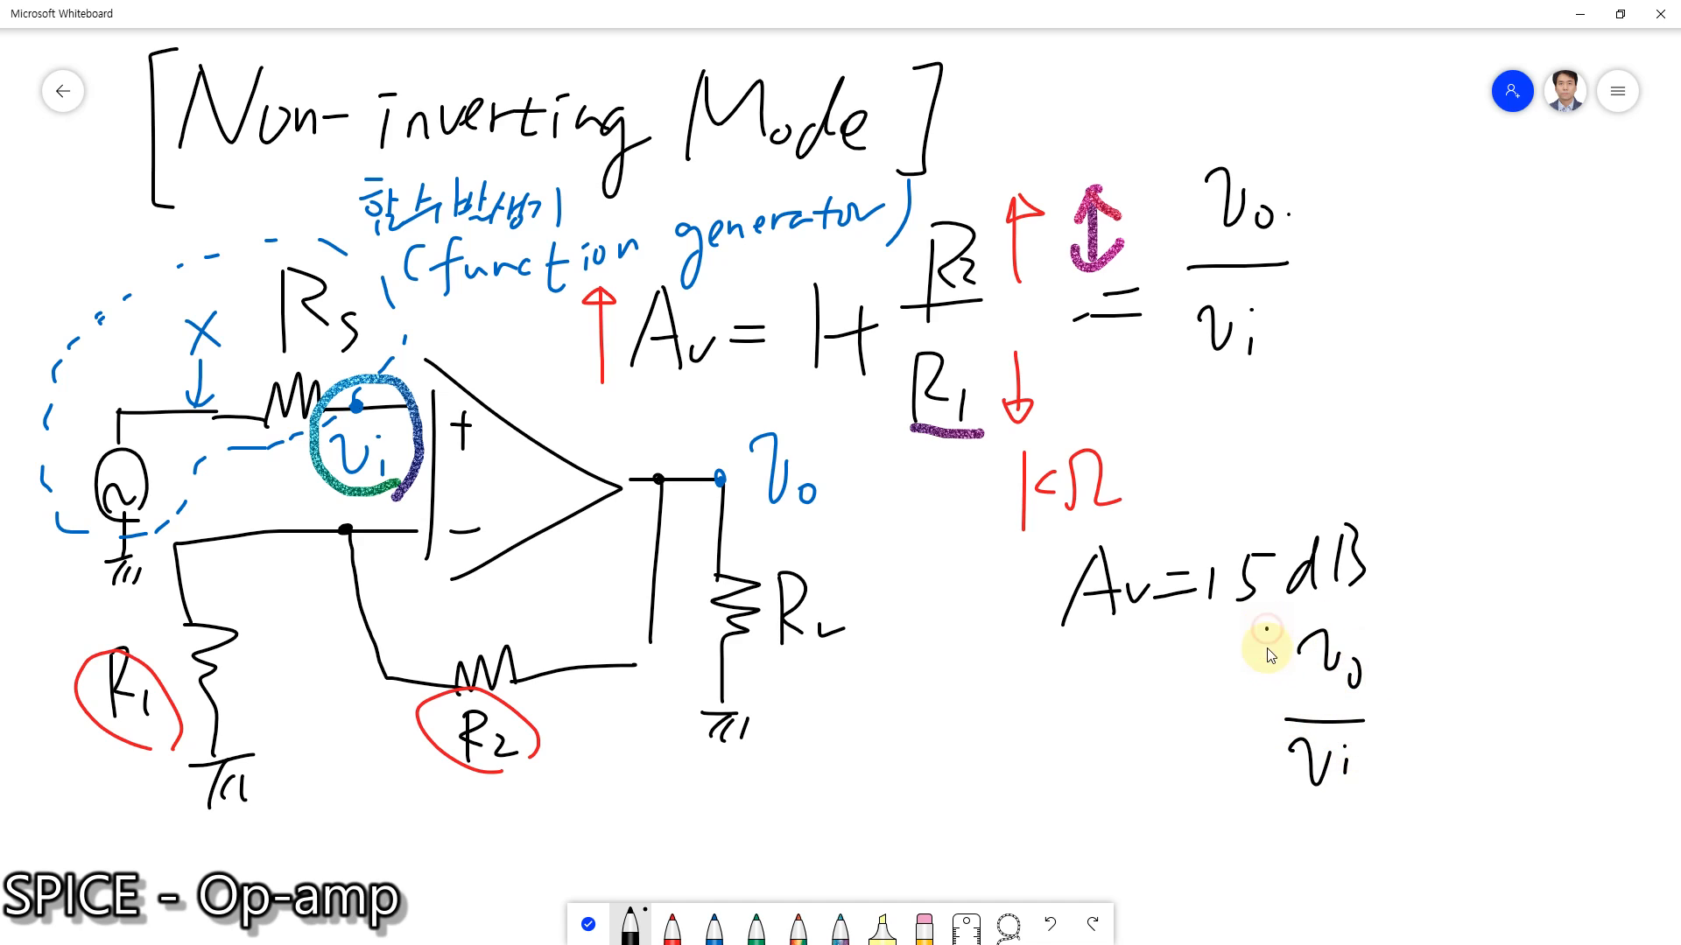
pyautogui.moveTo(1266, 628); pyautogui.dragTo(1269, 818)
pyautogui.moveTo(1385, 629); pyautogui.dragTo(1387, 823)
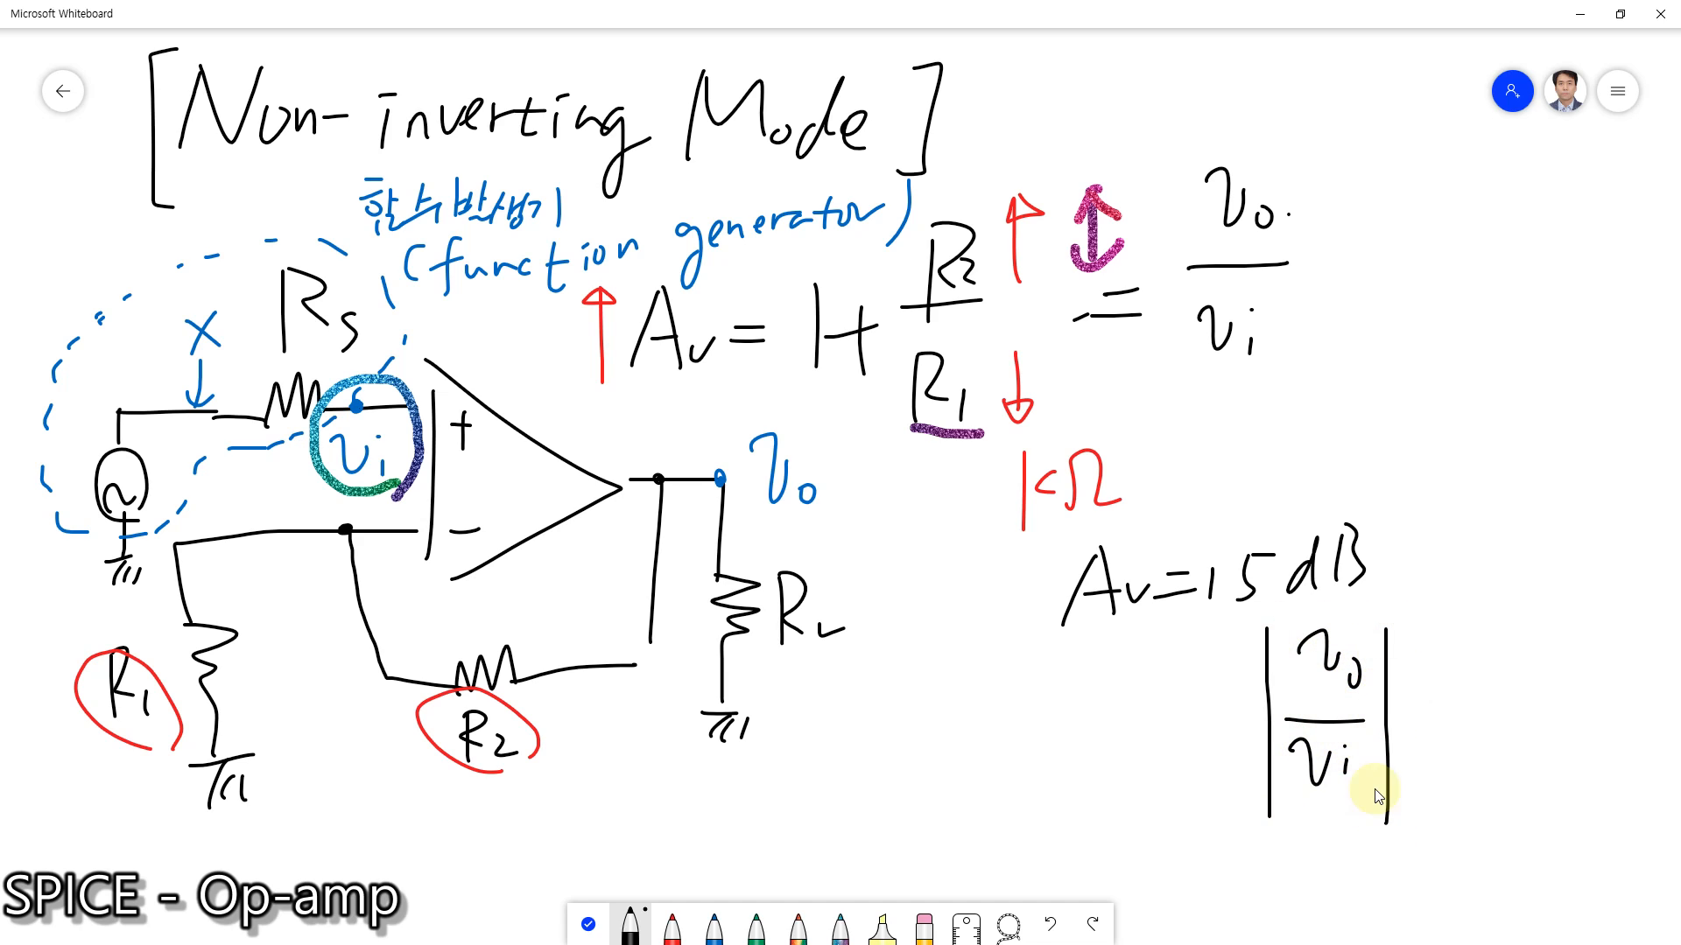
# Complete the expression around |vo/vi| as dB = 20 × log10 |vo/vi| = 15
pyautogui.moveTo(1142, 667)
pyautogui.mouseDown()
pyautogui.moveTo(1126, 769)
pyautogui.moveTo(1180, 725)
pyautogui.moveTo(1180, 779)
pyautogui.mouseUp()
pyautogui.moveTo(1206, 730); pyautogui.dragTo(1208, 751)
pyautogui.moveTo(1090, 711); pyautogui.dragTo(1110, 728)
pyautogui.moveTo(1110, 711); pyautogui.dragTo(1091, 730)
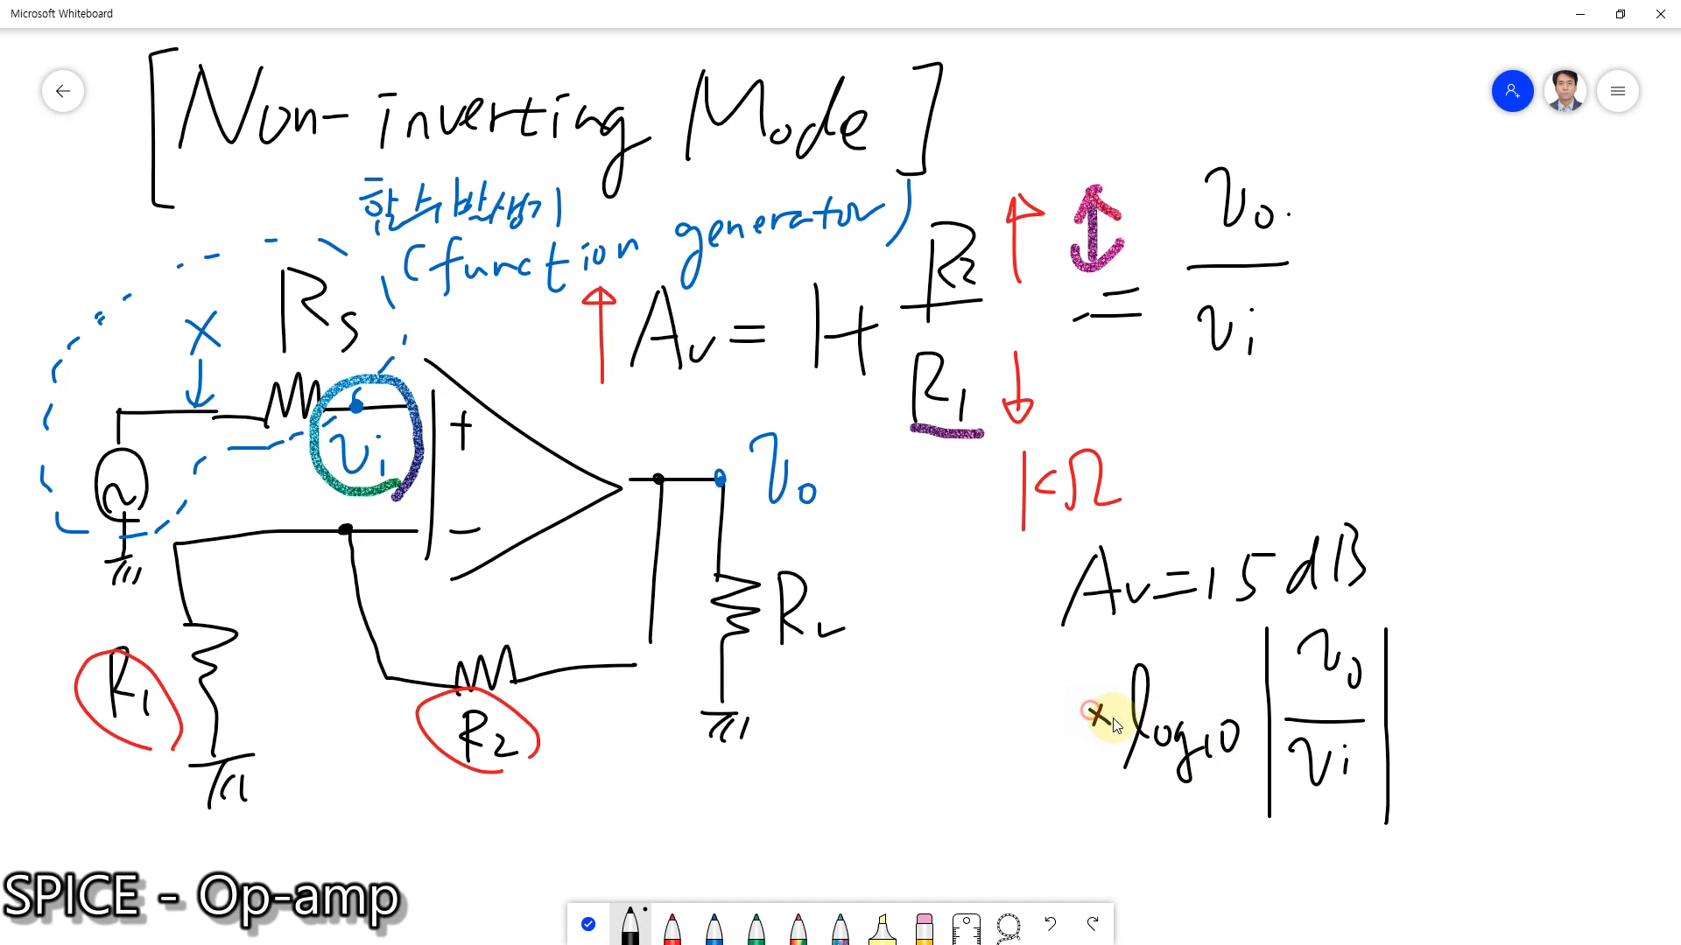
pyautogui.moveTo(997, 701); pyautogui.dragTo(1032, 746)
pyautogui.moveTo(1042, 710)
pyautogui.mouseDown()
pyautogui.moveTo(1036, 742)
pyautogui.moveTo(1043, 702)
pyautogui.moveTo(979, 720)
pyautogui.mouseUp()
pyautogui.moveTo(875, 701); pyautogui.dragTo(876, 728)
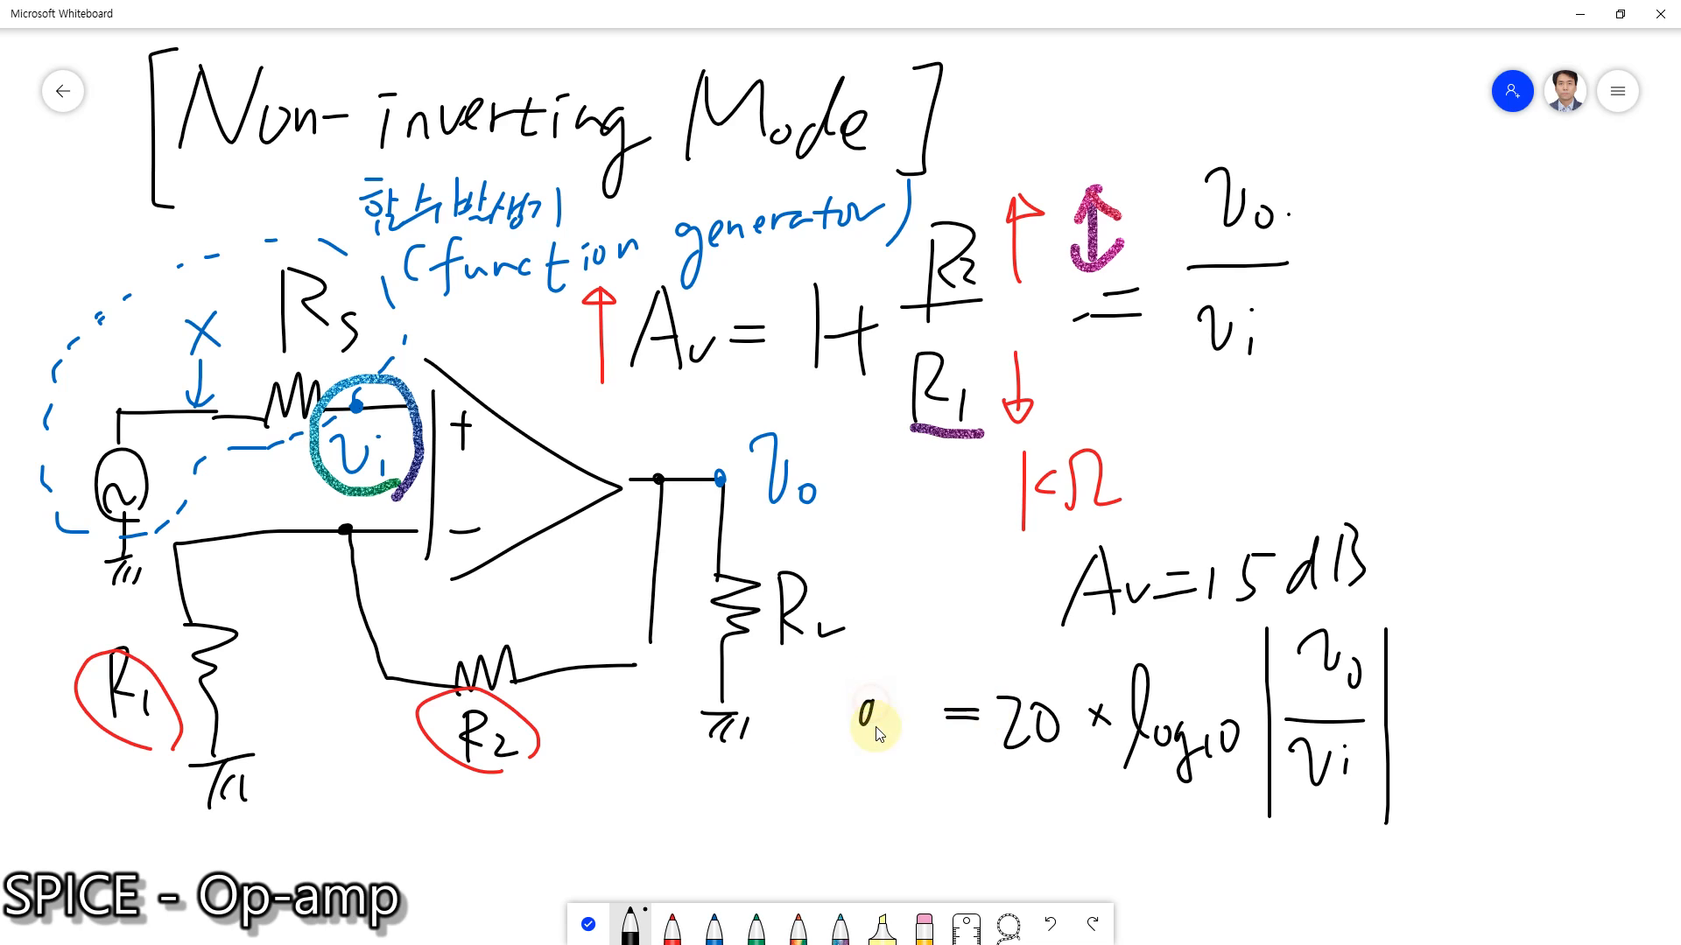
pyautogui.moveTo(878, 670); pyautogui.dragTo(879, 743)
pyautogui.moveTo(894, 661)
pyautogui.mouseDown()
pyautogui.moveTo(893, 726)
pyautogui.moveTo(910, 725)
pyautogui.mouseUp()
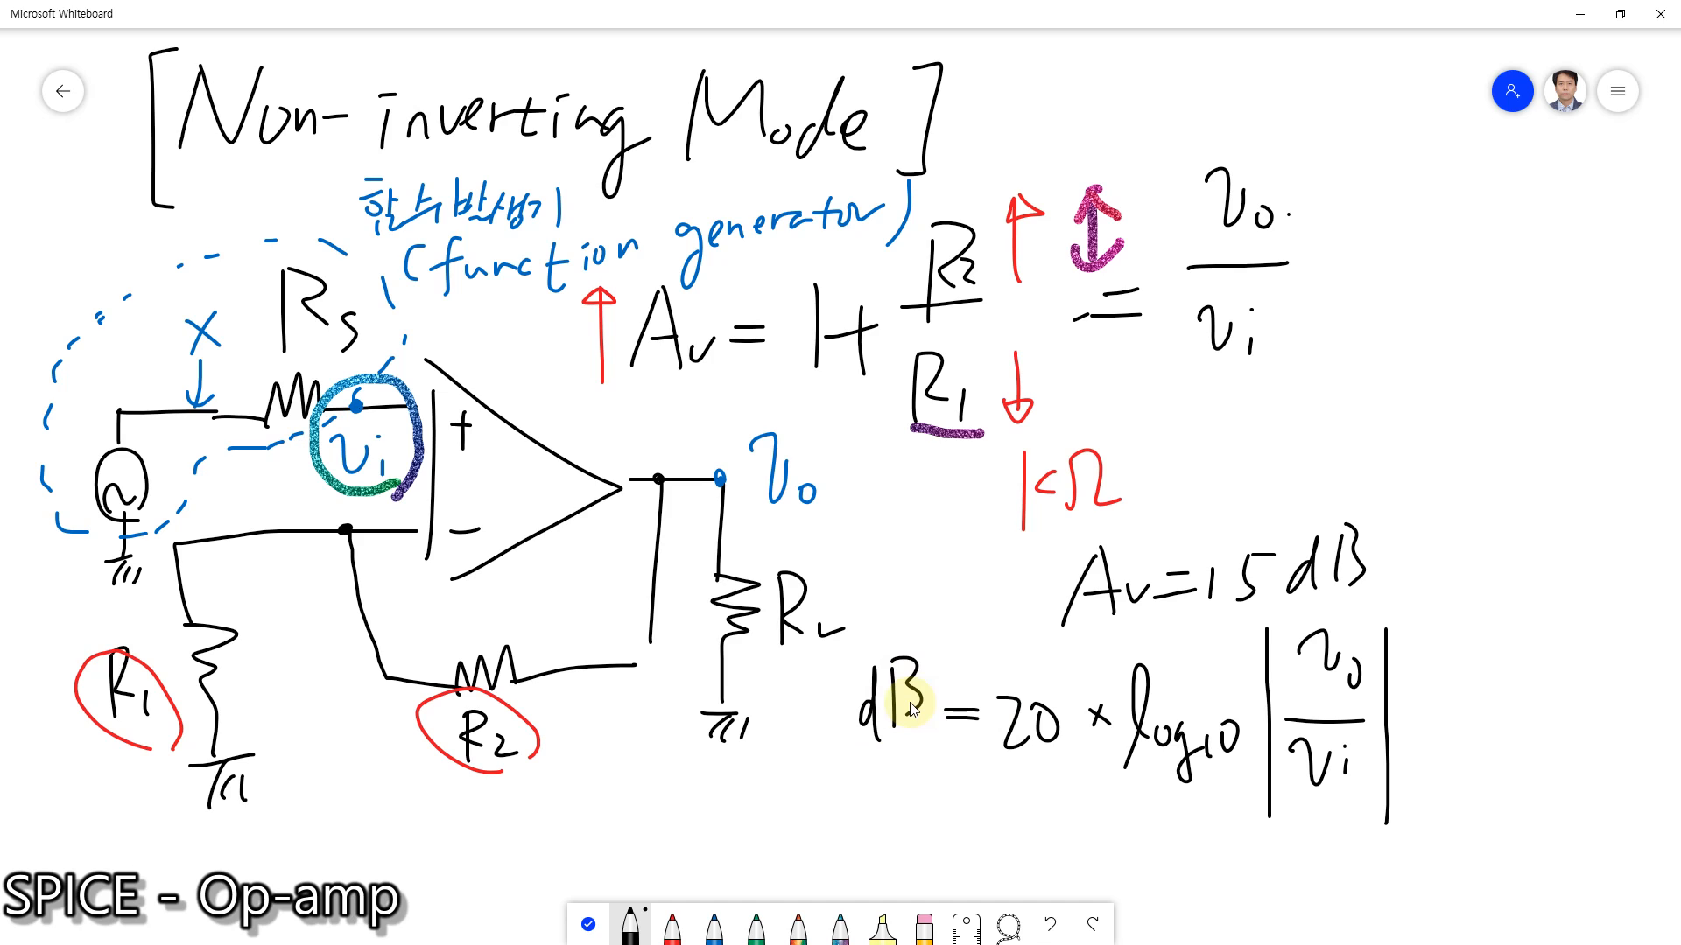
pyautogui.moveTo(1457, 723)
pyautogui.mouseDown()
pyautogui.moveTo(1484, 717)
pyautogui.moveTo(1505, 741)
pyautogui.mouseUp()
pyautogui.moveTo(1541, 705)
pyautogui.mouseDown()
pyautogui.moveTo(1521, 746)
pyautogui.moveTo(1571, 685)
pyautogui.mouseUp()
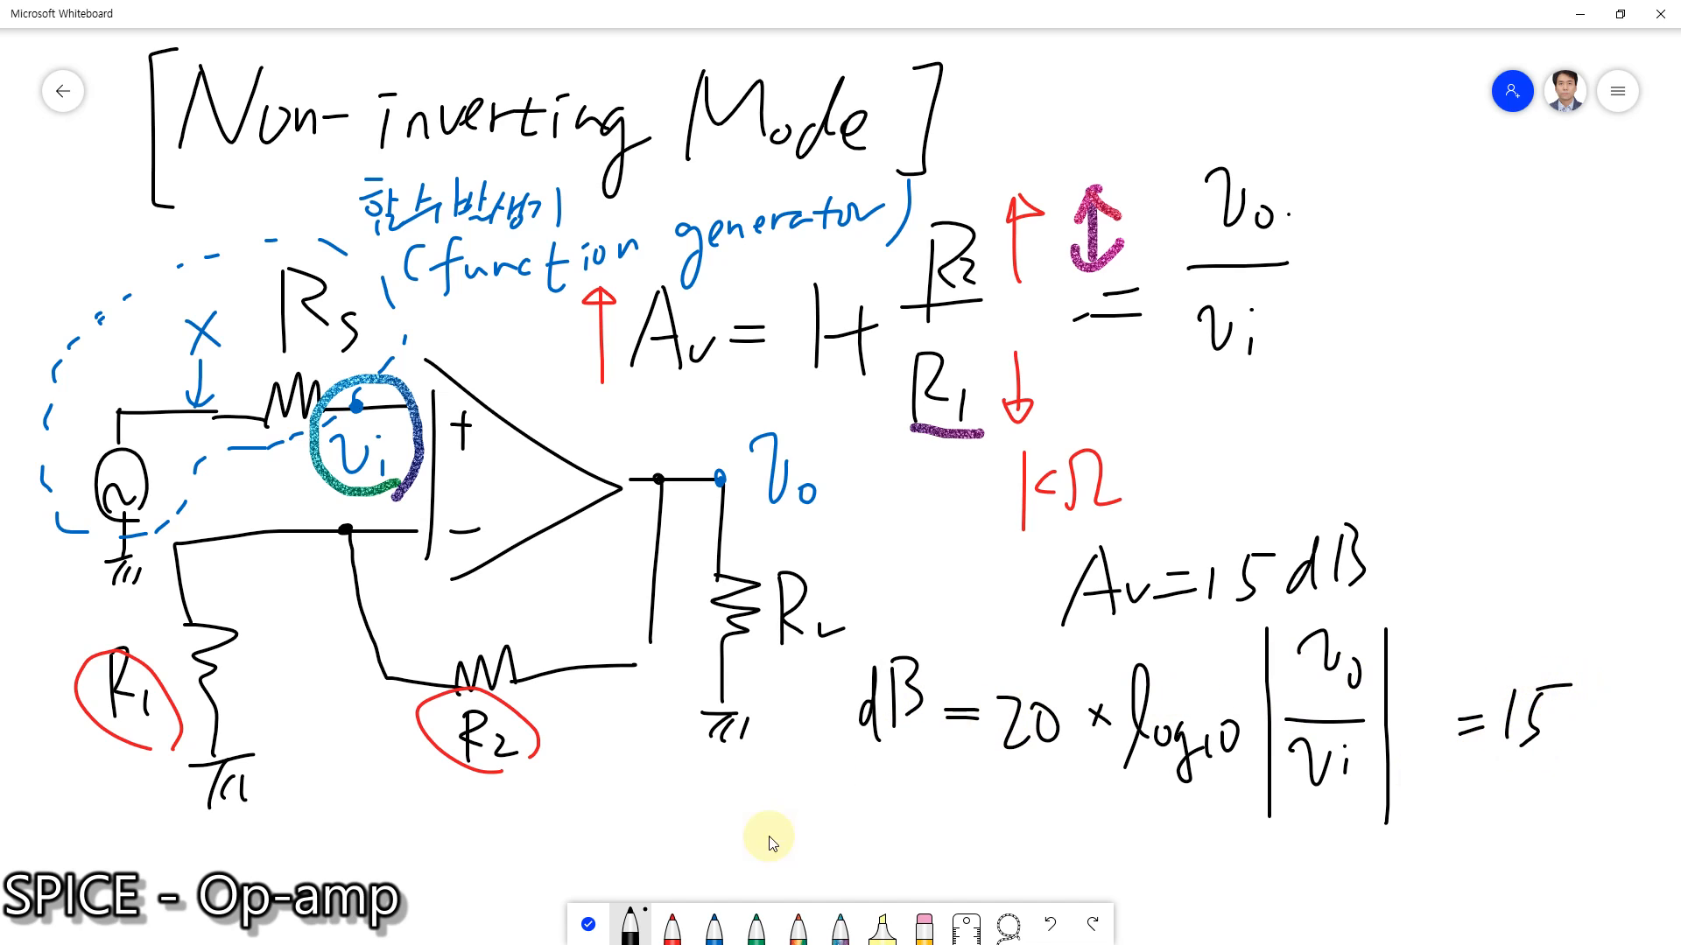
# Write log10 |vo/vi| = 15/20 in black below the dB equation
pyautogui.click(585, 924)
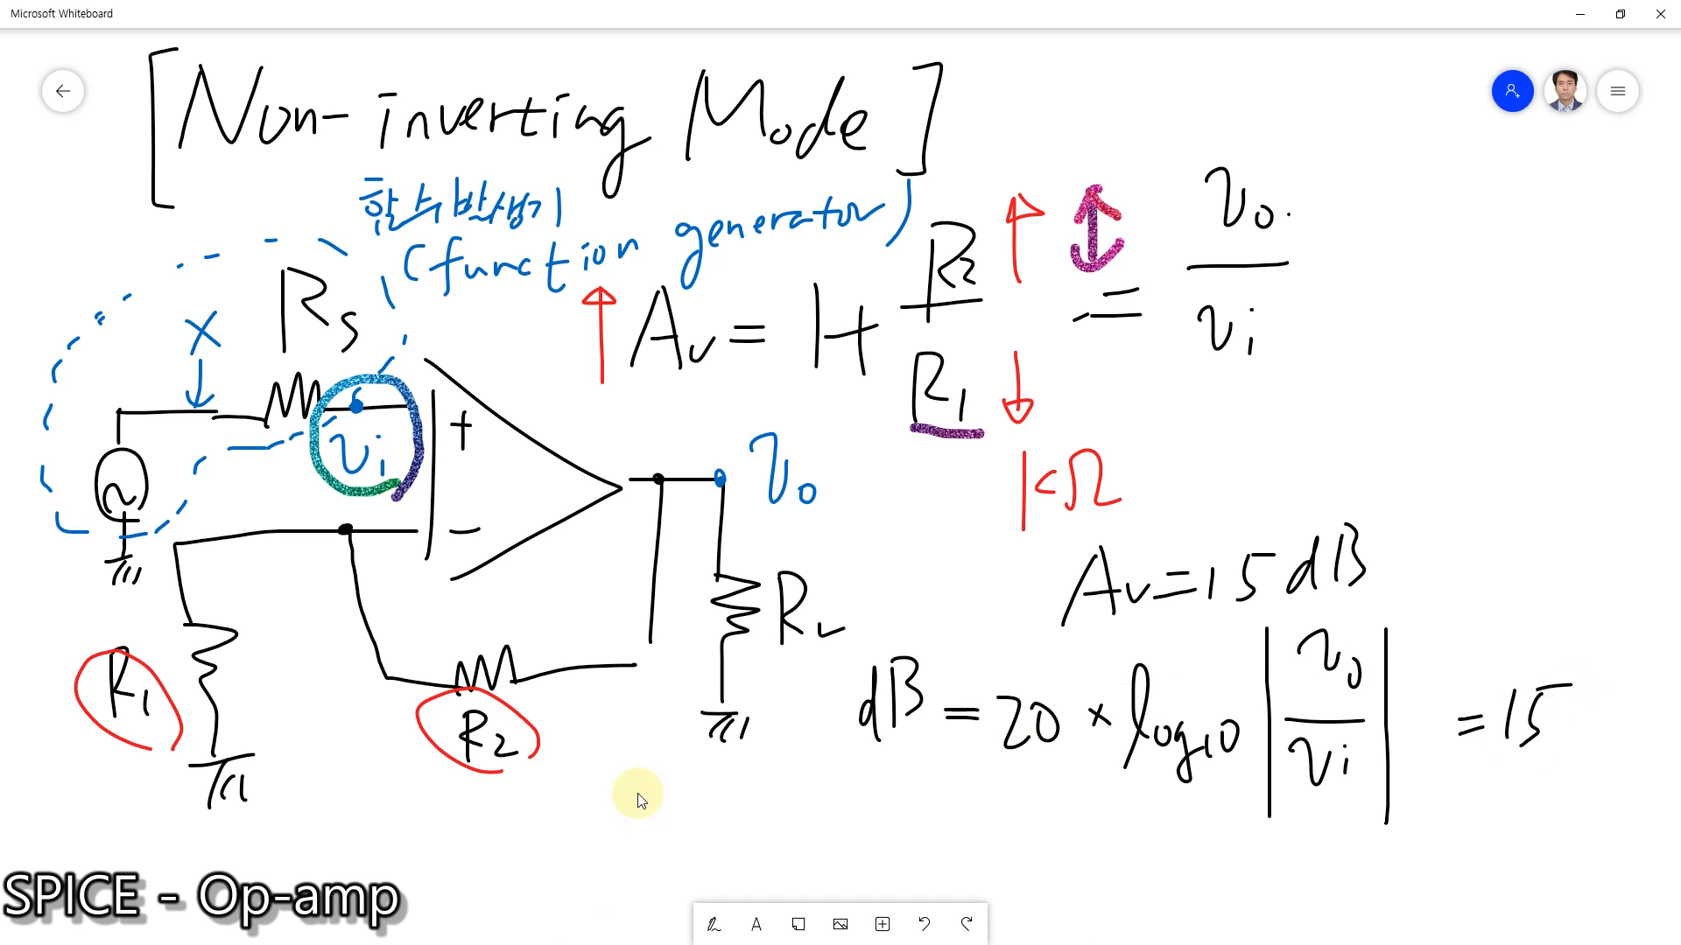
pyautogui.moveTo(639, 799)
pyautogui.mouseDown()
pyautogui.moveTo(664, 770)
pyautogui.moveTo(660, 627)
pyautogui.mouseUp()
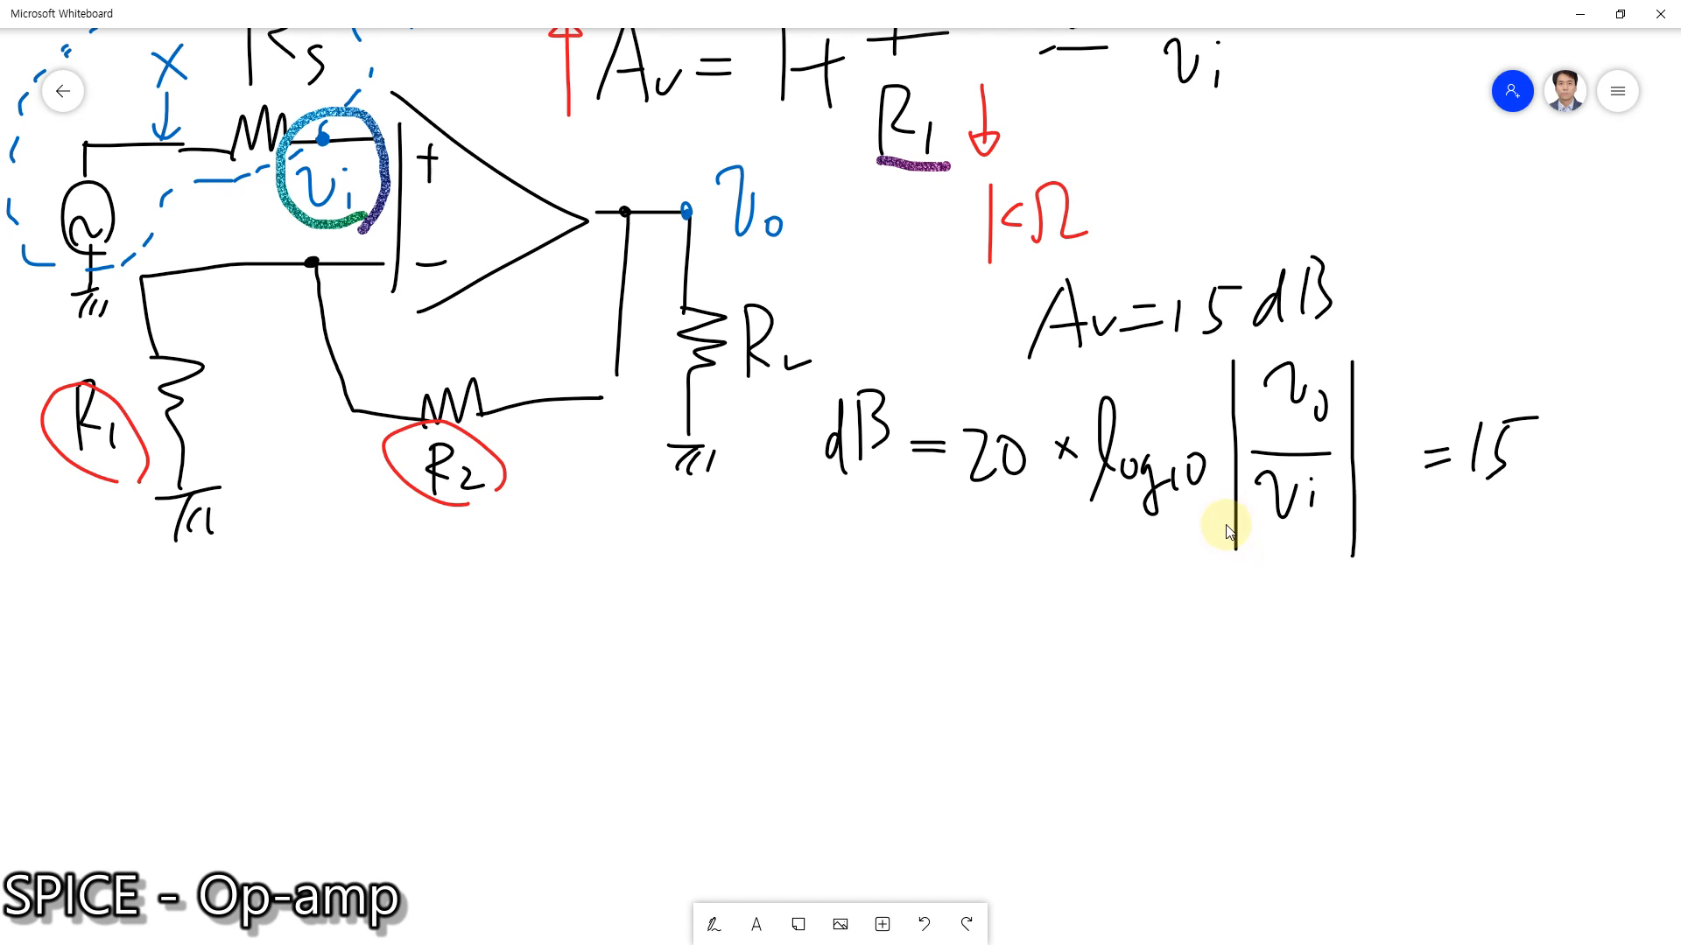
pyautogui.moveTo(887, 601); pyautogui.dragTo(903, 610)
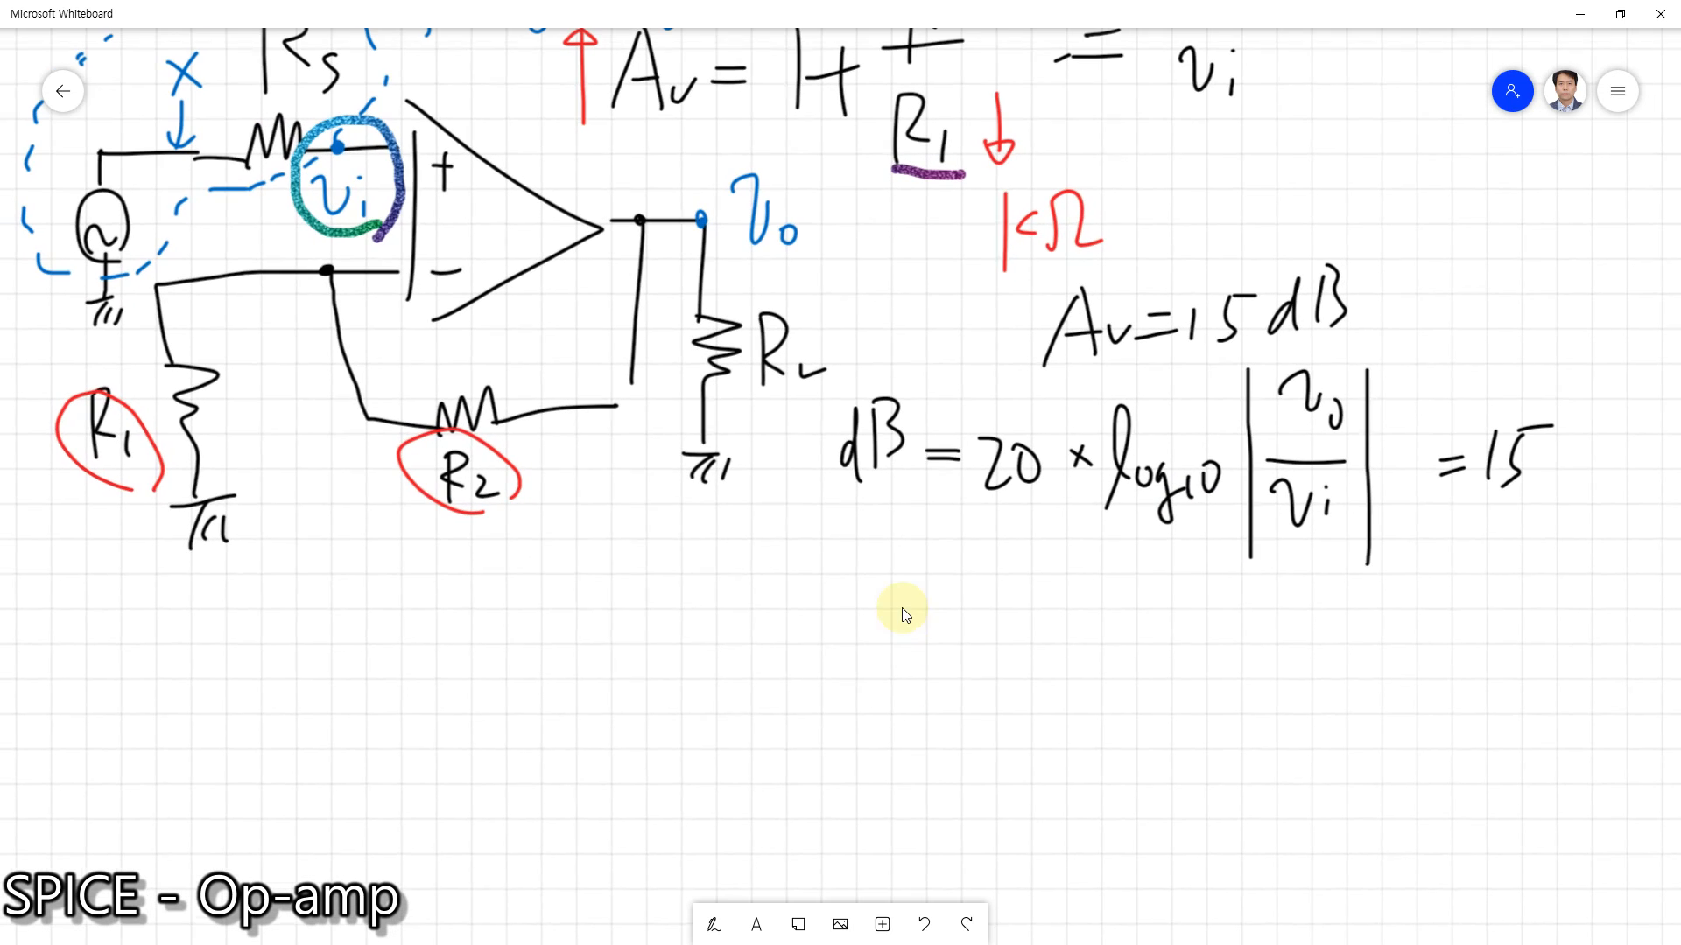
pyautogui.click(714, 931)
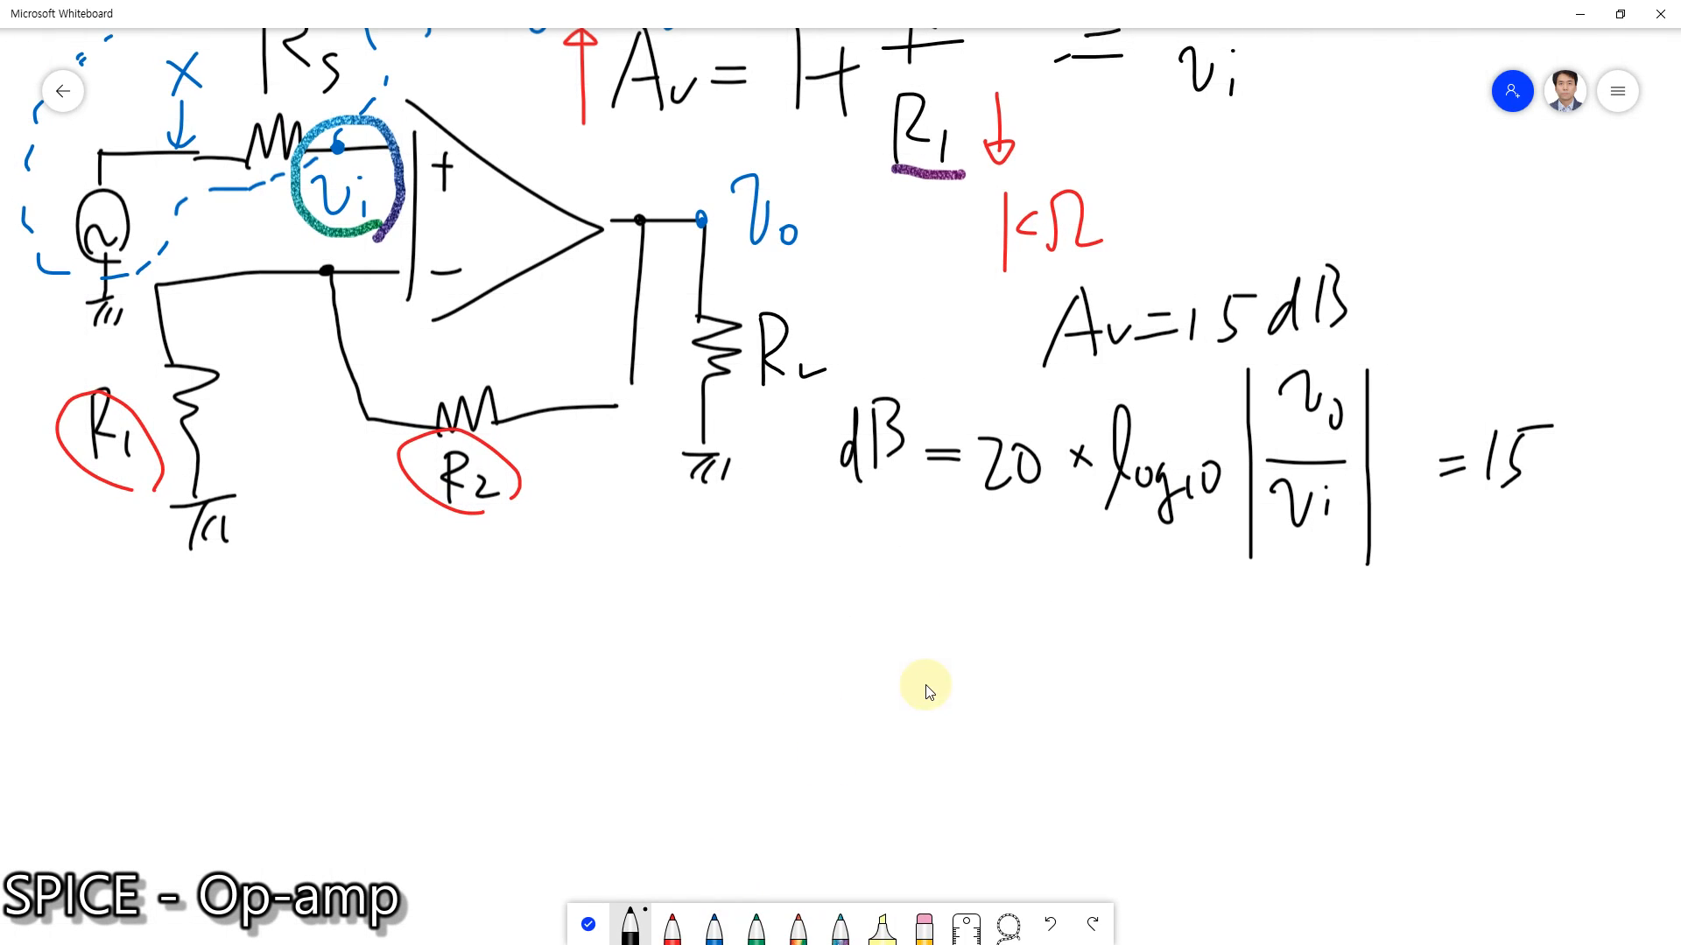
pyautogui.moveTo(964, 623)
pyautogui.mouseDown()
pyautogui.moveTo(996, 627)
pyautogui.moveTo(1011, 683)
pyautogui.moveTo(1033, 662)
pyautogui.mouseUp()
pyautogui.moveTo(1055, 632); pyautogui.dragTo(1057, 637)
pyautogui.moveTo(1104, 557)
pyautogui.mouseDown()
pyautogui.moveTo(1108, 711)
pyautogui.moveTo(1157, 577)
pyautogui.moveTo(1179, 639)
pyautogui.moveTo(1157, 701)
pyautogui.moveTo(1174, 677)
pyautogui.mouseUp()
pyautogui.moveTo(1181, 687); pyautogui.dragTo(1177, 710)
pyautogui.moveTo(1211, 590); pyautogui.dragTo(1213, 742)
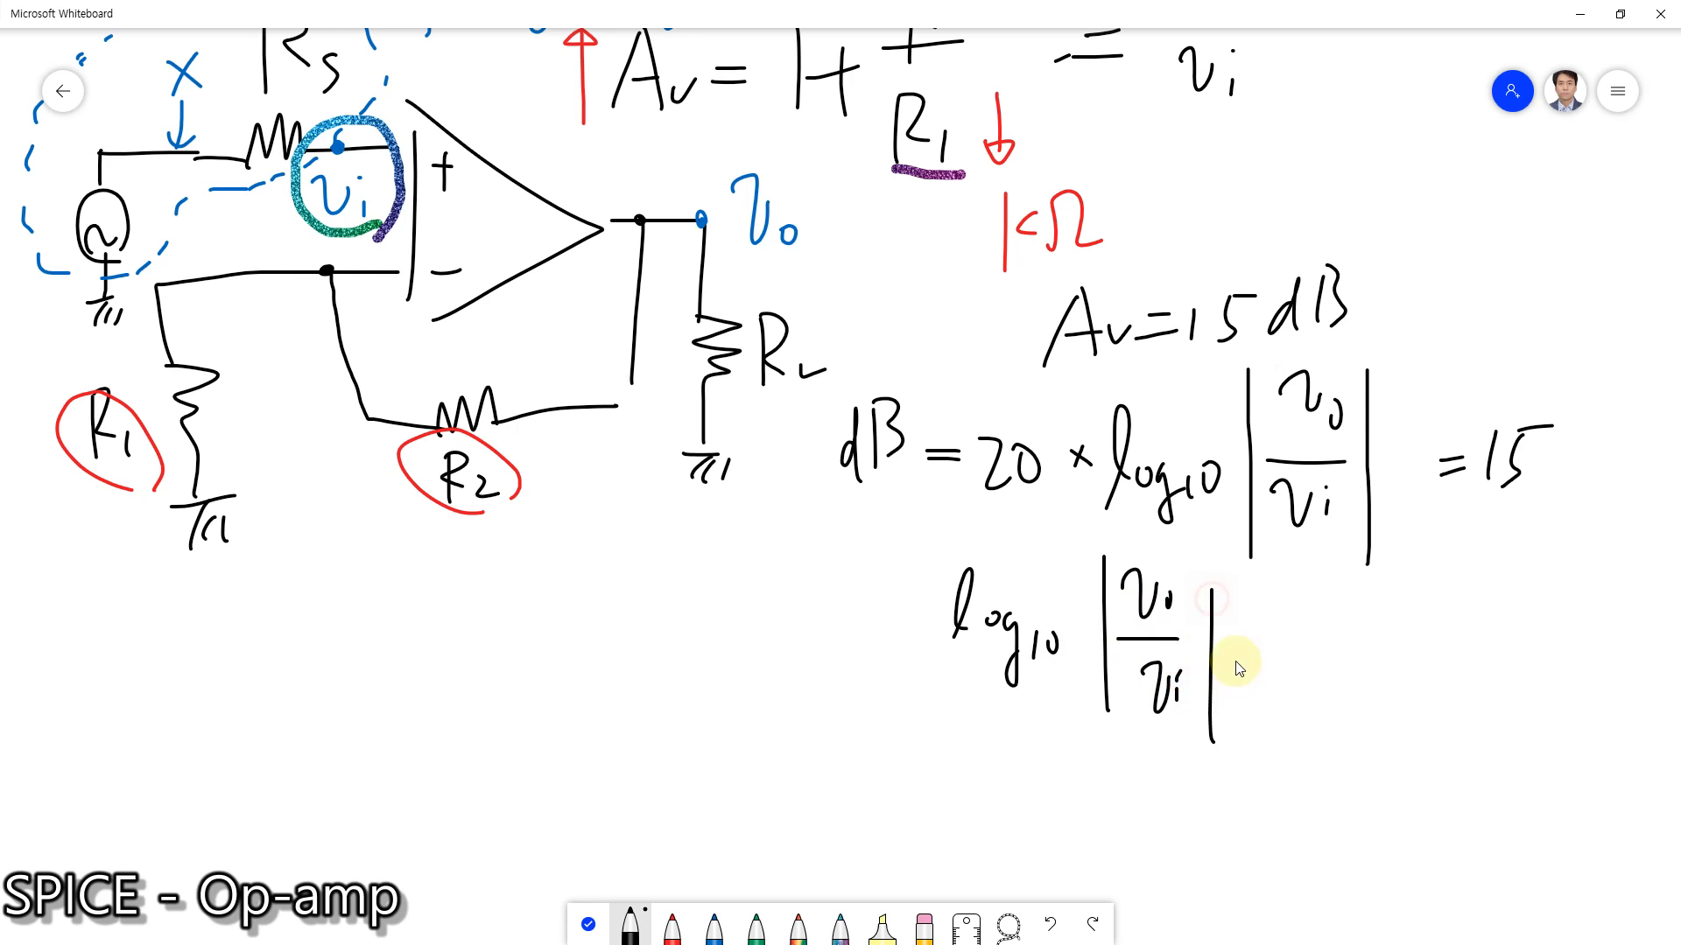
pyautogui.moveTo(1236, 659); pyautogui.dragTo(1265, 656)
pyautogui.moveTo(1236, 672); pyautogui.dragTo(1266, 671)
pyautogui.moveTo(1337, 584)
pyautogui.mouseDown()
pyautogui.moveTo(1326, 626)
pyautogui.moveTo(1394, 580)
pyautogui.mouseUp()
pyautogui.moveTo(1311, 654)
pyautogui.mouseDown()
pyautogui.moveTo(1374, 652)
pyautogui.moveTo(1350, 711)
pyautogui.moveTo(1359, 692)
pyautogui.mouseUp()
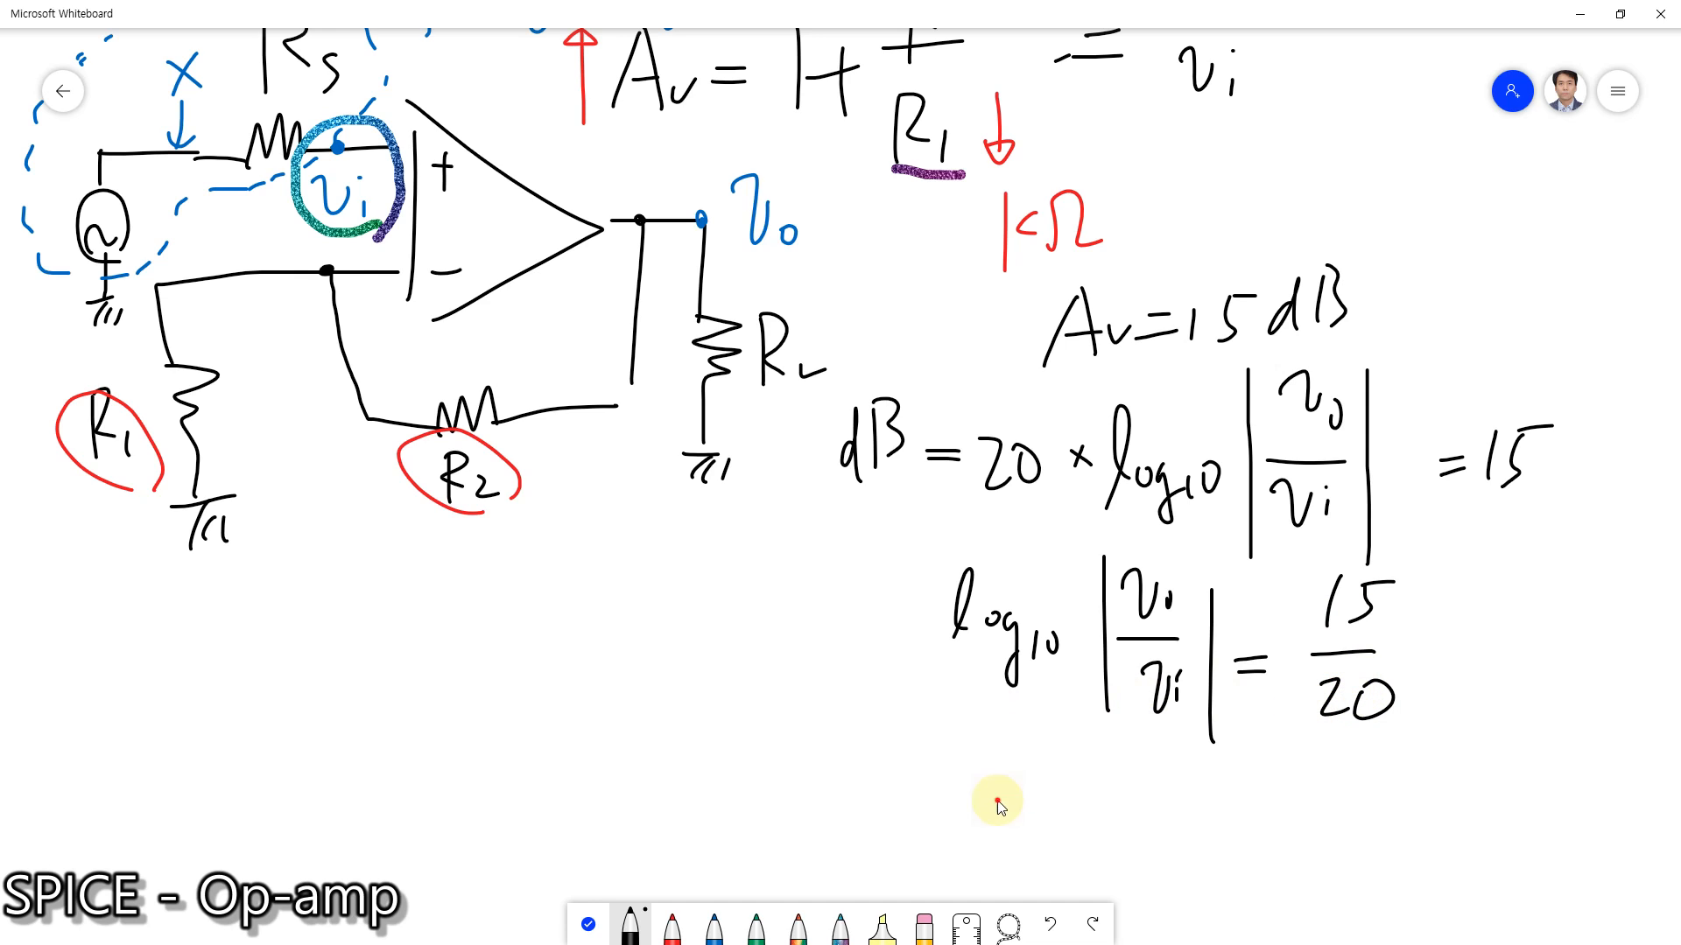
# Write |vo/vi| = 10^(15/20) in black beneath the logarithm line
pyautogui.moveTo(996, 799); pyautogui.dragTo(994, 770)
pyautogui.hotkey('ctrl', 'z')
pyautogui.moveTo(996, 749)
pyautogui.mouseDown()
pyautogui.moveTo(1051, 767)
pyautogui.moveTo(1054, 806)
pyautogui.mouseUp()
pyautogui.moveTo(1015, 827)
pyautogui.mouseDown()
pyautogui.moveTo(1038, 823)
pyautogui.moveTo(1046, 849)
pyautogui.mouseUp()
pyautogui.moveTo(1079, 786); pyautogui.dragTo(1083, 856)
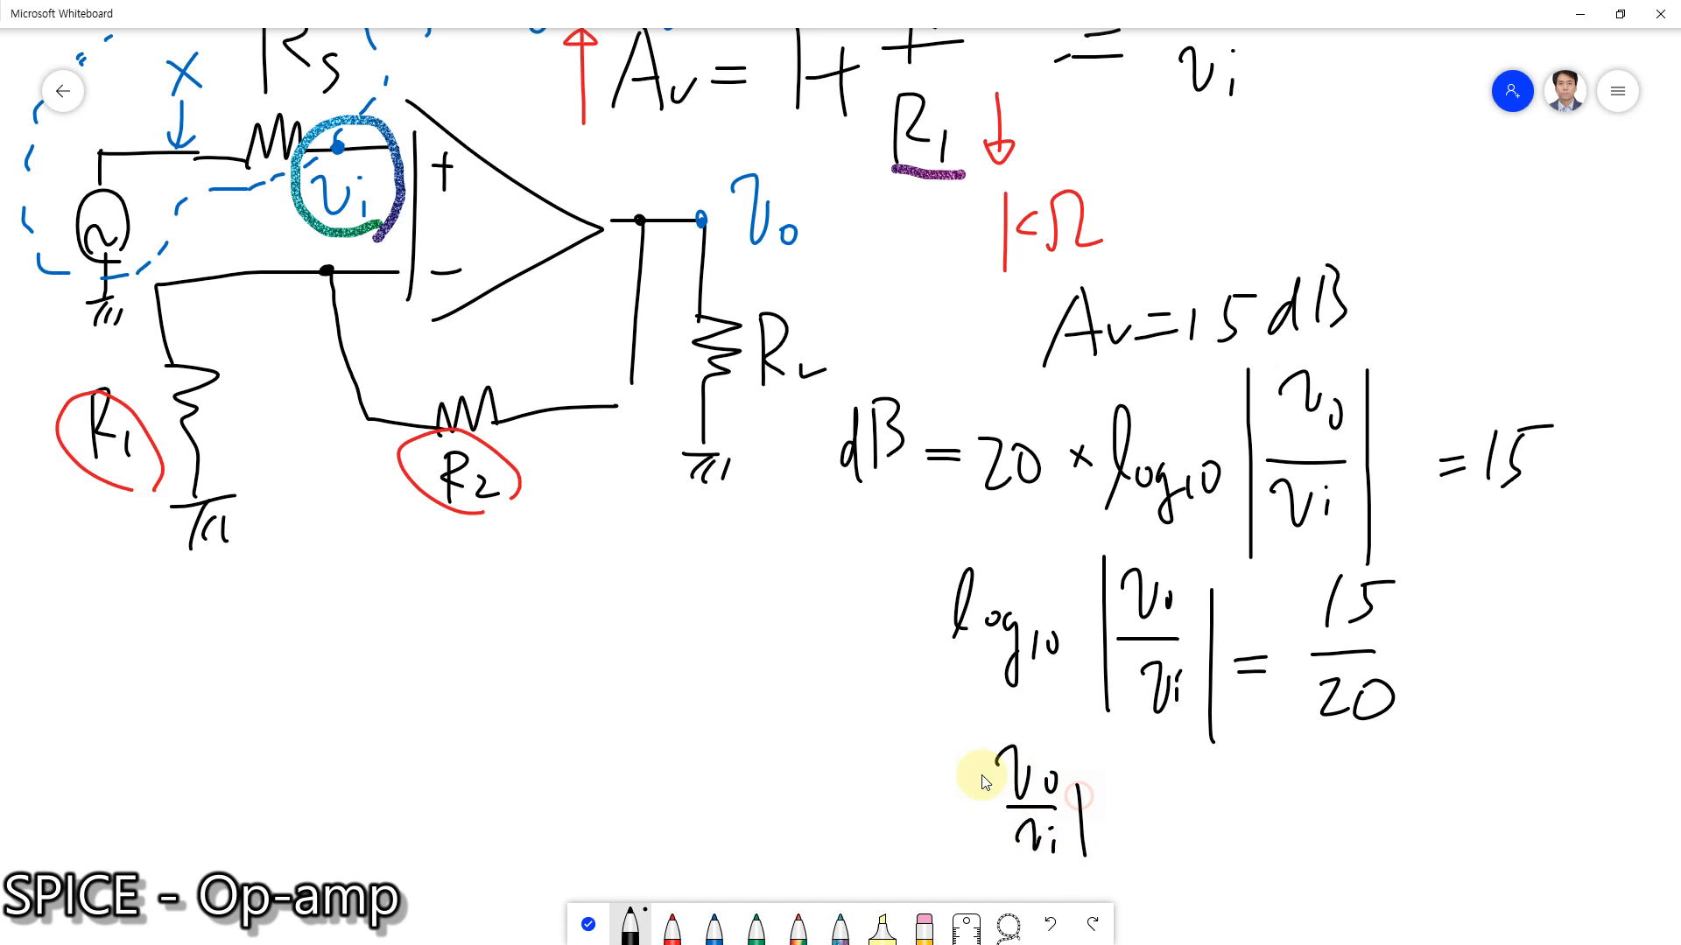
pyautogui.moveTo(961, 753); pyautogui.dragTo(972, 853)
pyautogui.moveTo(1120, 809); pyautogui.dragTo(1145, 807)
pyautogui.moveTo(1120, 827)
pyautogui.mouseDown()
pyautogui.moveTo(1193, 847)
pyautogui.moveTo(1229, 799)
pyautogui.moveTo(1280, 816)
pyautogui.moveTo(1310, 776)
pyautogui.moveTo(1271, 765)
pyautogui.mouseUp()
pyautogui.moveTo(1301, 738); pyautogui.dragTo(1303, 758)
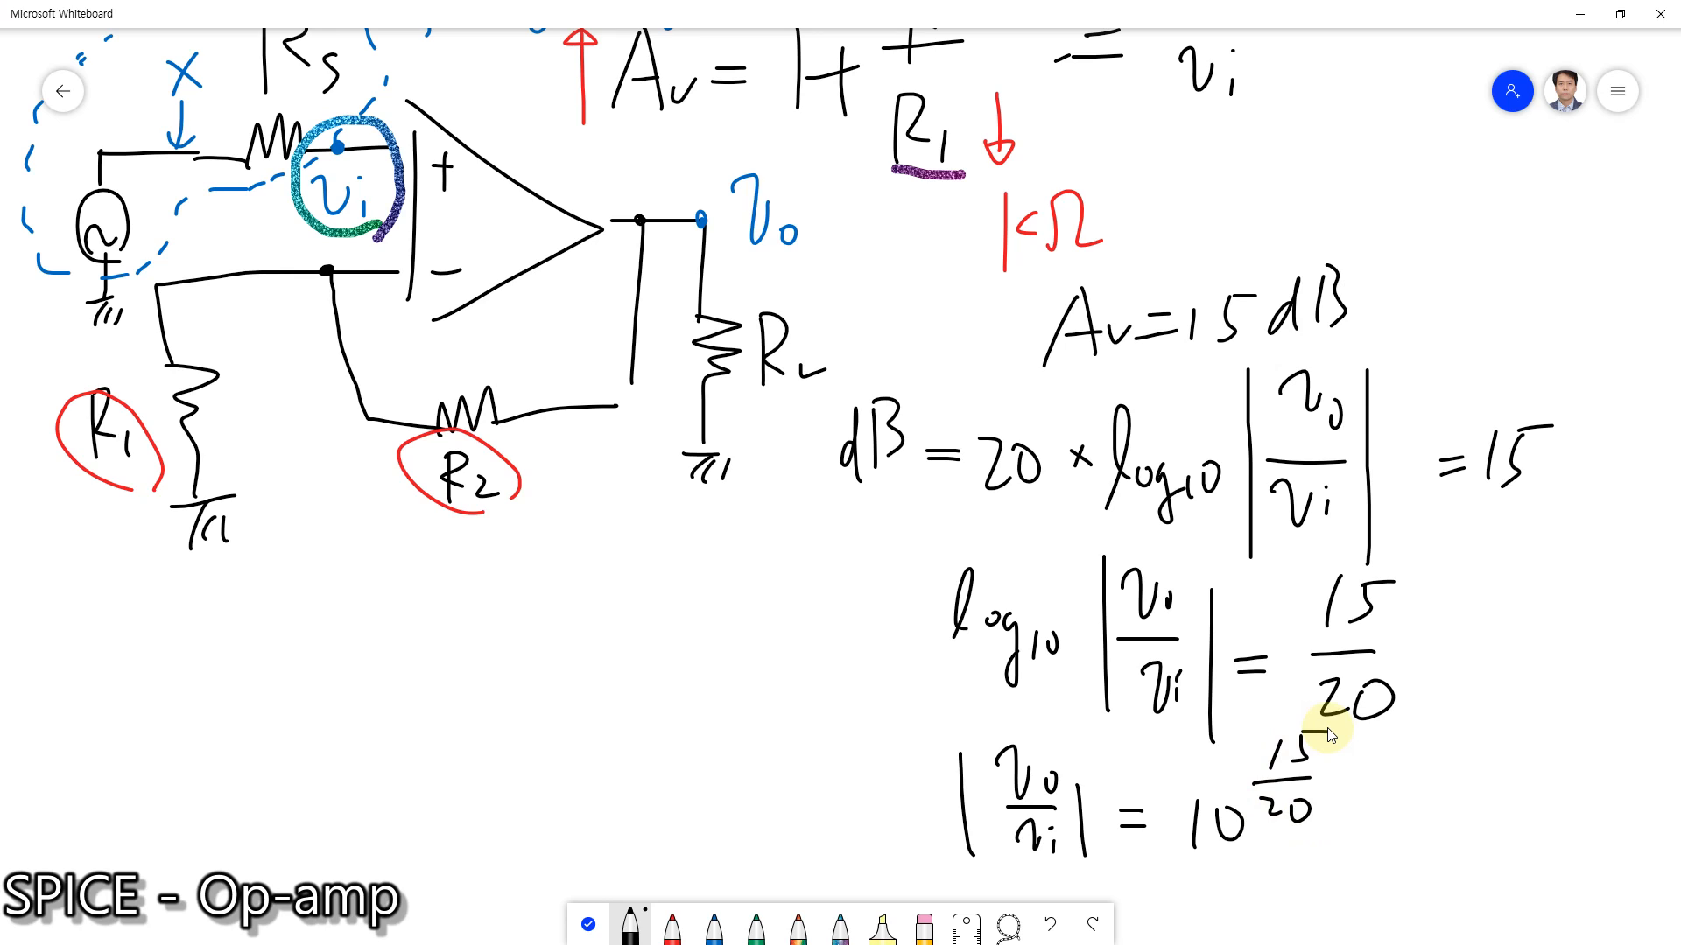
# Switch to the Edge browser and calculate 10^(15/20) with a Google search in place of the lm324 datasheet query
pyautogui.press('super')
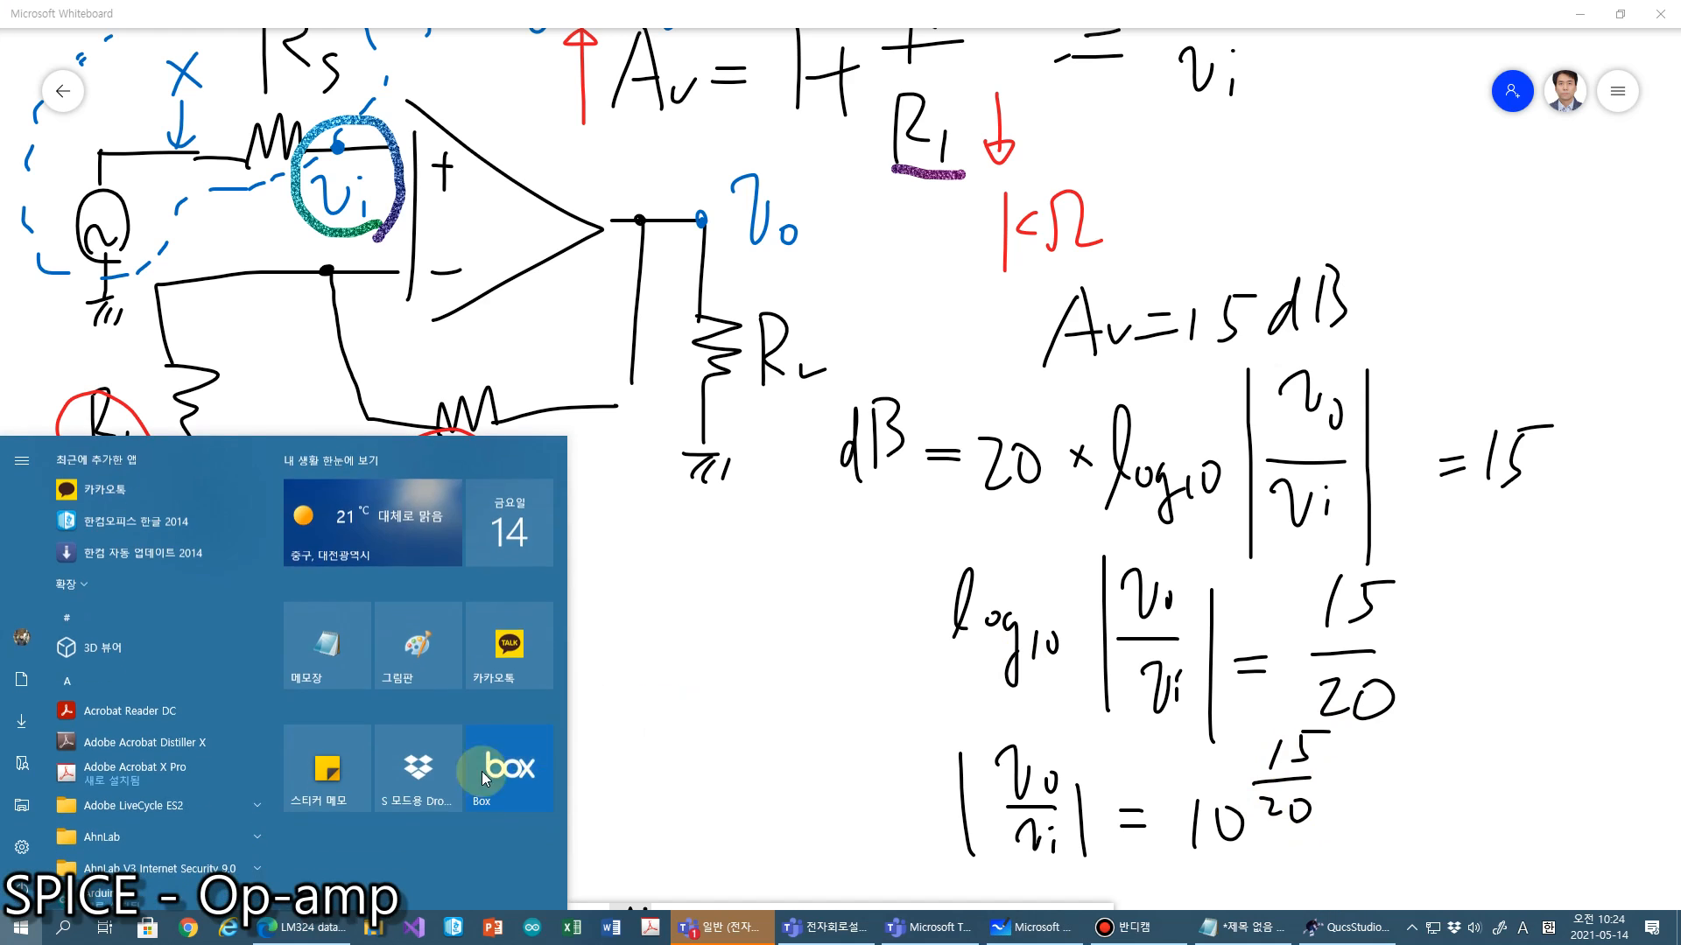
pyautogui.click(302, 927)
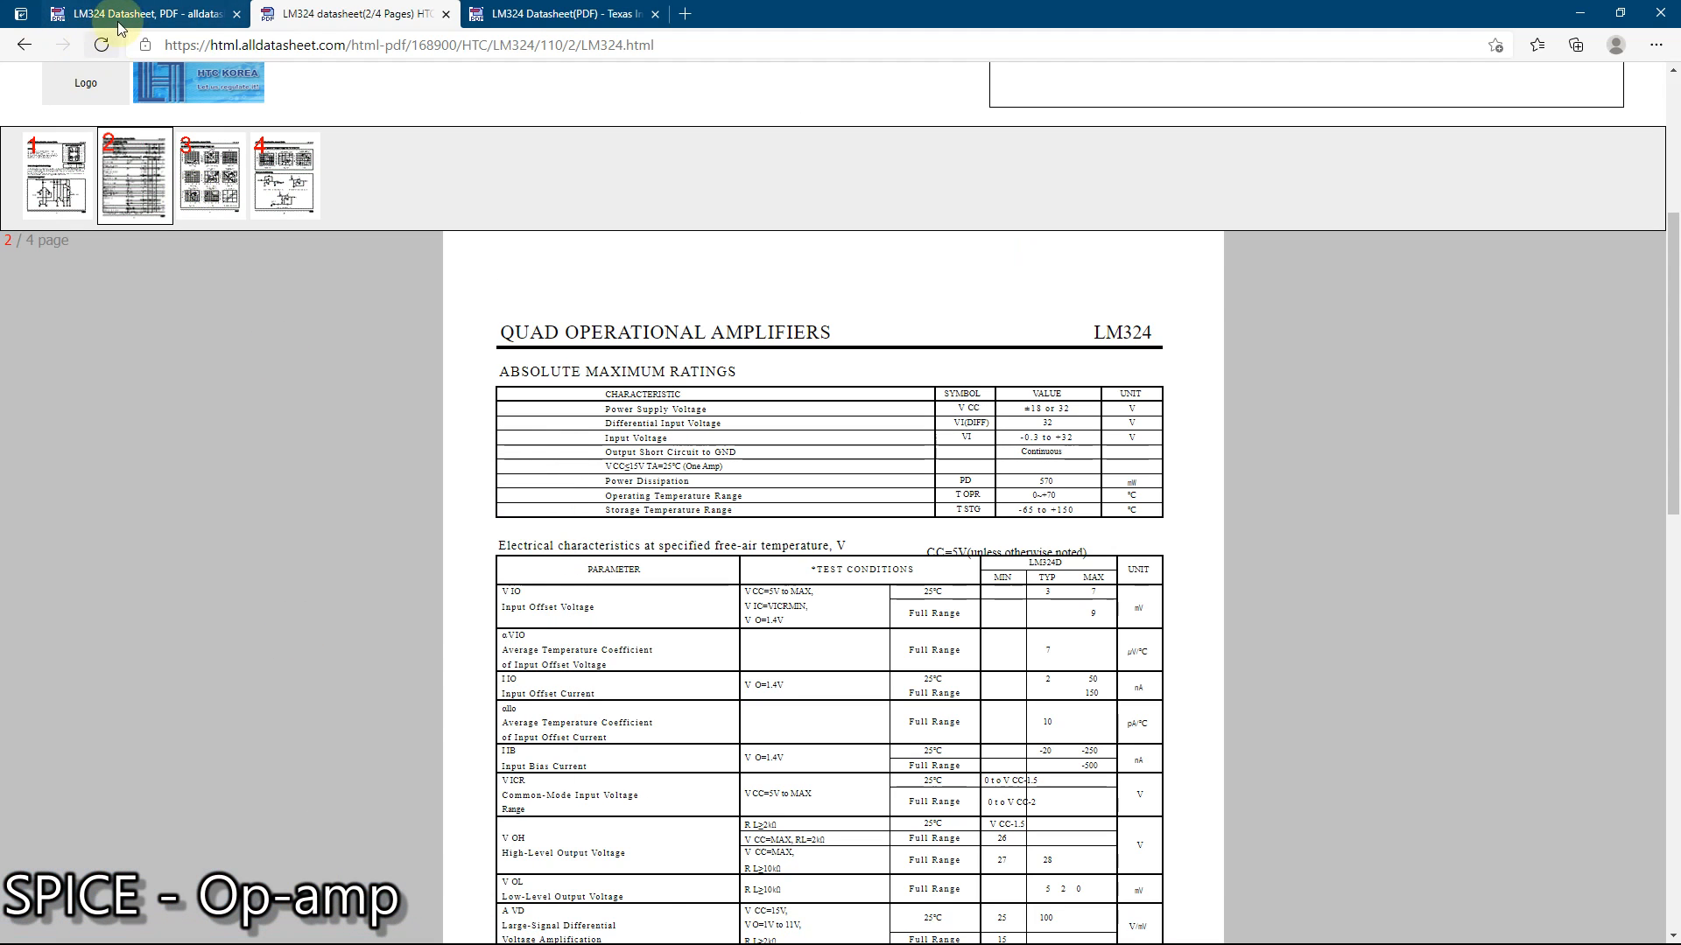
pyautogui.click(119, 21)
pyautogui.click(24, 46)
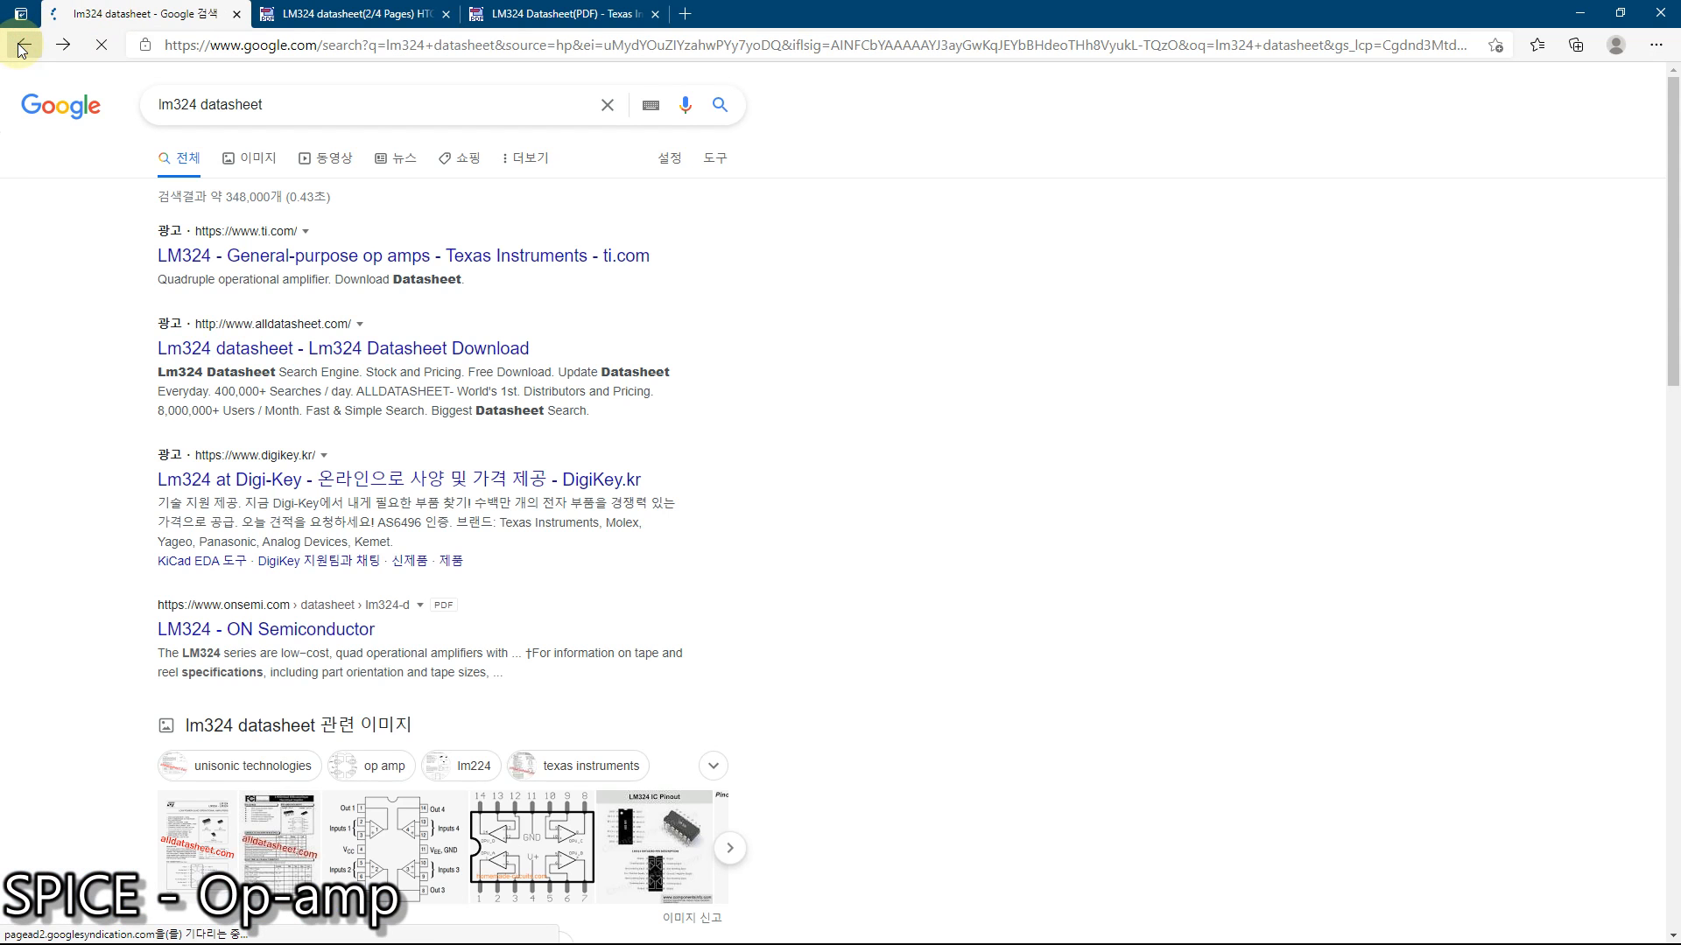
pyautogui.moveTo(319, 106); pyautogui.dragTo(44, 95)
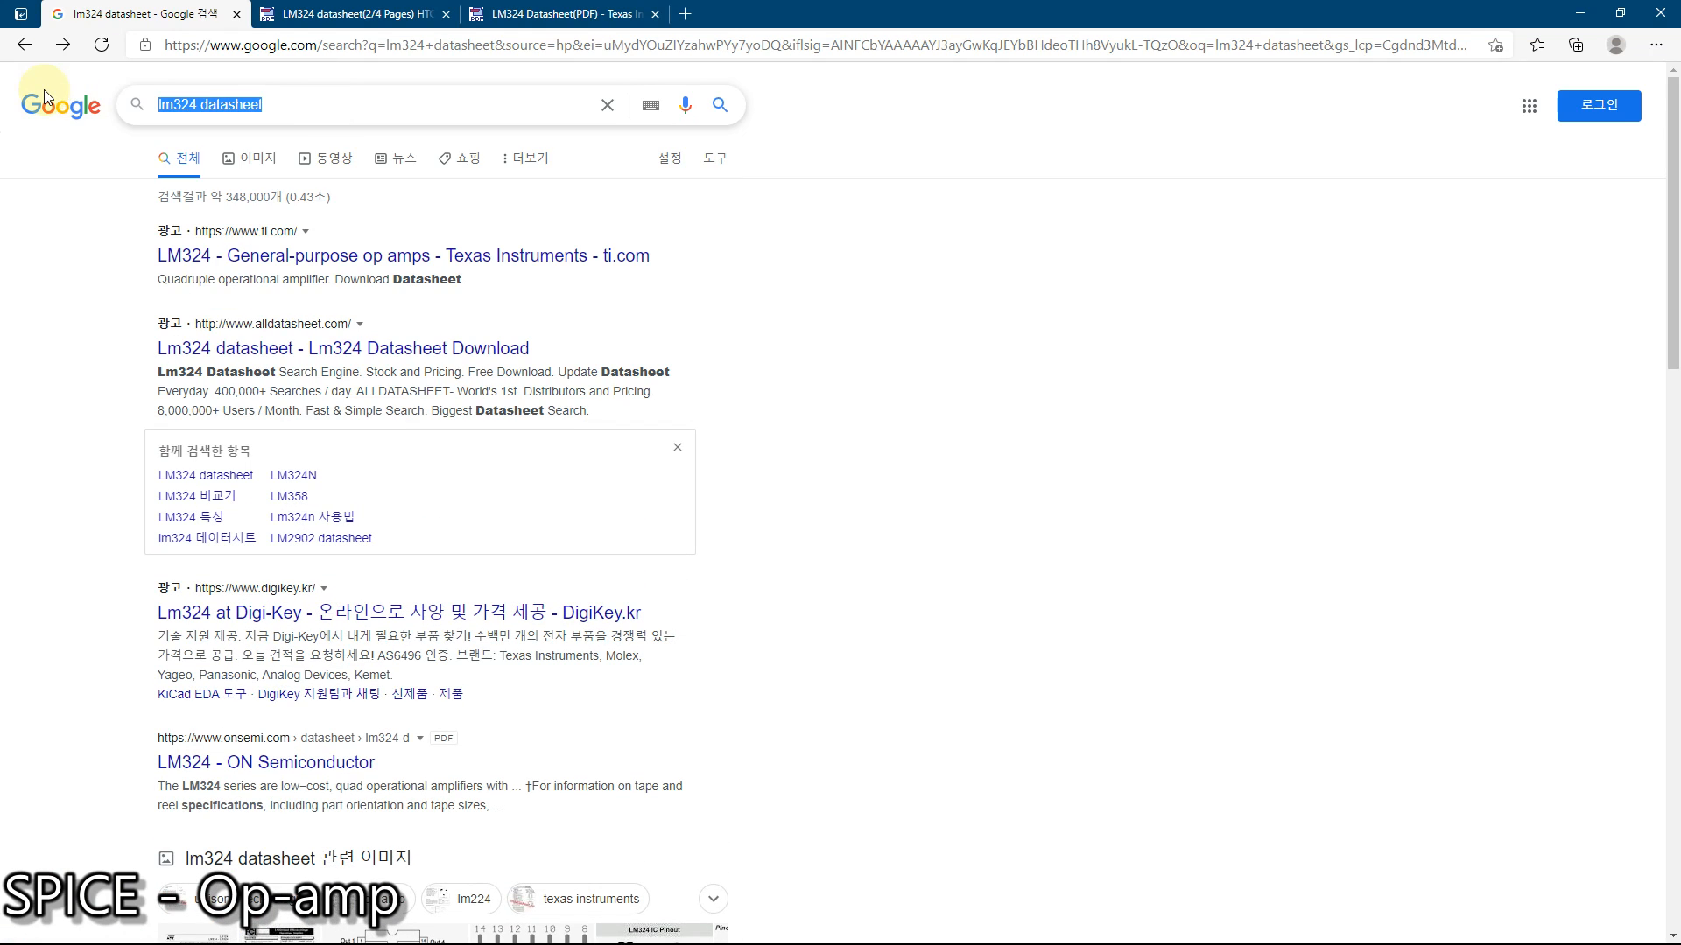
pyautogui.write('10^')
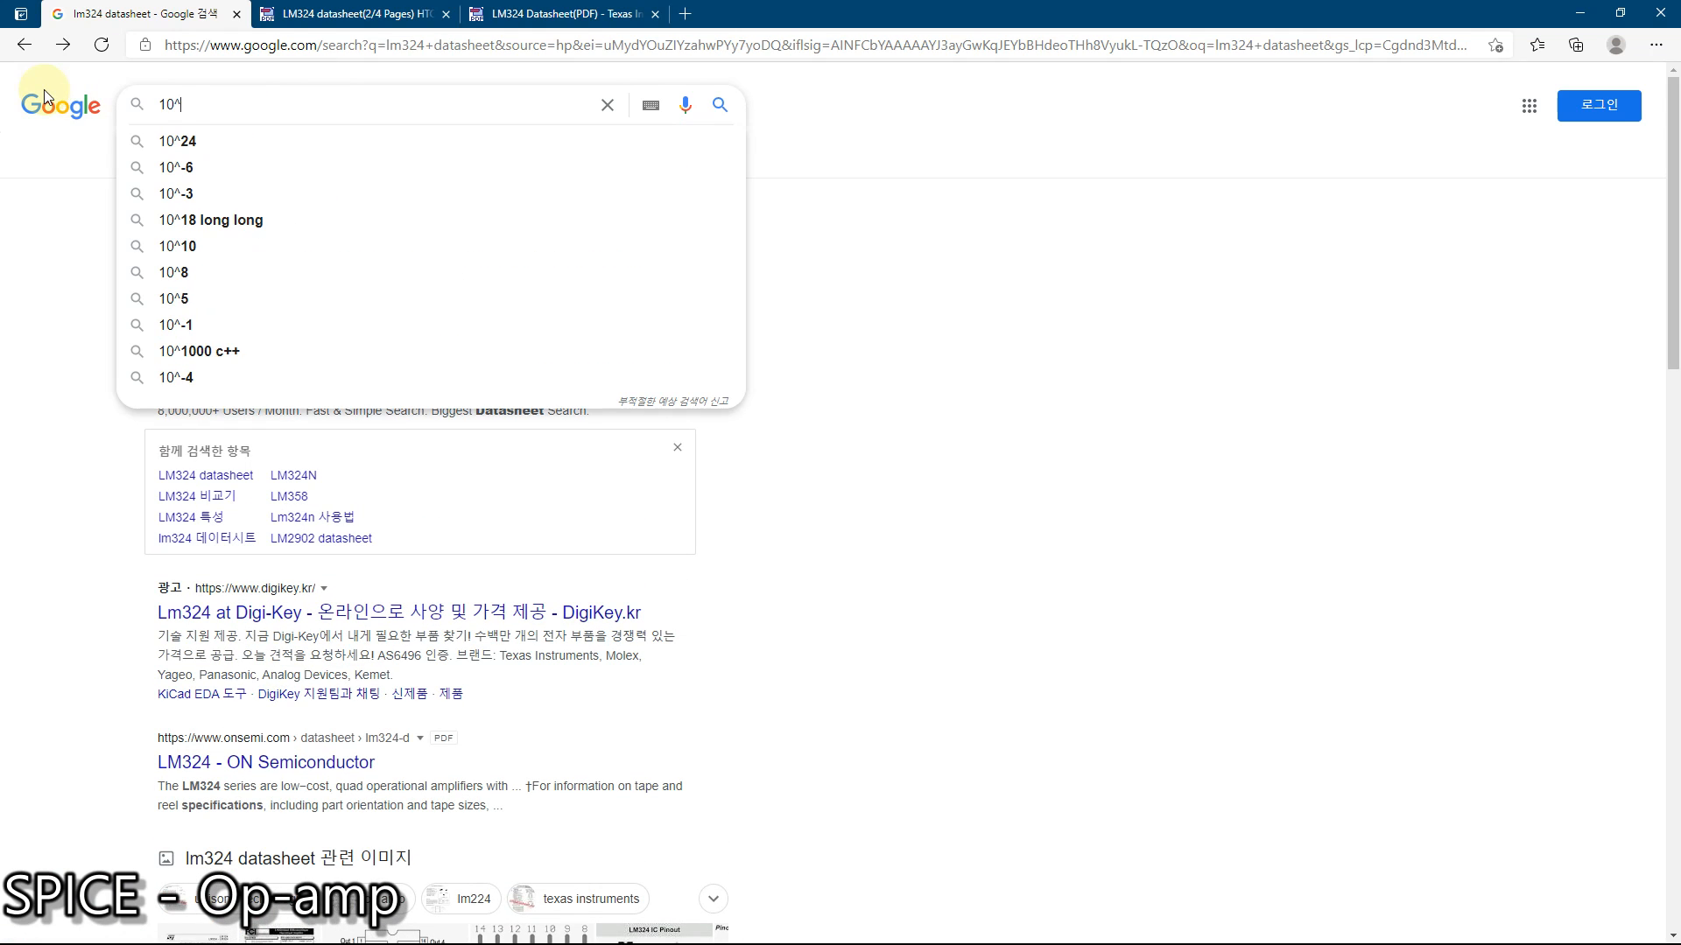
pyautogui.write('(16')
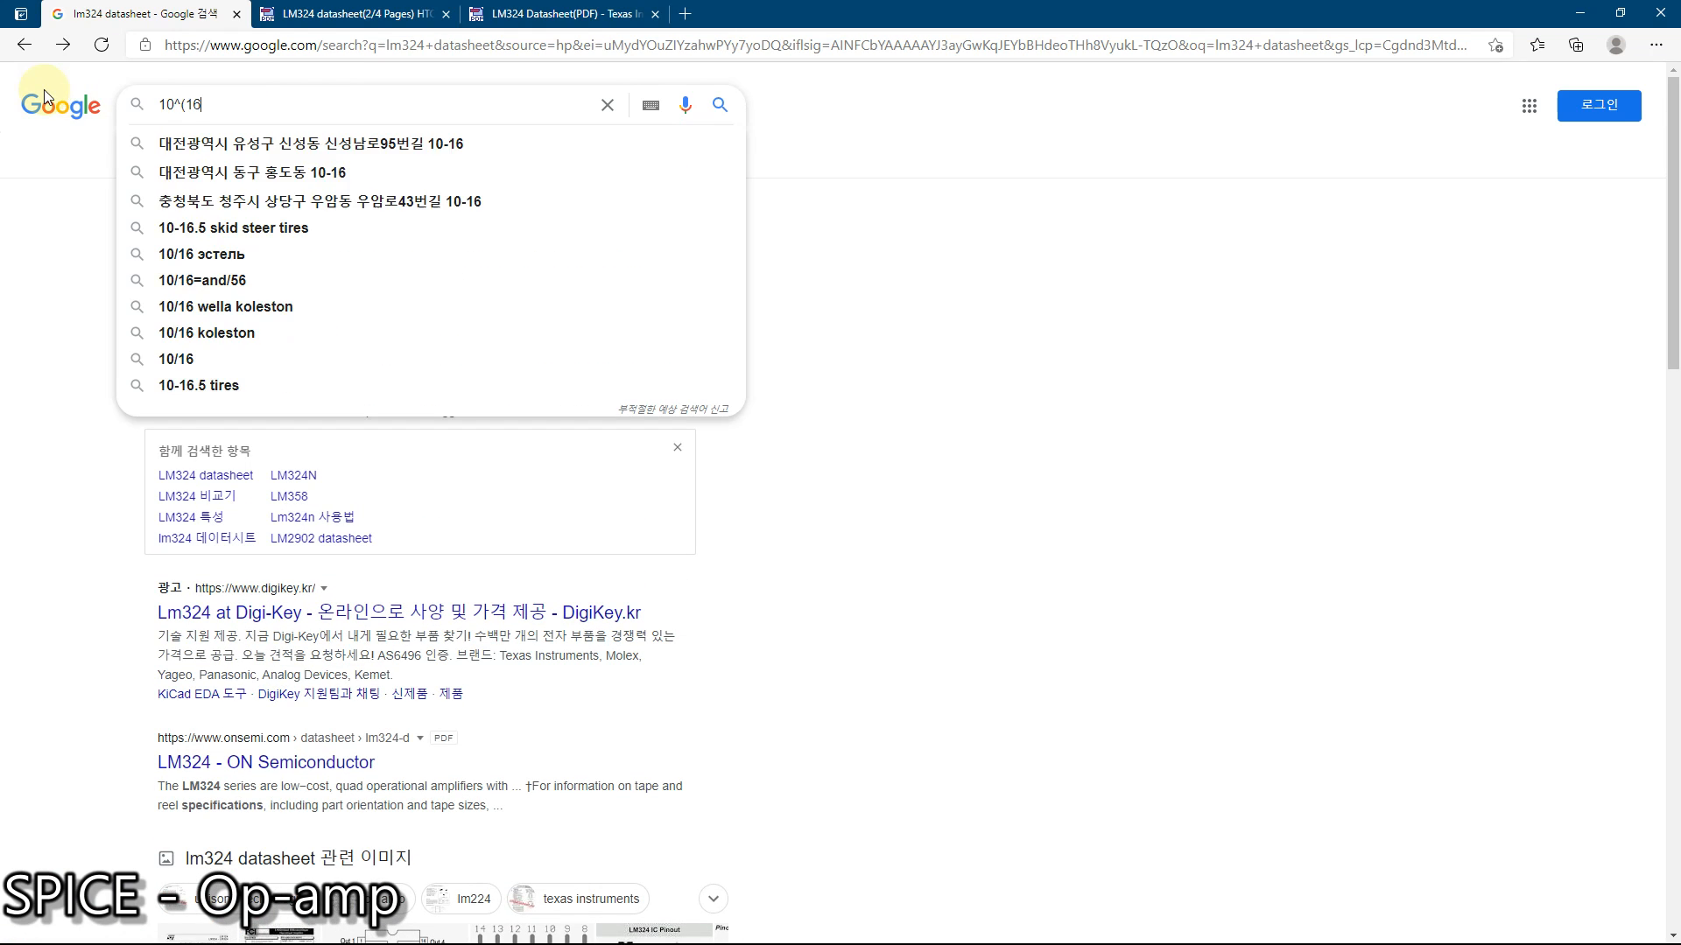
pyautogui.press('BackSpace')
pyautogui.write('5/20')
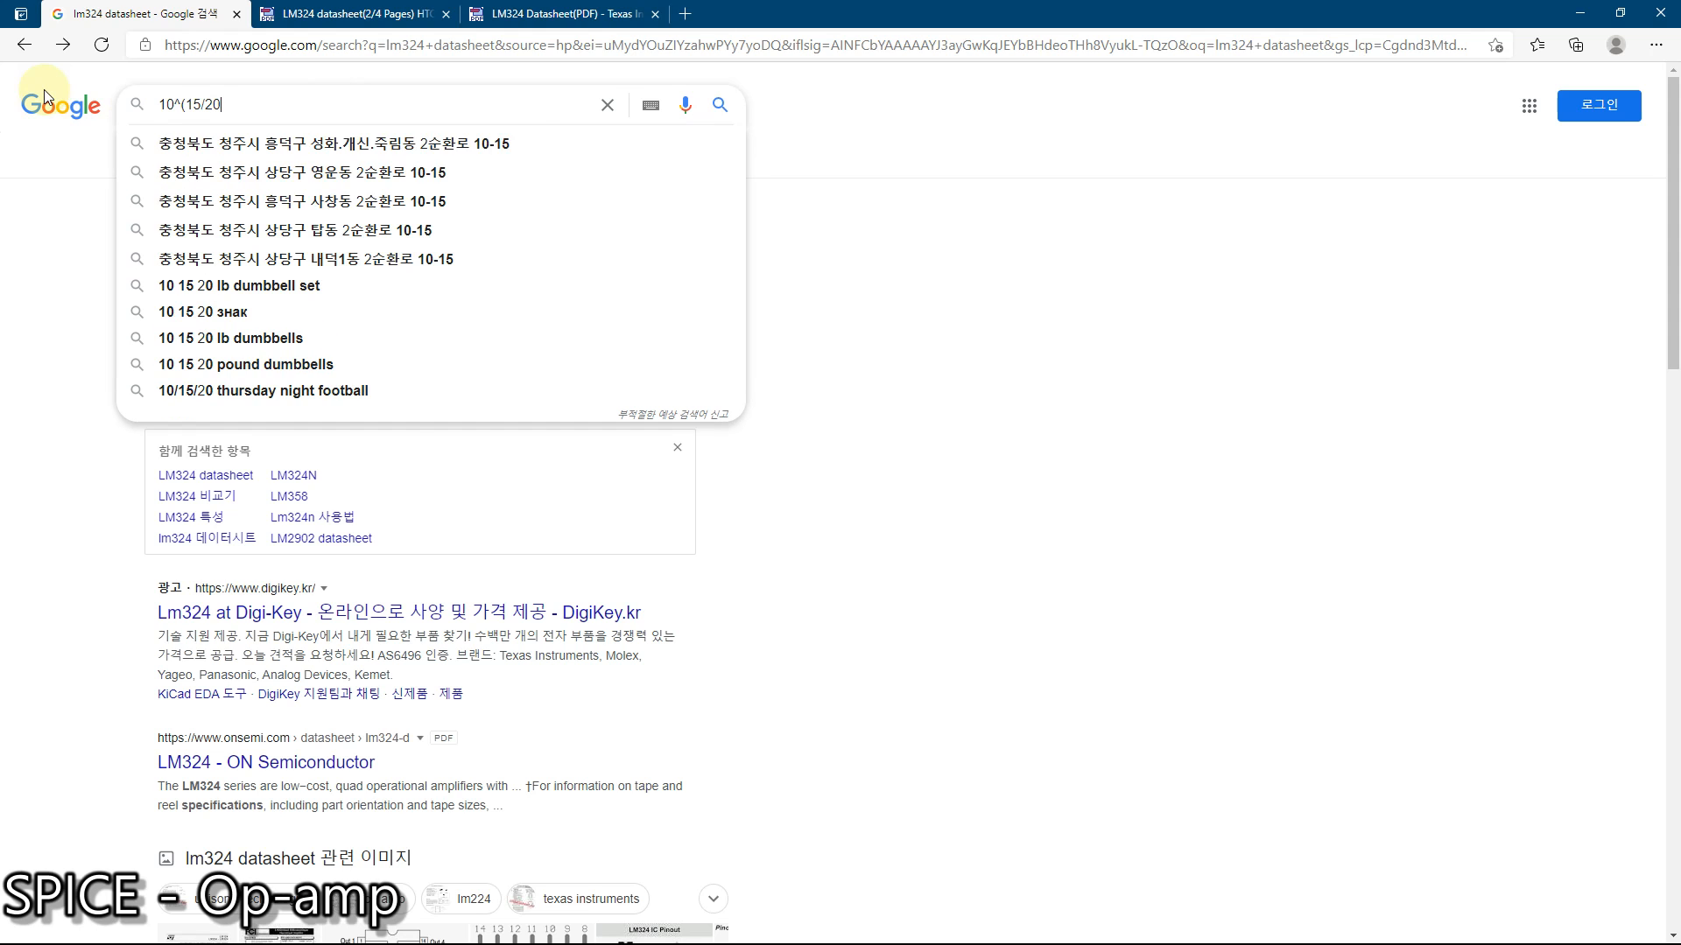
pyautogui.write(')')
pyautogui.press('Return')
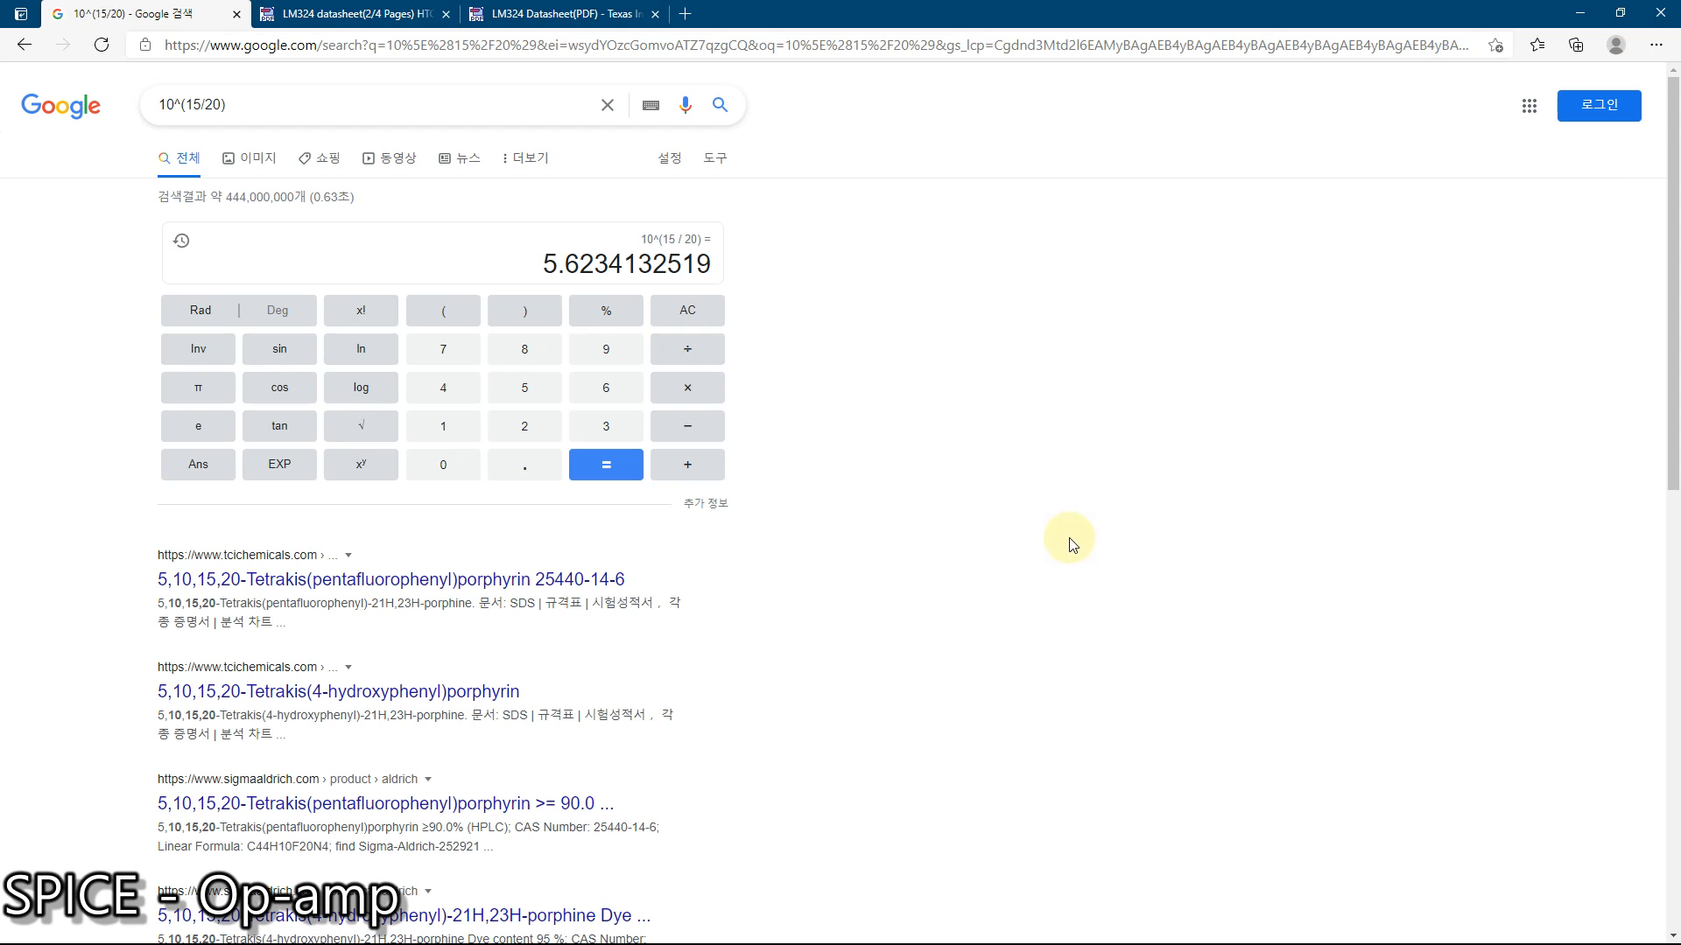
# Switch back to Microsoft Whiteboard, write ≈ 5.62 in red after 10^(15/20) and circle the 15 dB gain in red
pyautogui.press('super')
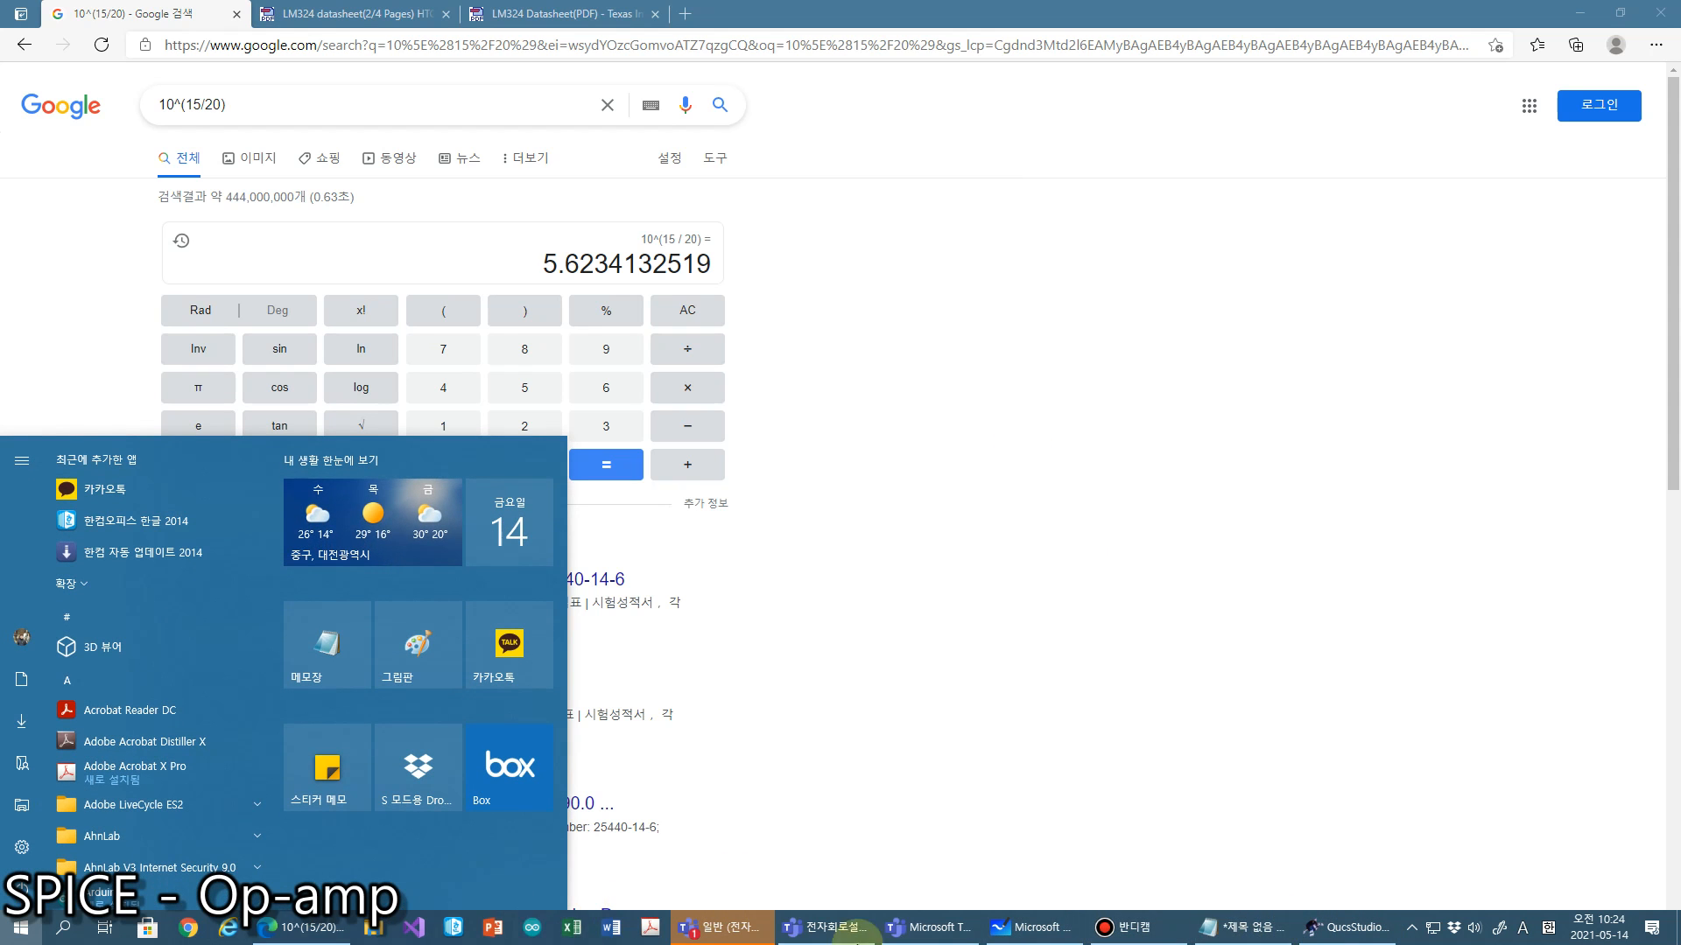
pyautogui.click(1033, 928)
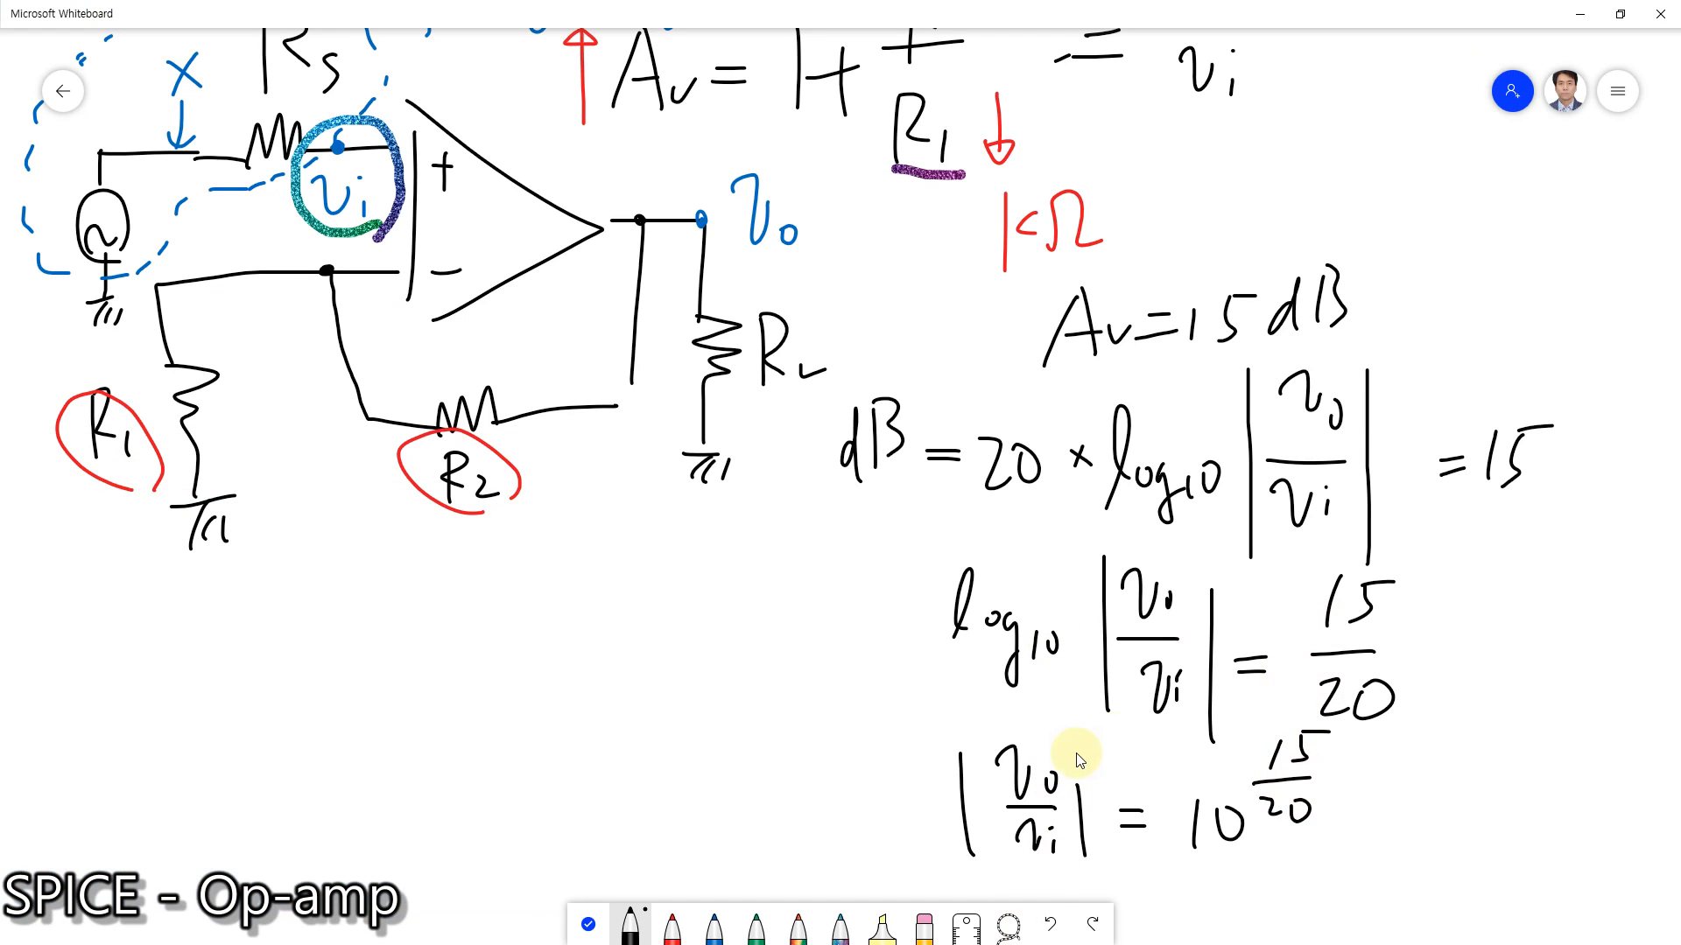
pyautogui.click(670, 924)
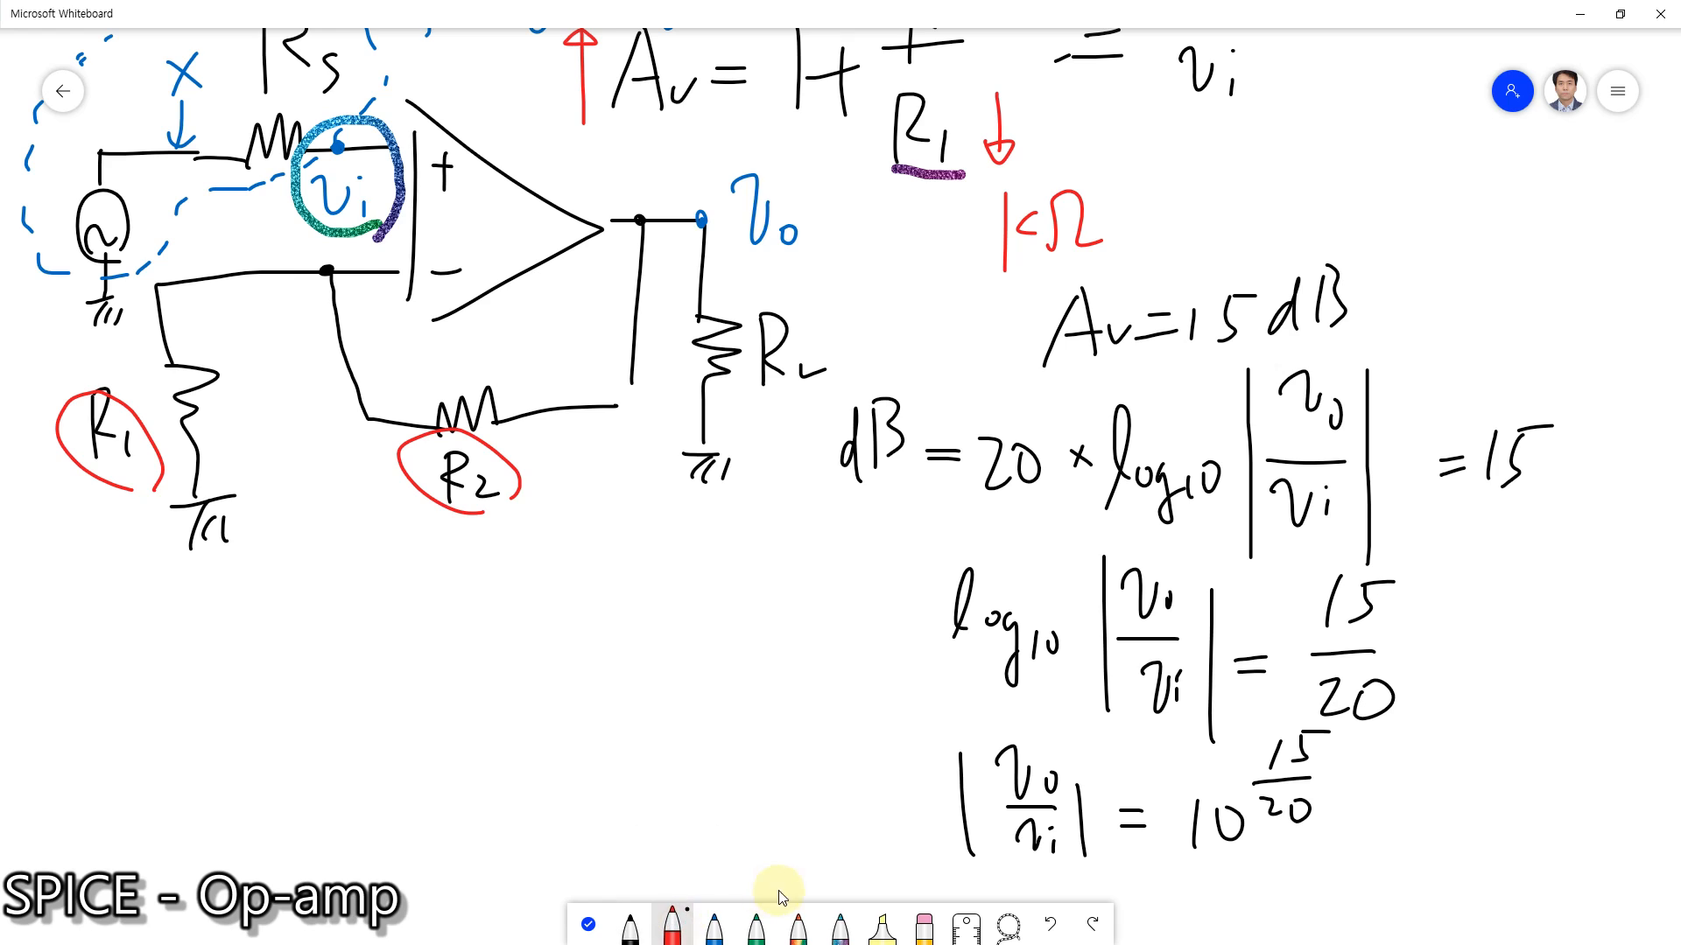
pyautogui.moveTo(1344, 804)
pyautogui.mouseDown()
pyautogui.moveTo(1380, 798)
pyautogui.moveTo(1398, 840)
pyautogui.mouseUp()
pyautogui.click(1440, 823)
pyautogui.moveTo(1399, 795); pyautogui.dragTo(1519, 823)
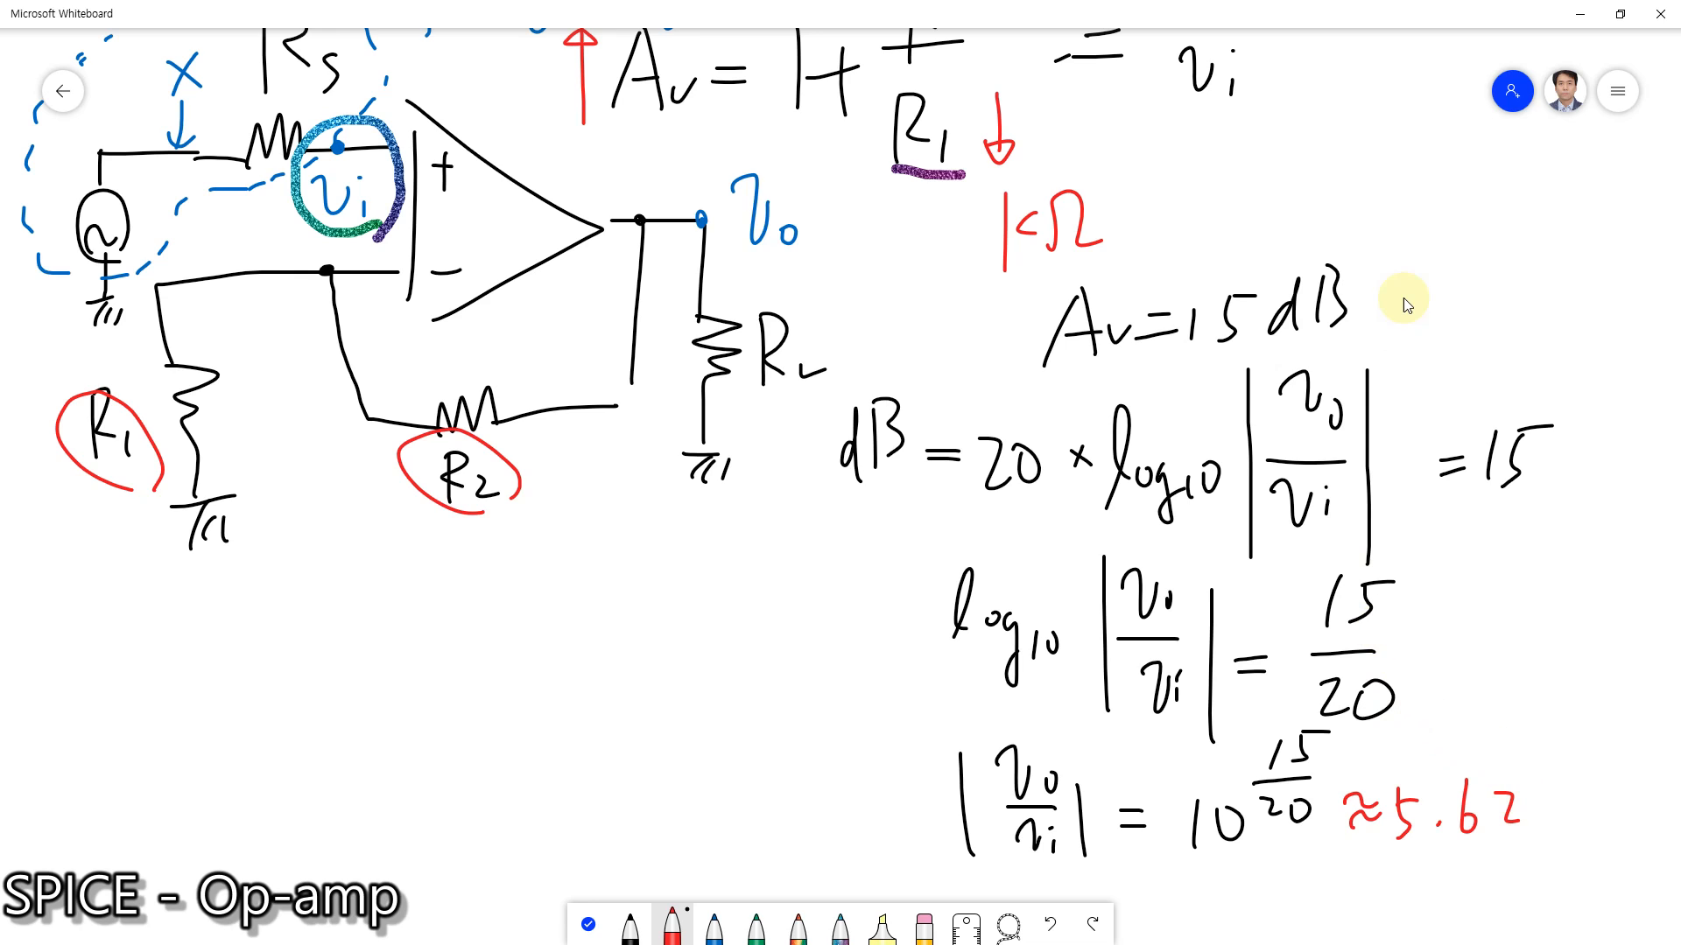
pyautogui.moveTo(1366, 346)
pyautogui.mouseDown()
pyautogui.moveTo(1225, 366)
pyautogui.moveTo(1287, 239)
pyautogui.mouseUp()
pyautogui.moveTo(1378, 263); pyautogui.dragTo(1355, 367)
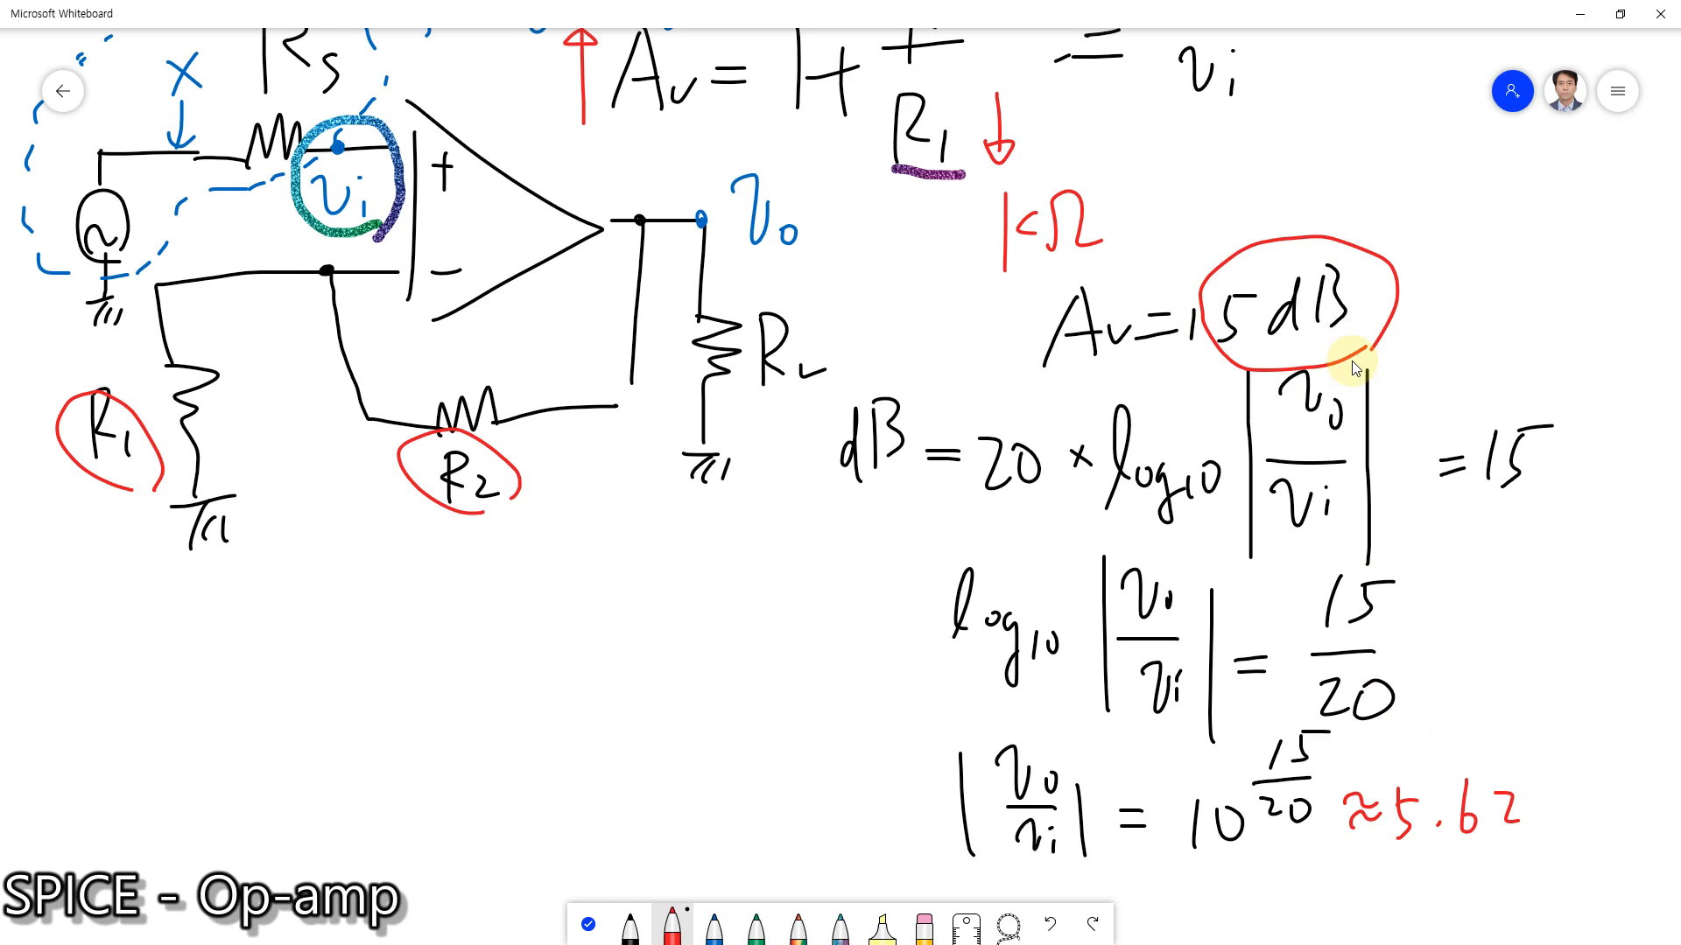
# Switch to QucsStudio and place an equation component in the empty area above the op-amp's output
pyautogui.press('super')
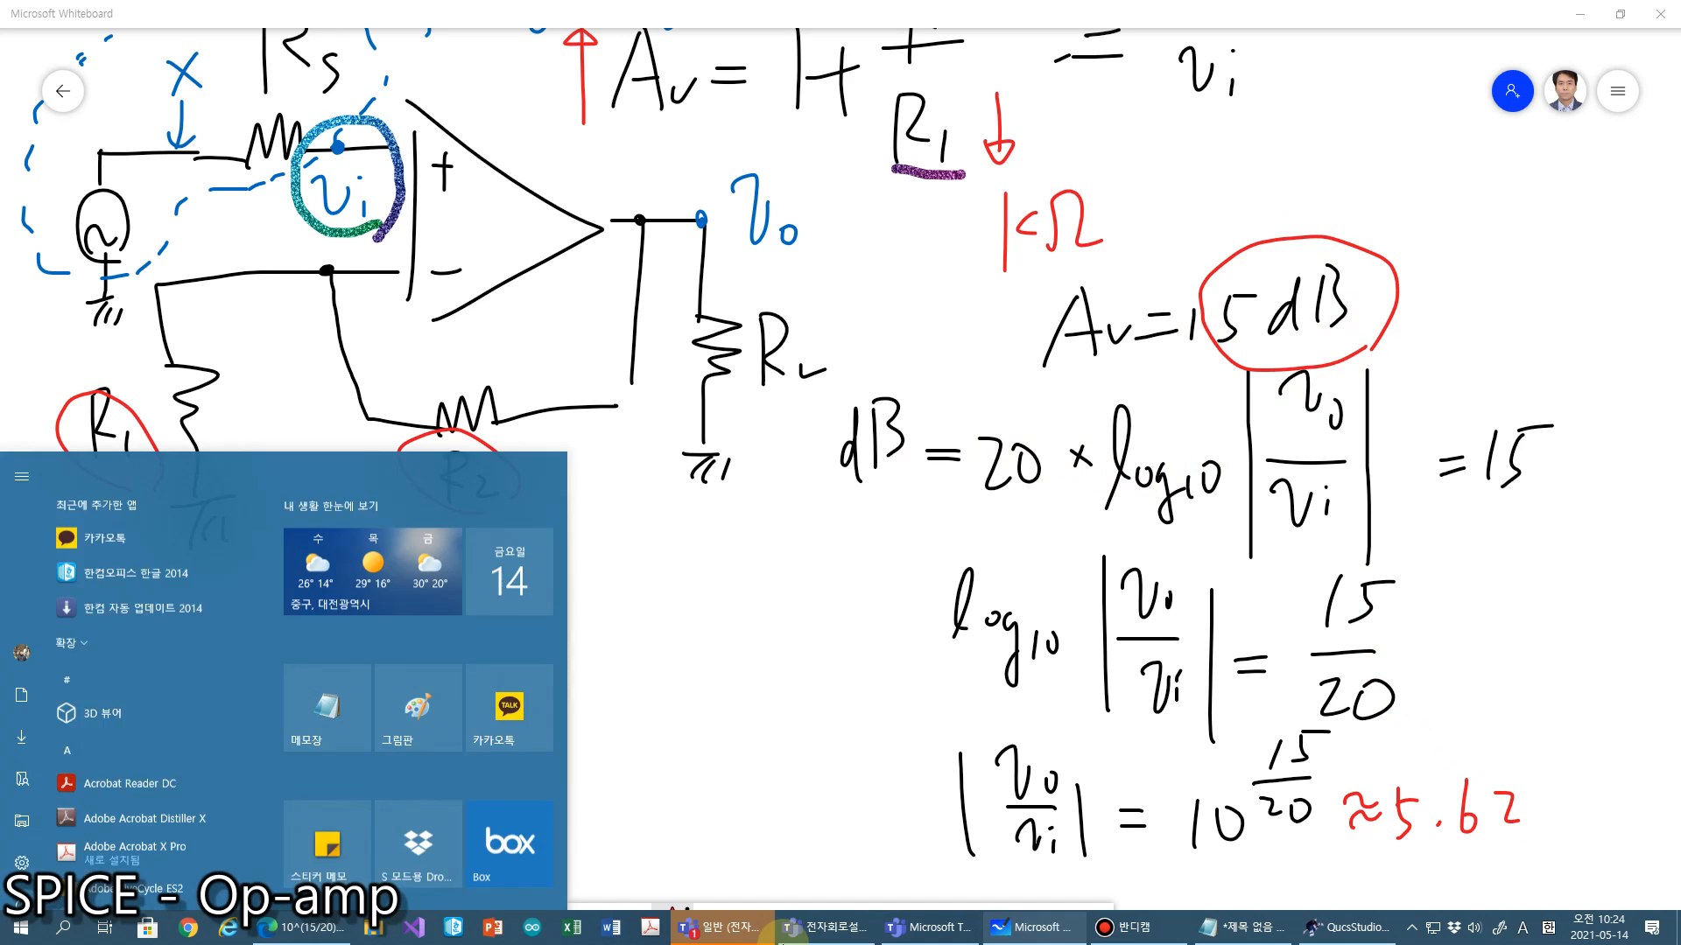
pyautogui.click(1390, 935)
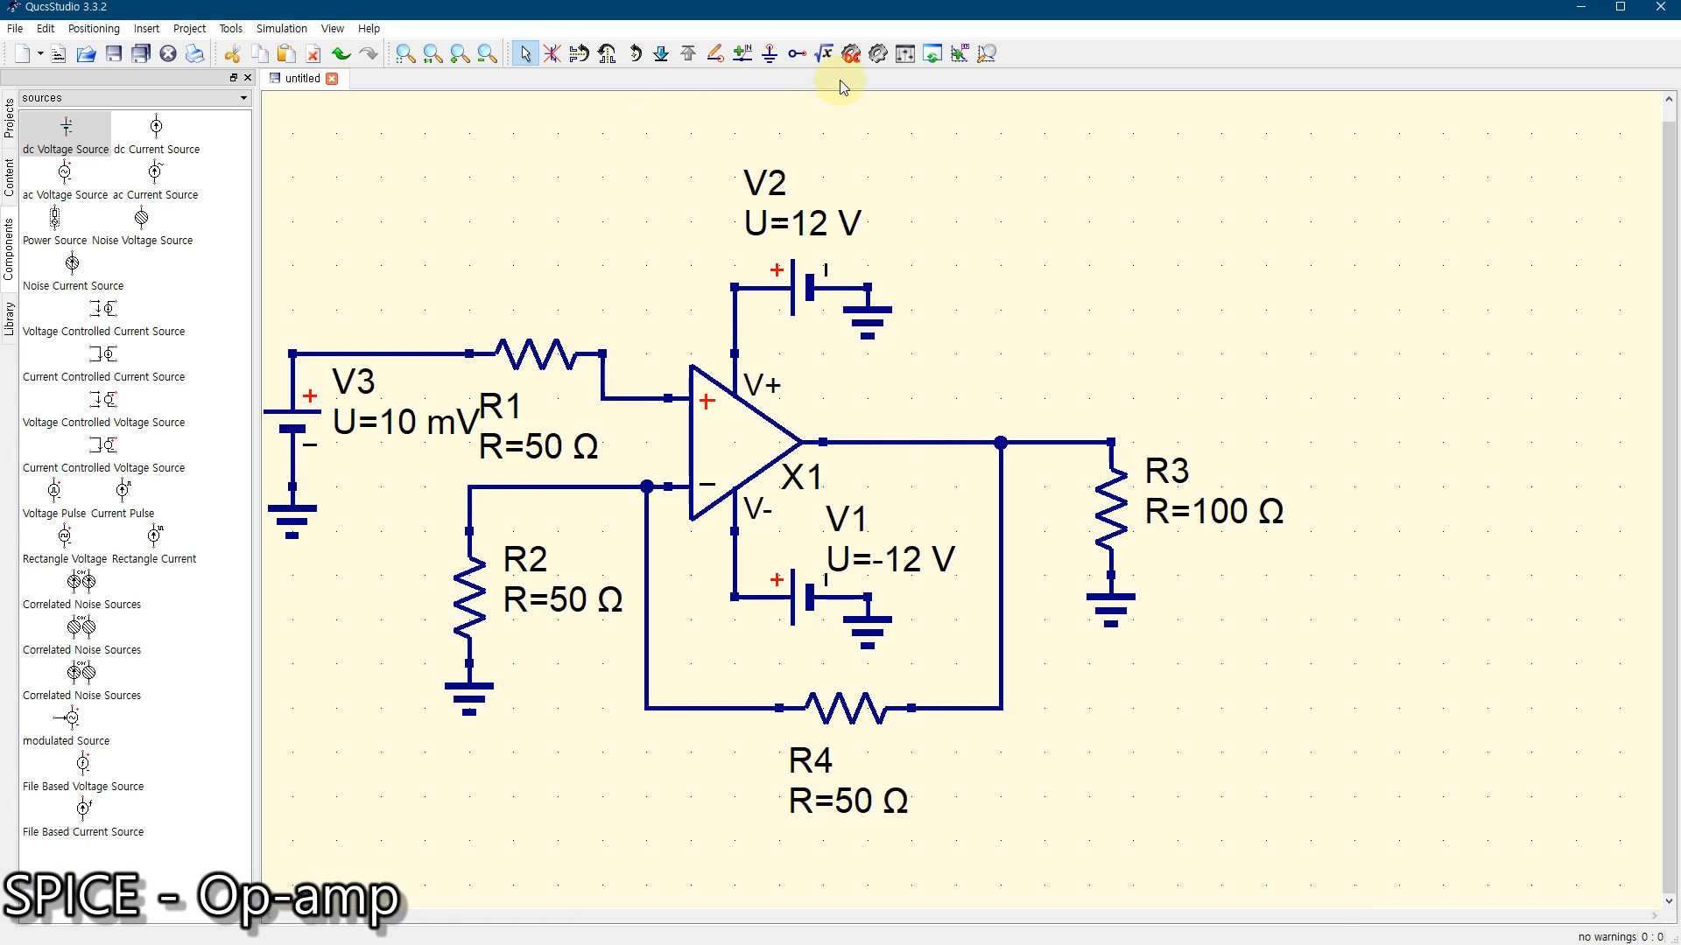
pyautogui.click(824, 54)
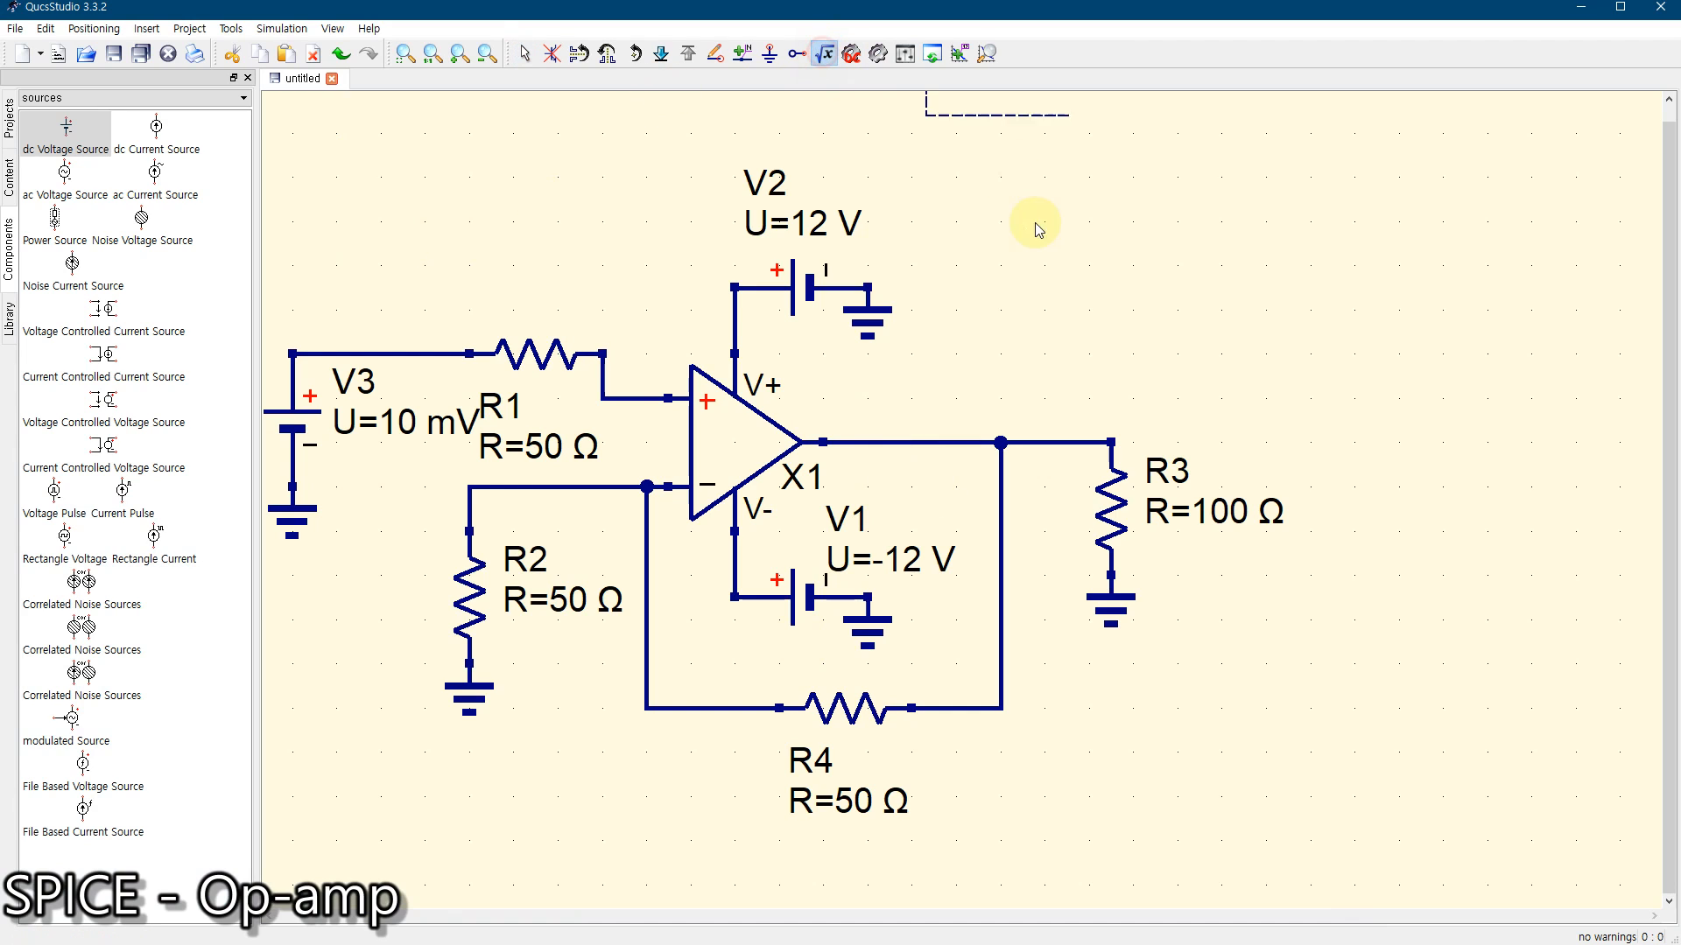
pyautogui.click(963, 256)
pyautogui.press('Escape')
# Define the variable R1 as 1e3 in the equation component and add a second variable named R2
pyautogui.click(995, 254)
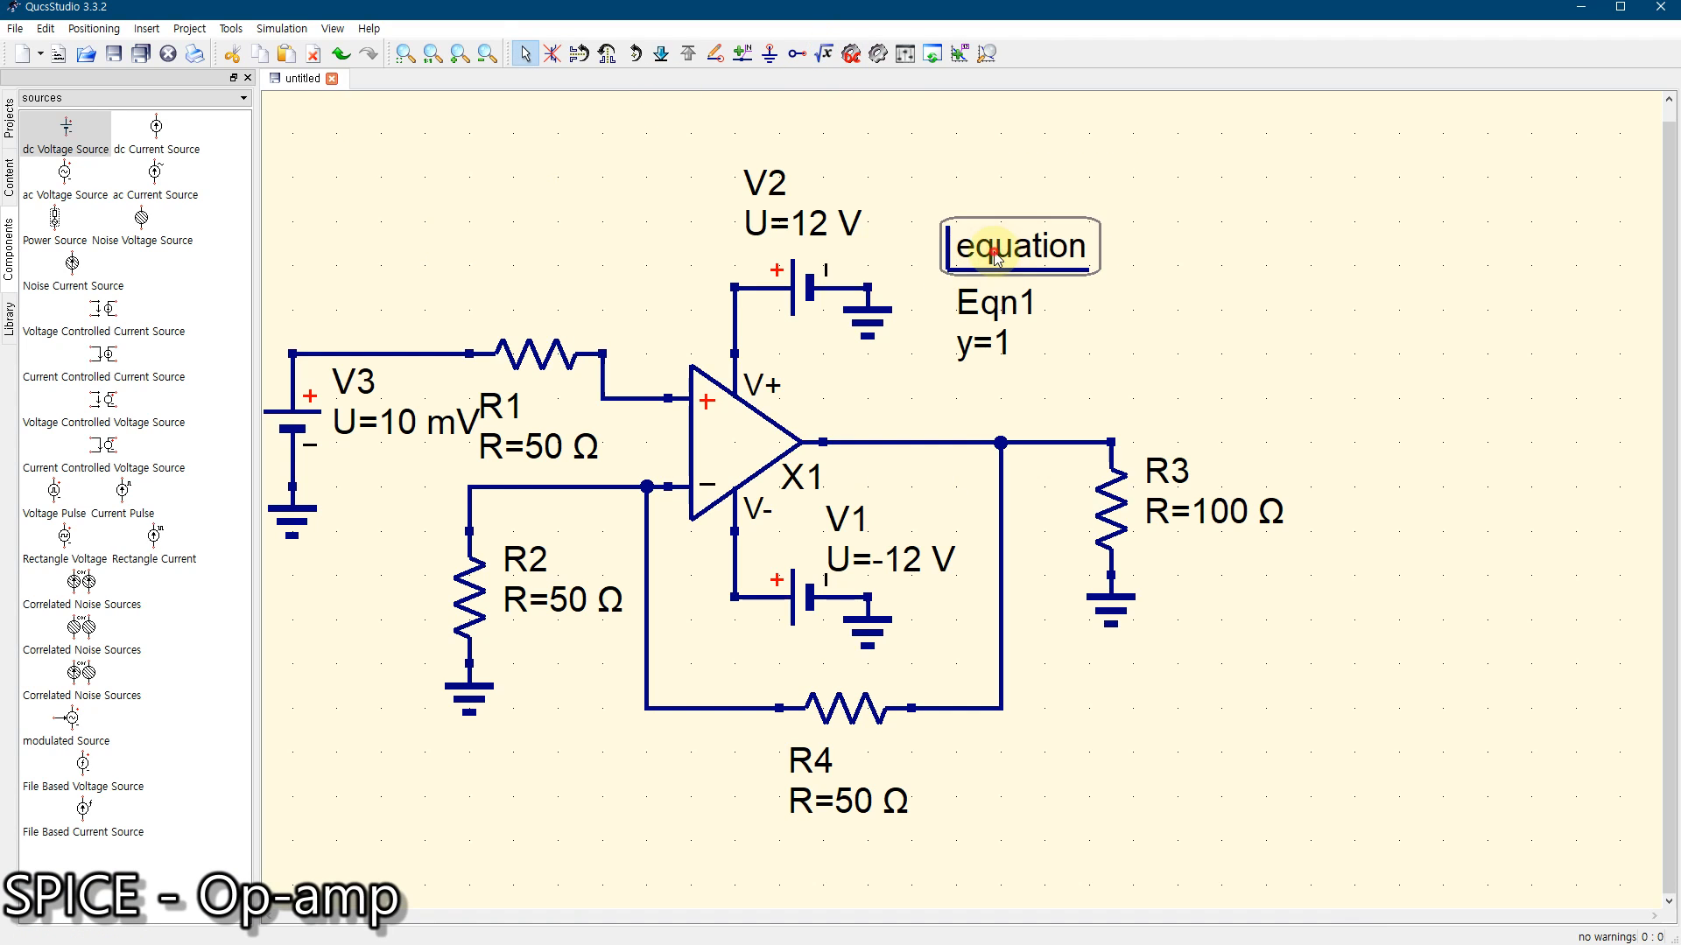
pyautogui.doubleClick(995, 253)
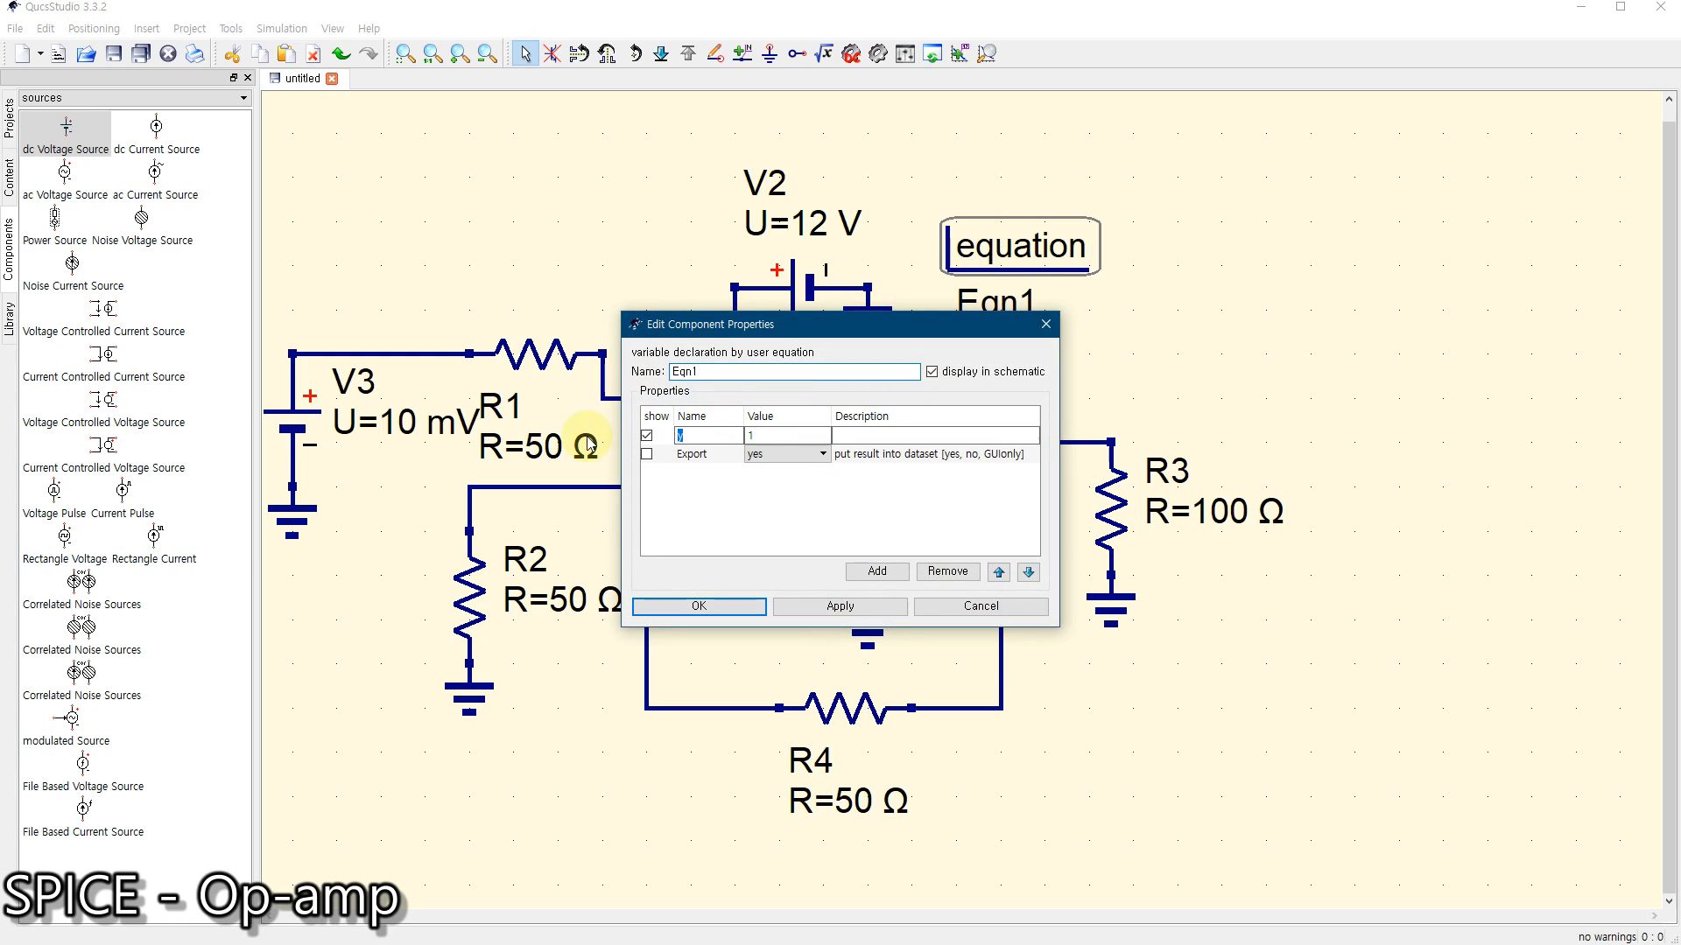
pyautogui.click(787, 435)
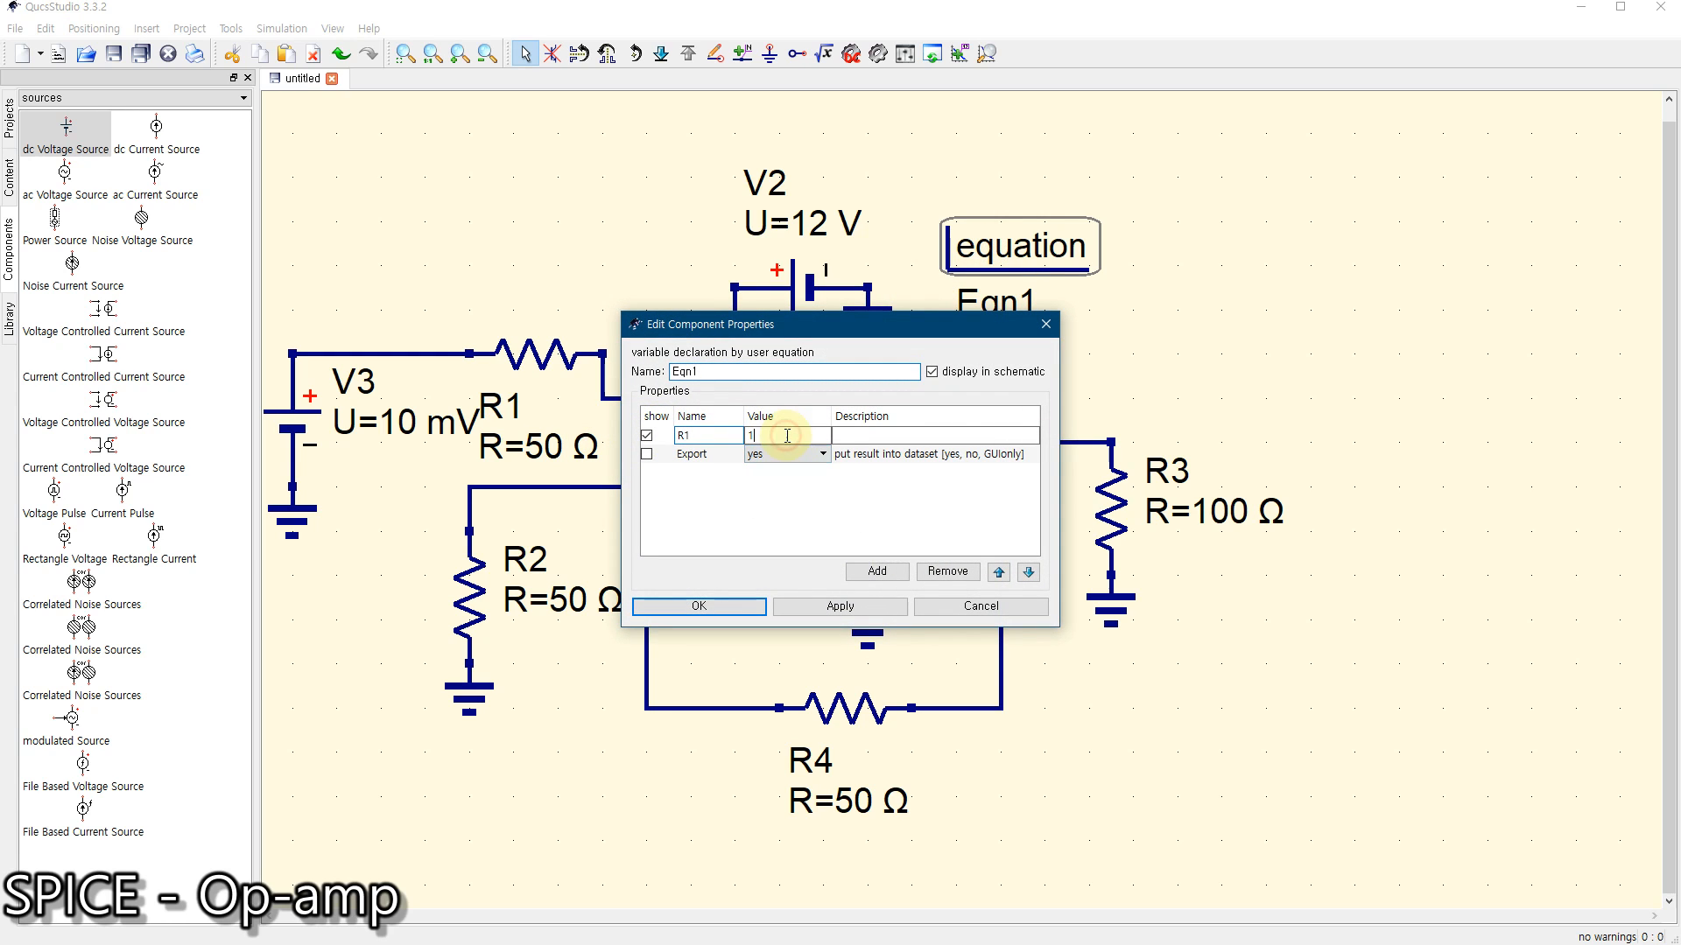
pyautogui.write('e3')
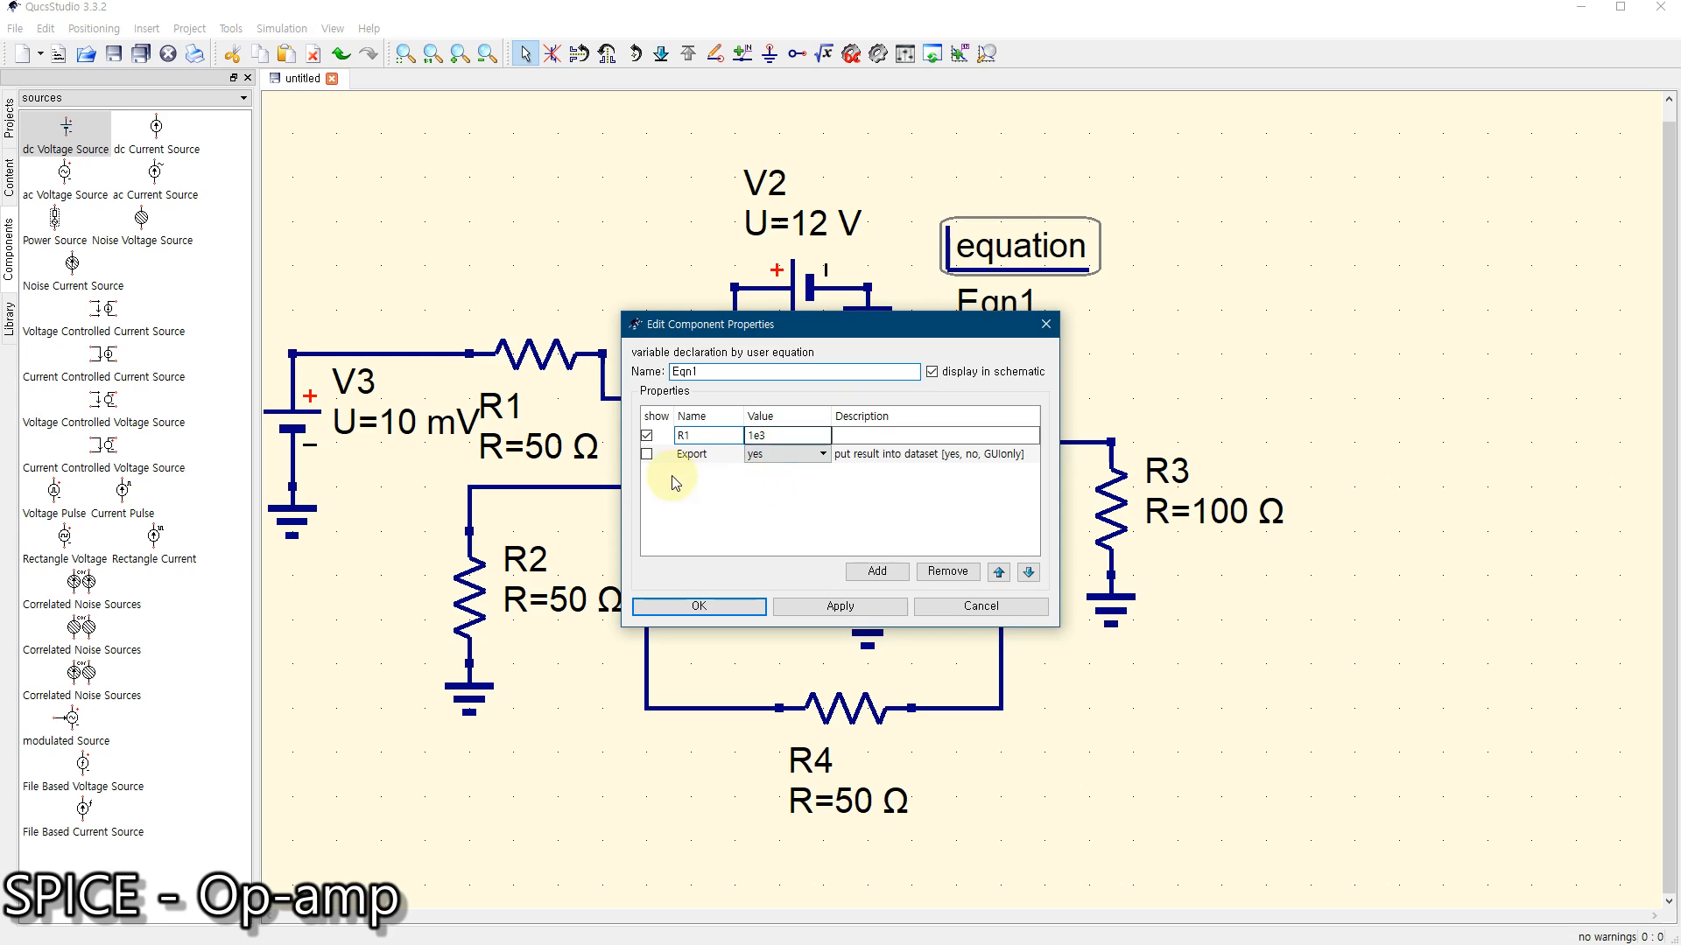
pyautogui.click(876, 571)
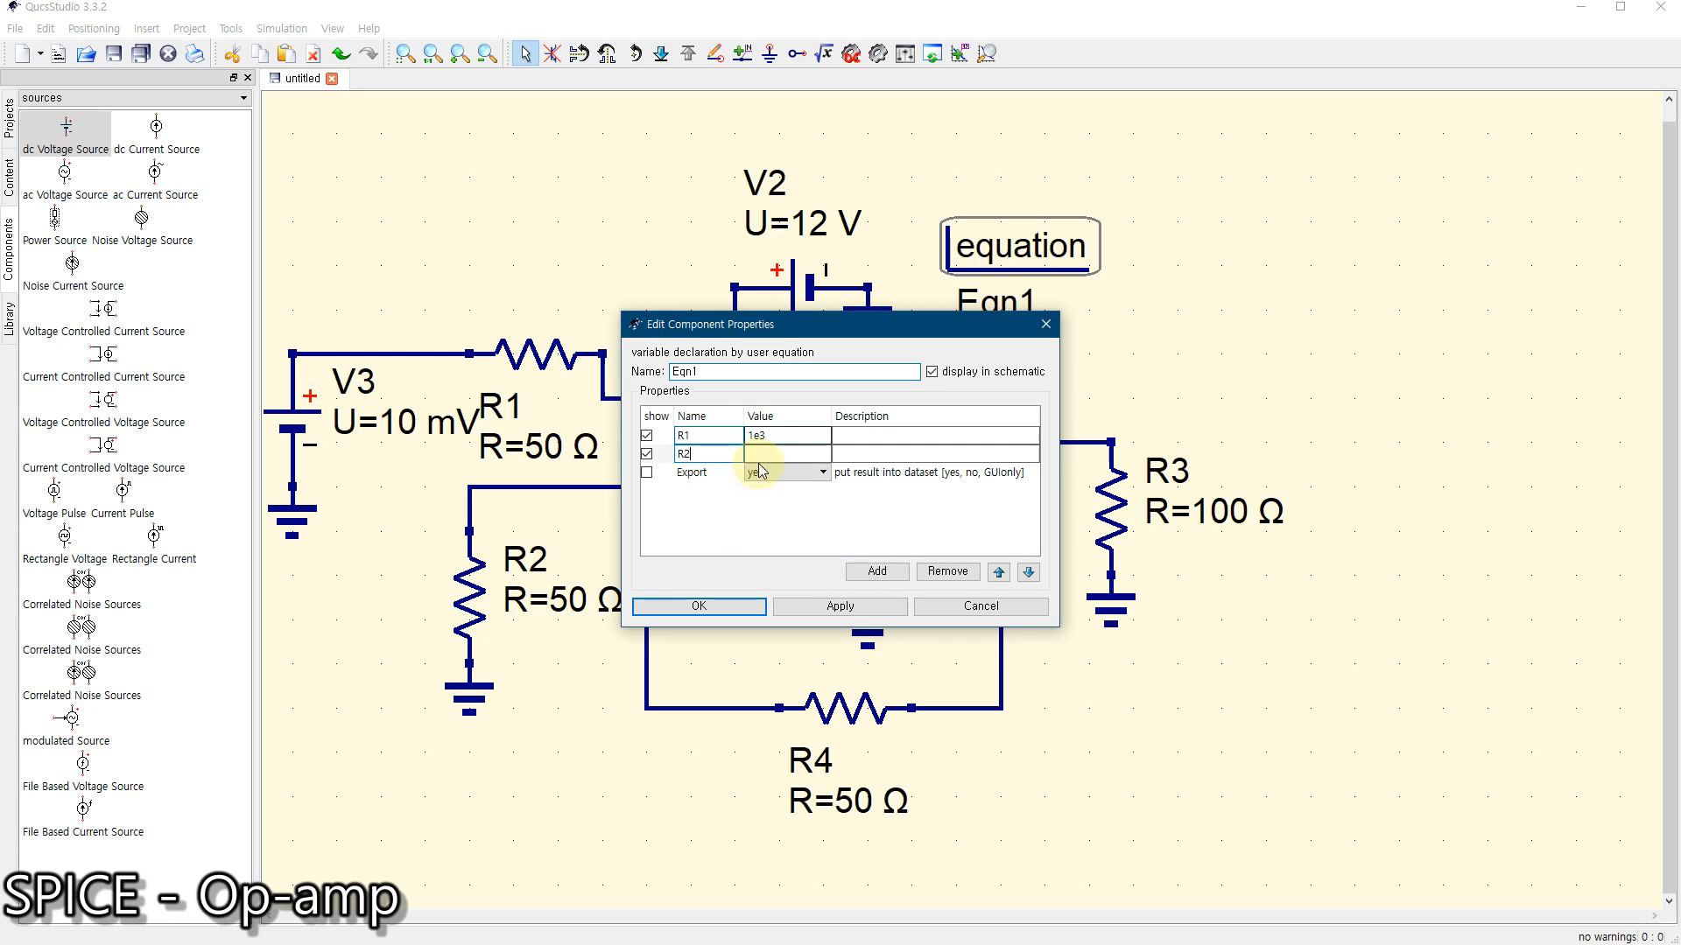
pyautogui.click(788, 452)
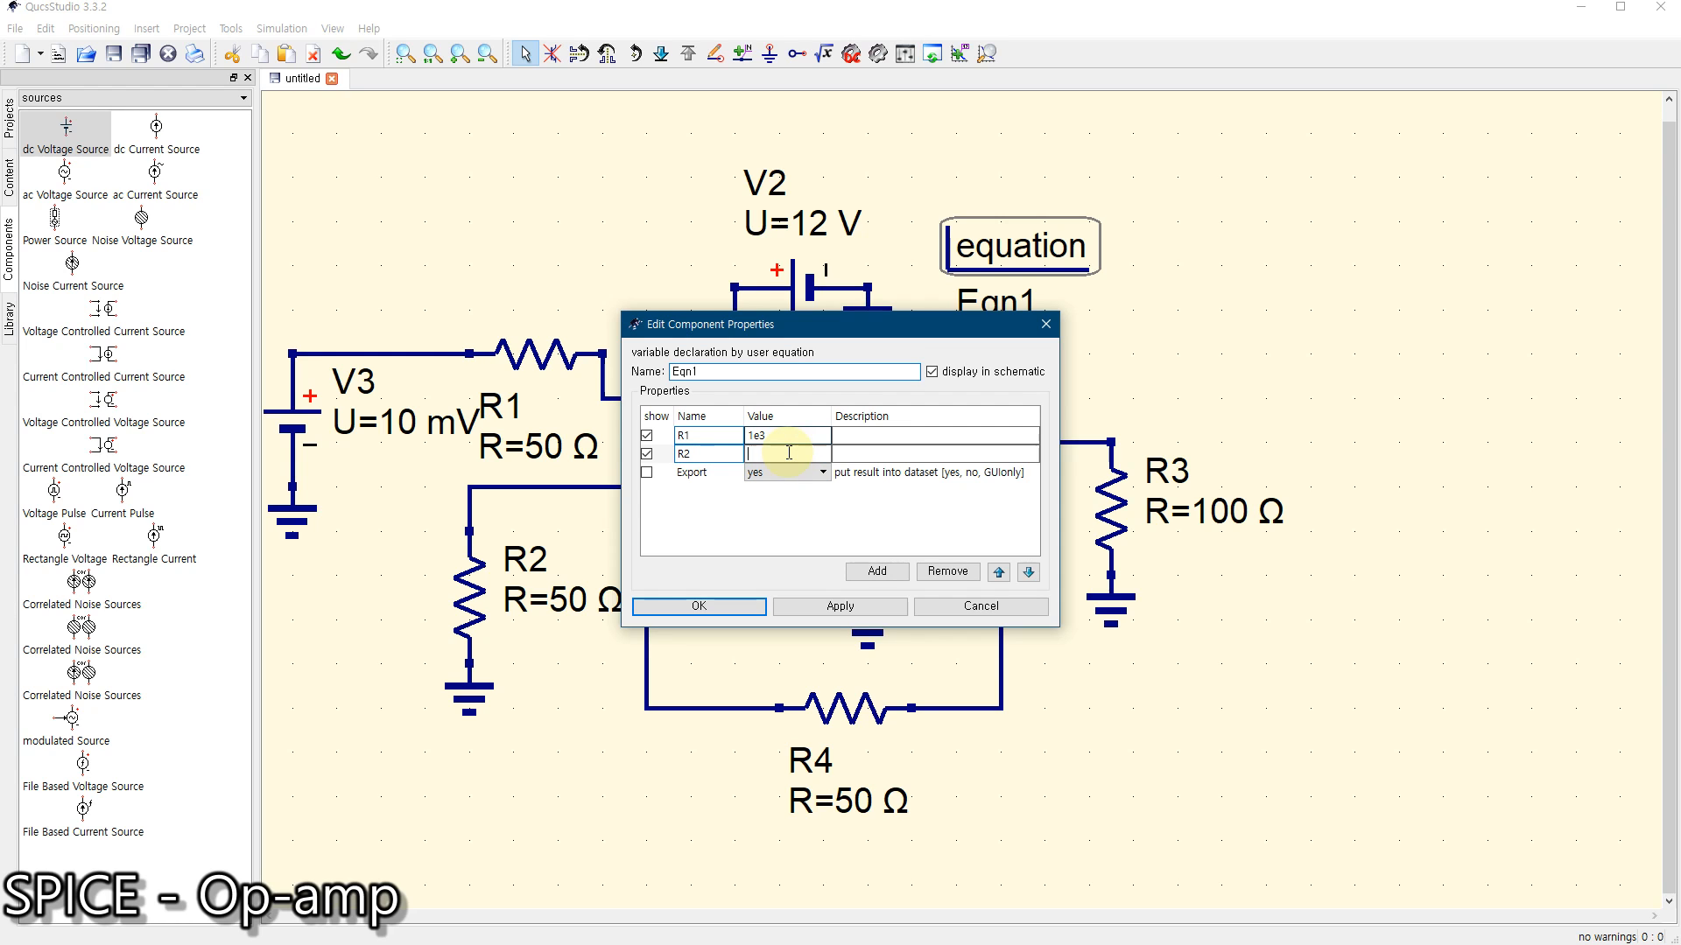
# Switch to Microsoft Whiteboard and write = 5.62 in blue after vo/vi in the gain formula
pyautogui.press('super')
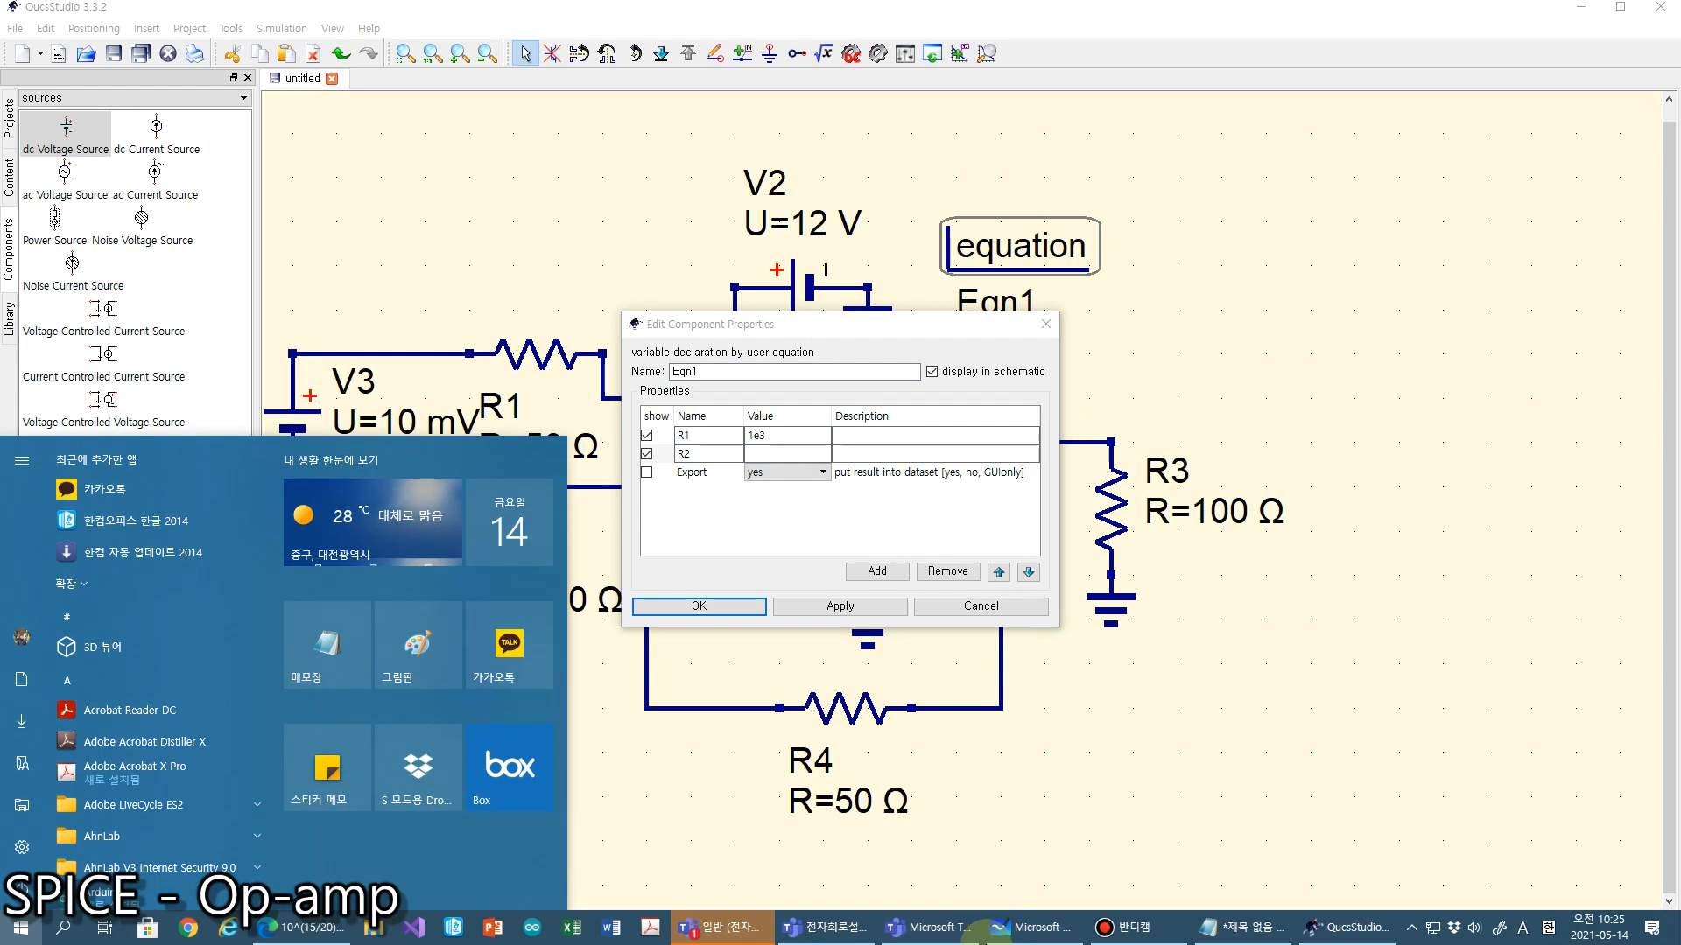
pyautogui.click(1028, 928)
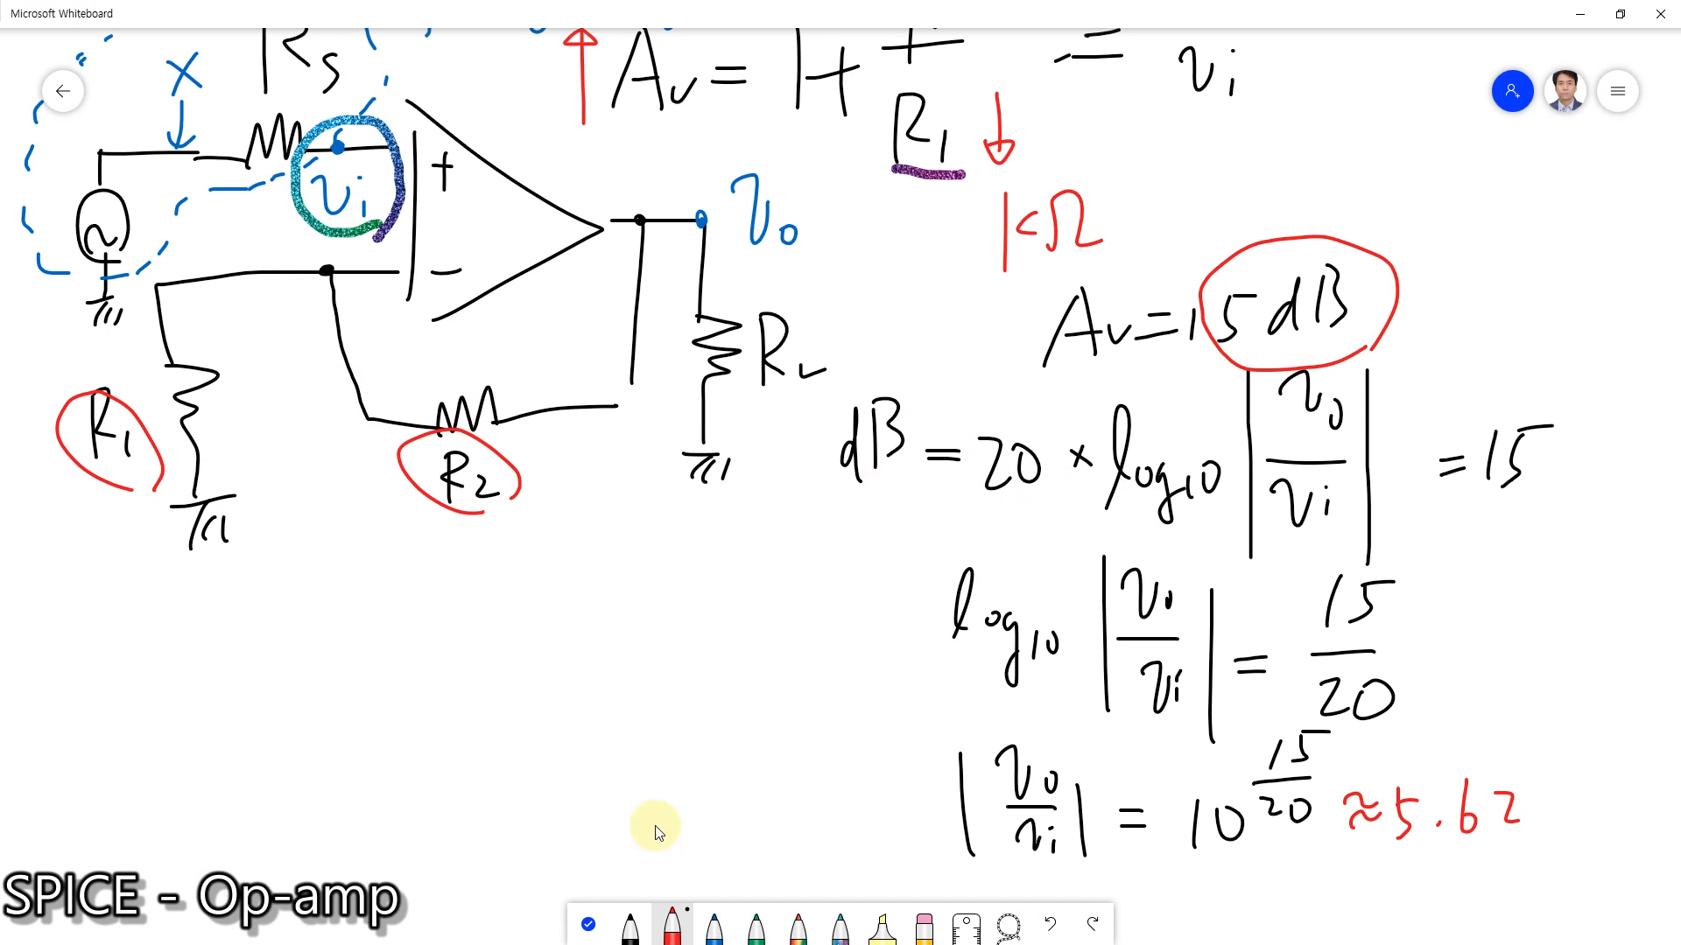
pyautogui.click(589, 925)
pyautogui.moveTo(692, 616)
pyautogui.mouseDown()
pyautogui.moveTo(654, 814)
pyautogui.moveTo(678, 815)
pyautogui.mouseUp()
pyautogui.moveTo(825, 456); pyautogui.dragTo(802, 562)
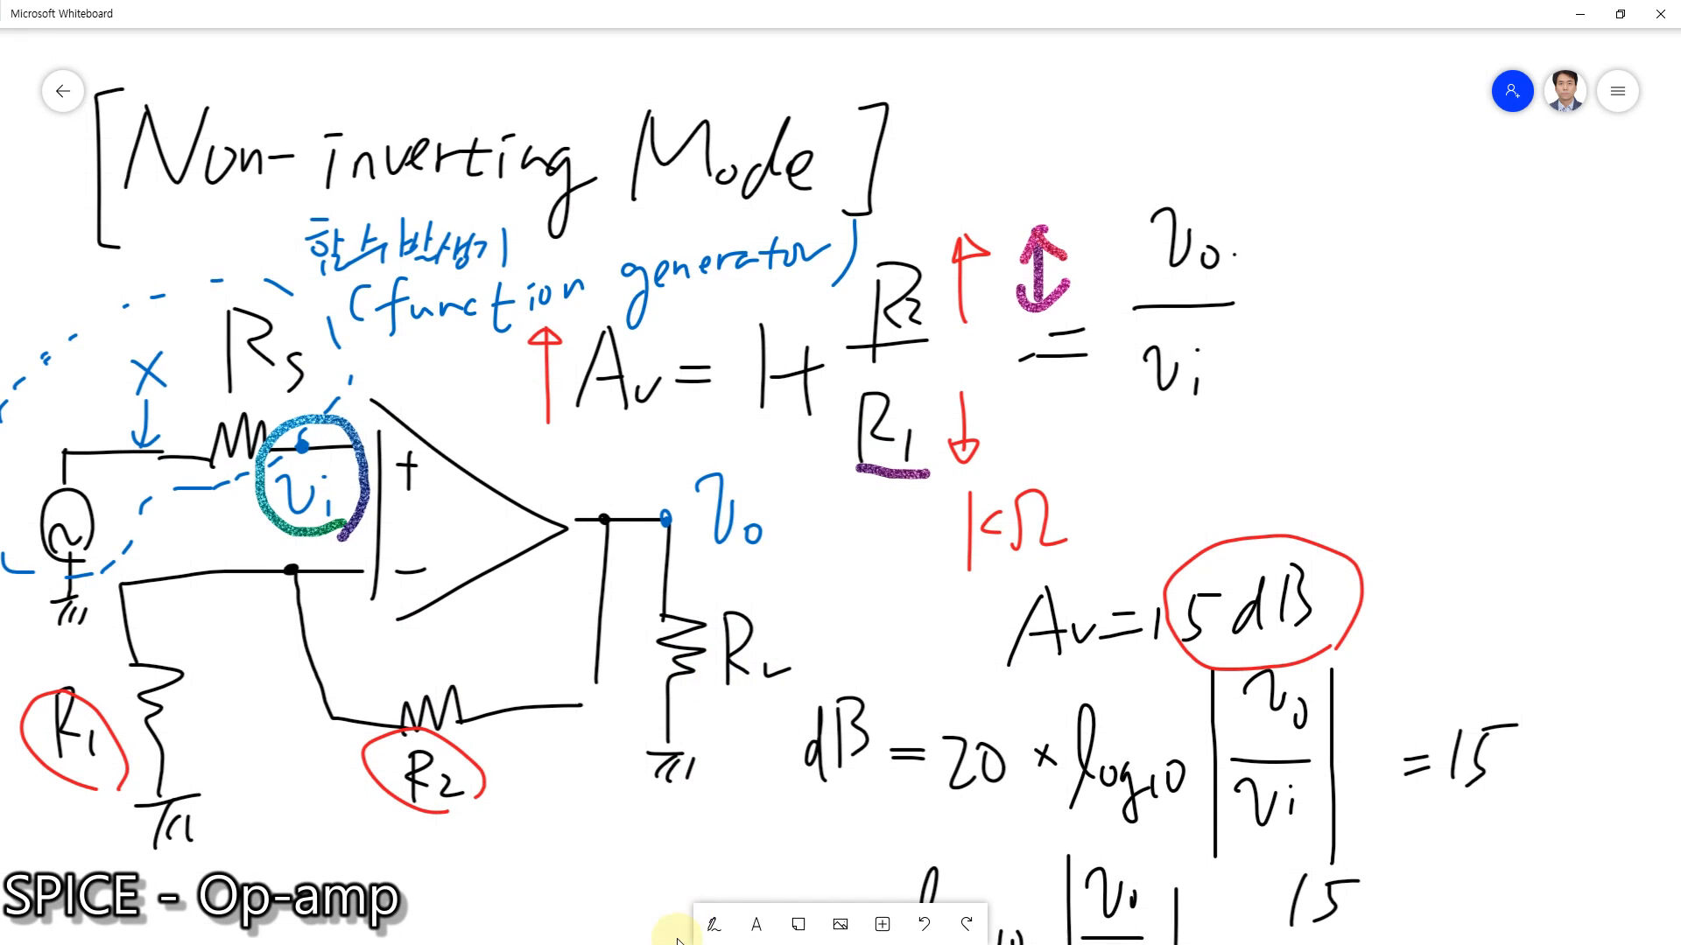
pyautogui.click(714, 924)
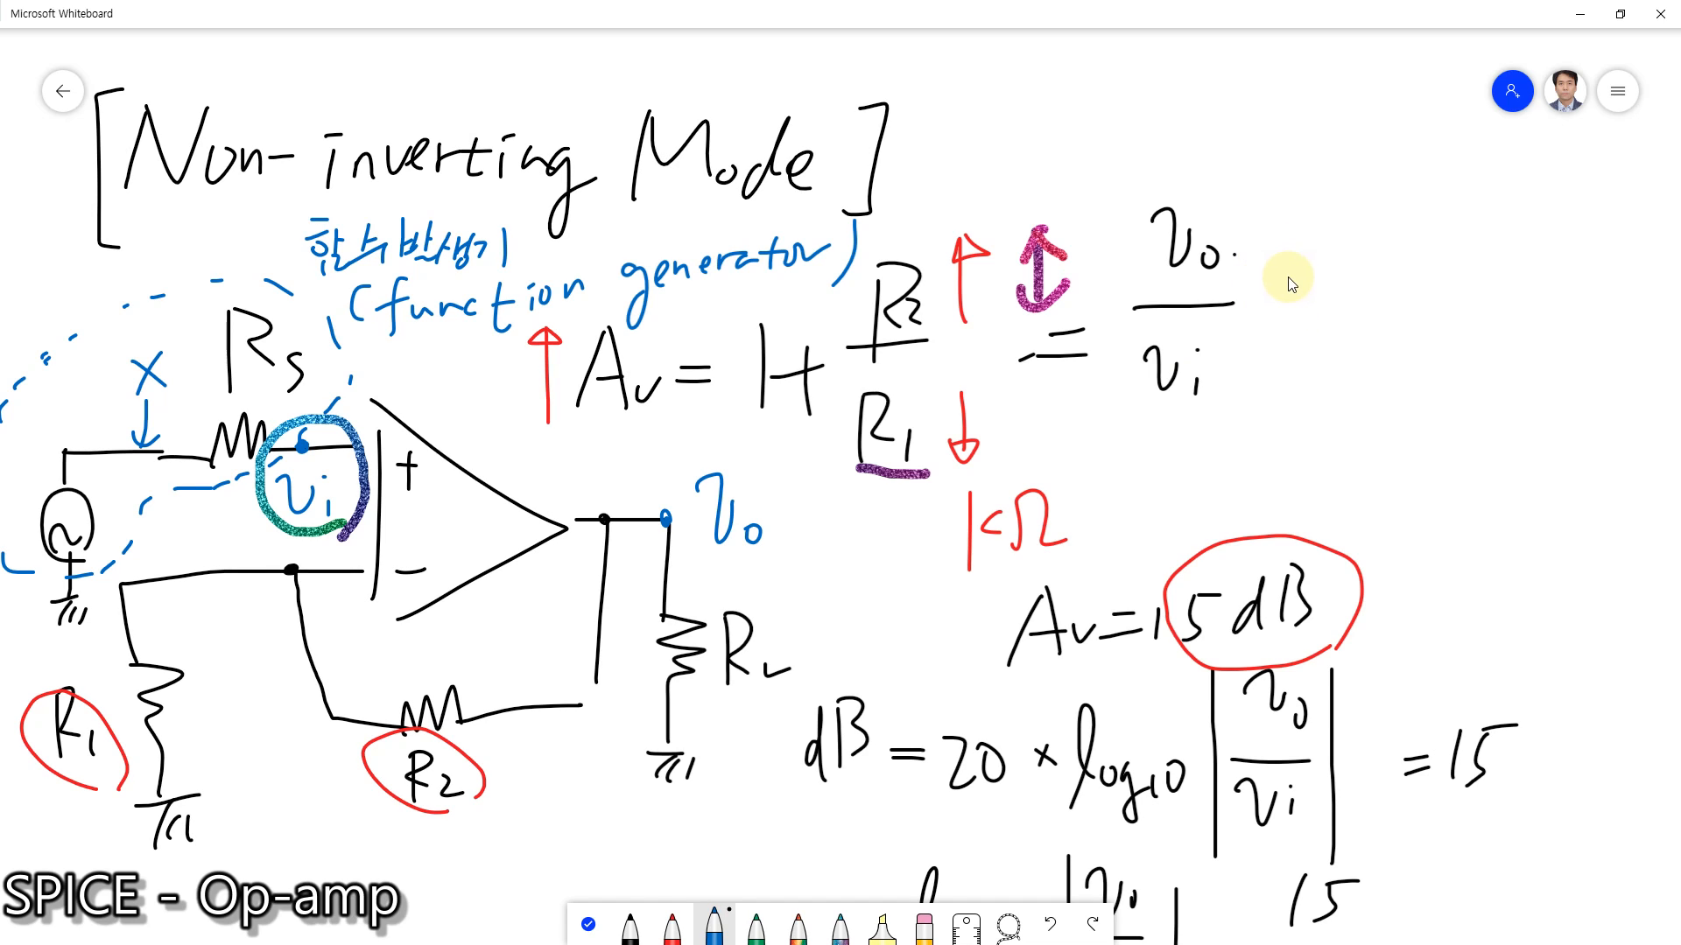
pyautogui.moveTo(1290, 313)
pyautogui.mouseDown()
pyautogui.moveTo(1361, 358)
pyautogui.moveTo(1425, 337)
pyautogui.moveTo(1460, 355)
pyautogui.moveTo(1516, 341)
pyautogui.mouseUp()
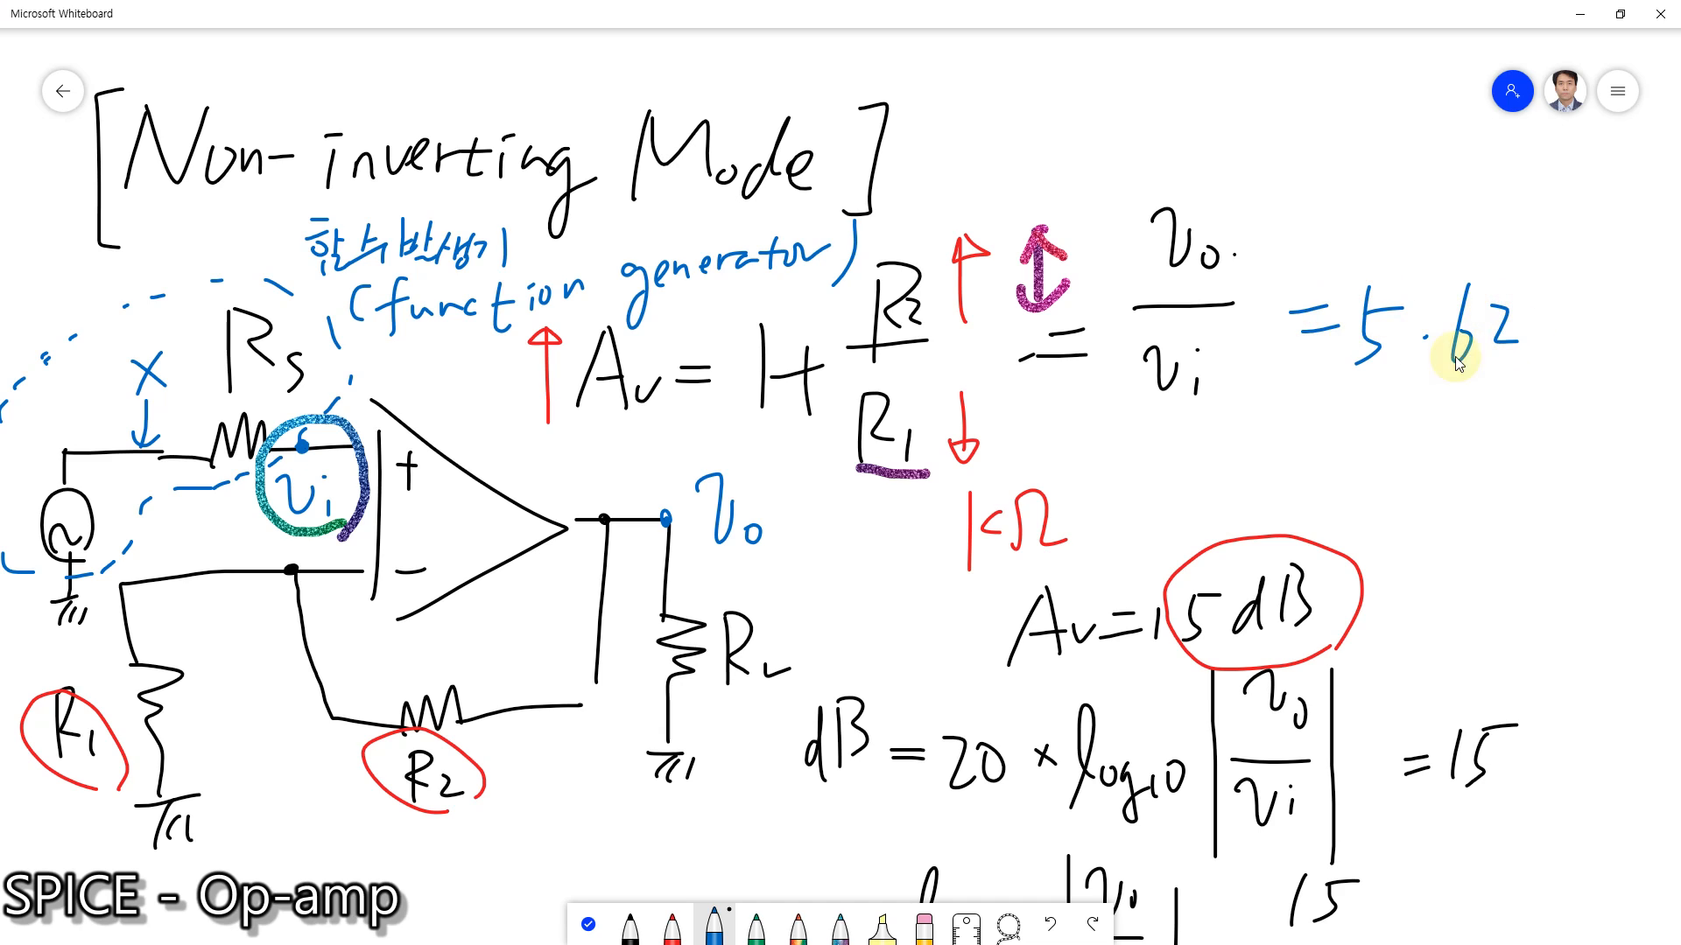
# Write 4.62 in blue below R1 in the gain formula and note R1 = 1 kΩ and R2 = 4.62 kΩ above it
pyautogui.moveTo(1083, 547); pyautogui.dragTo(1094, 550)
pyautogui.moveTo(845, 485); pyautogui.dragTo(933, 487)
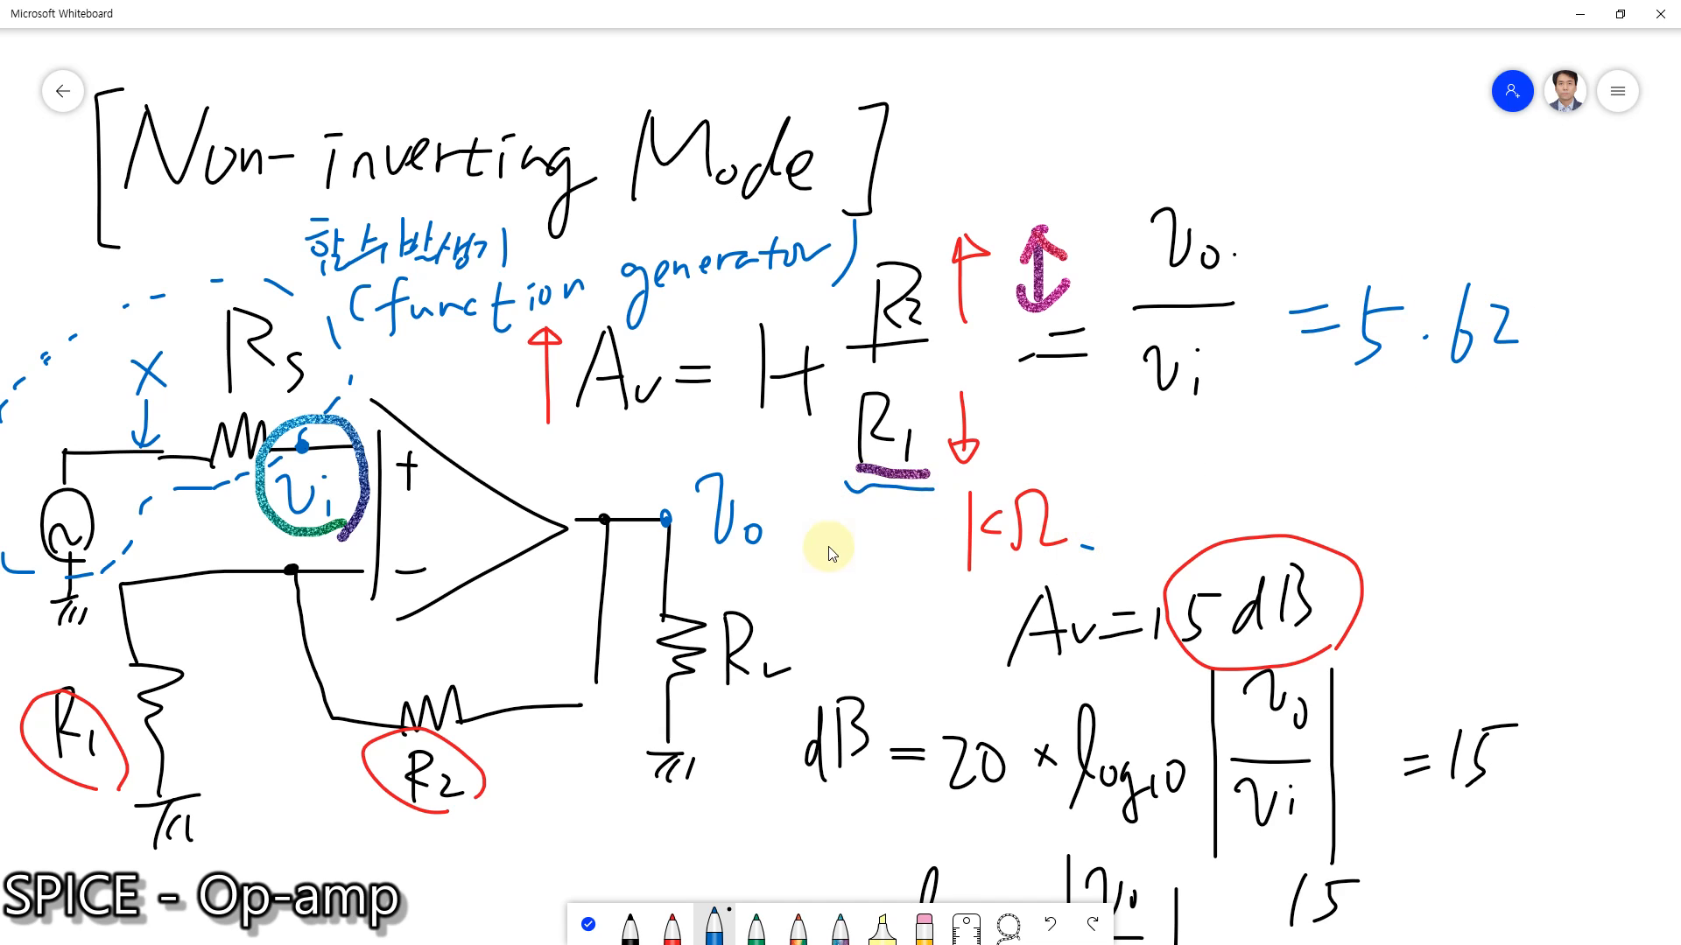
pyautogui.moveTo(832, 515)
pyautogui.mouseDown()
pyautogui.moveTo(878, 574)
pyautogui.moveTo(937, 577)
pyautogui.mouseUp()
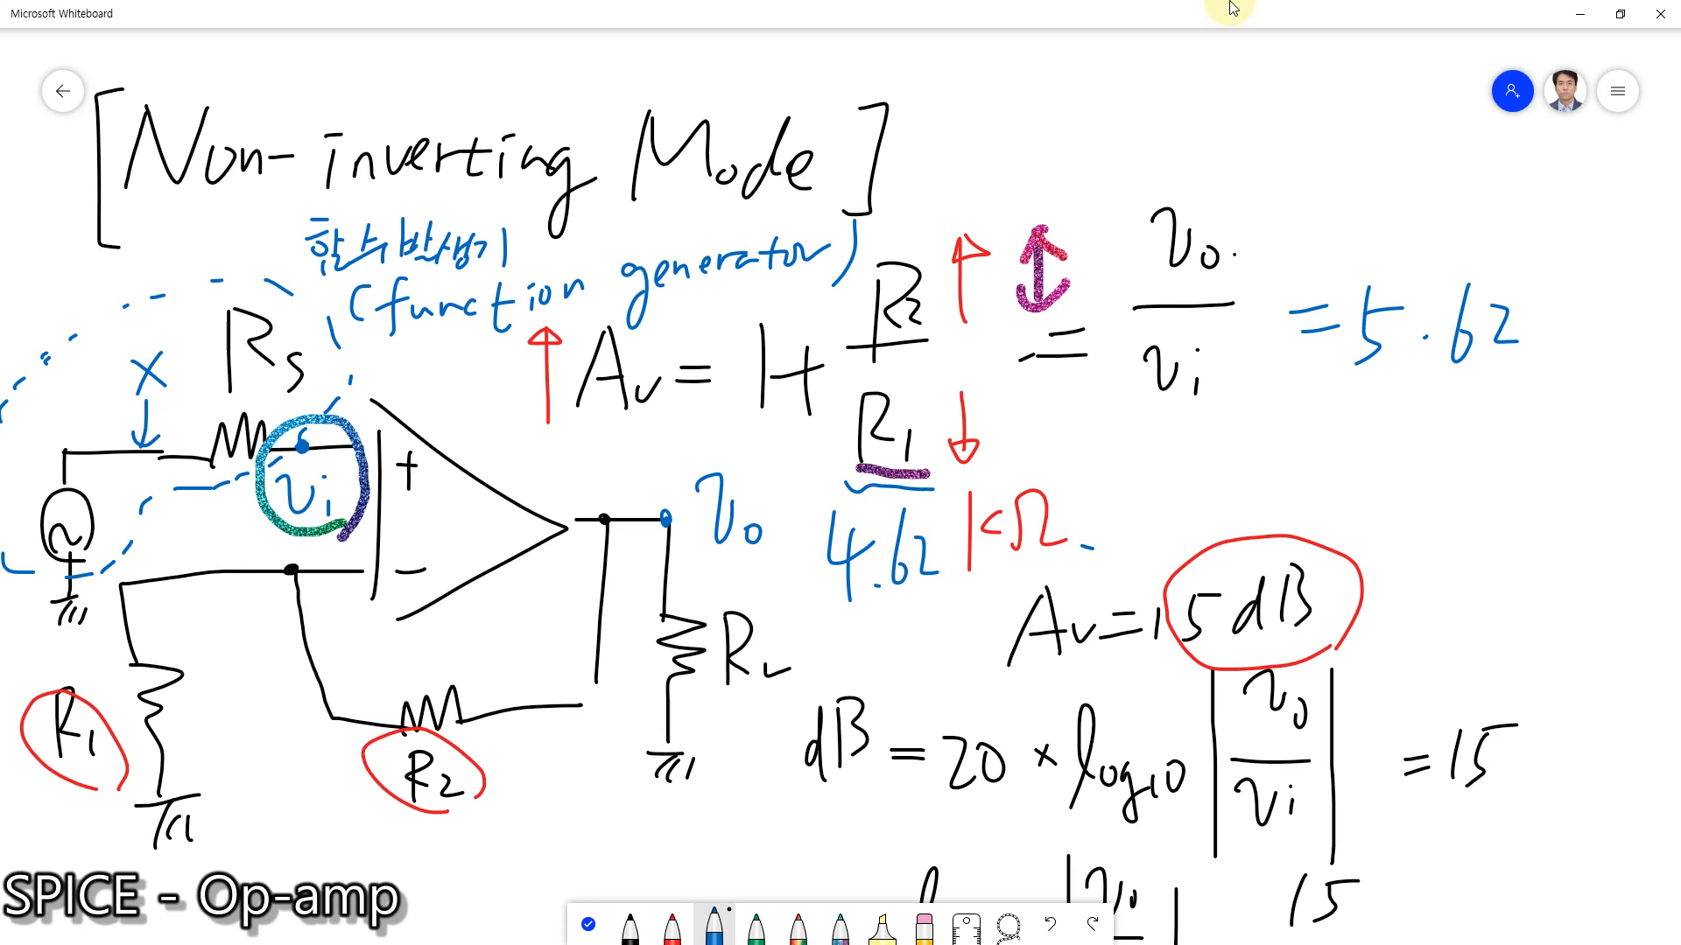
pyautogui.moveTo(1045, 61)
pyautogui.mouseDown()
pyautogui.moveTo(1042, 84)
pyautogui.moveTo(1089, 96)
pyautogui.moveTo(1165, 66)
pyautogui.moveTo(1269, 77)
pyautogui.mouseUp()
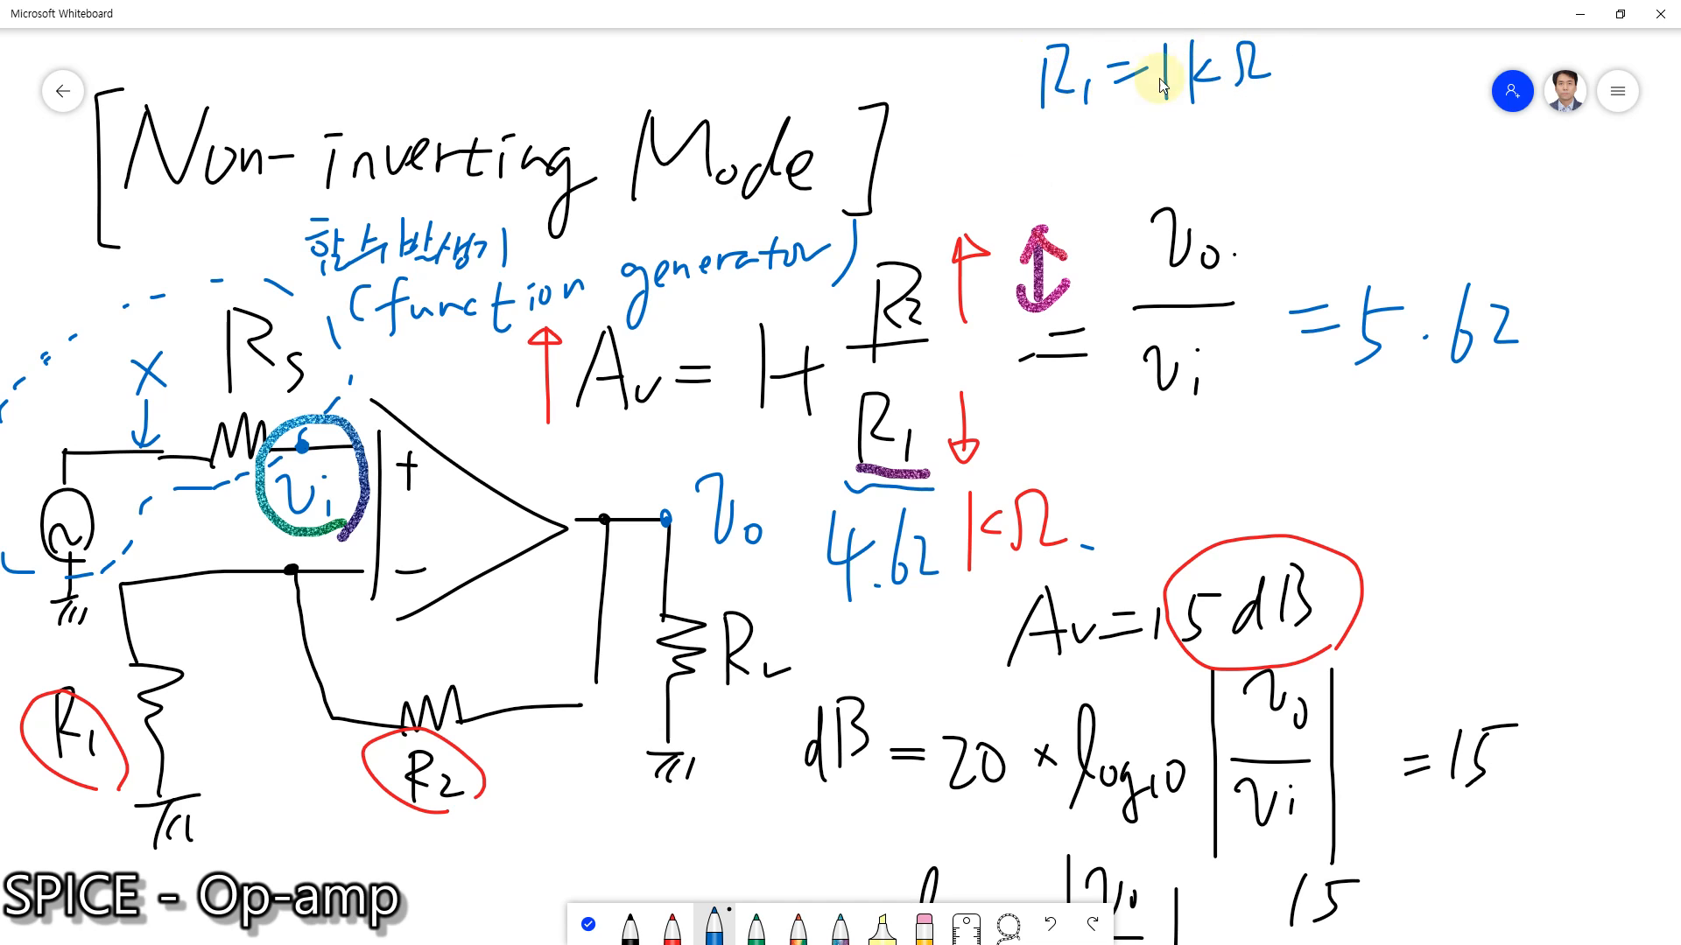
pyautogui.moveTo(1053, 127)
pyautogui.mouseDown()
pyautogui.moveTo(1053, 149)
pyautogui.moveTo(1090, 162)
pyautogui.moveTo(1194, 128)
pyautogui.moveTo(1293, 150)
pyautogui.moveTo(1344, 131)
pyautogui.moveTo(1357, 147)
pyautogui.mouseUp()
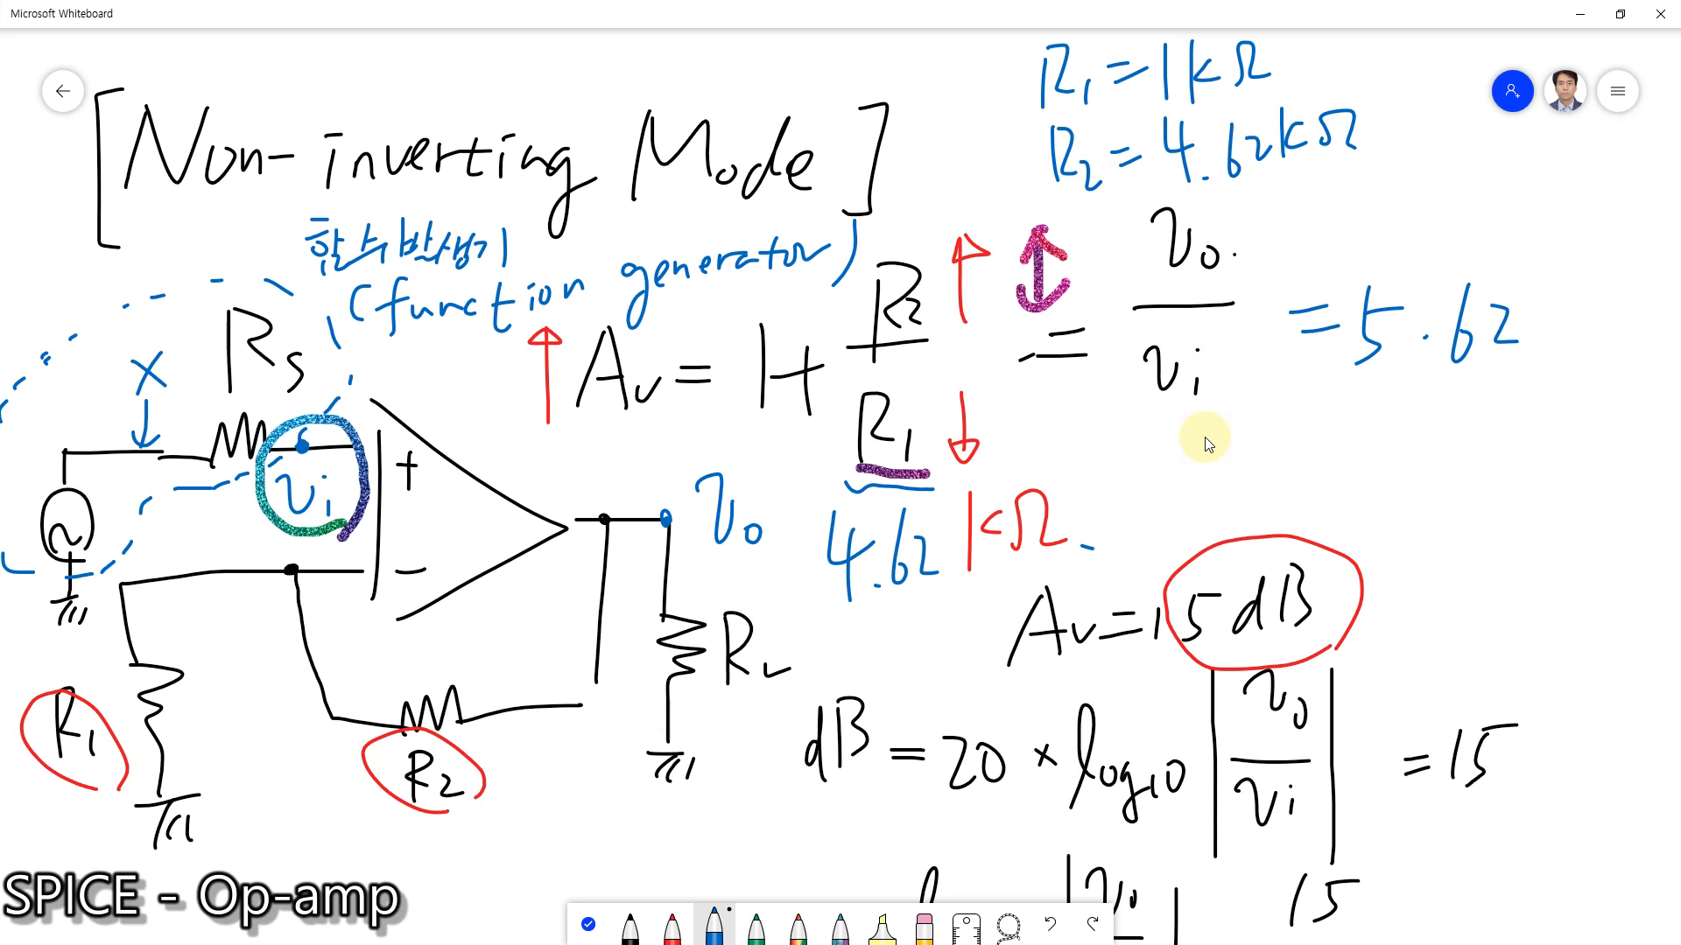
# Switch to QucsStudio and set the equation variable R2 to 4.62e3
pyautogui.press('super')
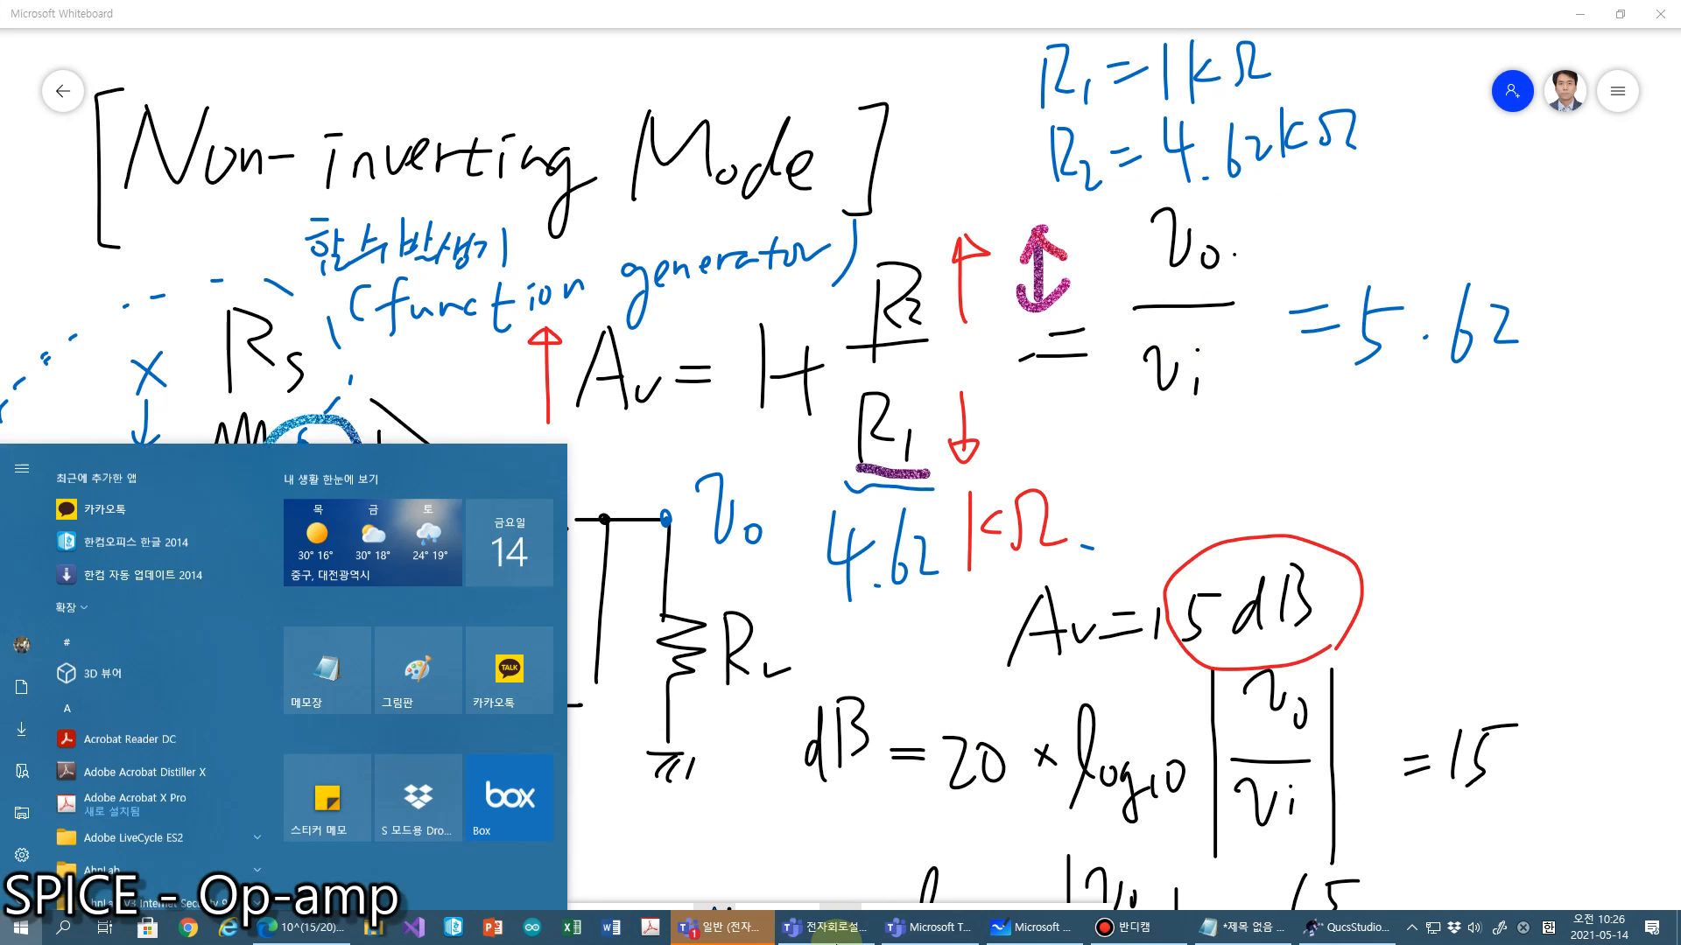
pyautogui.click(1326, 927)
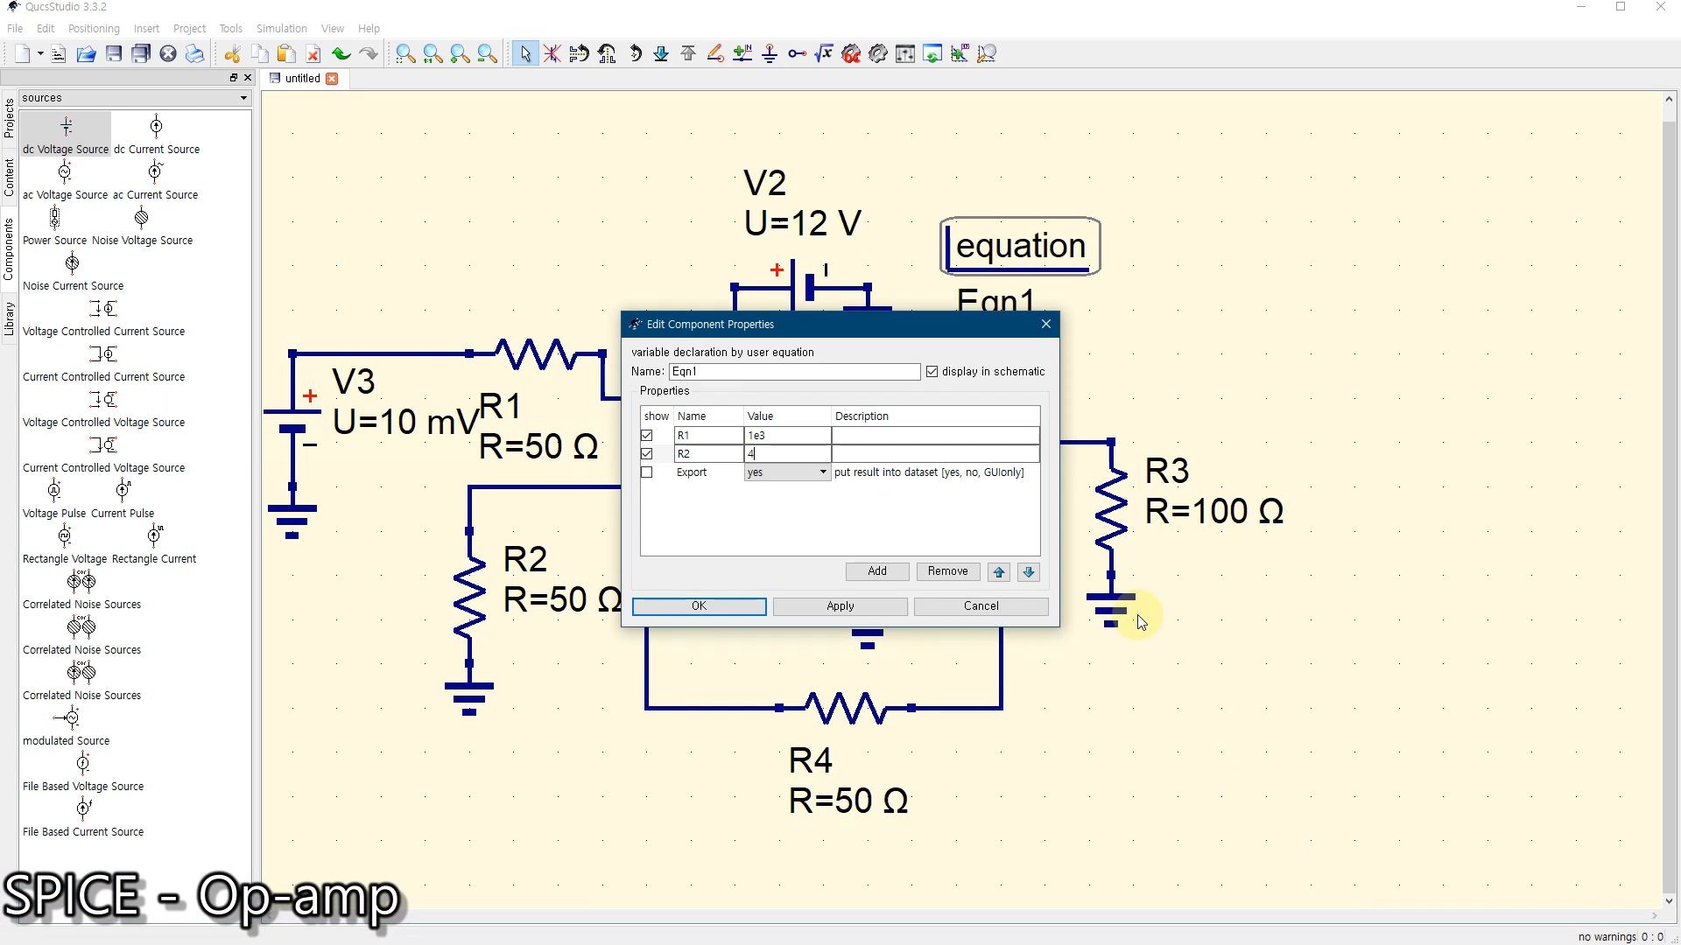
pyautogui.write('e3')
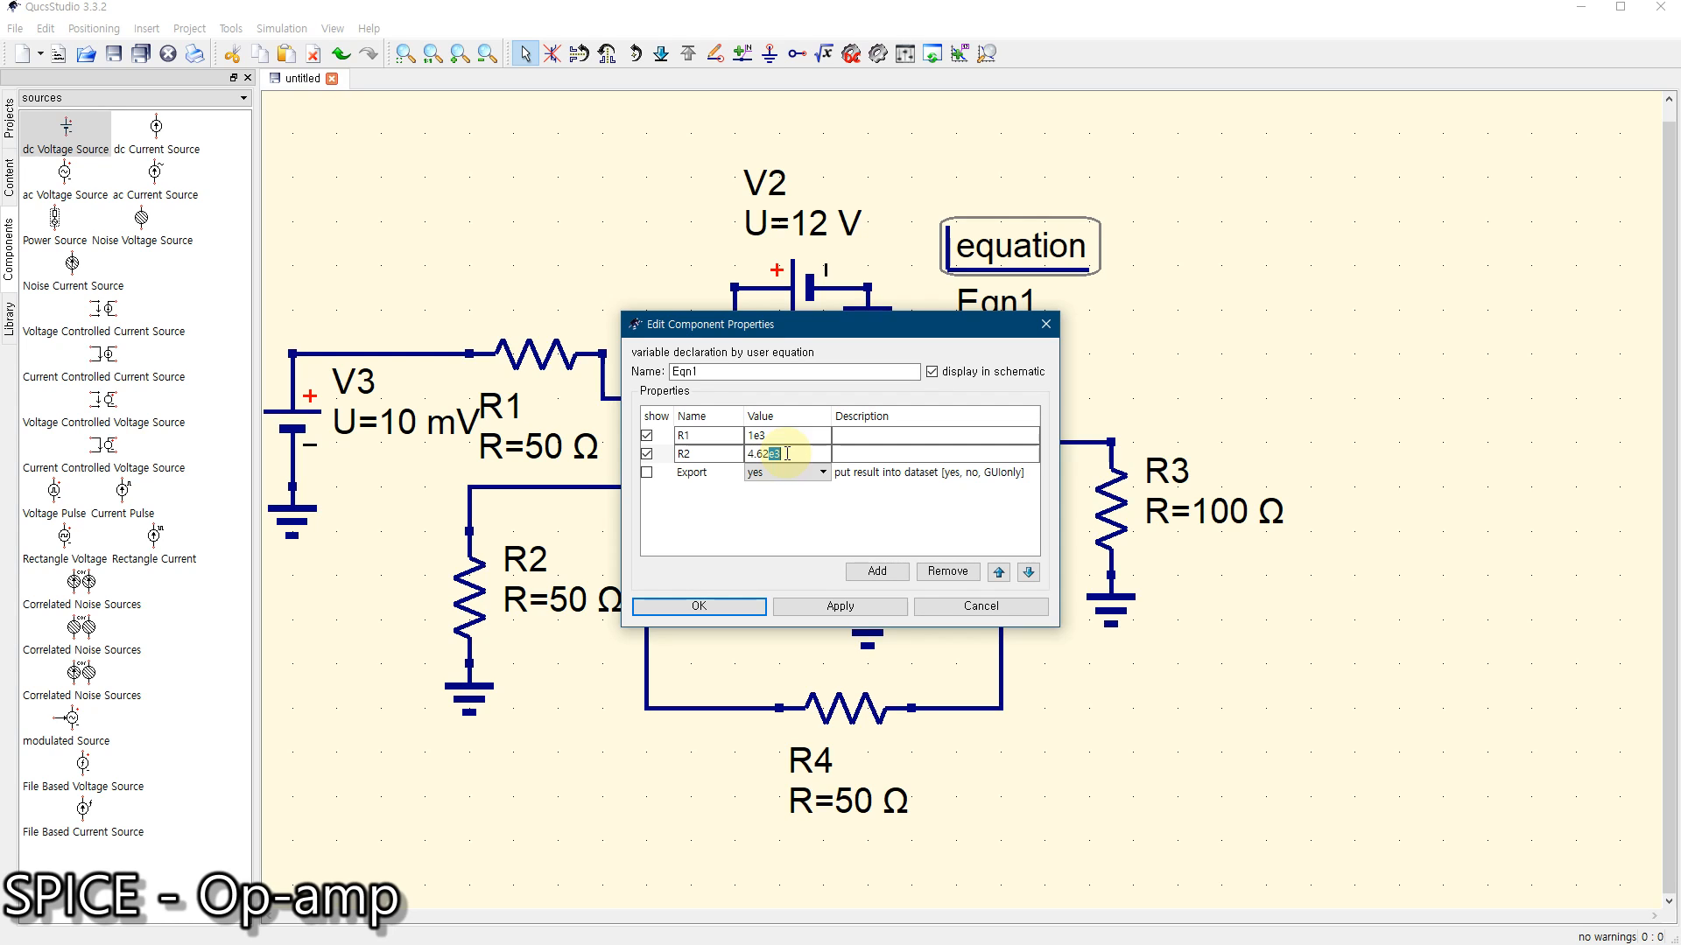
pyautogui.click(711, 606)
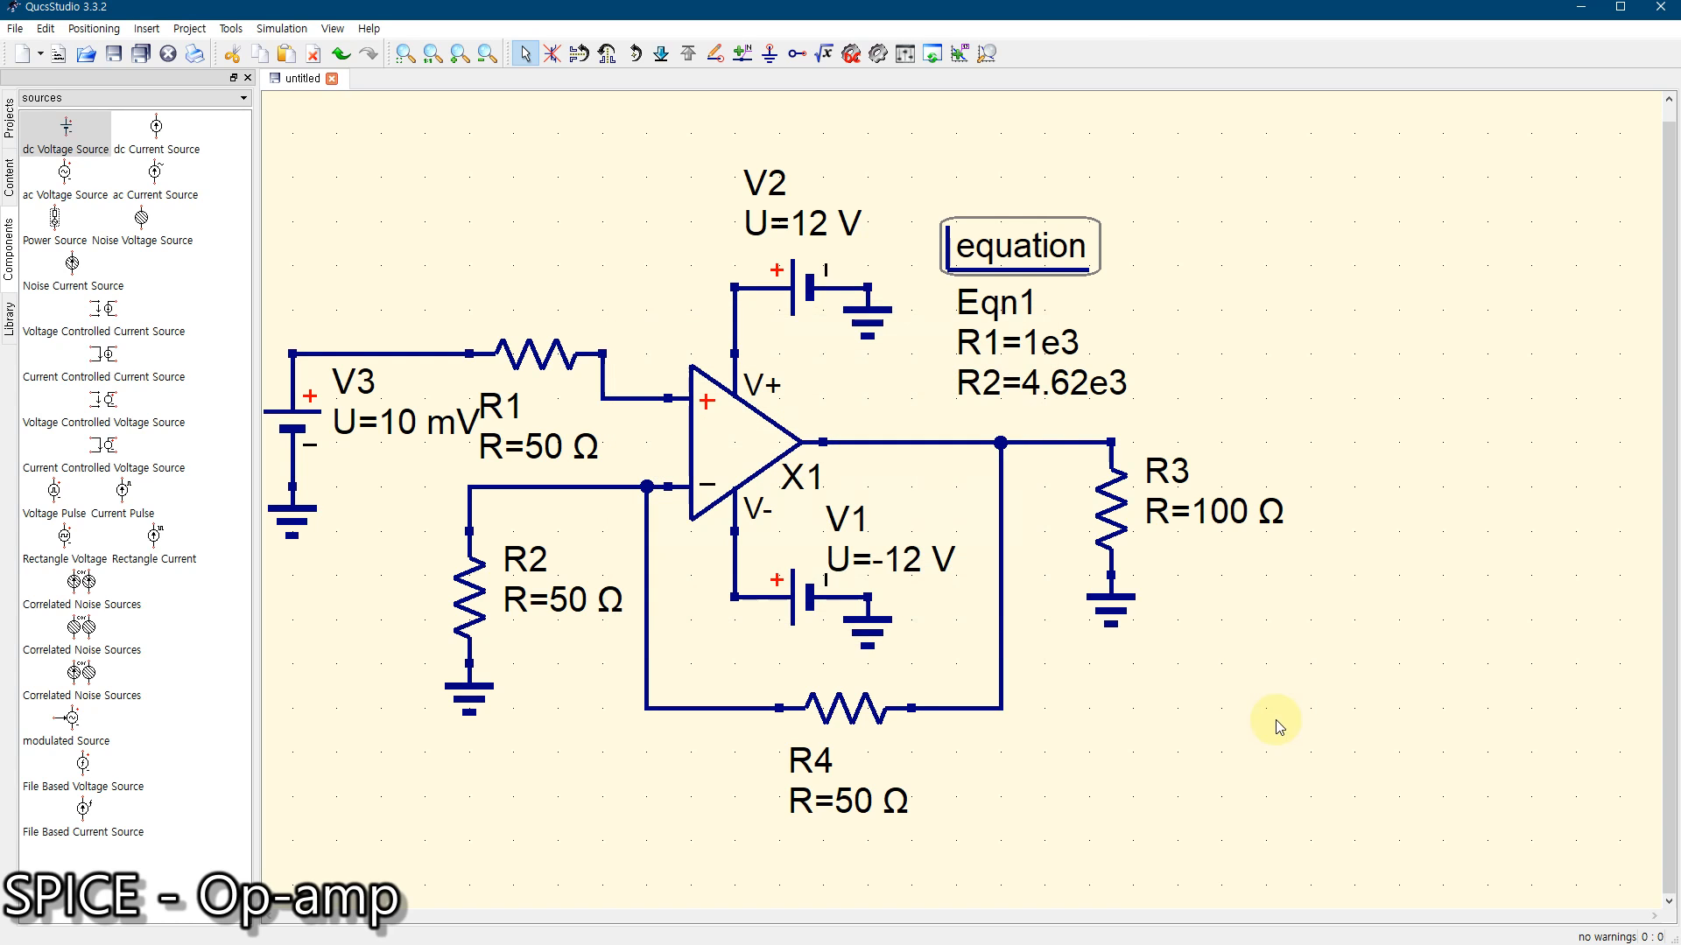
# Set the resistance of resistor R2, between the inverting input and ground, to the variable R1
pyautogui.click(1219, 737)
pyautogui.doubleClick(470, 598)
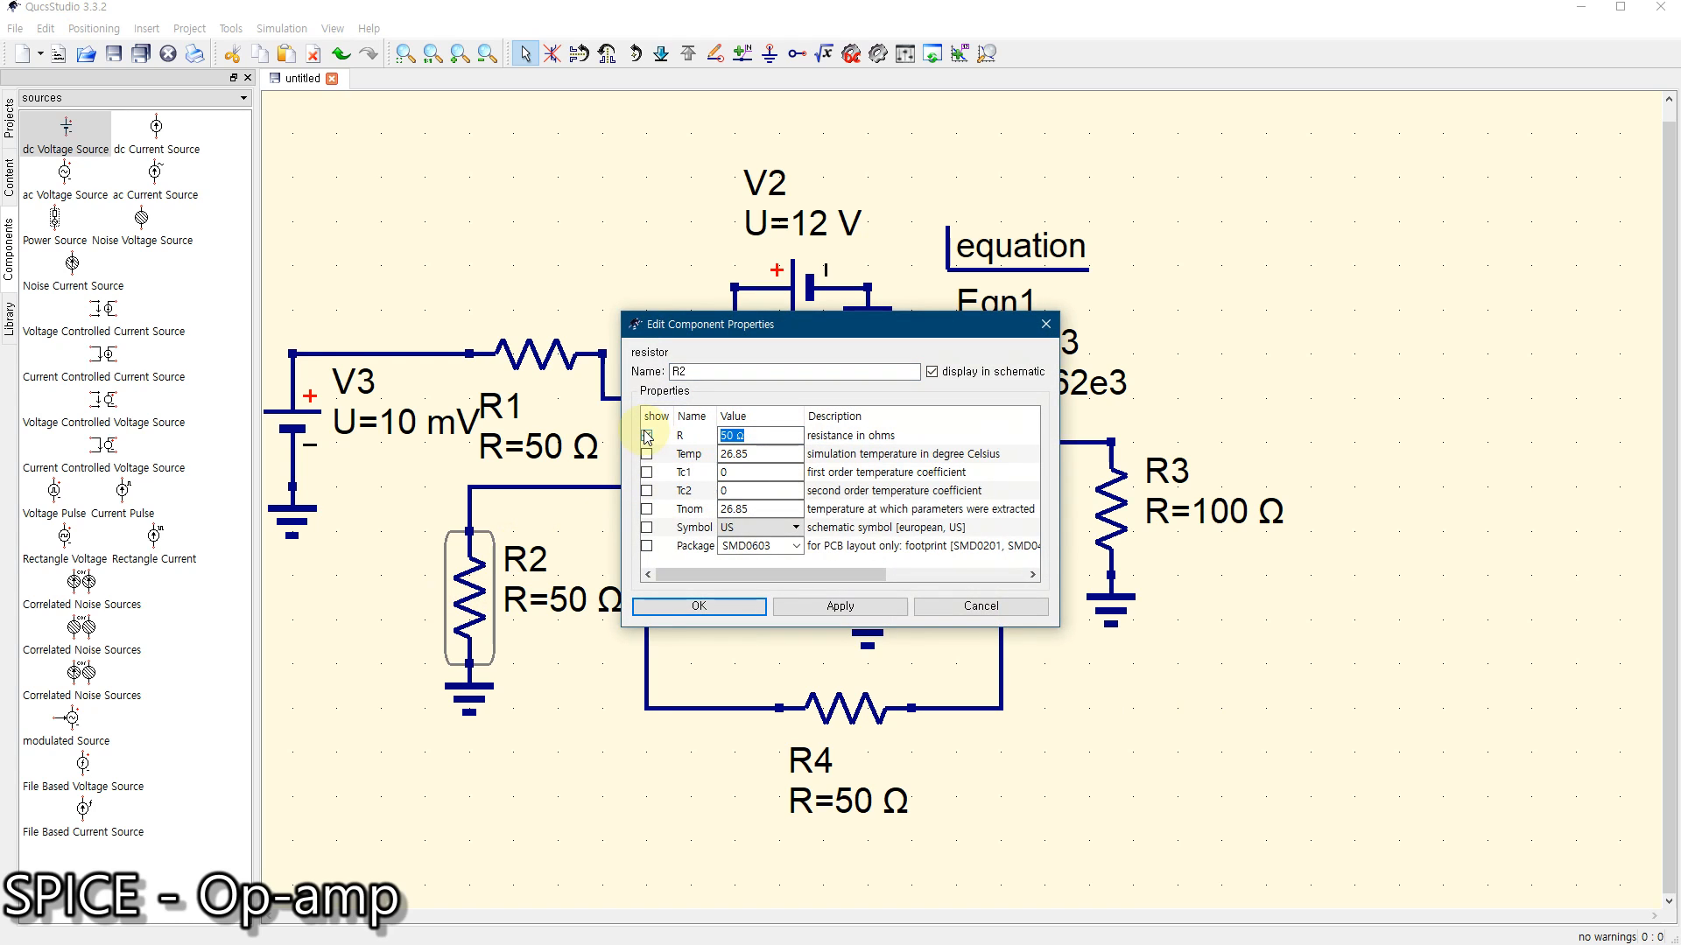
pyautogui.write('R1')
pyautogui.click(693, 606)
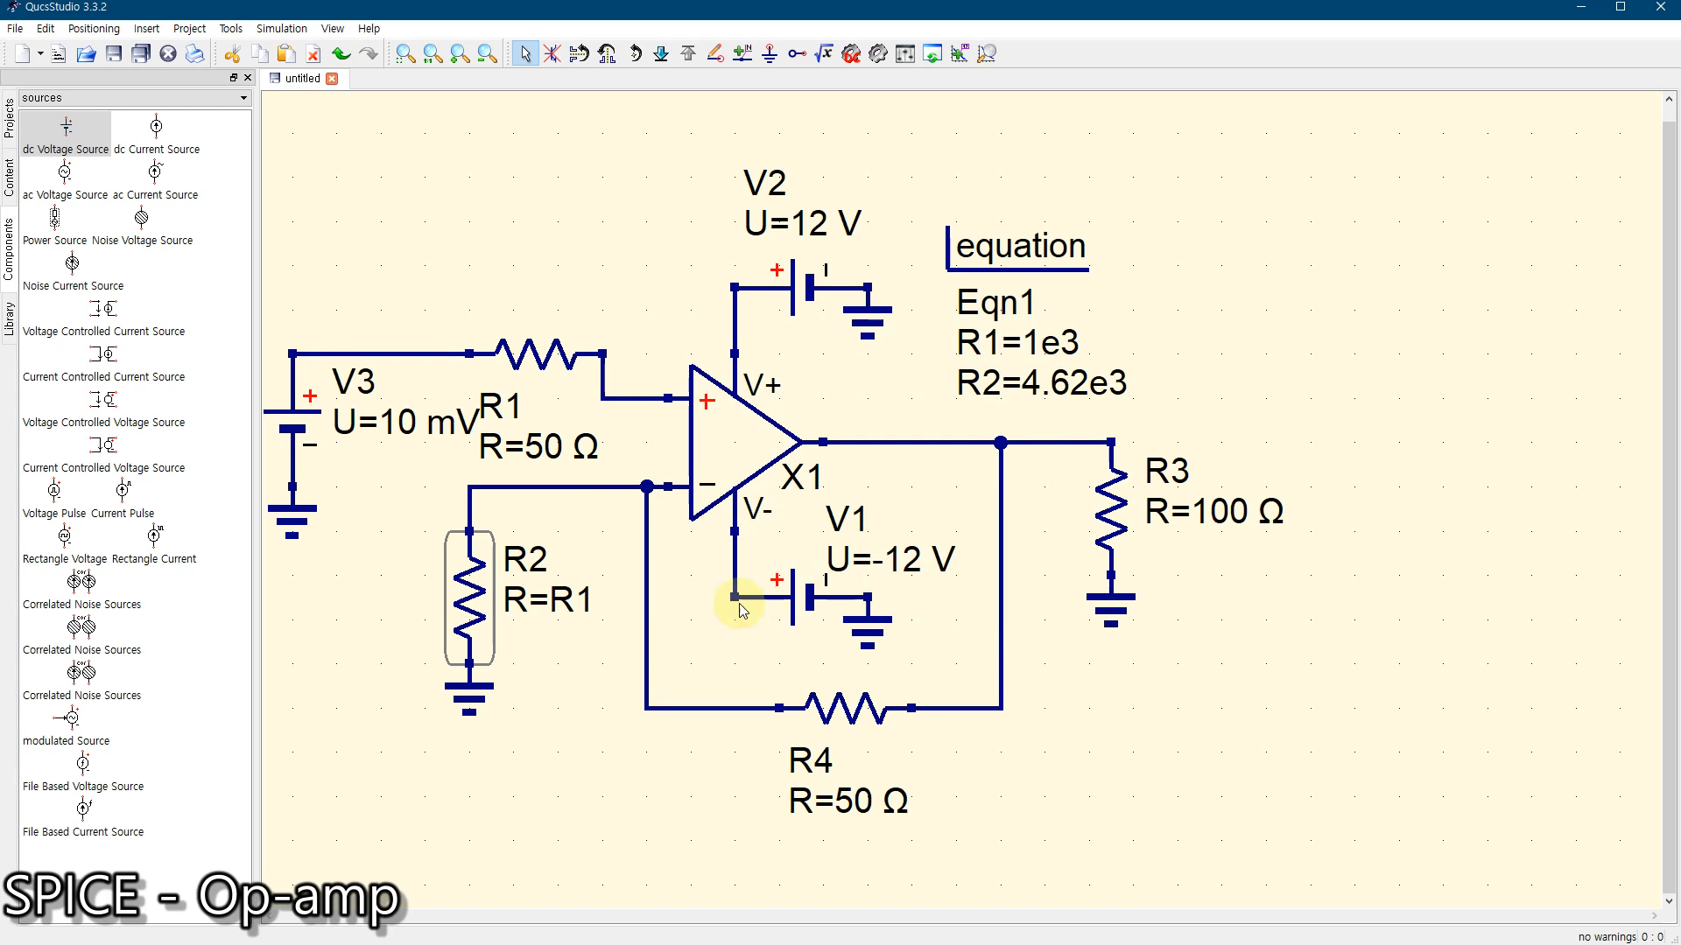
# Set the resistance of the feedback resistor R4 to the variable R2
pyautogui.doubleClick(845, 708)
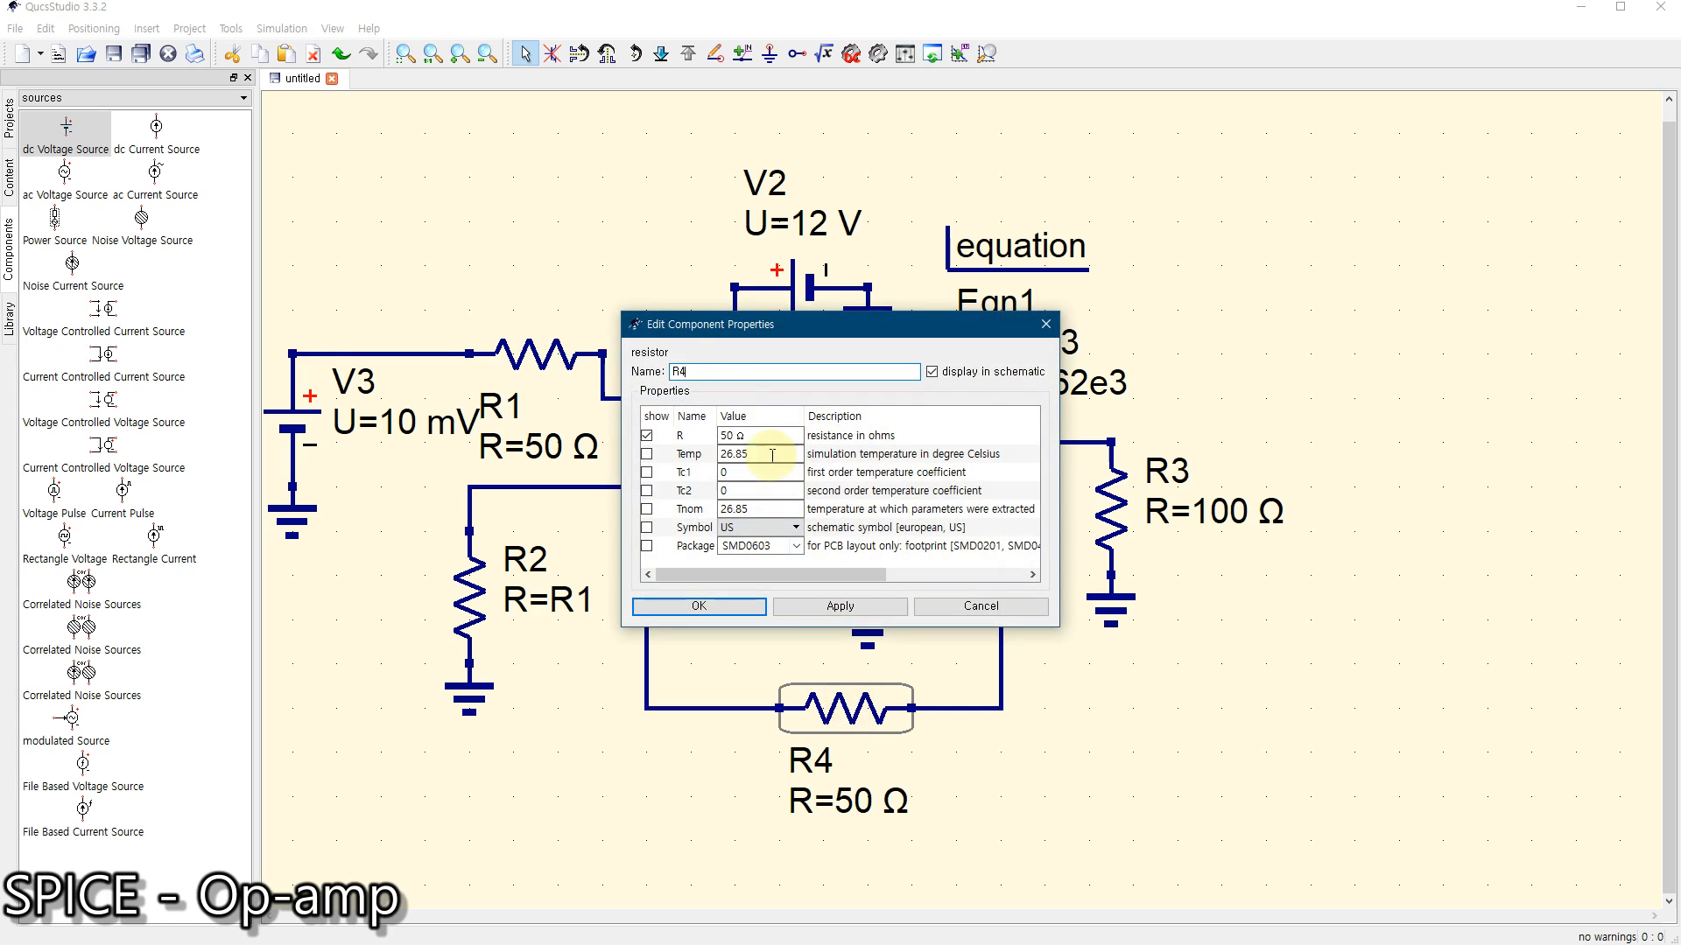
pyautogui.click(758, 435)
pyautogui.write('R2')
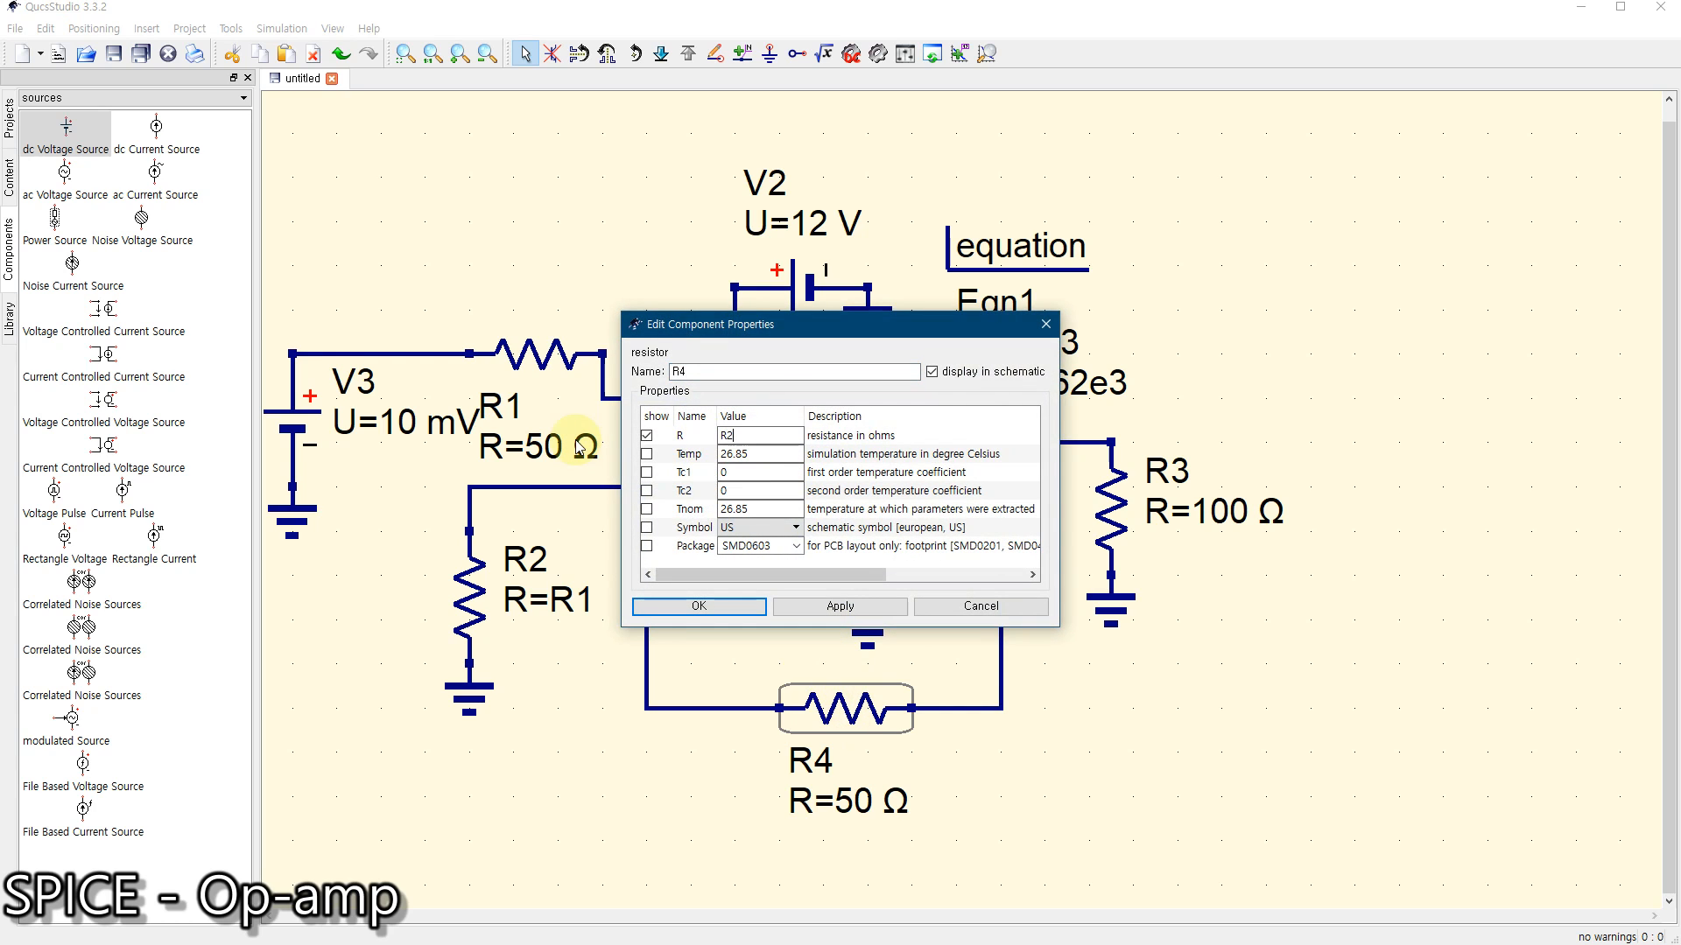
pyautogui.click(648, 605)
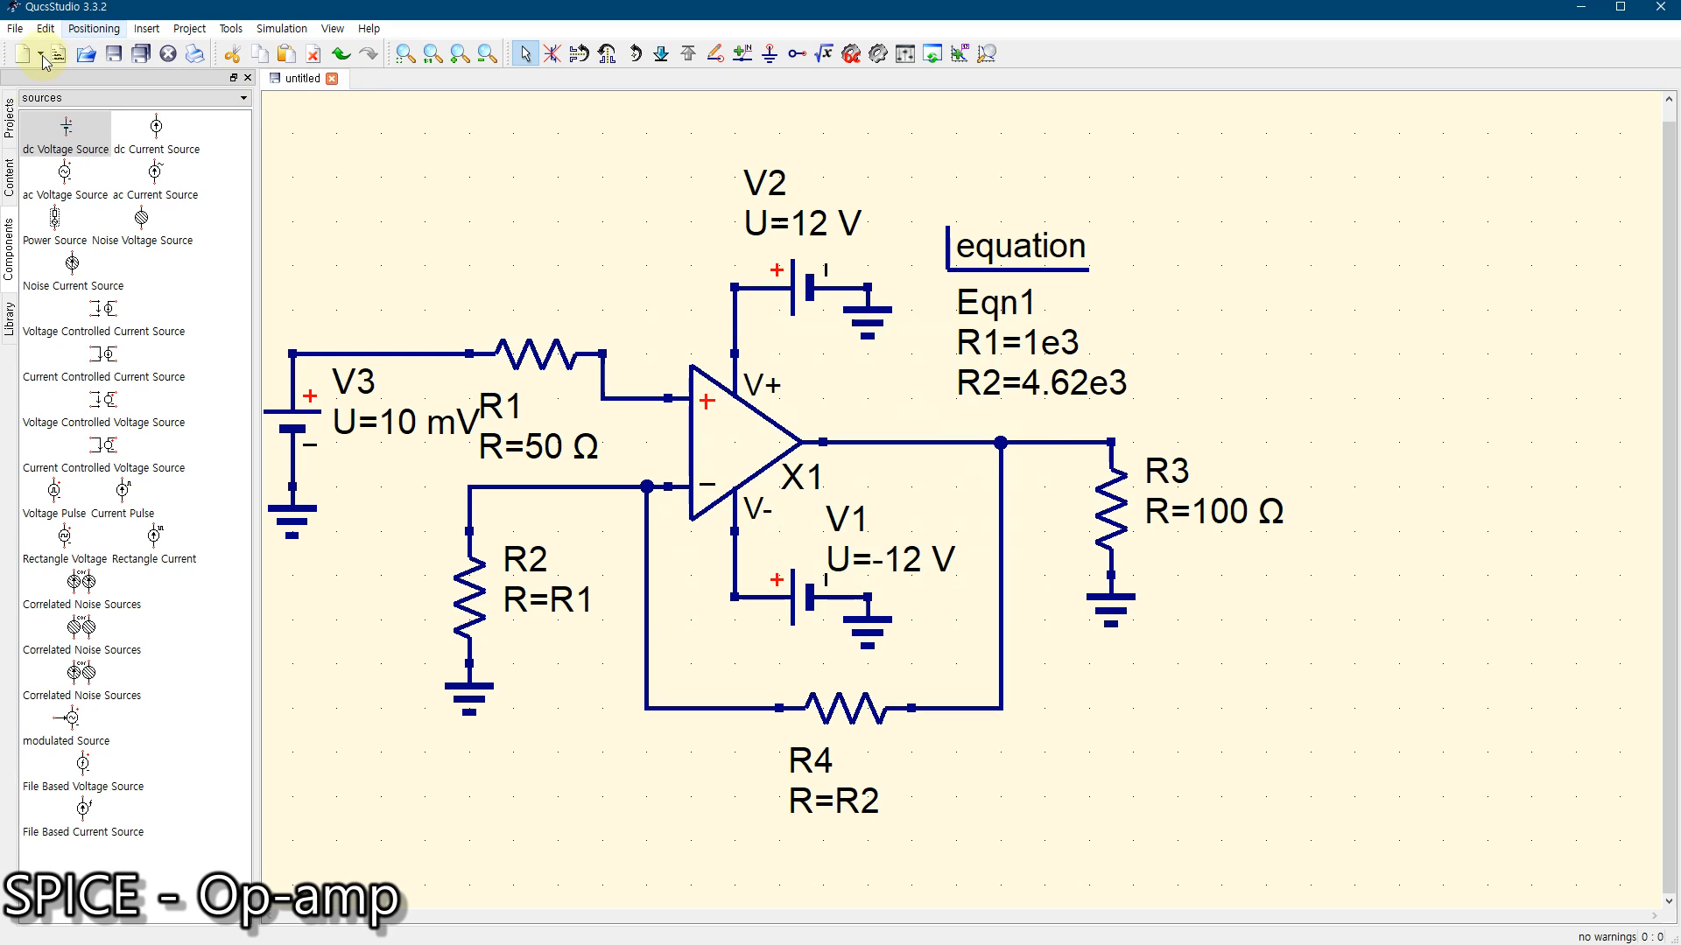
# Place two voltage probes, one above input resistor R1 and one above load resistor R3
pyautogui.click(77, 99)
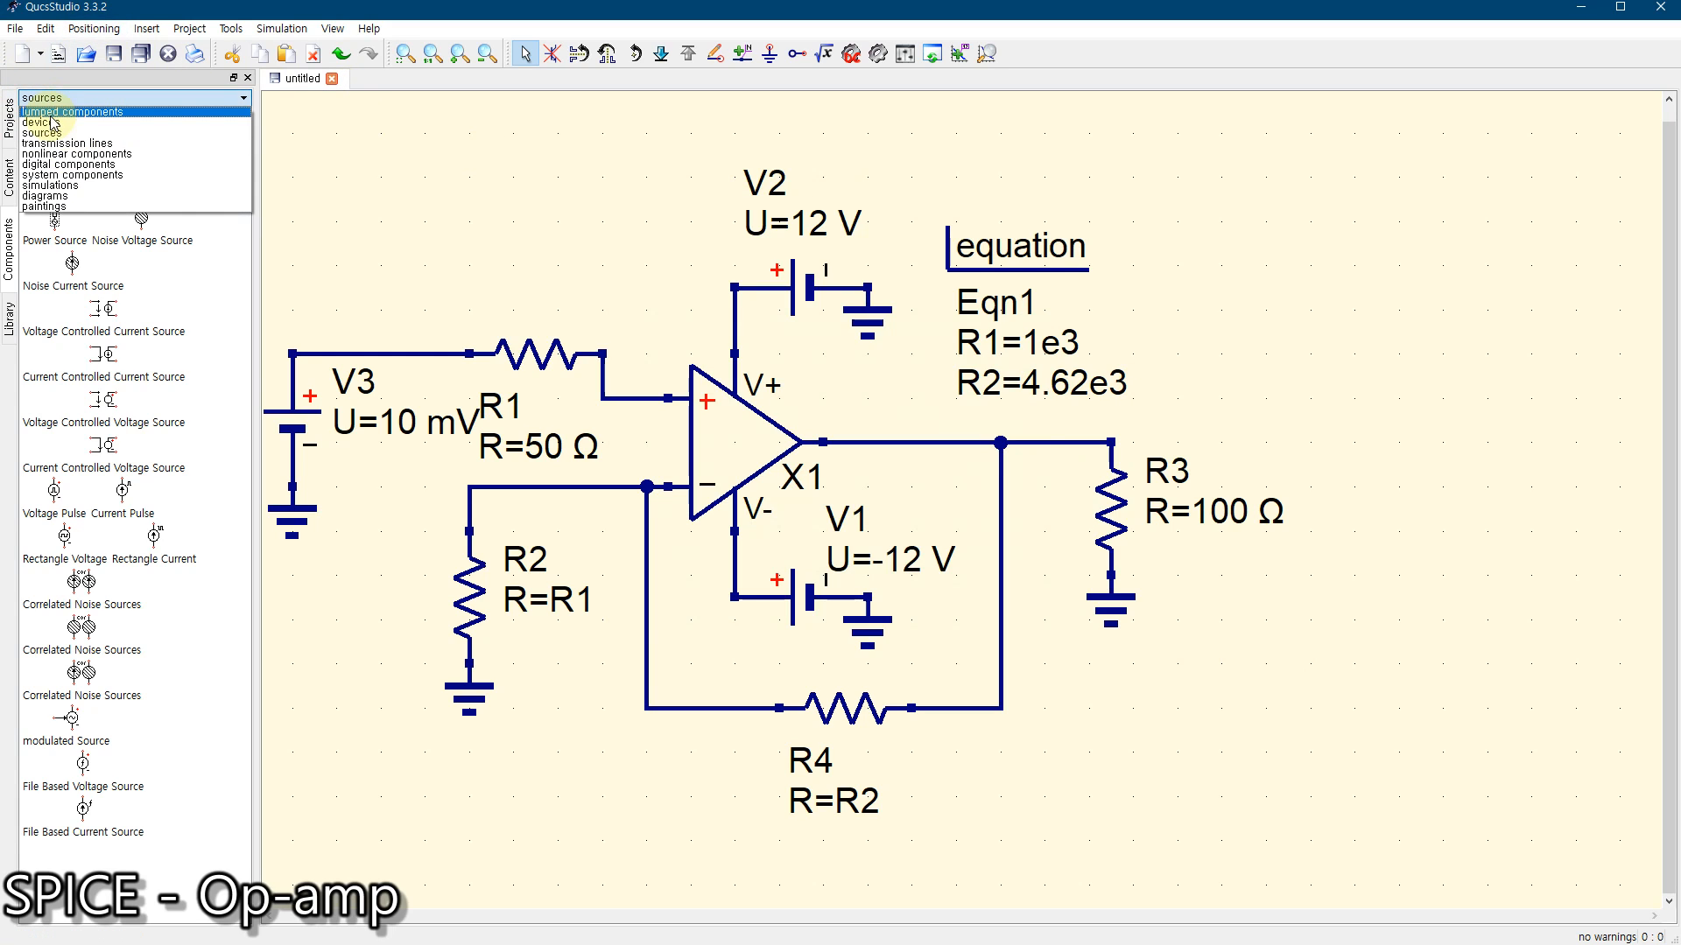
pyautogui.click(42, 123)
pyautogui.click(55, 131)
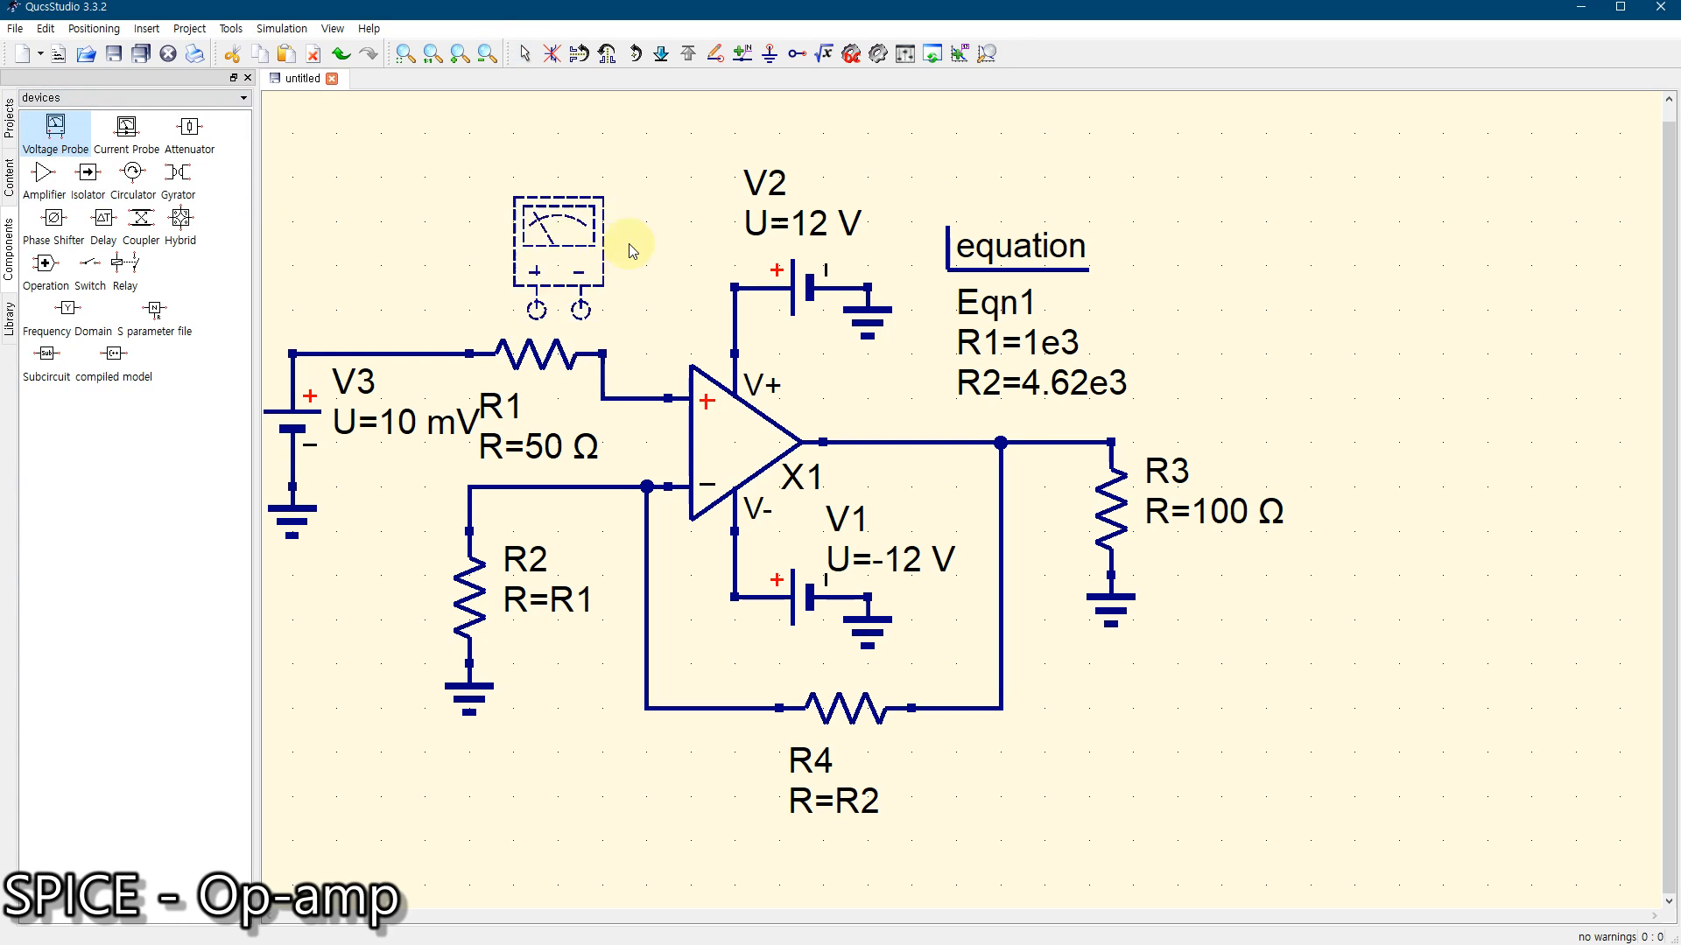
pyautogui.click(676, 230)
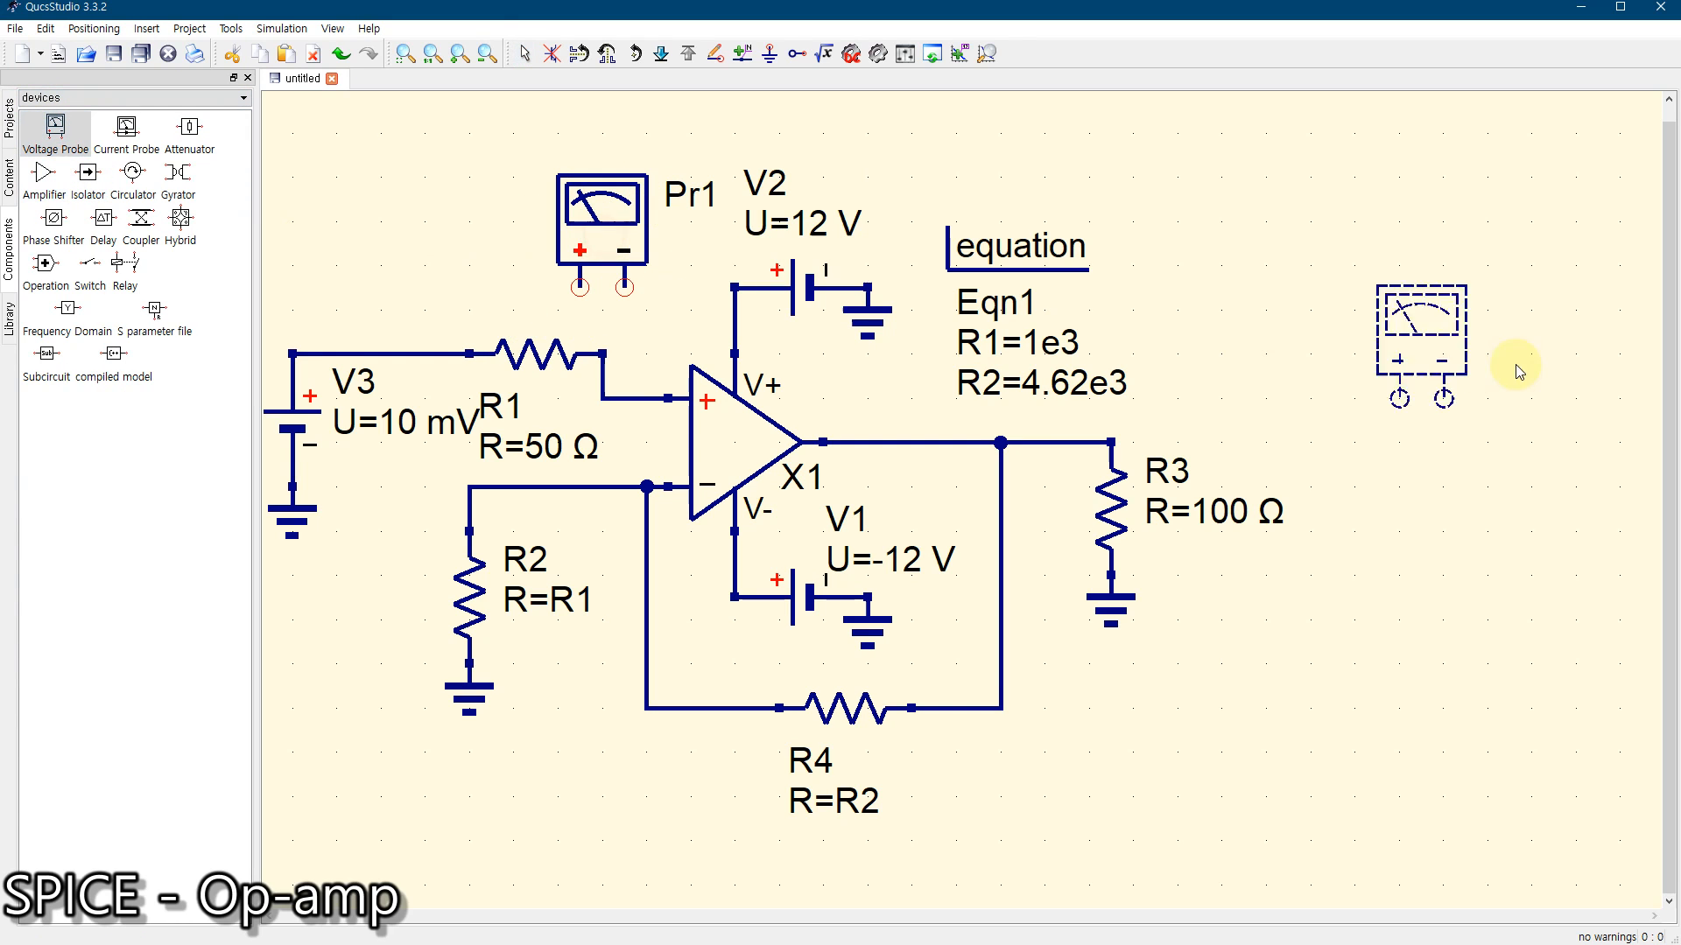
pyautogui.click(1213, 289)
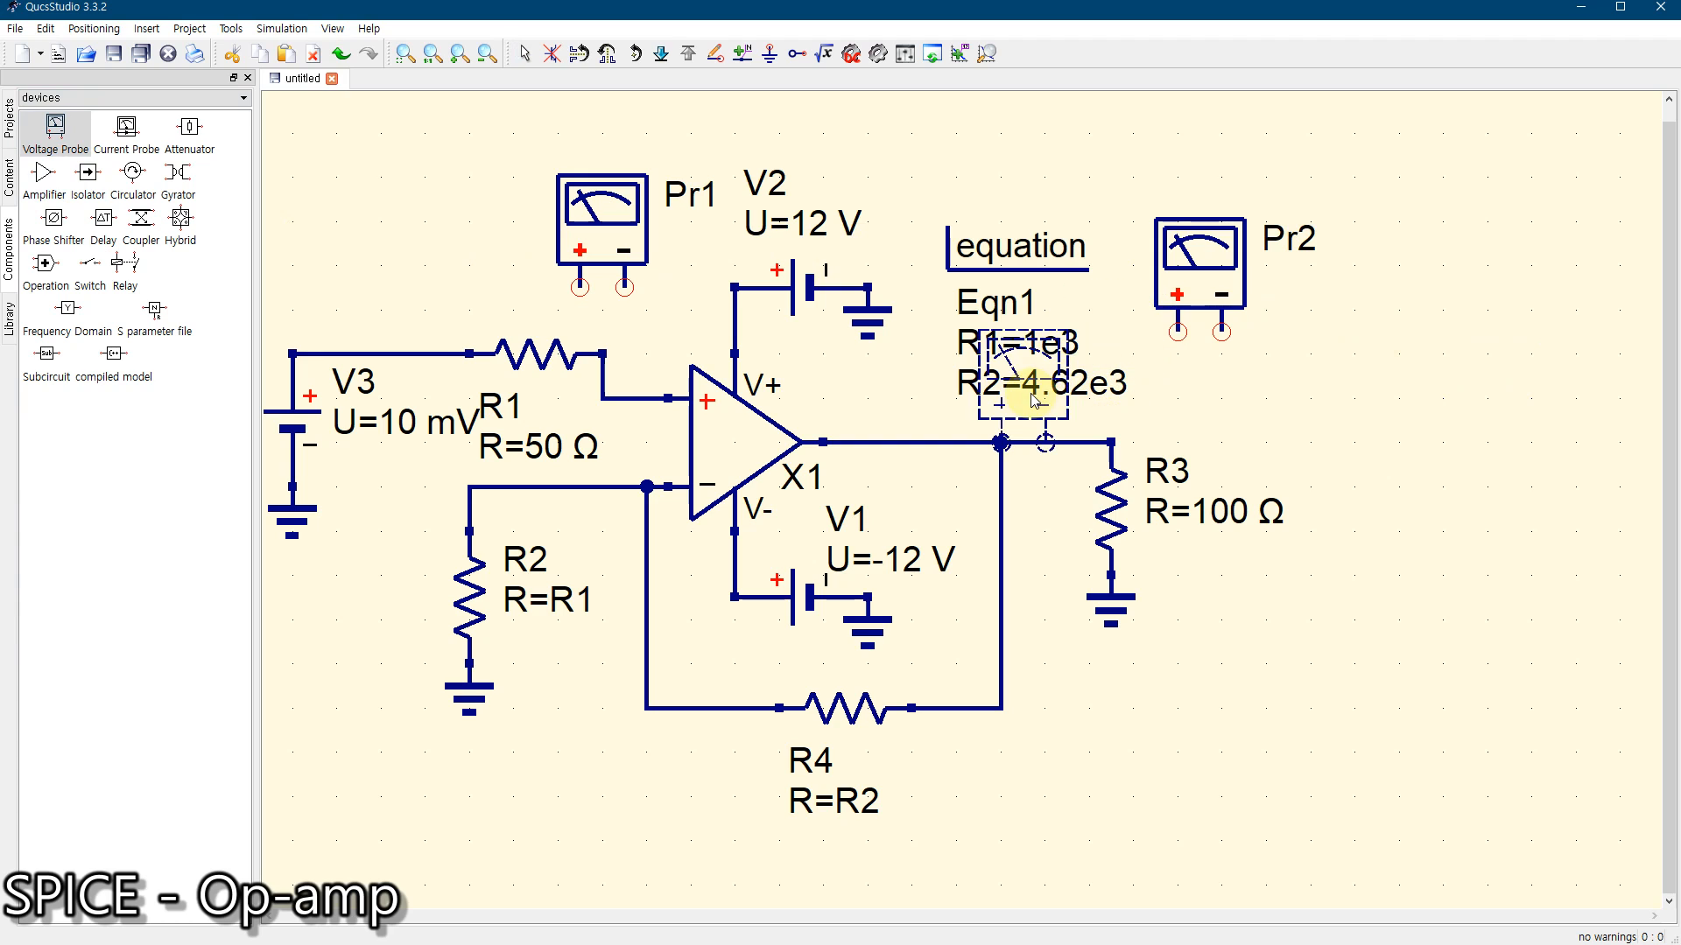
pyautogui.press('Escape')
# Attach a ground to the negative terminal of each voltage probe
pyautogui.click(770, 54)
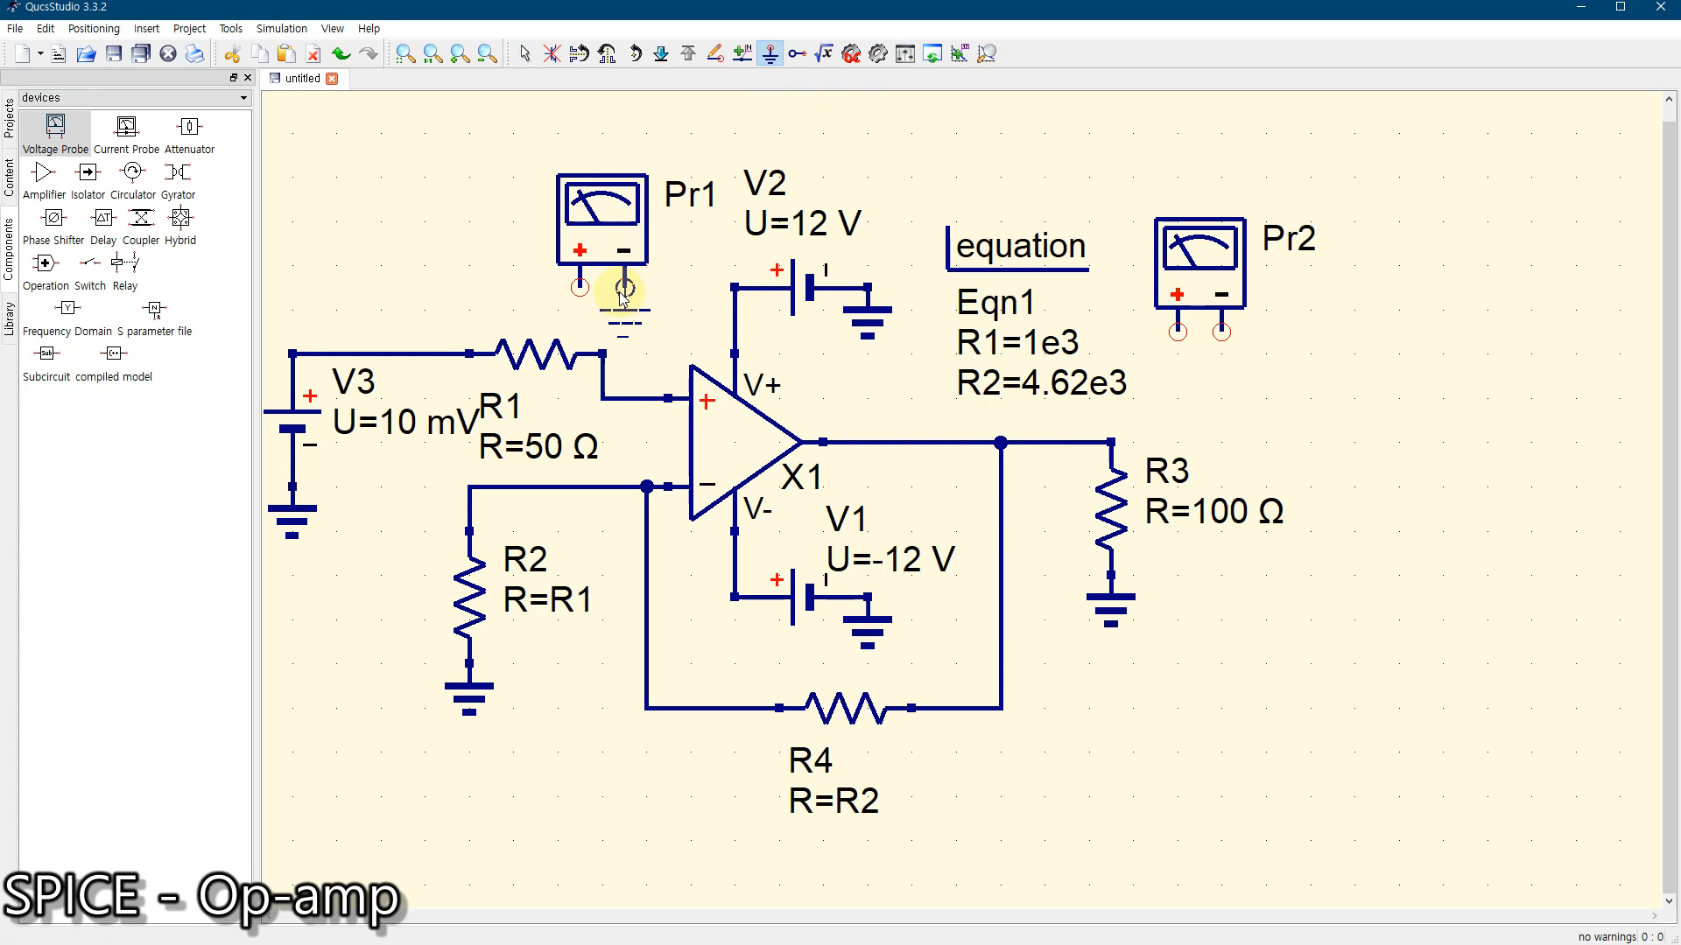
pyautogui.click(624, 291)
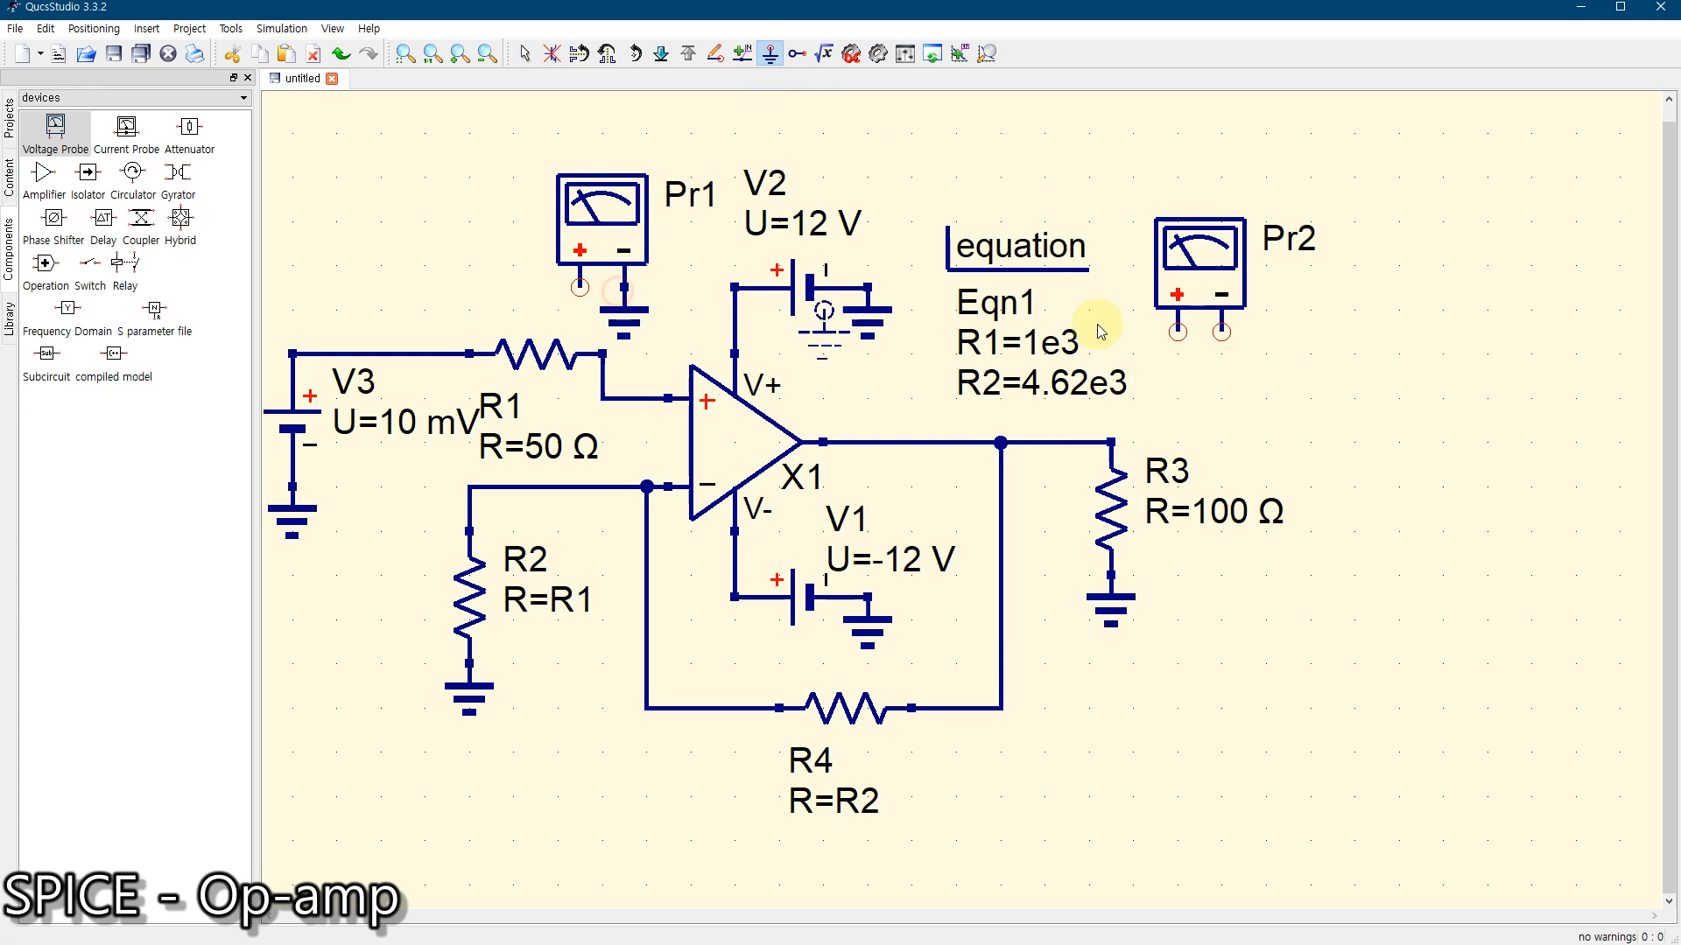
pyautogui.click(1220, 333)
pyautogui.press('Escape')
# Wire the positive terminal of probe Pr2 to the output node and that of Pr1 to the op-amp's non-inverting input node
pyautogui.click(715, 54)
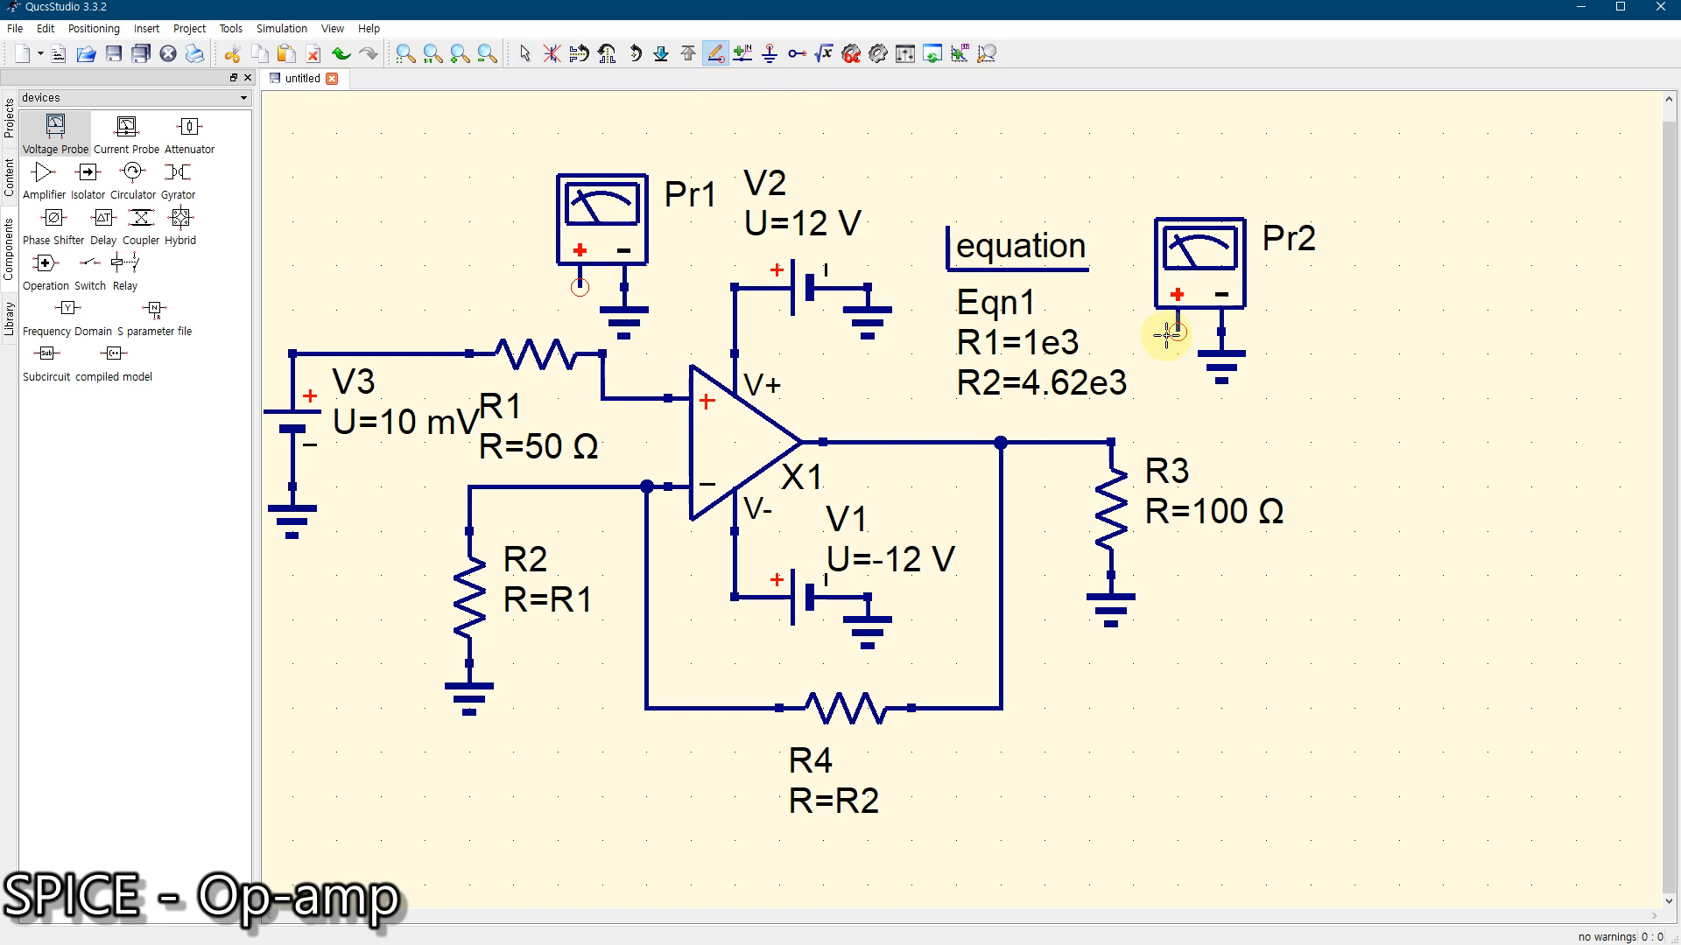
pyautogui.click(1177, 332)
pyautogui.click(1177, 441)
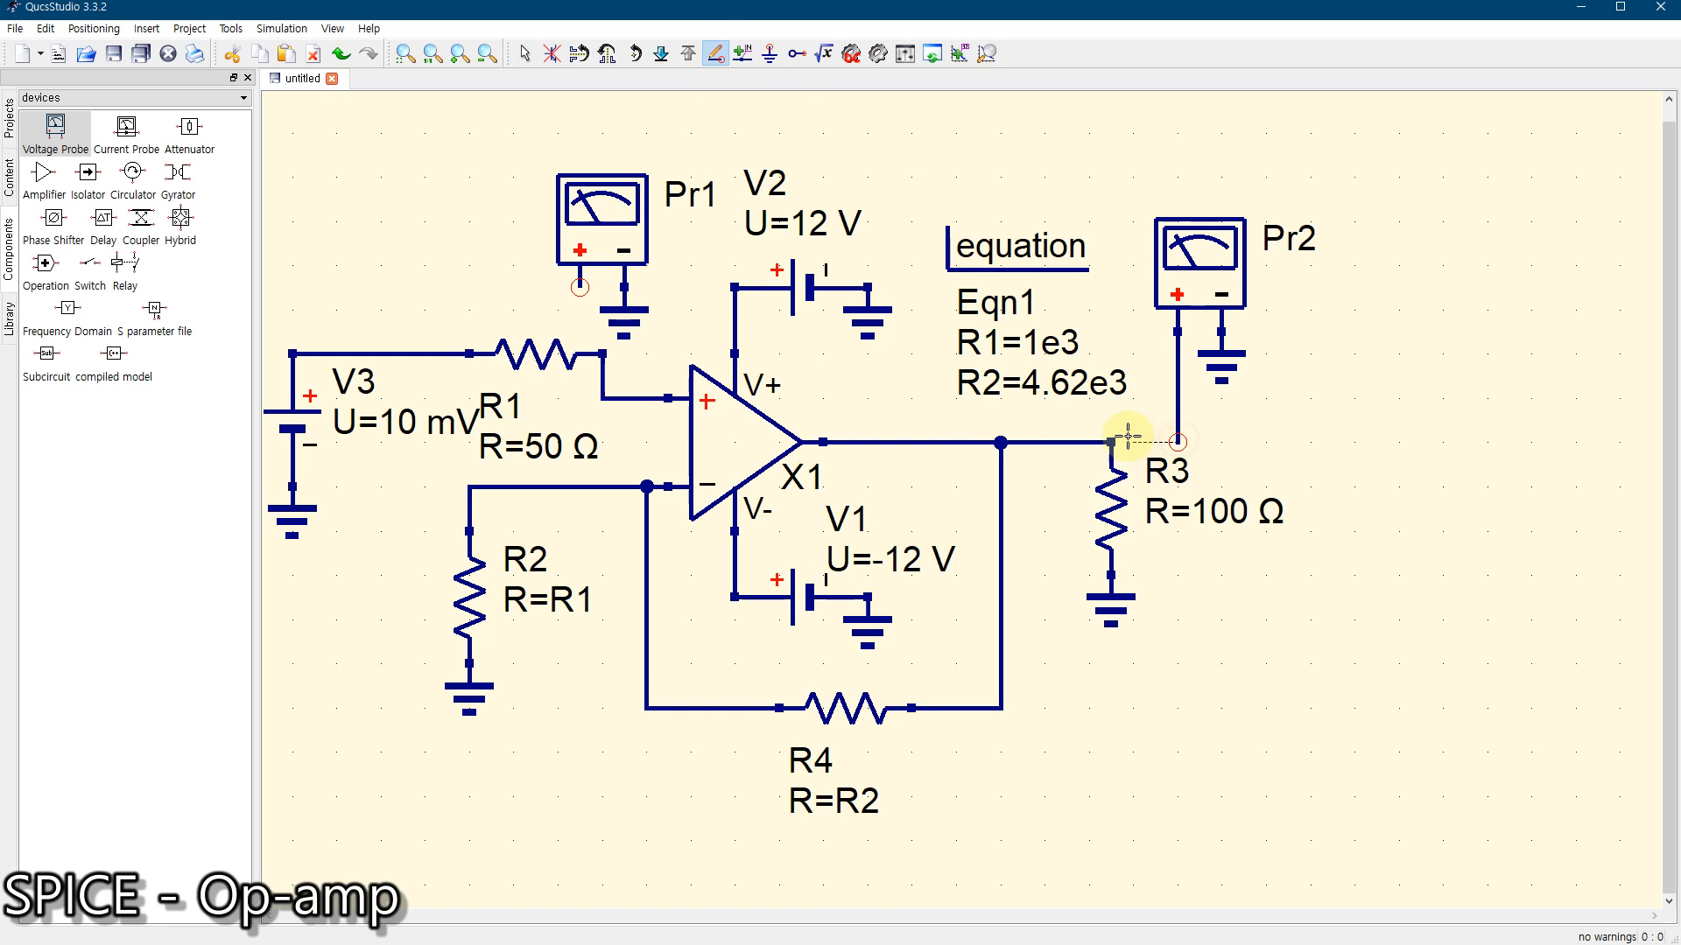
pyautogui.click(1111, 441)
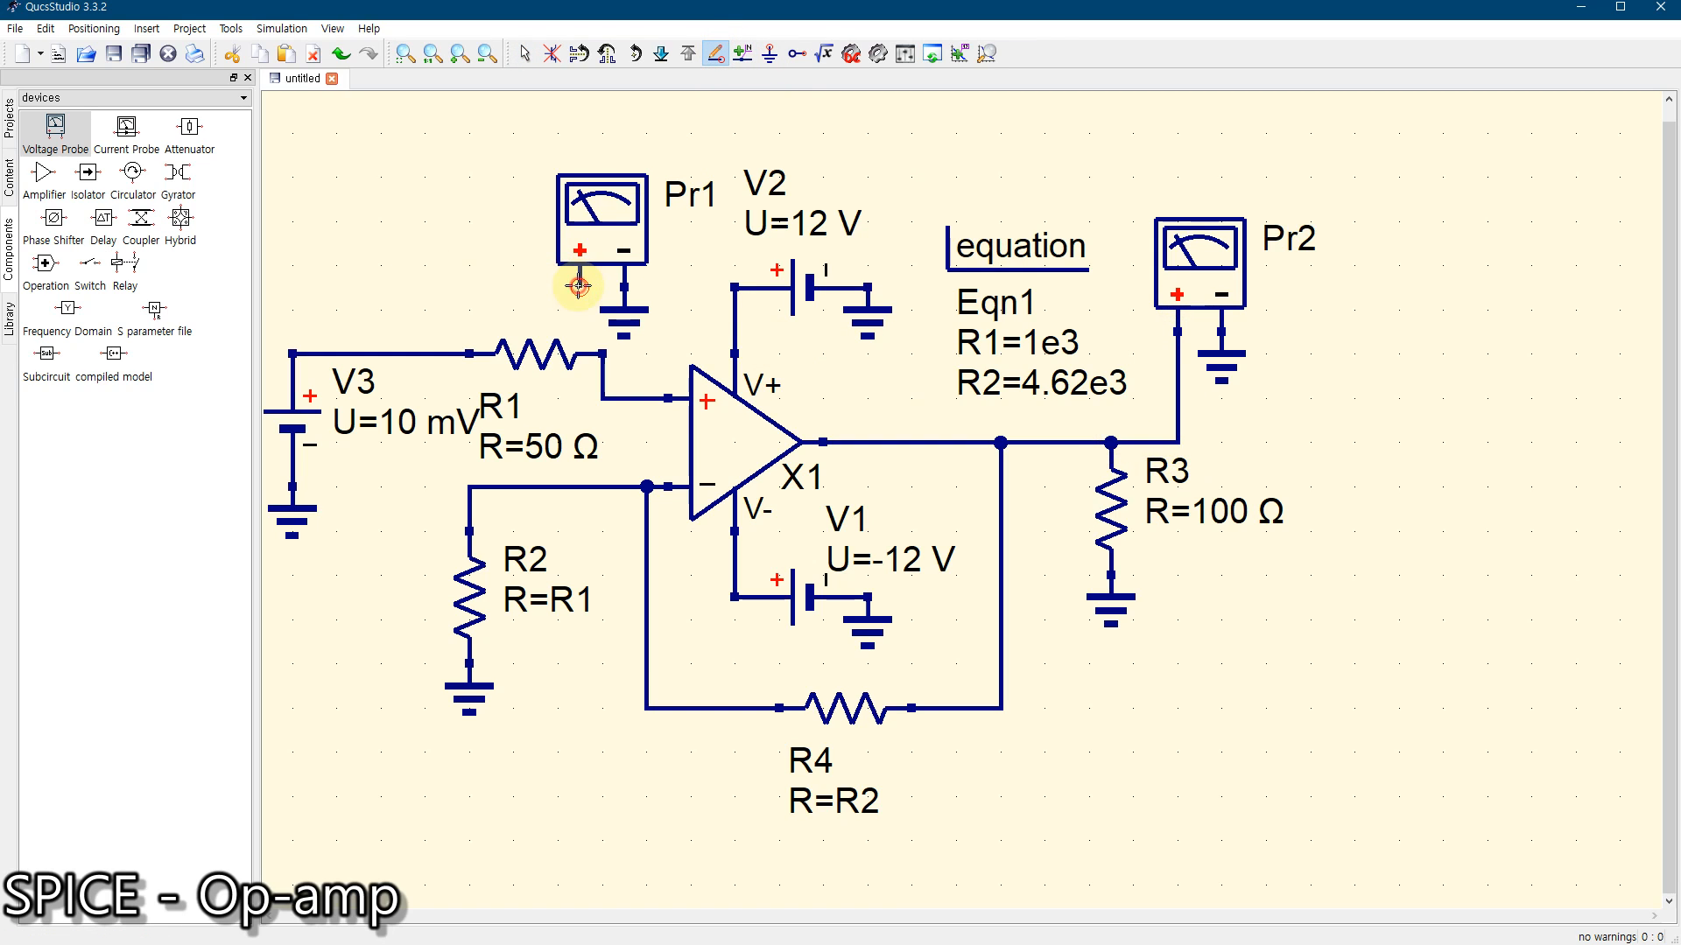
pyautogui.click(578, 286)
pyautogui.click(602, 353)
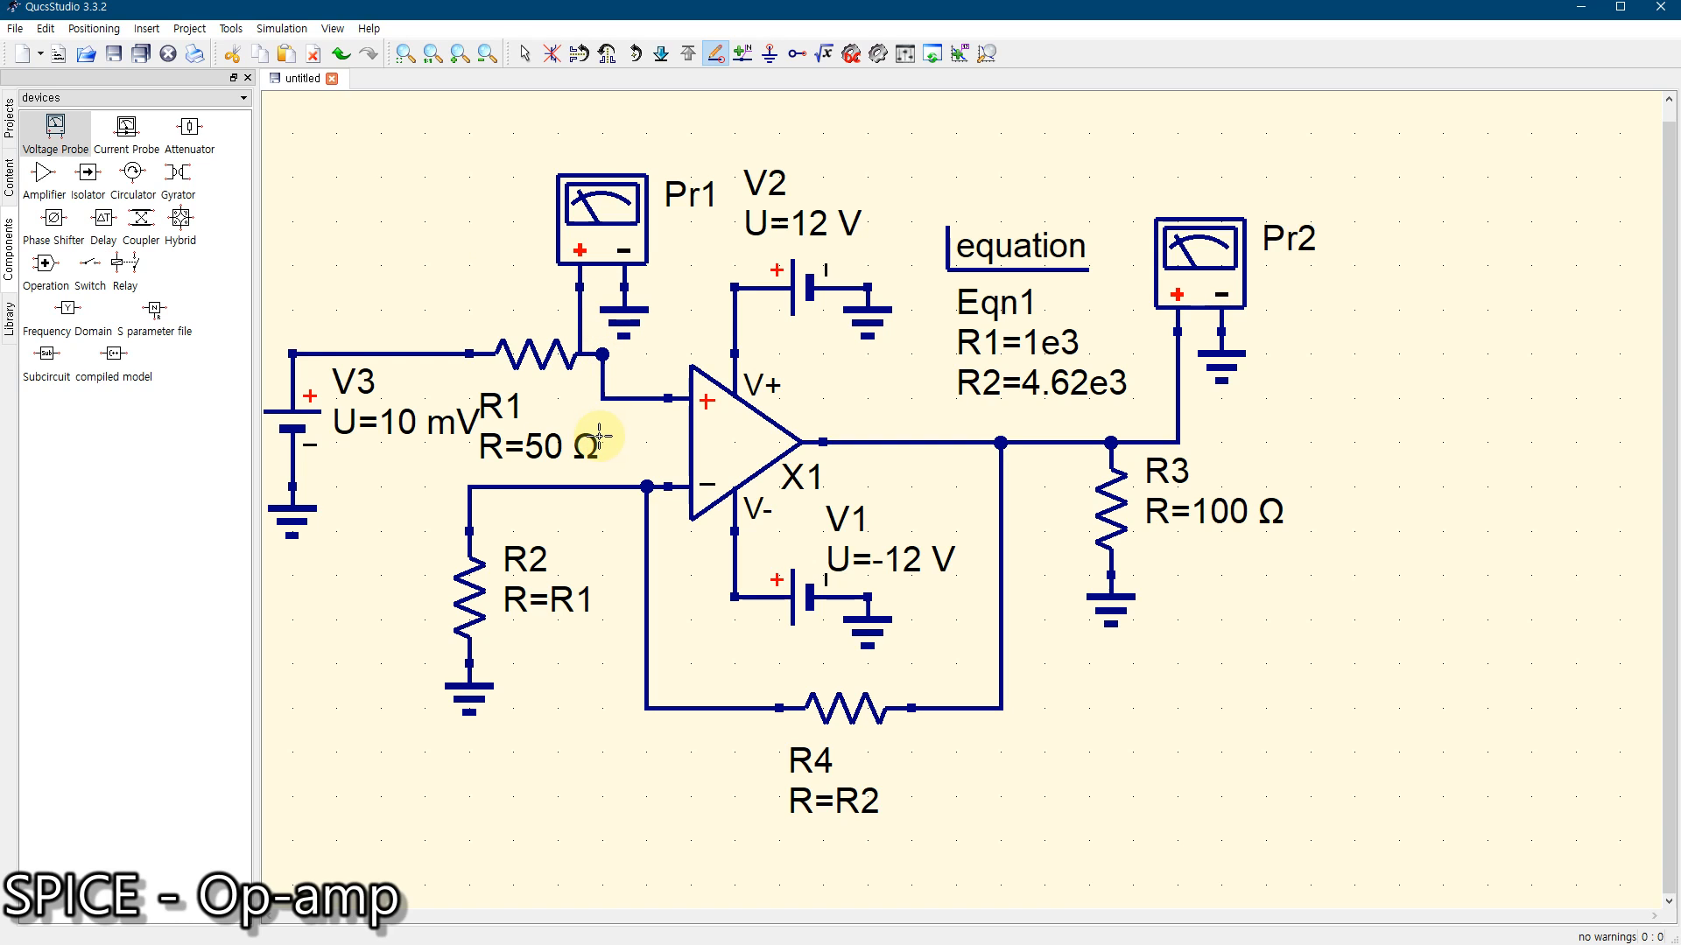
pyautogui.press('Escape')
# Rename the voltage probe at the op-amp's input to Vin
pyautogui.doubleClick(613, 200)
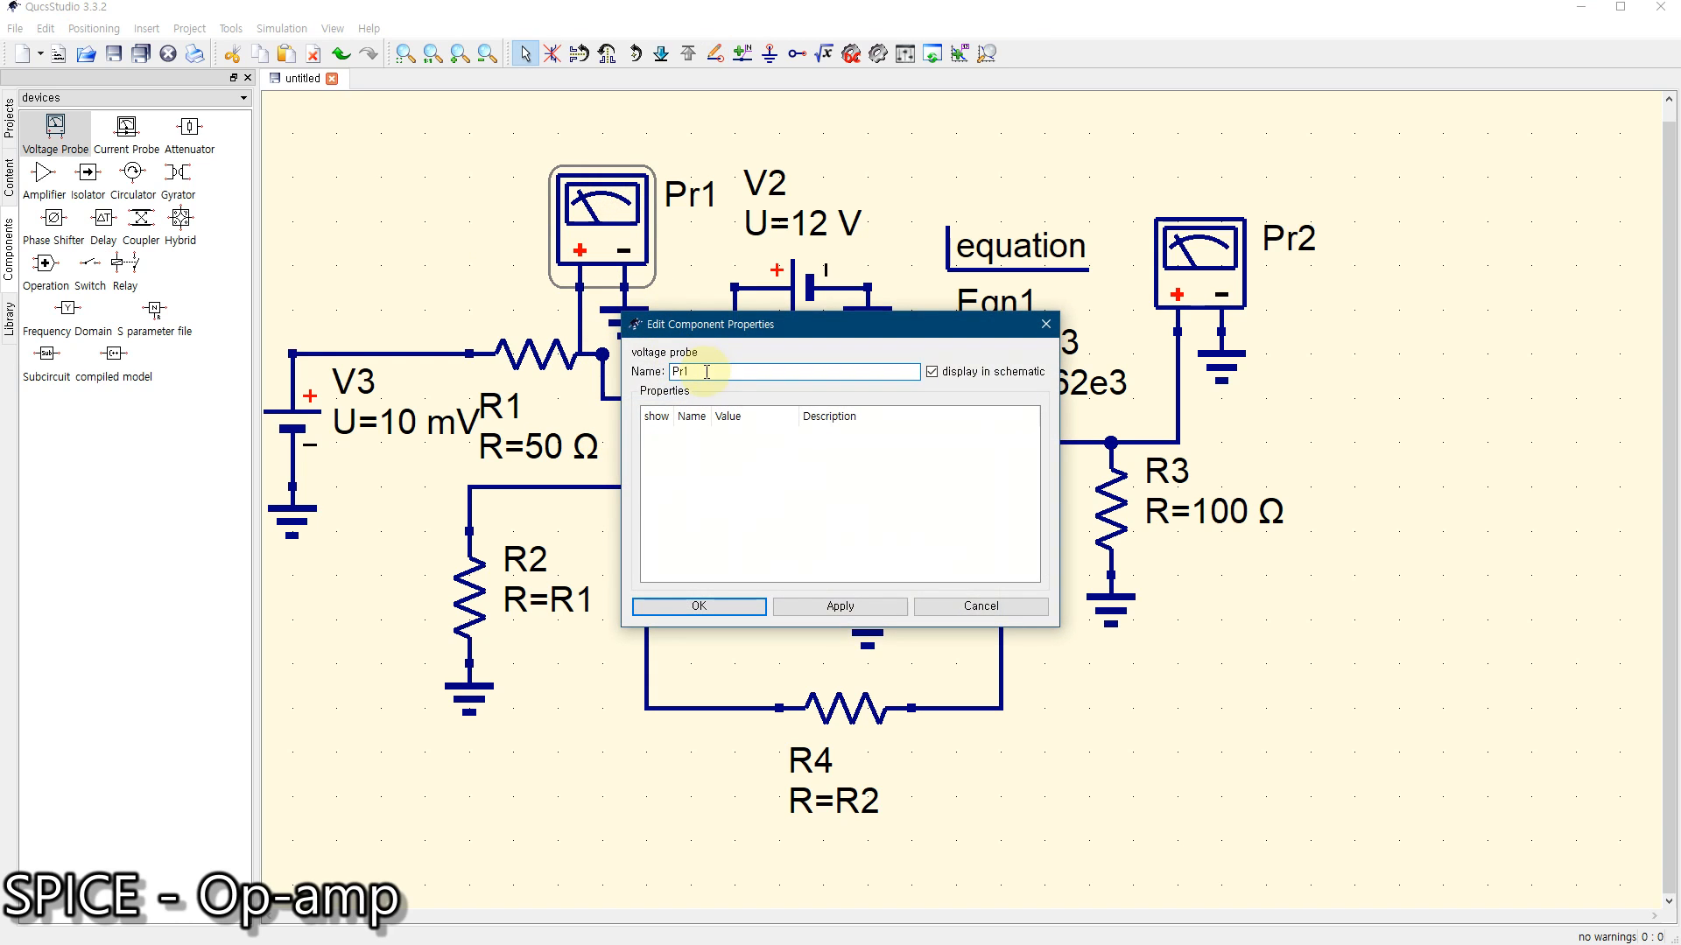
pyautogui.moveTo(706, 372); pyautogui.dragTo(652, 358)
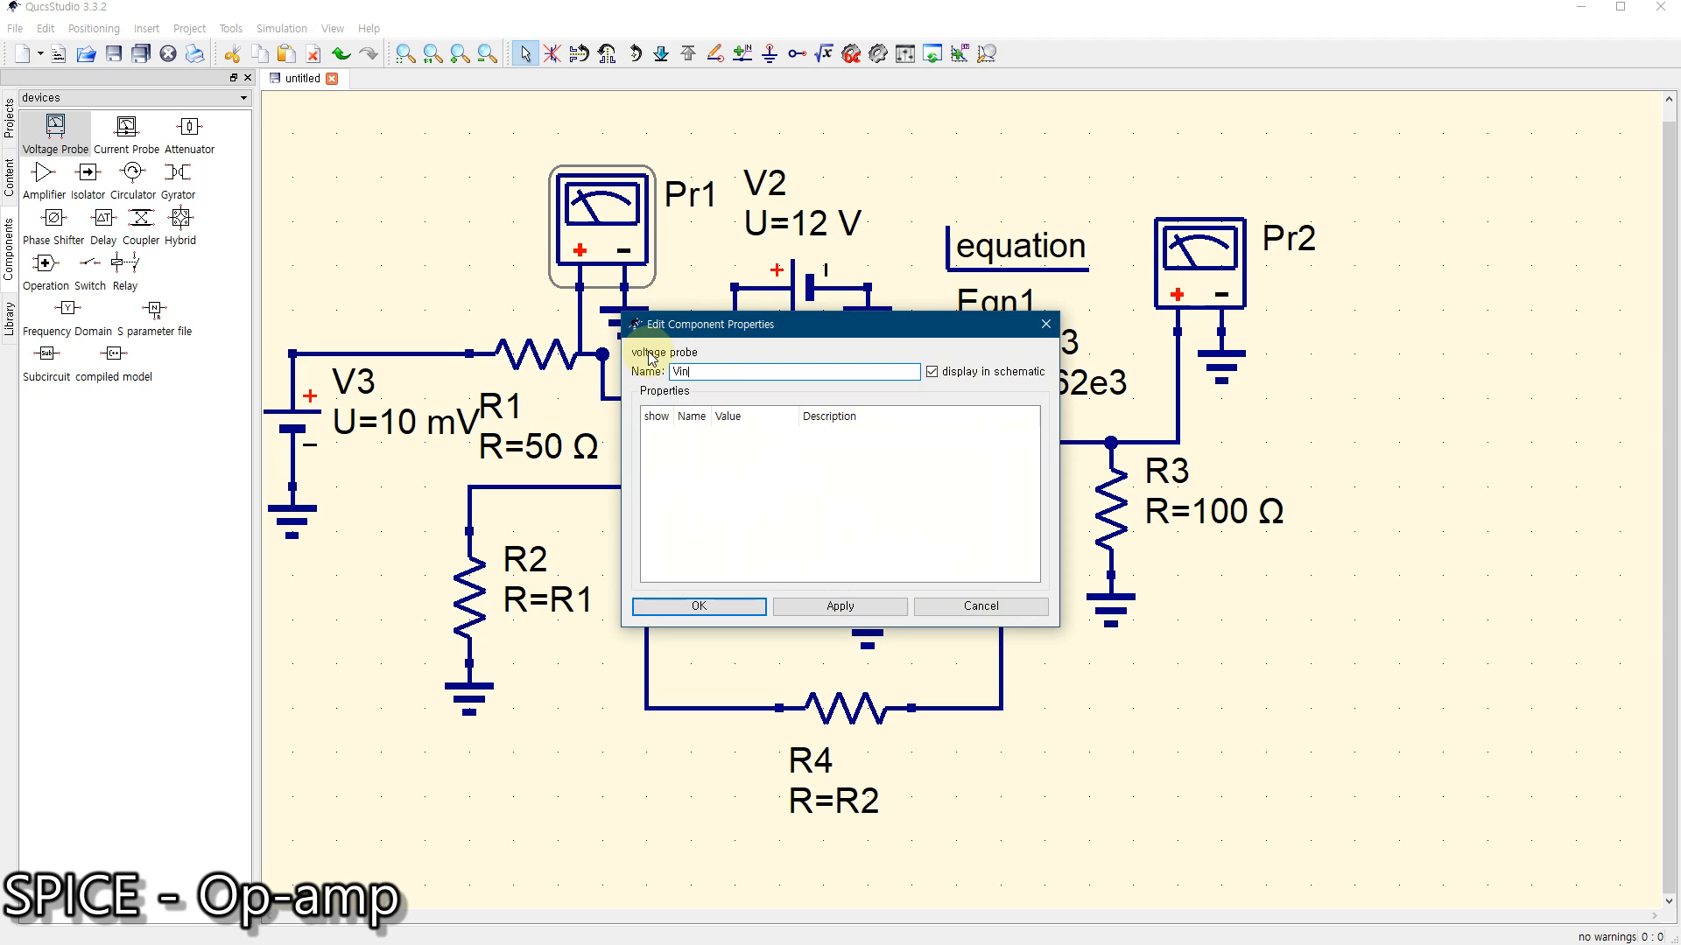
pyautogui.write('Vin')
pyautogui.click(700, 606)
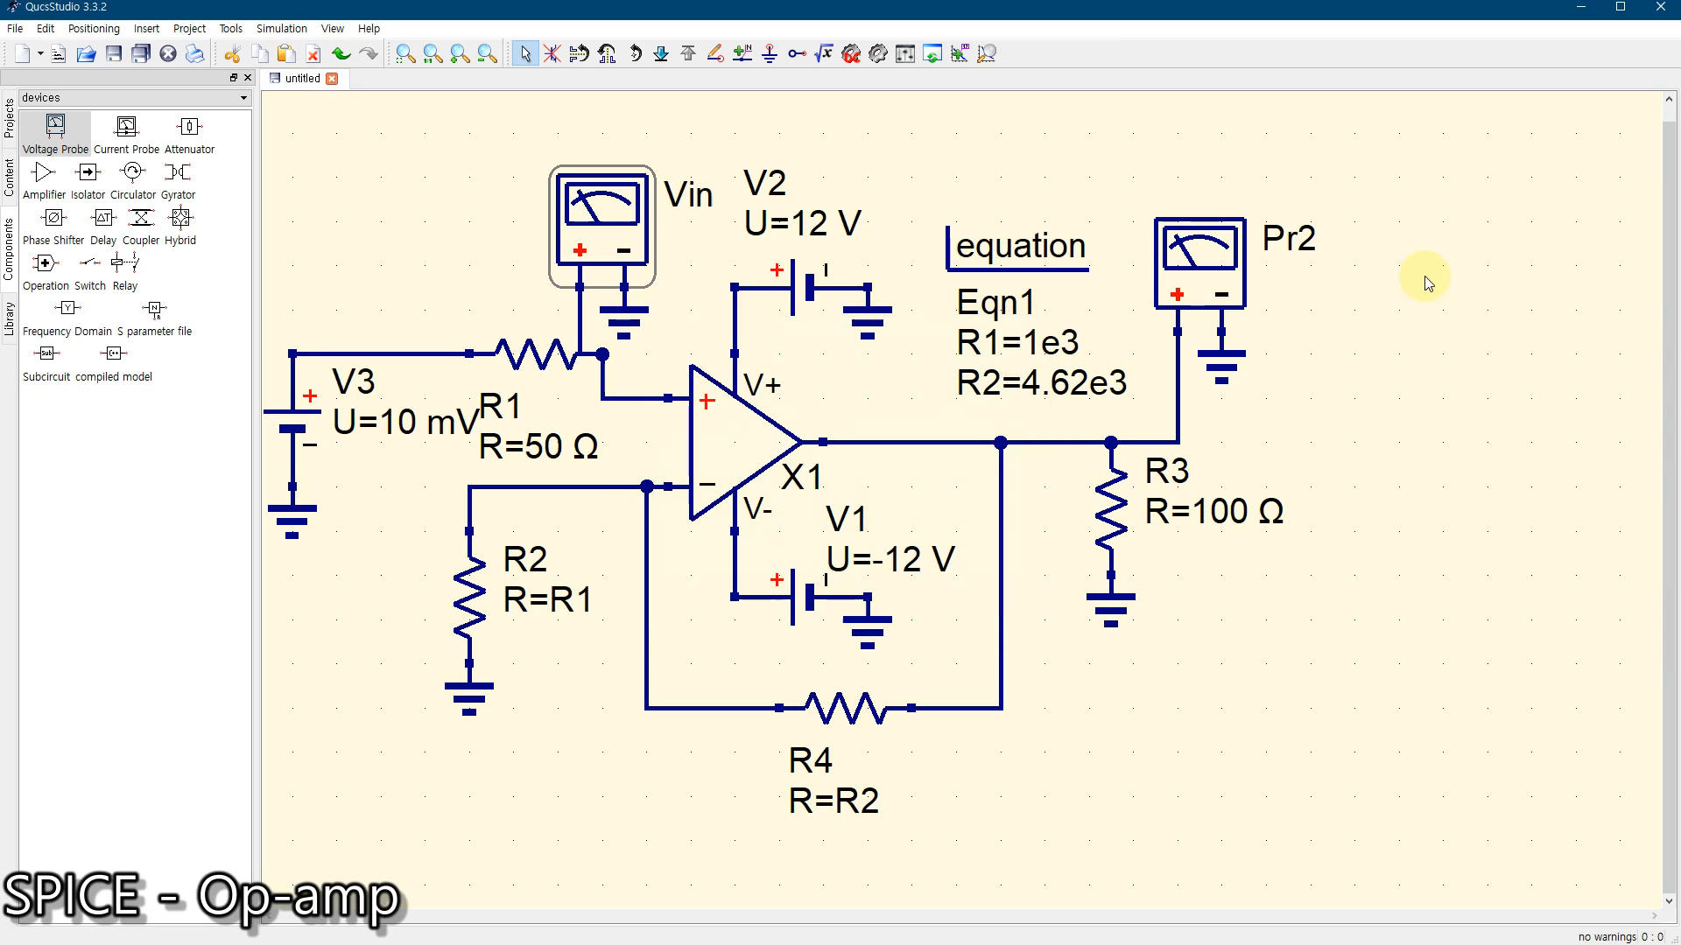
# Rename the voltage probe at the op-amp's output to Vout
pyautogui.doubleClick(1223, 282)
pyautogui.moveTo(706, 371); pyautogui.dragTo(607, 359)
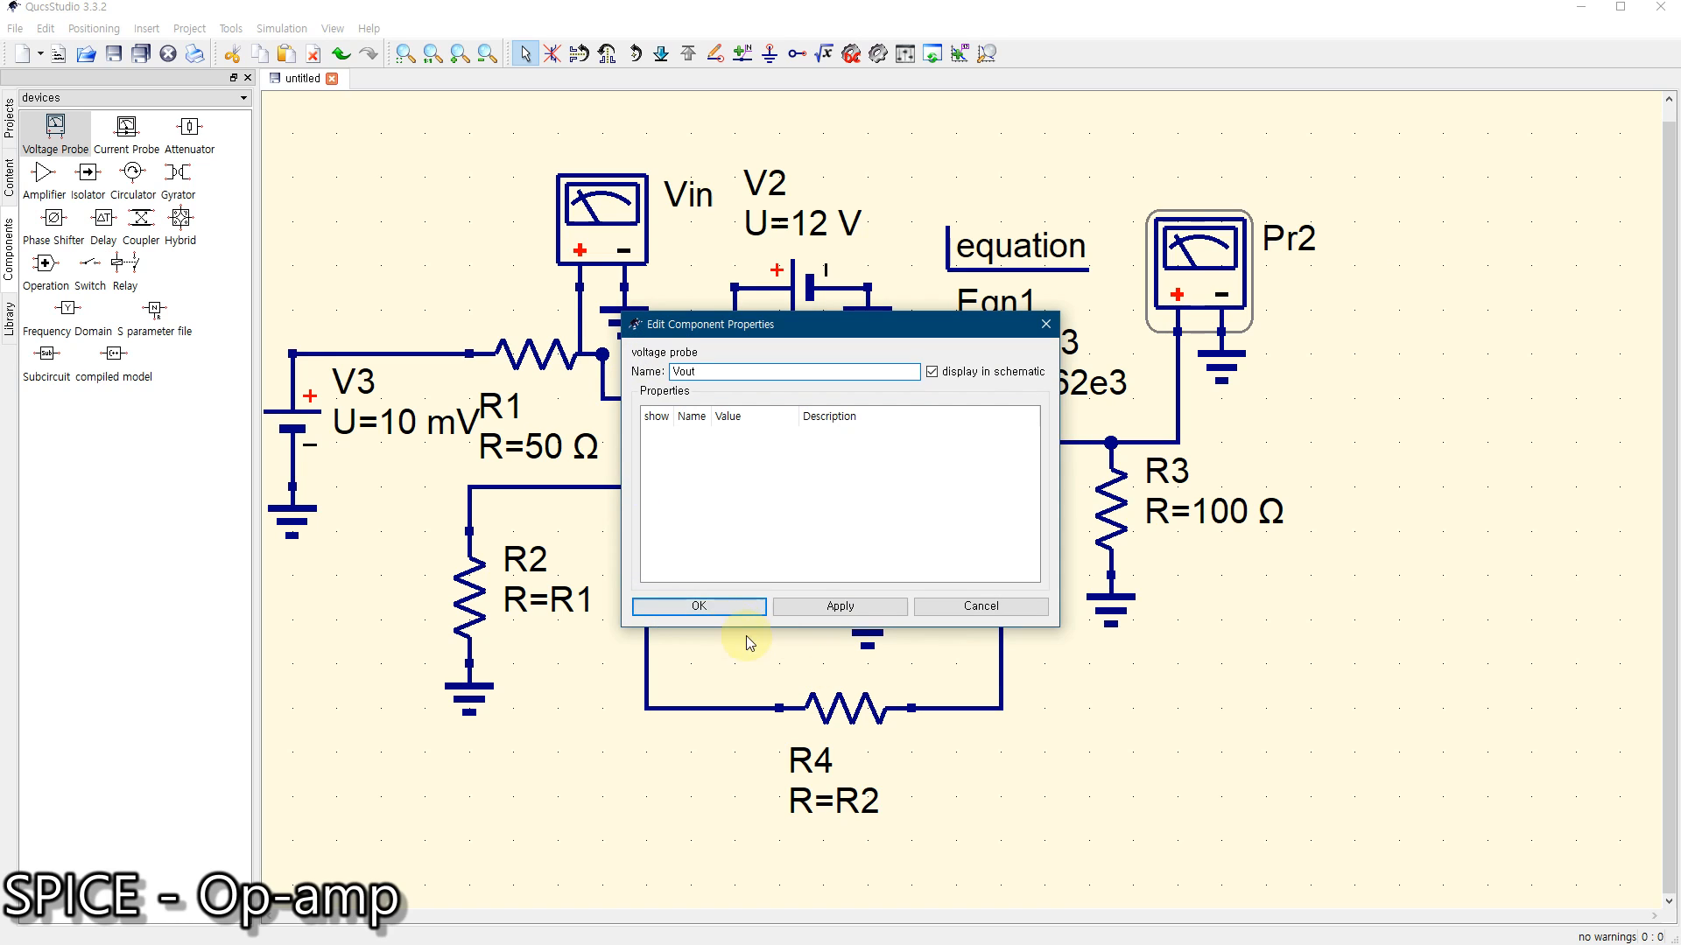
pyautogui.click(706, 606)
pyautogui.click(1342, 682)
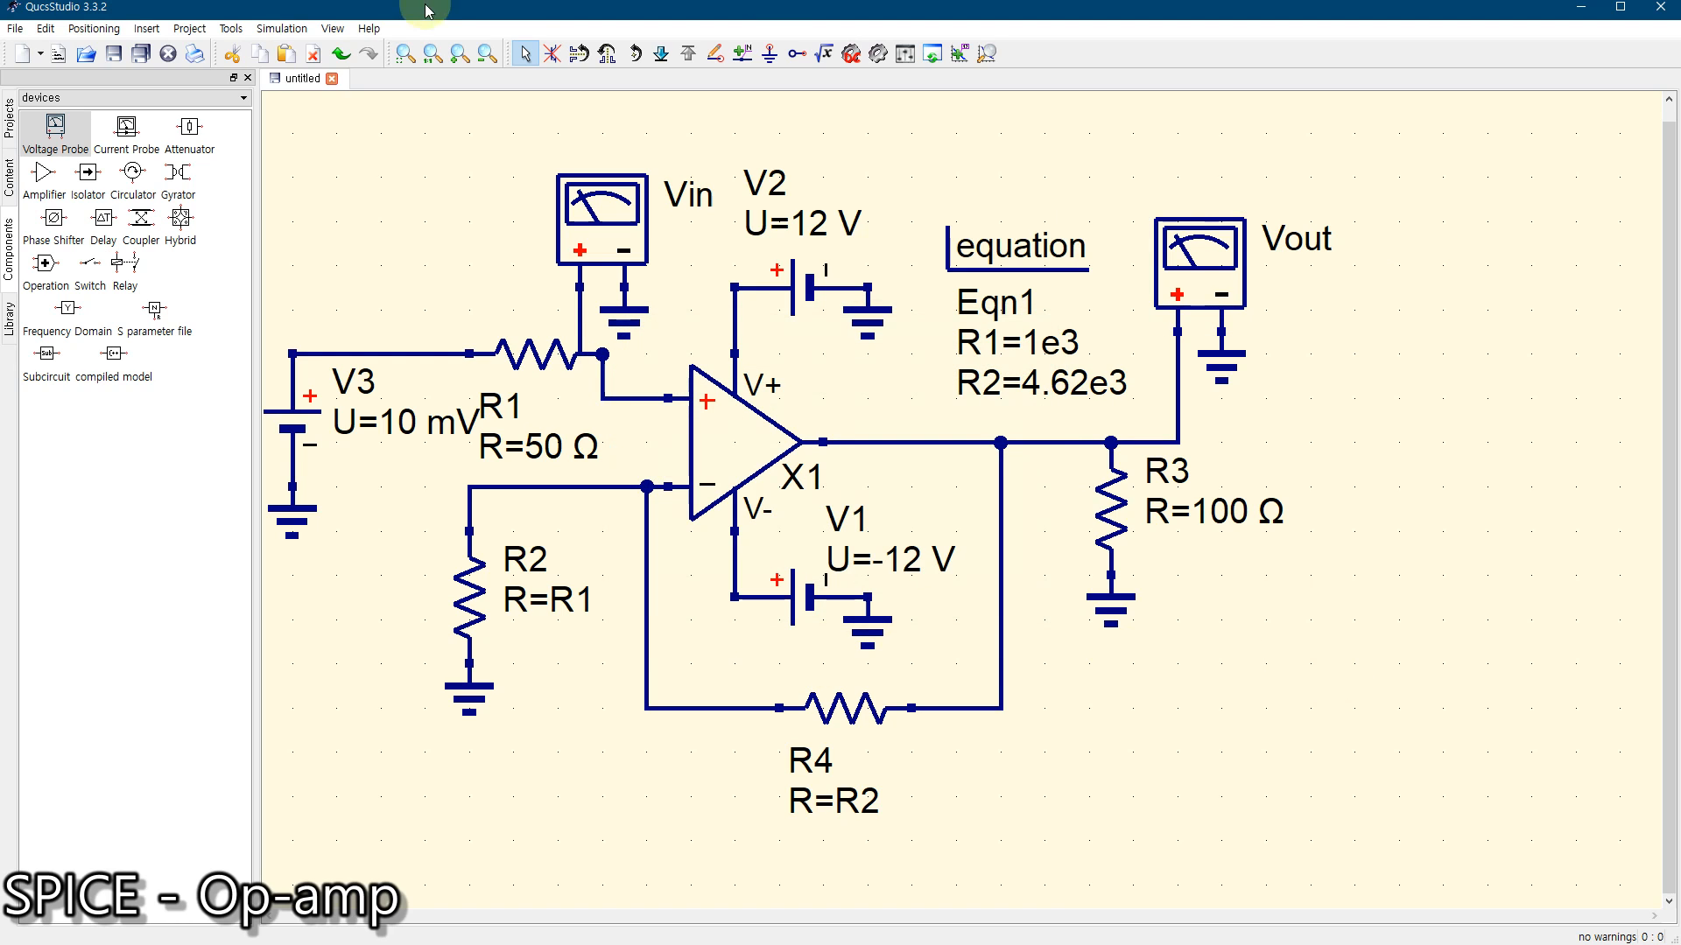
# Place a dc simulation block above source V3 and a parameter sweep block beside load resistor R3
pyautogui.click(406, 56)
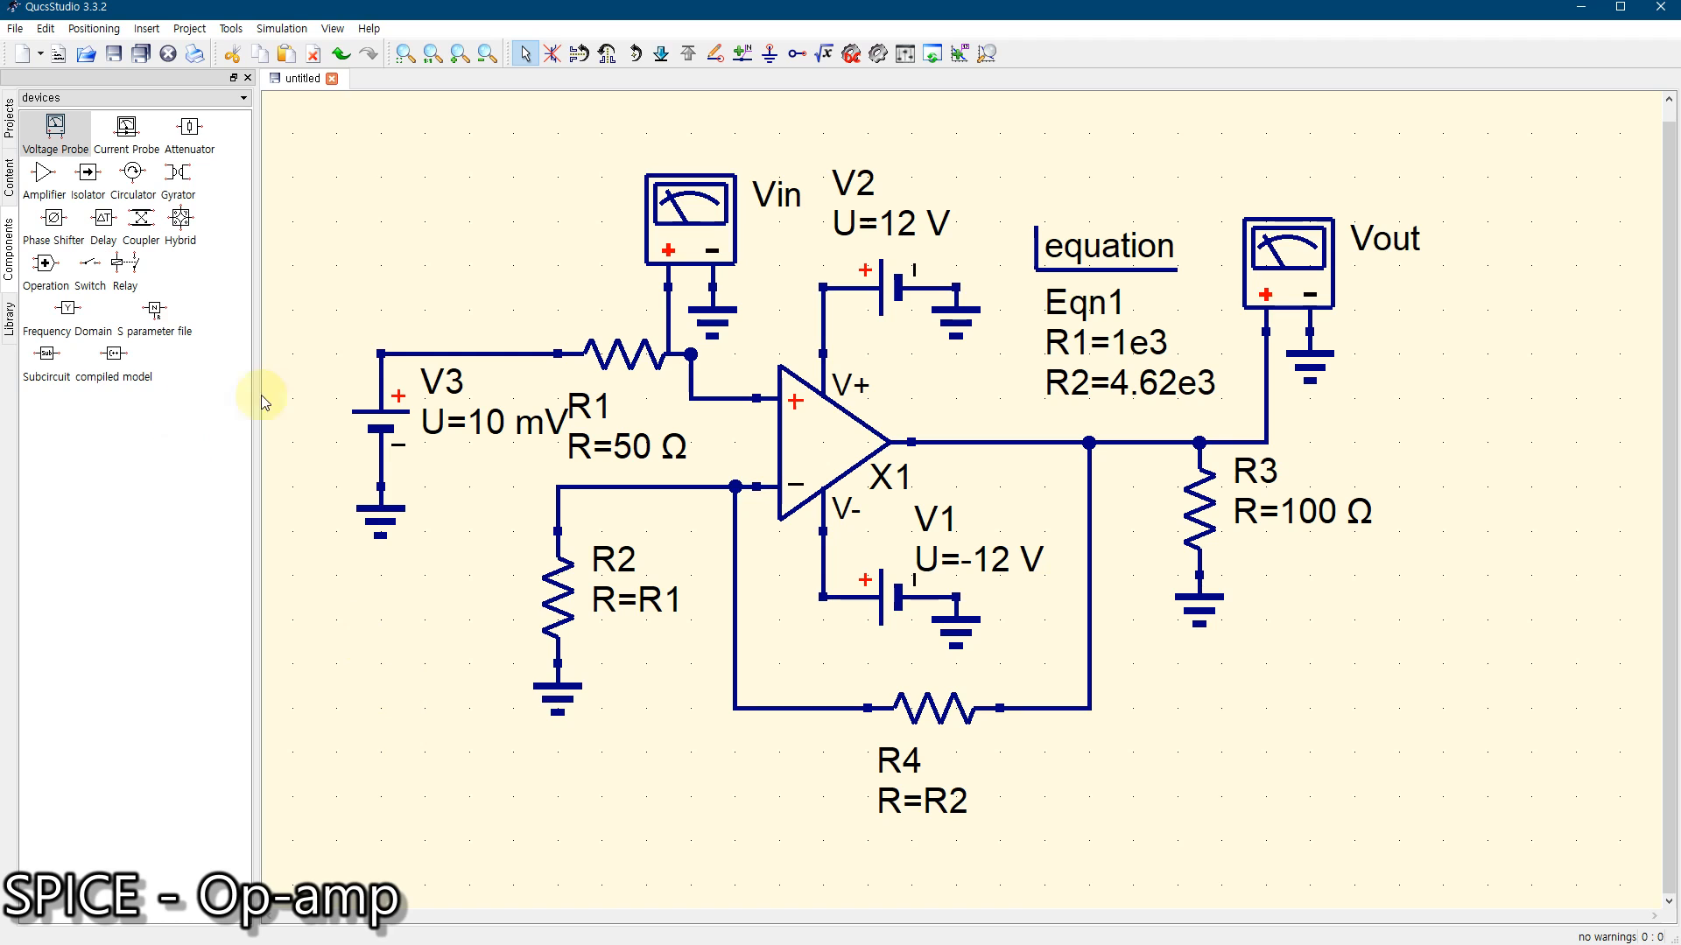
pyautogui.click(39, 98)
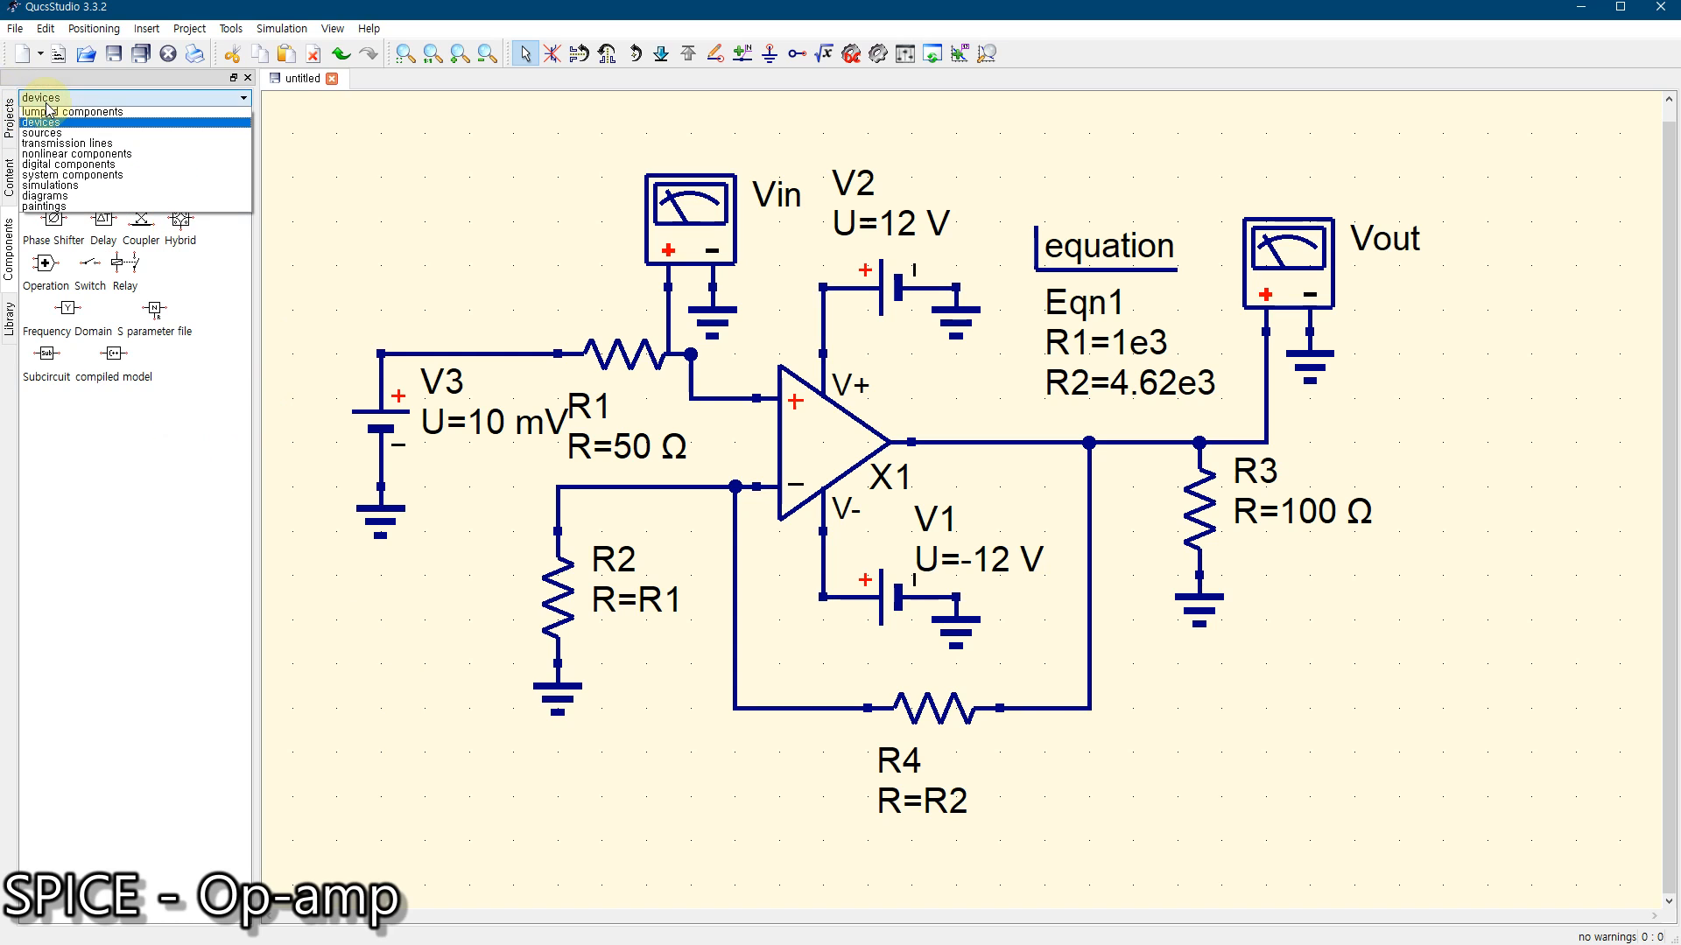
pyautogui.click(42, 186)
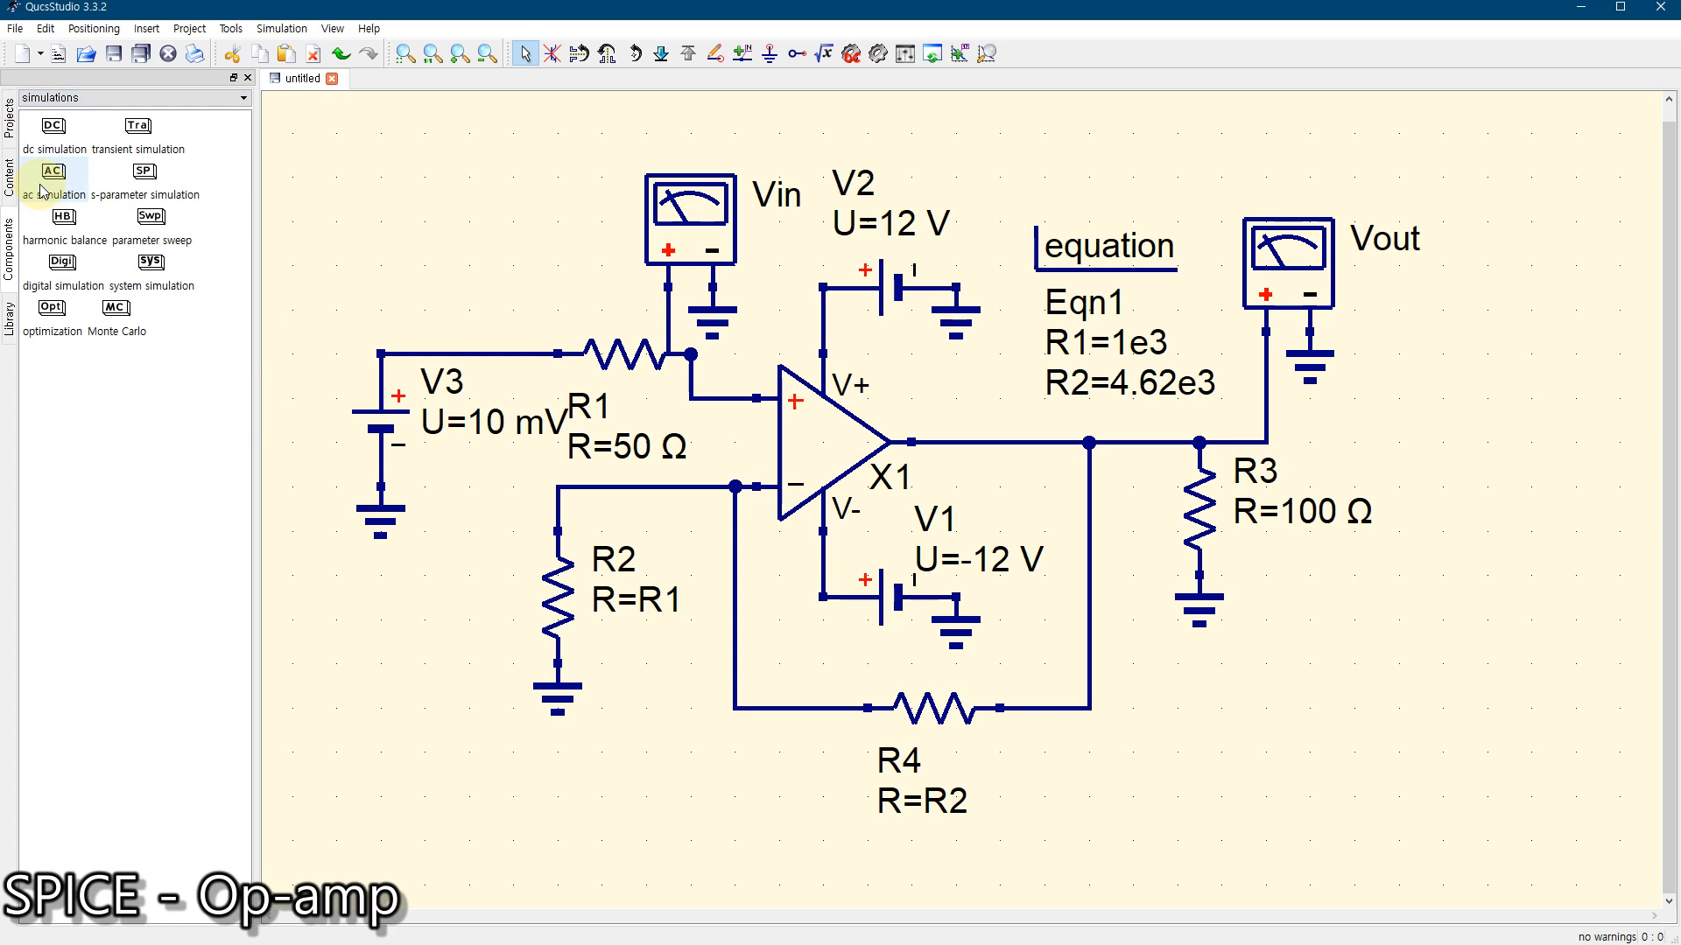
pyautogui.click(54, 132)
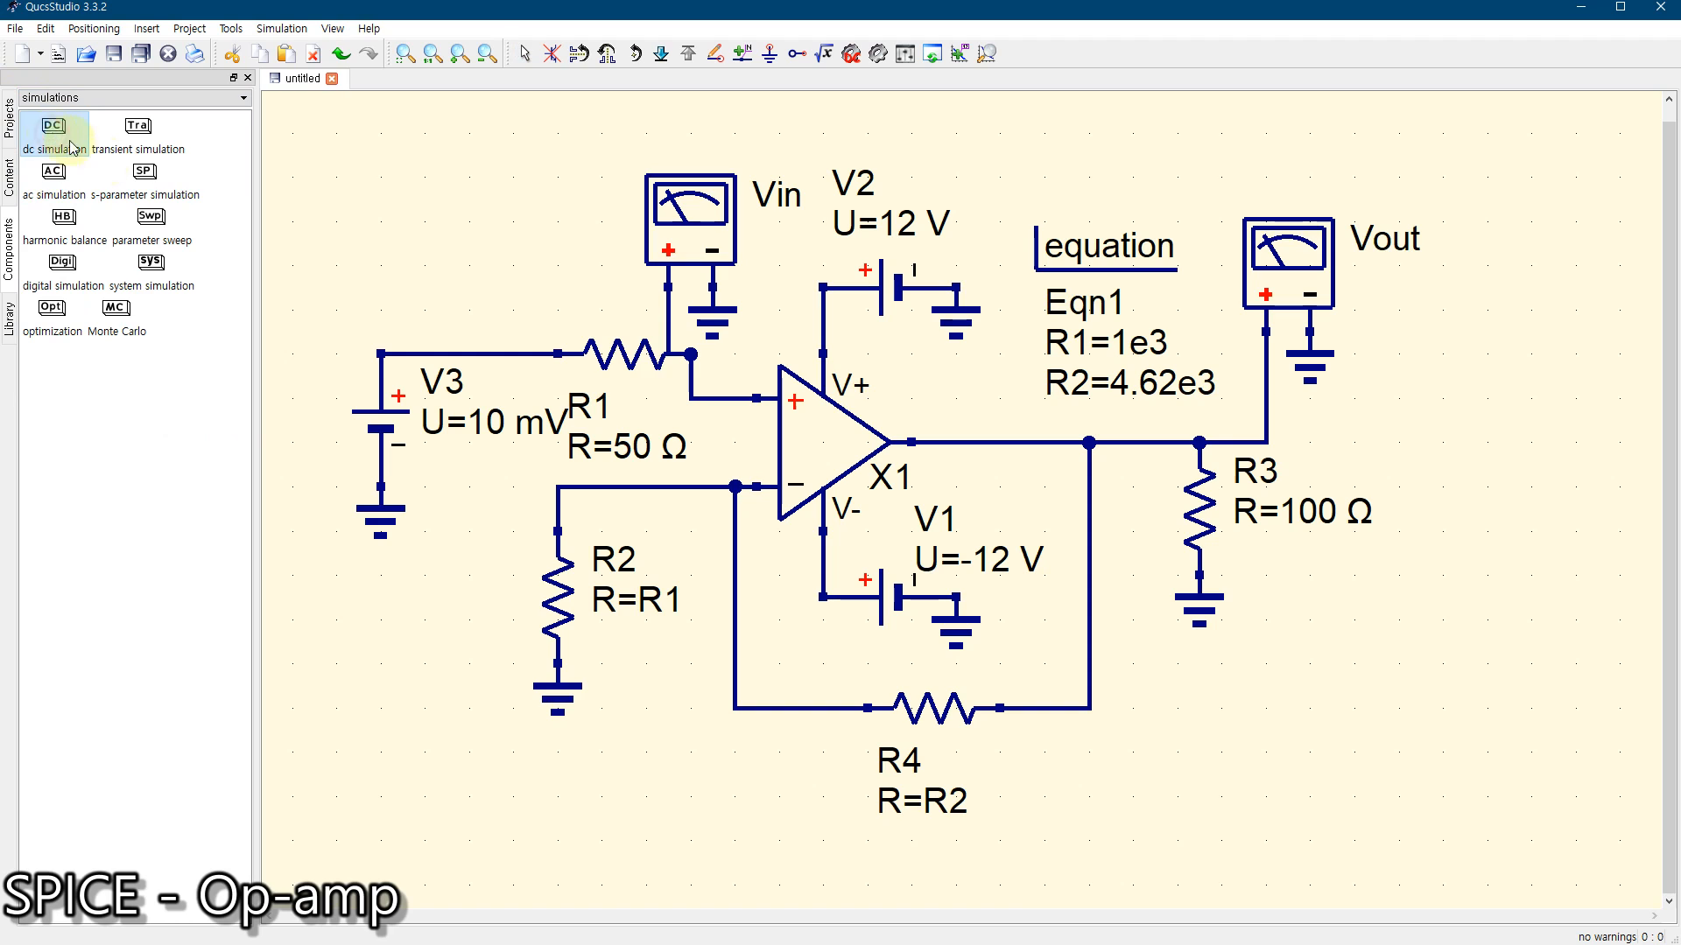
pyautogui.click(325, 117)
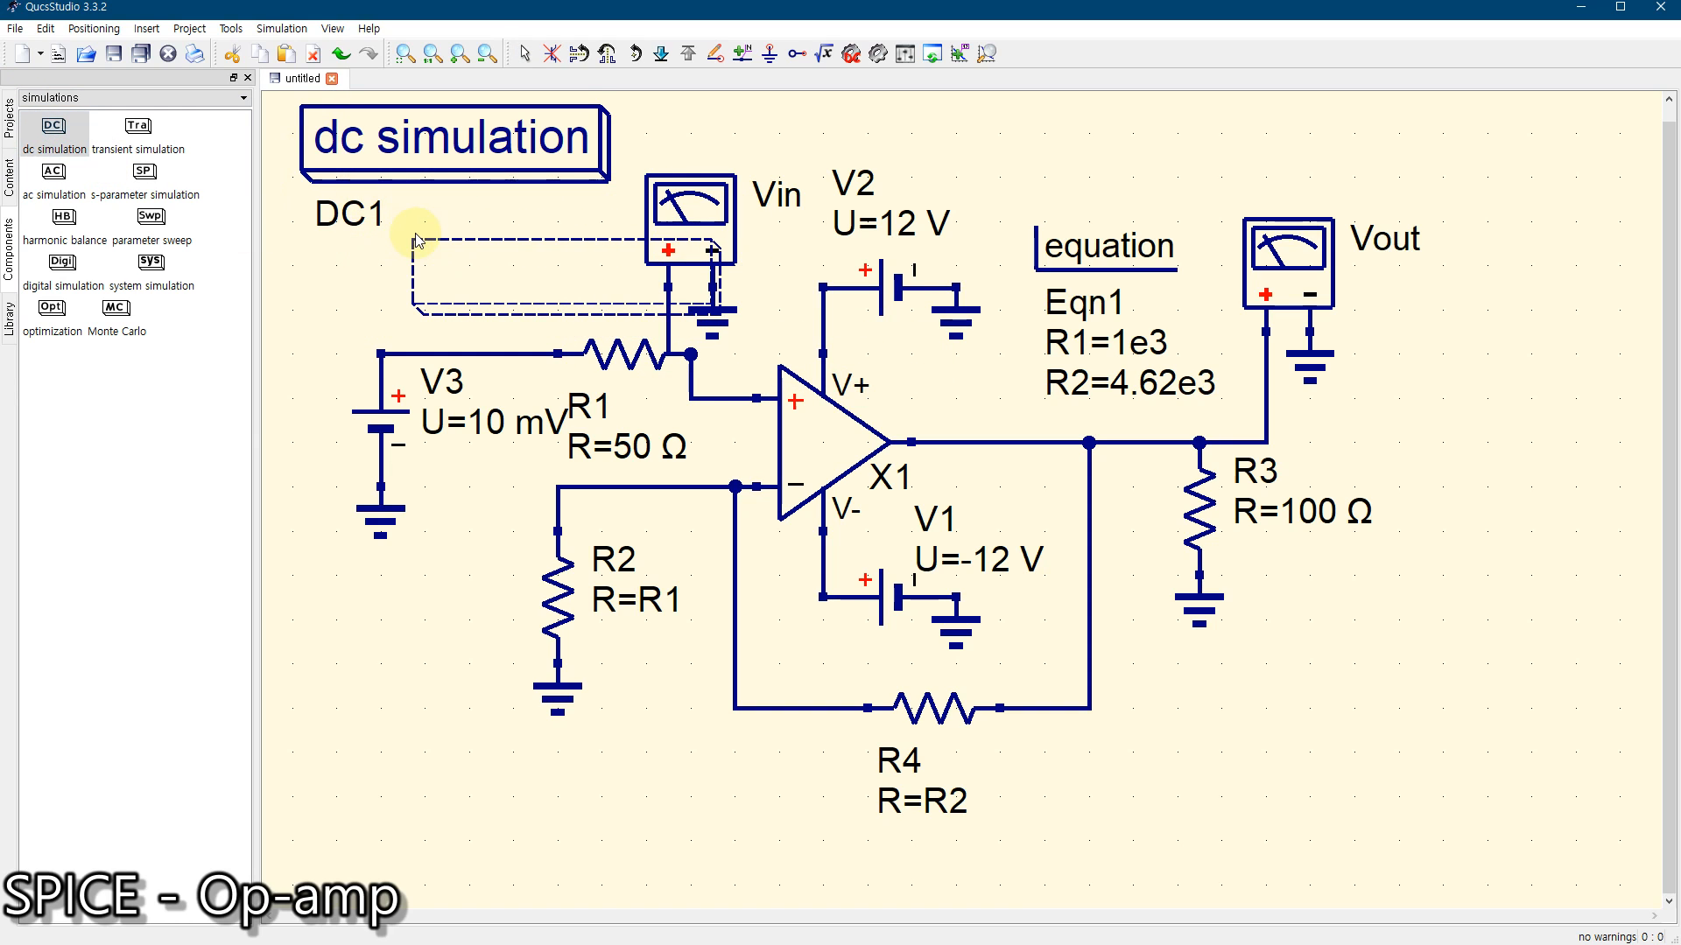
pyautogui.press('Escape')
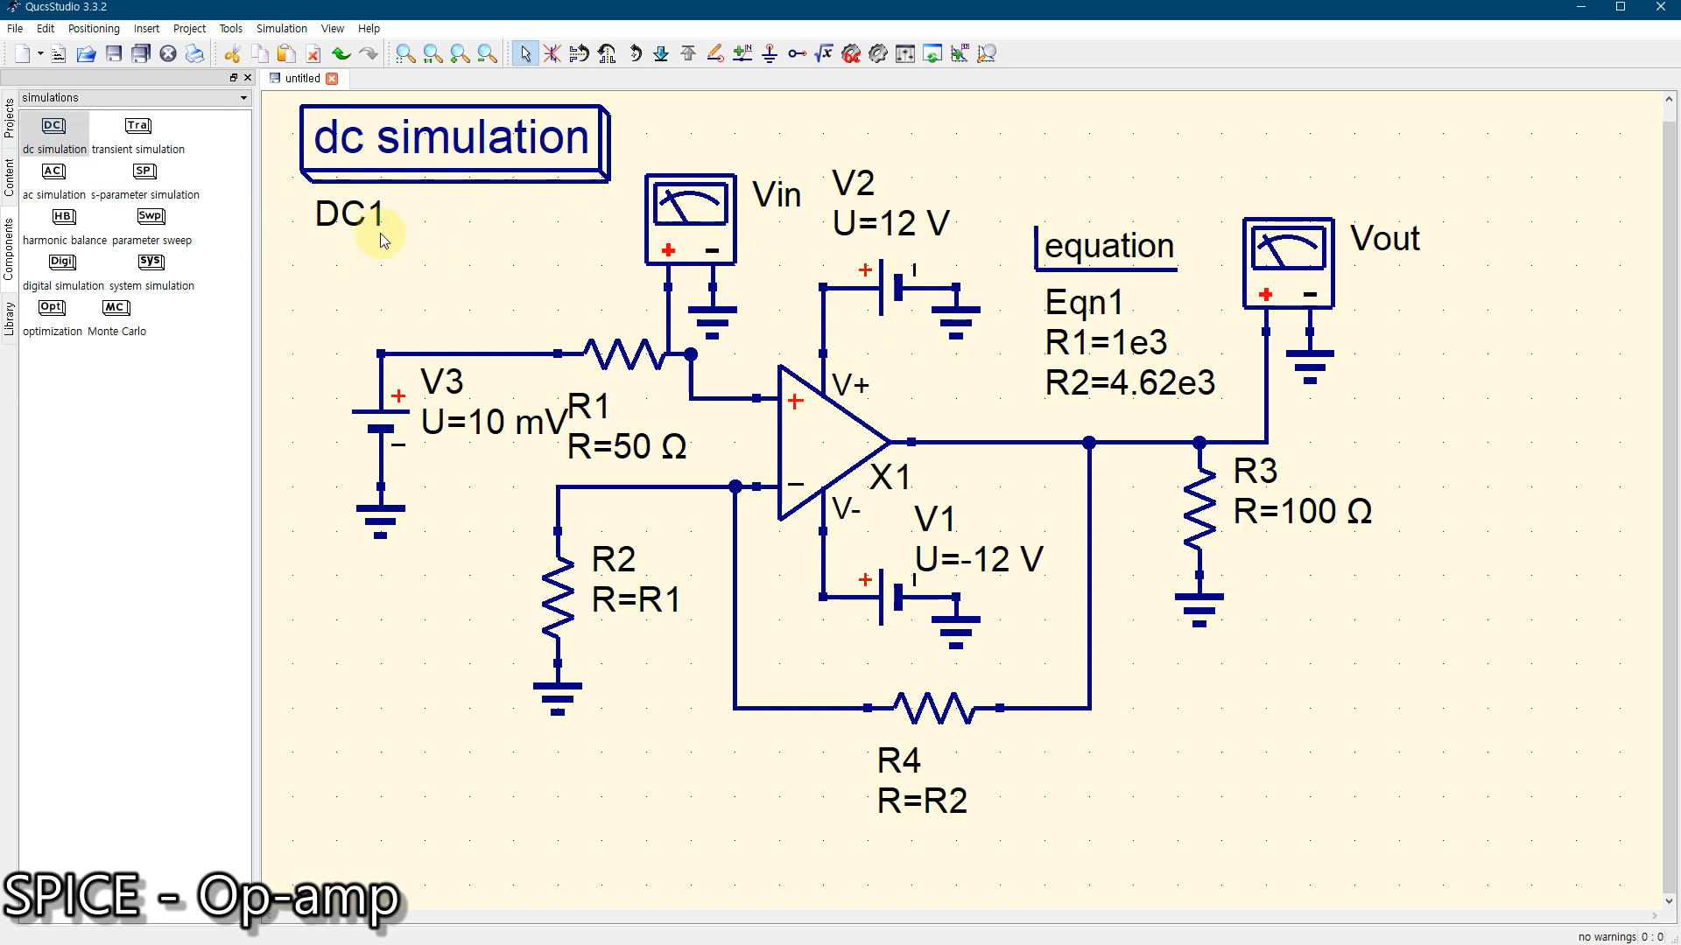
pyautogui.click(146, 231)
pyautogui.click(1422, 362)
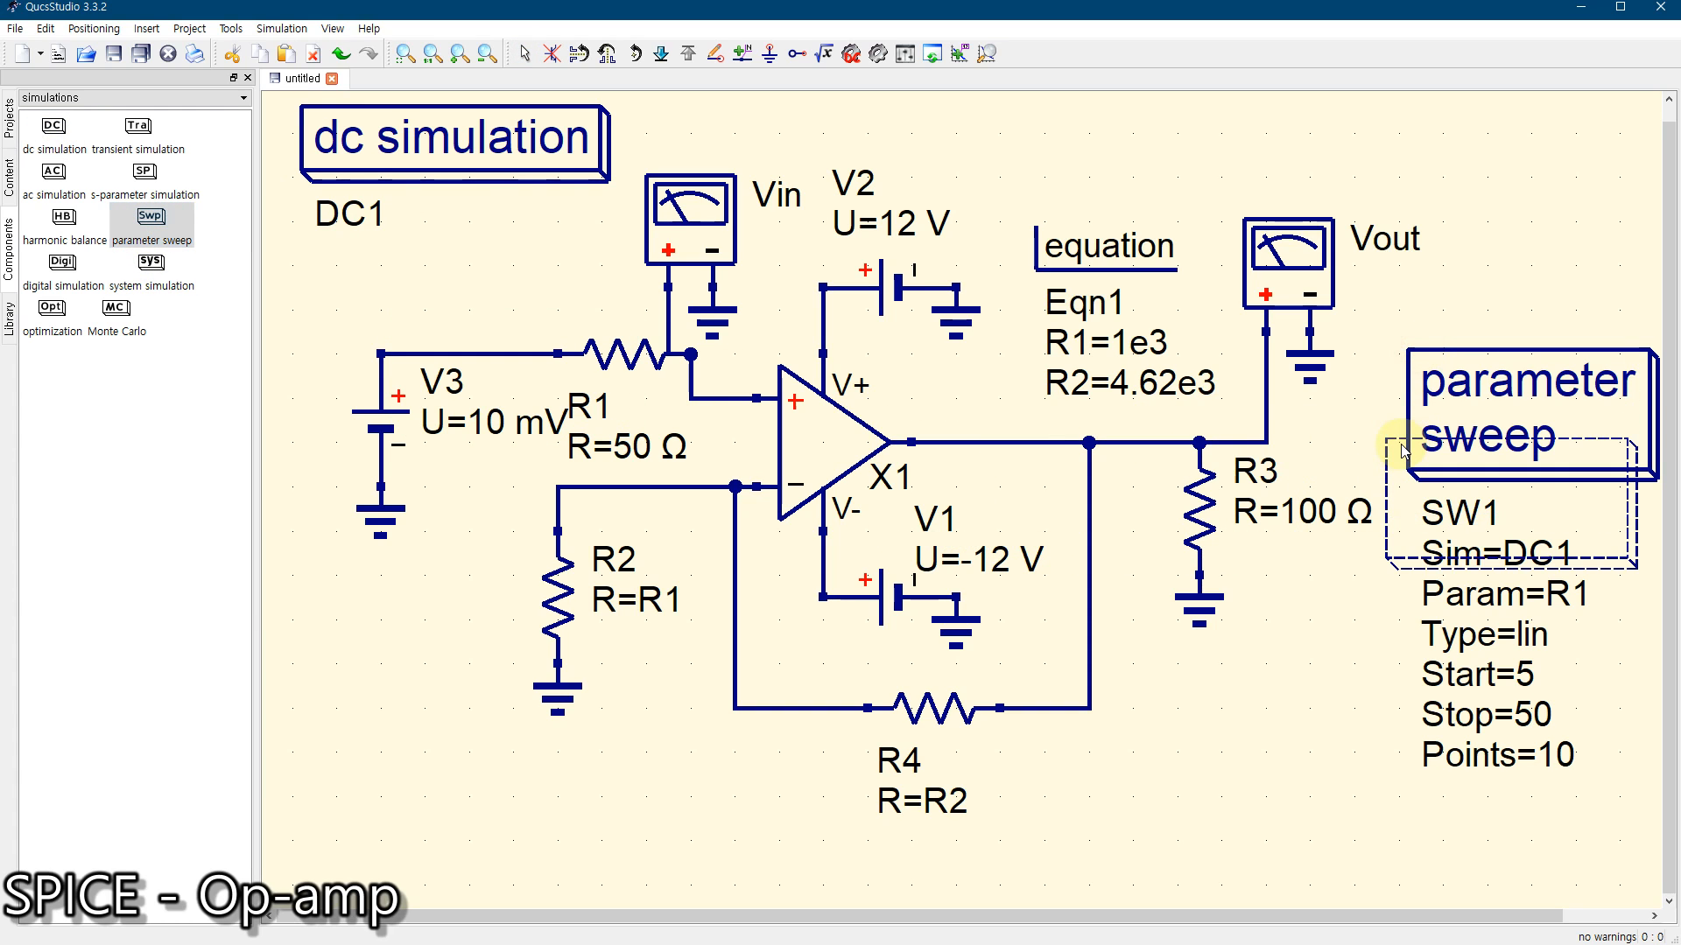
# Move the parameter sweep block slightly up and set its sweep parameter to R2
pyautogui.press('Escape')
pyautogui.moveTo(1471, 398); pyautogui.dragTo(1473, 357)
pyautogui.doubleClick(1473, 358)
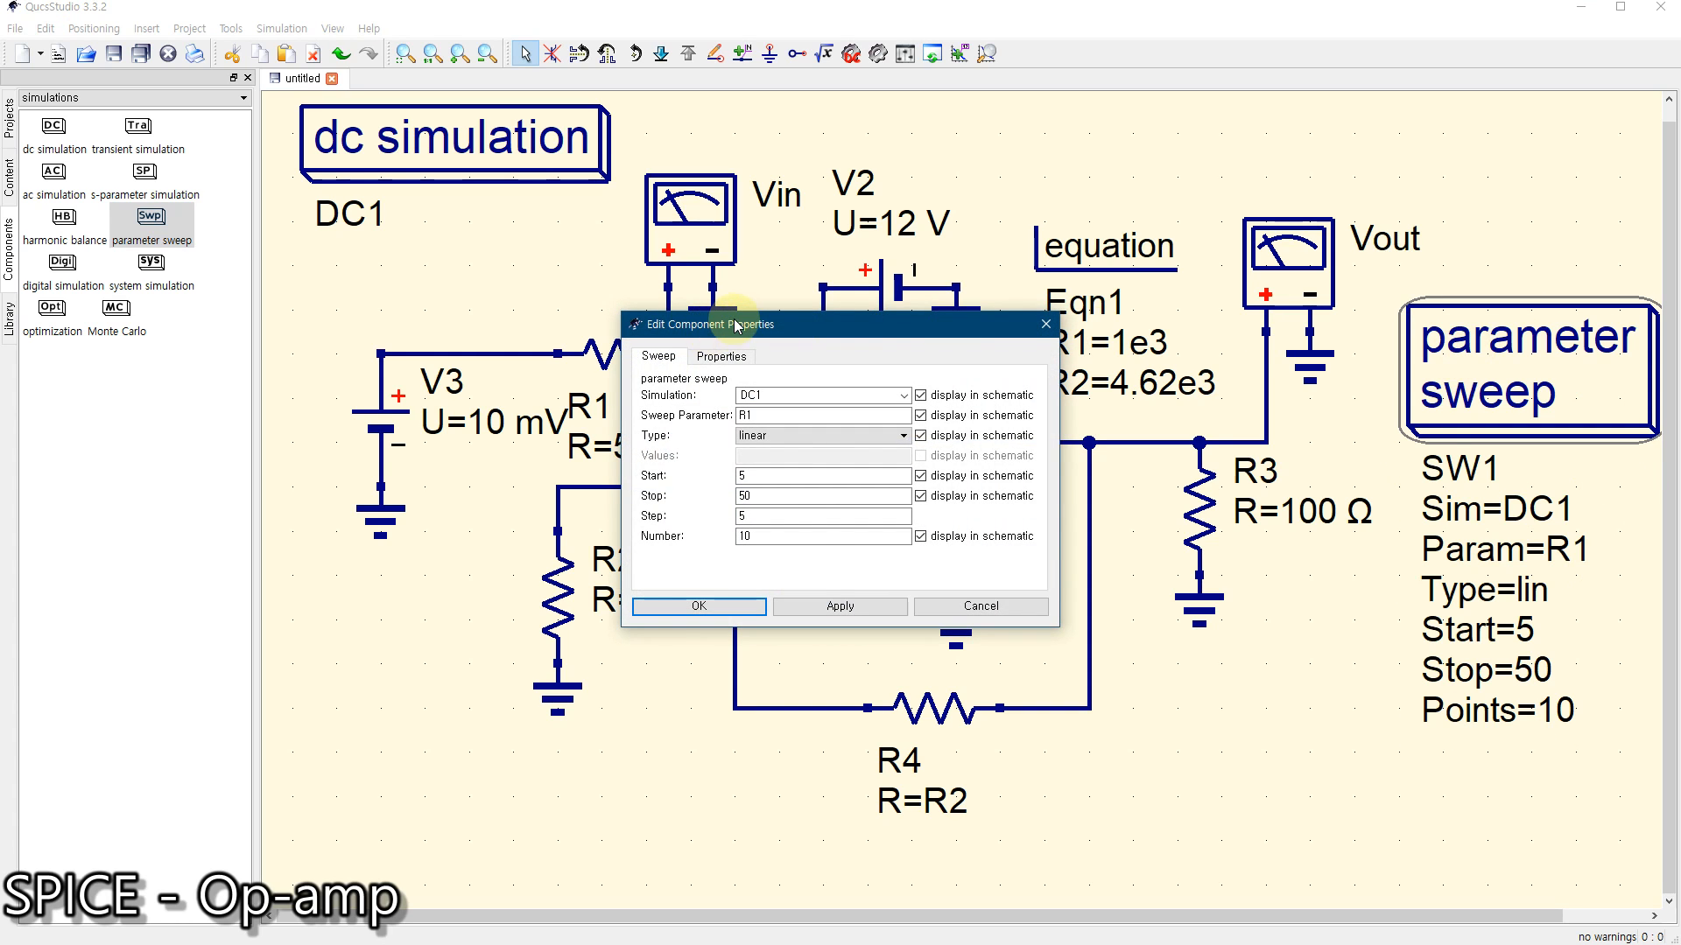
pyautogui.moveTo(734, 331); pyautogui.dragTo(942, 316)
pyautogui.click(963, 404)
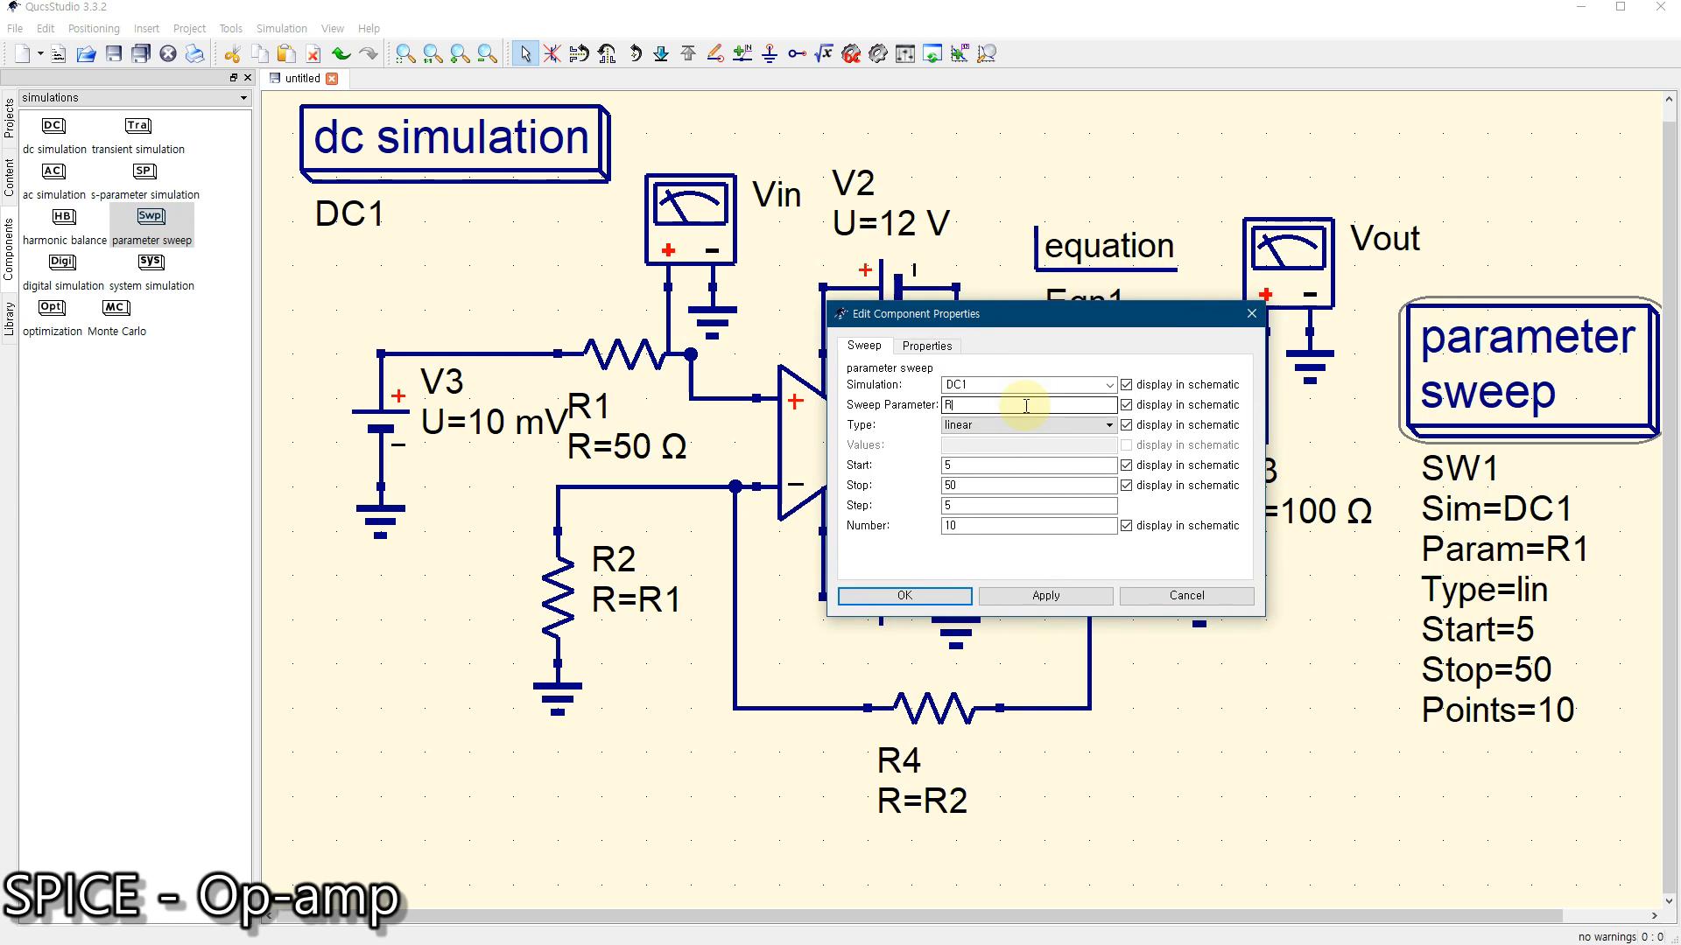
pyautogui.moveTo(1016, 316); pyautogui.dragTo(1274, 483)
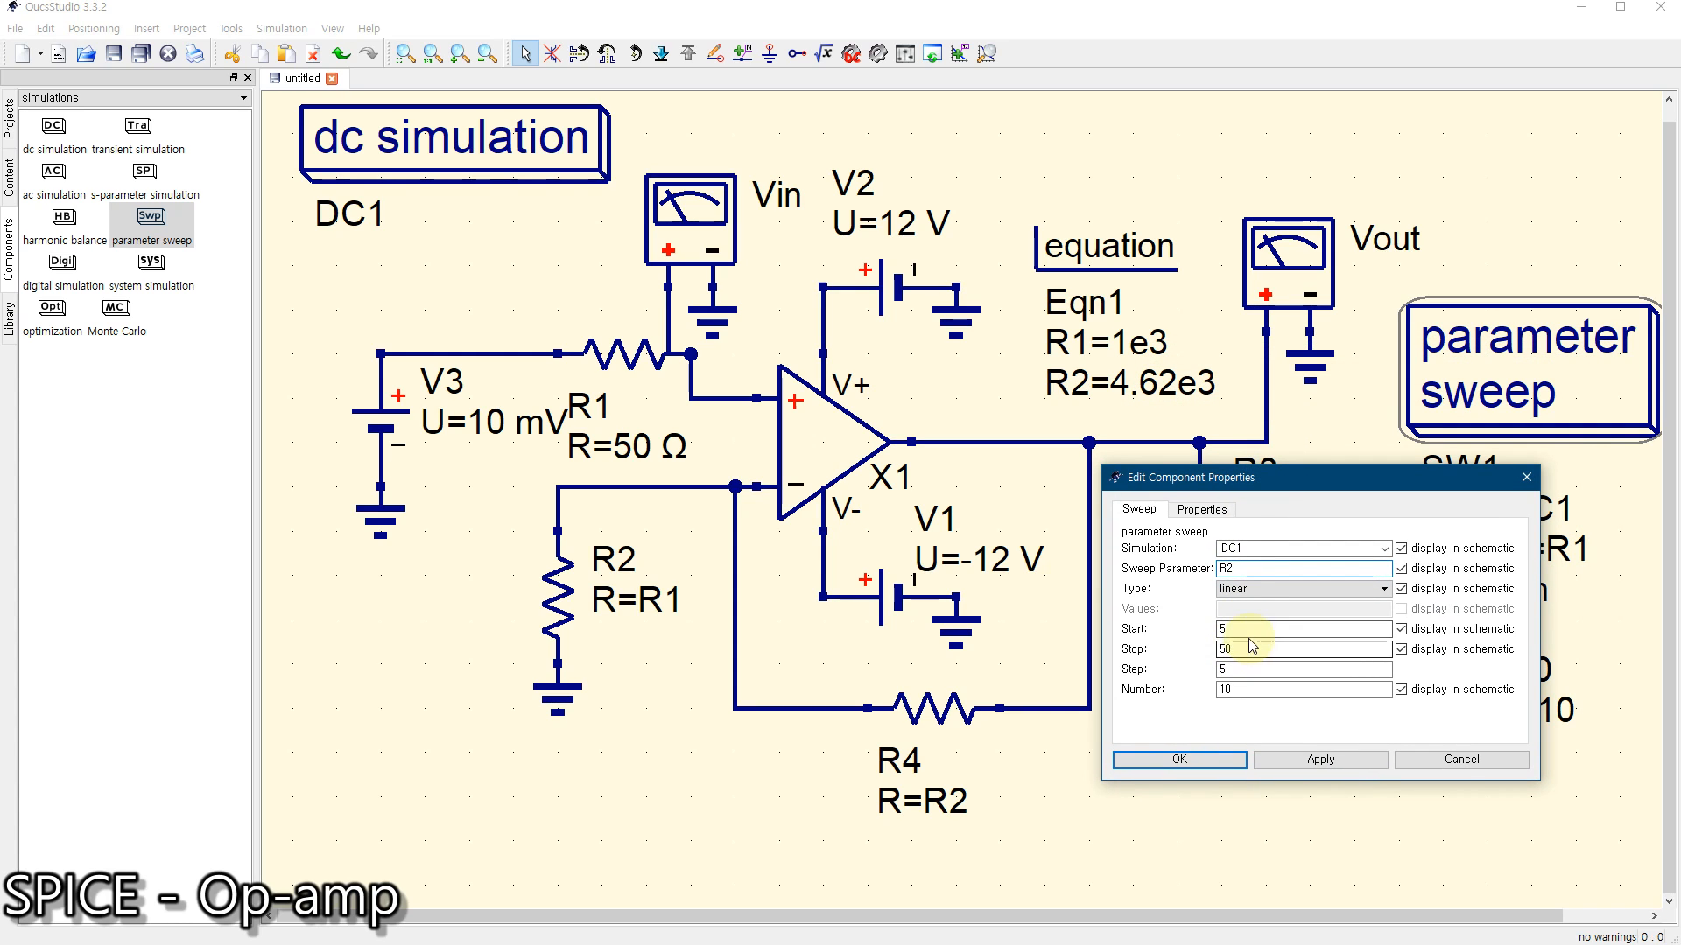
# Set the linear R2 sweep to start at 4e3, stop at 5e3 and use 201 points
pyautogui.click(1258, 628)
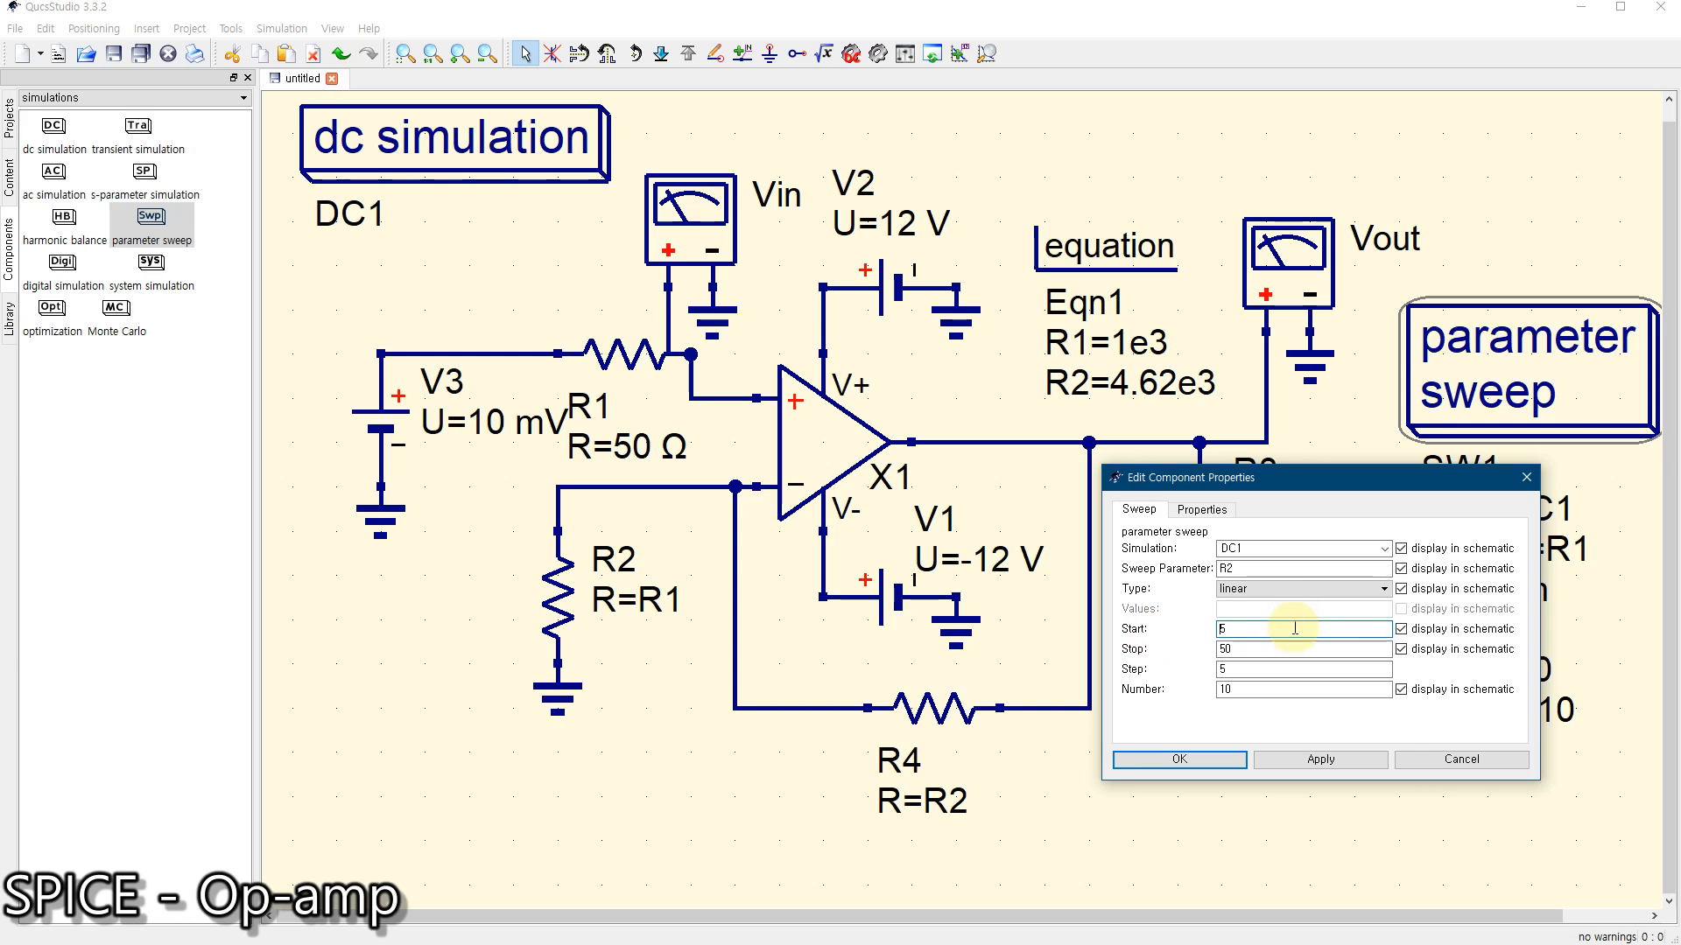
pyautogui.moveTo(1263, 628); pyautogui.dragTo(1201, 632)
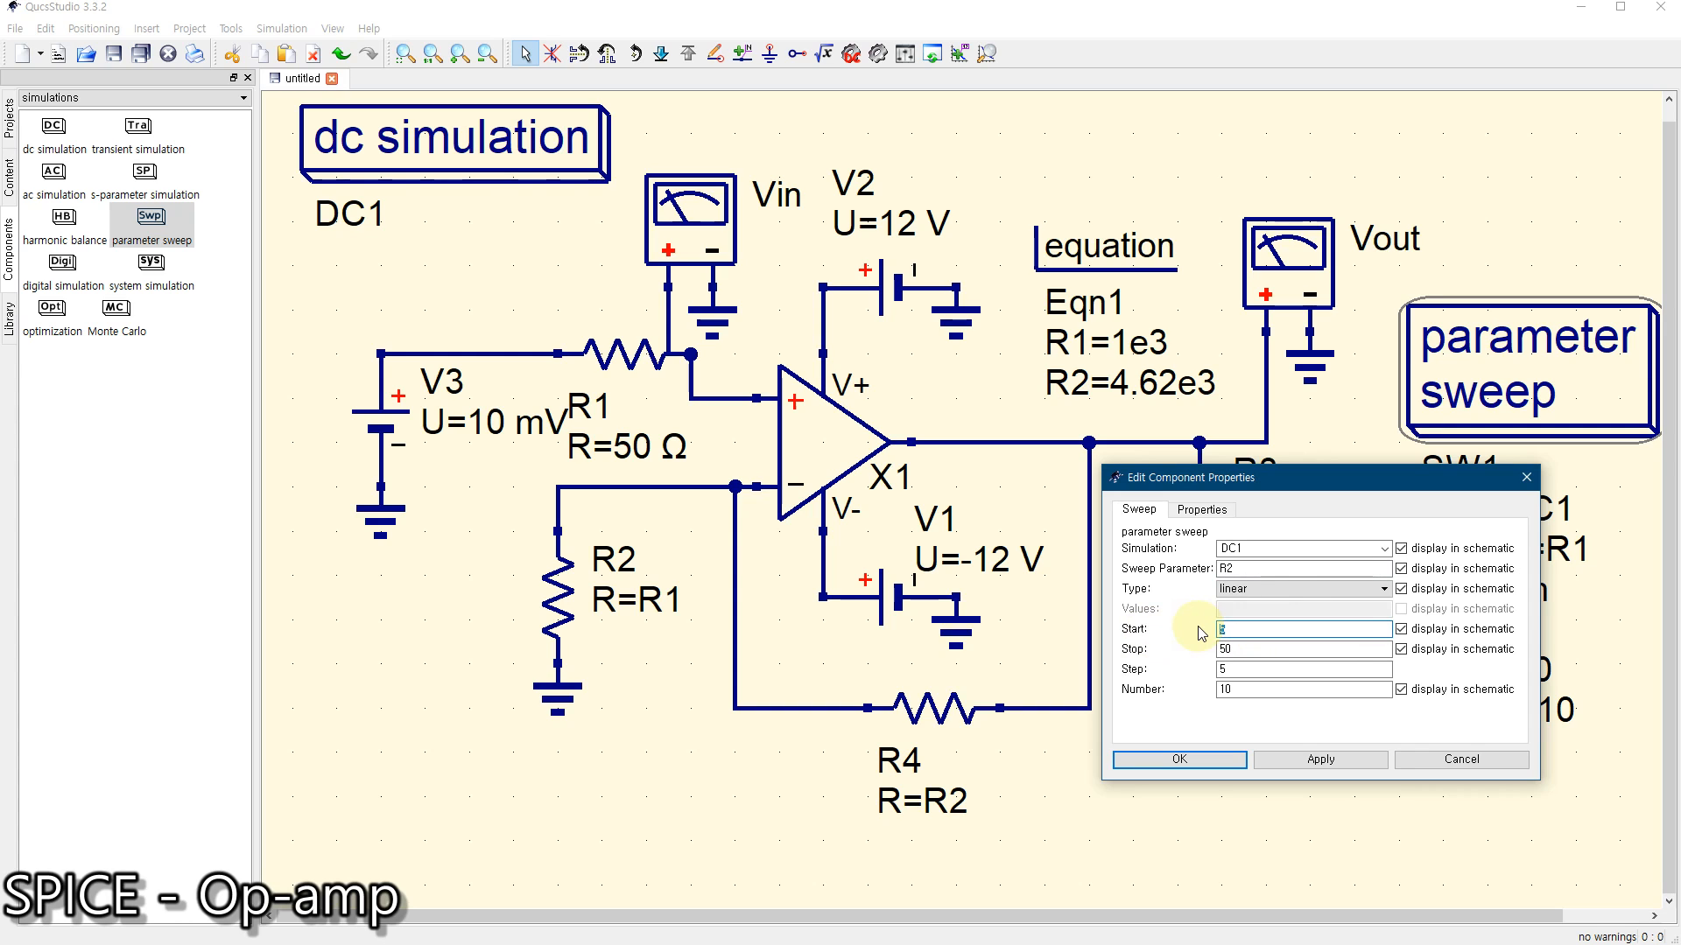
pyautogui.write('4e3')
pyautogui.moveTo(1238, 649); pyautogui.dragTo(1183, 649)
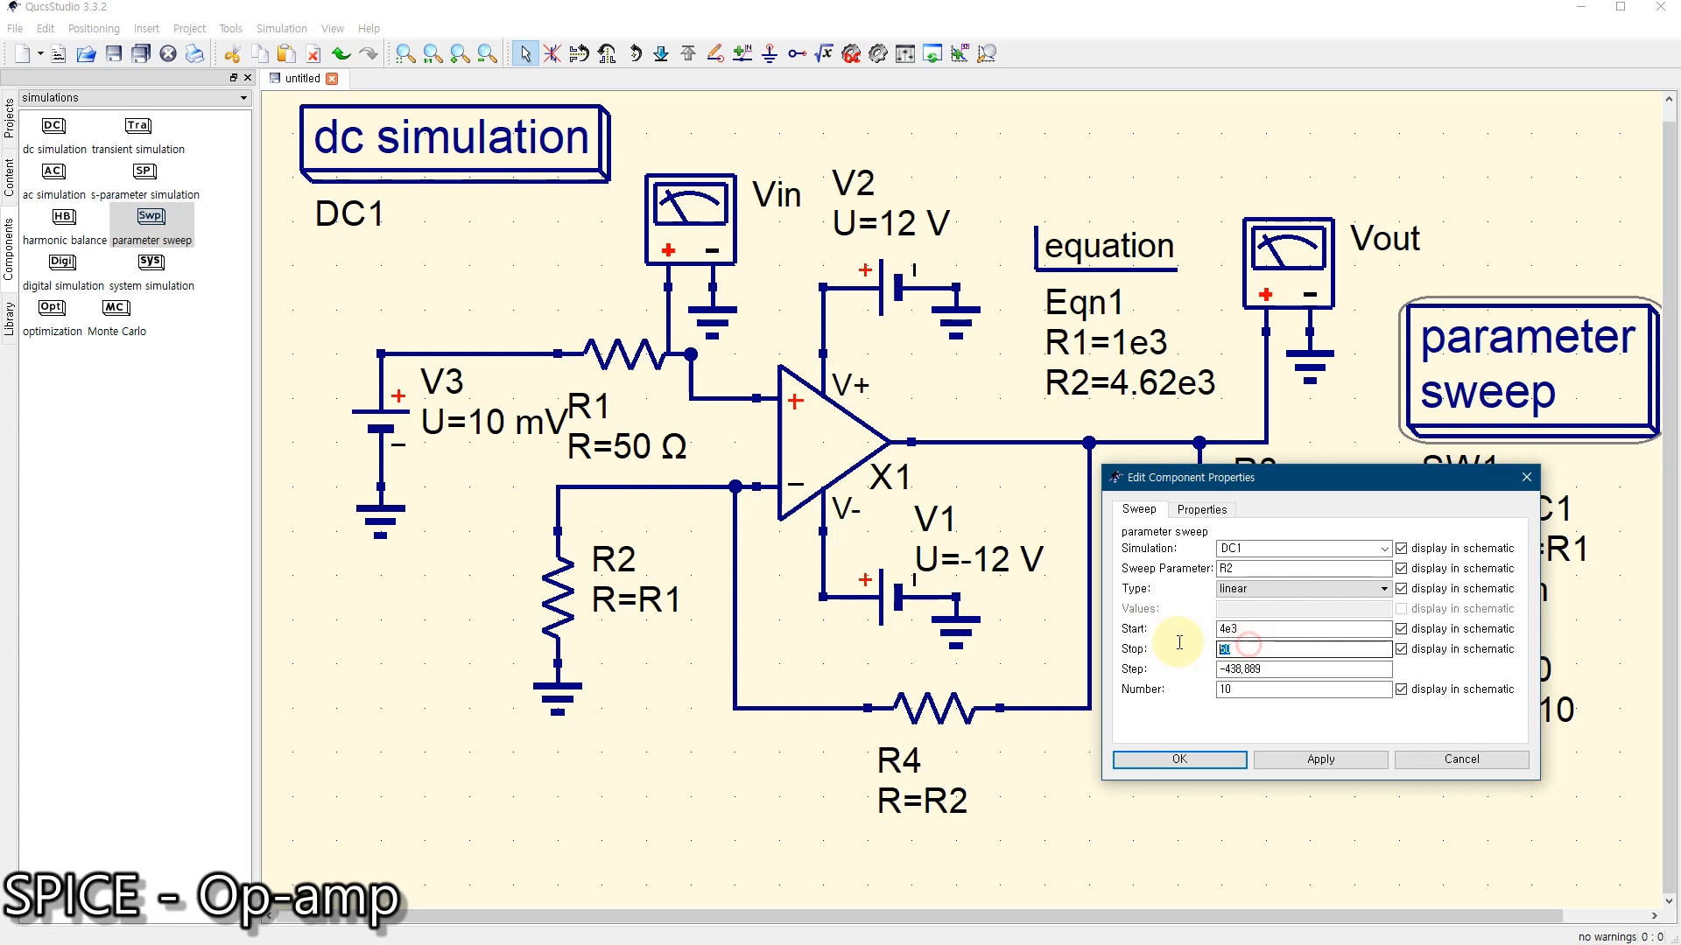
pyautogui.write('5e')
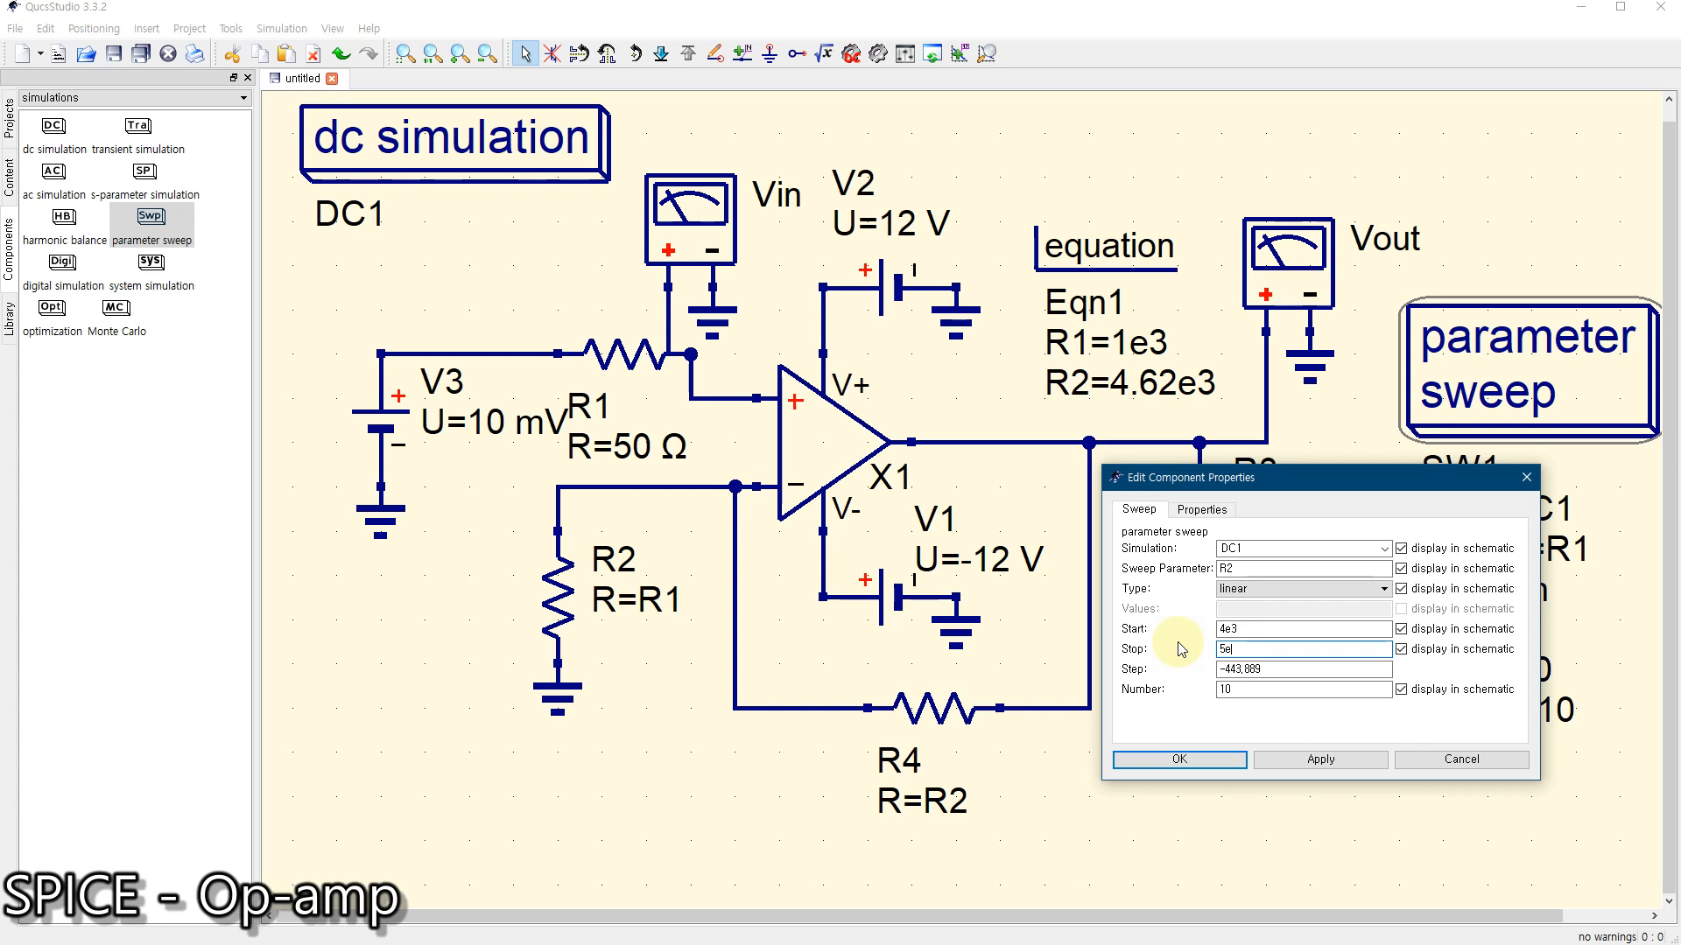
pyautogui.write('3')
pyautogui.click(1254, 691)
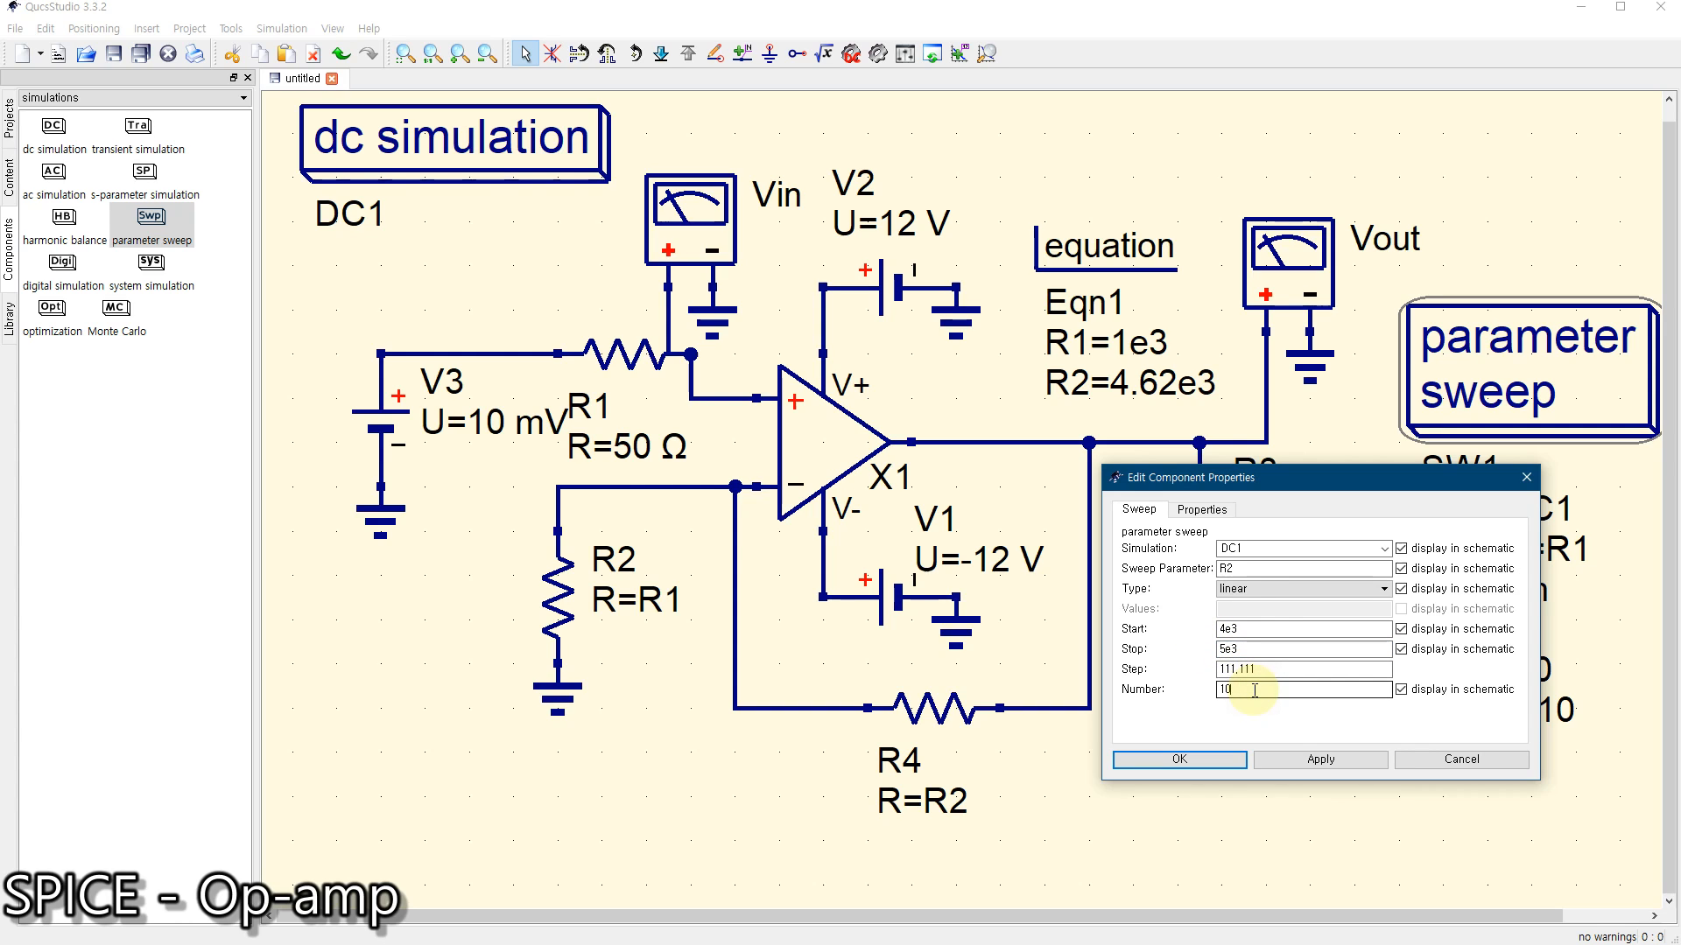
pyautogui.write('201')
pyautogui.click(1175, 760)
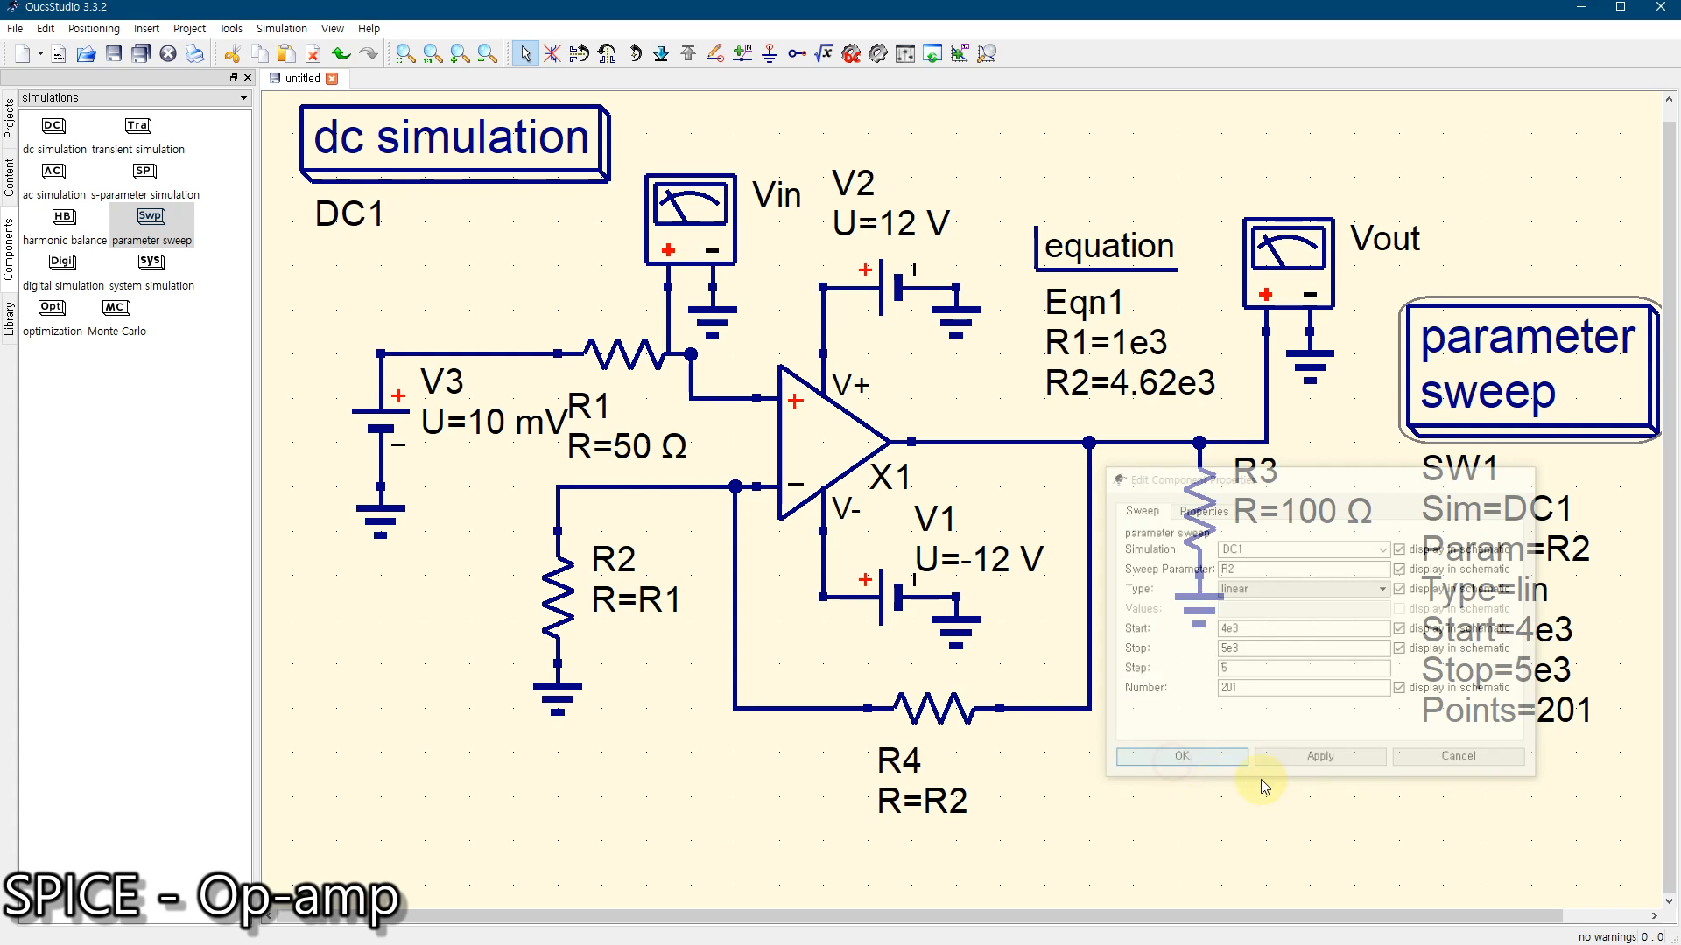
pyautogui.click(1328, 791)
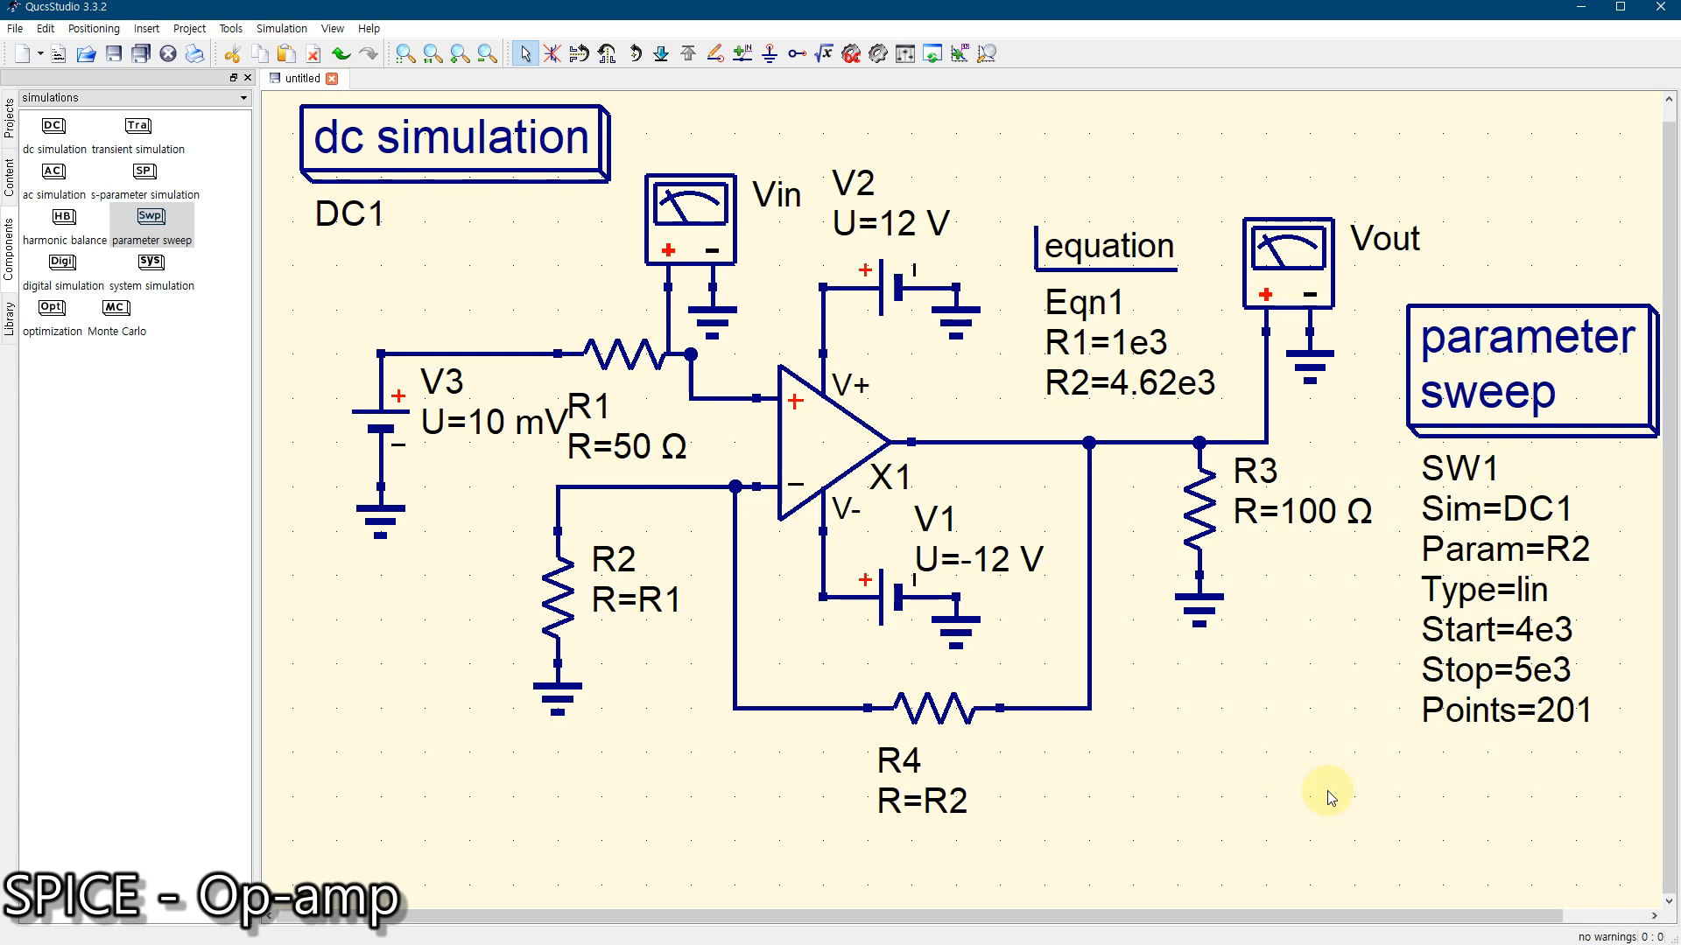
# Save the schematic as opamp10
pyautogui.click(116, 58)
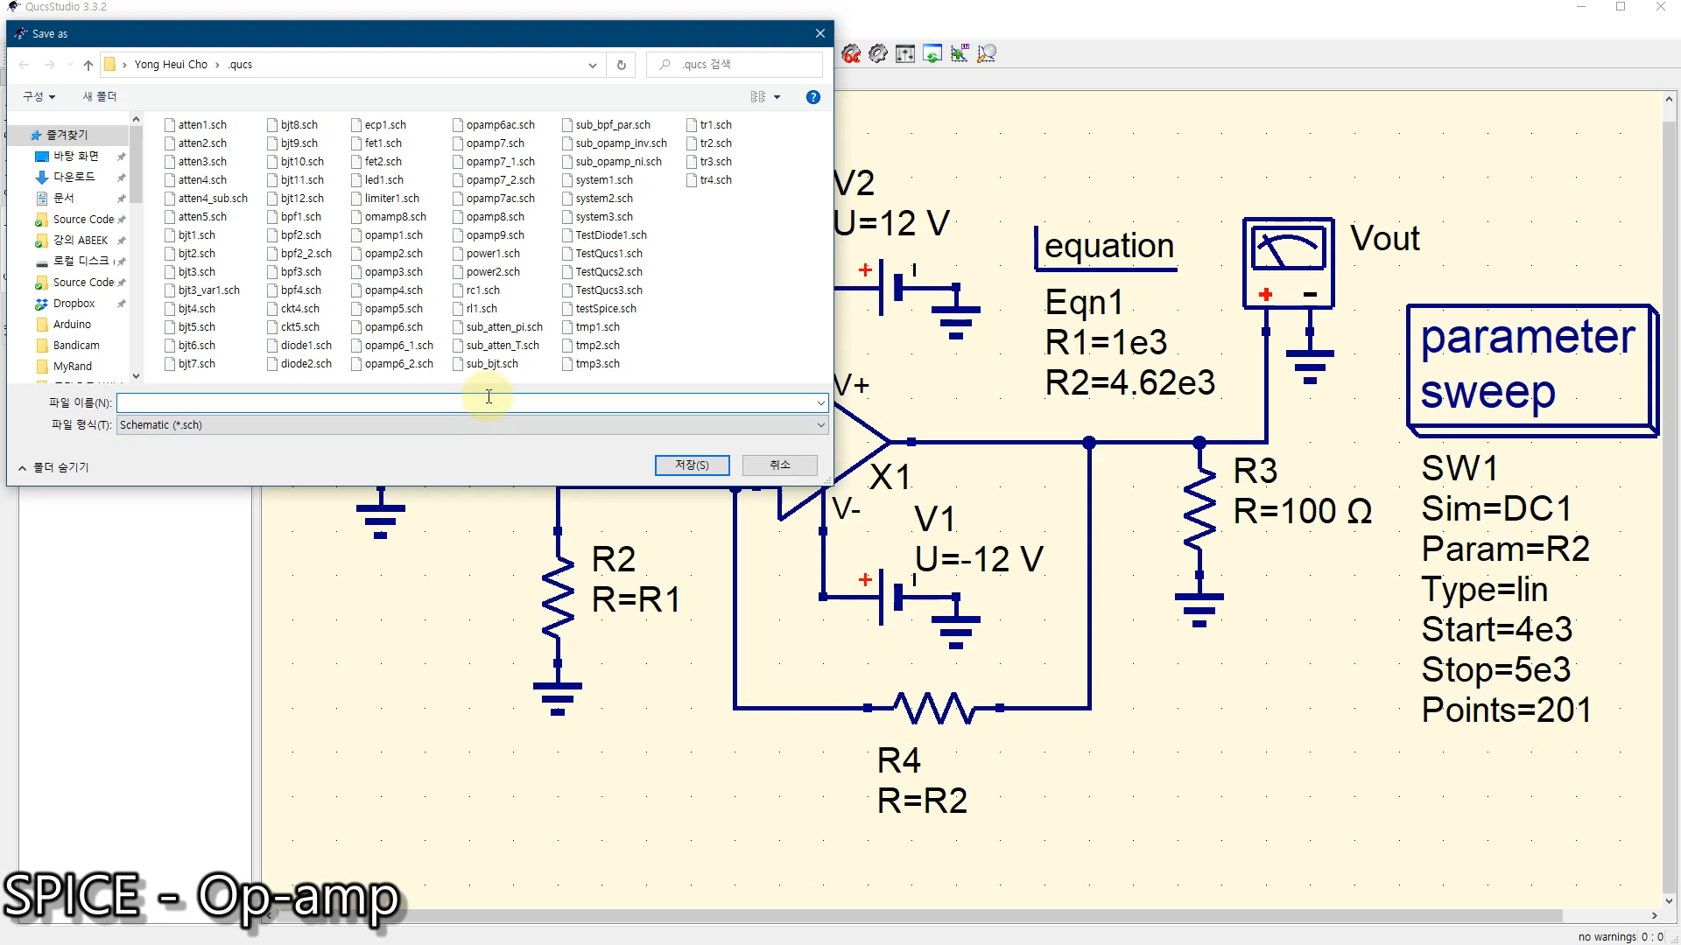
pyautogui.write('opam')
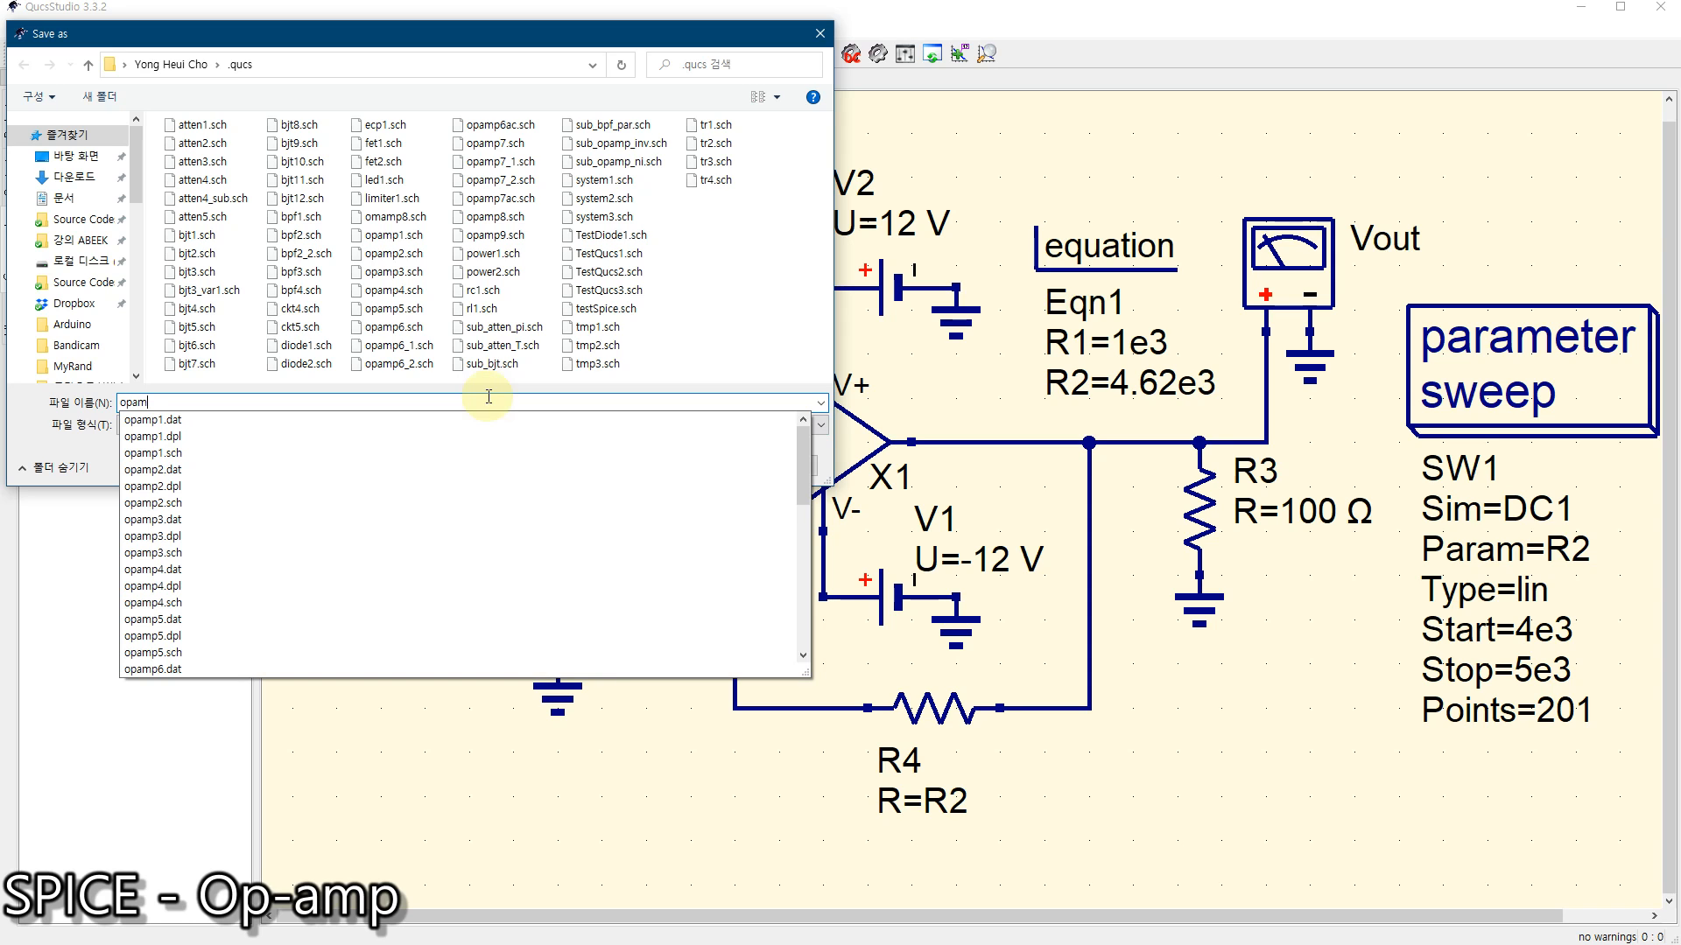
pyautogui.write('p10')
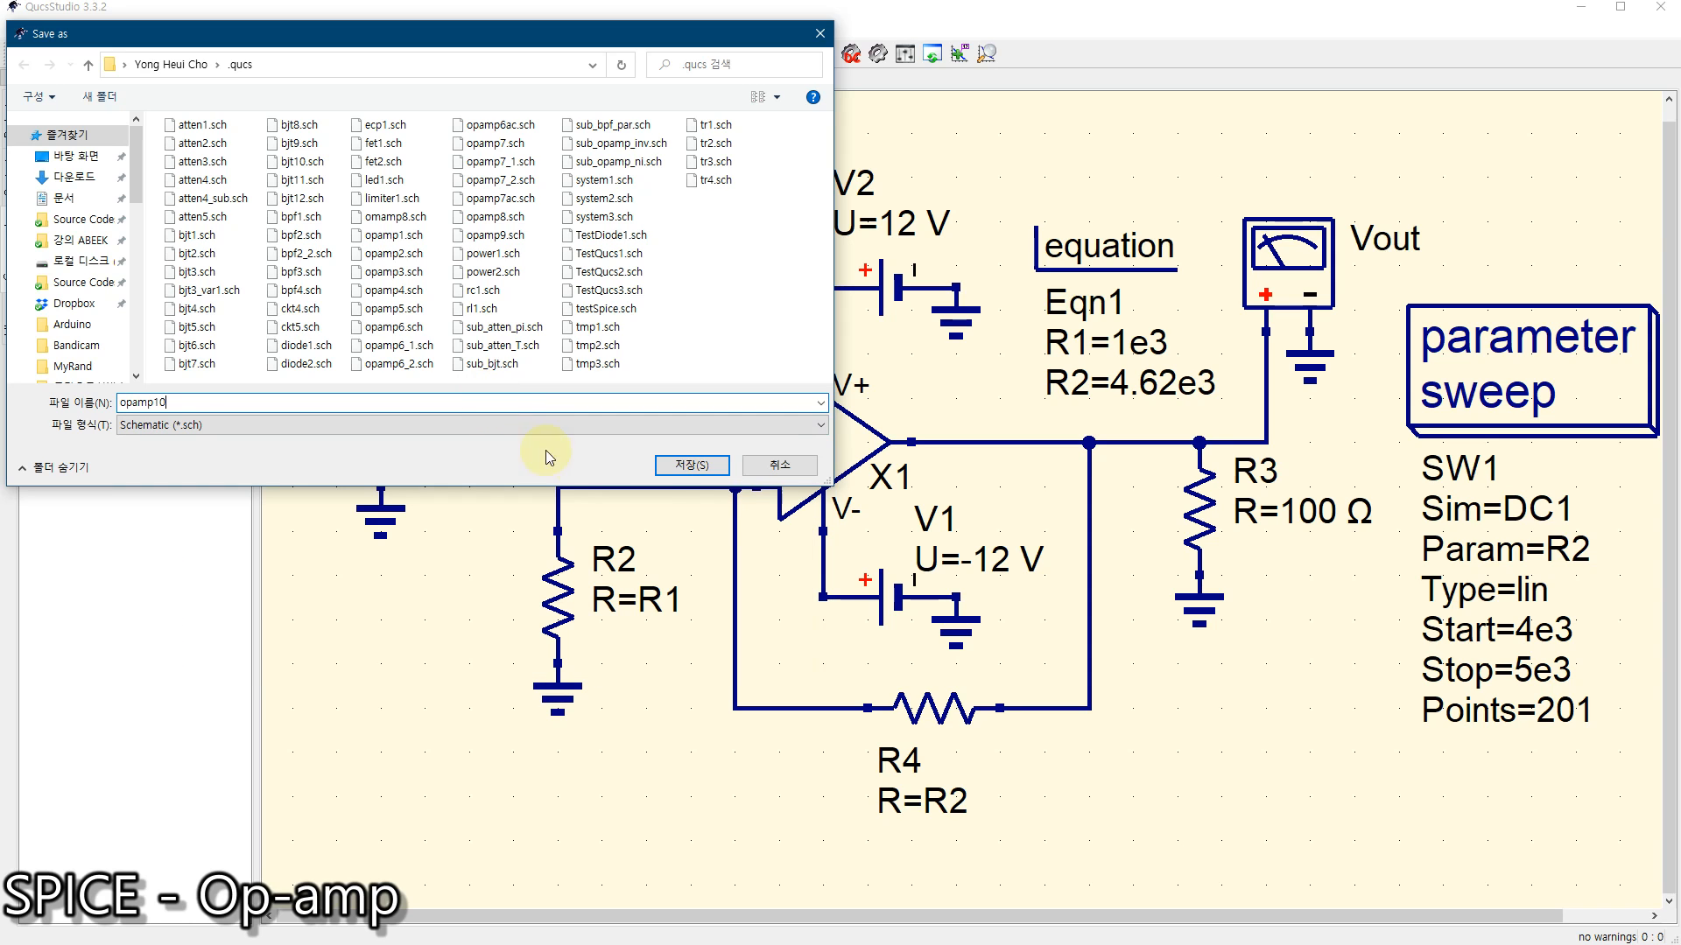
pyautogui.click(691, 465)
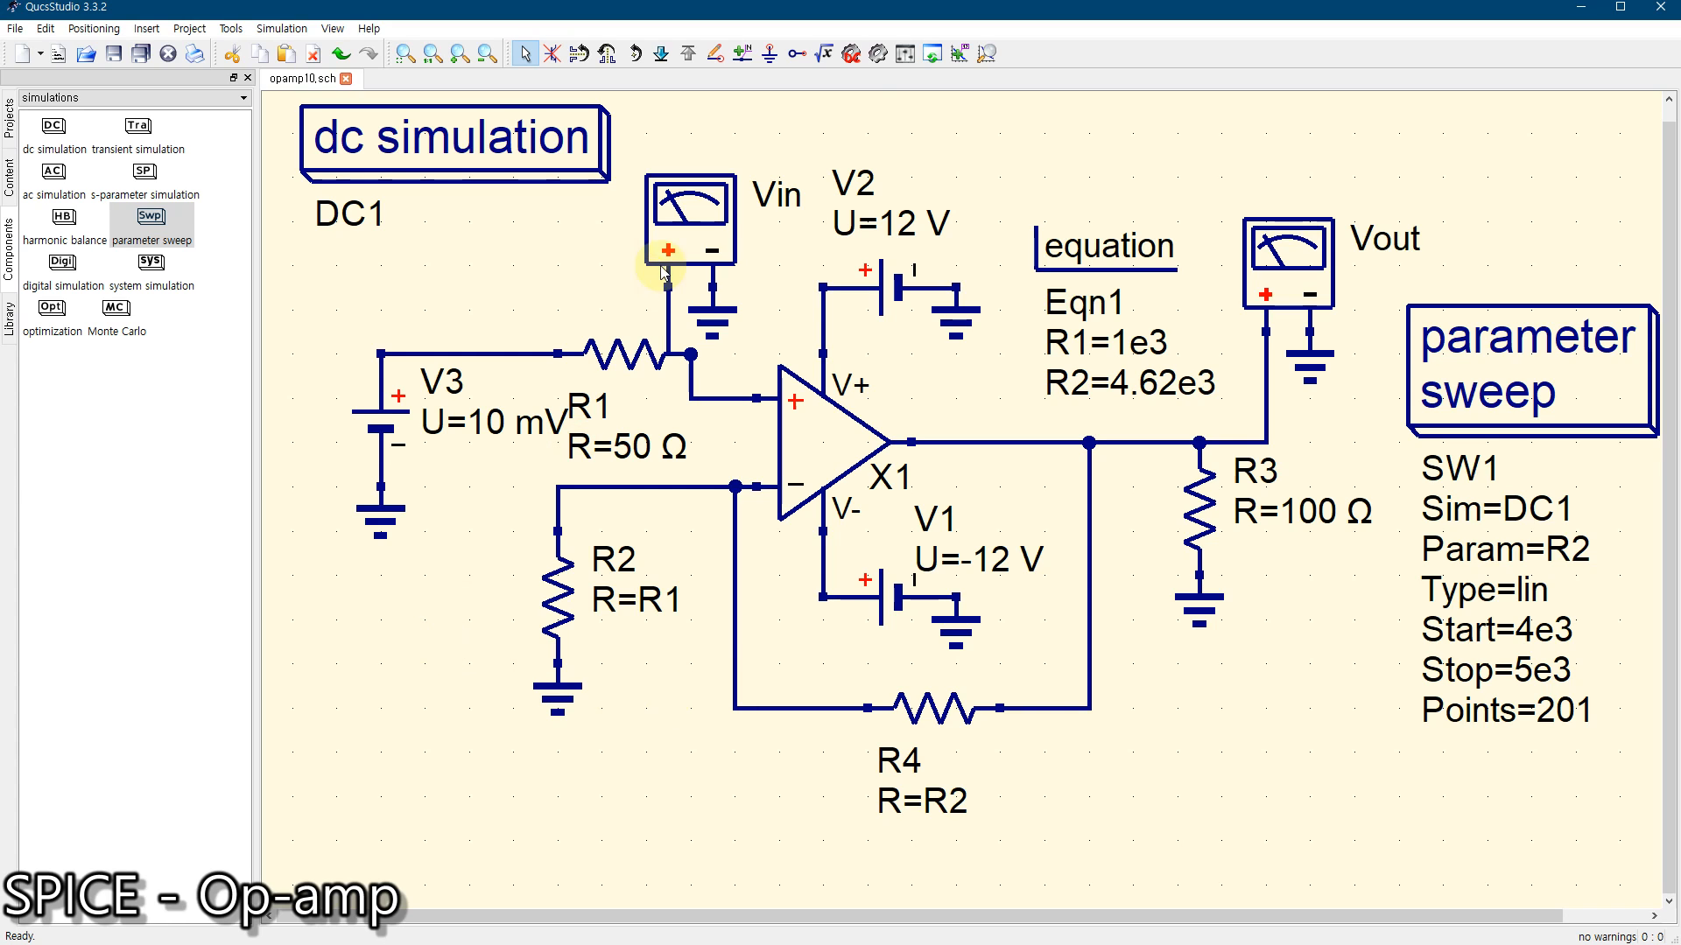
# Run the simulation and check which graphs and dataset variables the resulting diagram uses
pyautogui.click(878, 53)
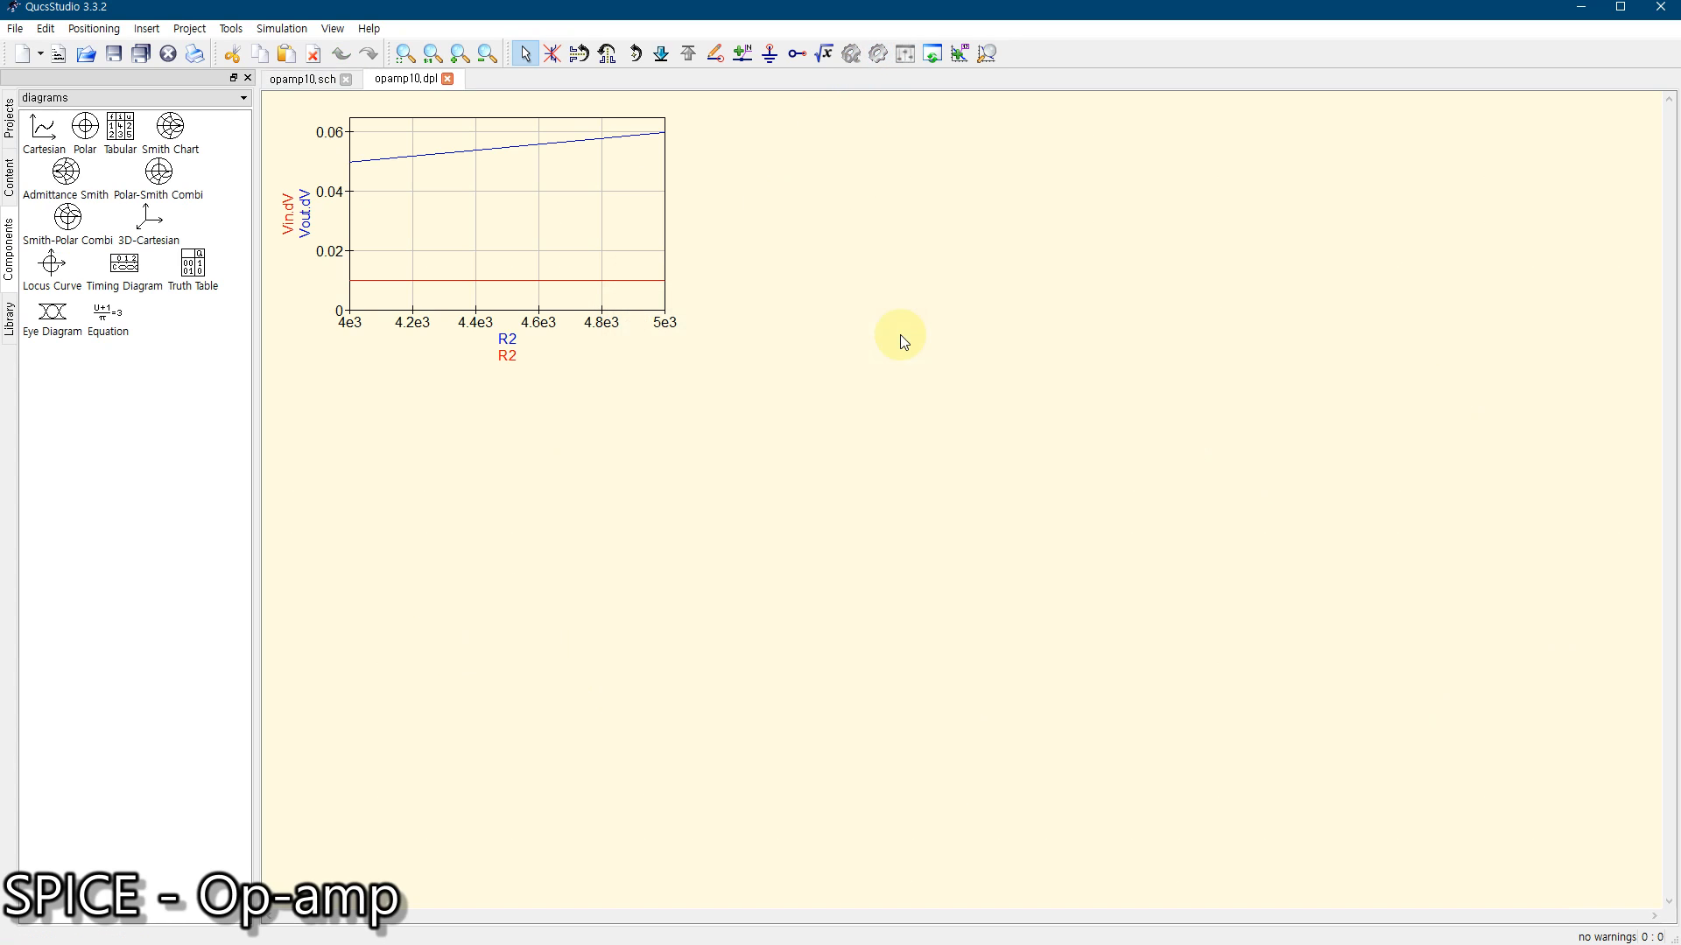
pyautogui.doubleClick(505, 198)
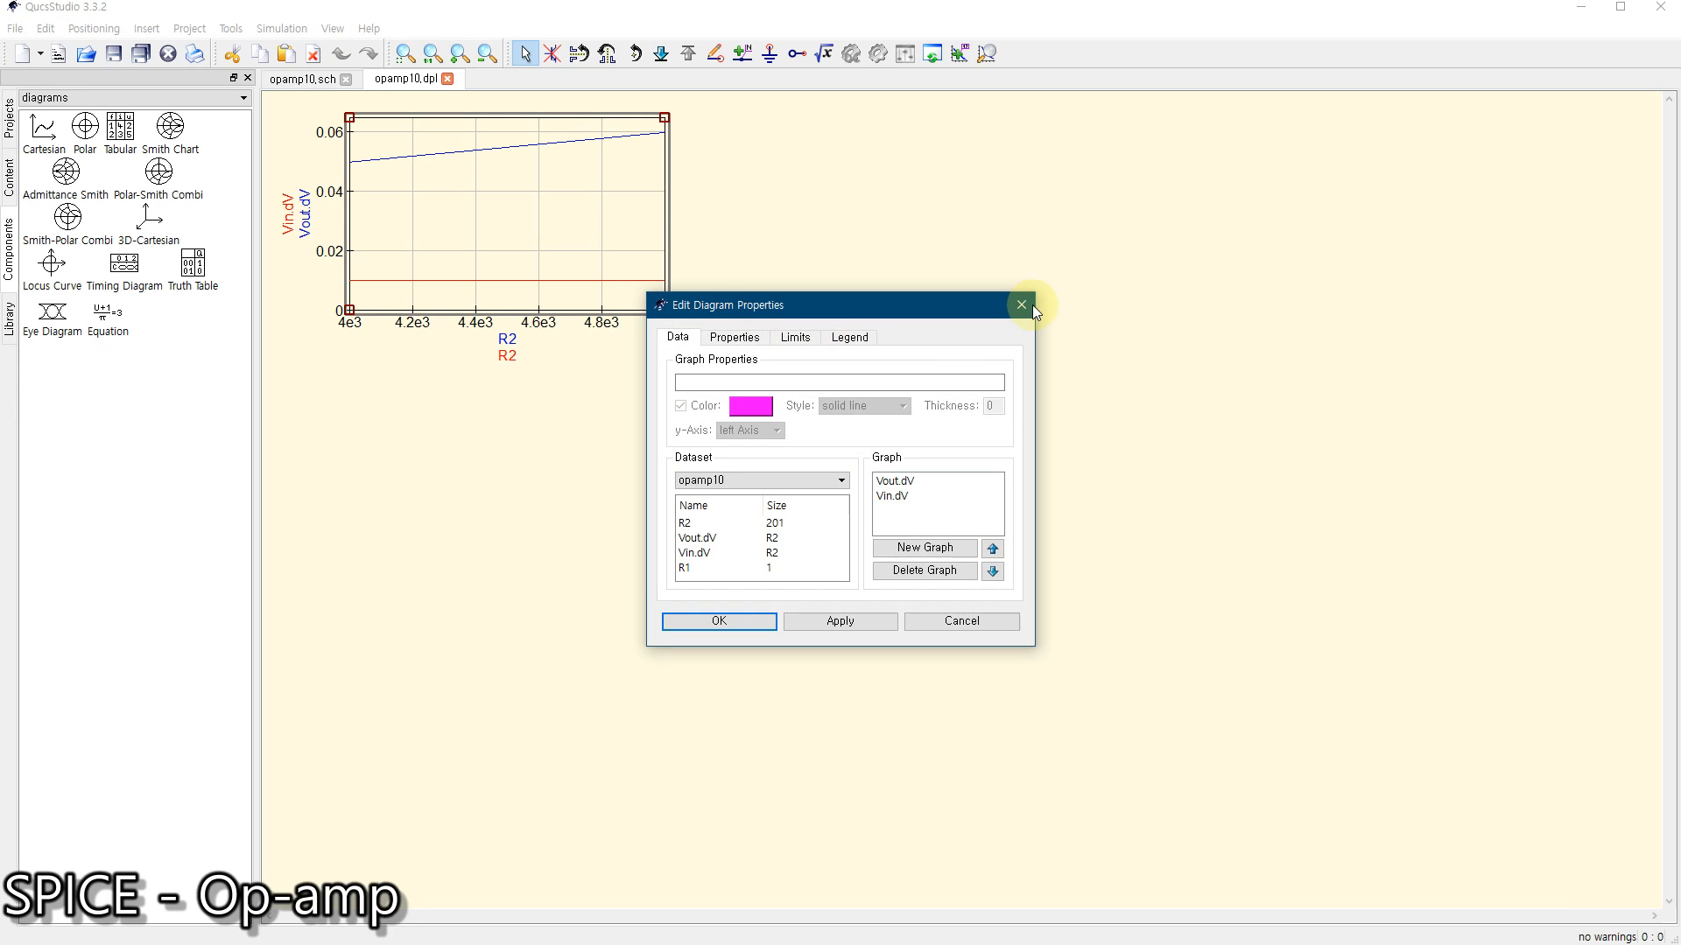
pyautogui.click(1031, 304)
pyautogui.click(475, 482)
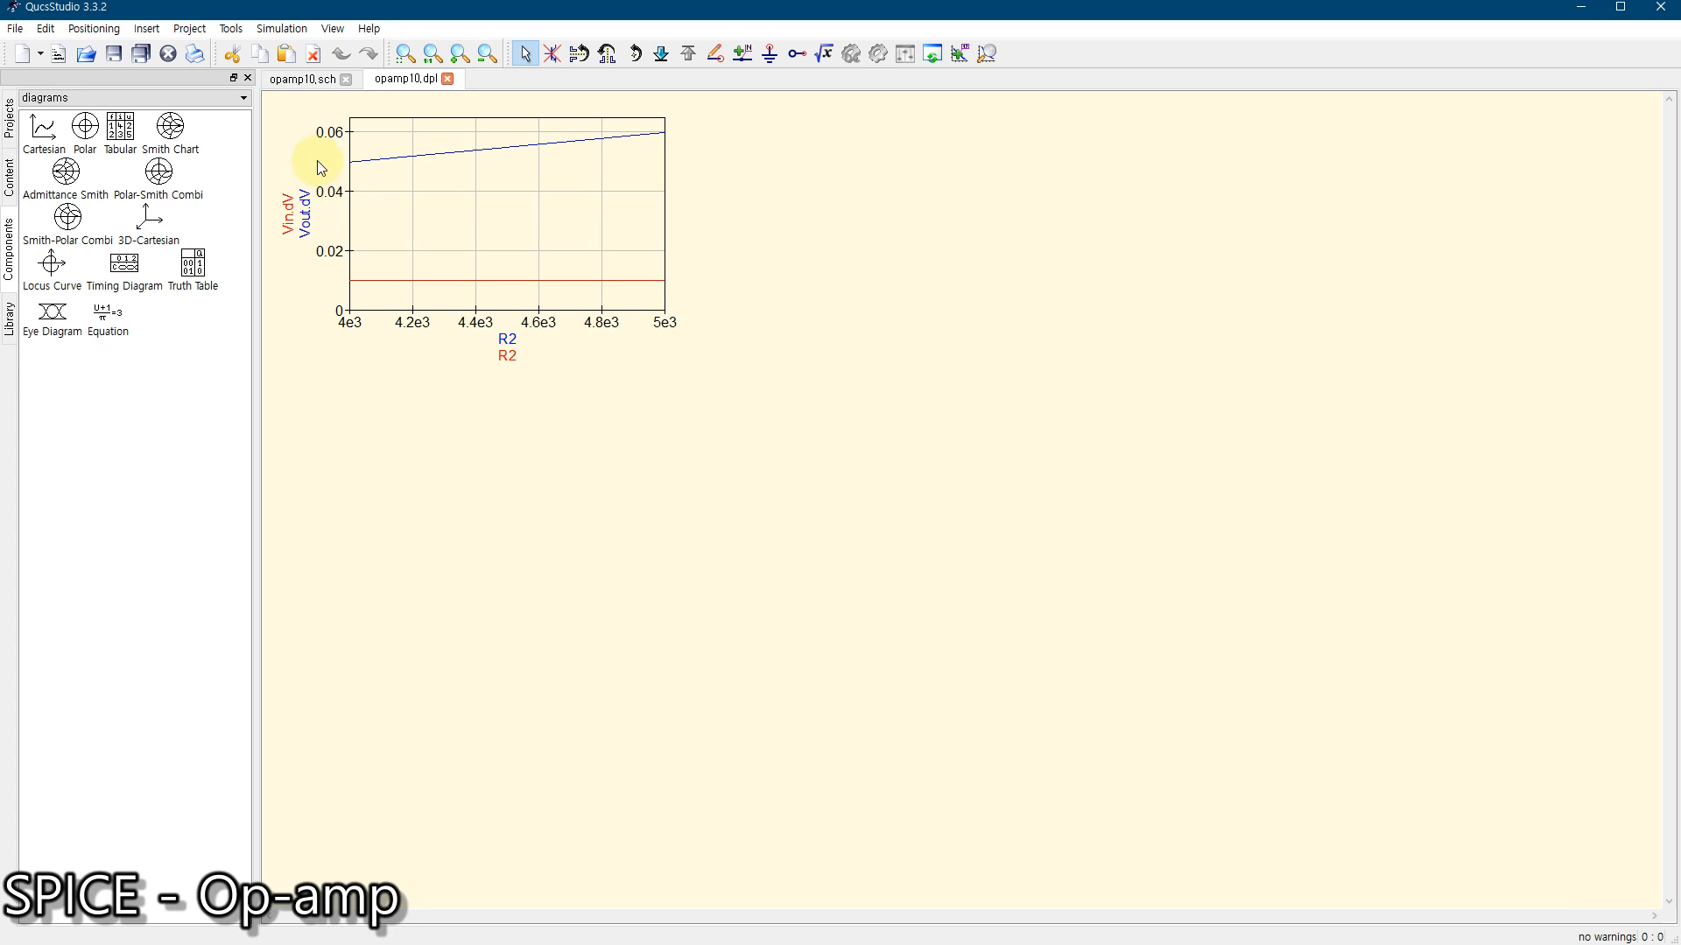
# Place a second equation block in the schematic above the Eqn1 block and clear of it
pyautogui.click(303, 80)
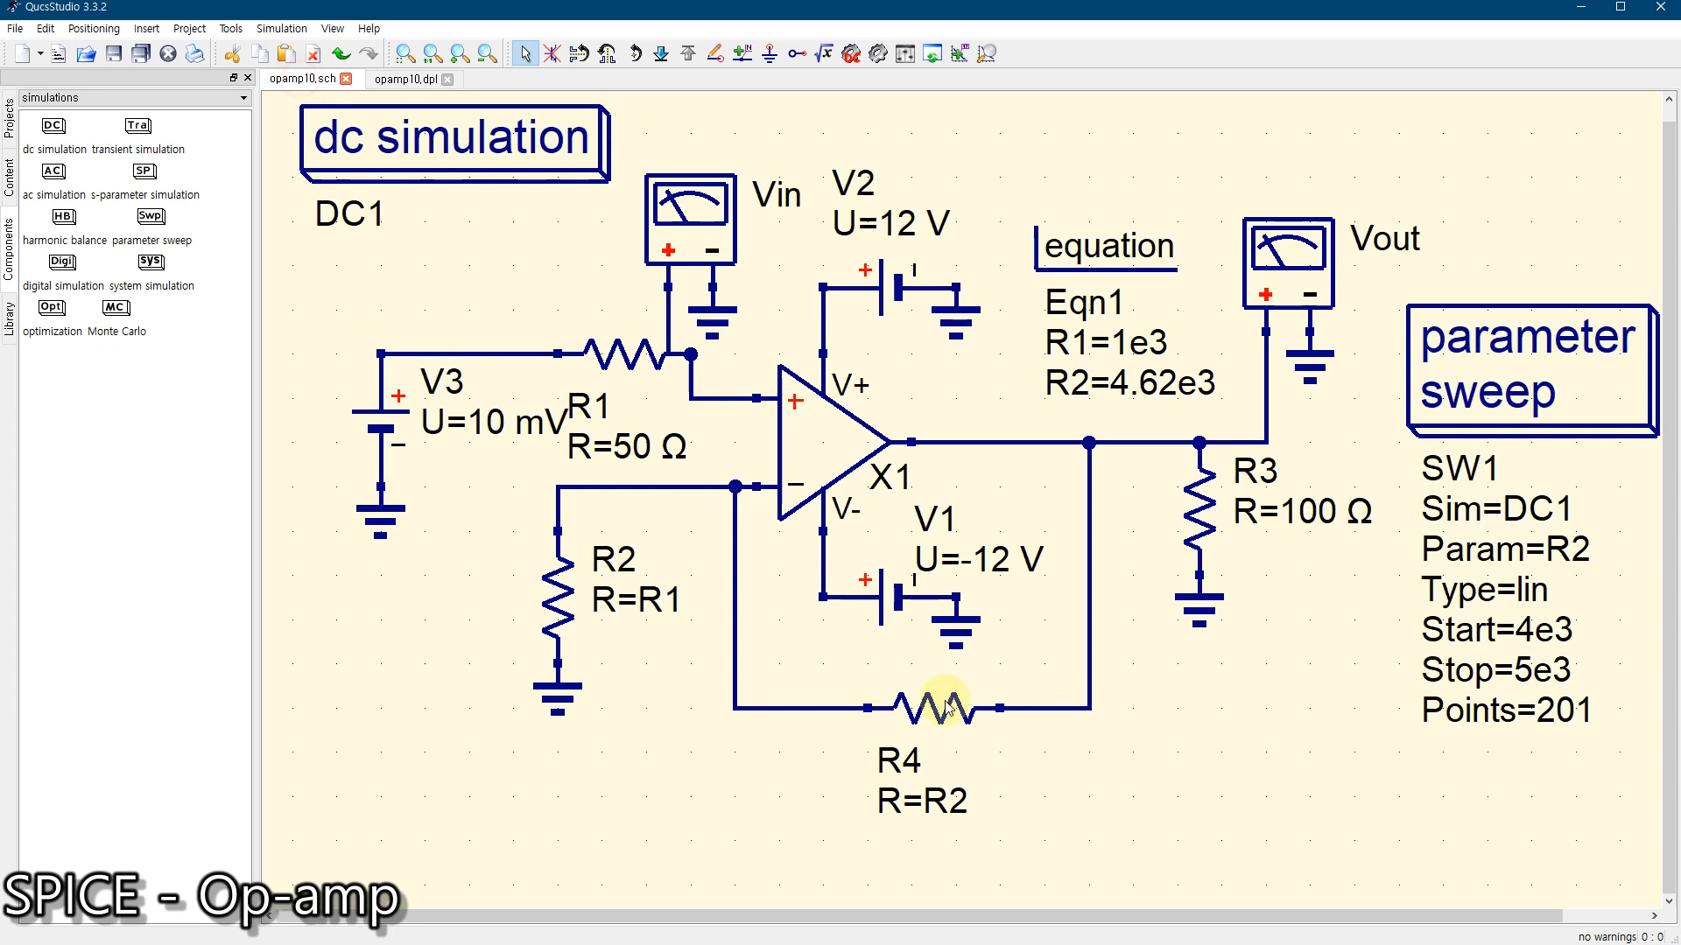
pyautogui.click(1191, 745)
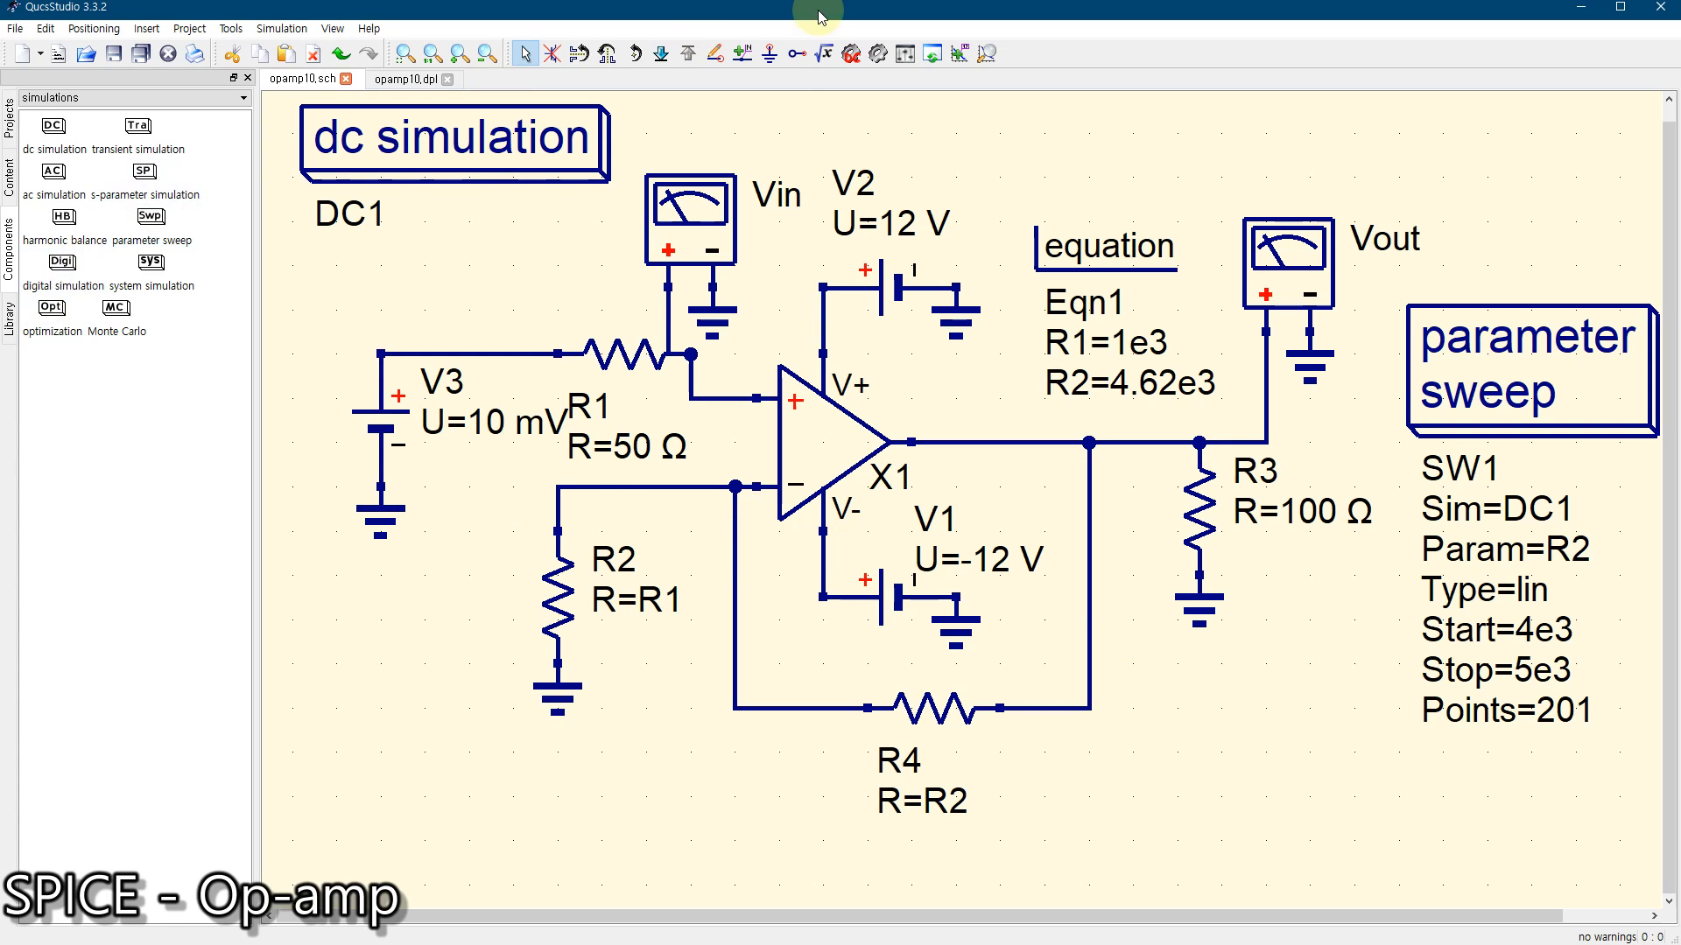
pyautogui.click(824, 55)
pyautogui.click(1002, 156)
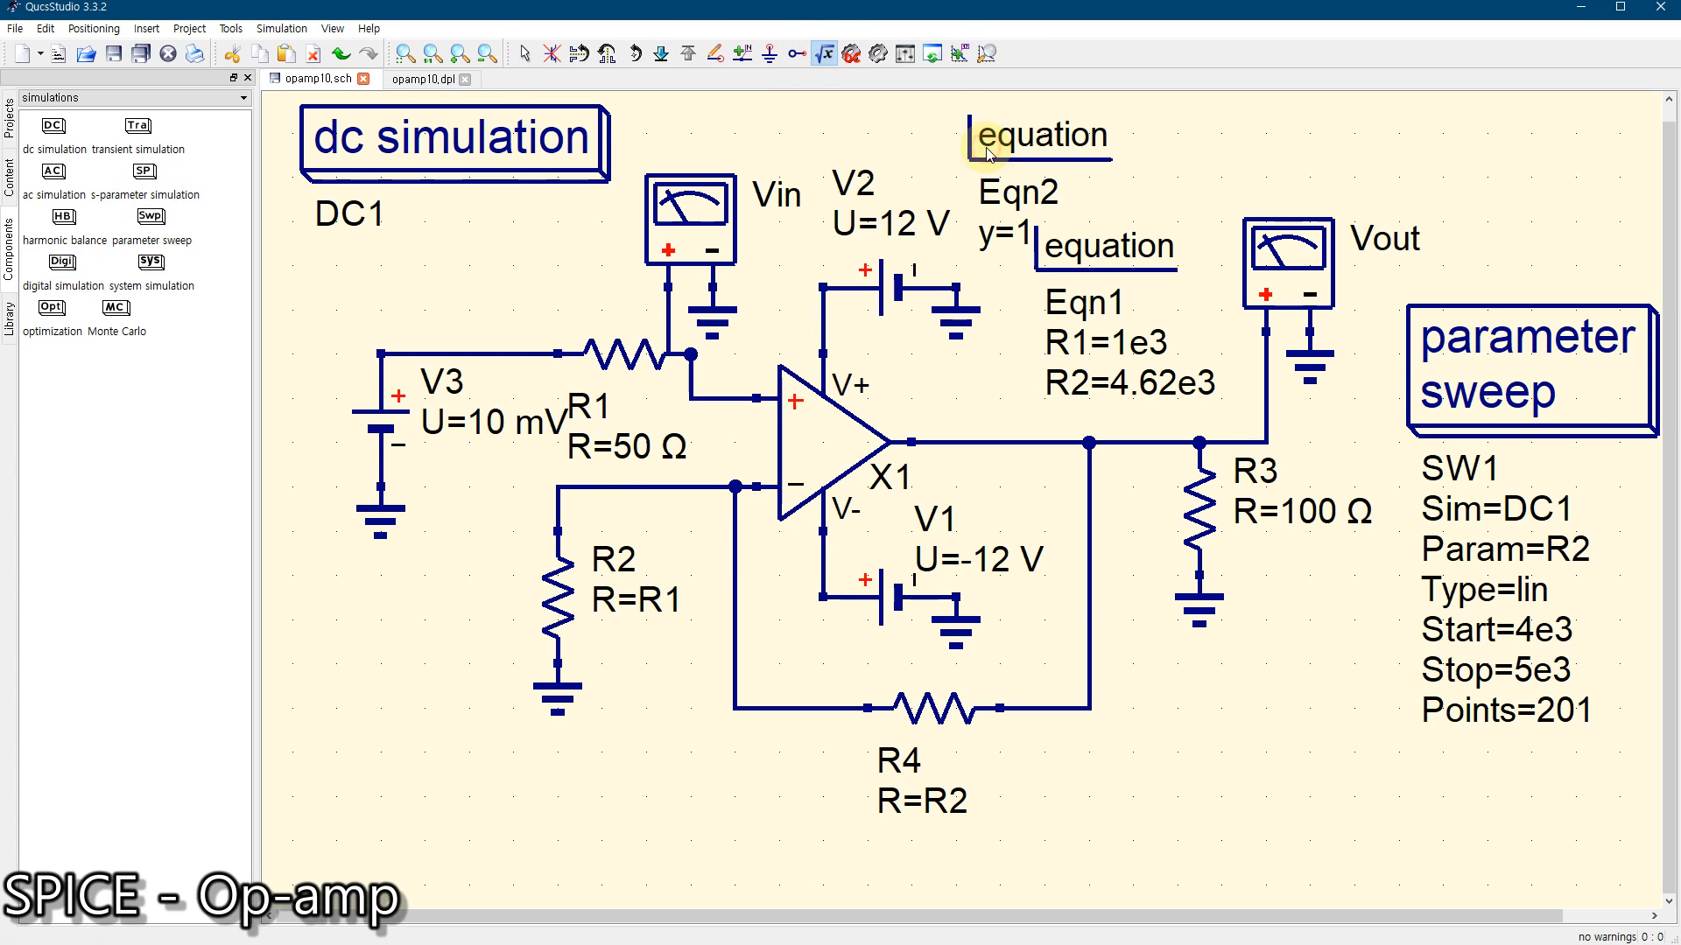
pyautogui.press('Escape')
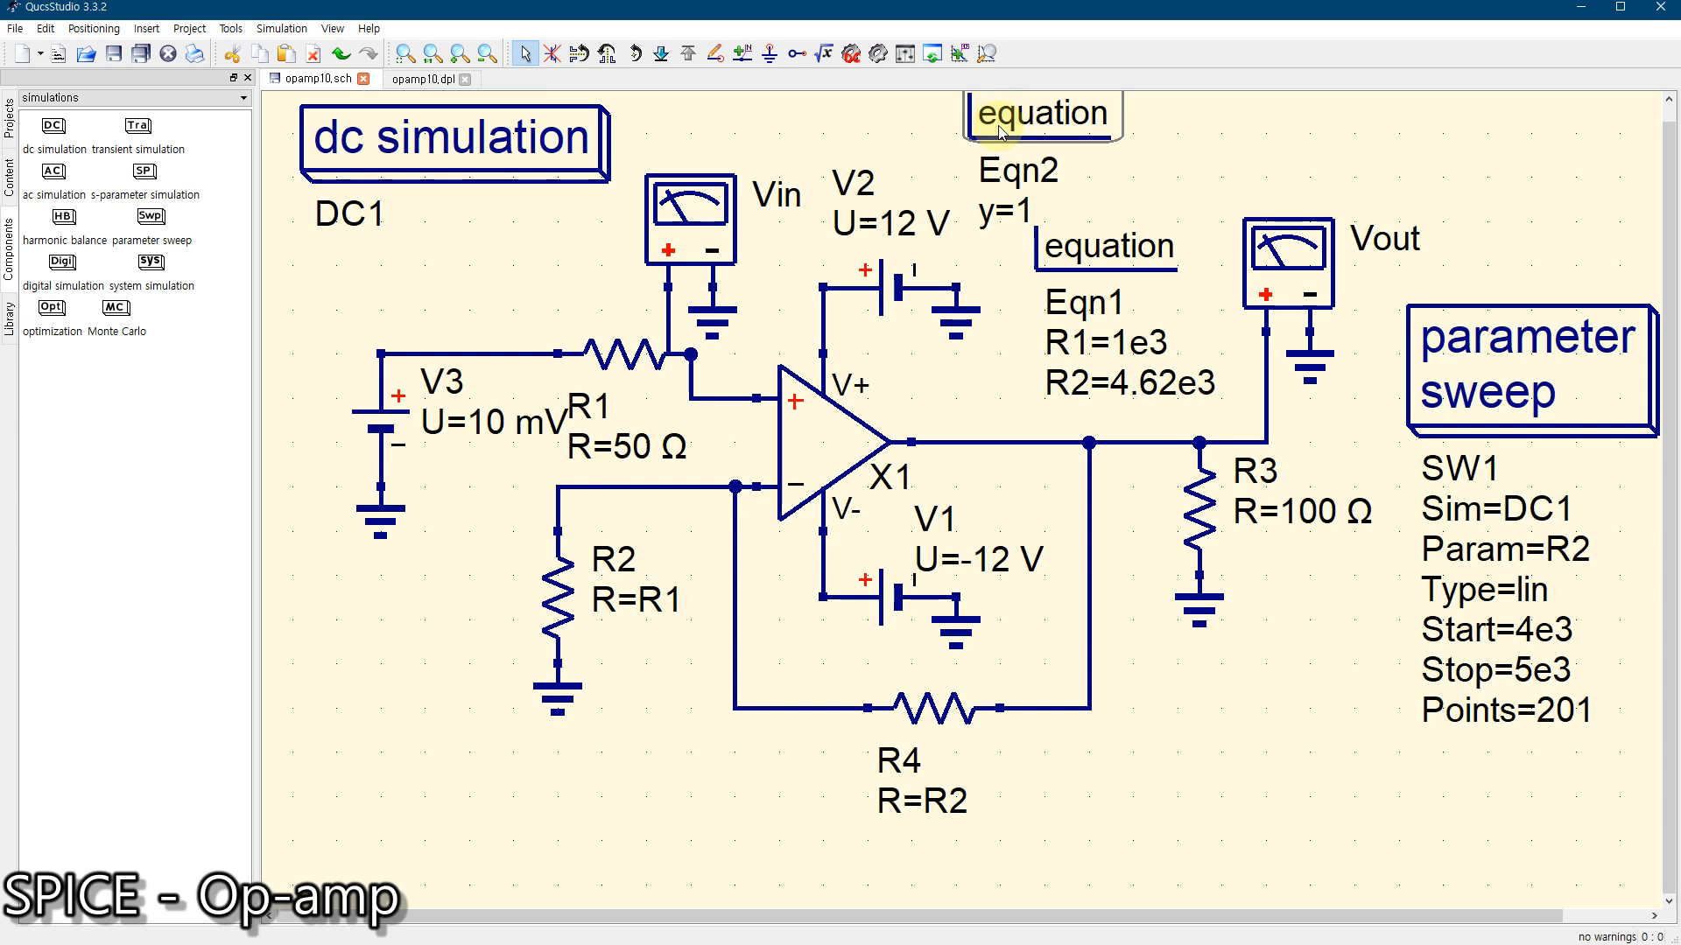
pyautogui.moveTo(1006, 155); pyautogui.dragTo(1011, 124)
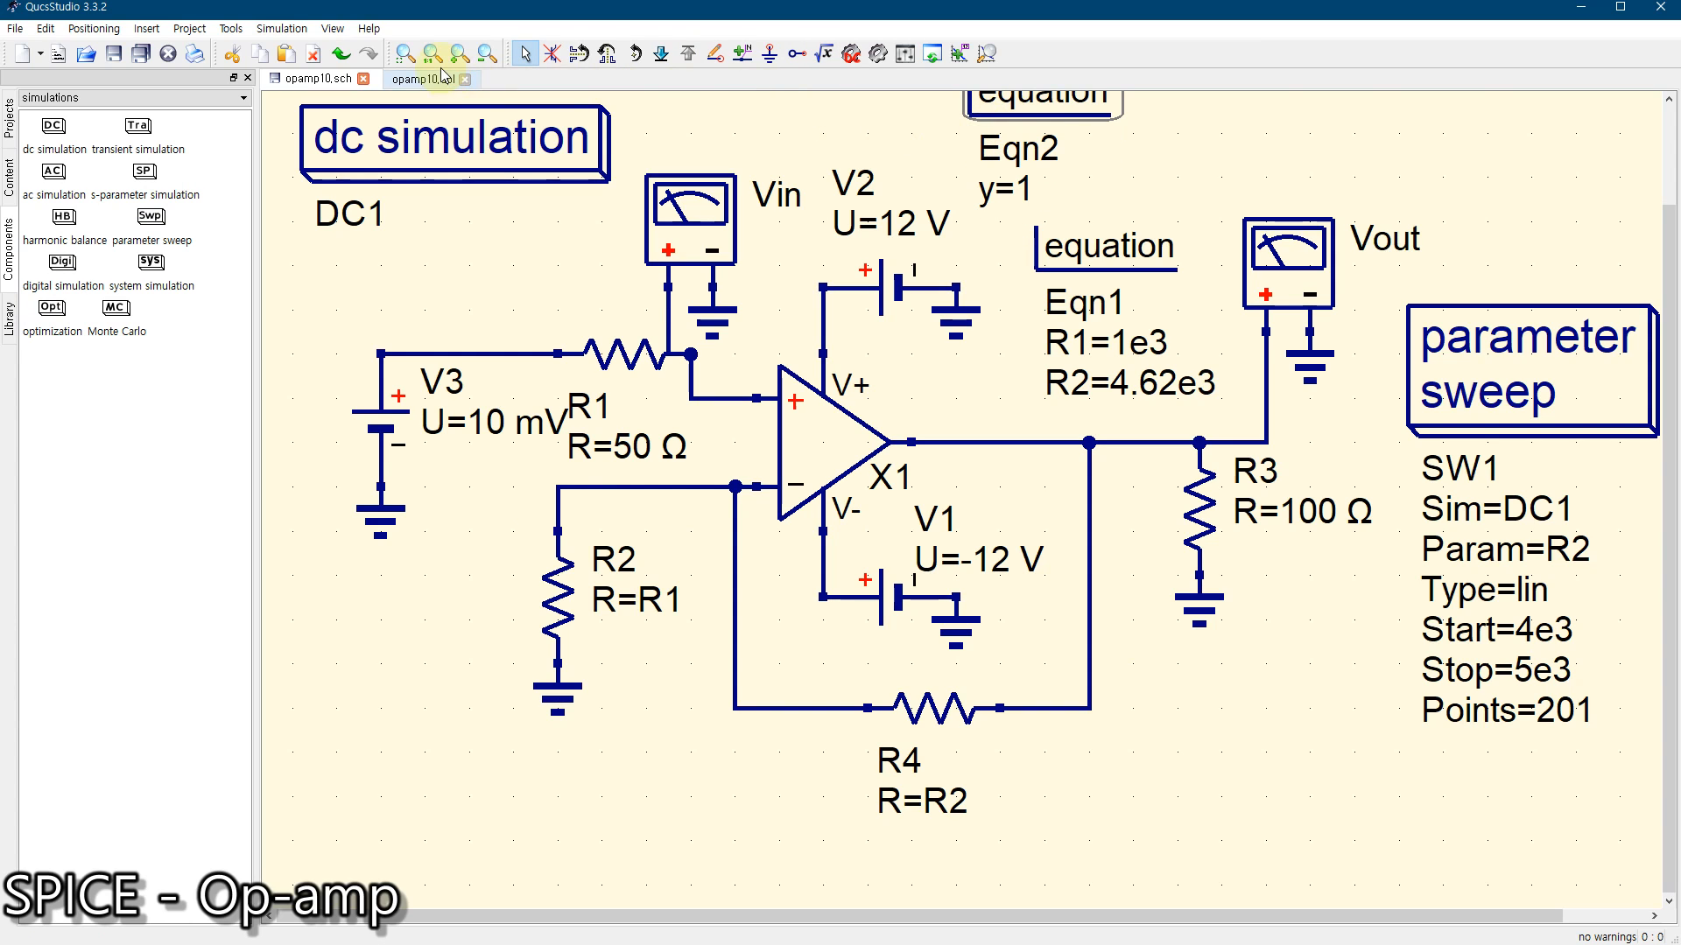
pyautogui.click(405, 54)
# Define Av as 20*log10(abs(Vout.dV/Vin.dV)) in the Eqn2 block and move the block up, clear of Eqn1
pyautogui.doubleClick(1007, 178)
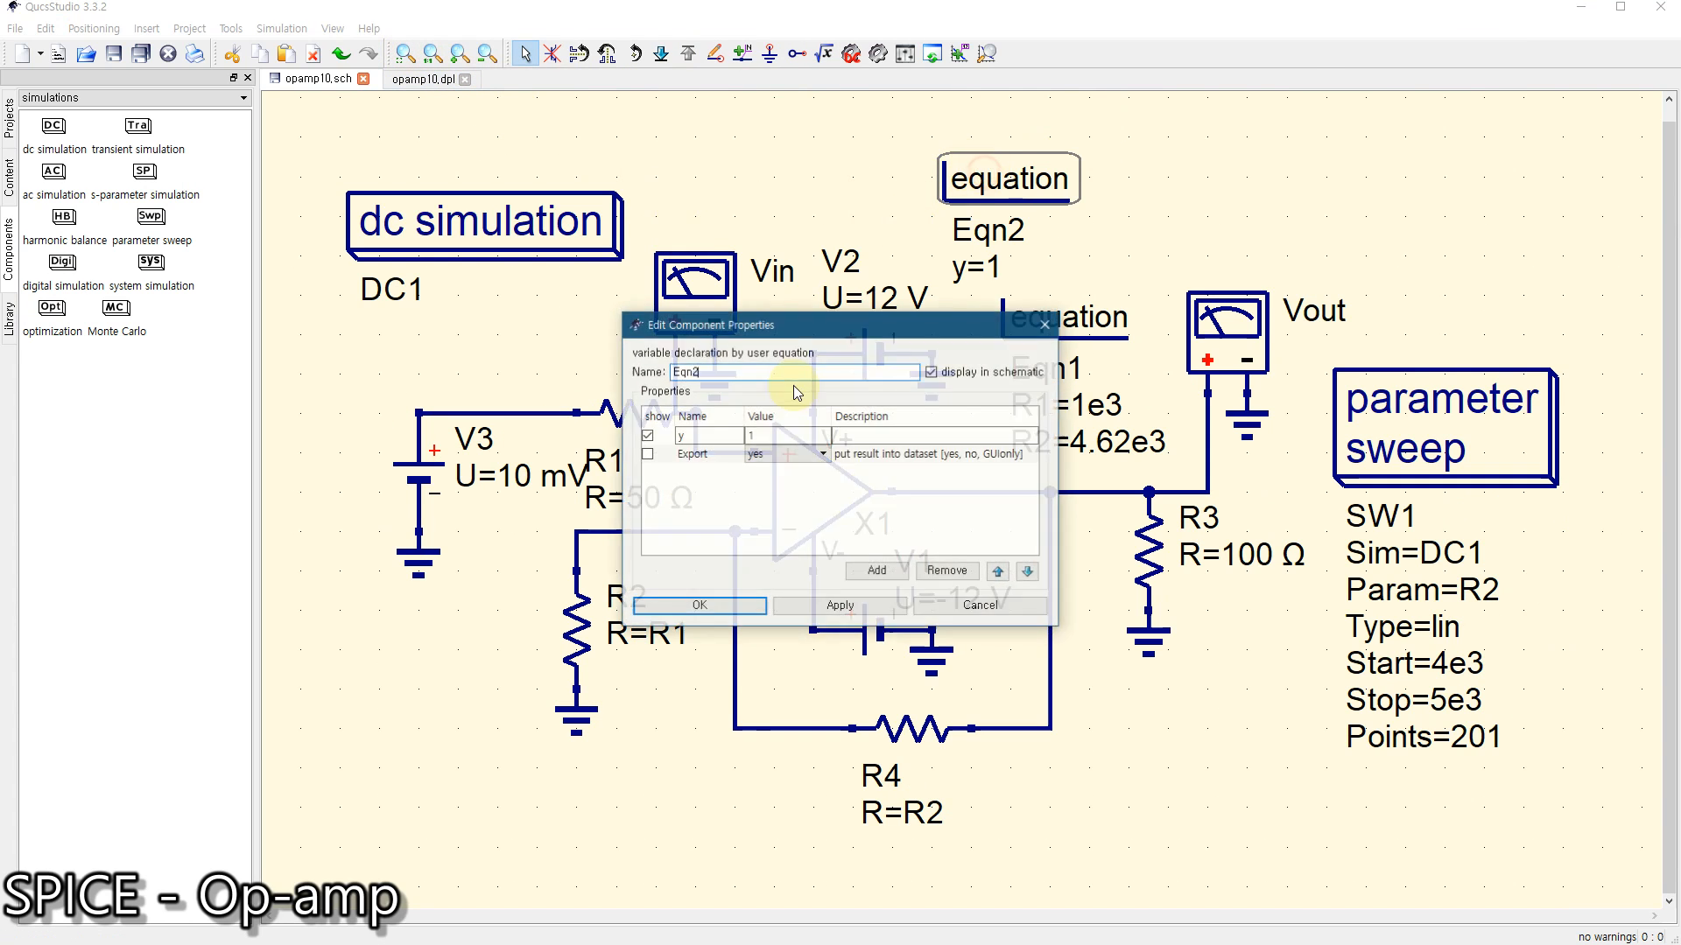
pyautogui.doubleClick(707, 435)
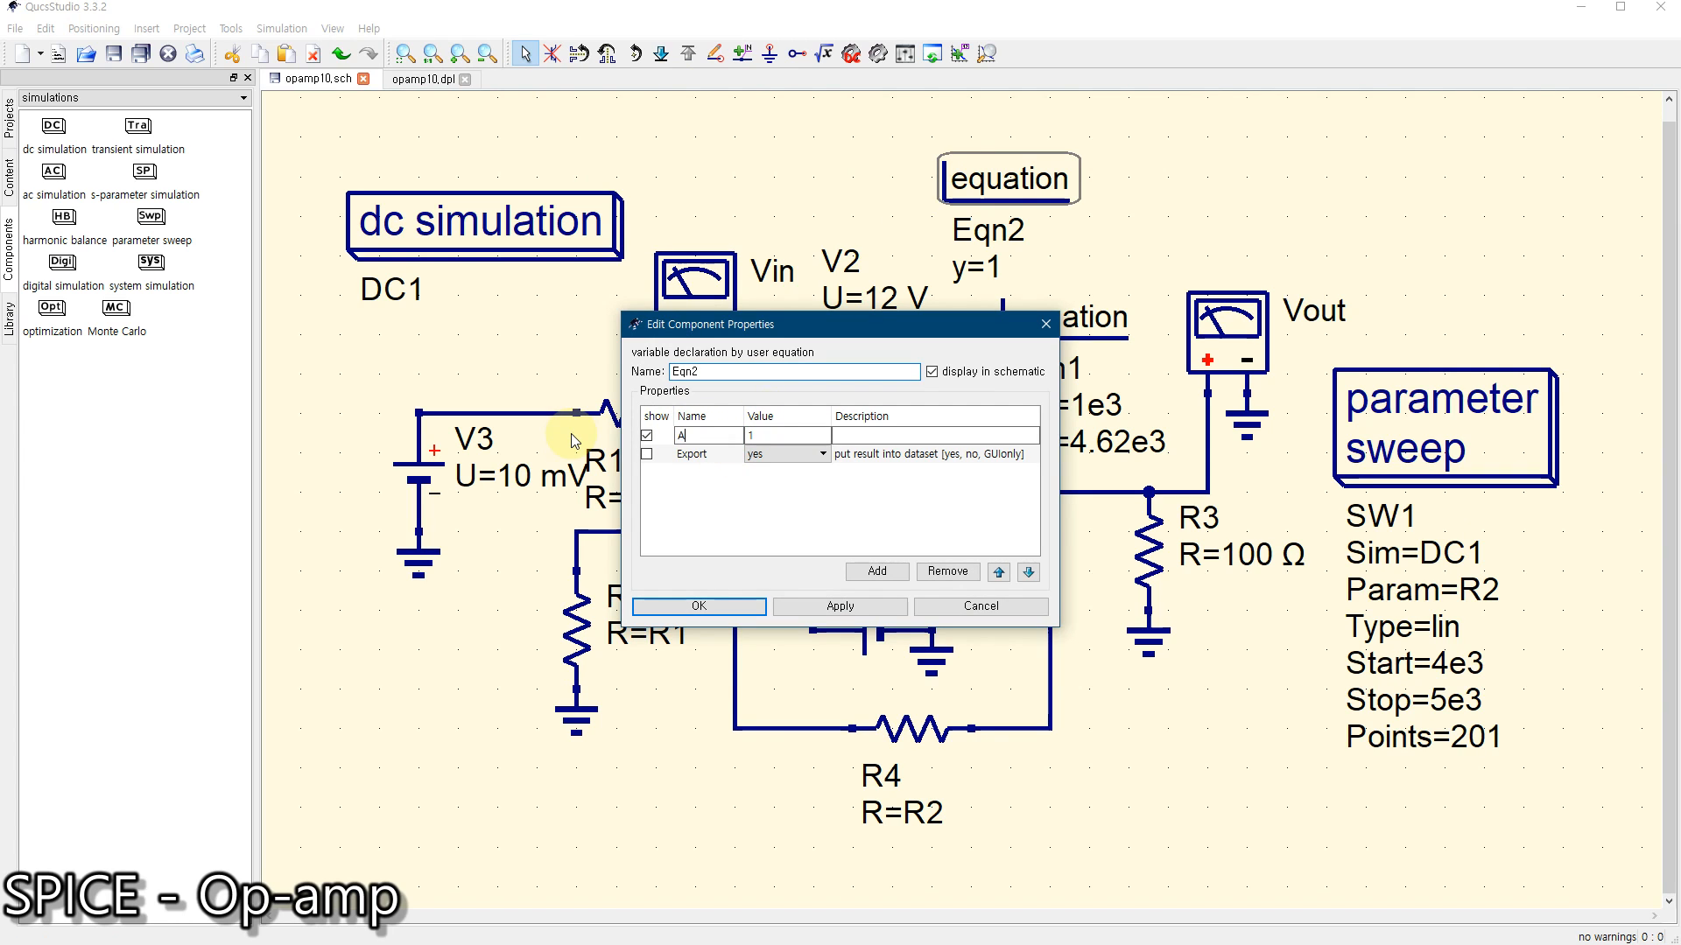
pyautogui.write('Av')
pyautogui.moveTo(790, 435); pyautogui.dragTo(693, 433)
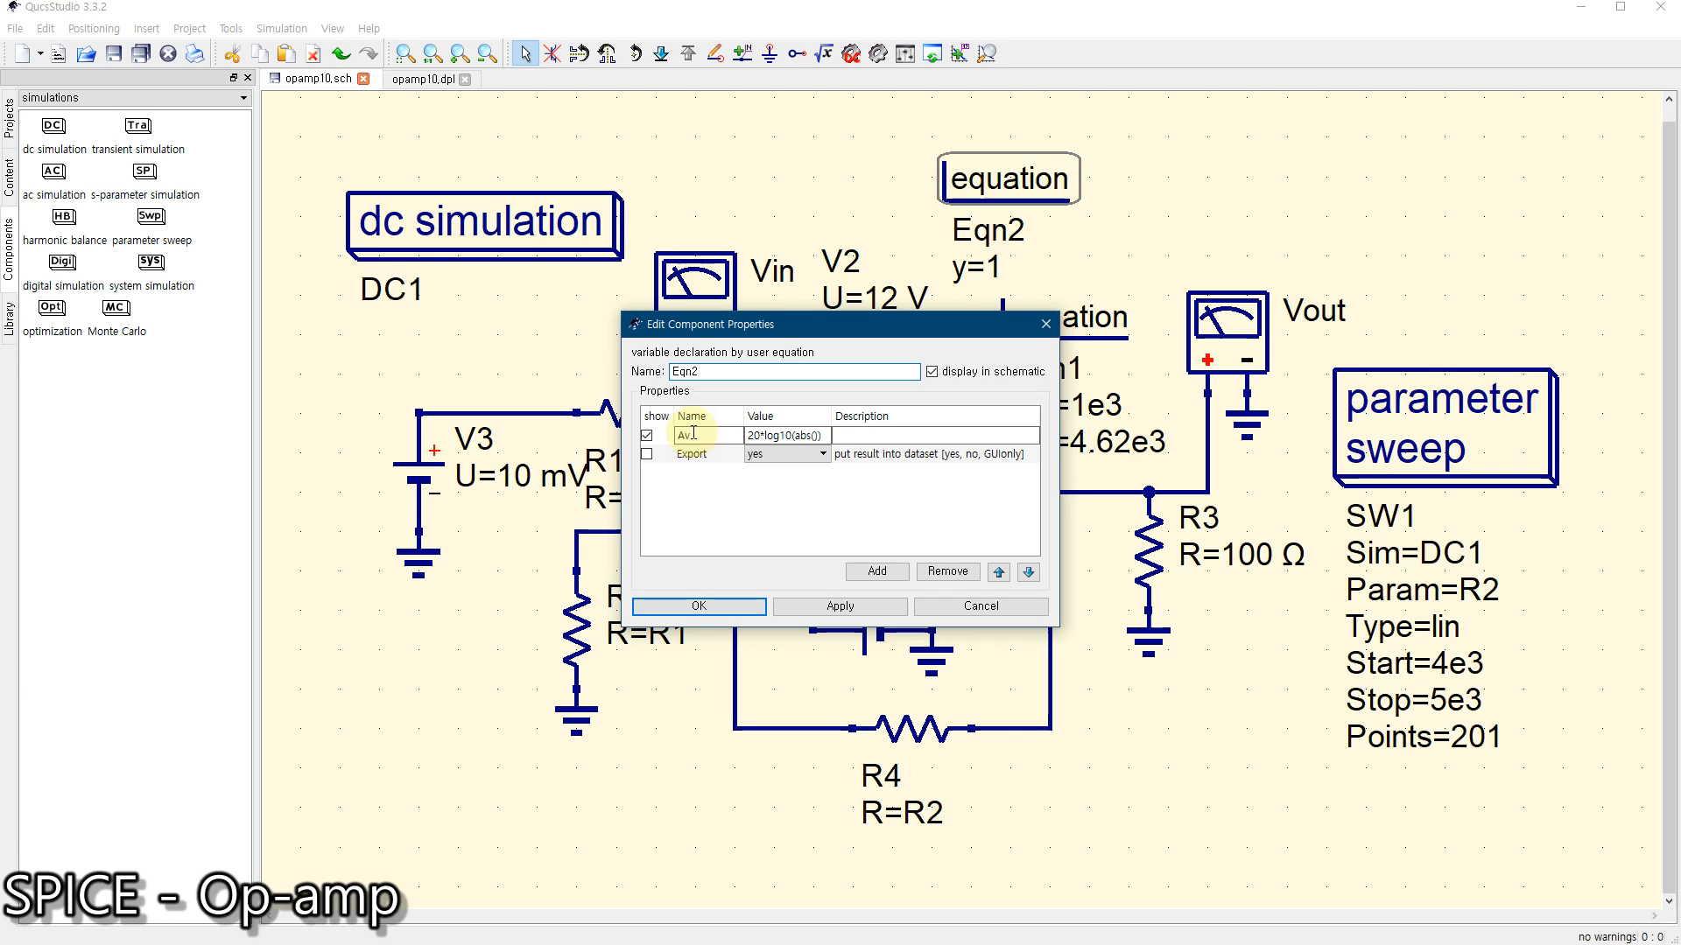
pyautogui.write('out.dV/Vin.dV')
pyautogui.click(732, 607)
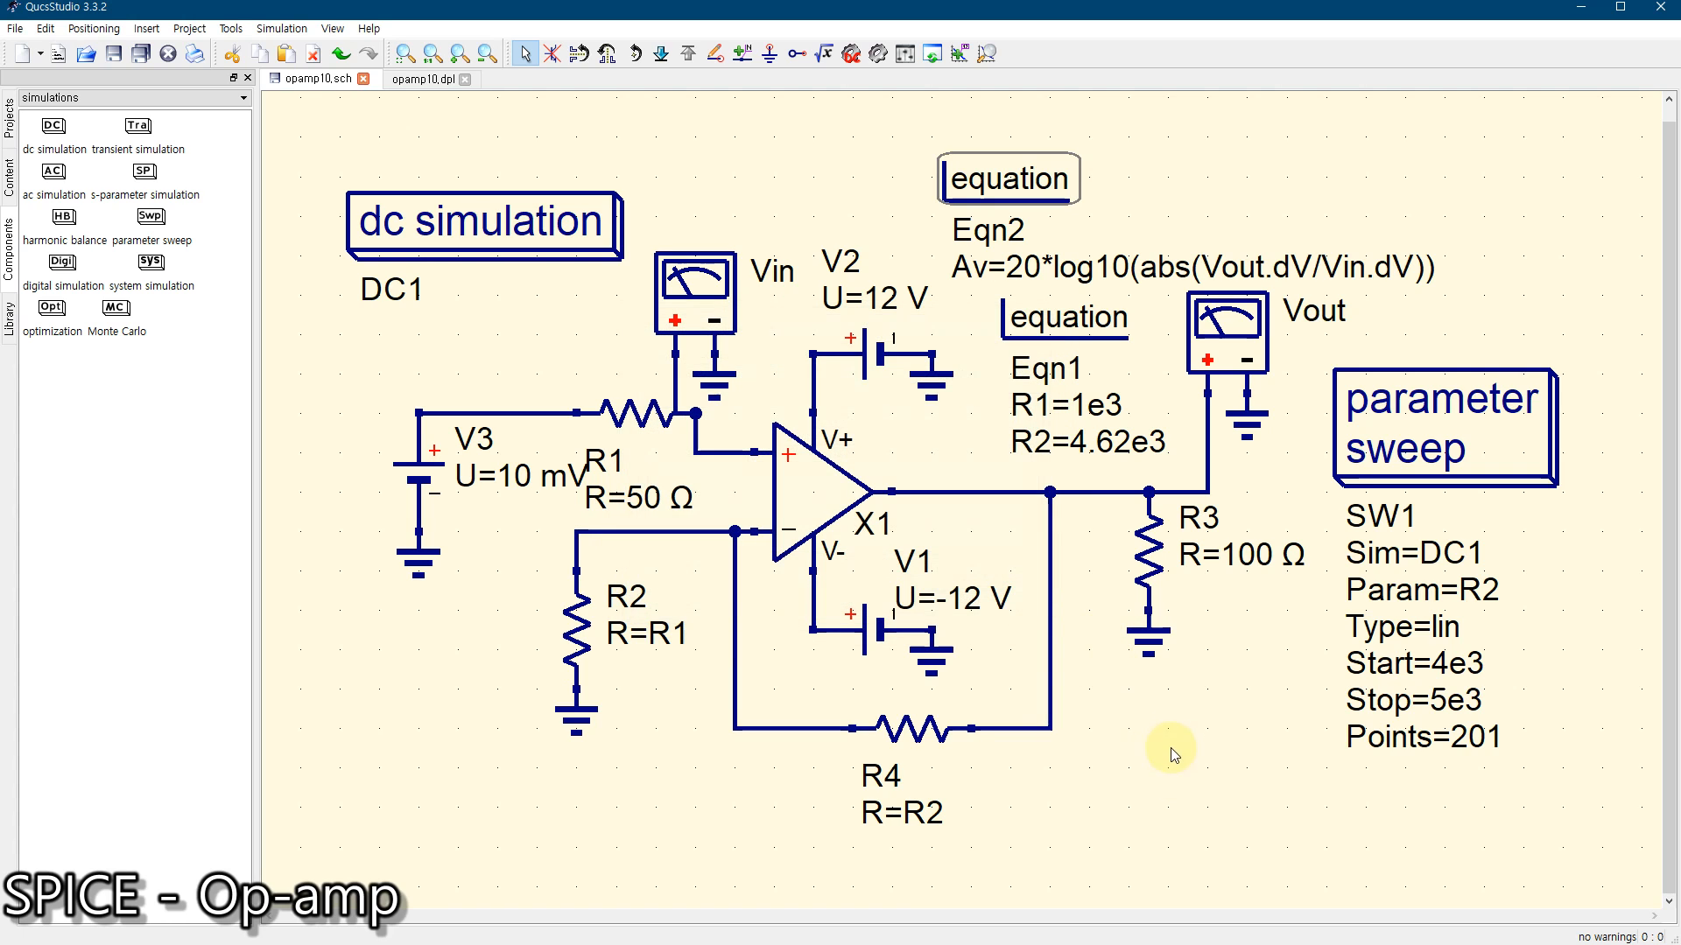
pyautogui.click(1173, 774)
pyautogui.moveTo(998, 229); pyautogui.dragTo(996, 161)
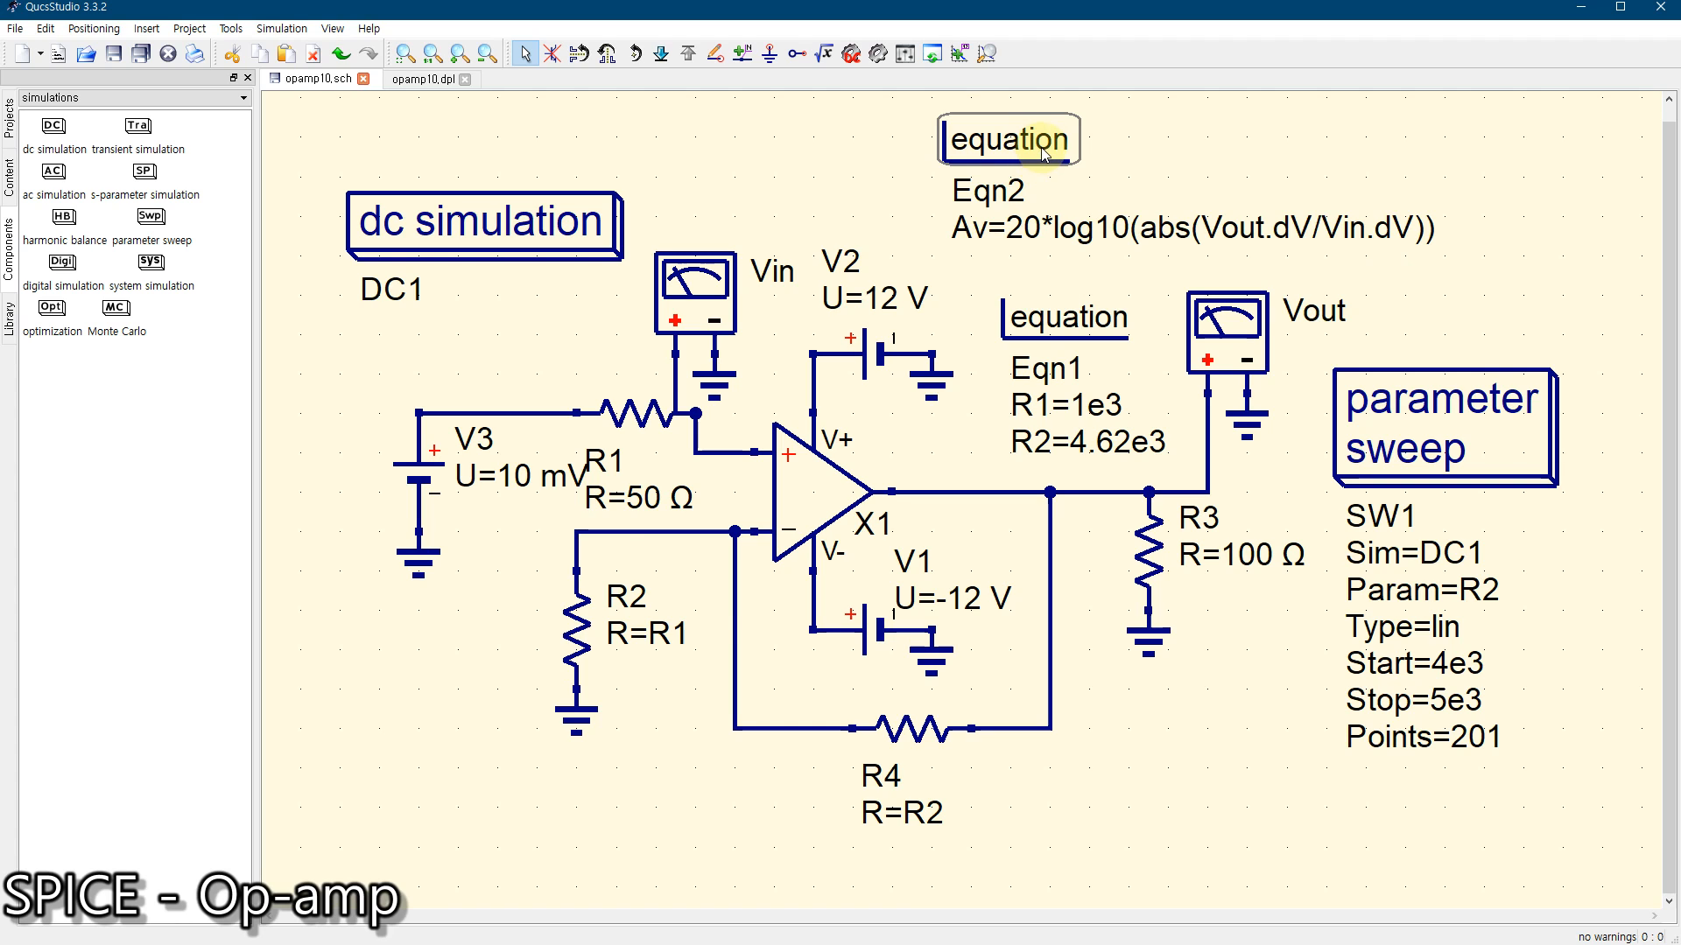
# Try defining Av as 20*log10(abs(Vout.V/Vin.V)) in Eqn2, and undo that edit
pyautogui.doubleClick(1044, 155)
pyautogui.click(776, 435)
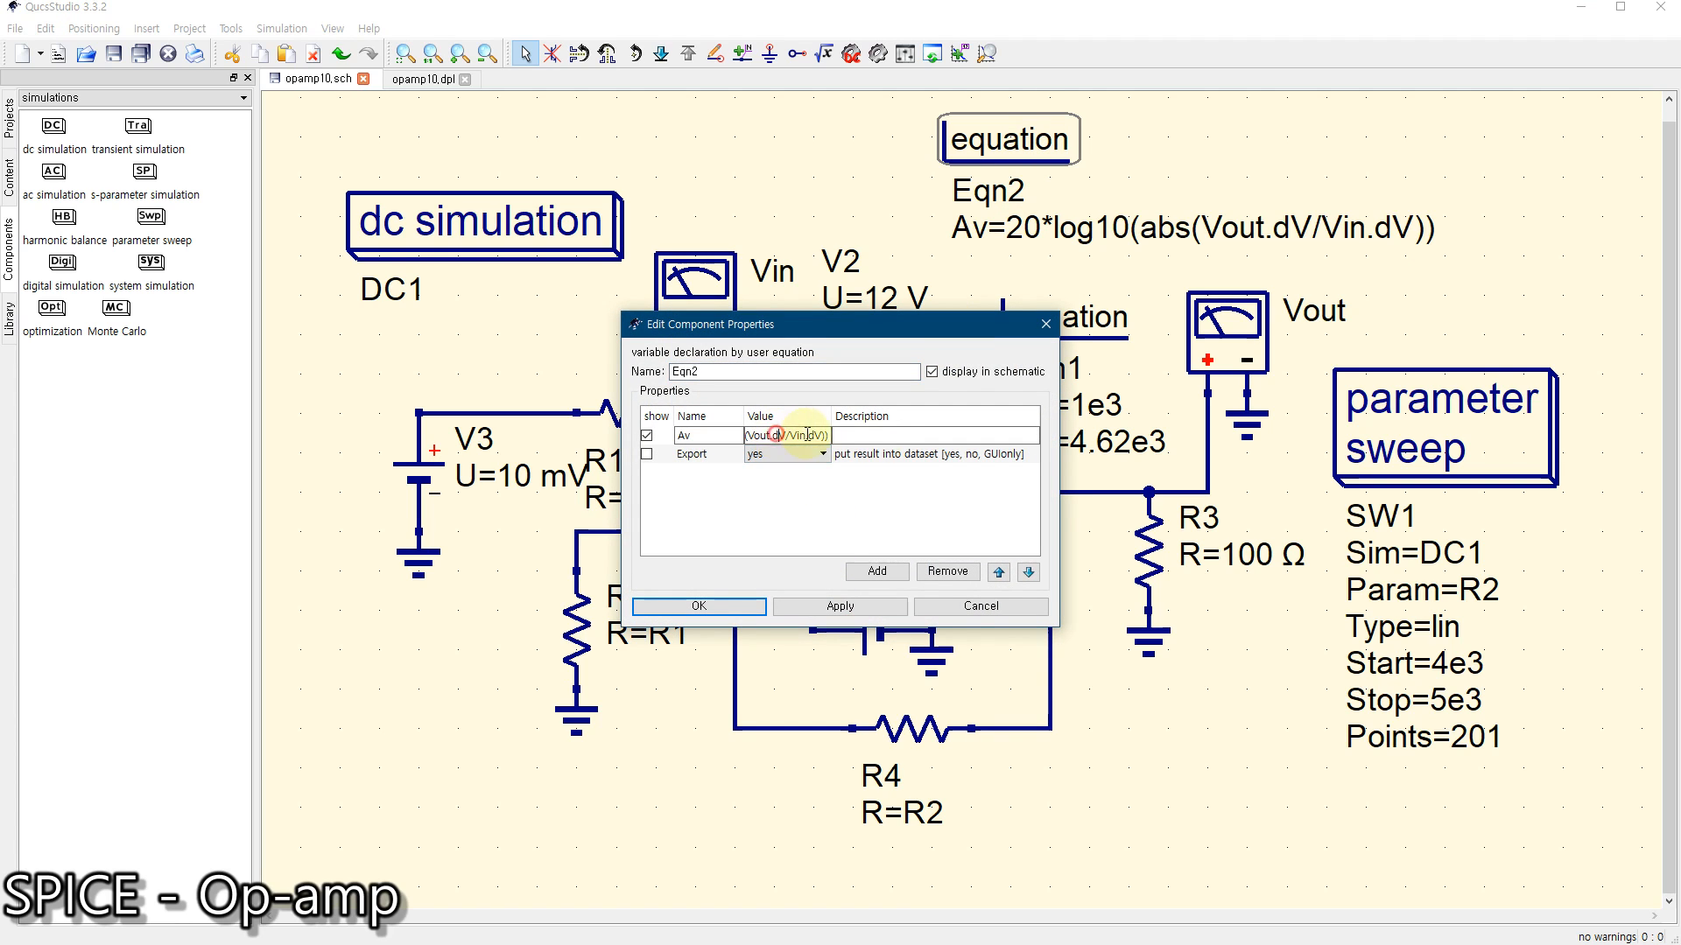
pyautogui.press('BackSpace')
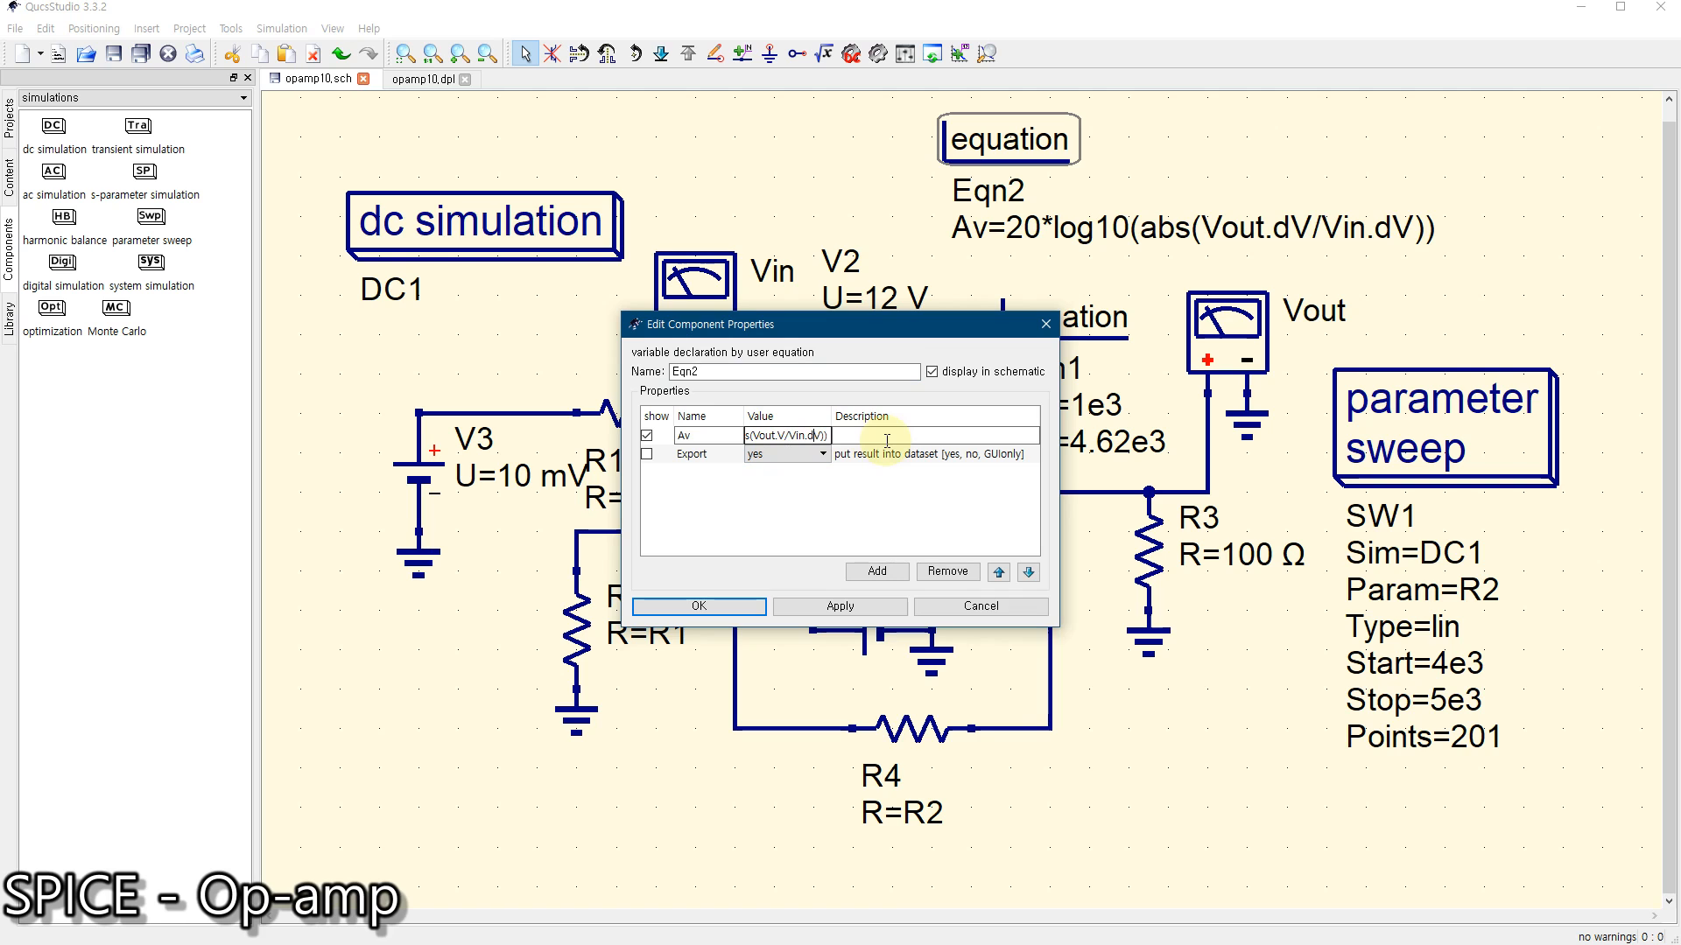
pyautogui.press('BackSpace')
pyautogui.click(840, 606)
pyautogui.click(718, 604)
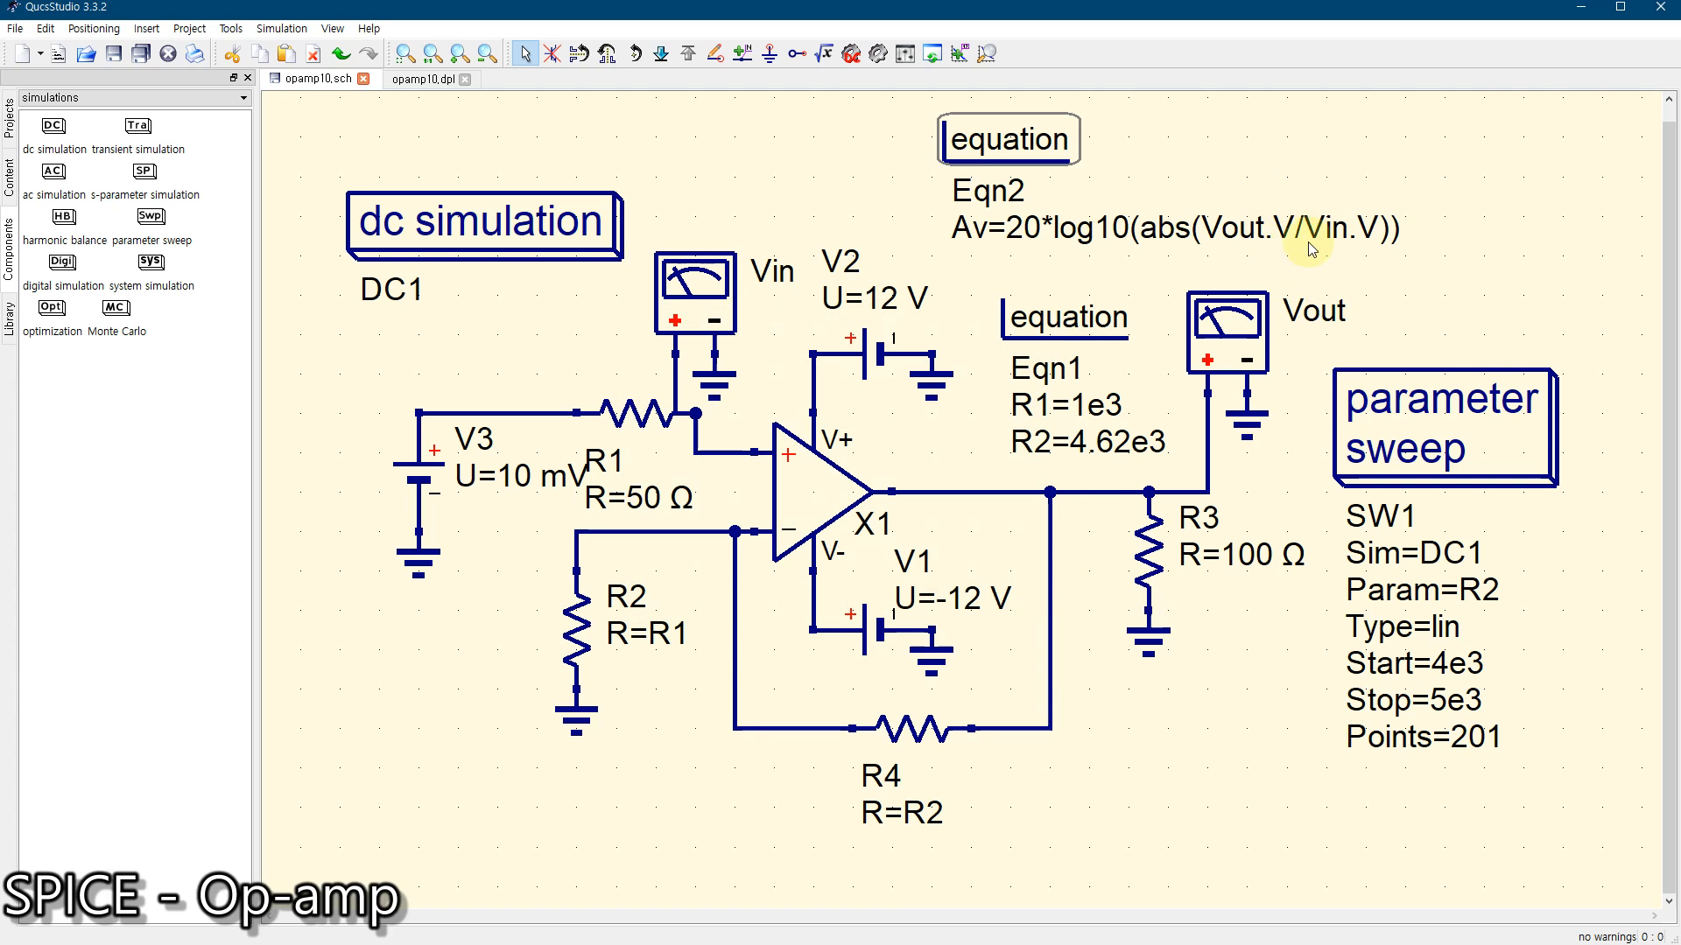
pyautogui.click(1181, 158)
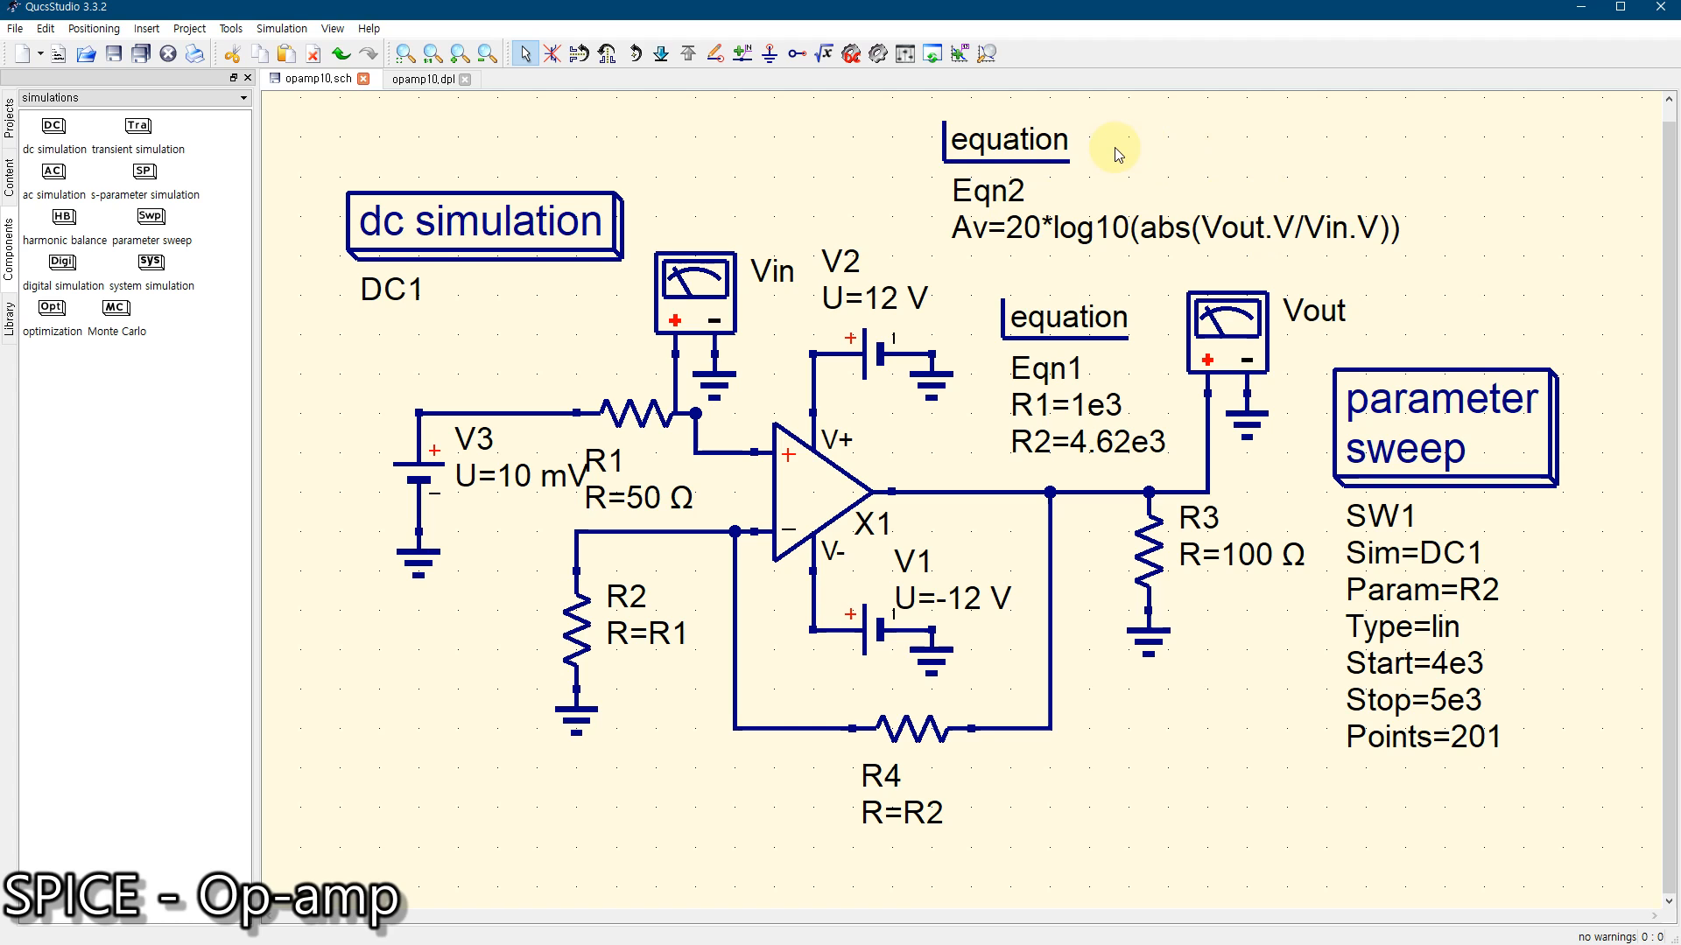
pyautogui.hotkey('ctrl', 'z')
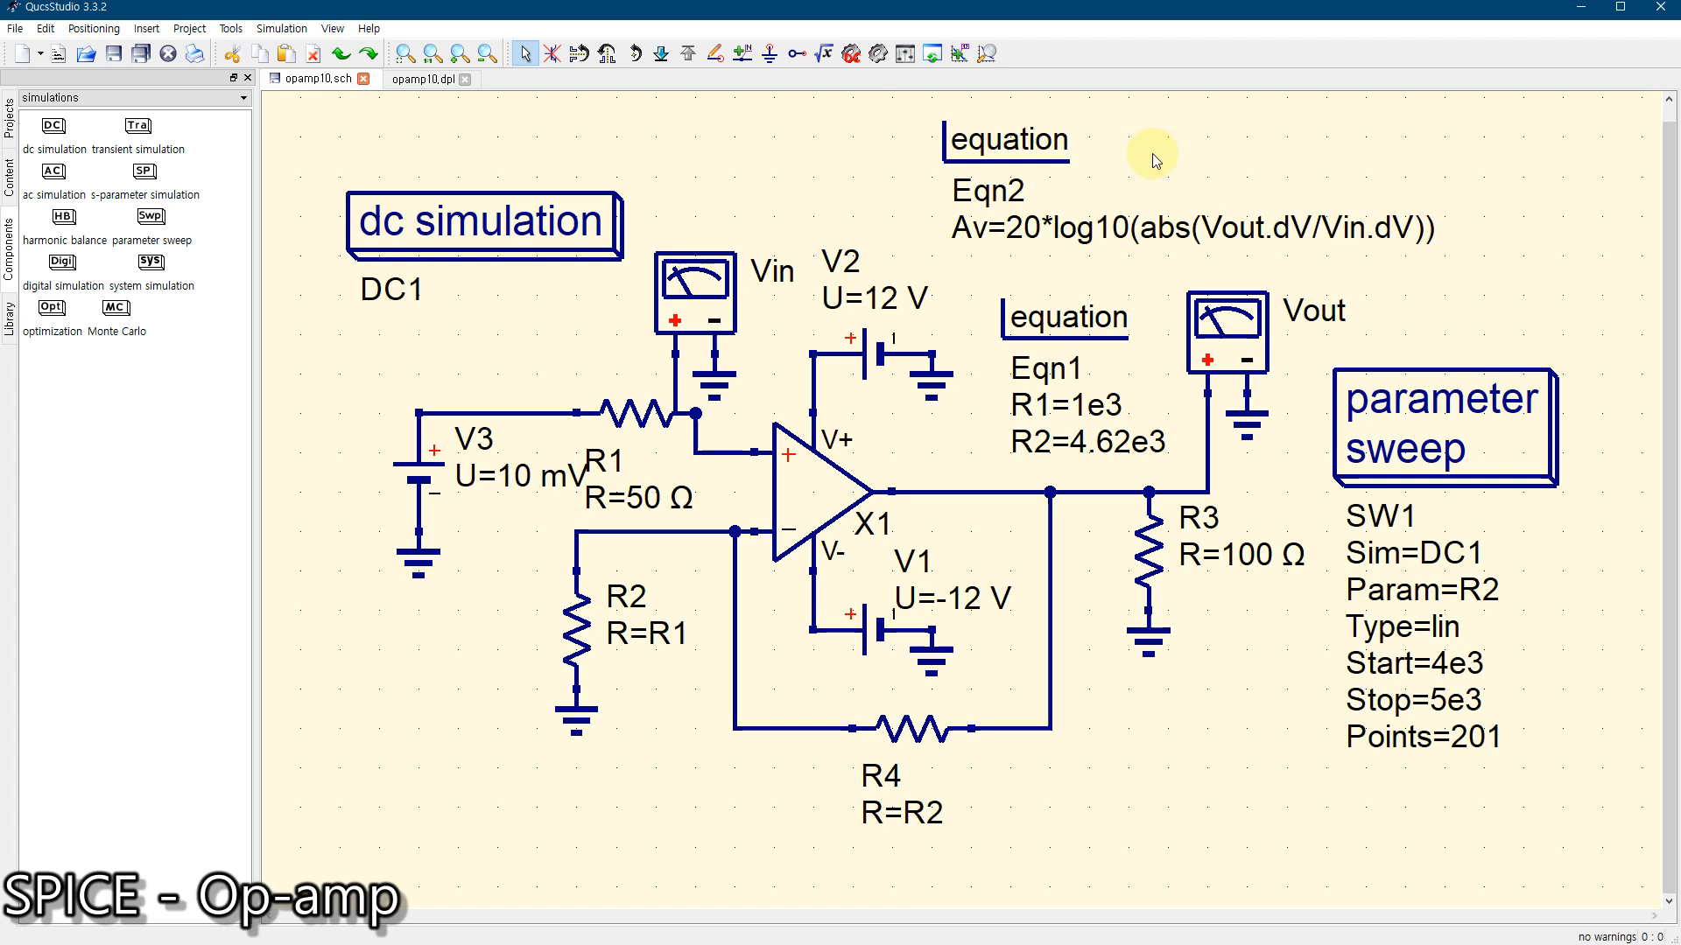
# Rerun the simulation and delete the Vout.dV and Vin.dV graphs from the result diagram
pyautogui.click(878, 55)
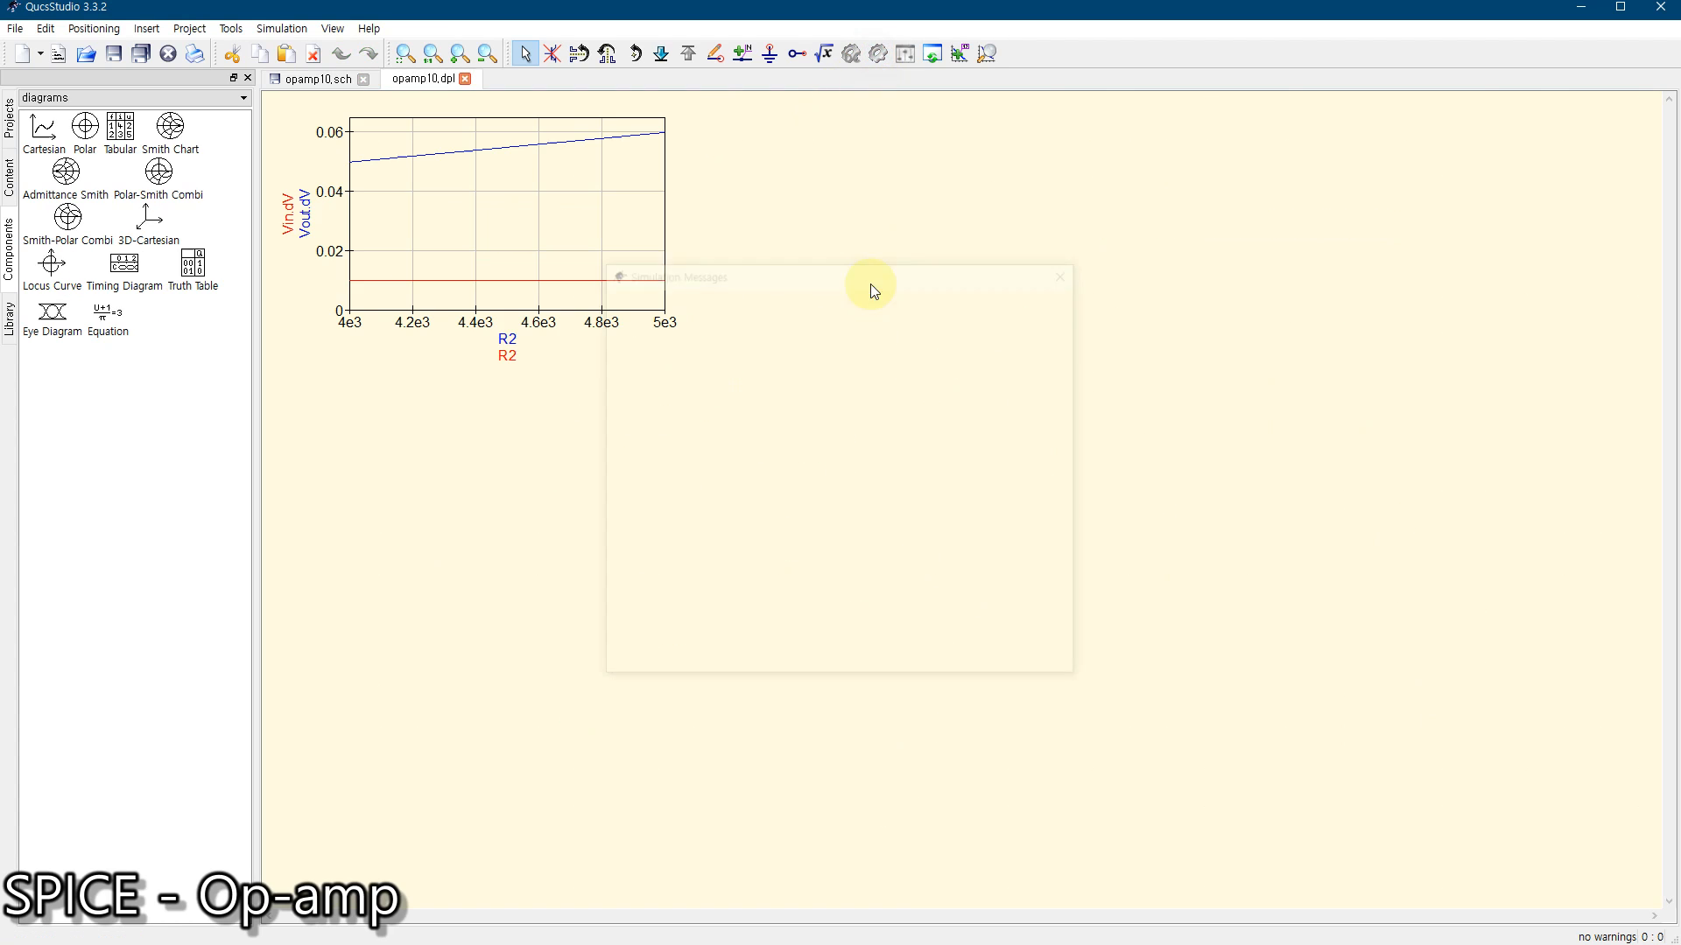
pyautogui.doubleClick(516, 223)
pyautogui.click(896, 480)
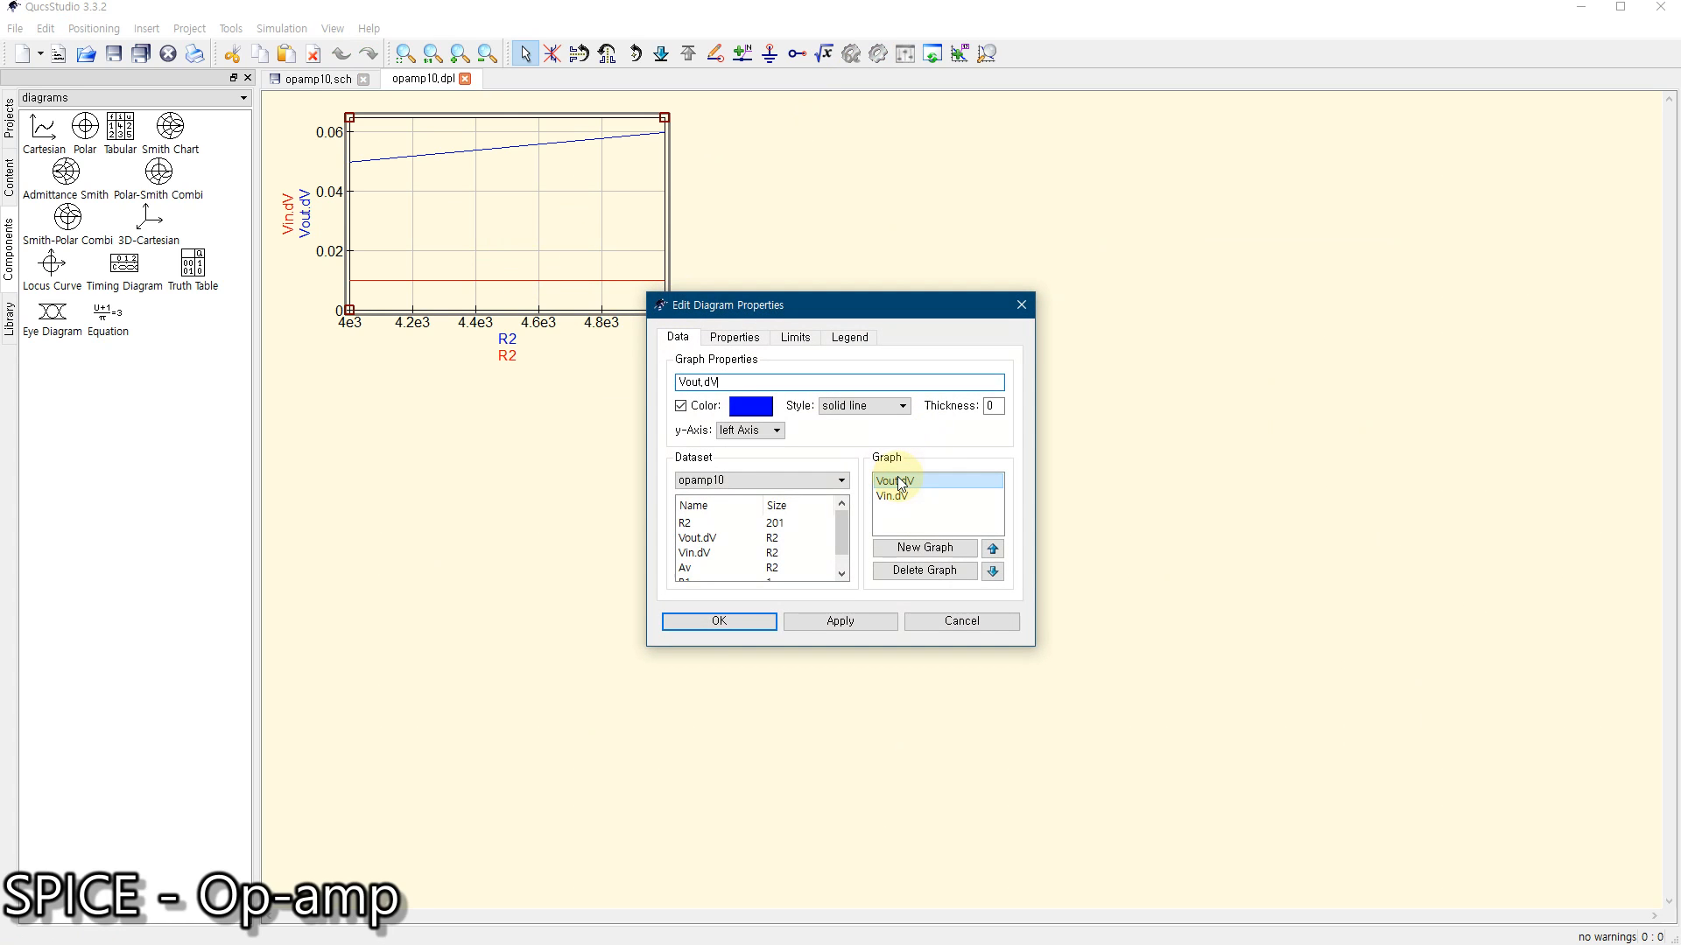
pyautogui.click(925, 573)
pyautogui.click(919, 570)
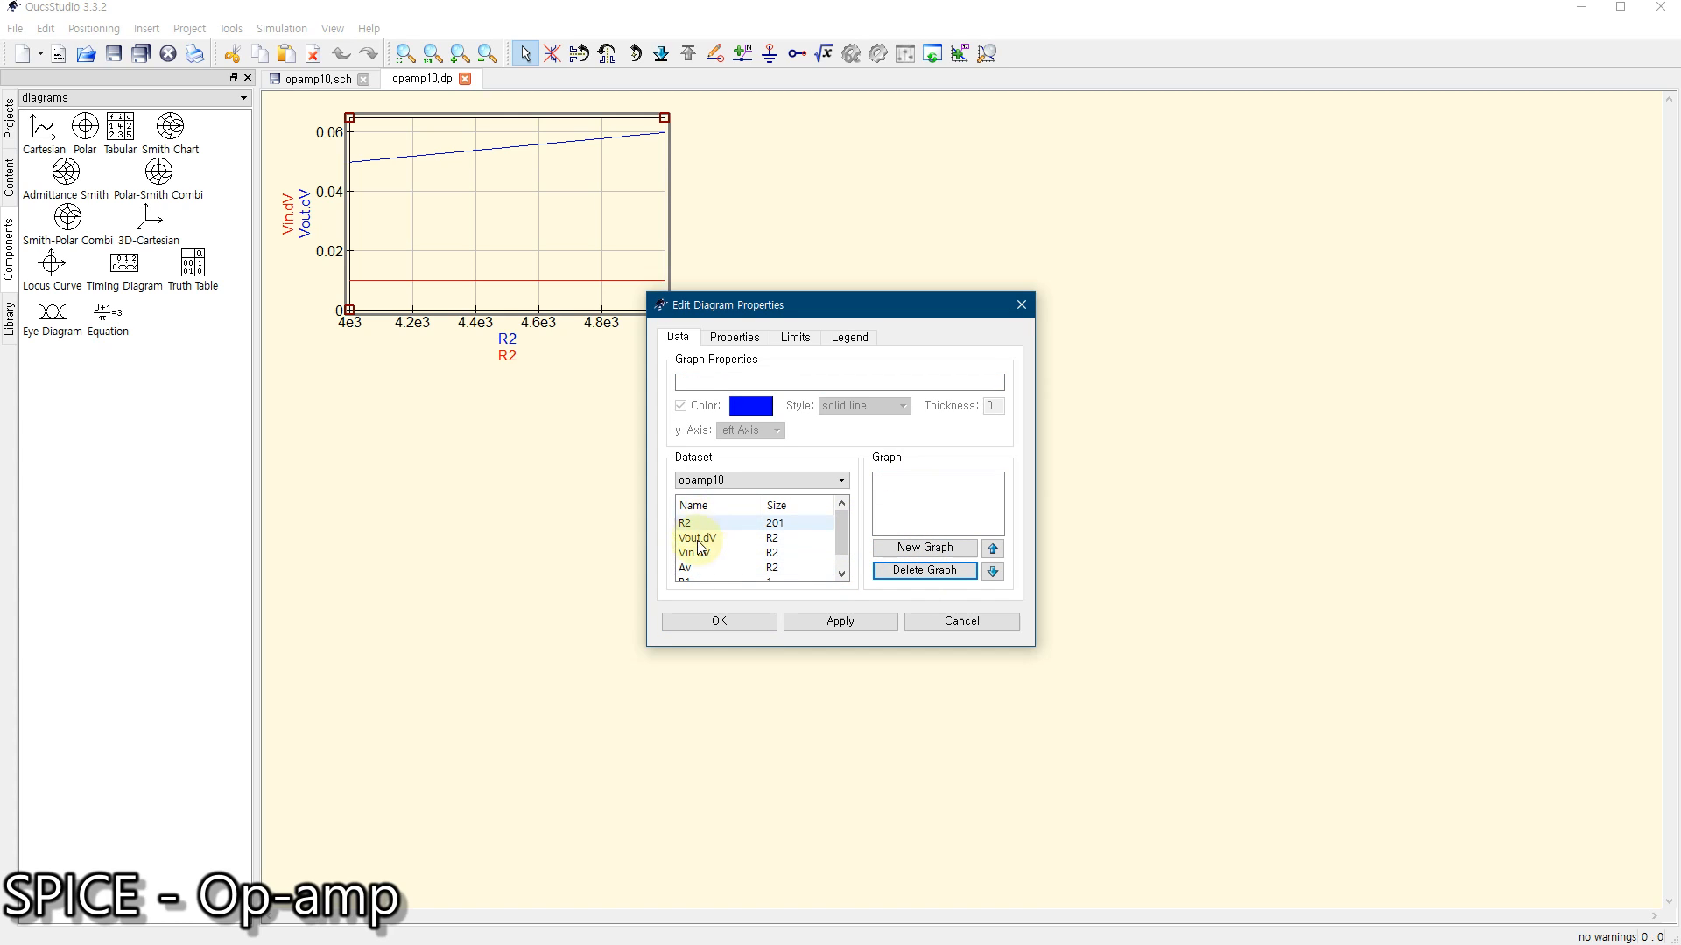
# Plot Av in the emptied Cartesian result diagram, and compare the curve with the schematic
pyautogui.doubleClick(723, 568)
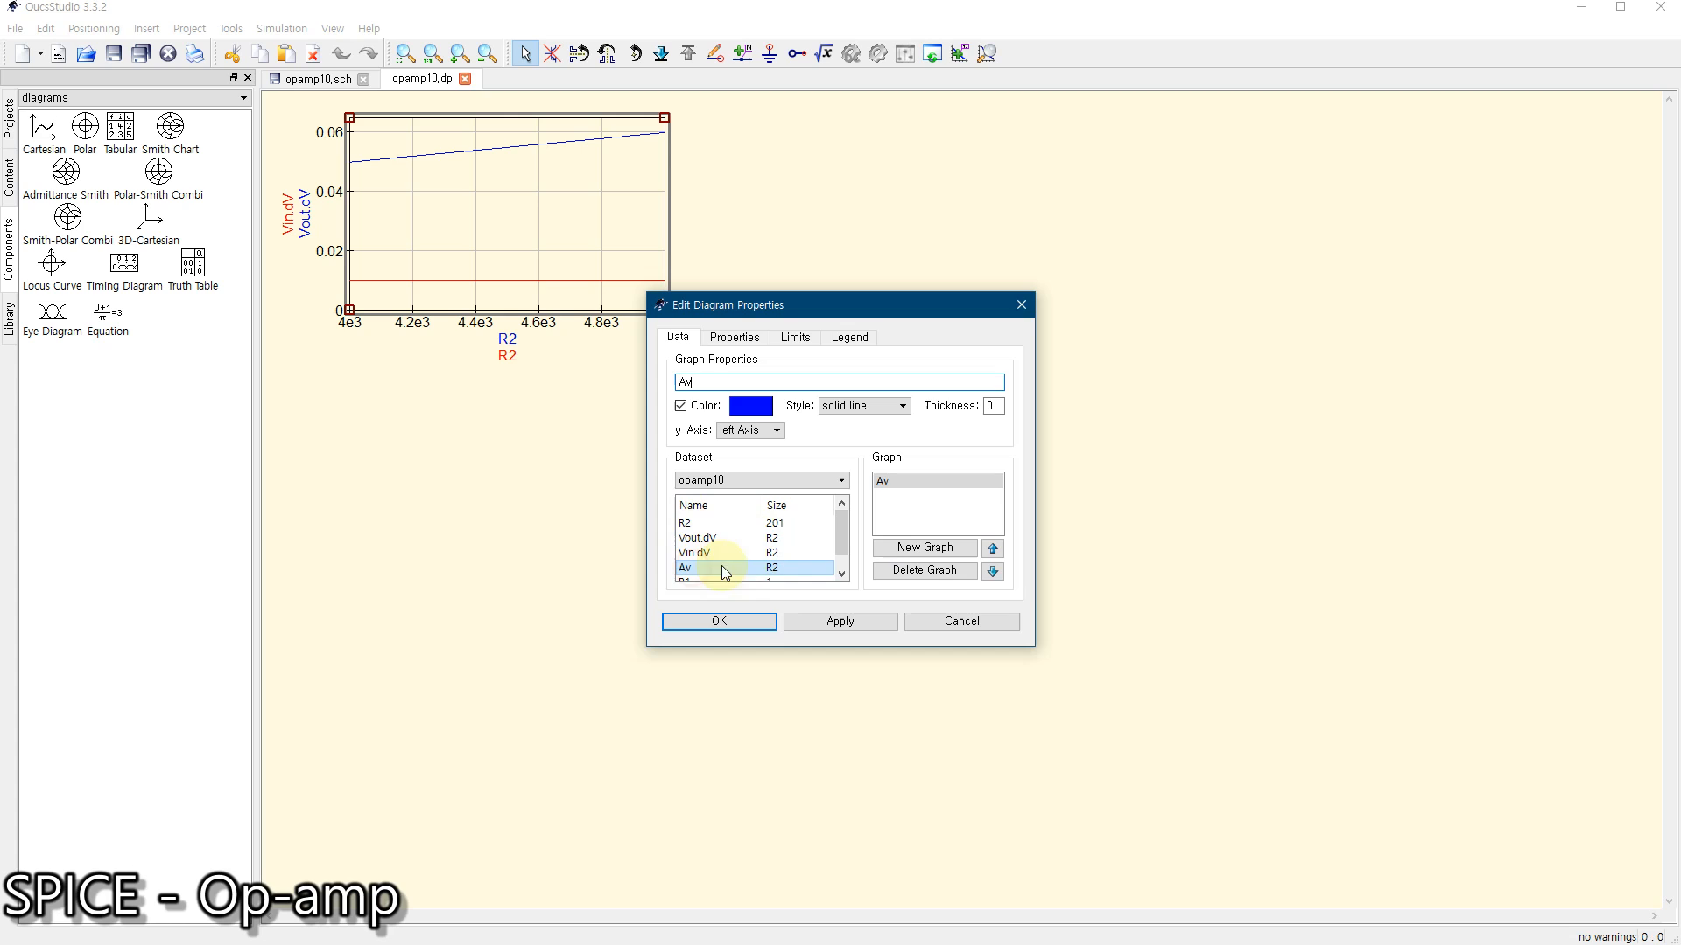
pyautogui.click(716, 620)
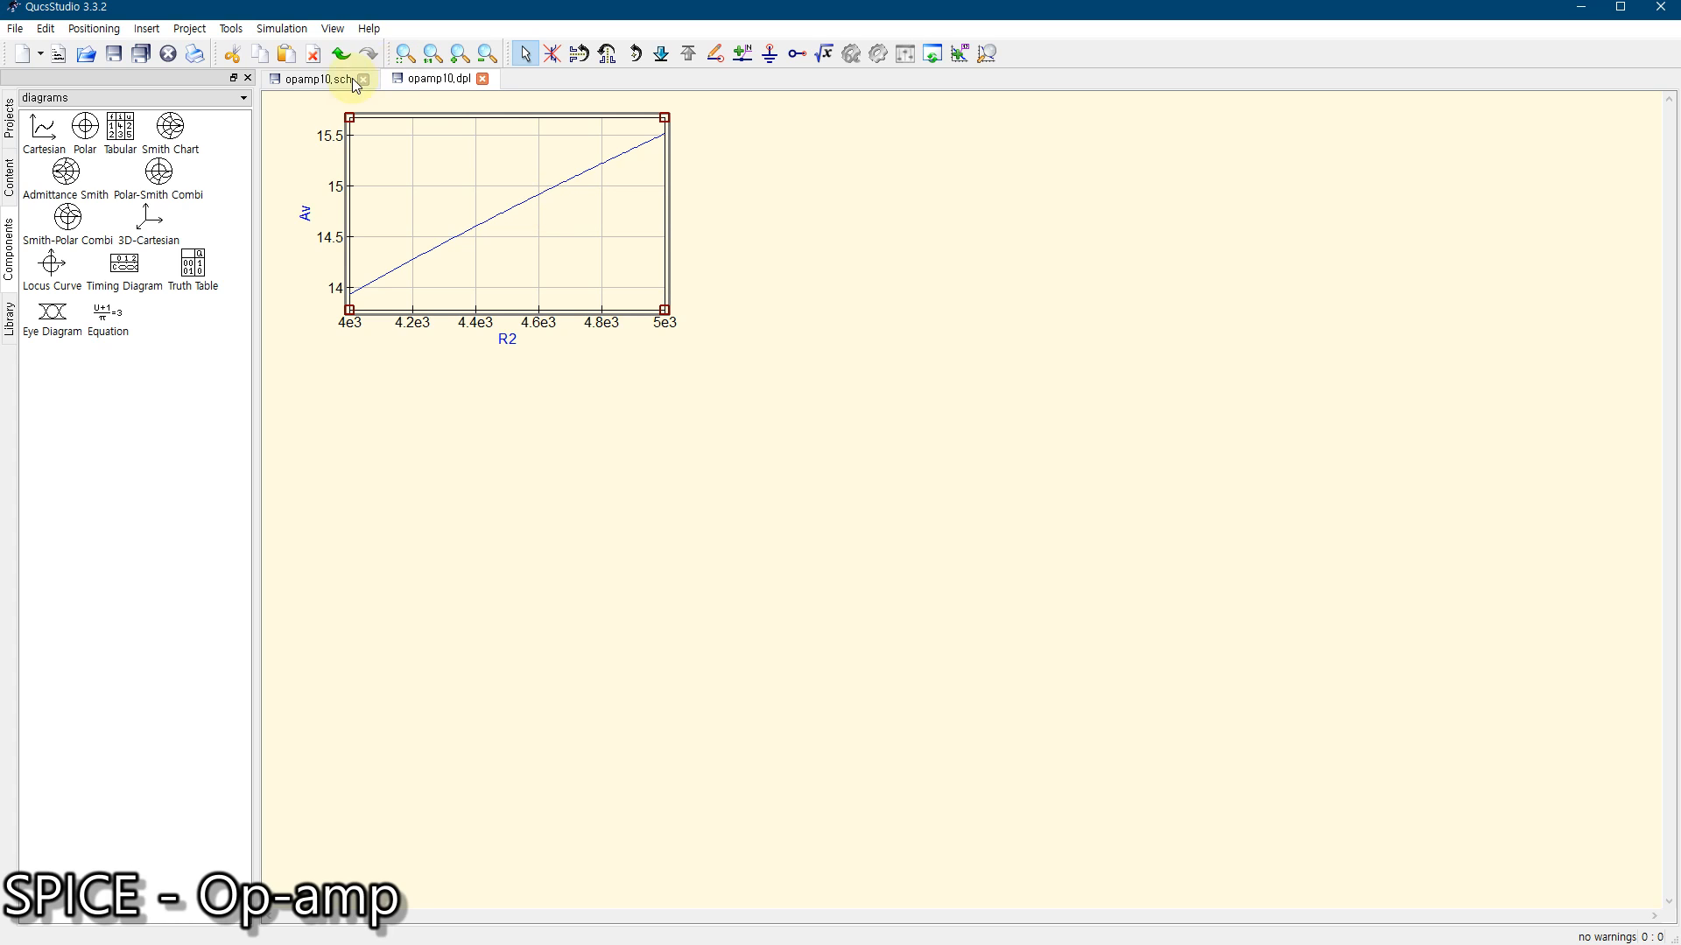
pyautogui.click(322, 82)
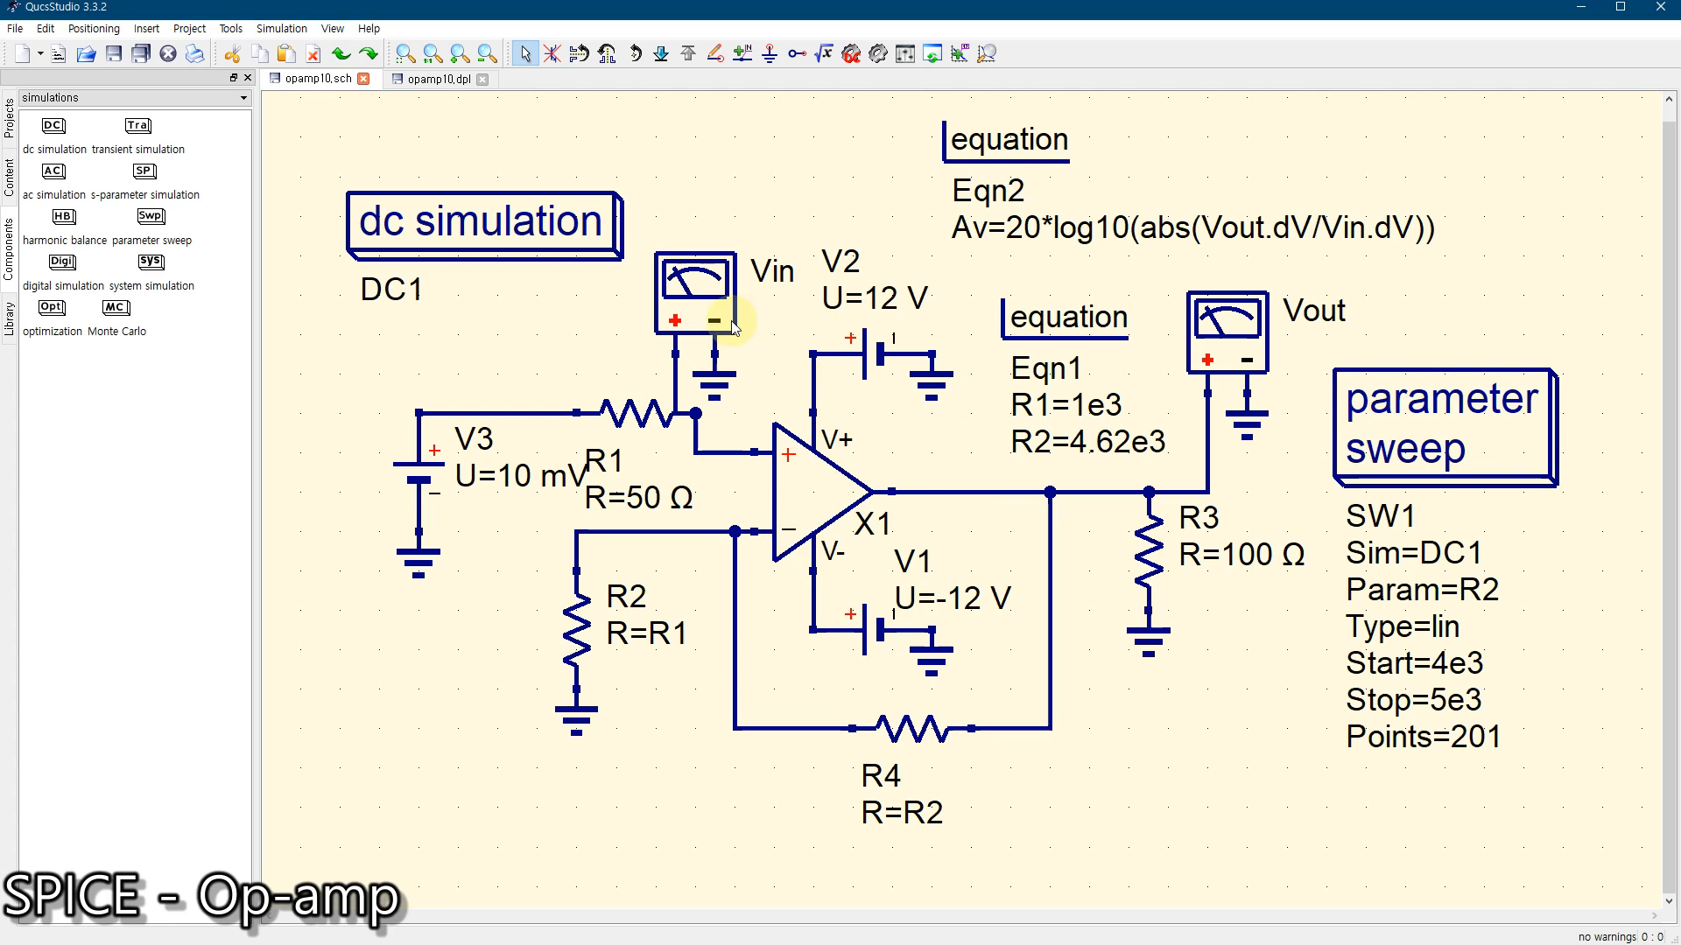
pyautogui.click(434, 79)
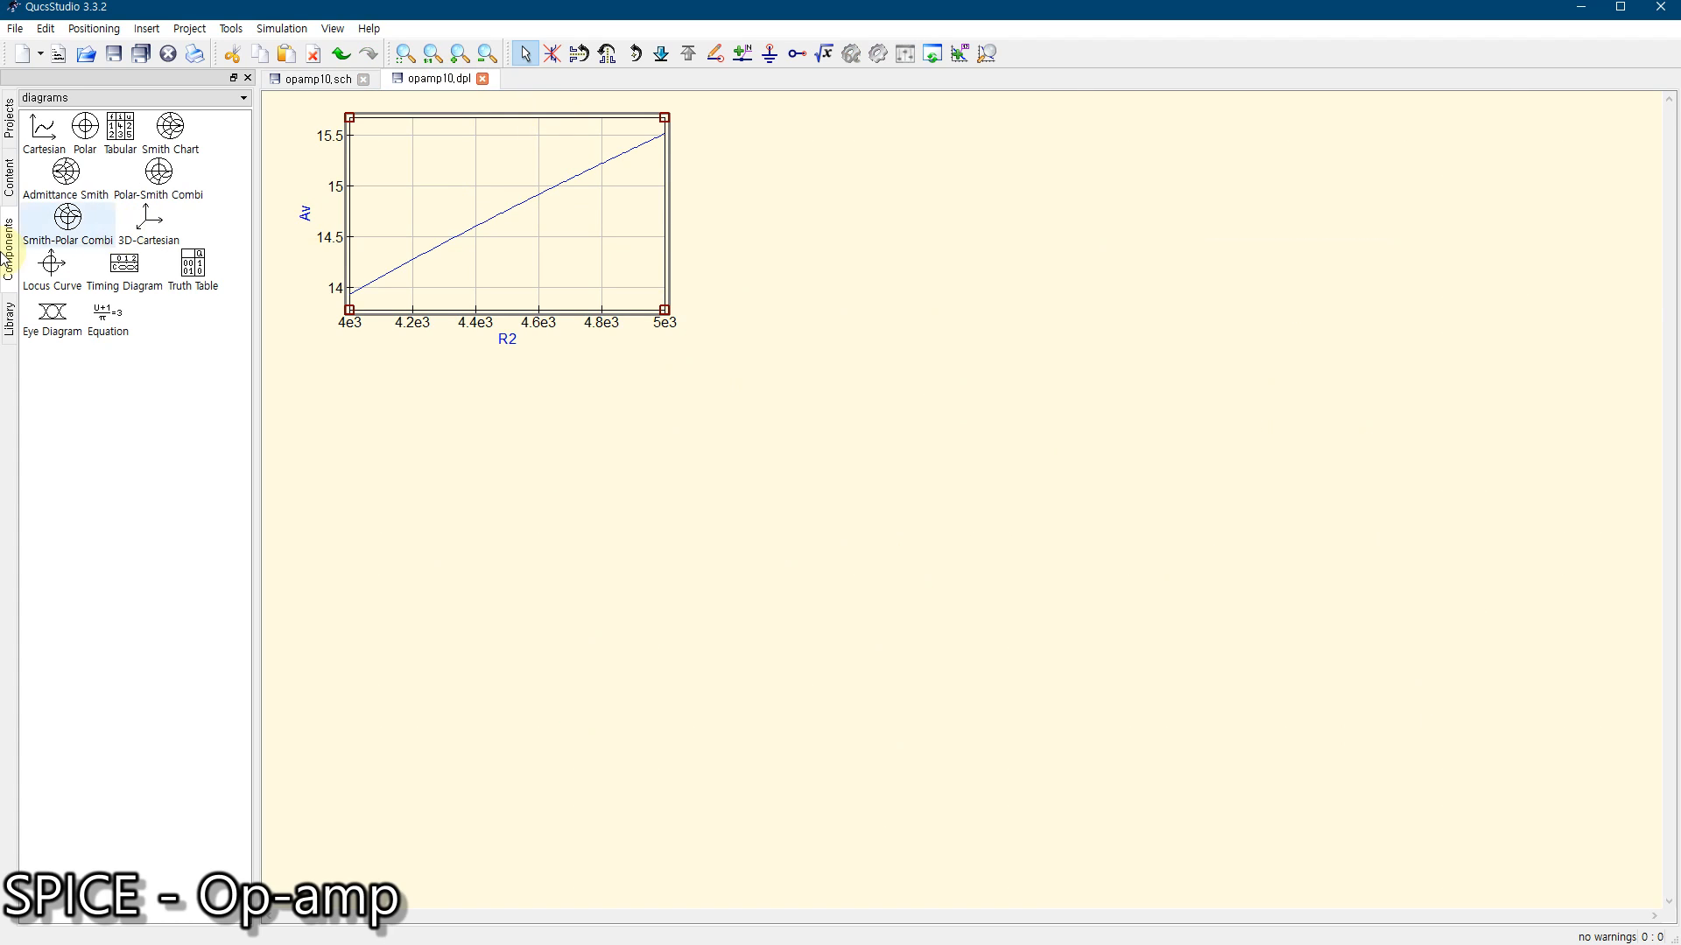
# Add a tabular diagram of Av with precision 5 below the gain plot
pyautogui.click(127, 140)
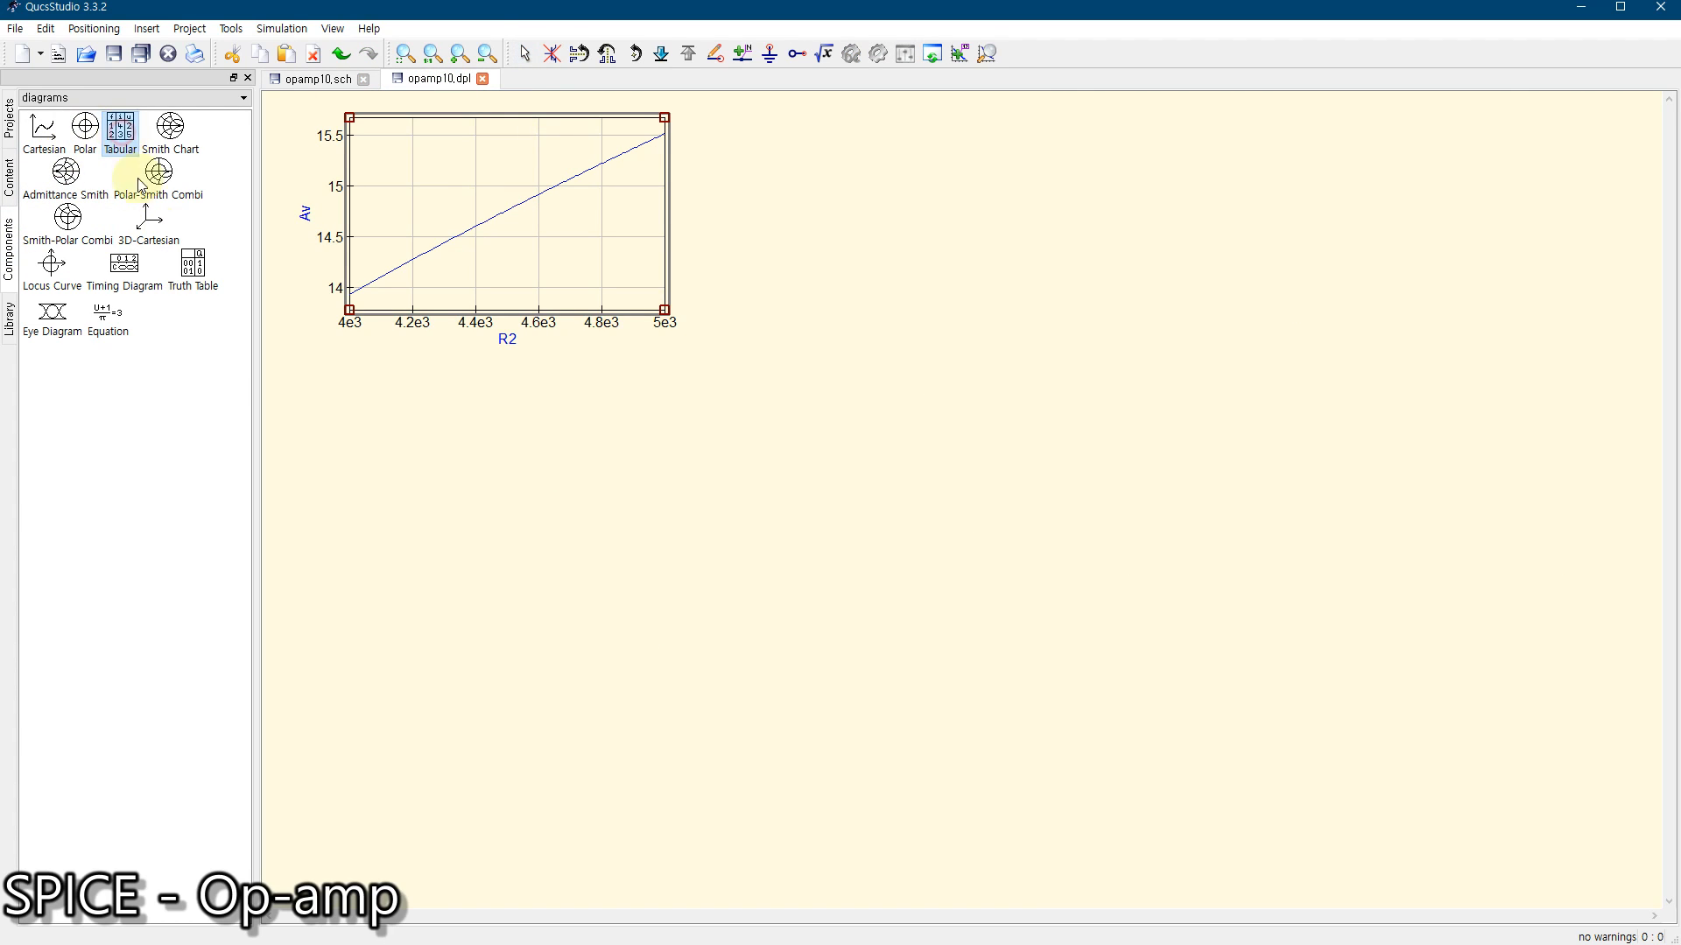
pyautogui.click(333, 599)
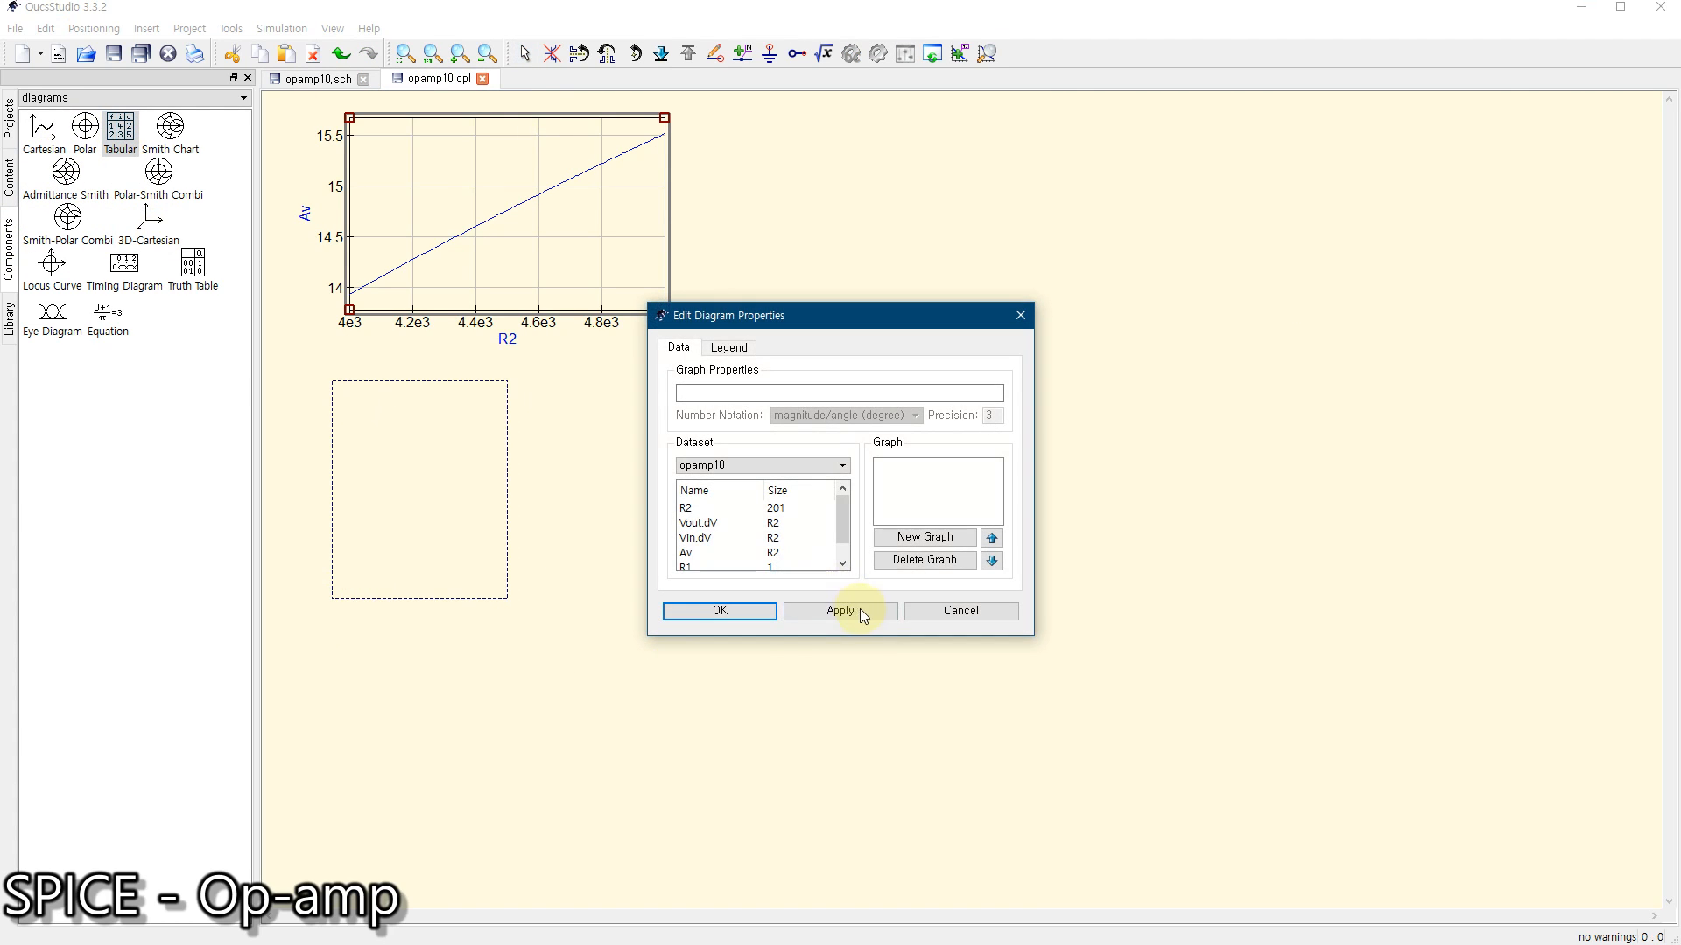
pyautogui.doubleClick(700, 553)
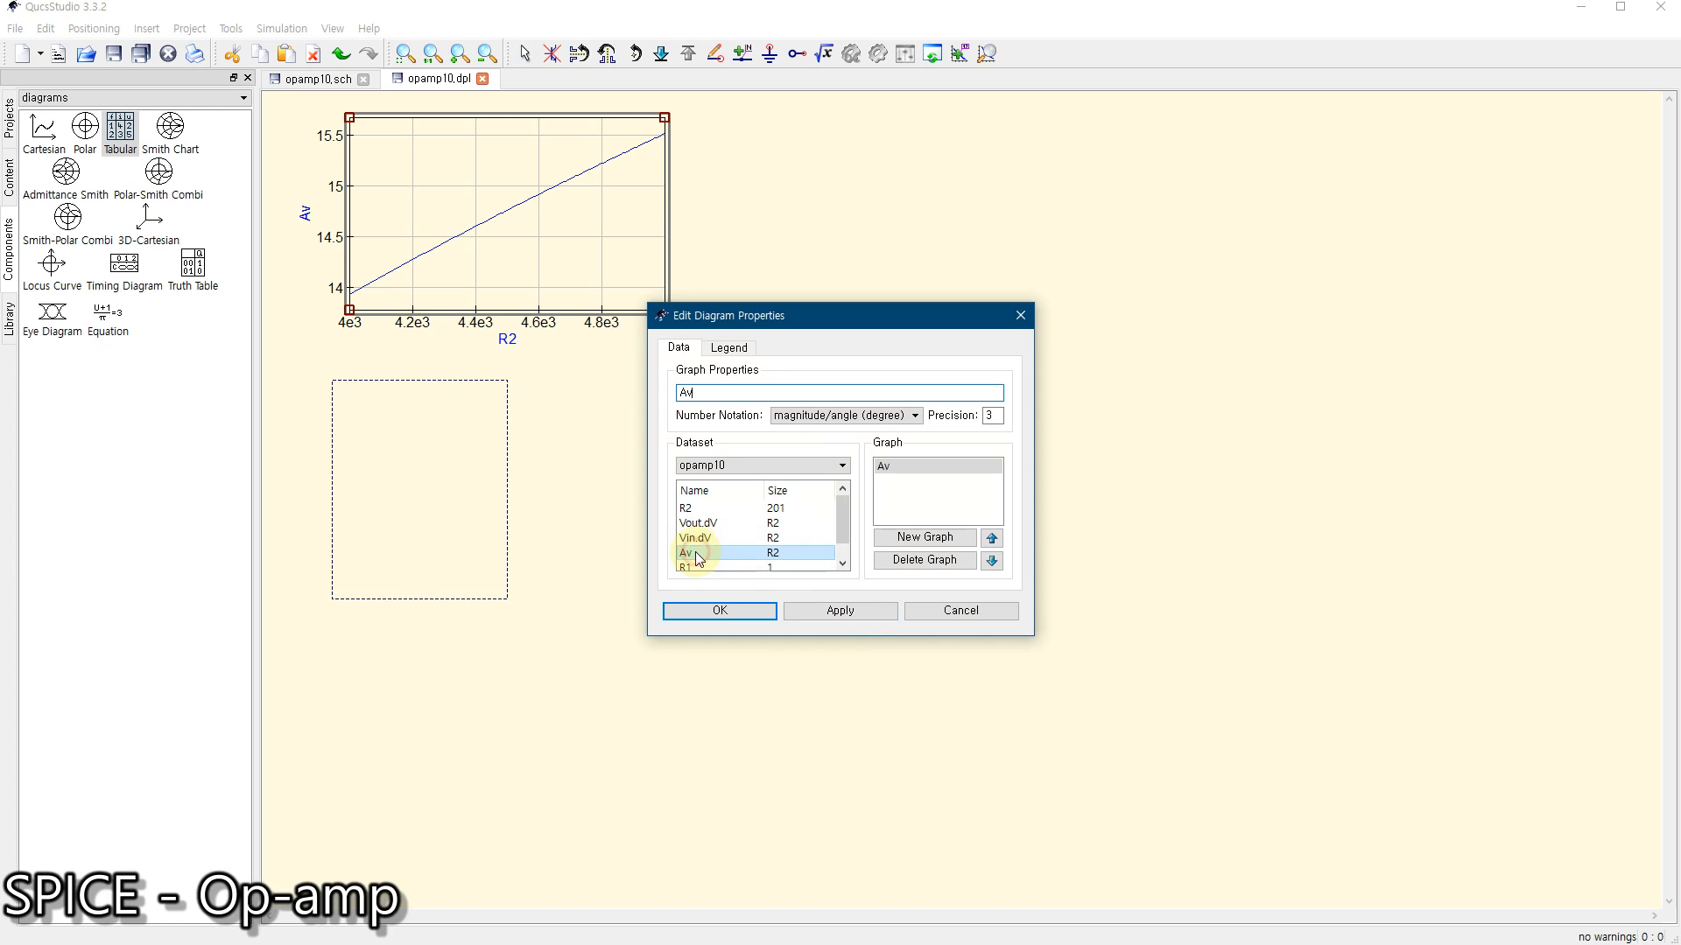
pyautogui.doubleClick(995, 417)
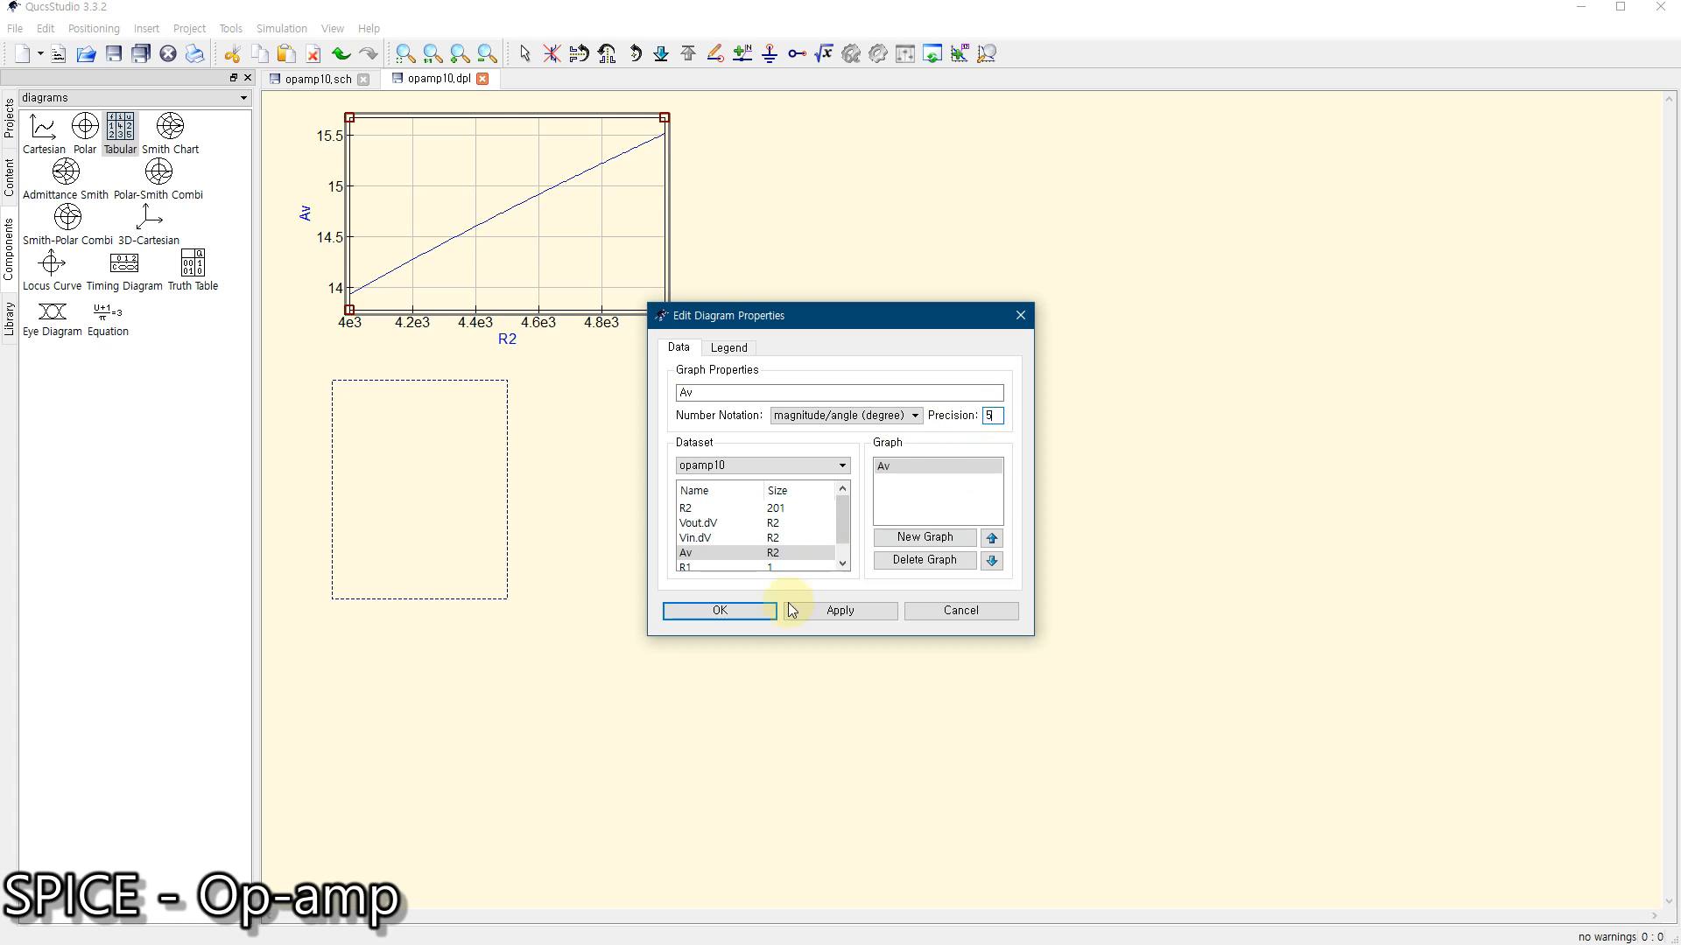
pyautogui.click(727, 610)
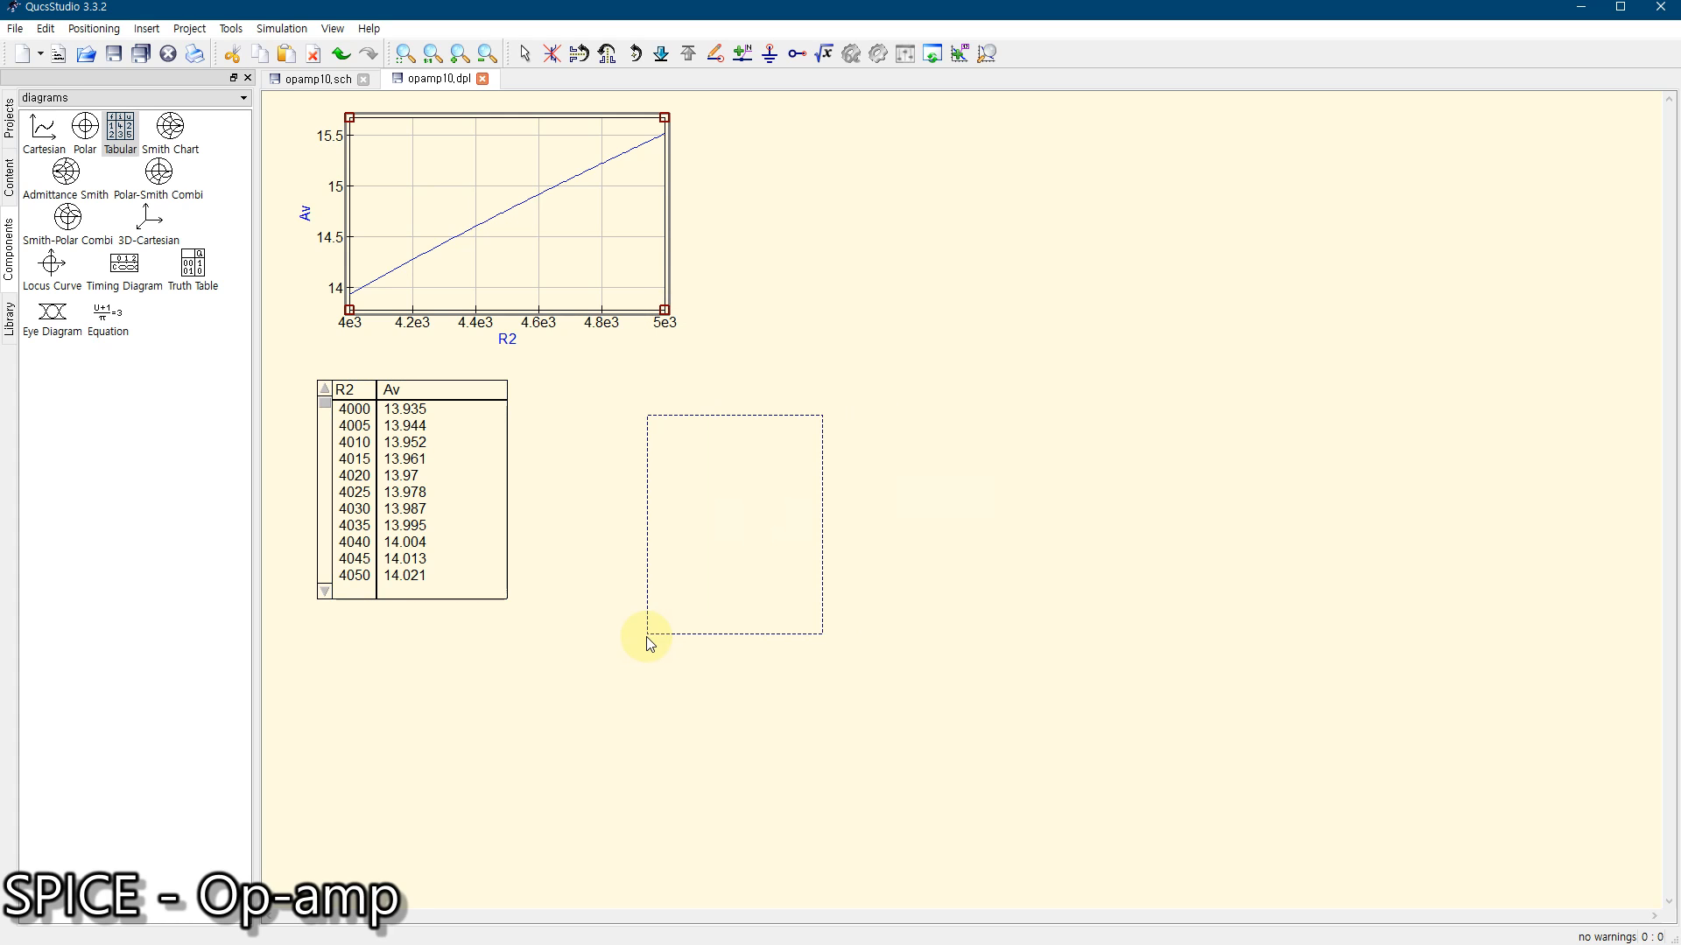
pyautogui.press('Escape')
# Stretch the Av table downward and find the rows where the gain crosses 15 dB
pyautogui.click(404, 537)
pyautogui.moveTo(507, 599); pyautogui.dragTo(505, 830)
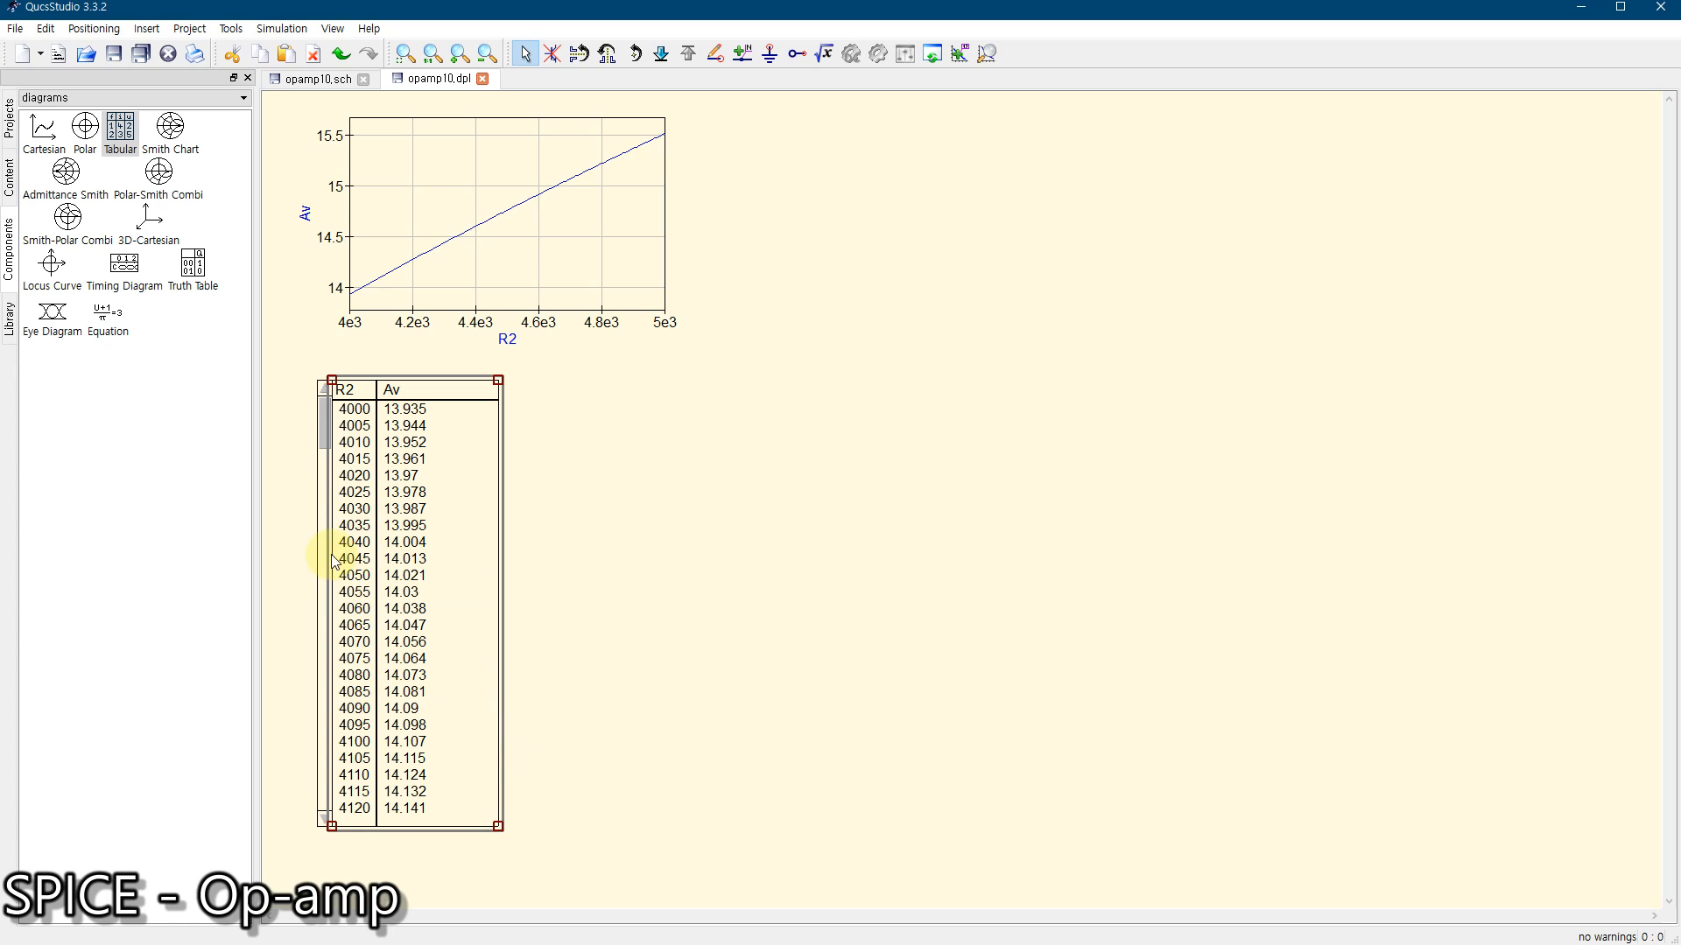
pyautogui.moveTo(321, 434); pyautogui.dragTo(333, 681)
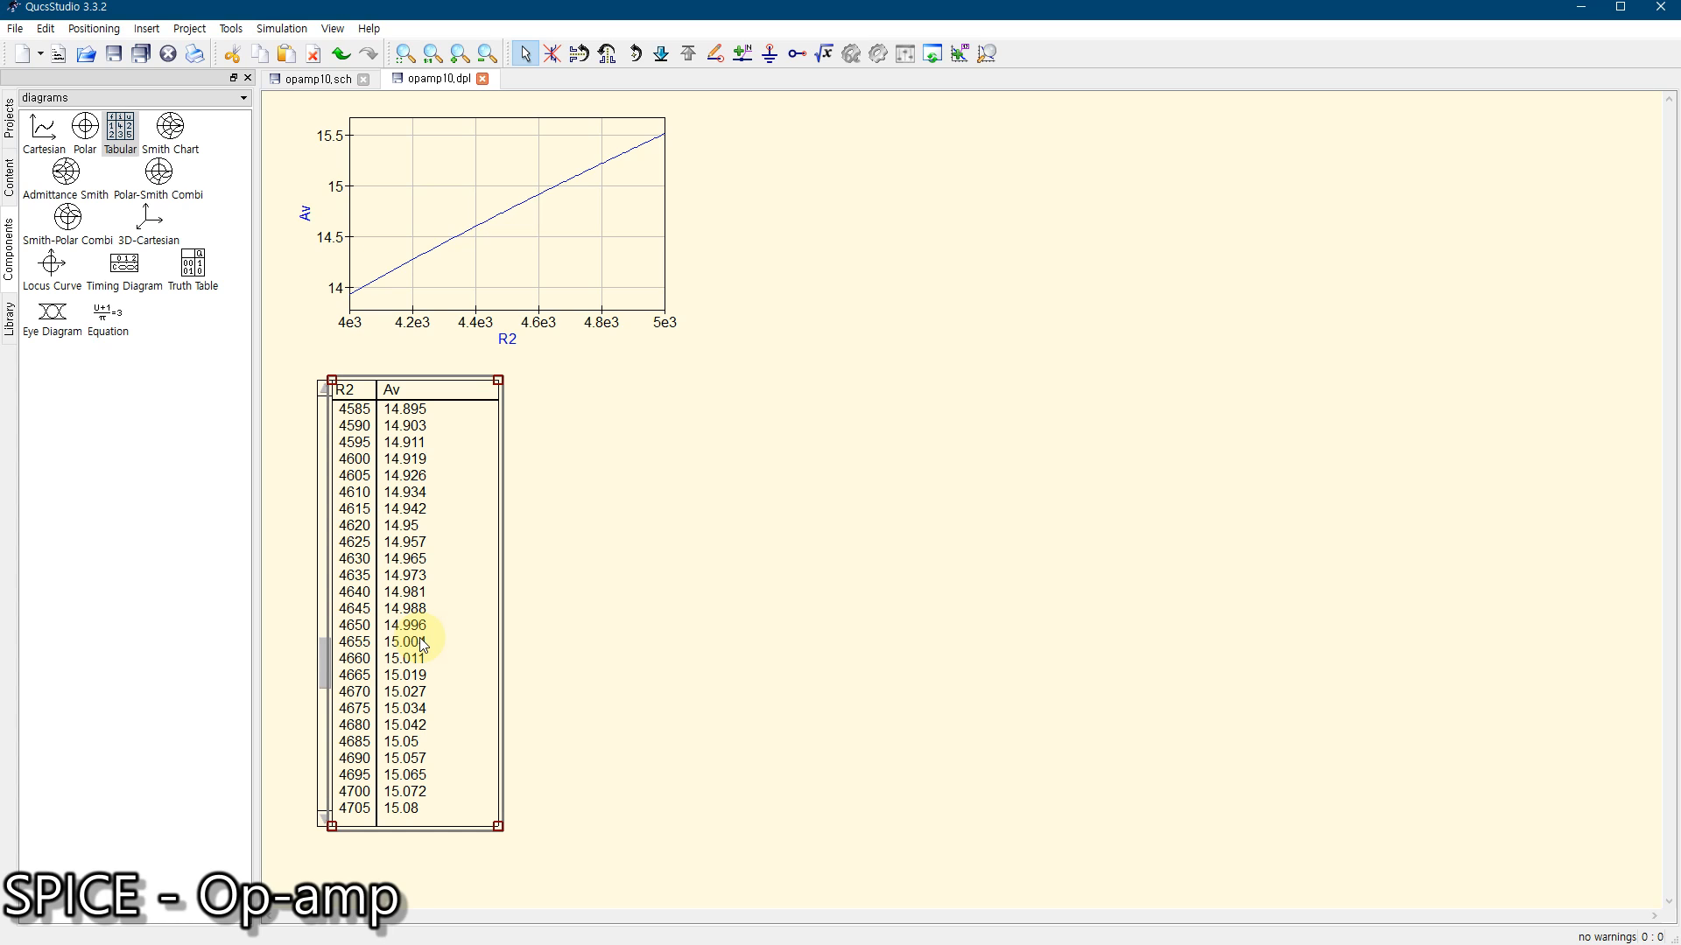
# Set R2 to 4.652e3 in the Eqn1 block of the schematic
pyautogui.click(315, 78)
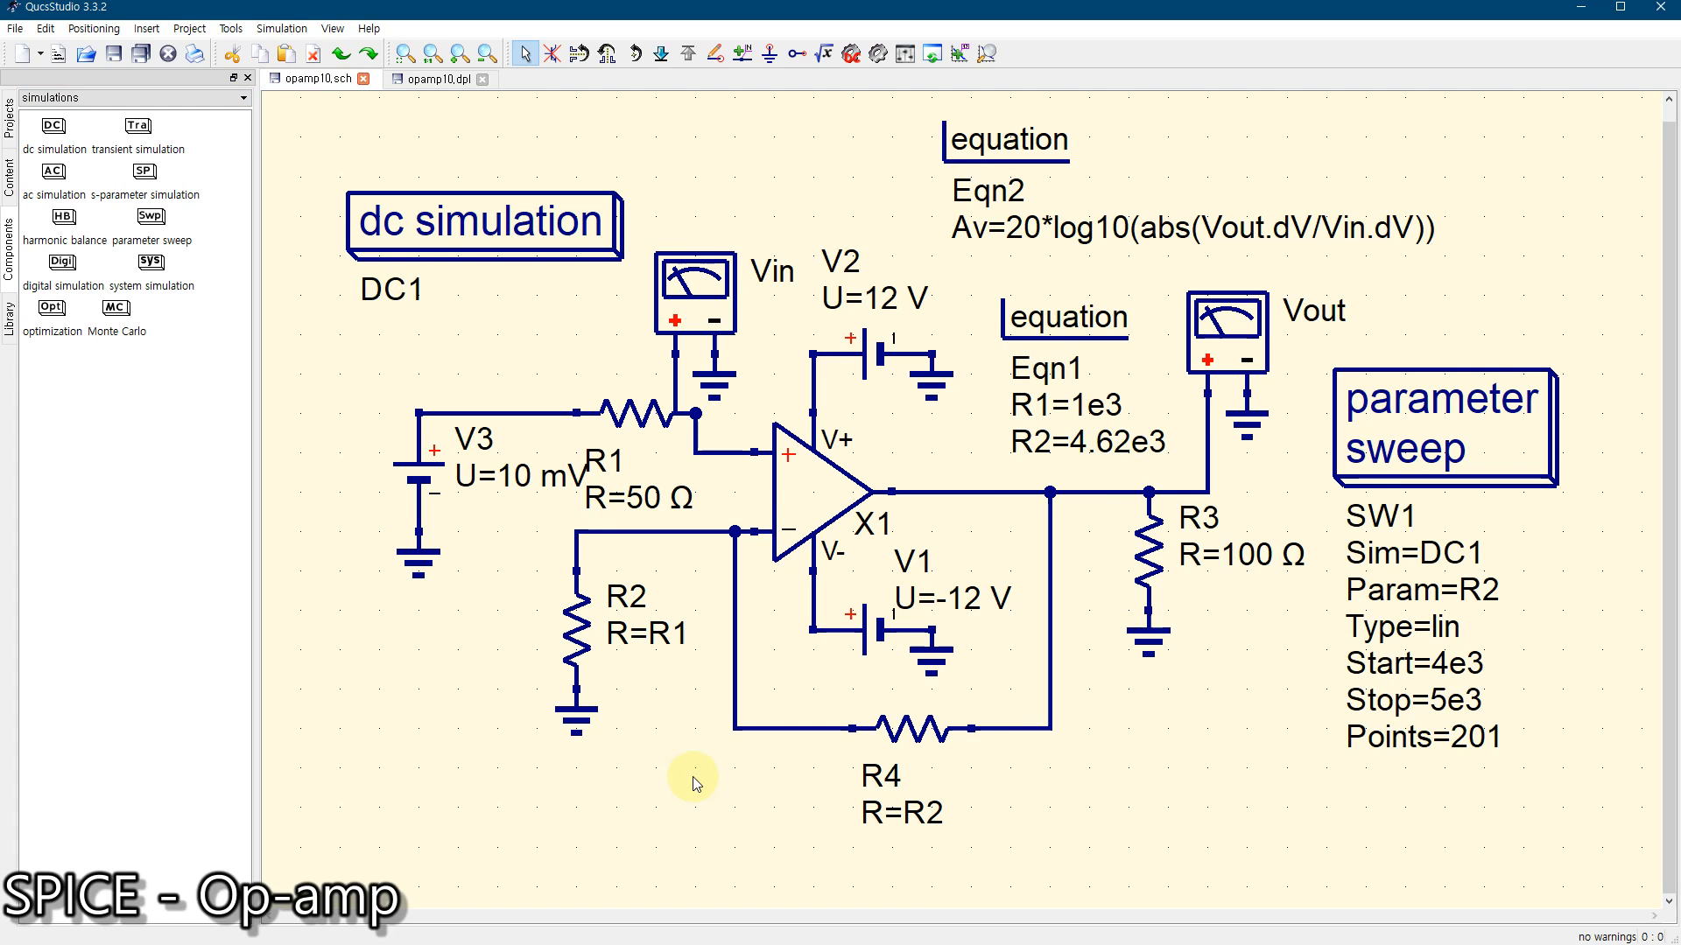
pyautogui.doubleClick(1072, 324)
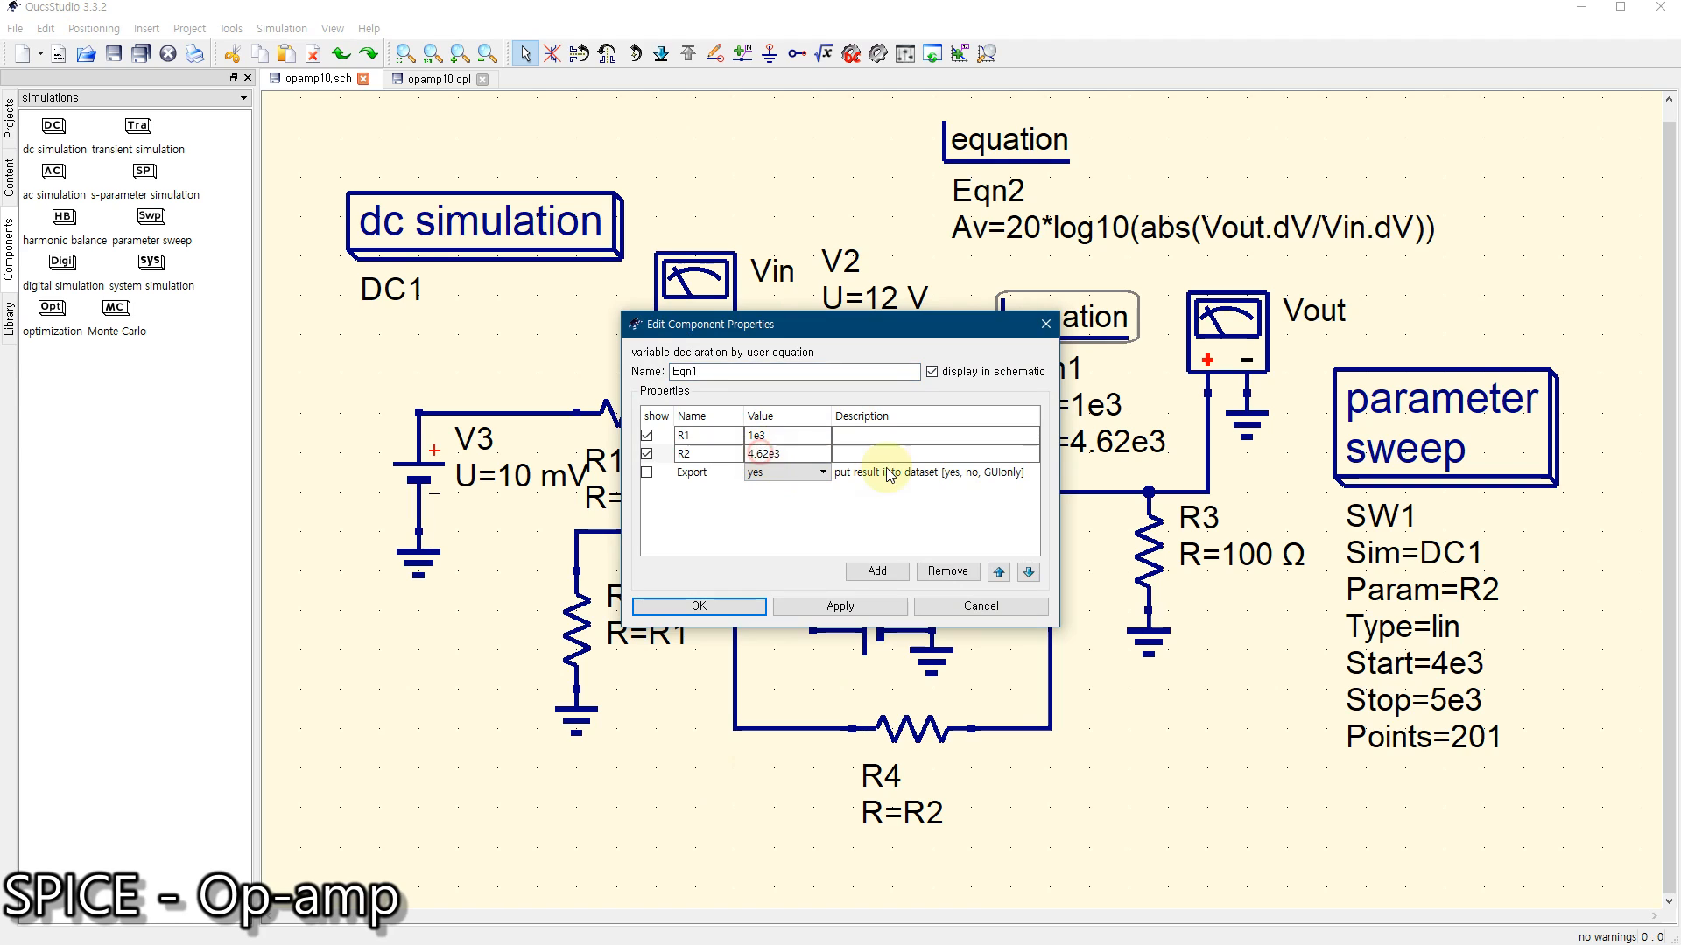
pyautogui.write('5')
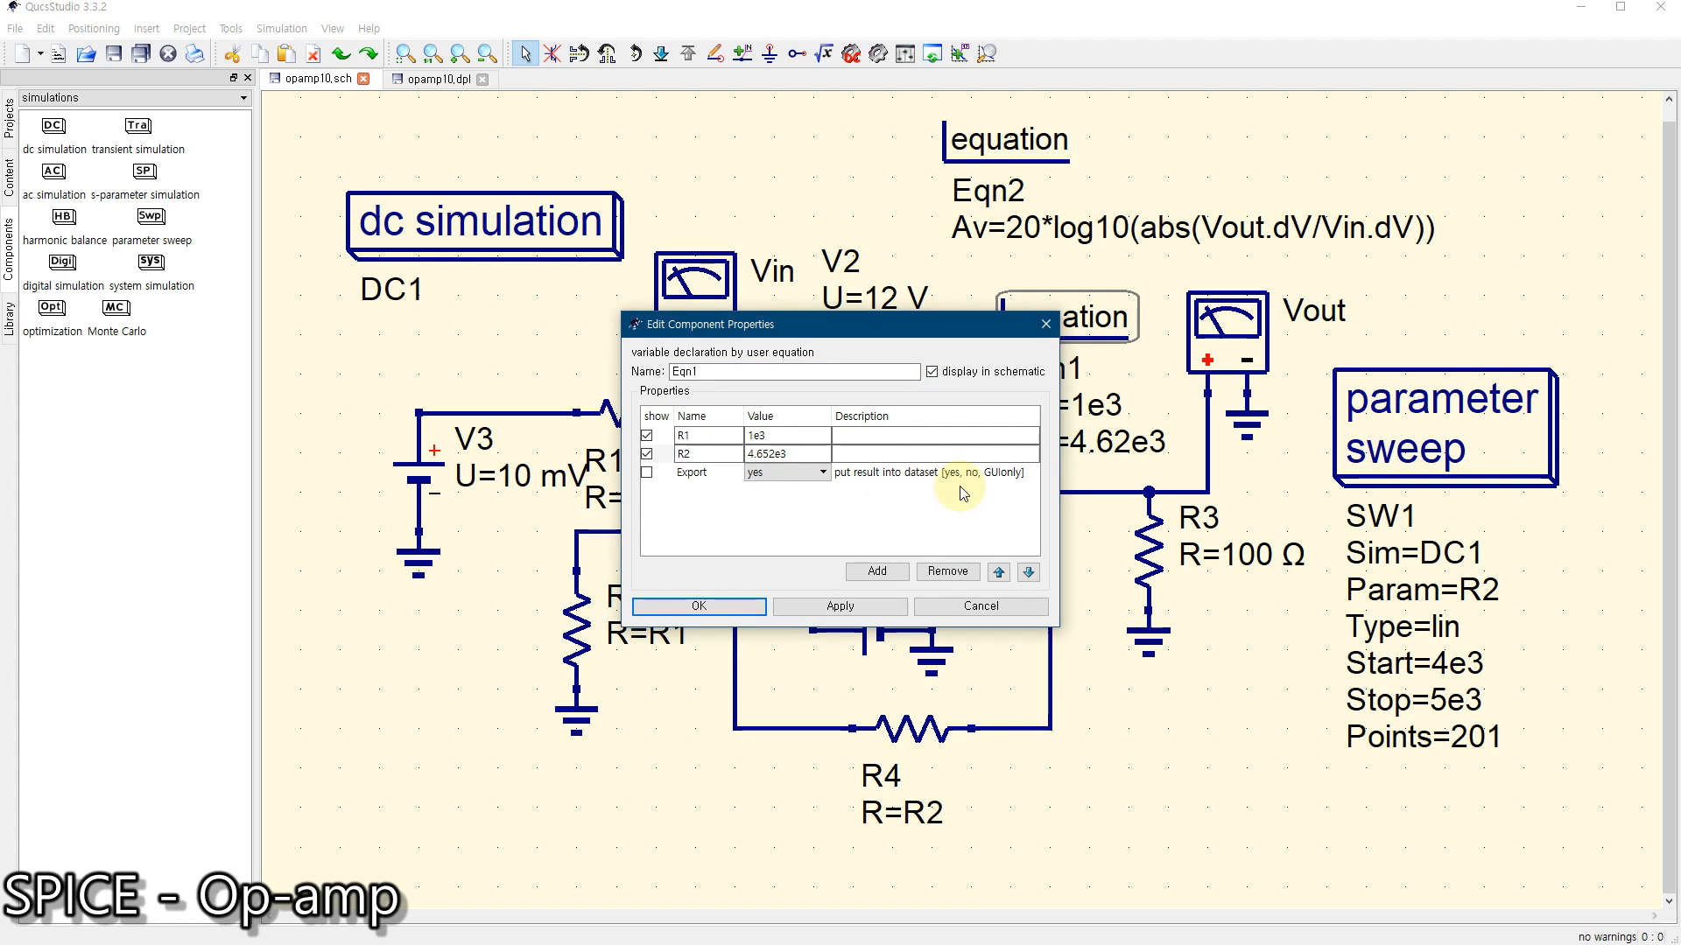
pyautogui.click(649, 608)
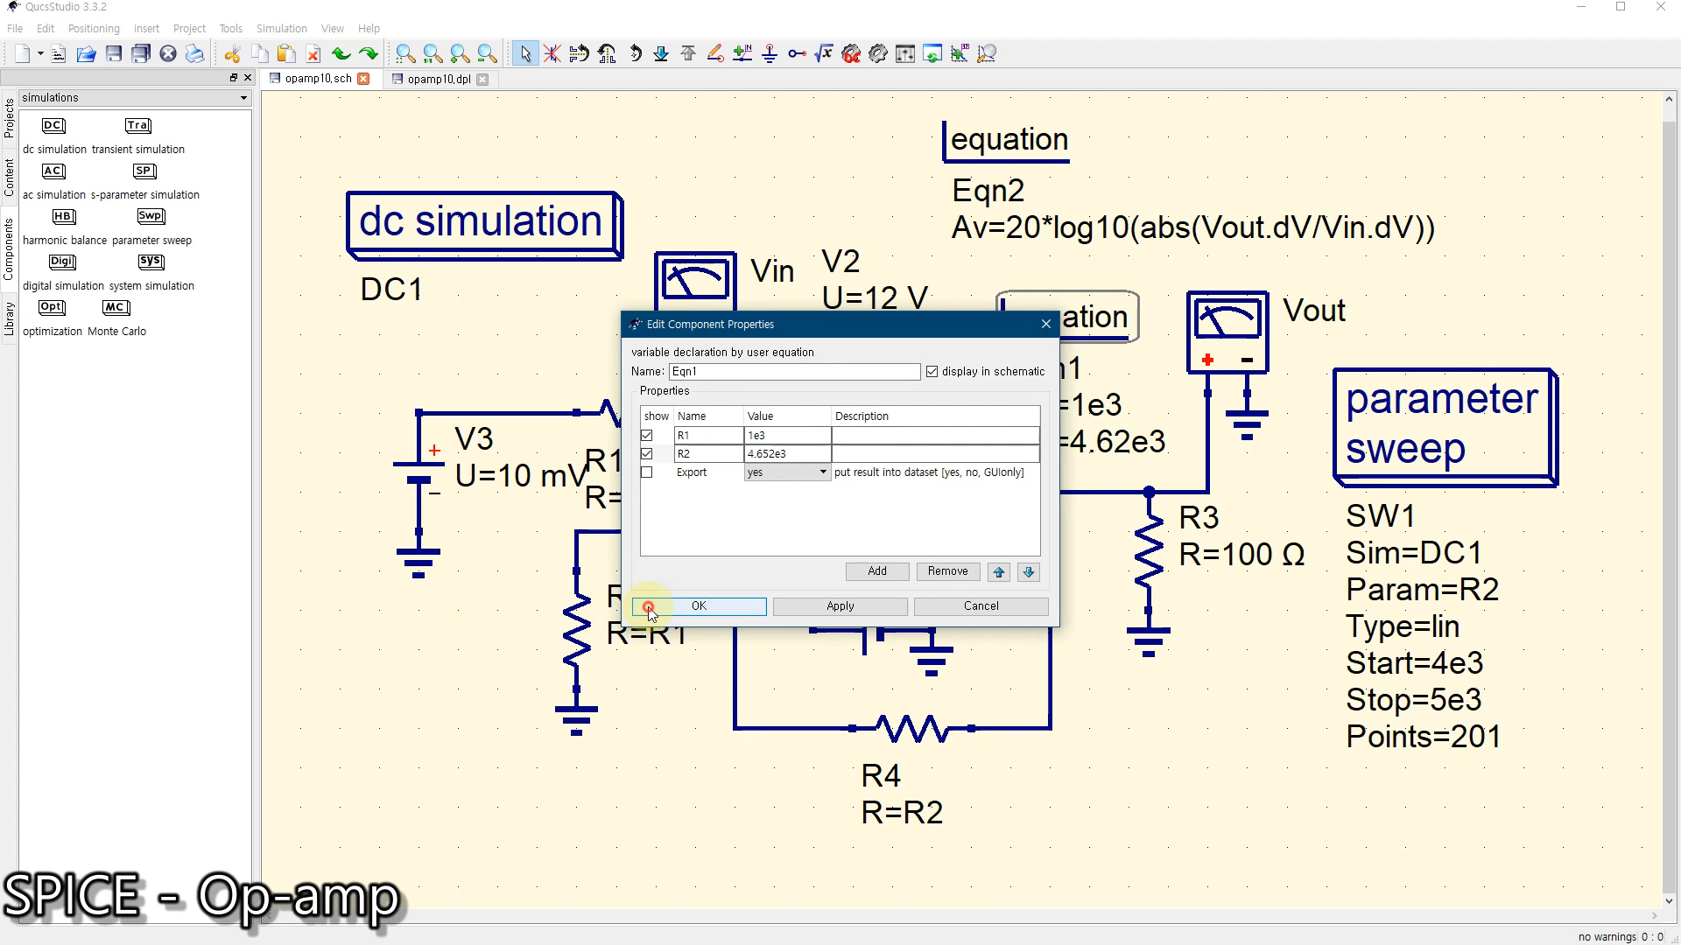
pyautogui.click(1162, 720)
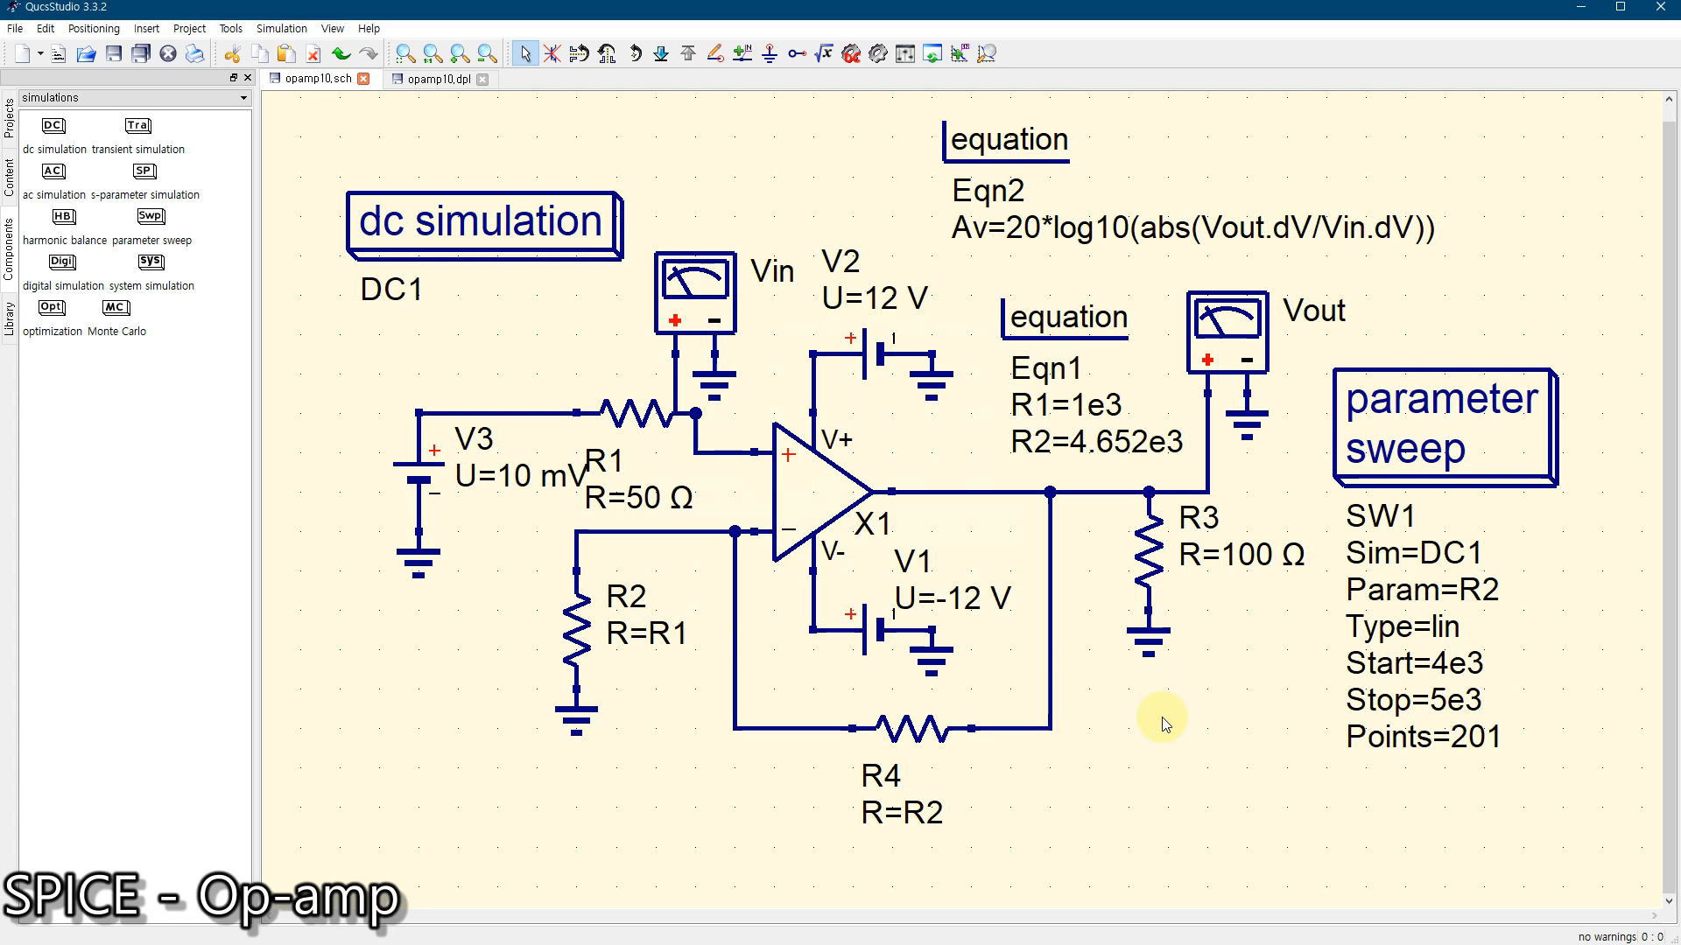
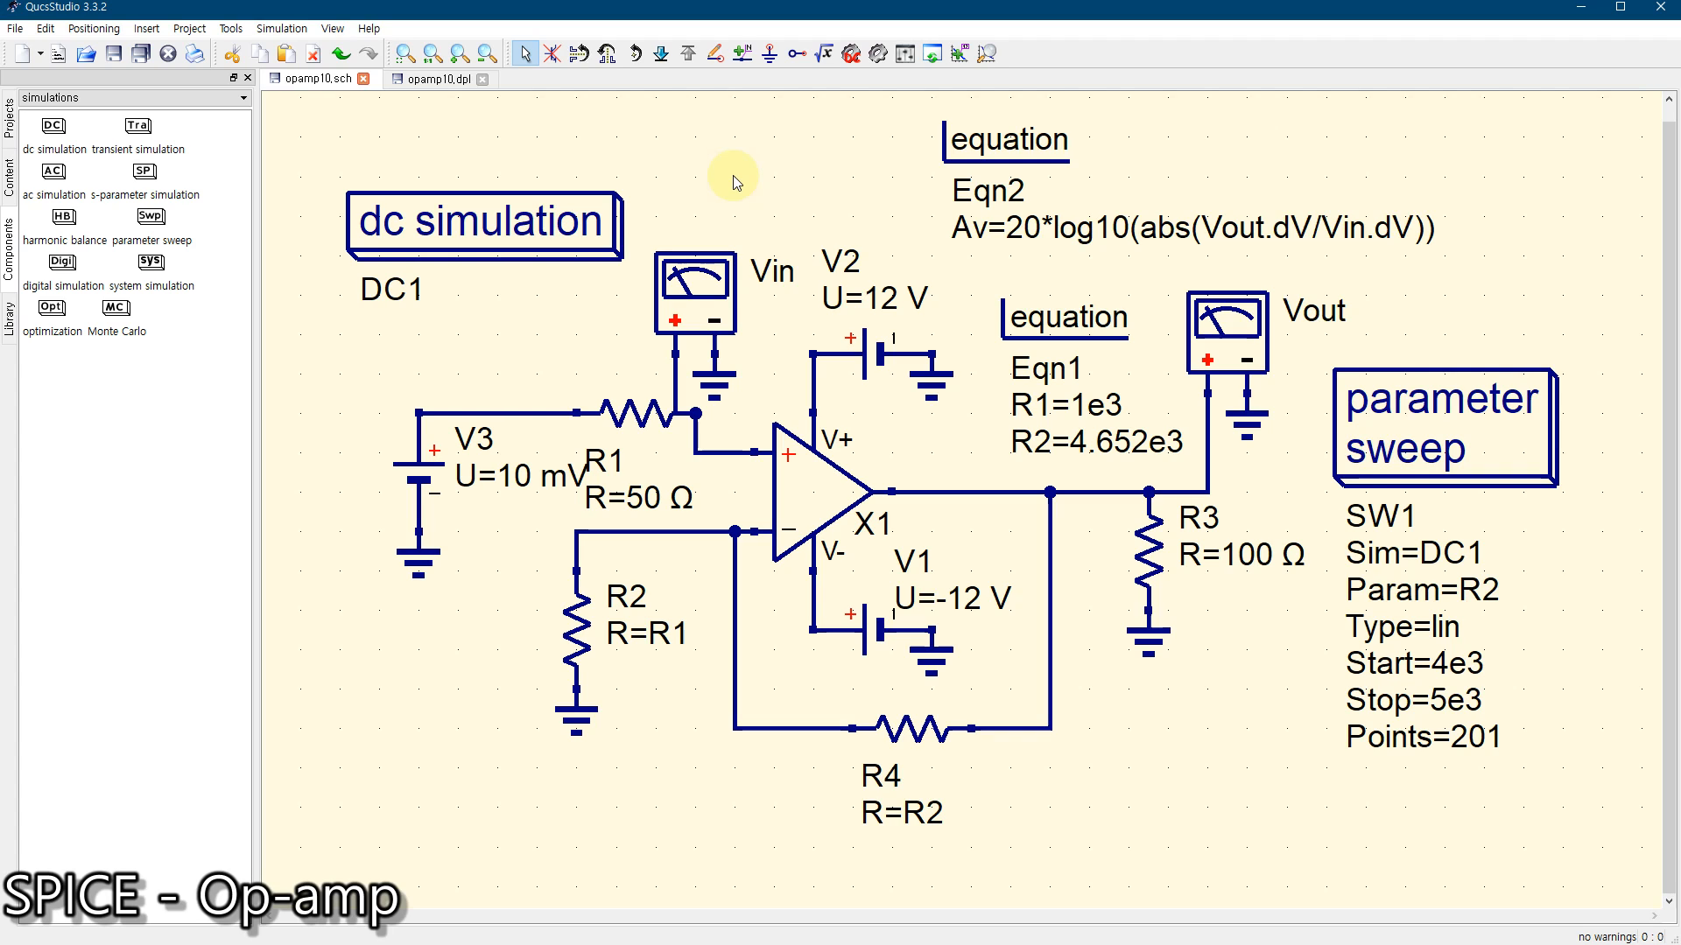
# Move source V3 and its ground together slightly left so the label clears R1
pyautogui.moveTo(335, 366); pyautogui.dragTo(501, 636)
pyautogui.moveTo(421, 528); pyautogui.dragTo(382, 528)
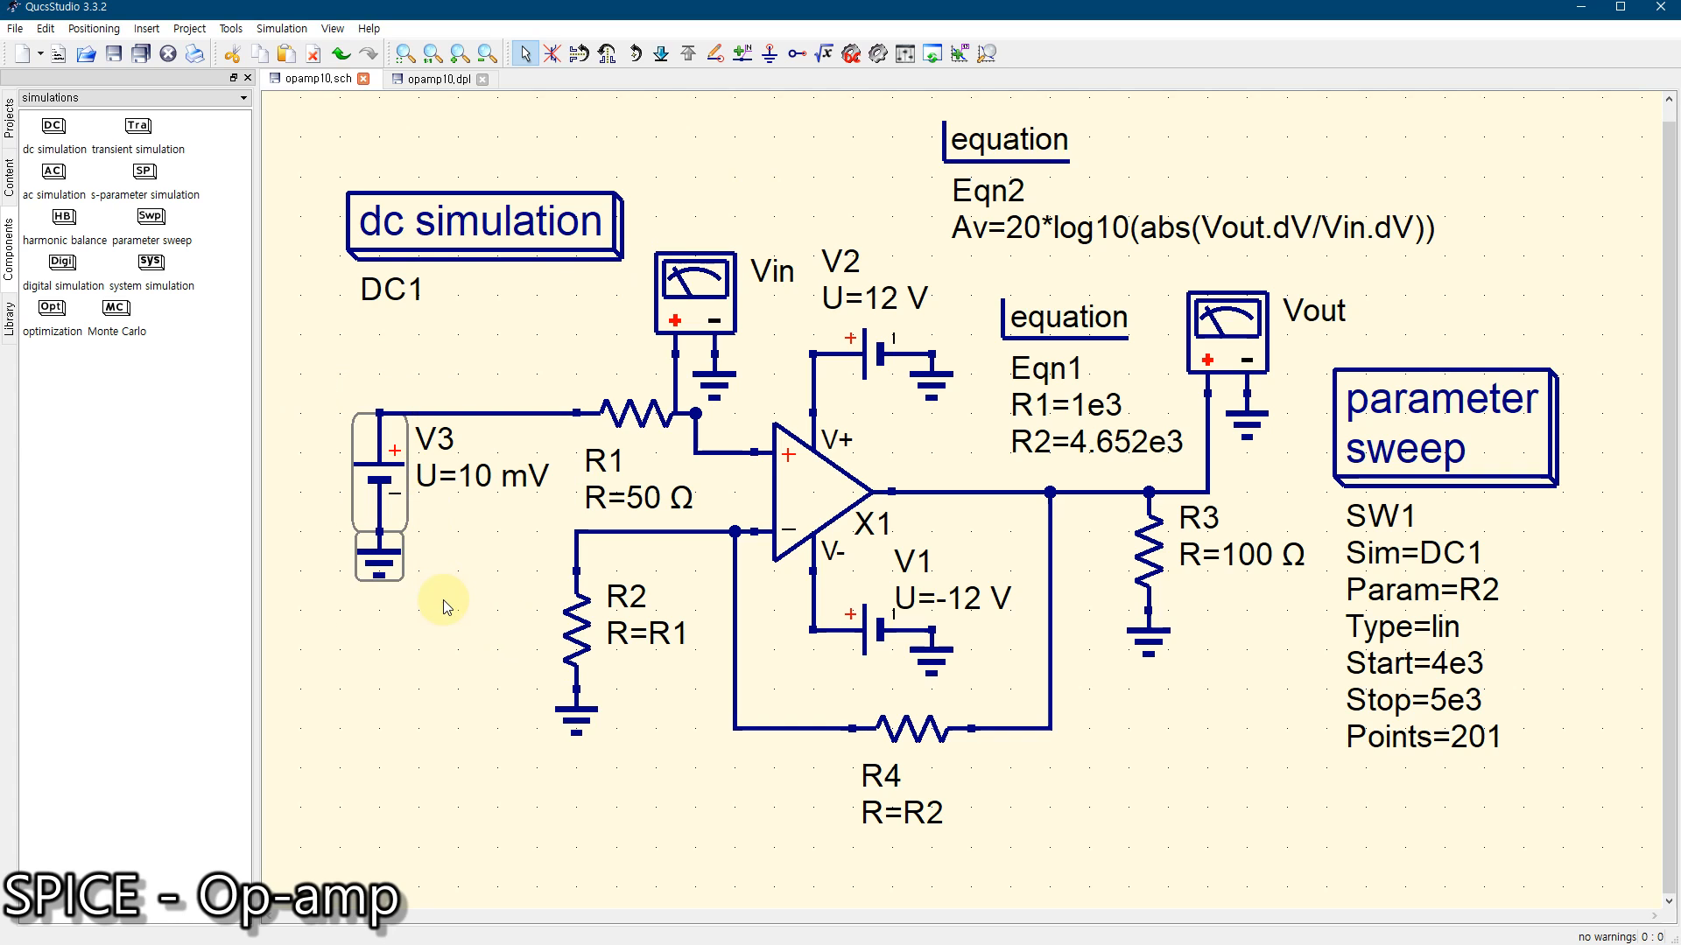
pyautogui.click(443, 601)
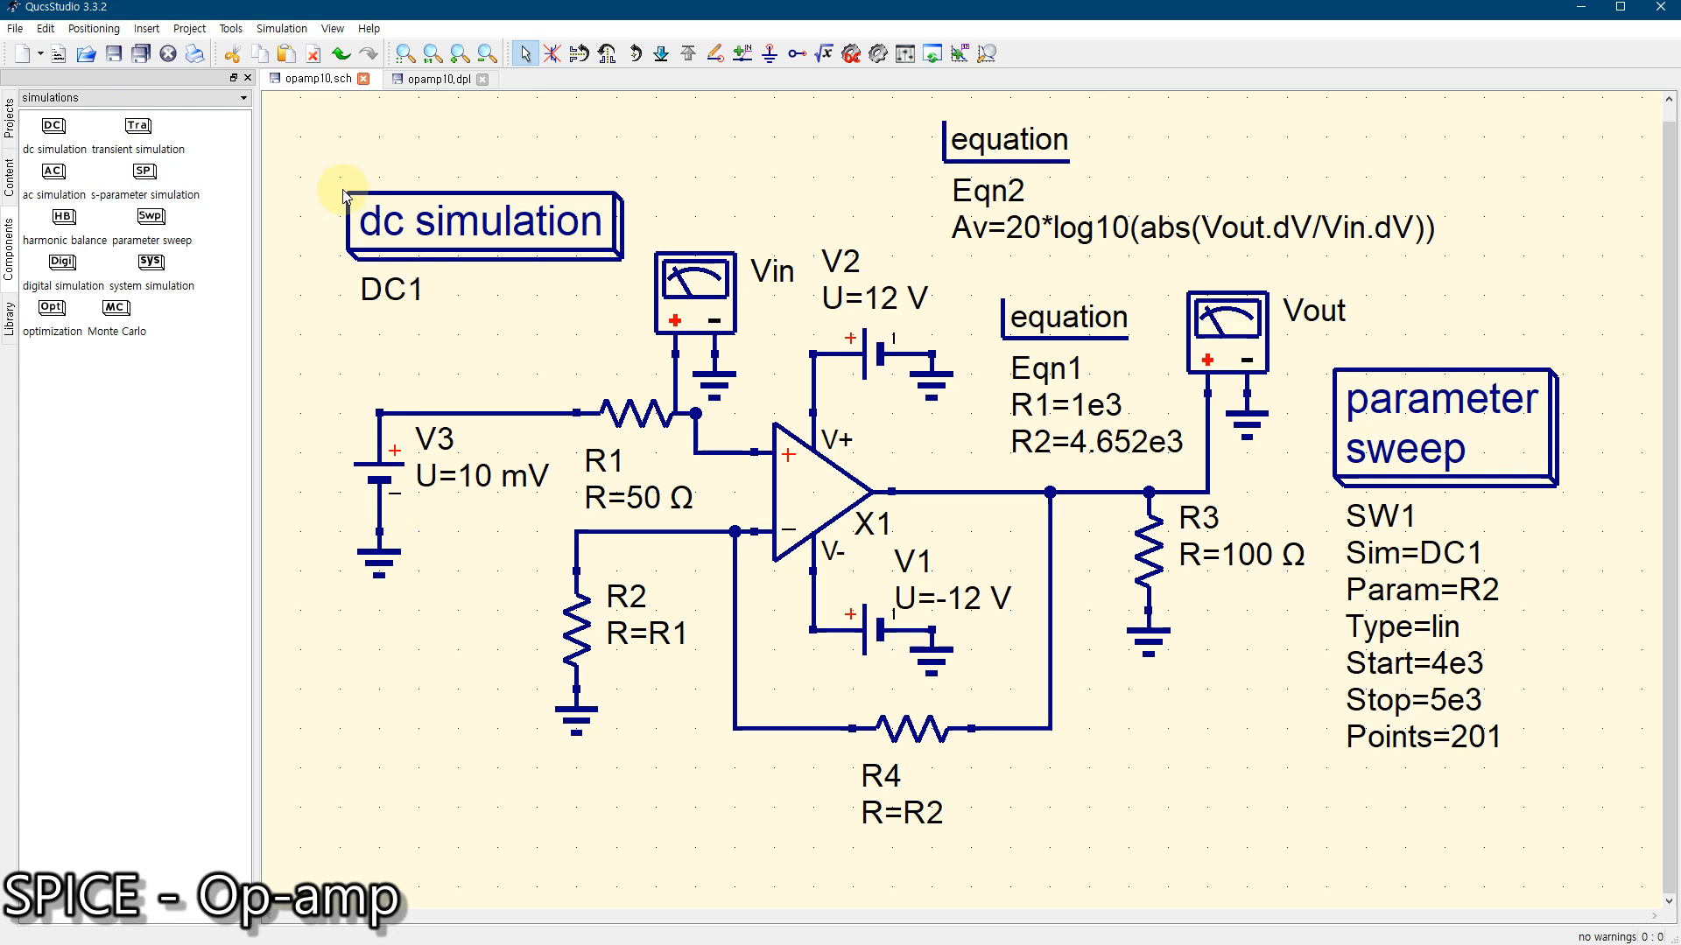
# Place an ac voltage source below V3's ground and delete the dc source V3
pyautogui.click(51, 99)
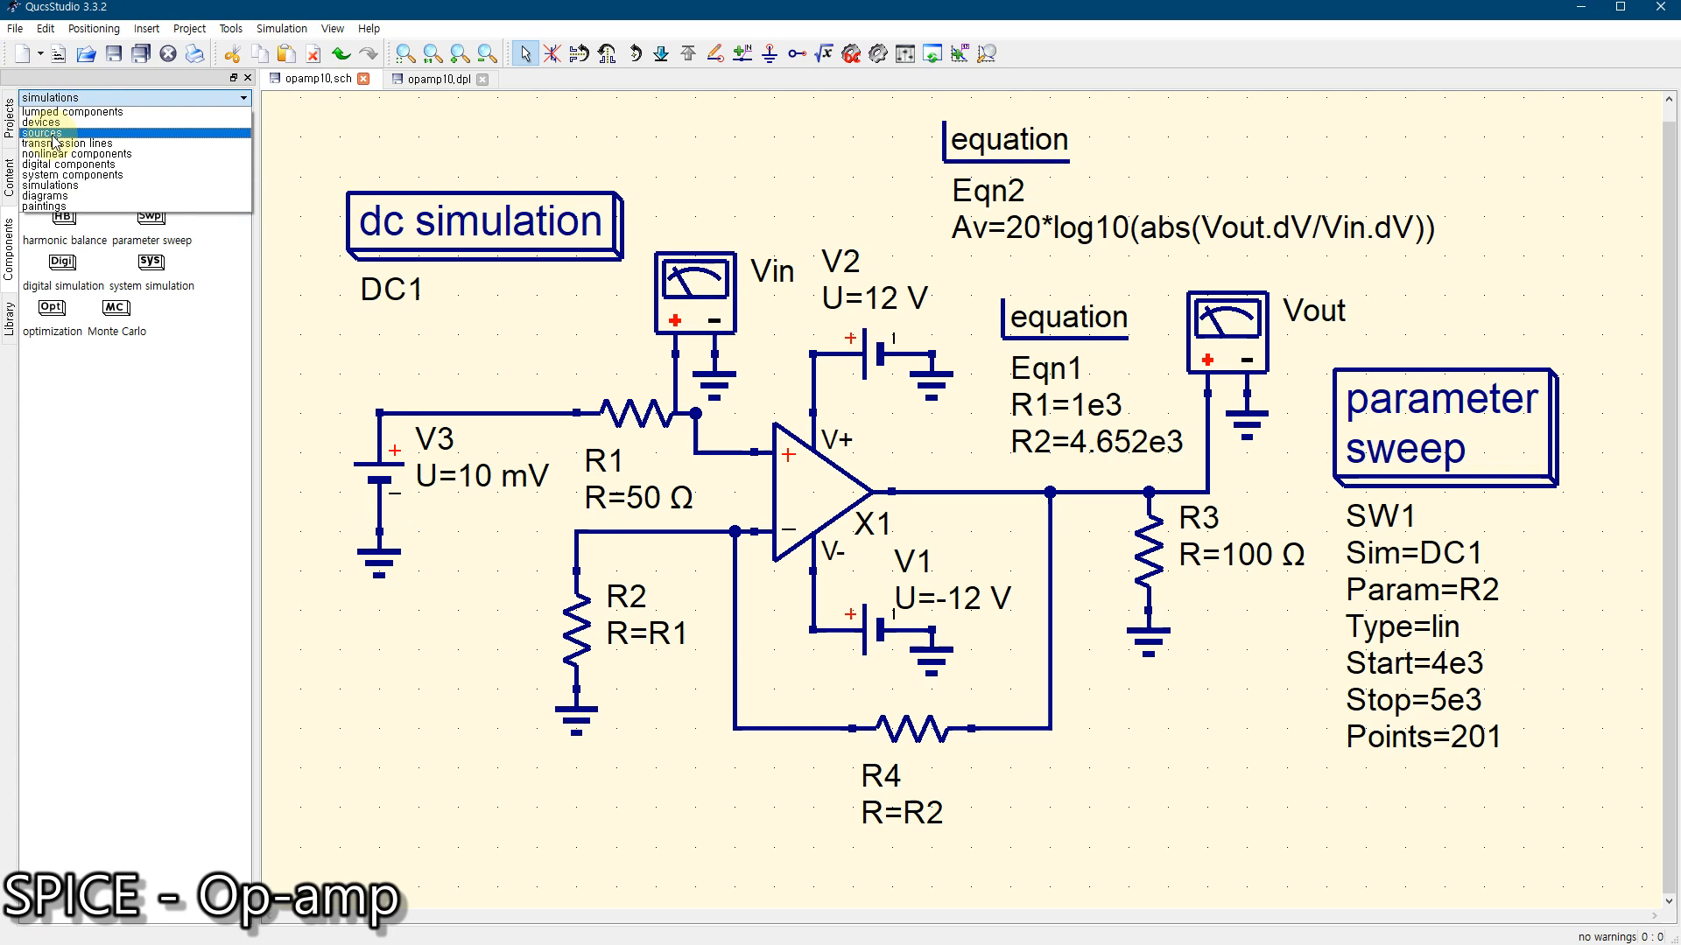
pyautogui.click(50, 133)
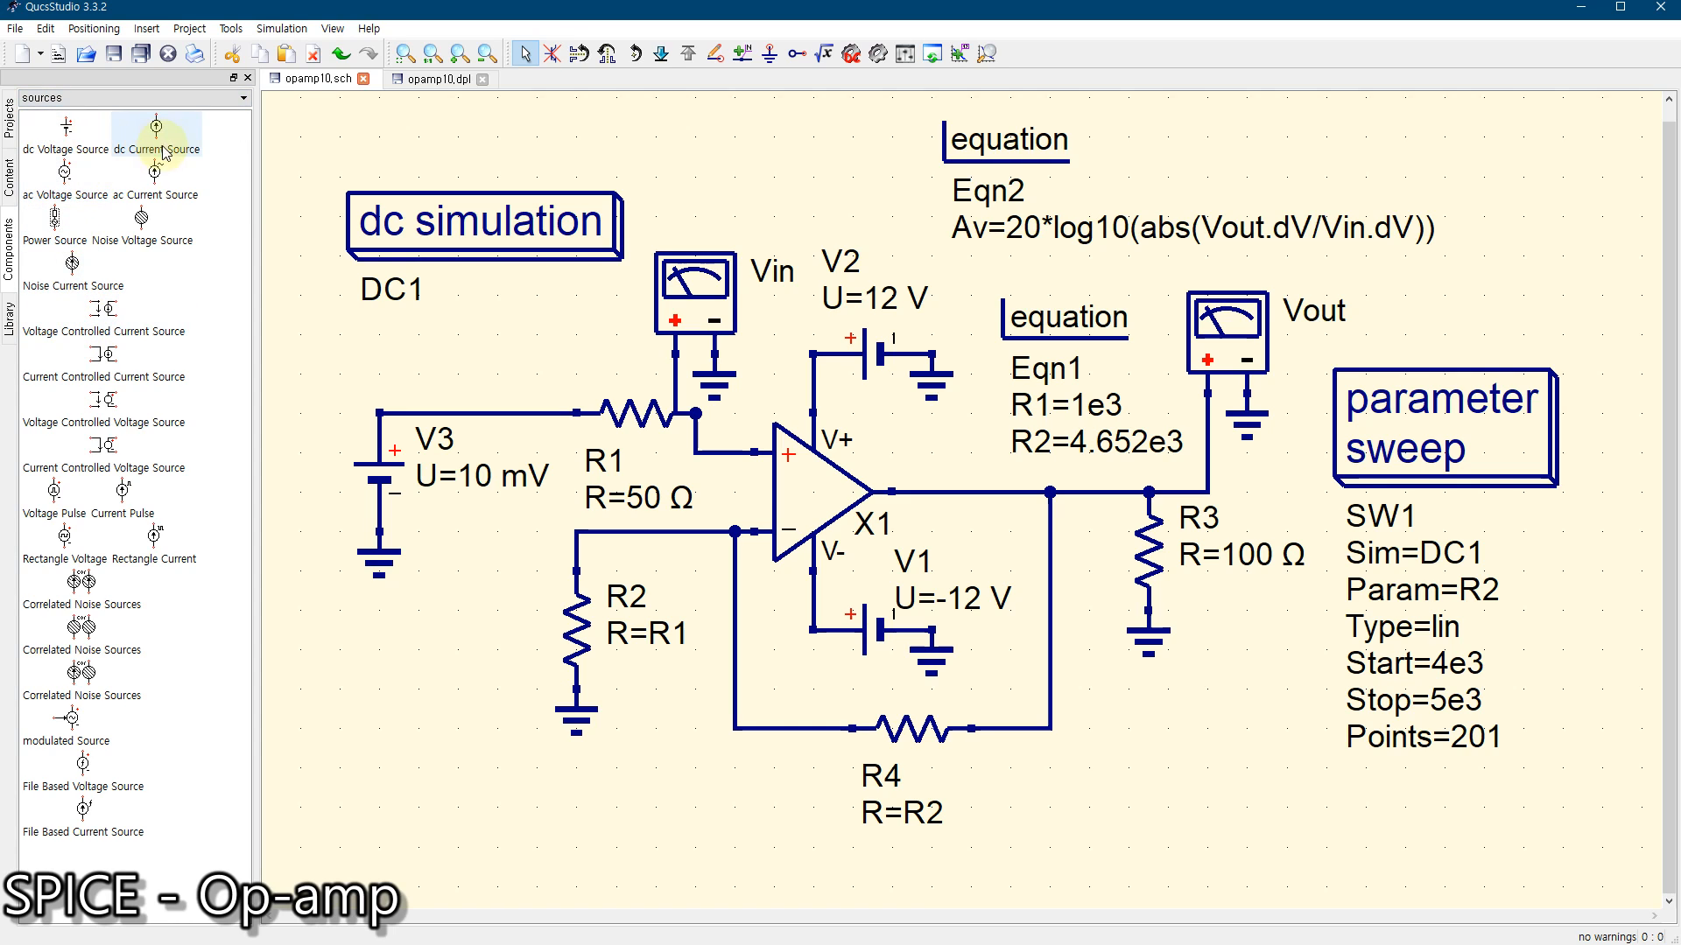
pyautogui.click(65, 180)
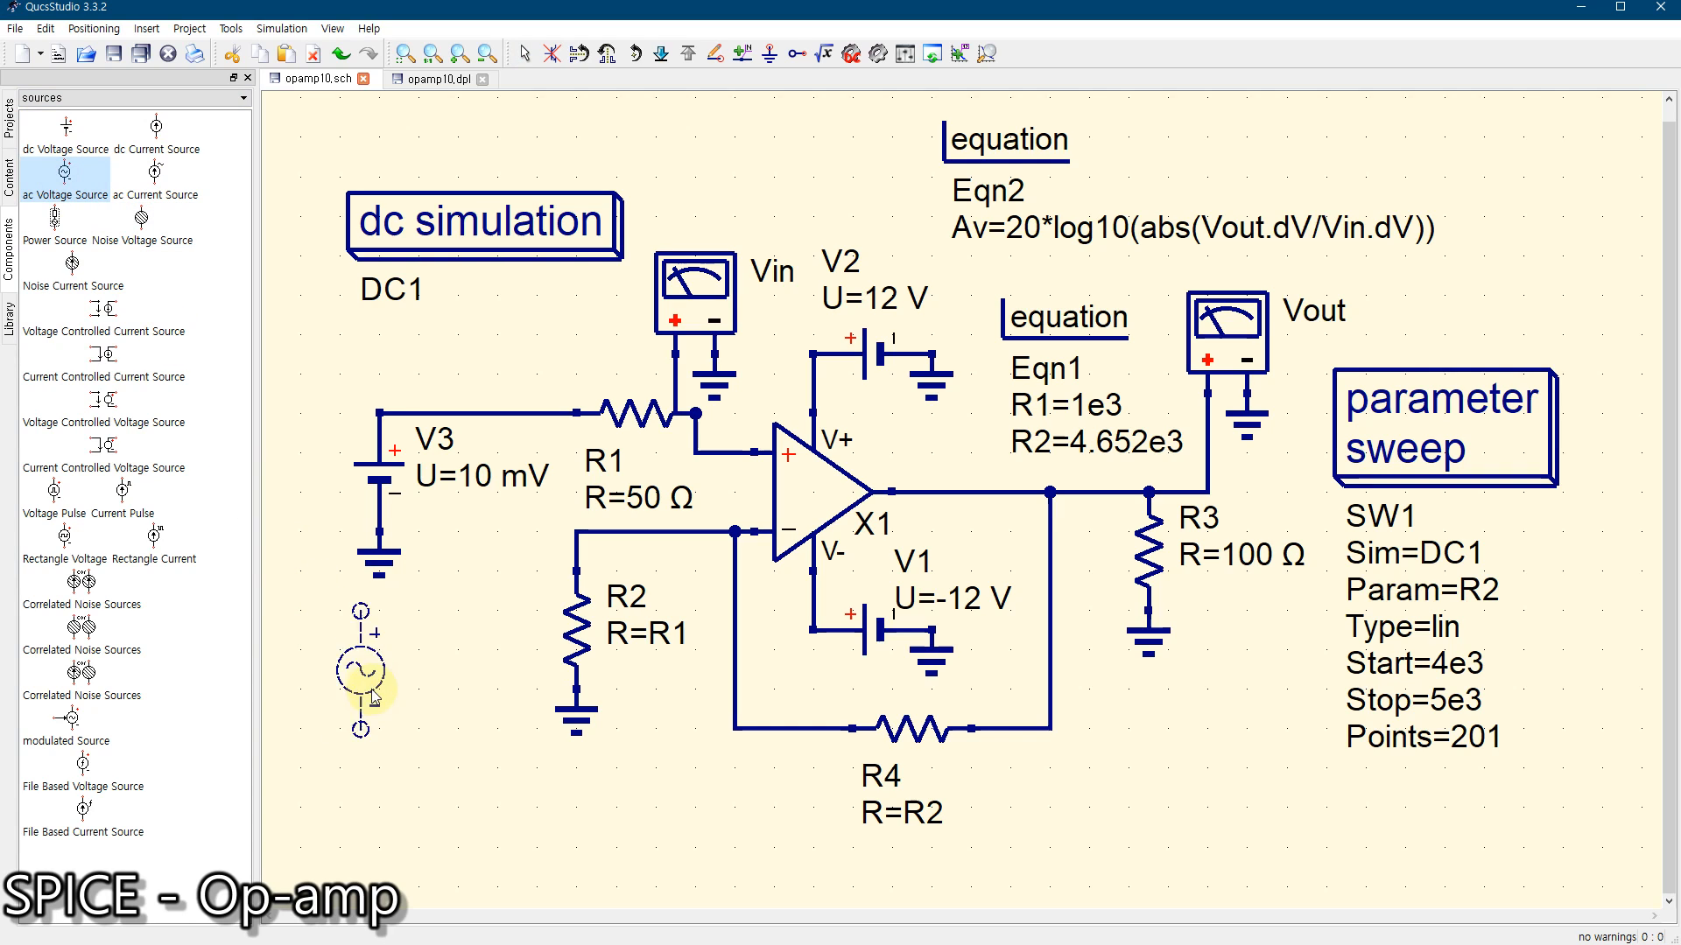
pyautogui.click(379, 689)
pyautogui.press('Escape')
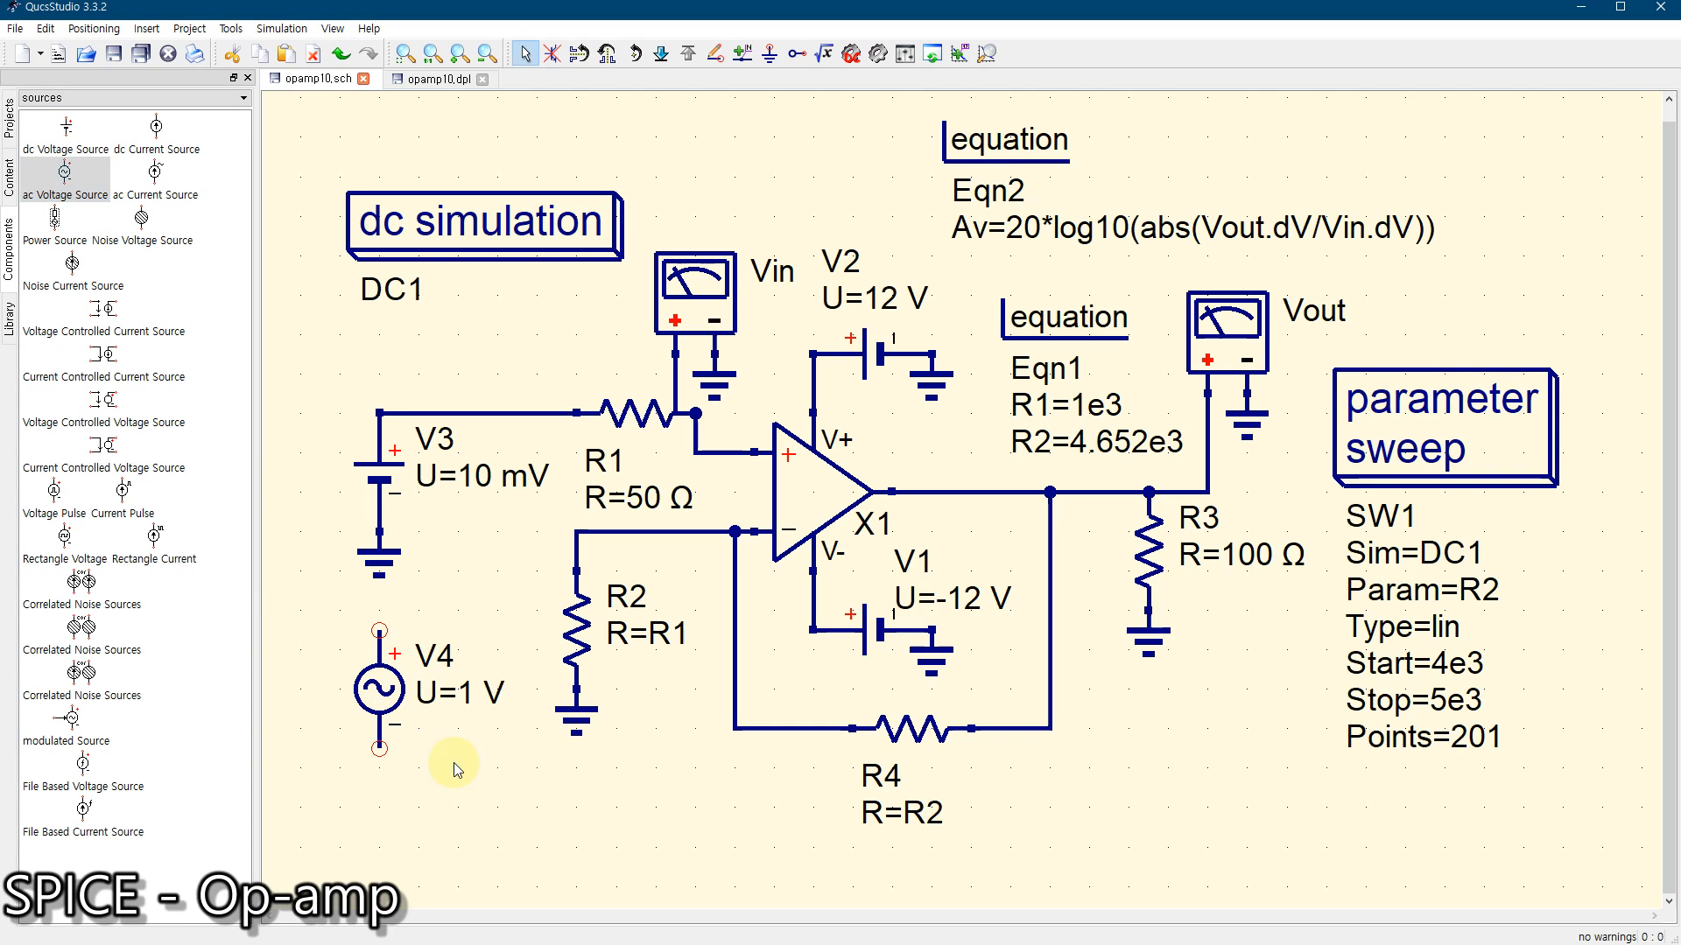
pyautogui.click(378, 470)
pyautogui.press('Delete')
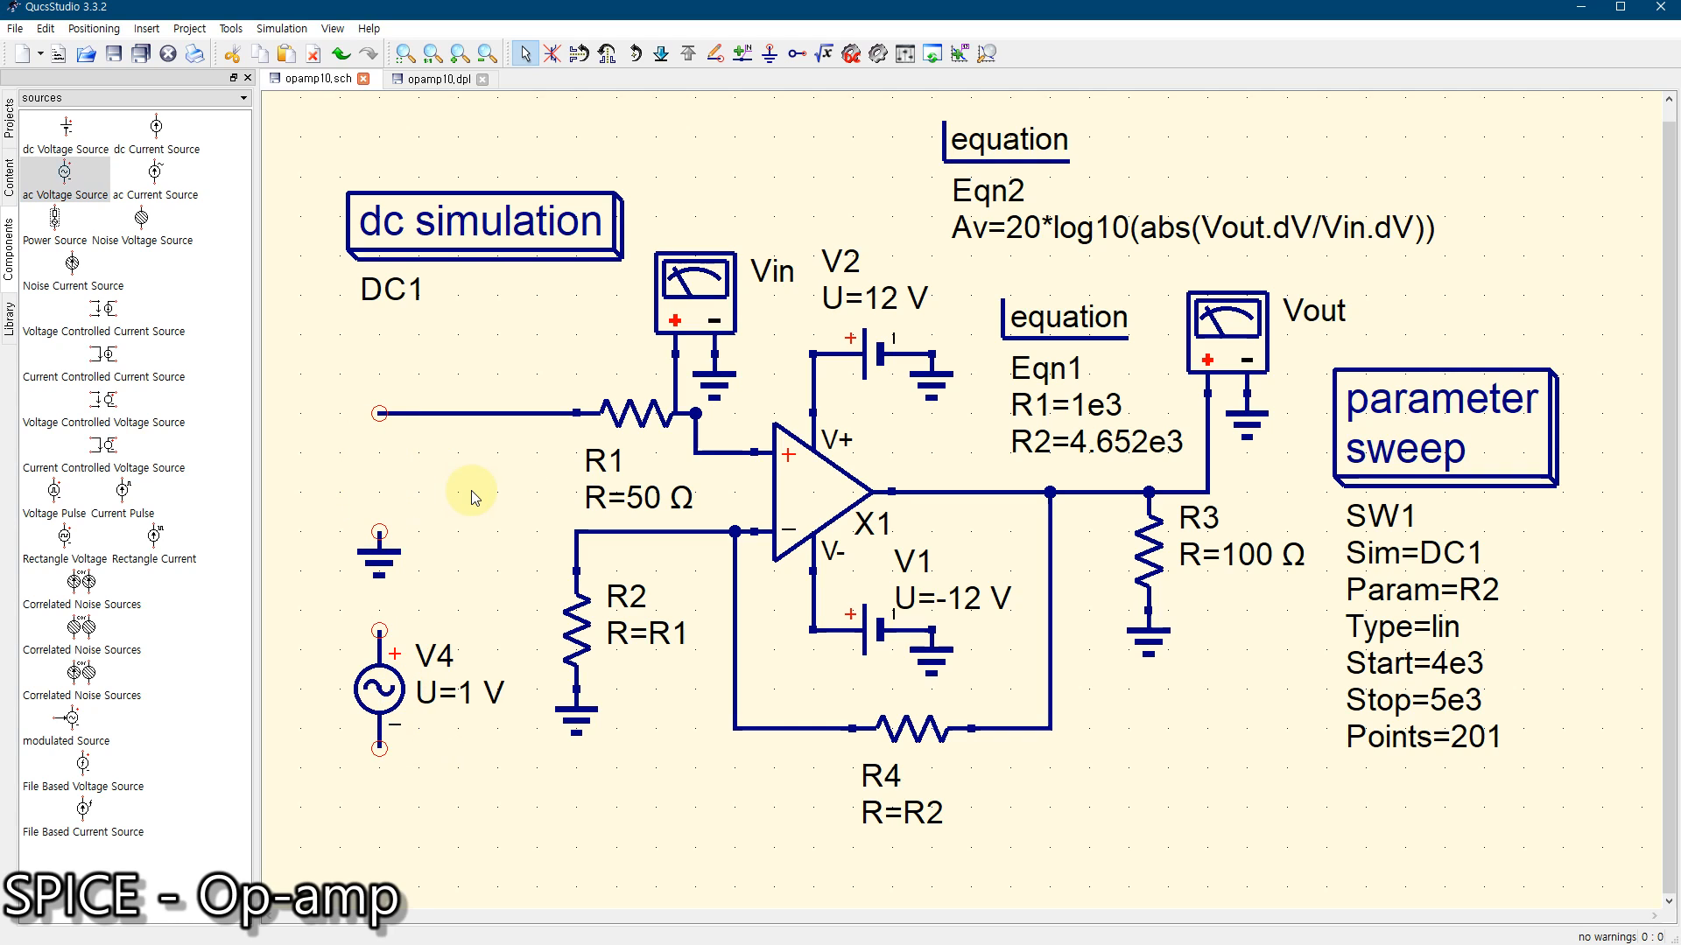
# Move the dc simulation block up and fit the ac source V4 between R1's input wire and the ground
pyautogui.click(460, 219)
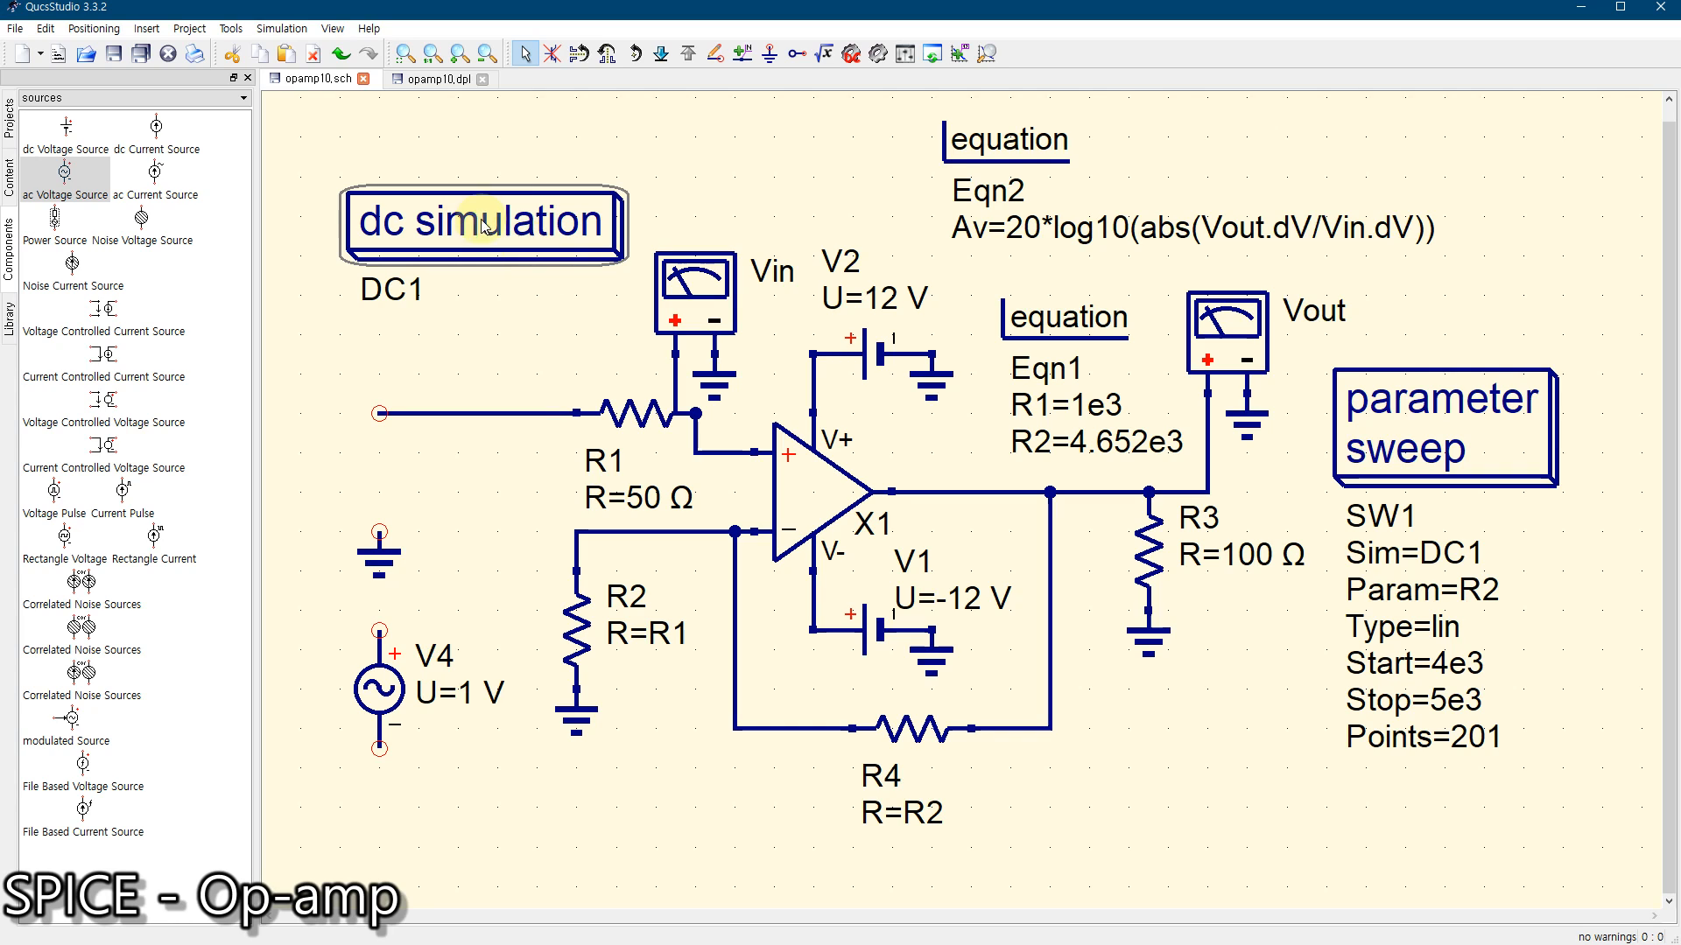
pyautogui.moveTo(473, 220); pyautogui.dragTo(479, 162)
pyautogui.click(509, 271)
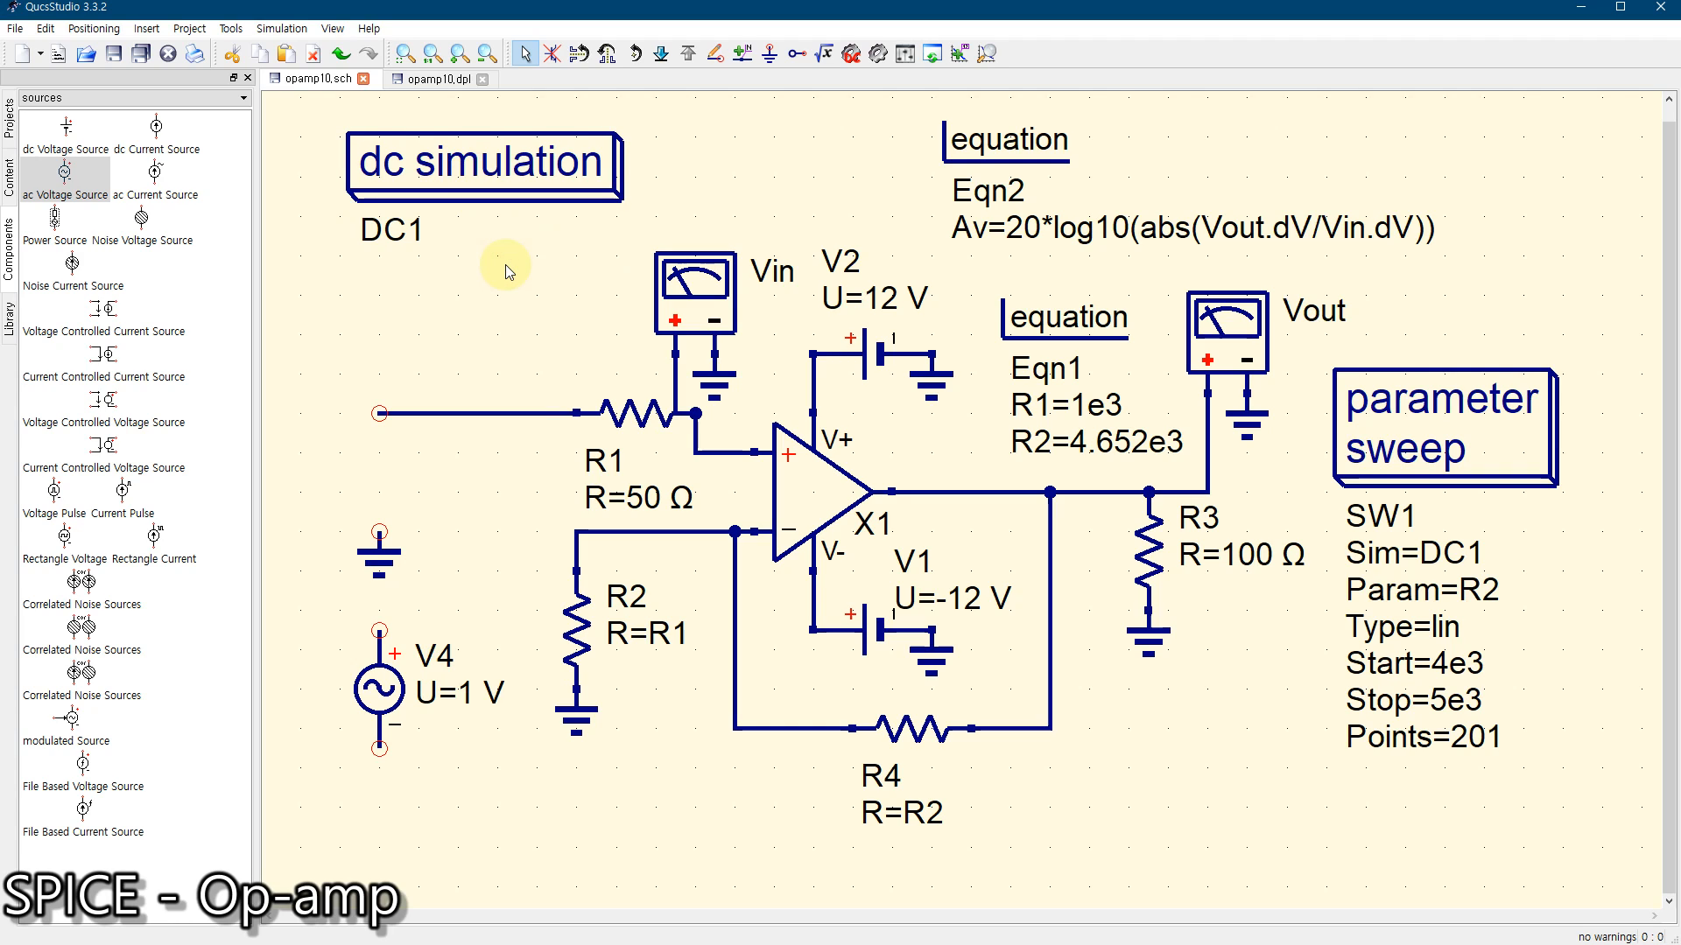
pyautogui.moveTo(379, 689); pyautogui.dragTo(379, 472)
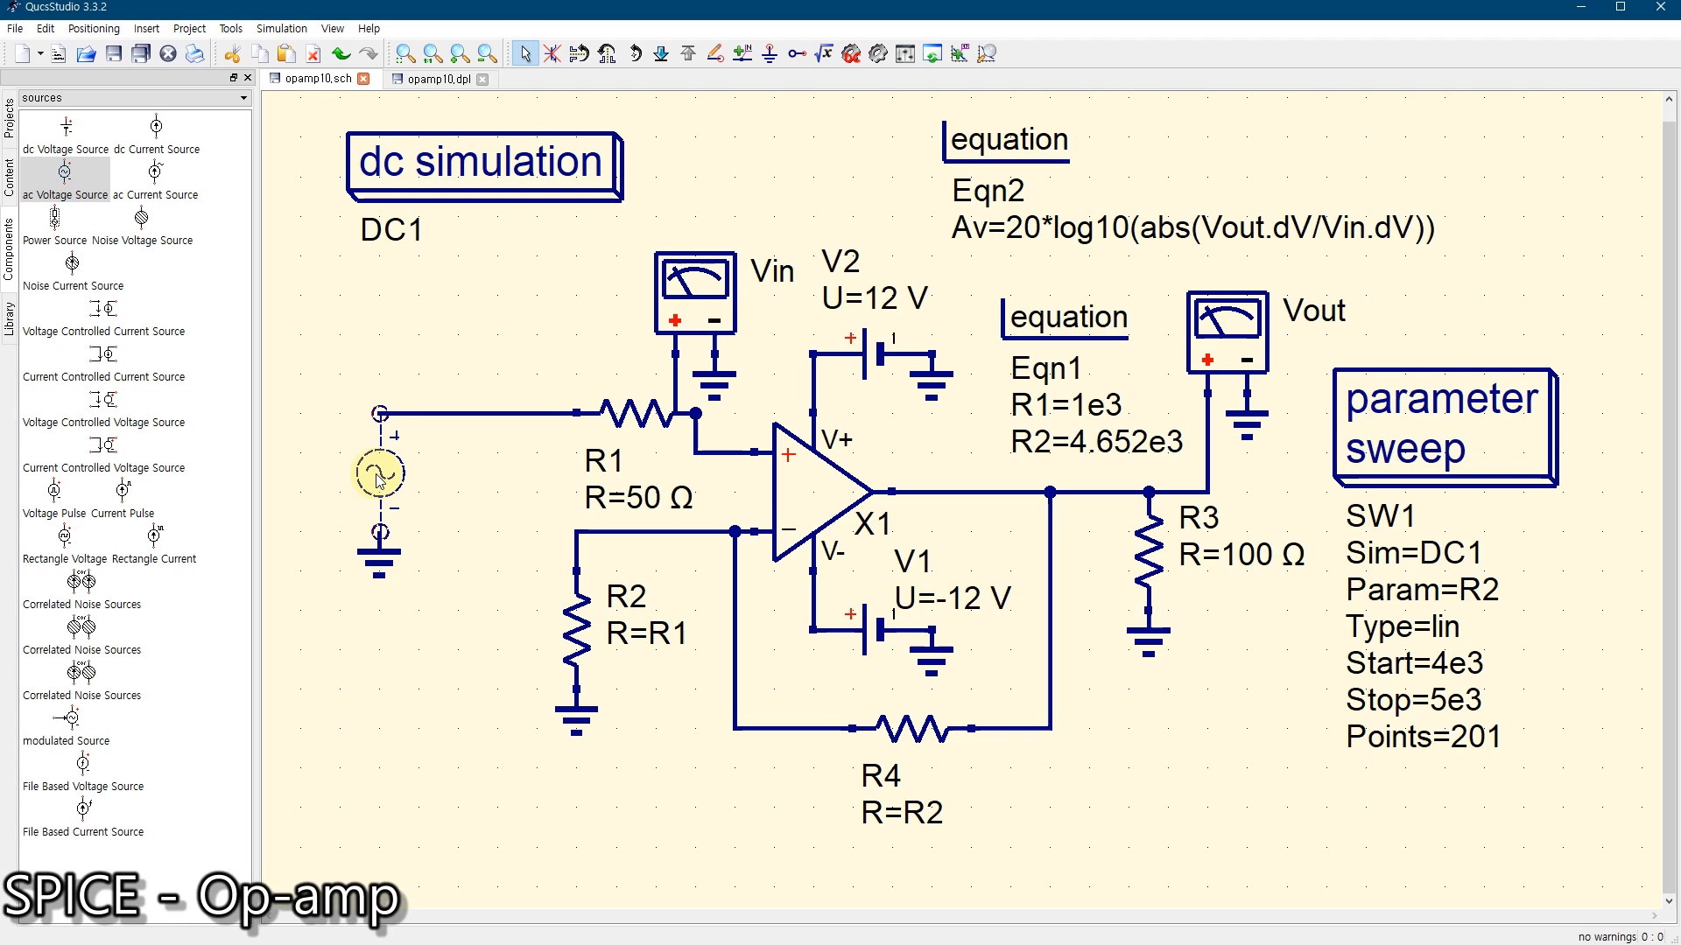
pyautogui.click(345, 838)
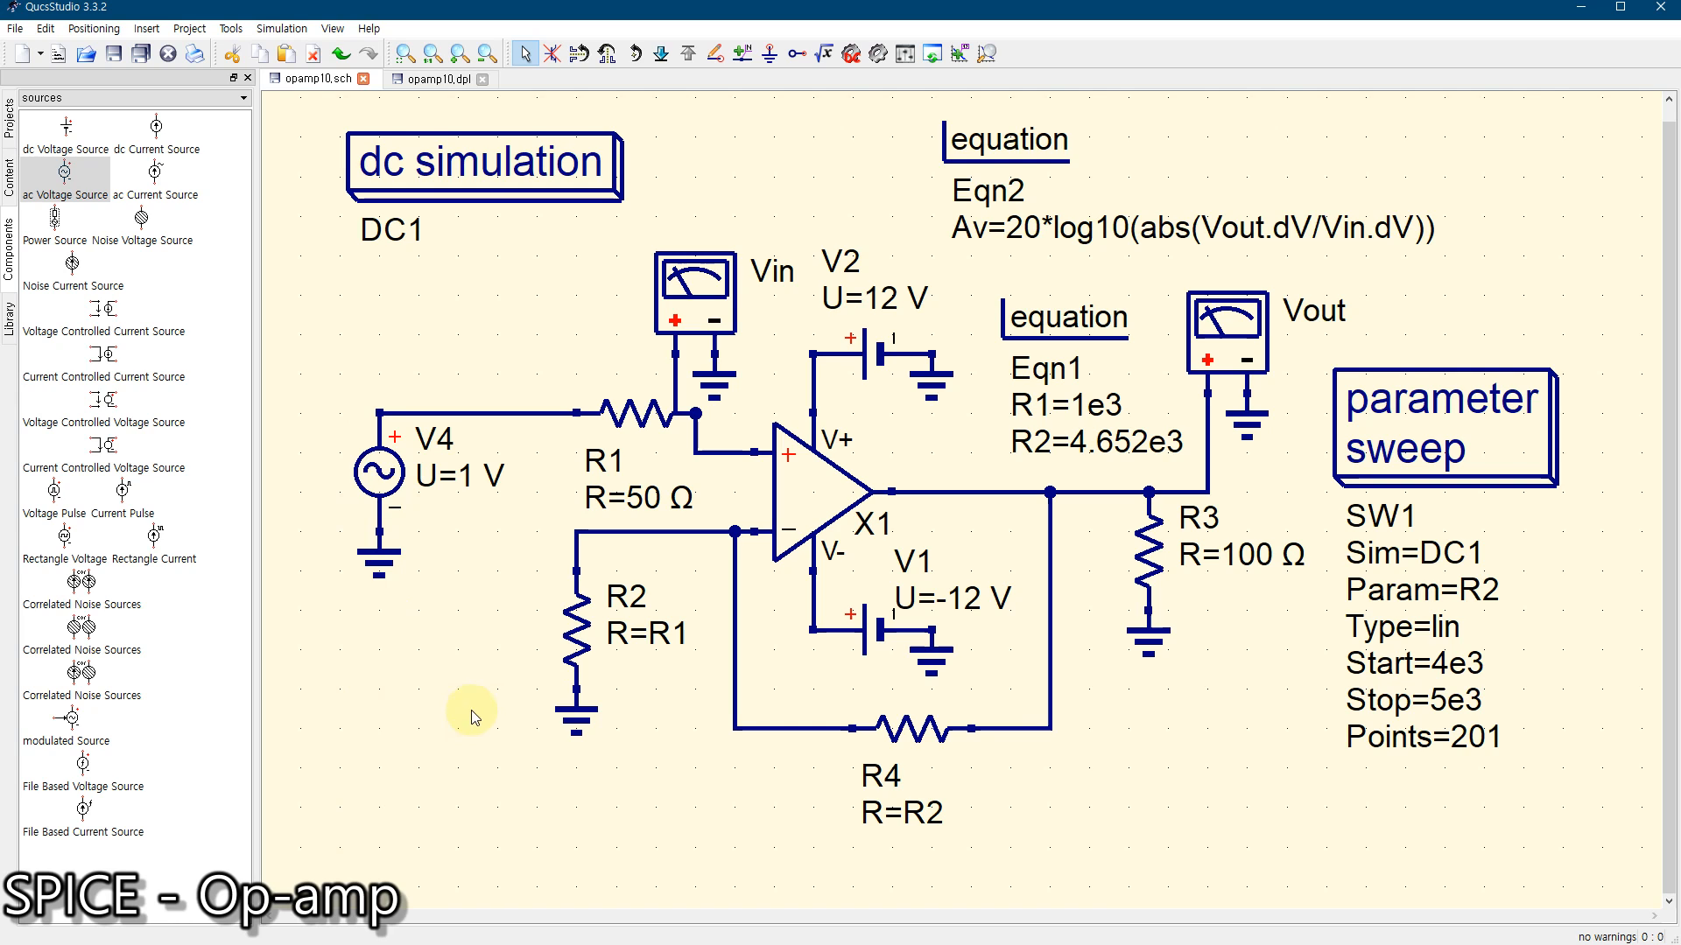
# Set V4 to 10 mV peak and 1 kHz, with the frequency shown on the schematic
pyautogui.doubleClick(378, 475)
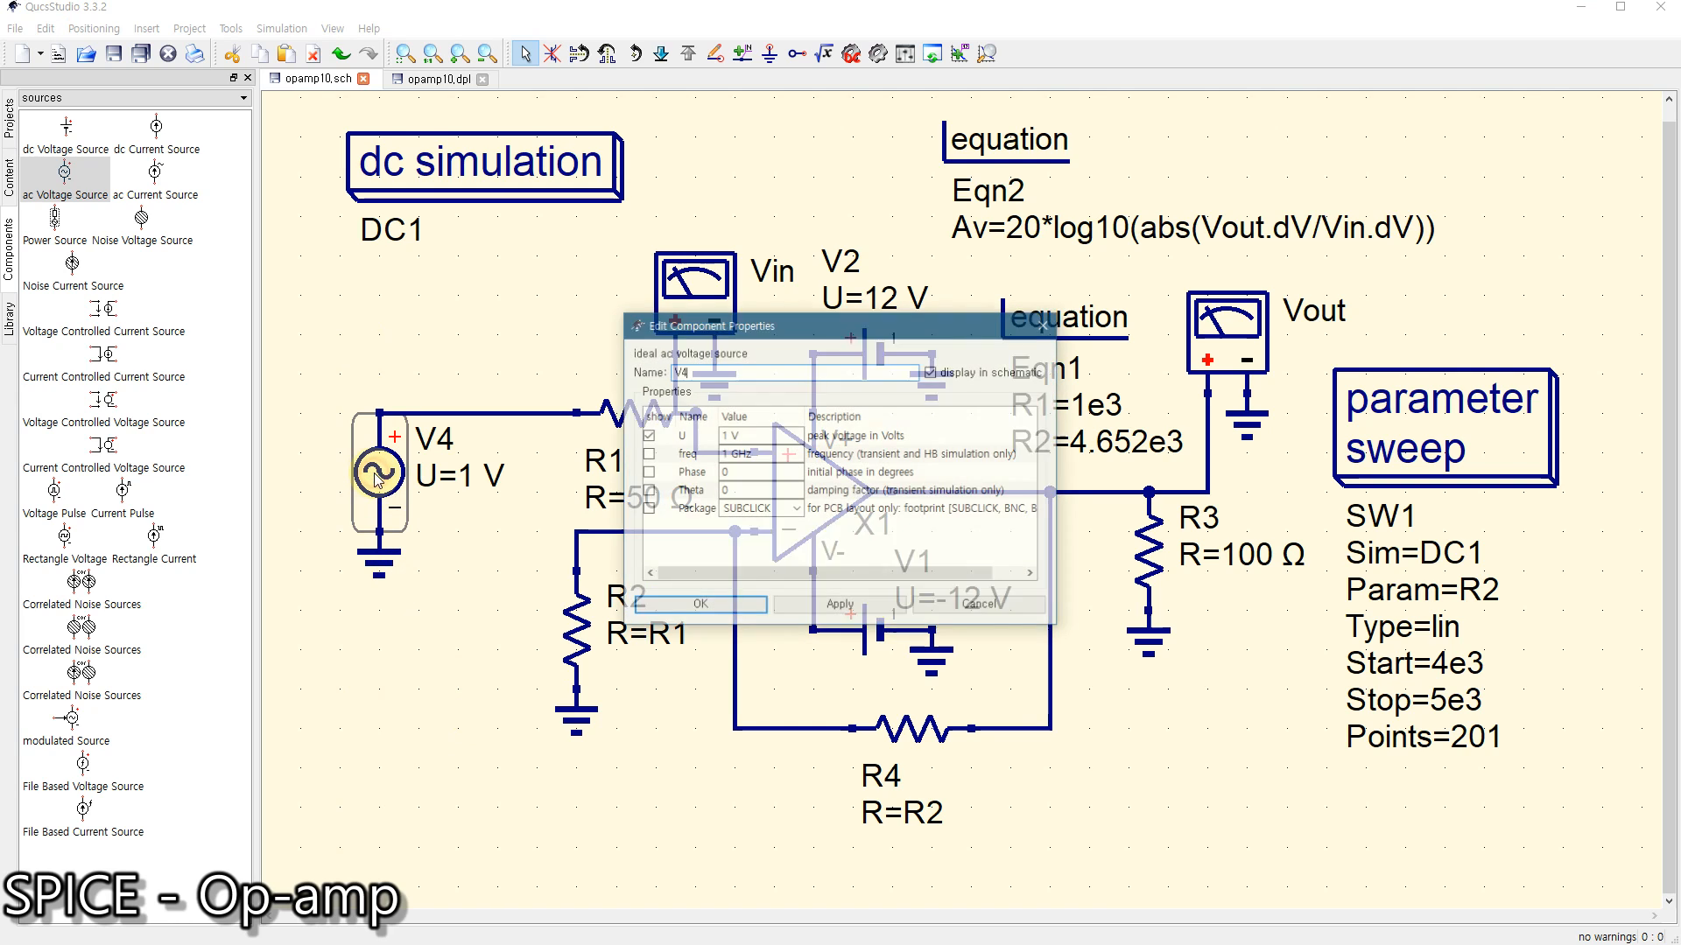
pyautogui.click(726, 435)
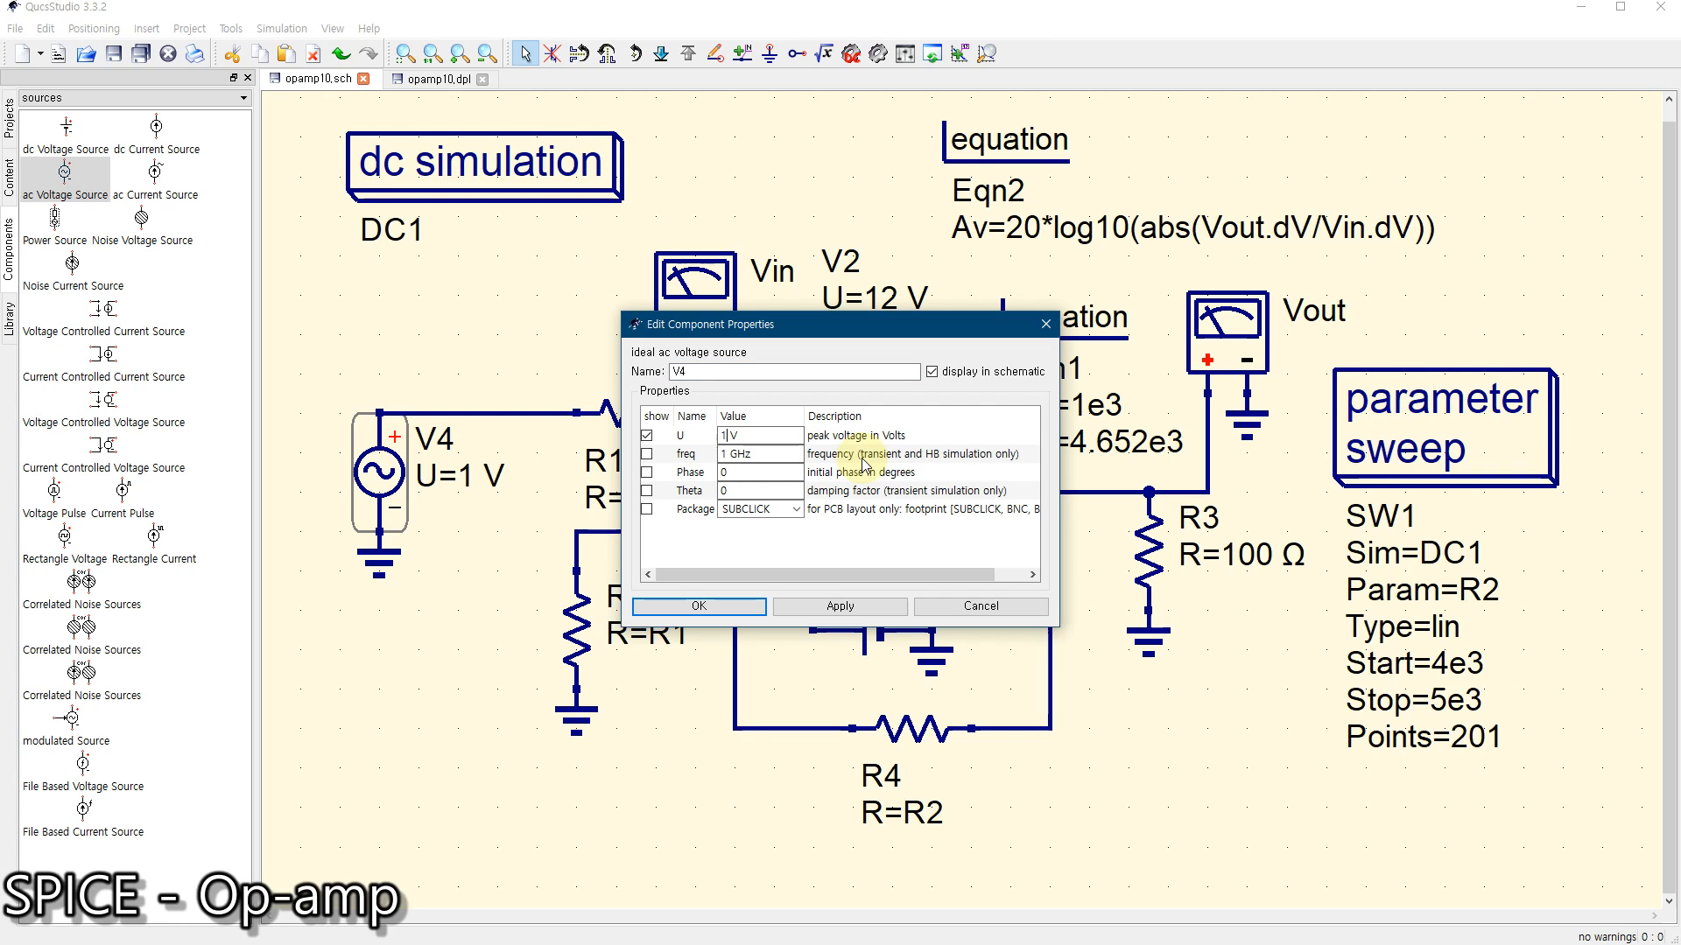
pyautogui.write('0 m')
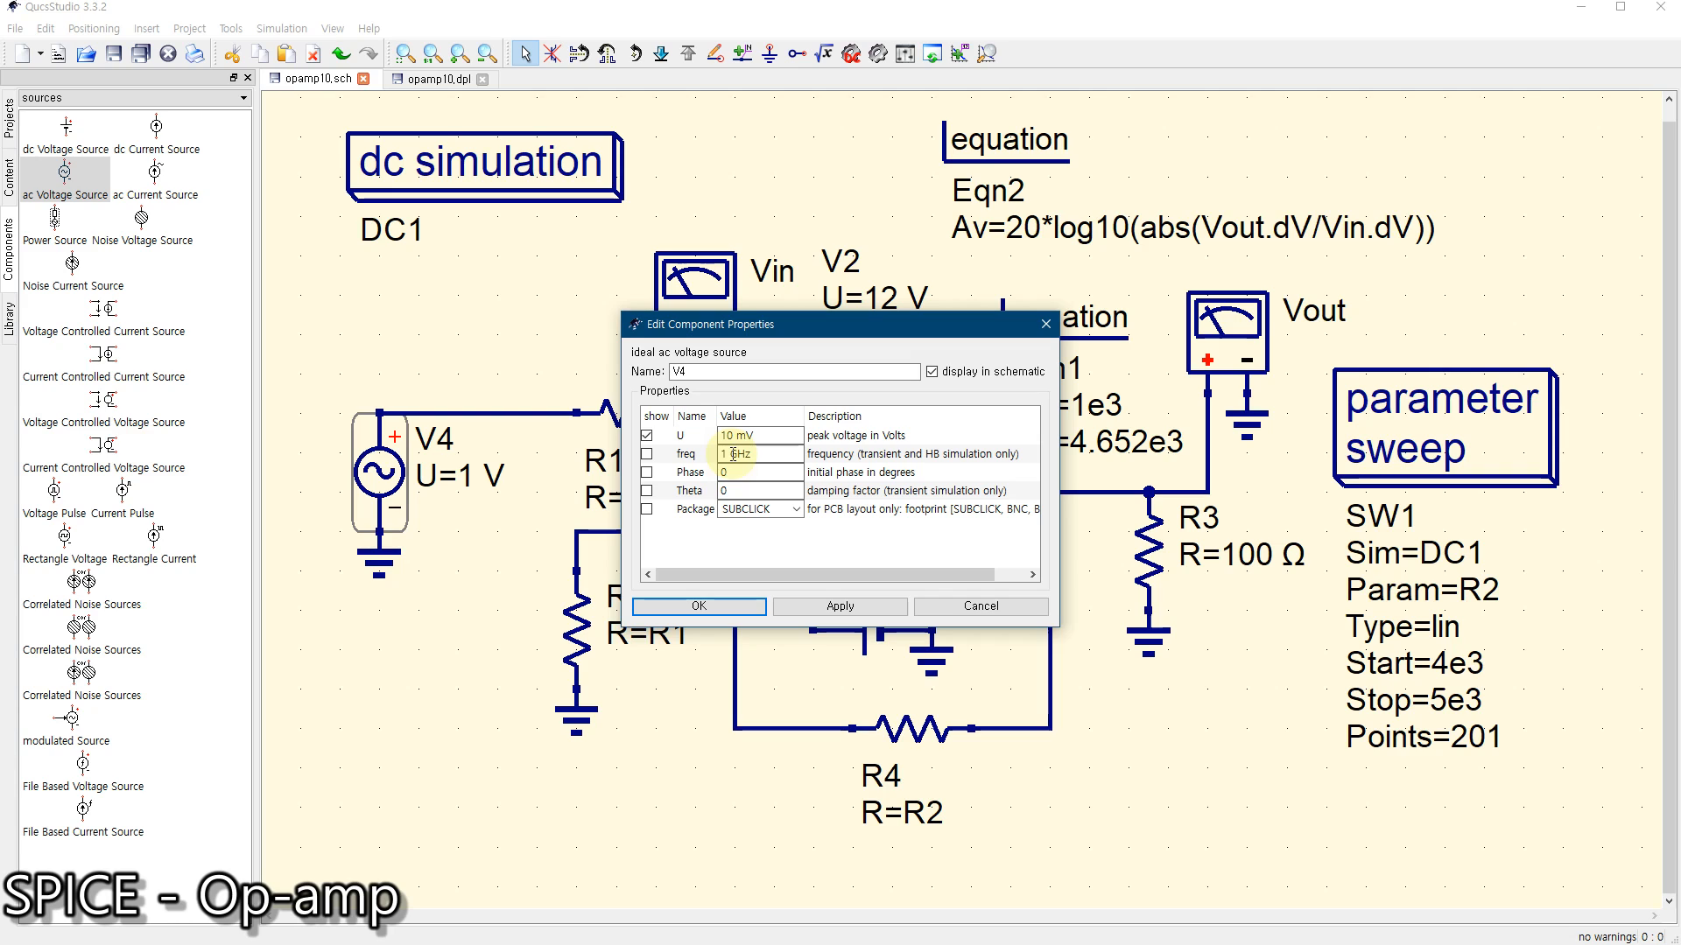
pyautogui.click(732, 454)
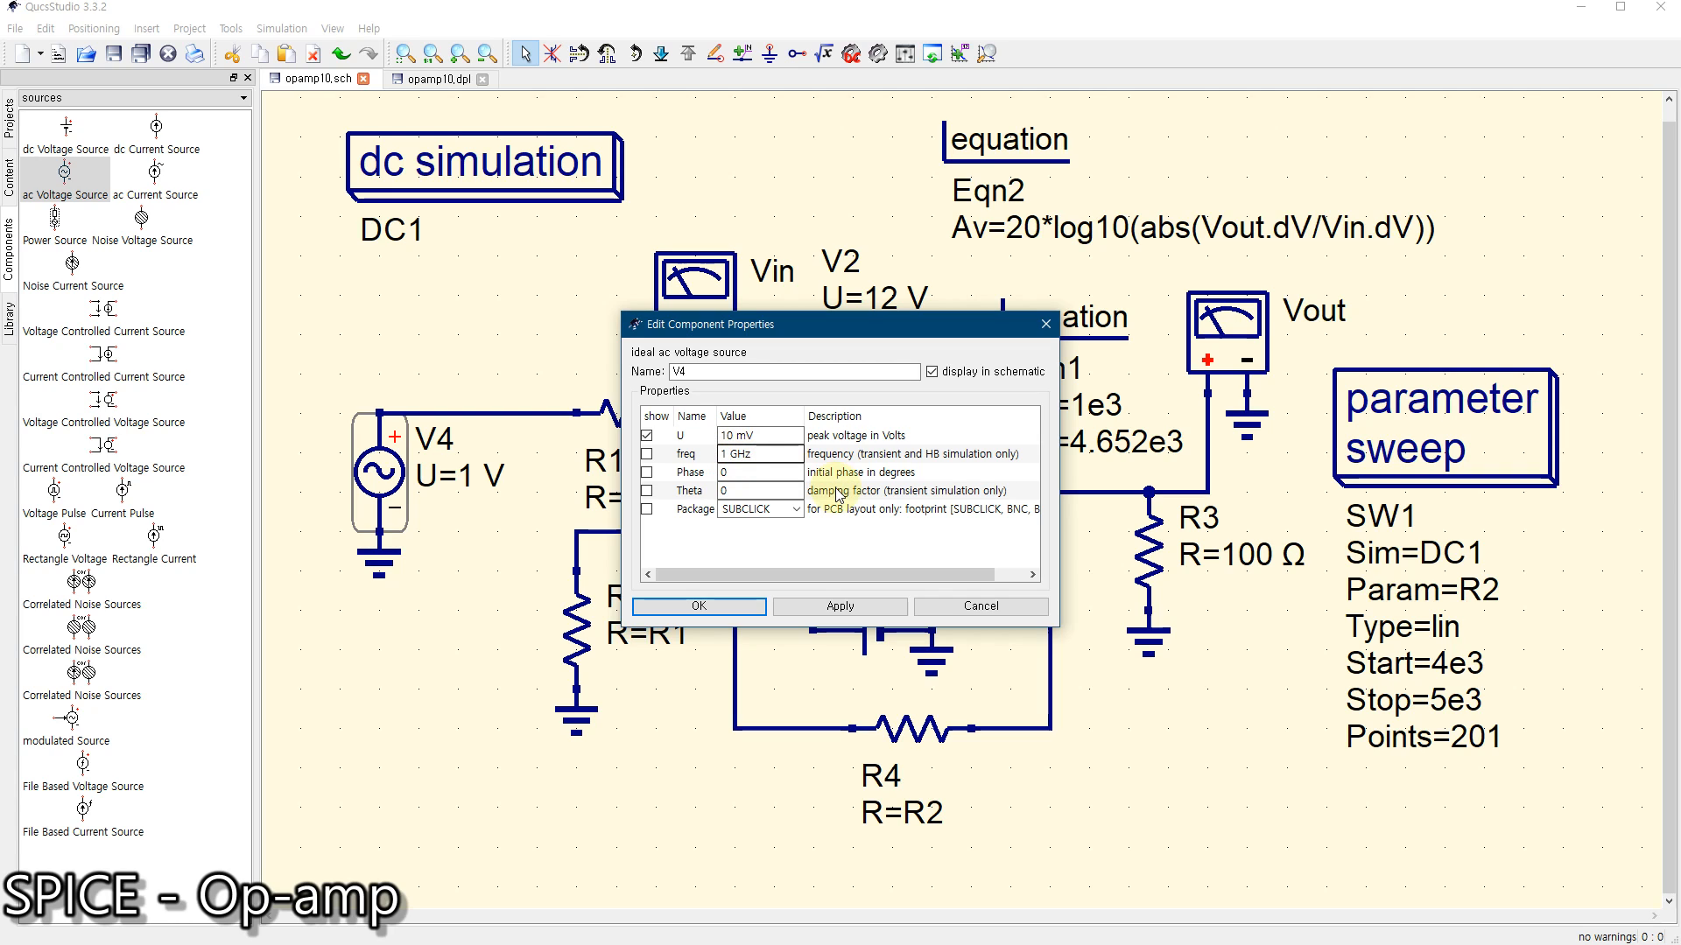
pyautogui.write('k')
pyautogui.press('Delete')
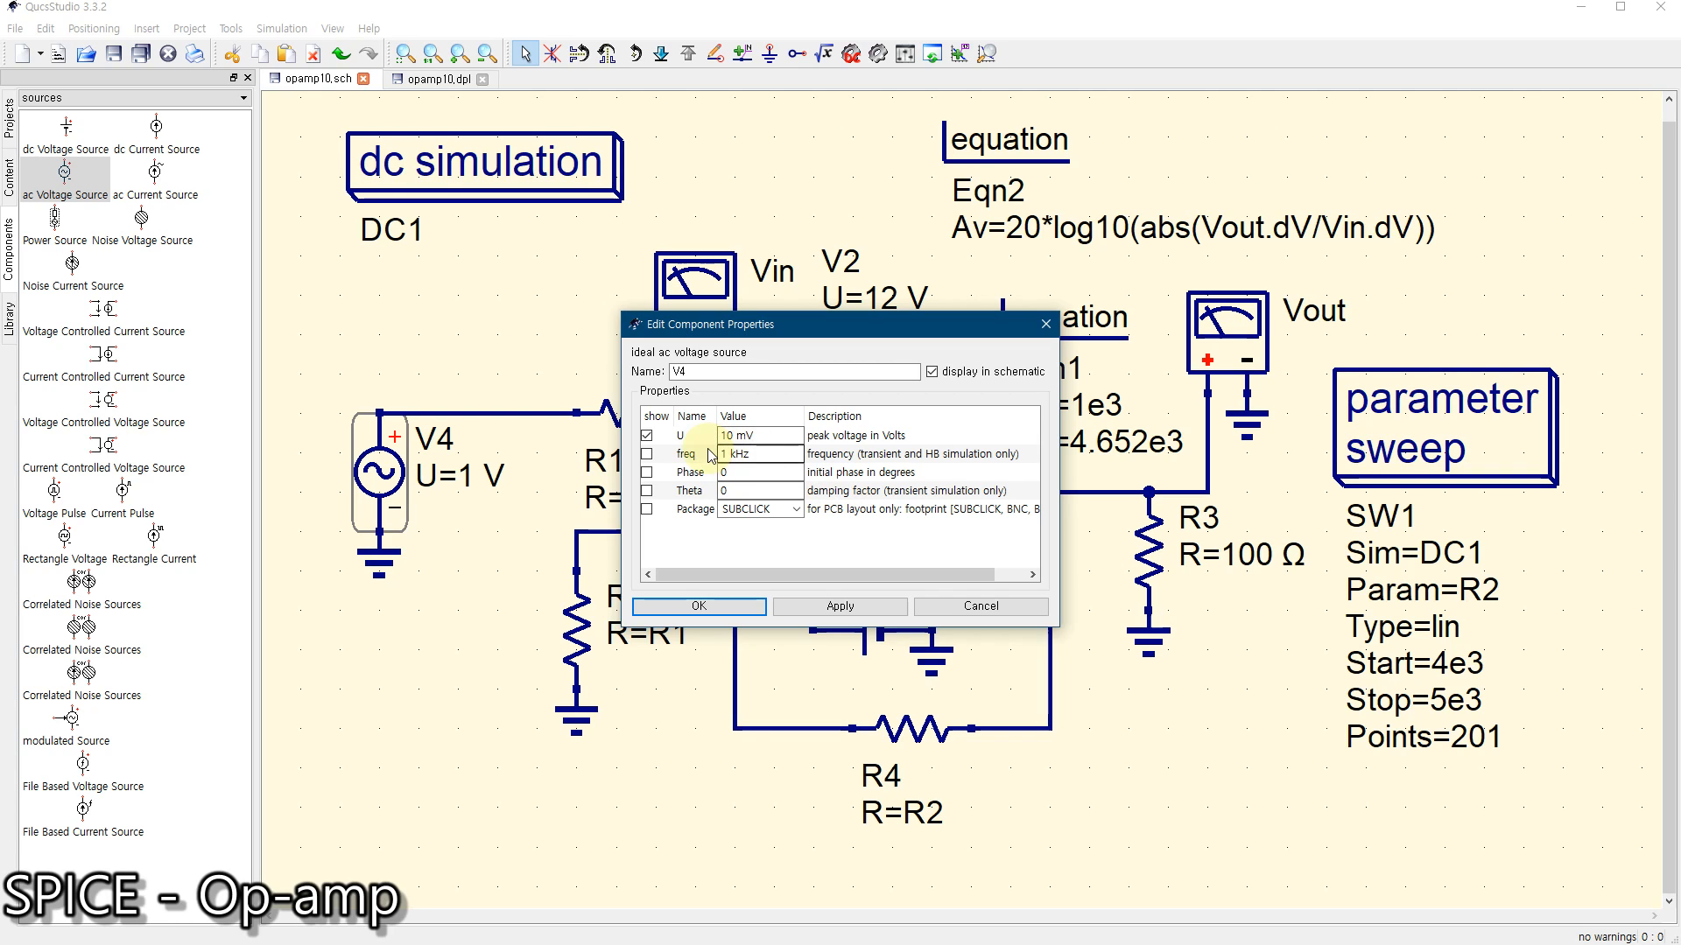
pyautogui.click(647, 454)
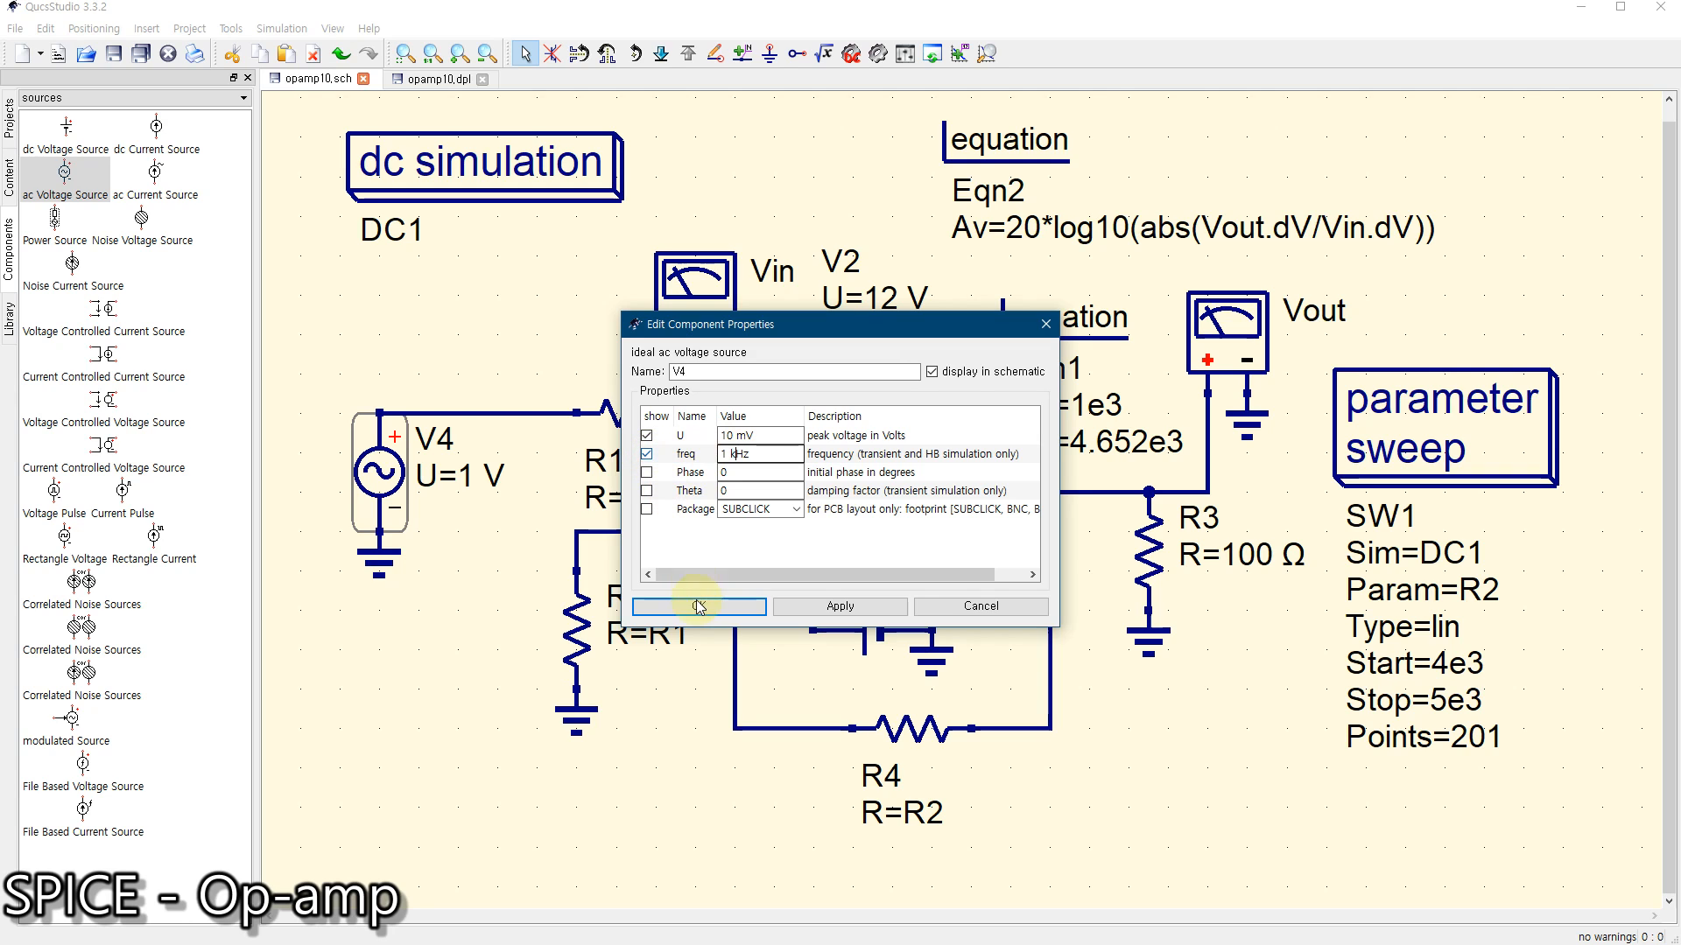
pyautogui.click(665, 606)
pyautogui.click(366, 704)
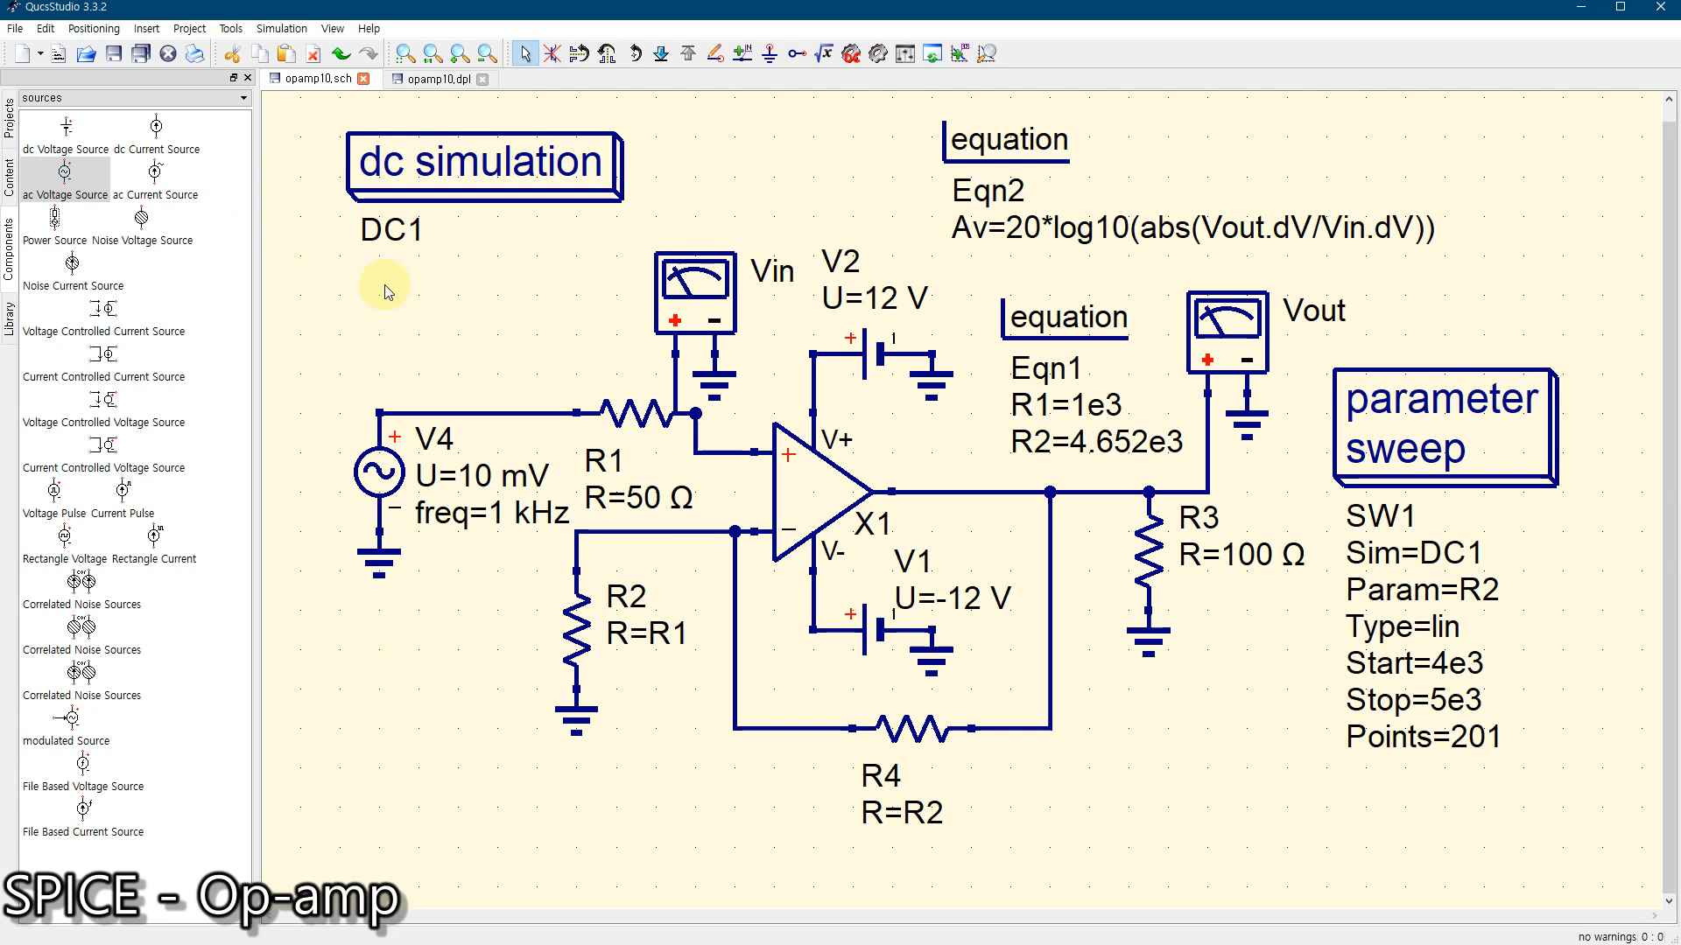
# Save the schematic and place an ac simulation block below R2's ground
pyautogui.hotkey('ctrl', 's')
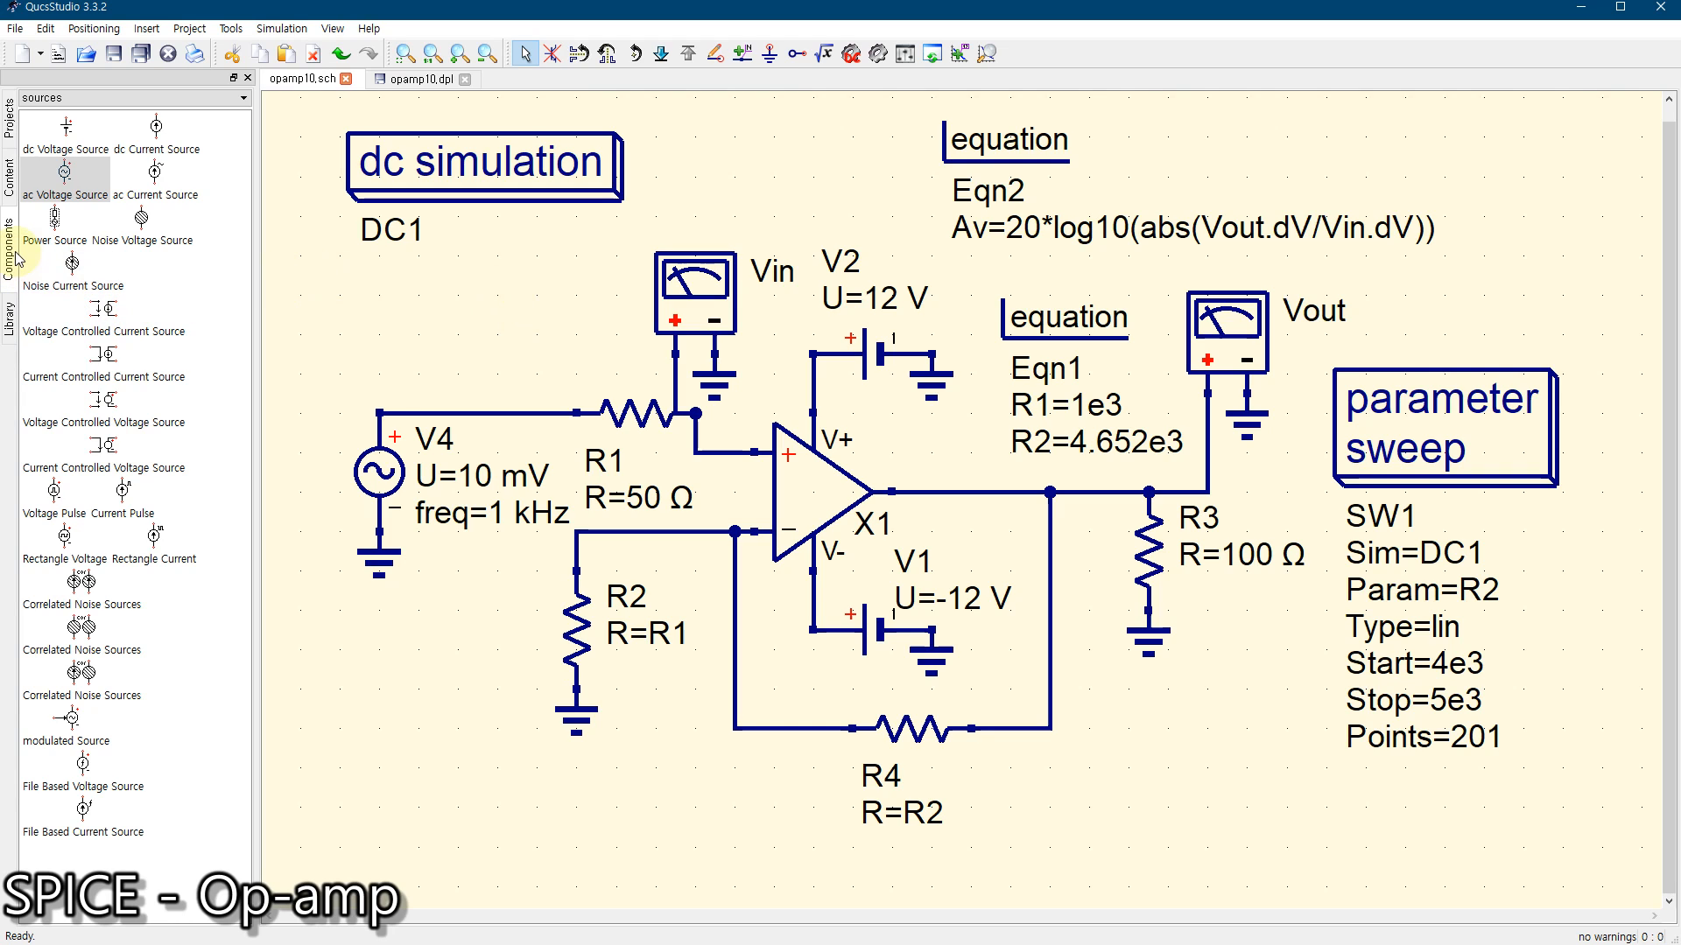
pyautogui.click(85, 99)
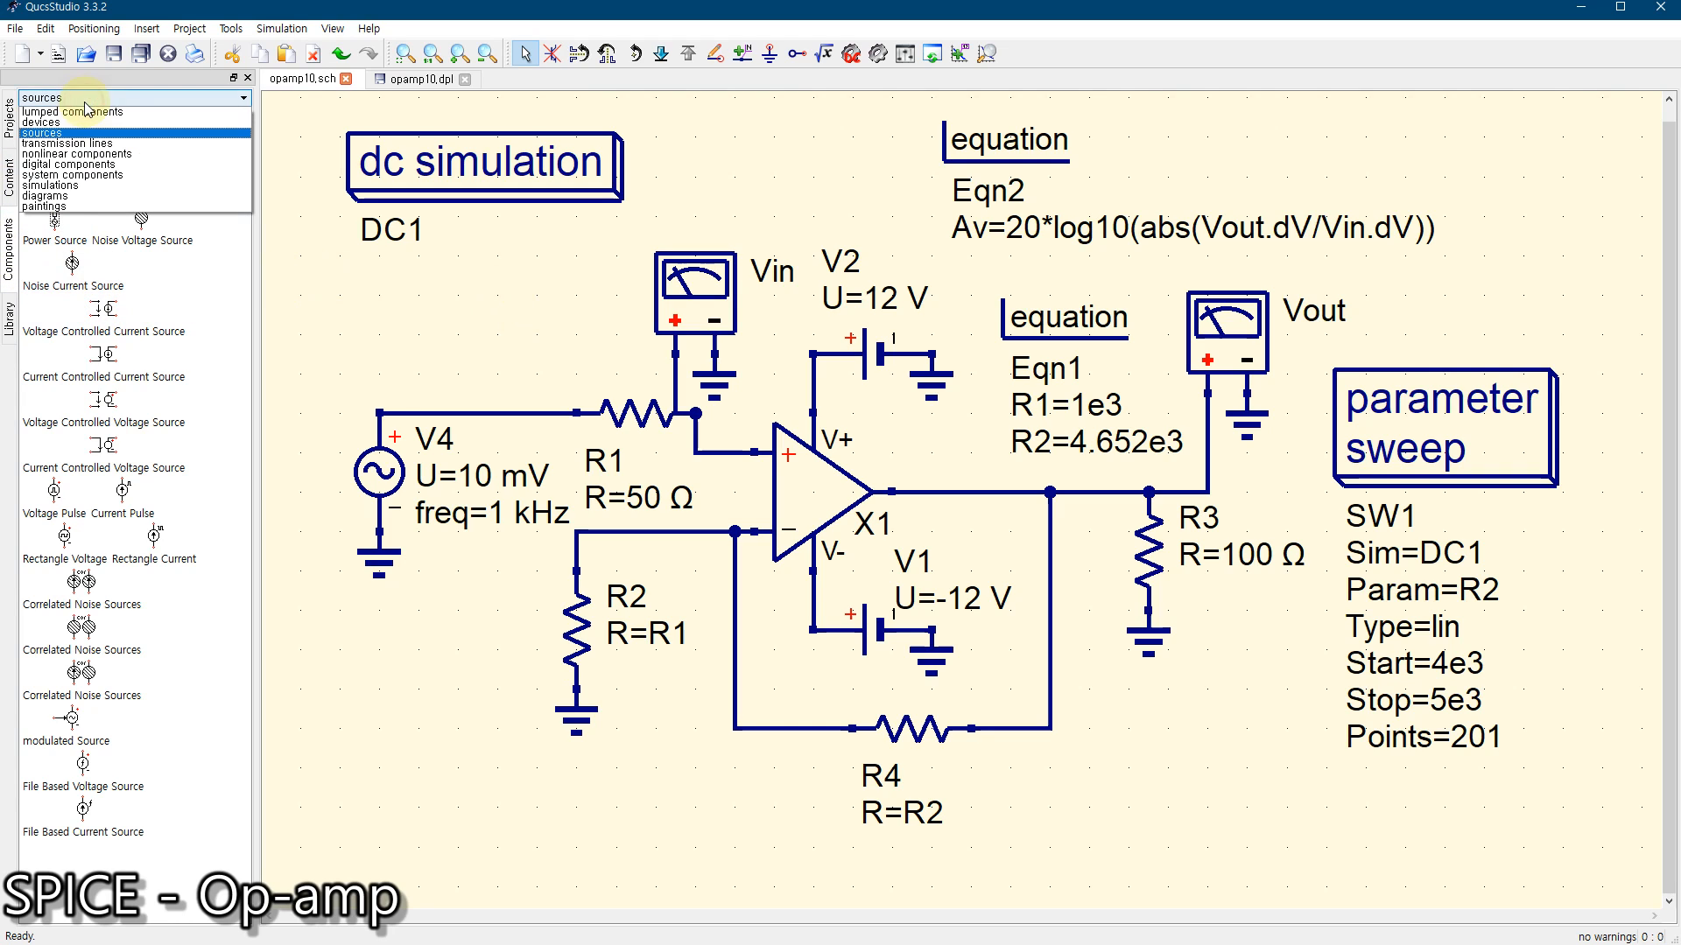
pyautogui.click(58, 185)
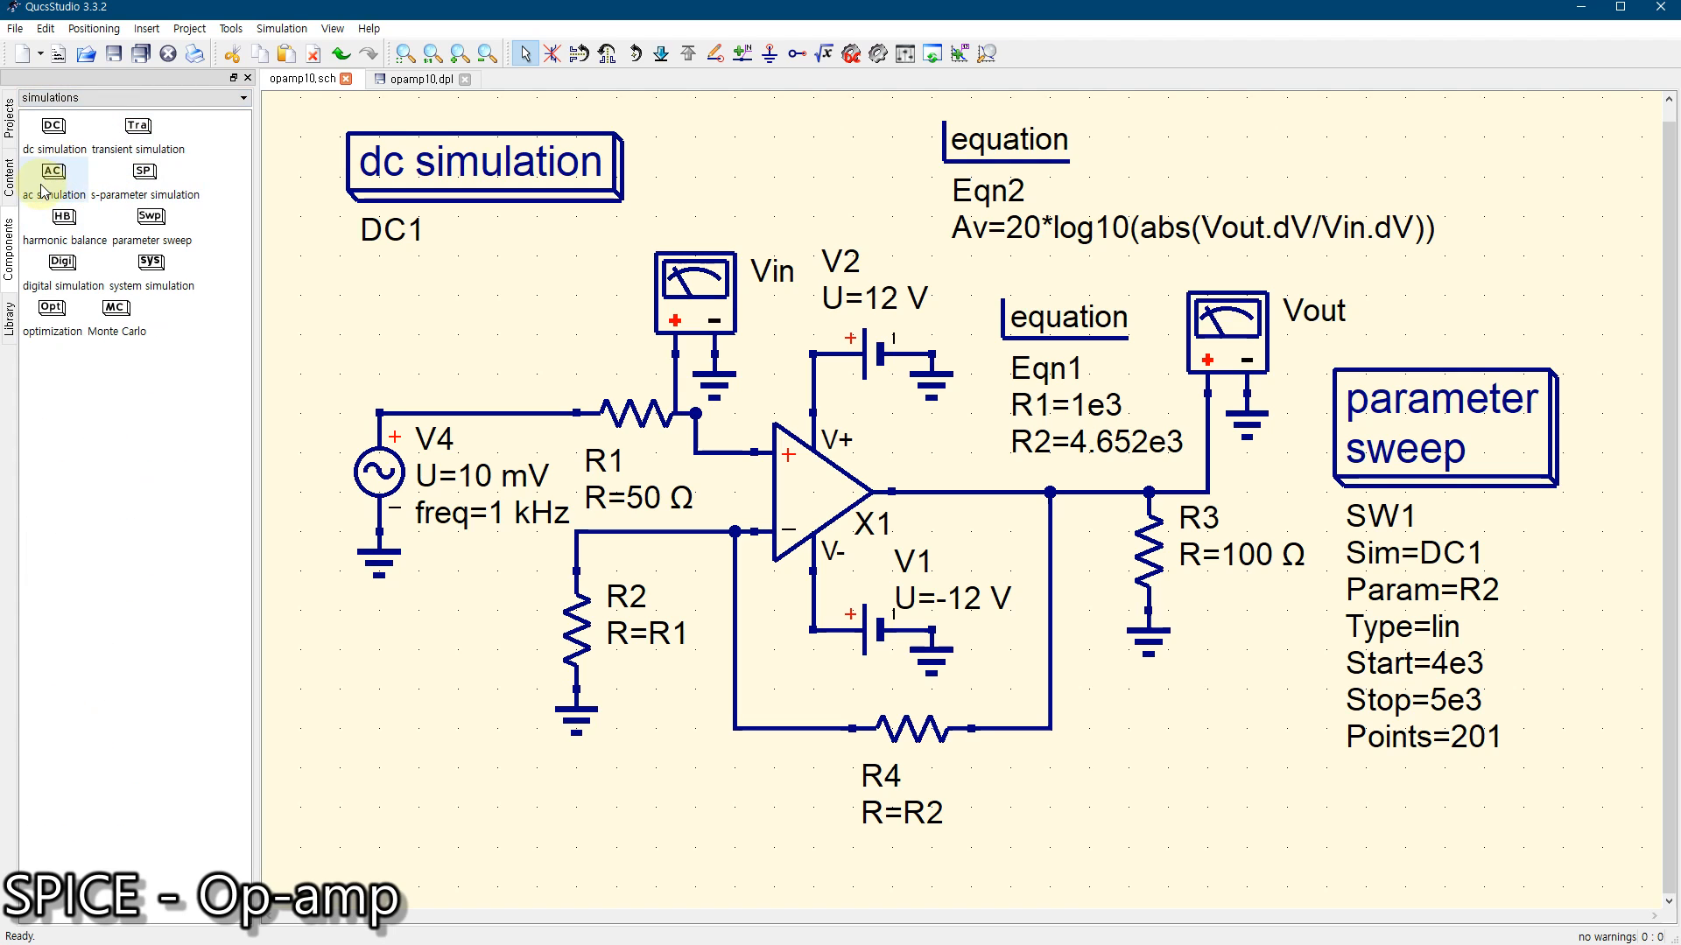
pyautogui.click(64, 177)
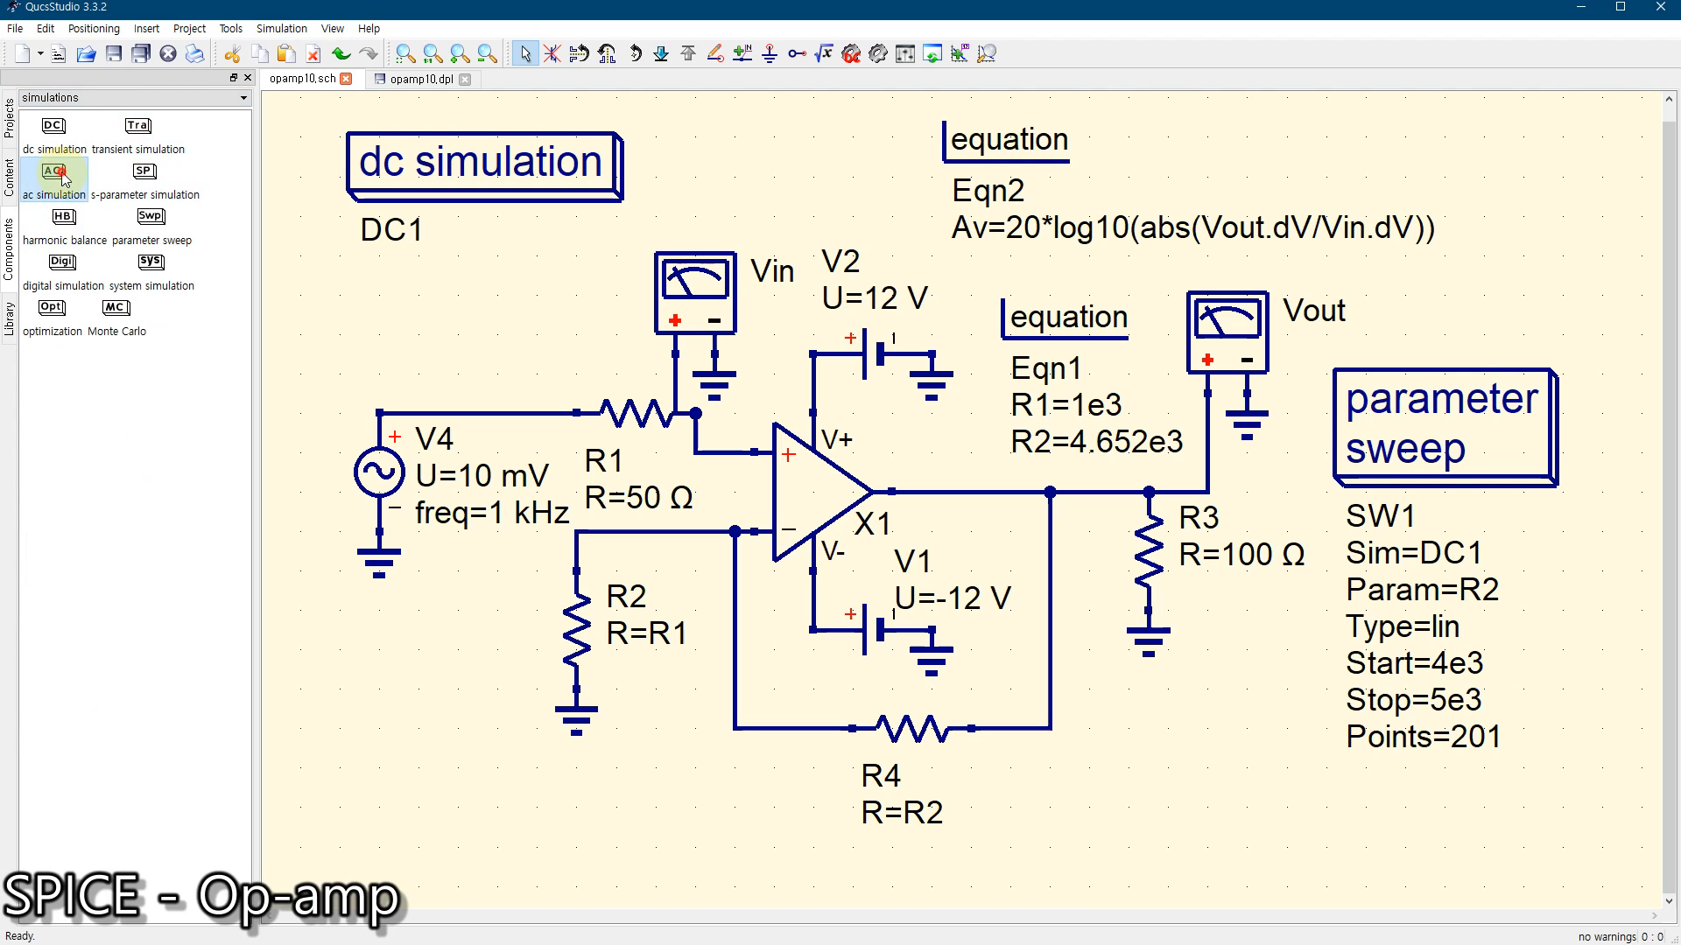
pyautogui.click(363, 769)
pyautogui.press('Escape')
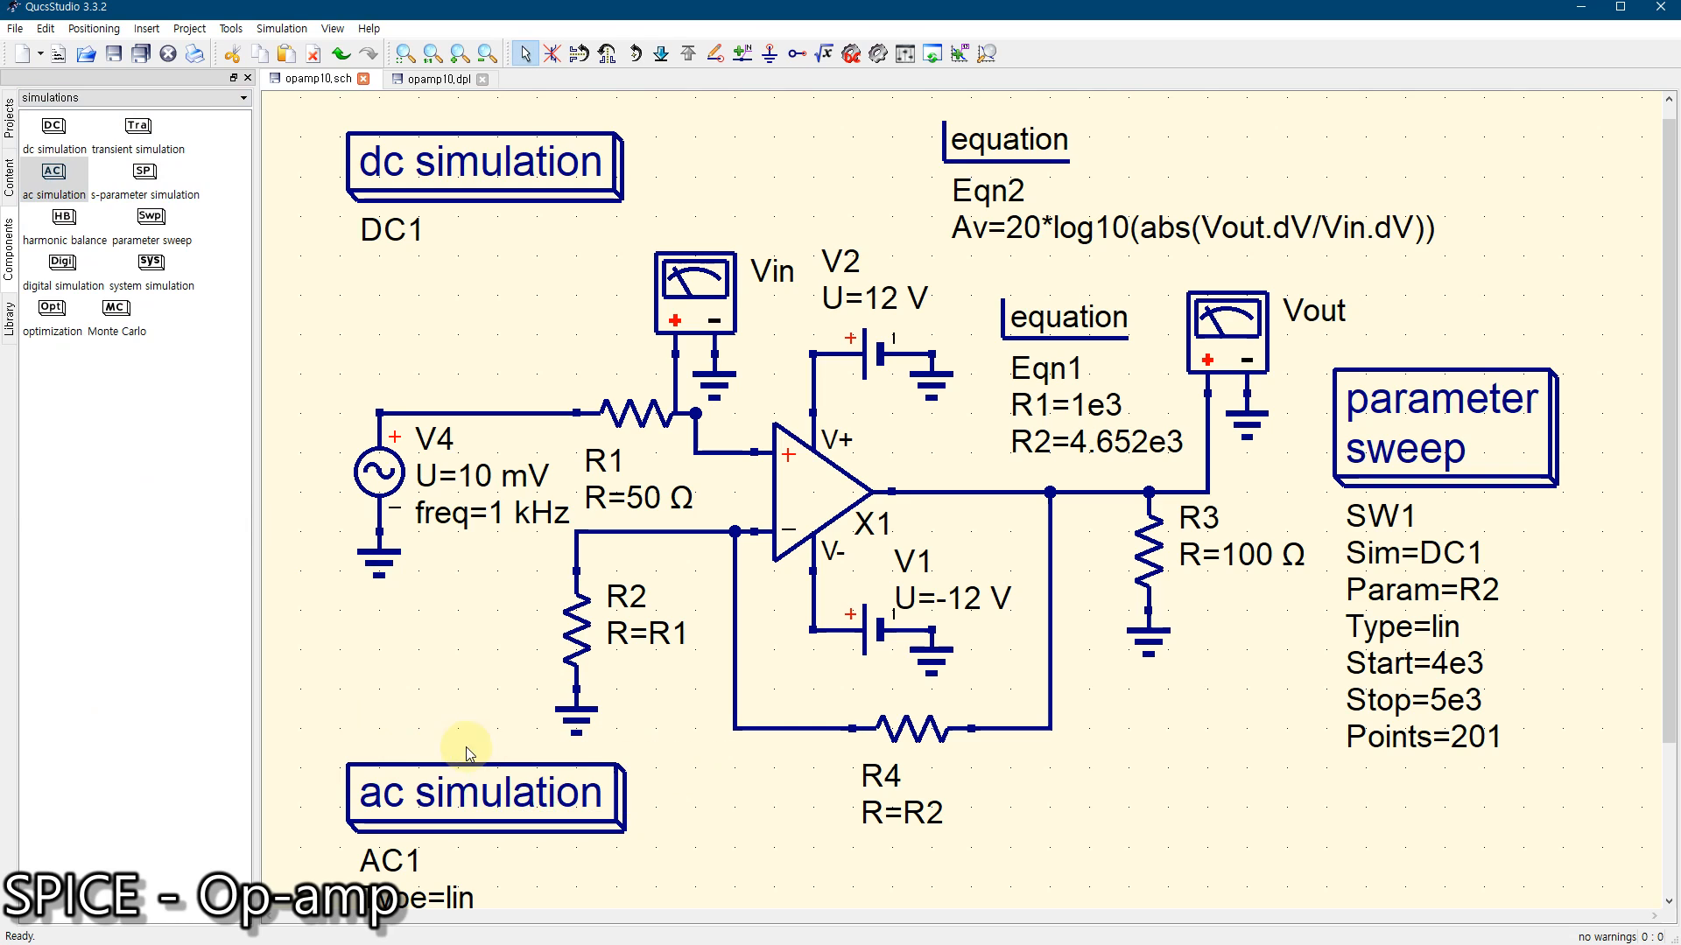
# Swap the simulation blocks so ac simulation sits above source V4 and dc simulation sits below R2's ground
pyautogui.moveTo(454, 783); pyautogui.dragTo(770, 159)
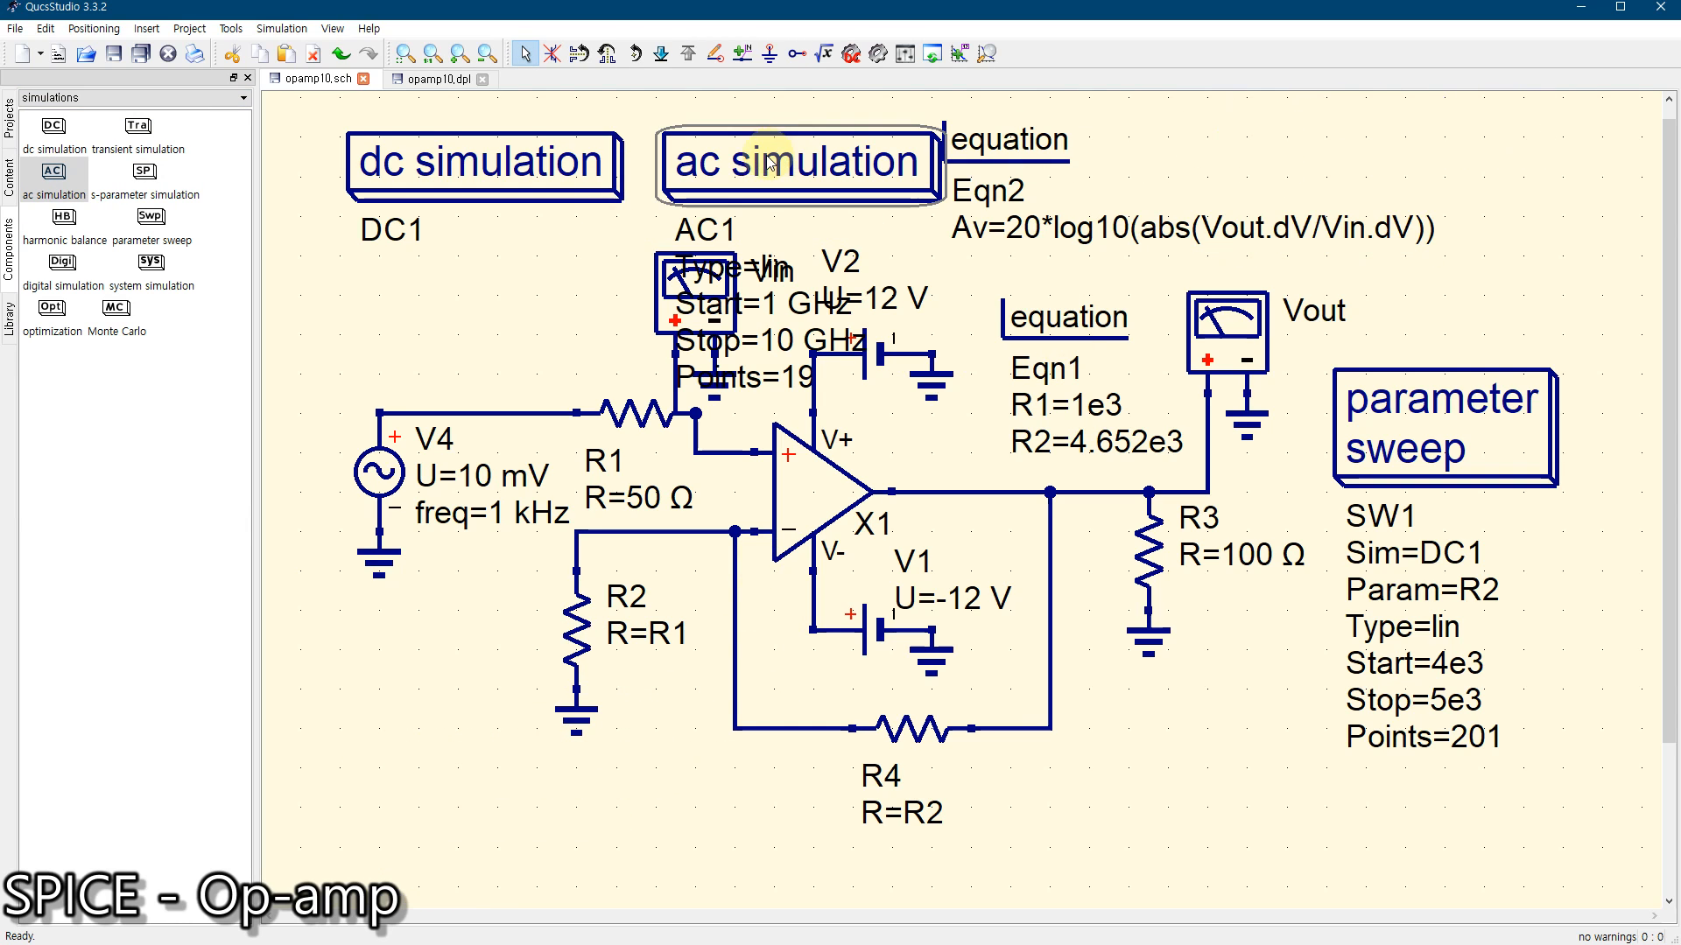
pyautogui.moveTo(495, 171); pyautogui.dragTo(548, 798)
pyautogui.moveTo(757, 165); pyautogui.dragTo(487, 141)
pyautogui.click(405, 53)
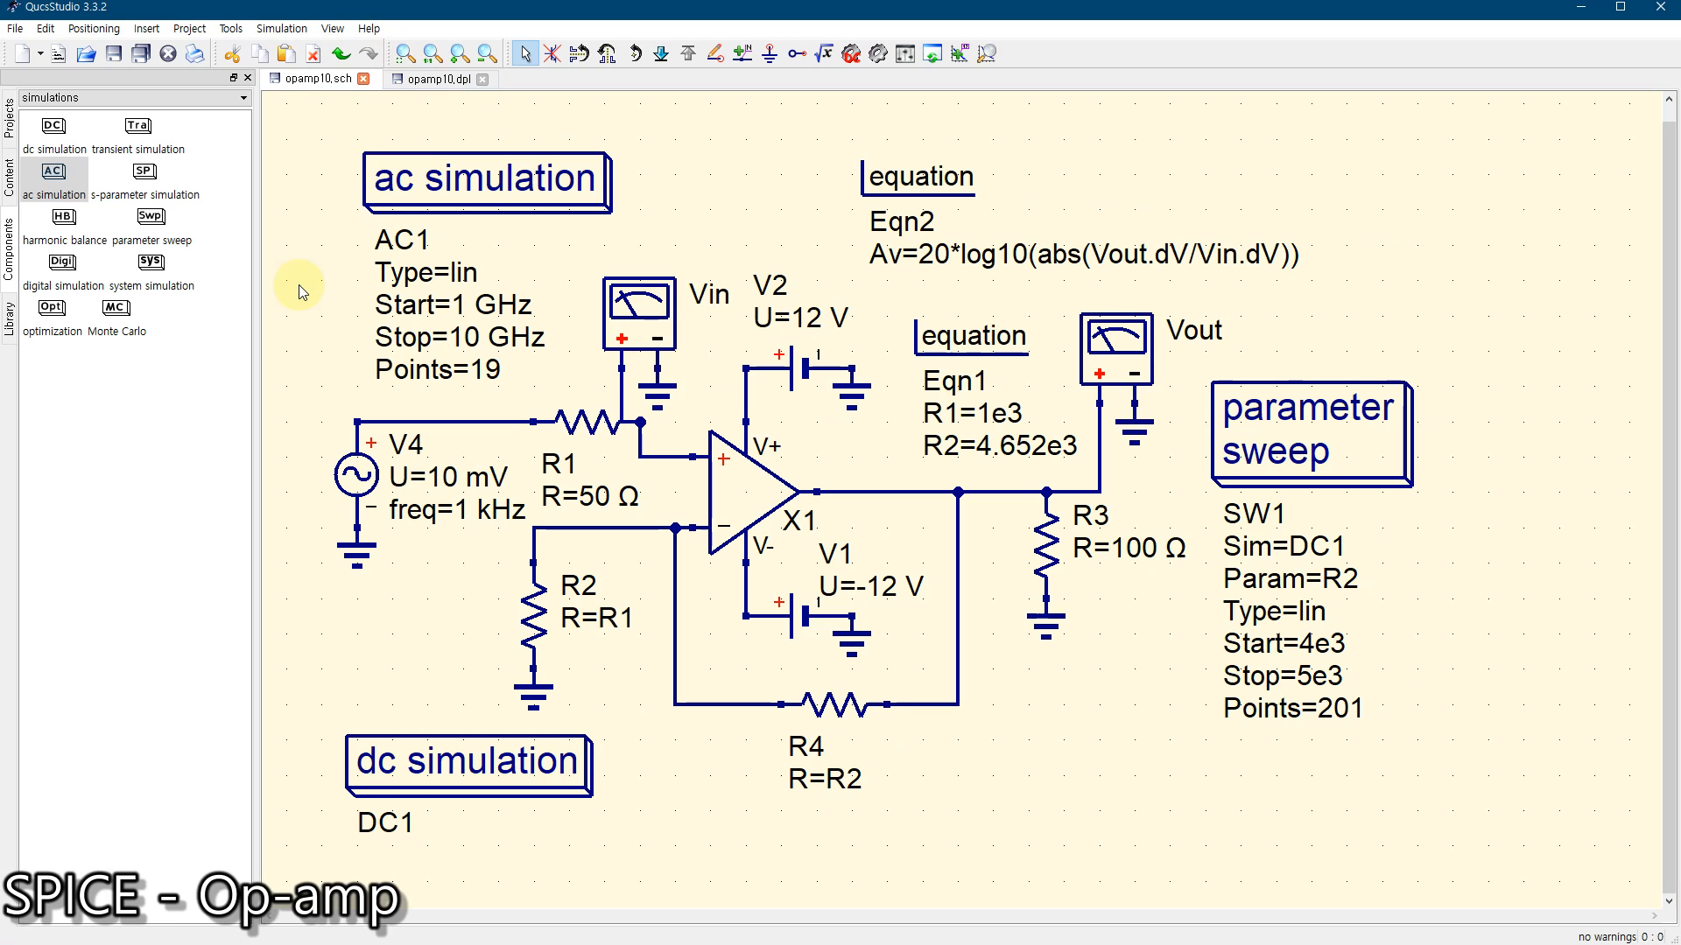
# Set the ac simulation's frequency sweep to start at 1 Hz and stop at 1 MHz
pyautogui.doubleClick(448, 184)
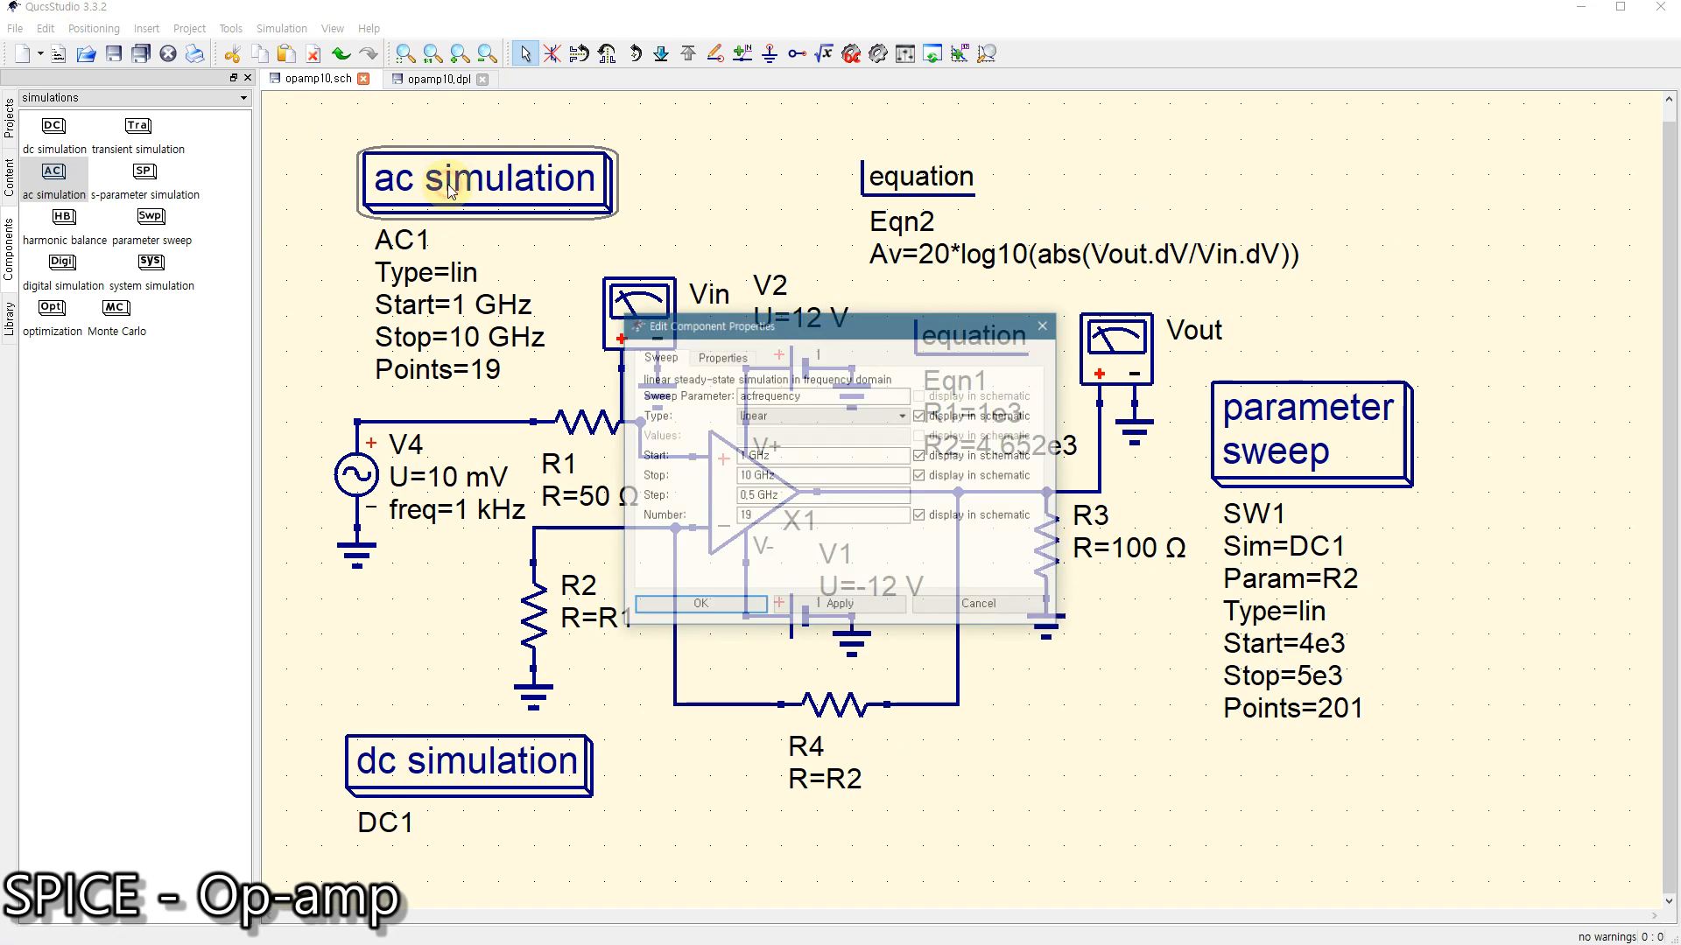
pyautogui.click(751, 456)
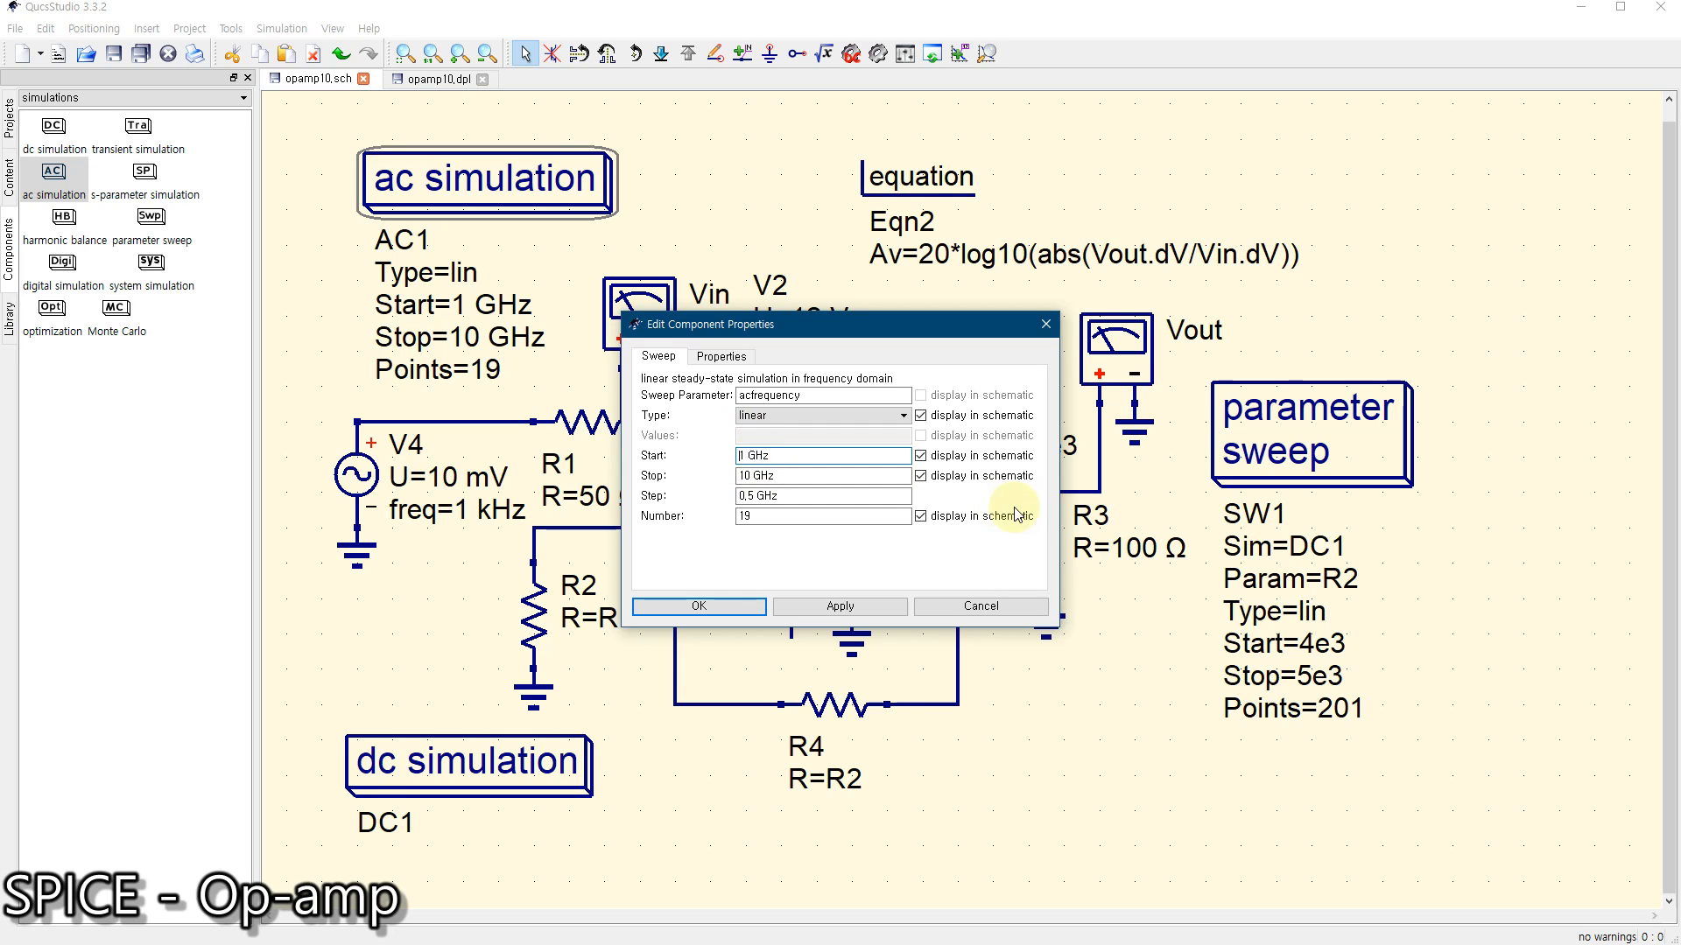
pyautogui.write('0')
pyautogui.press('BackSpace')
pyautogui.press('Right')
pyautogui.press('Delete')
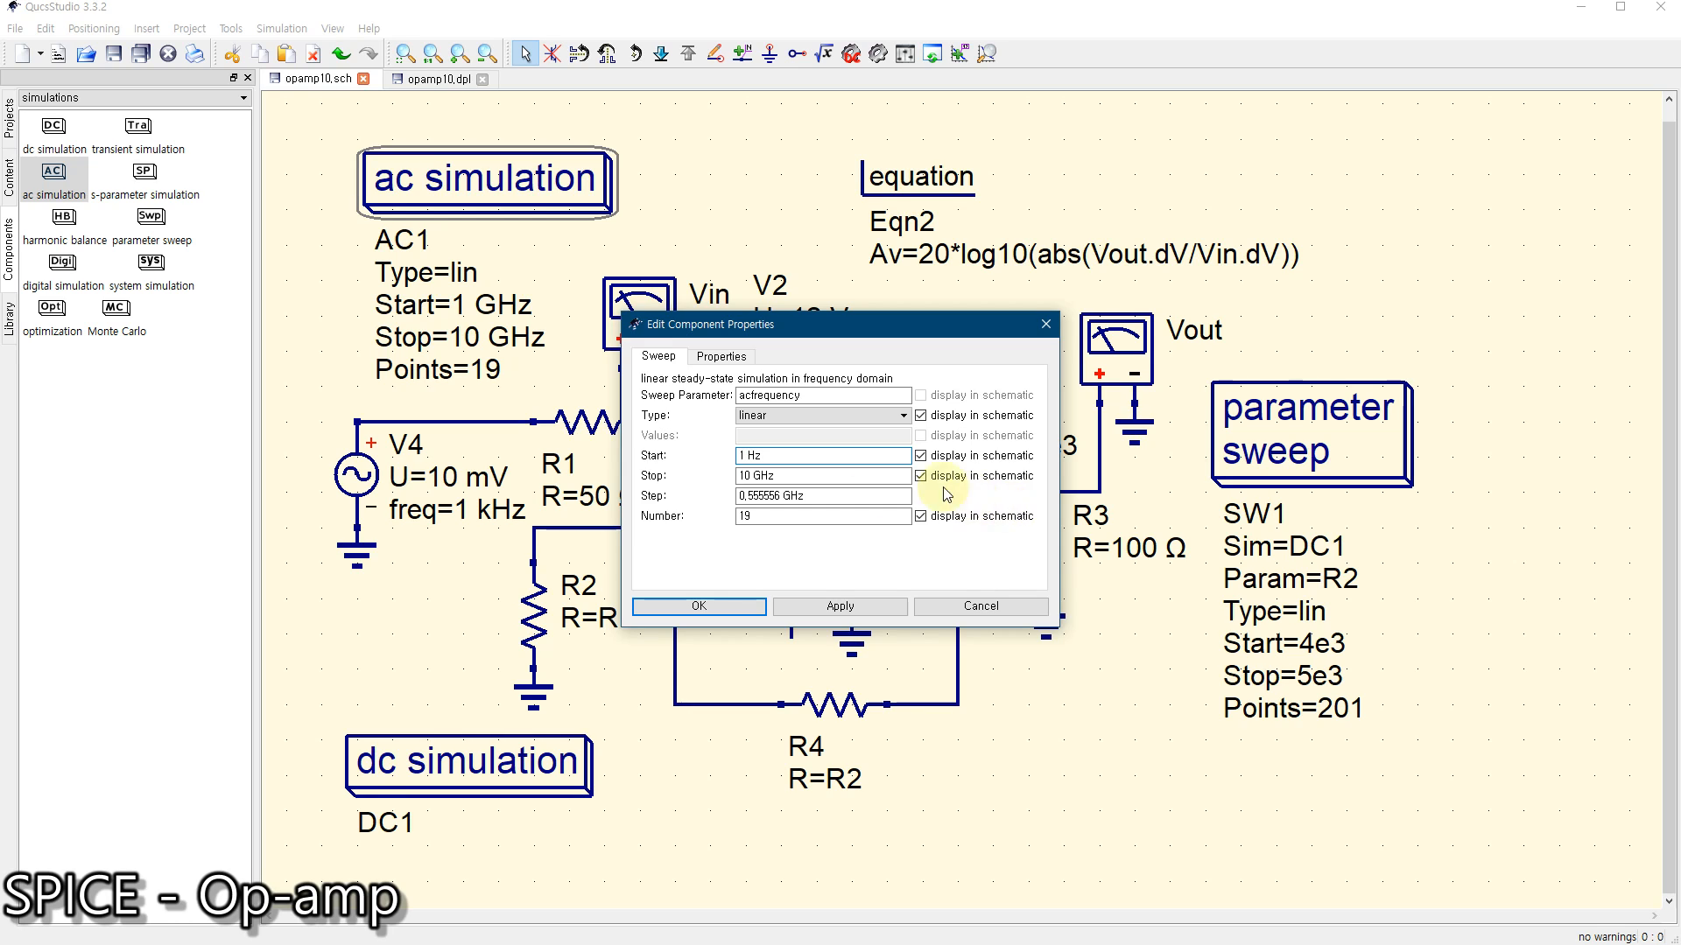
pyautogui.click(742, 474)
pyautogui.press('Delete')
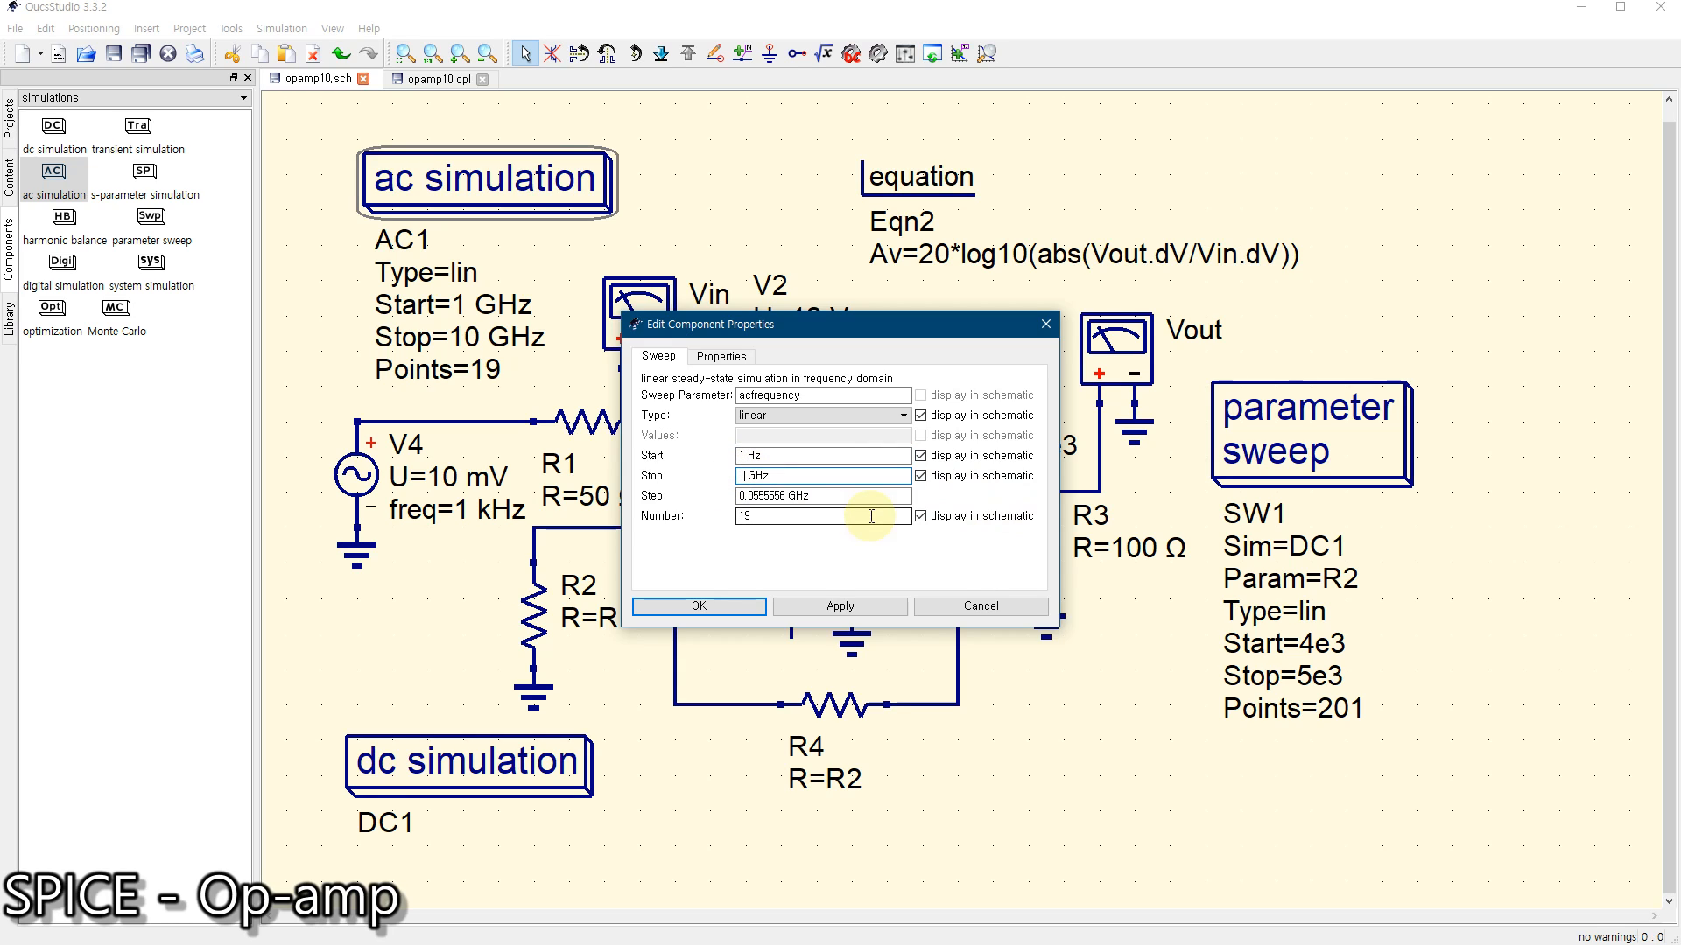
pyautogui.write('M')
pyautogui.press('Delete')
# Set the ac simulation's number of sweep points to 301
pyautogui.click(811, 519)
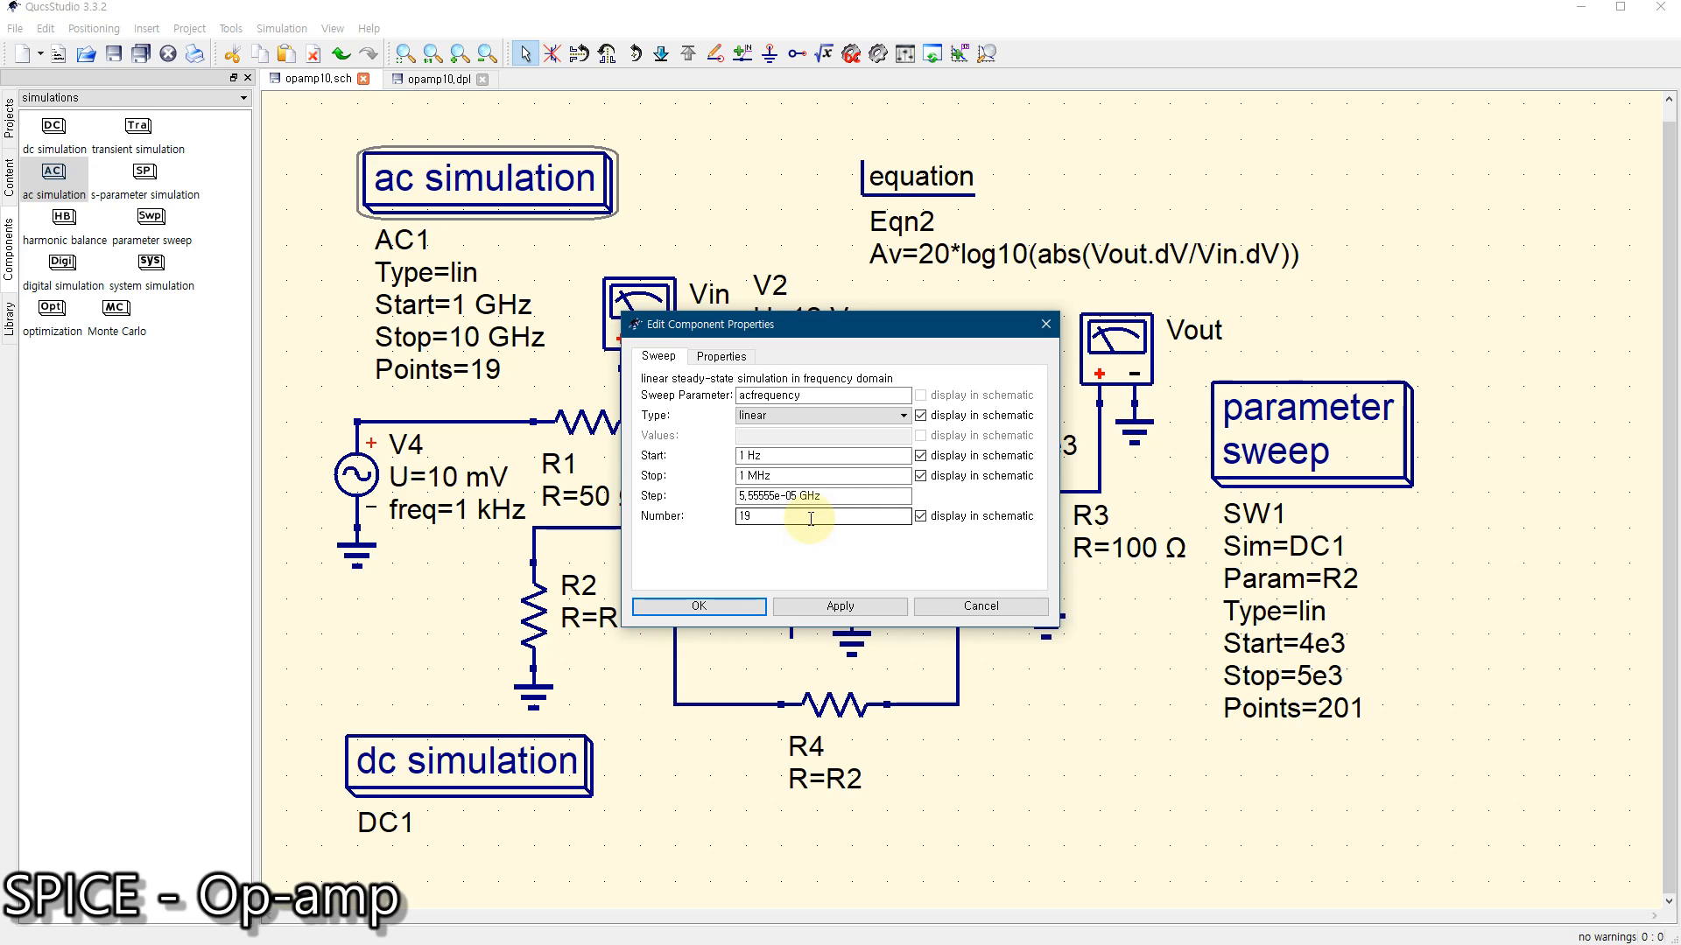
pyautogui.press('BackSpace')
pyautogui.press('BackSpace')
pyautogui.write('301')
pyautogui.doubleClick(742, 456)
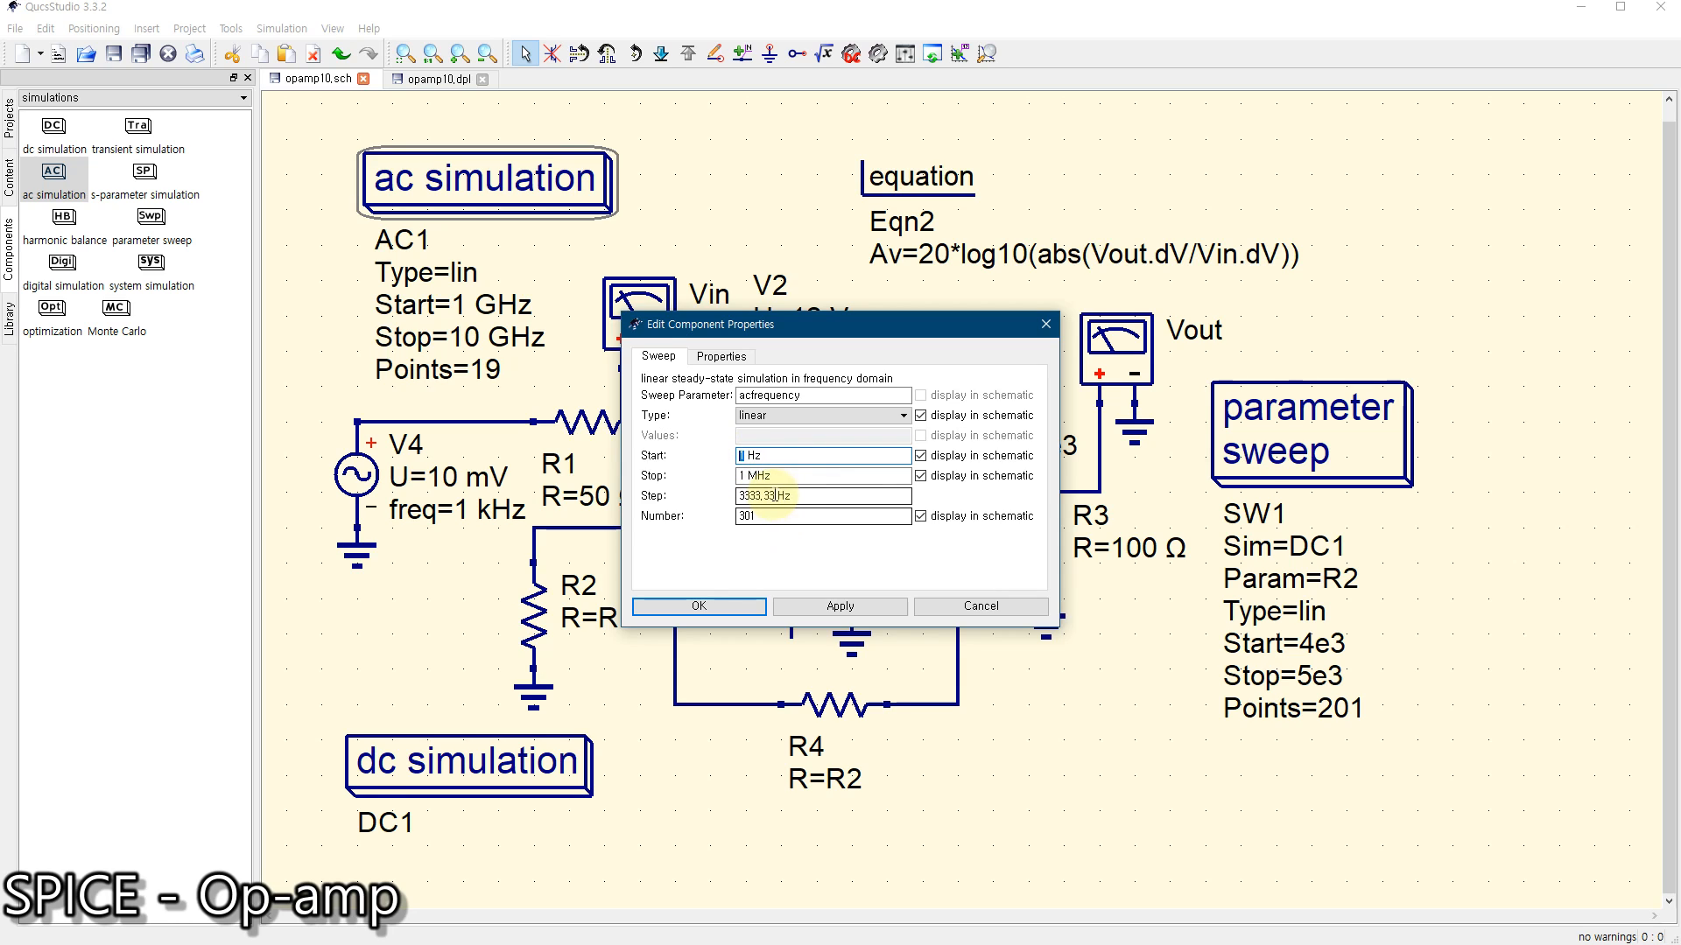
pyautogui.doubleClick(754, 495)
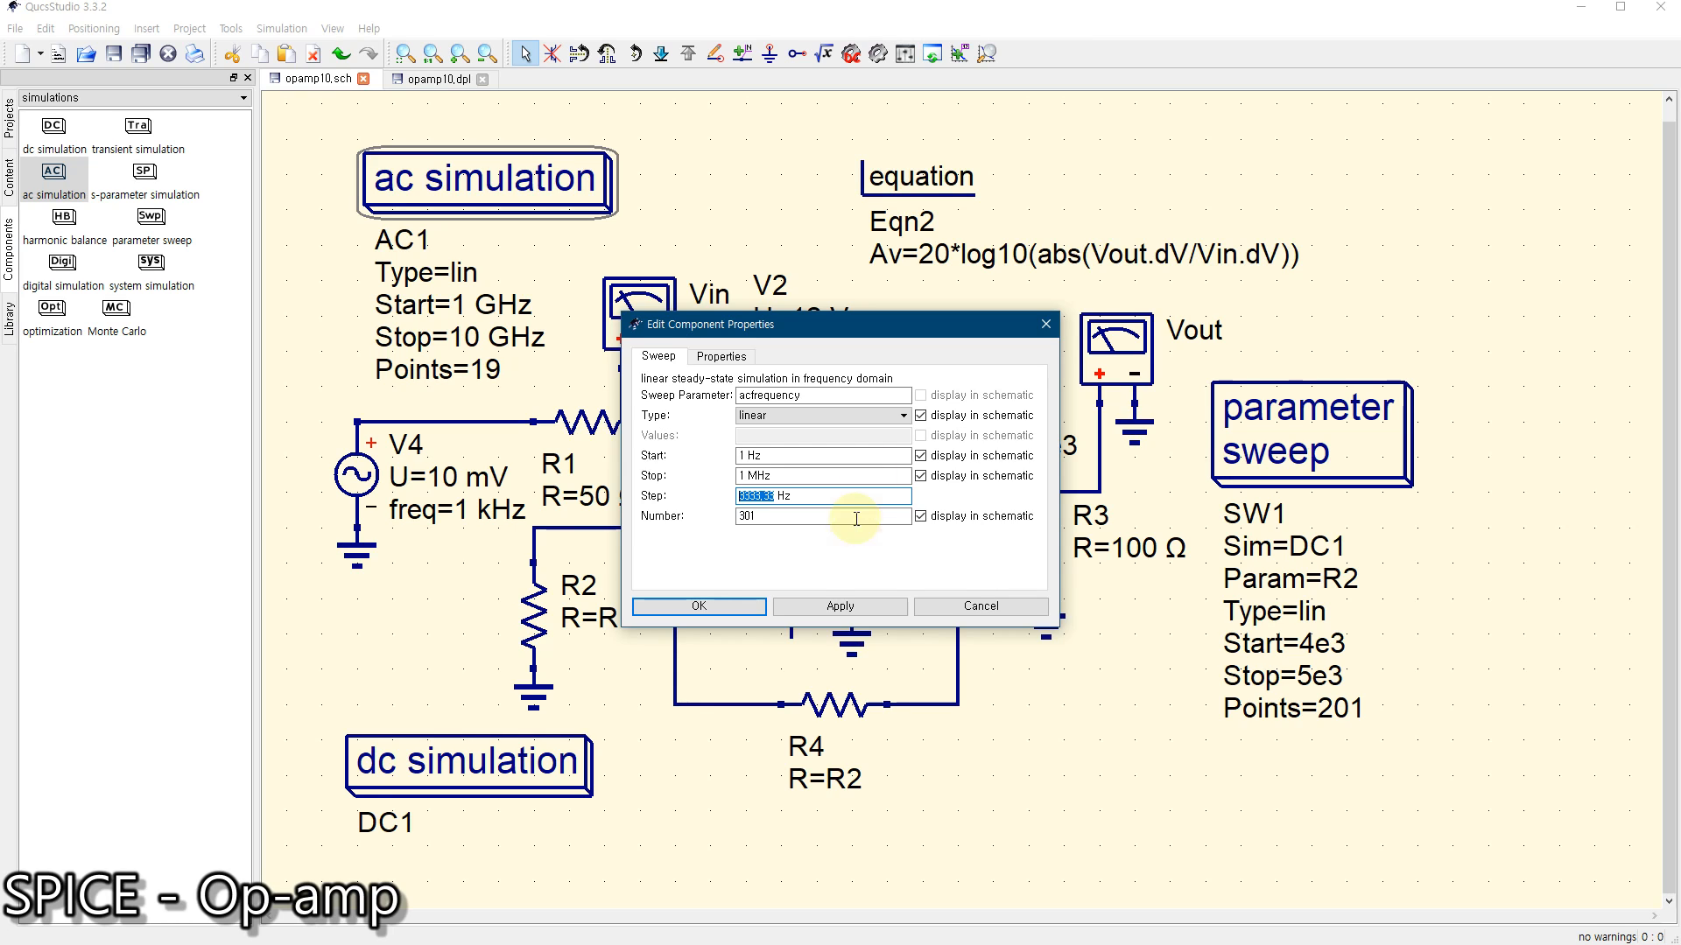
# Make the ac simulation's frequency sweep logarithmic and accept its settings
pyautogui.click(827, 413)
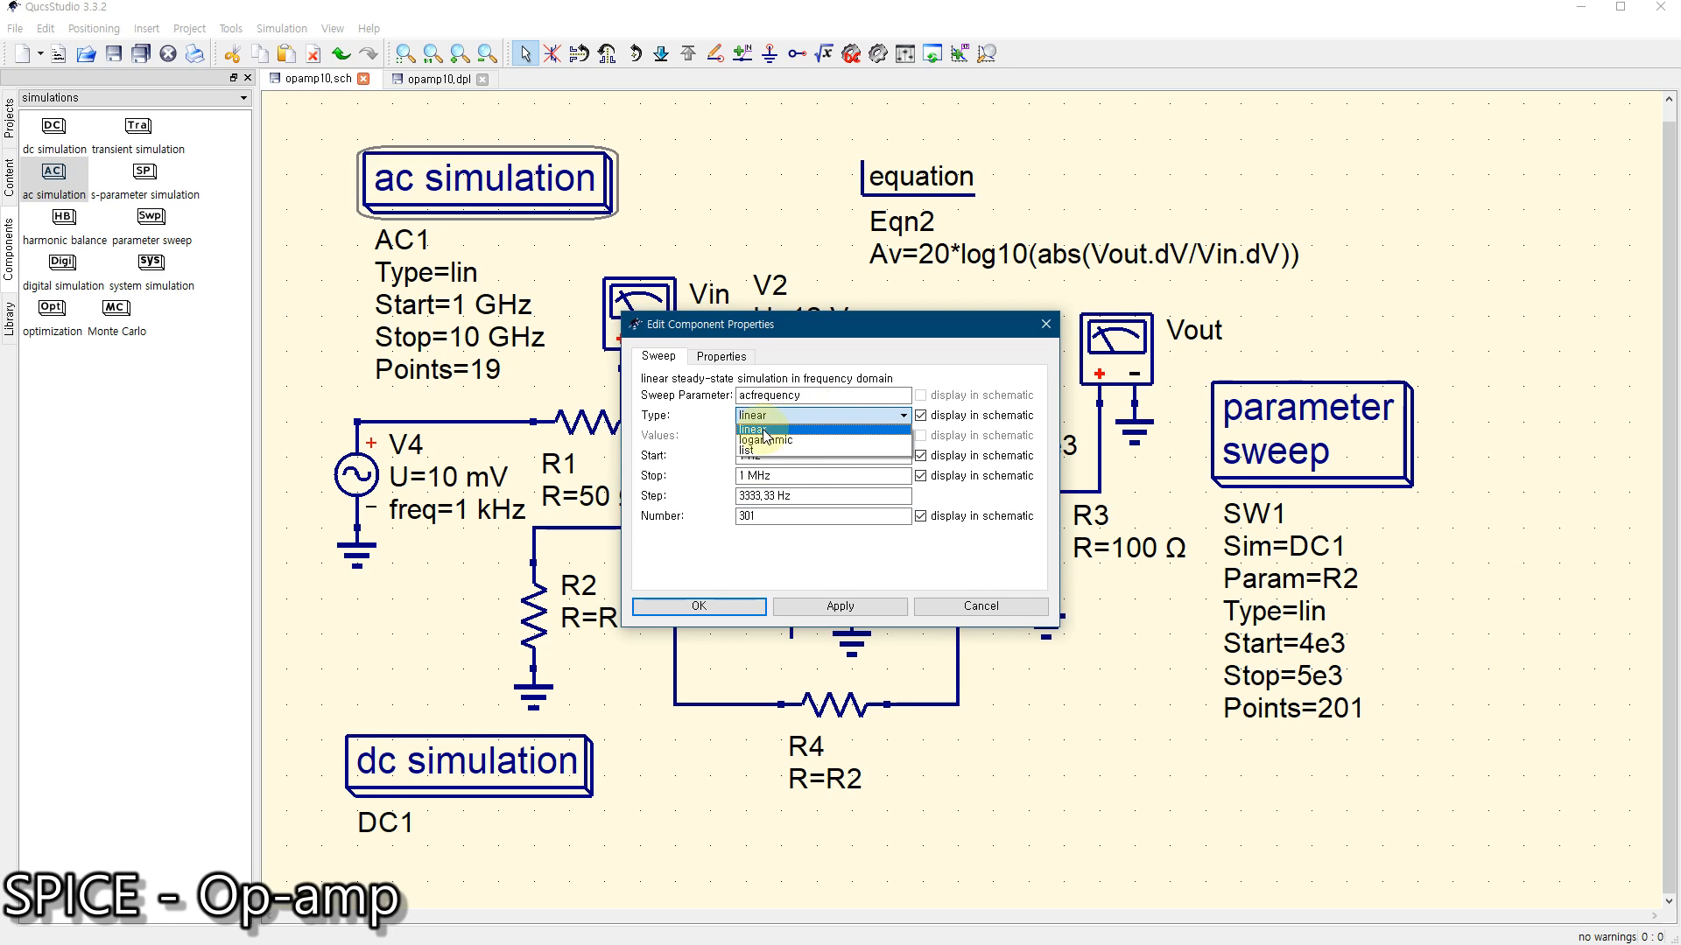
pyautogui.click(773, 441)
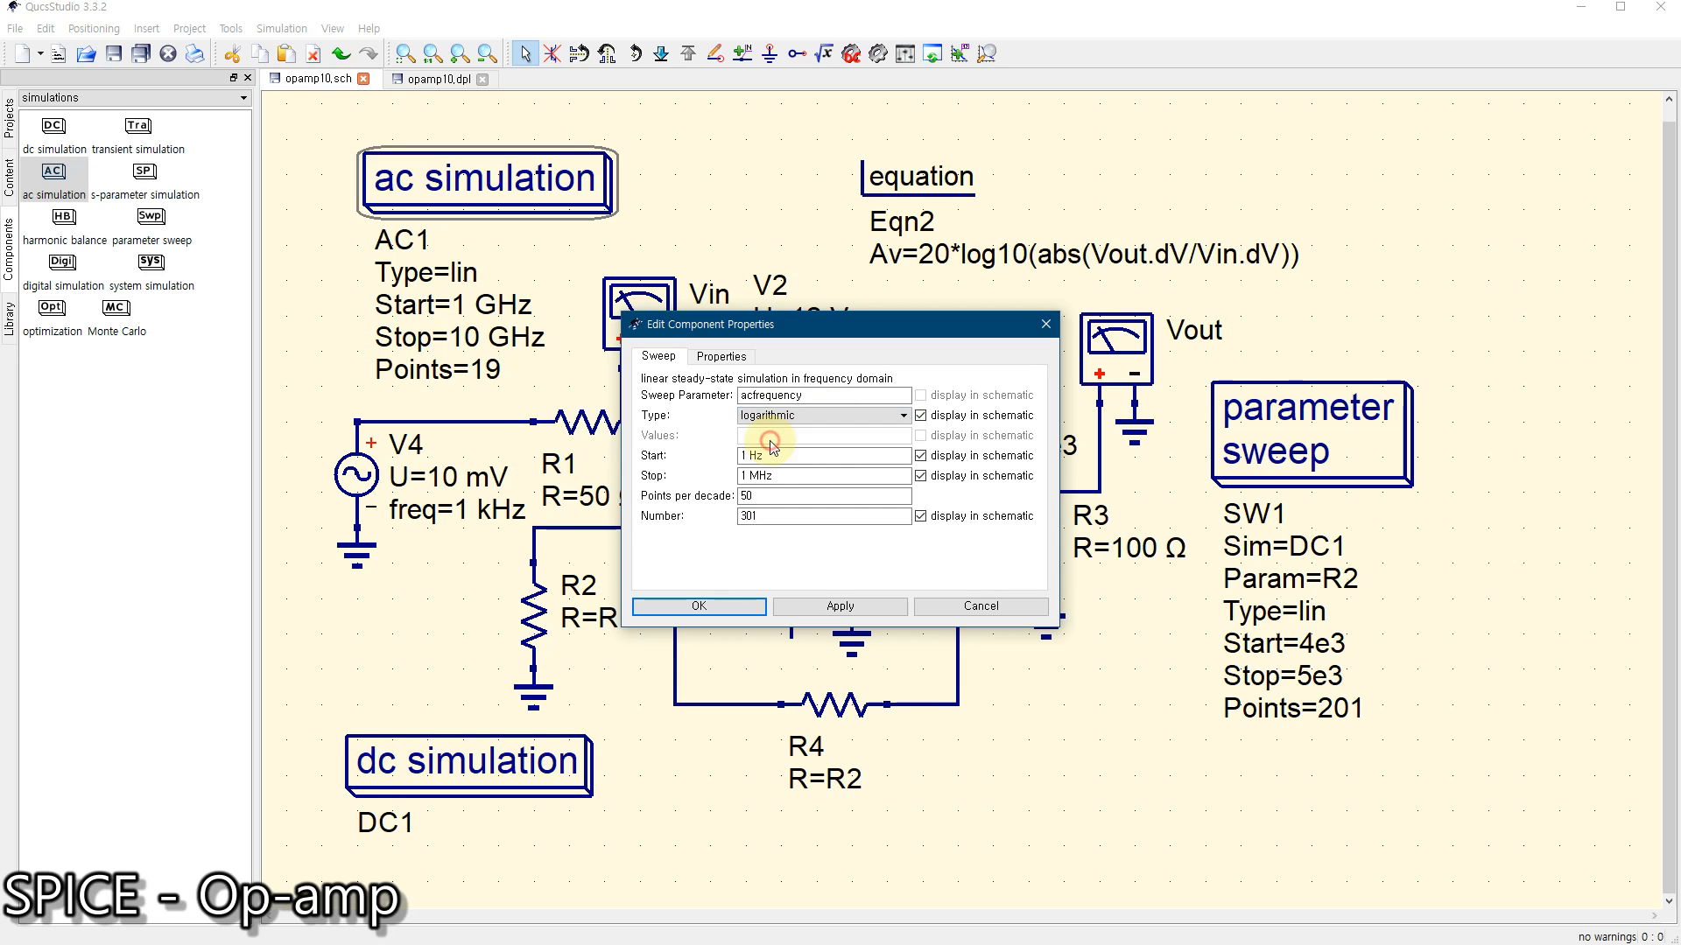
pyautogui.click(792, 497)
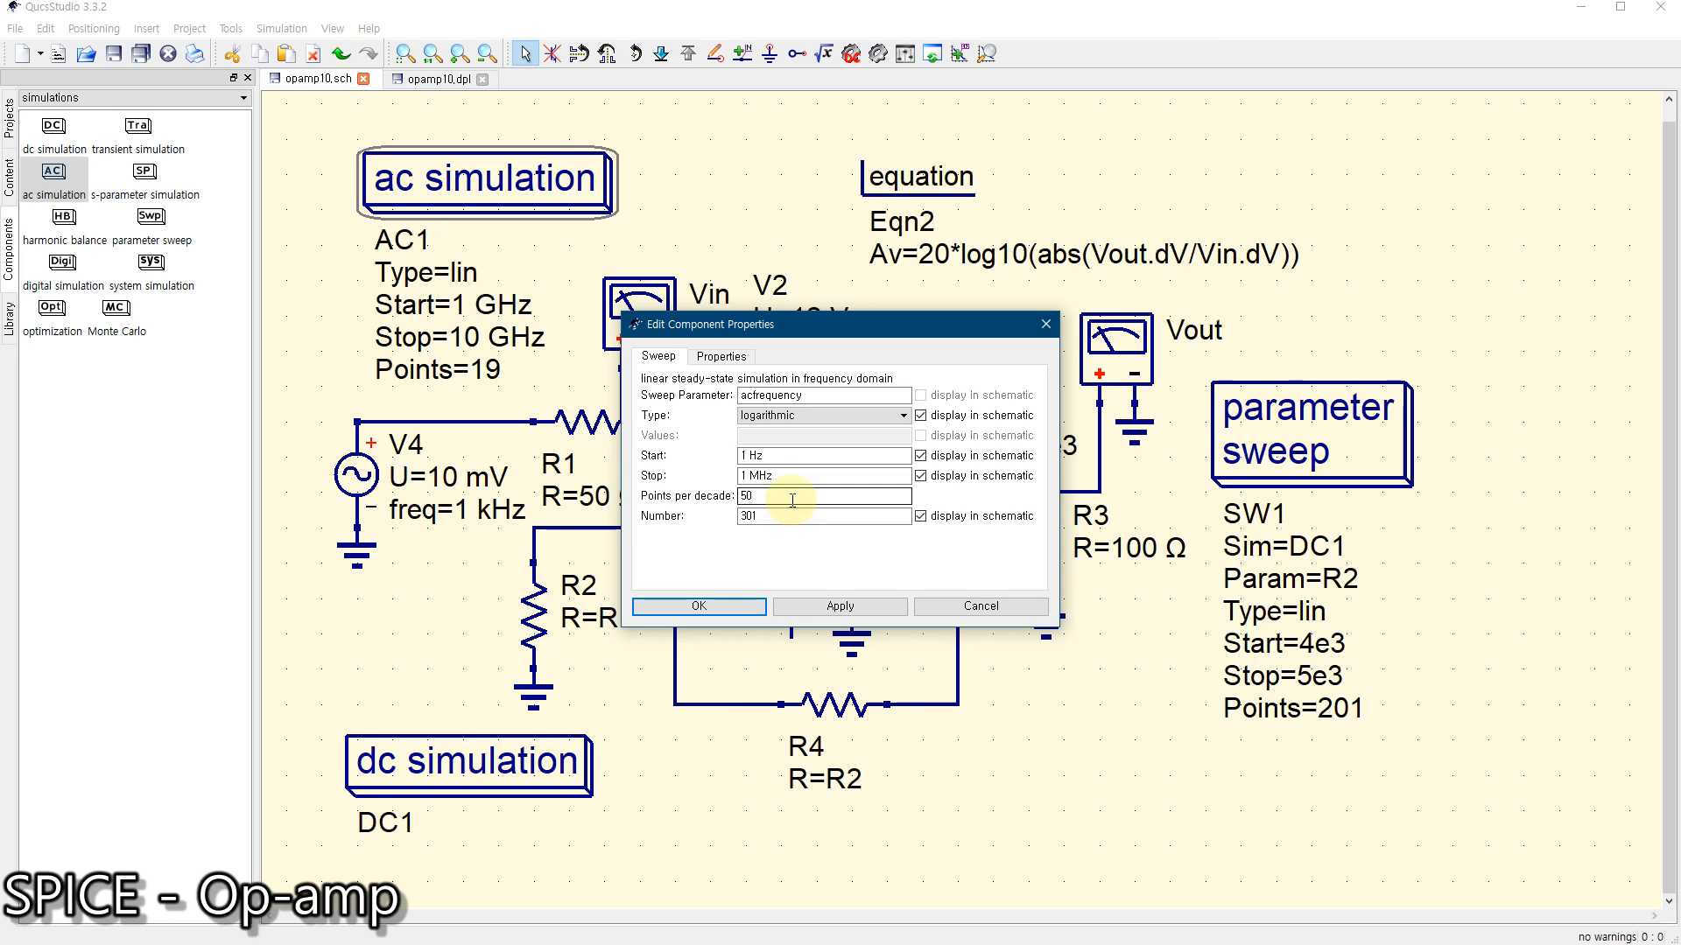
pyautogui.click(701, 608)
pyautogui.click(383, 629)
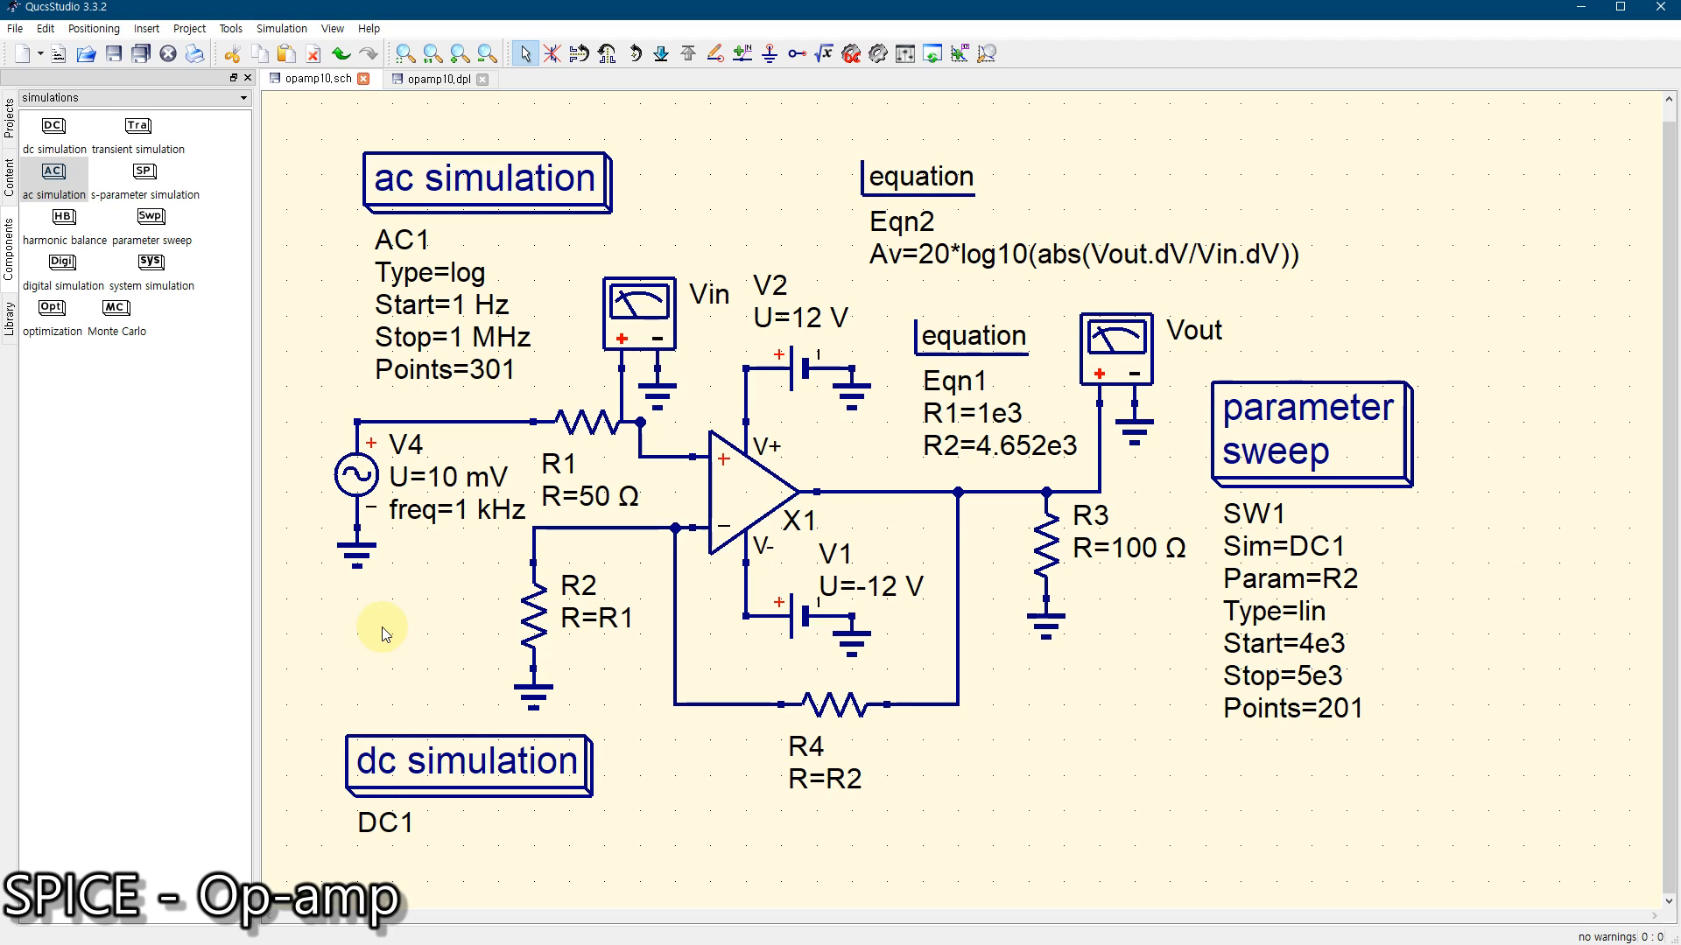
# Deactivate the parameter sweep SW1 and try to run the simulation
pyautogui.click(1297, 429)
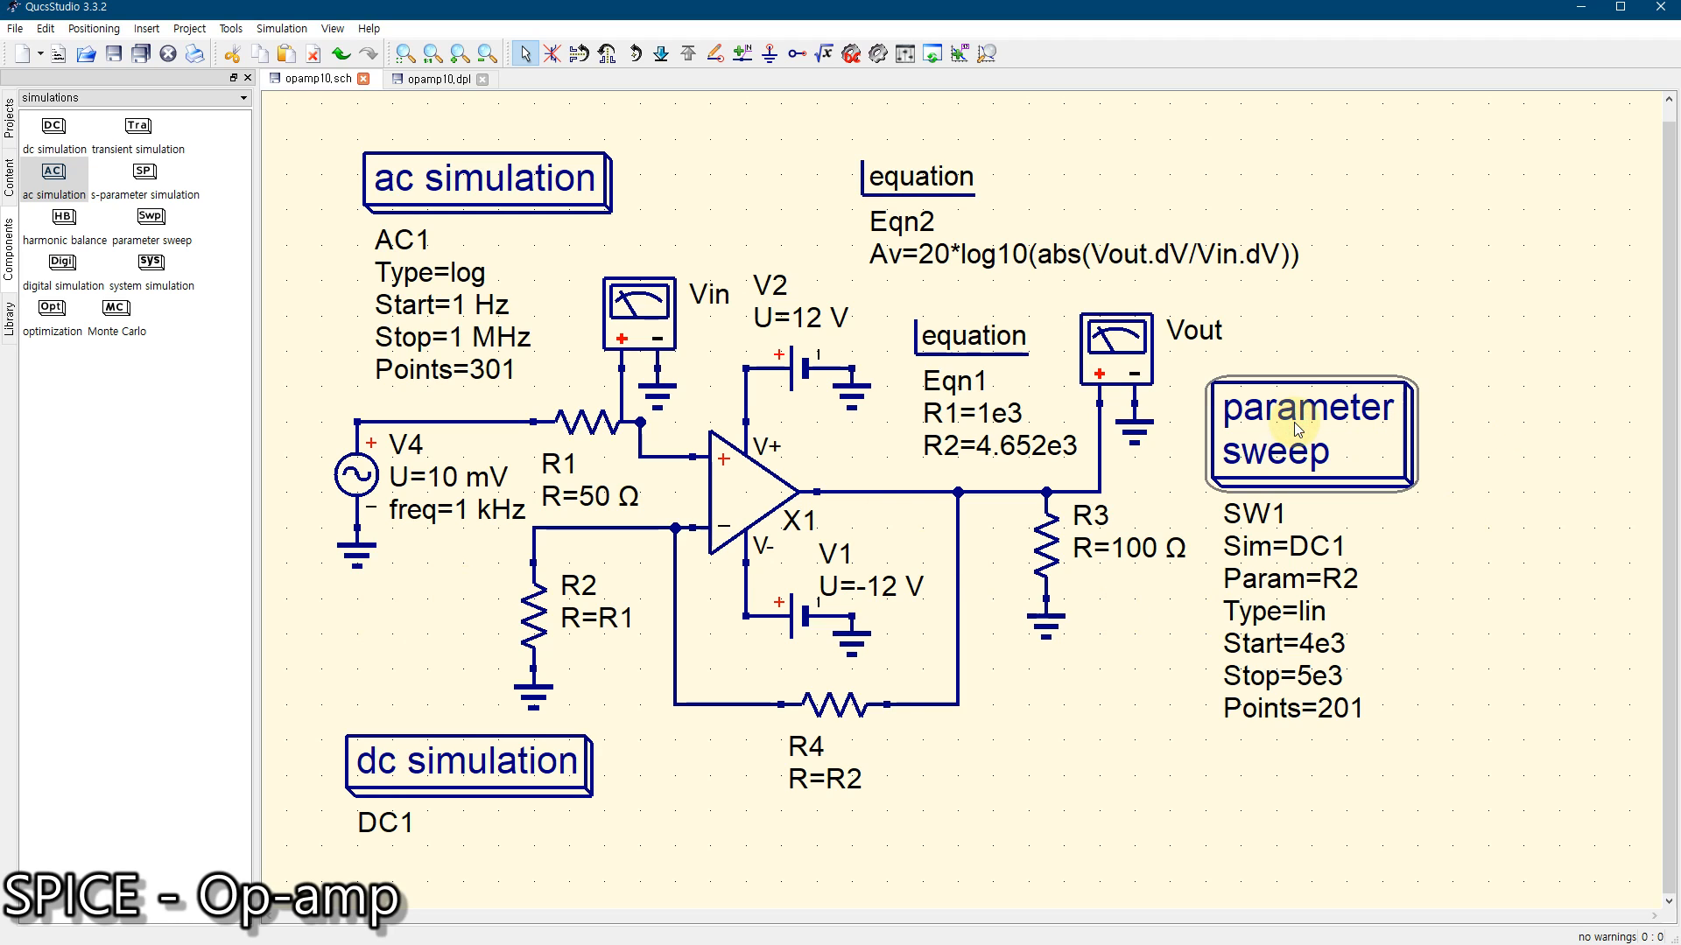
pyautogui.click(553, 56)
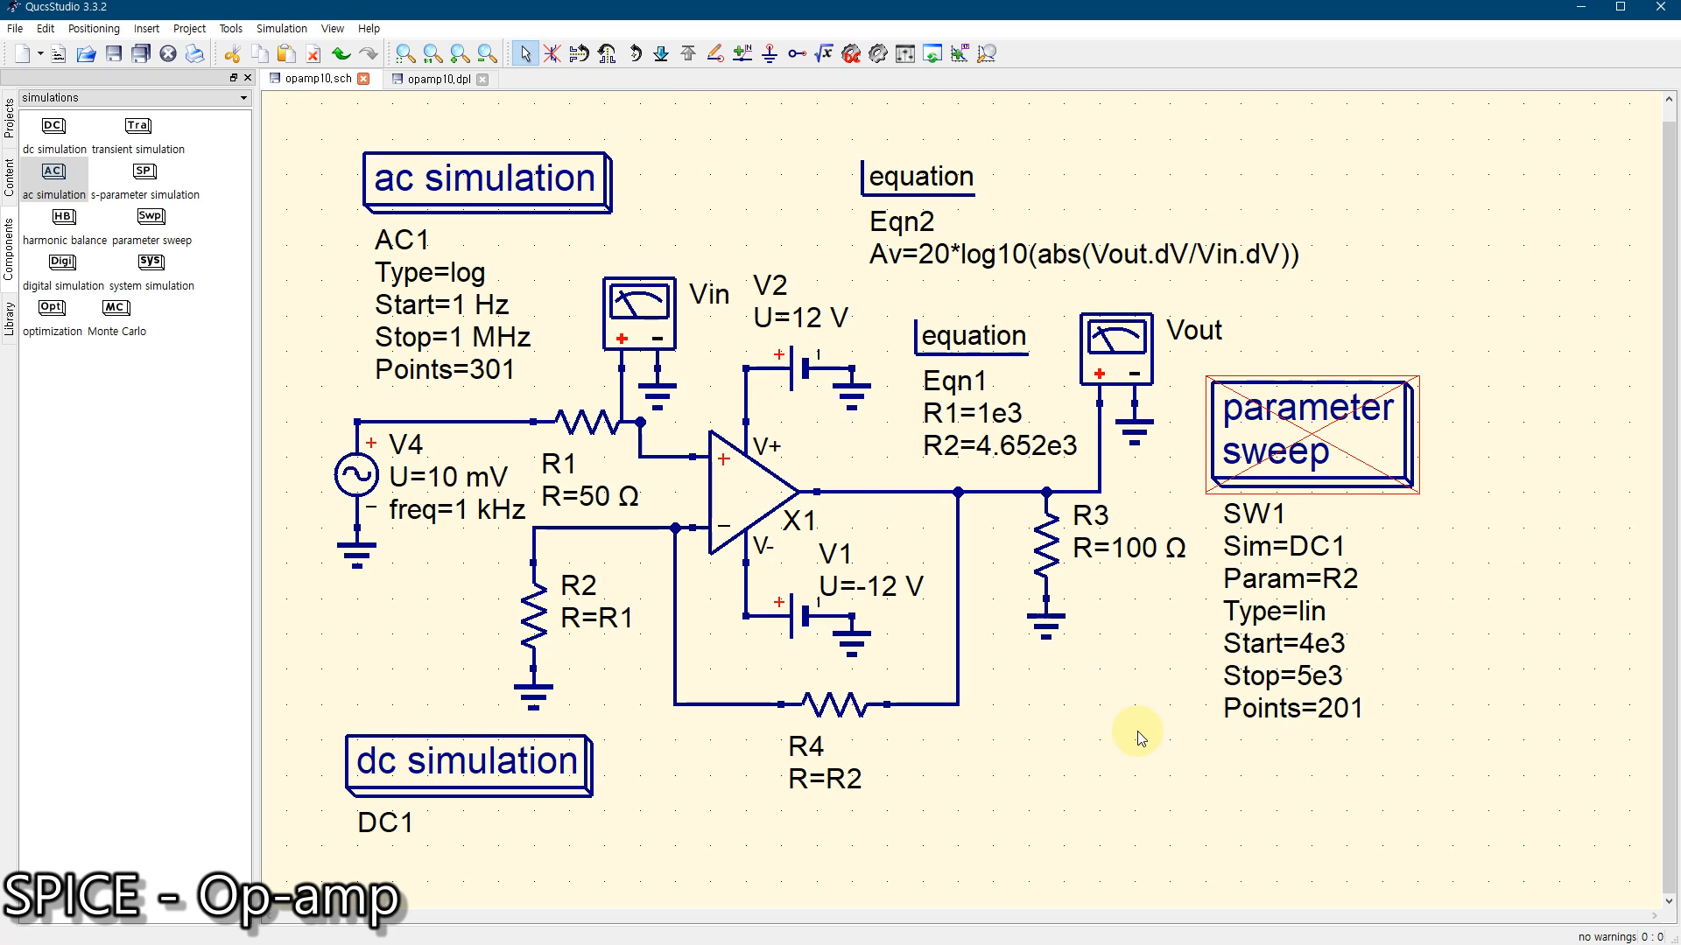
pyautogui.click(879, 56)
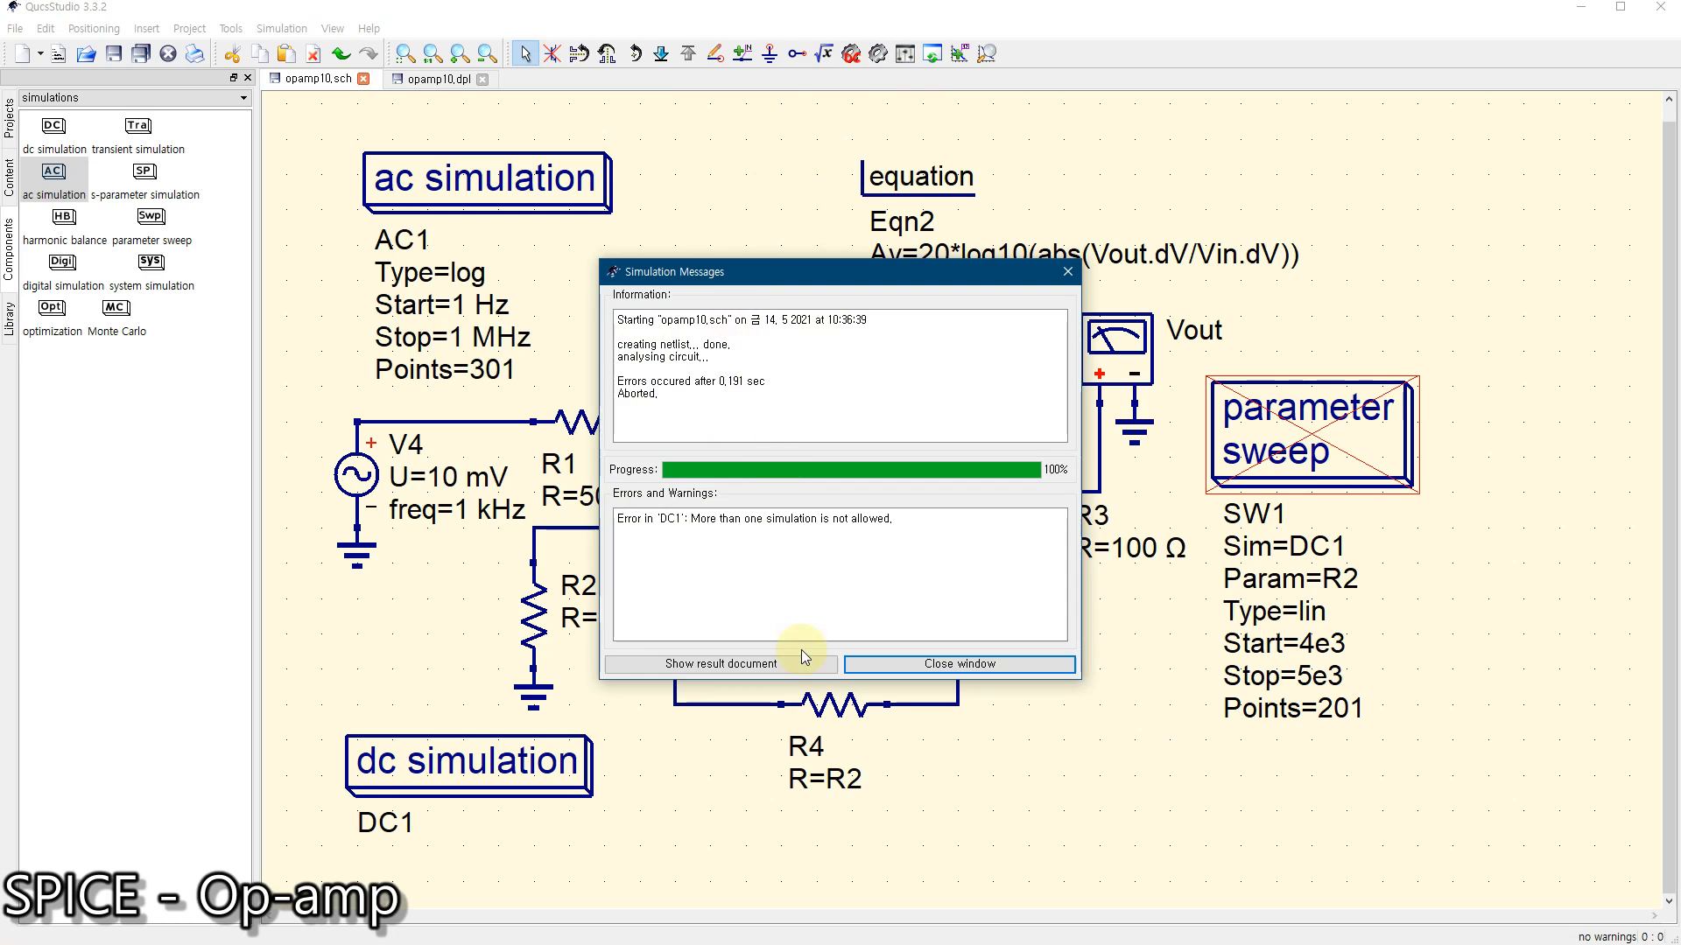
pyautogui.click(1011, 672)
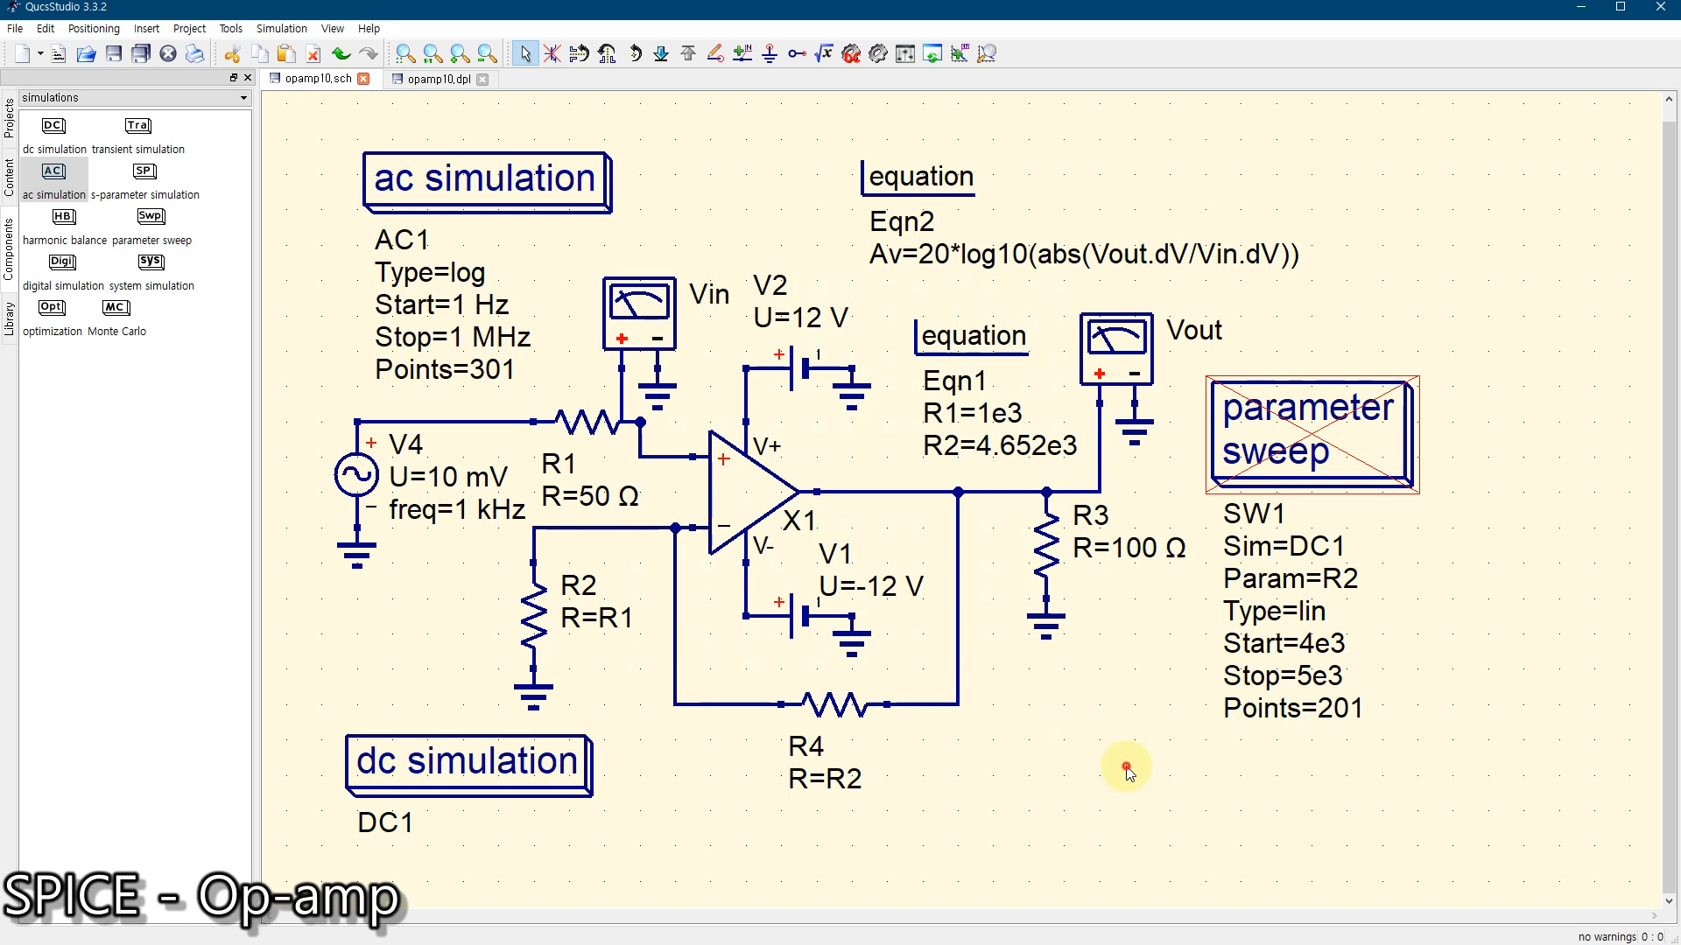
# Deactivate the dc simulation block DC1 and run the ac simulation
pyautogui.click(473, 796)
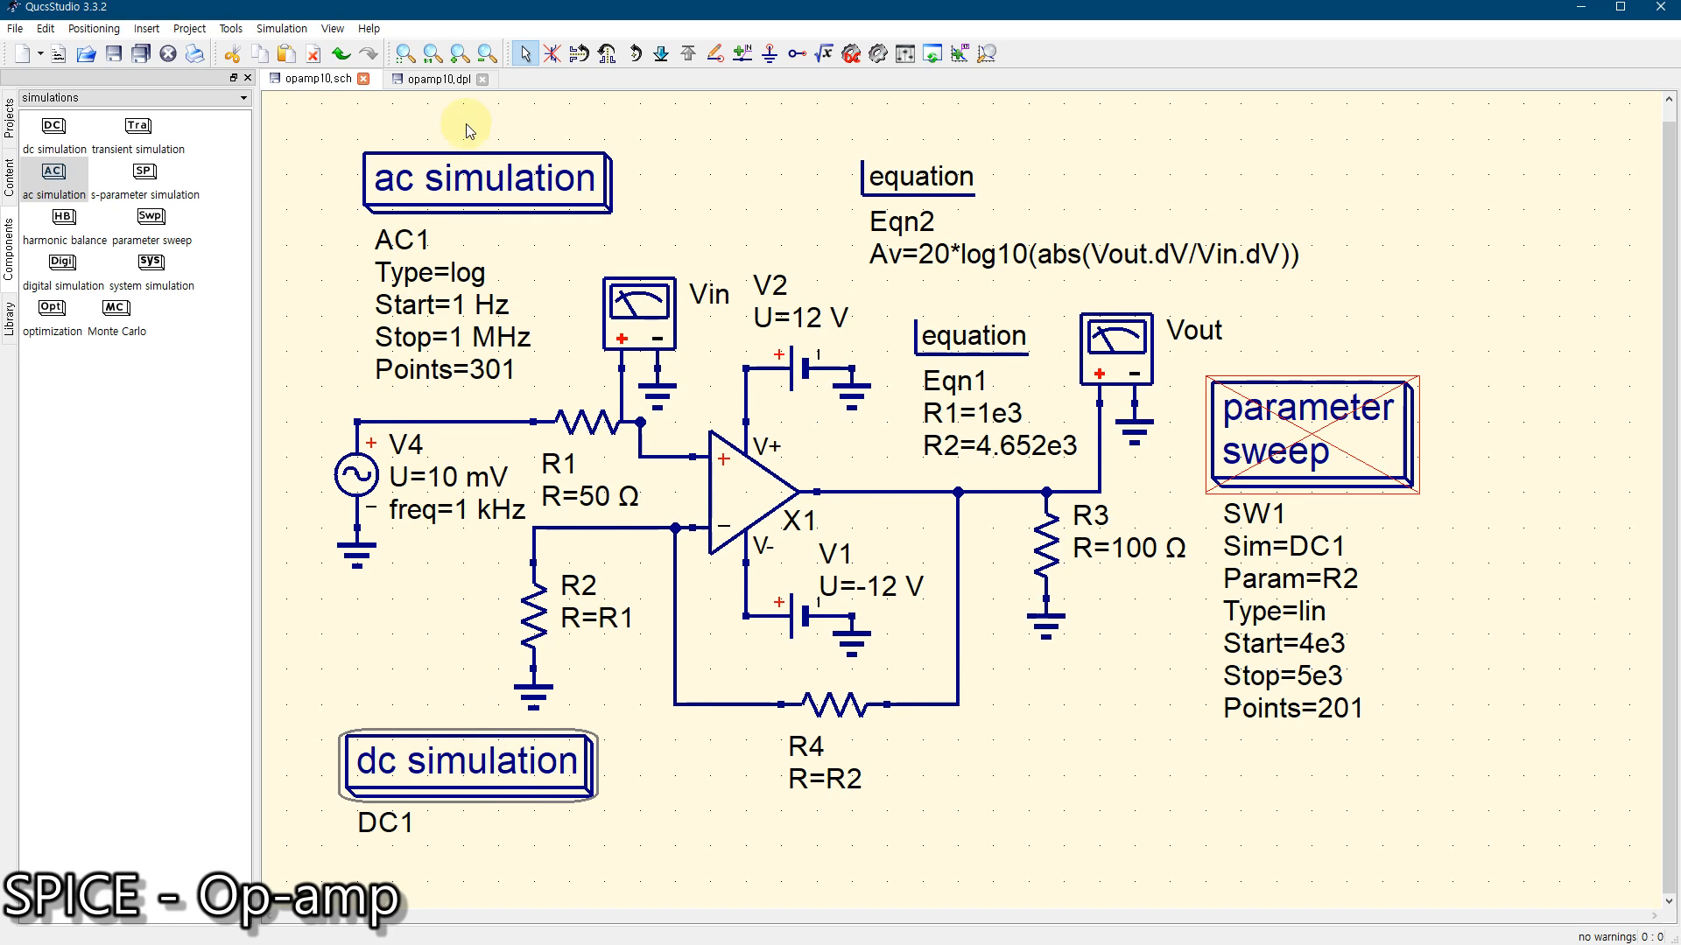
pyautogui.click(551, 54)
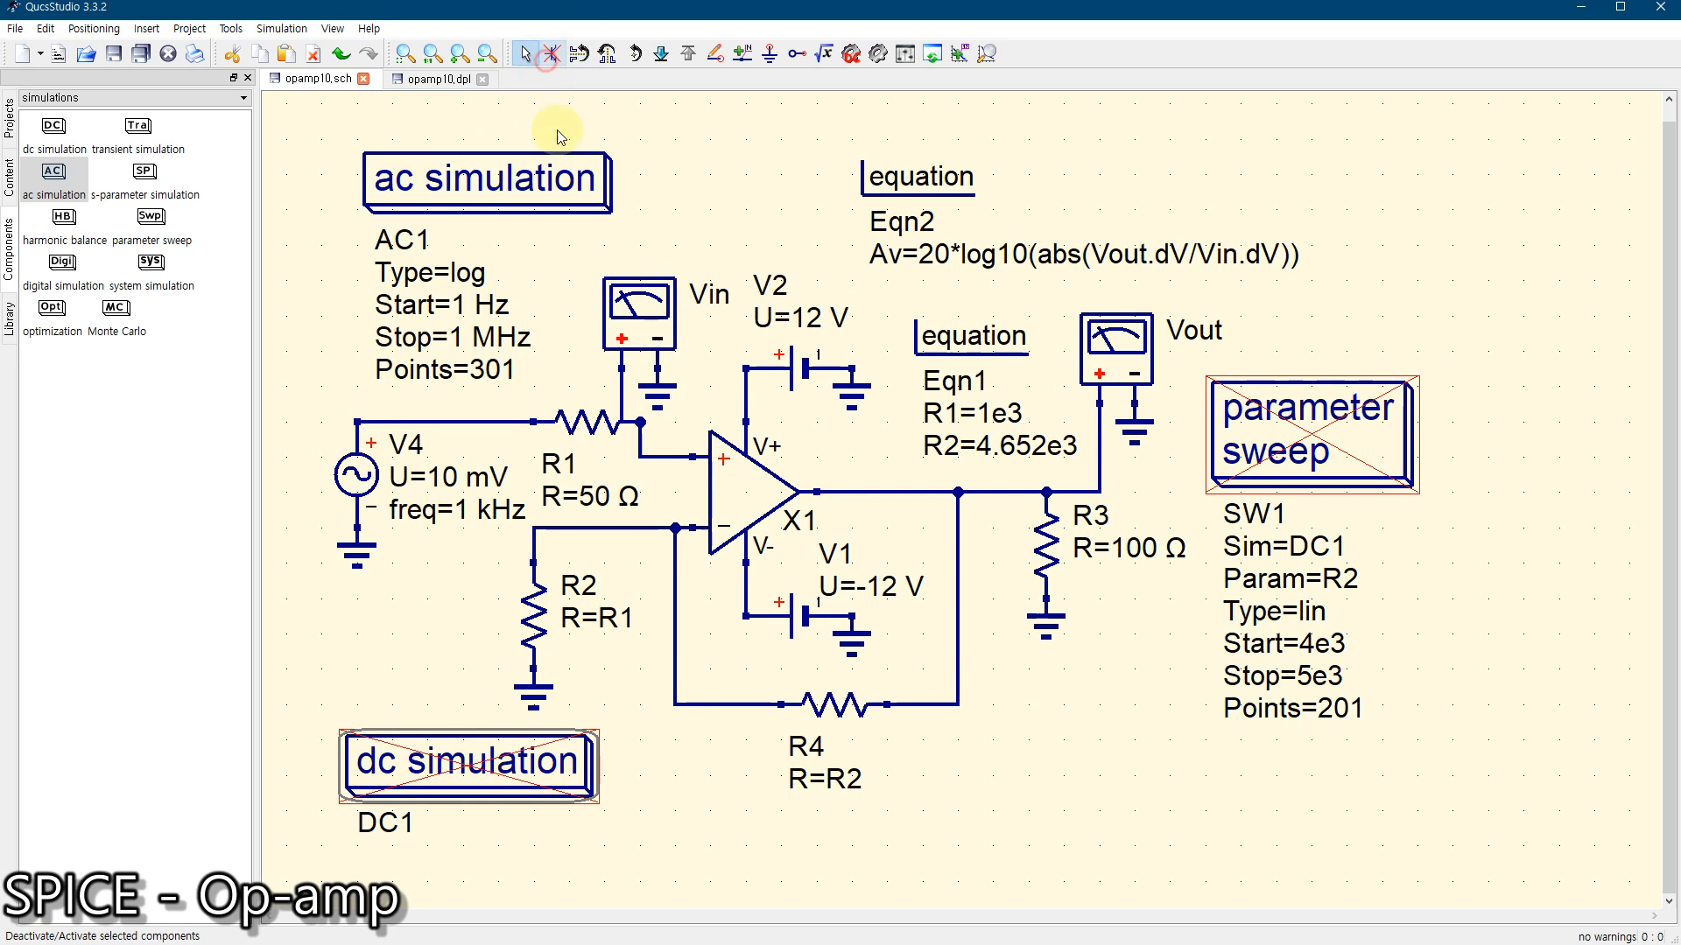
pyautogui.click(878, 53)
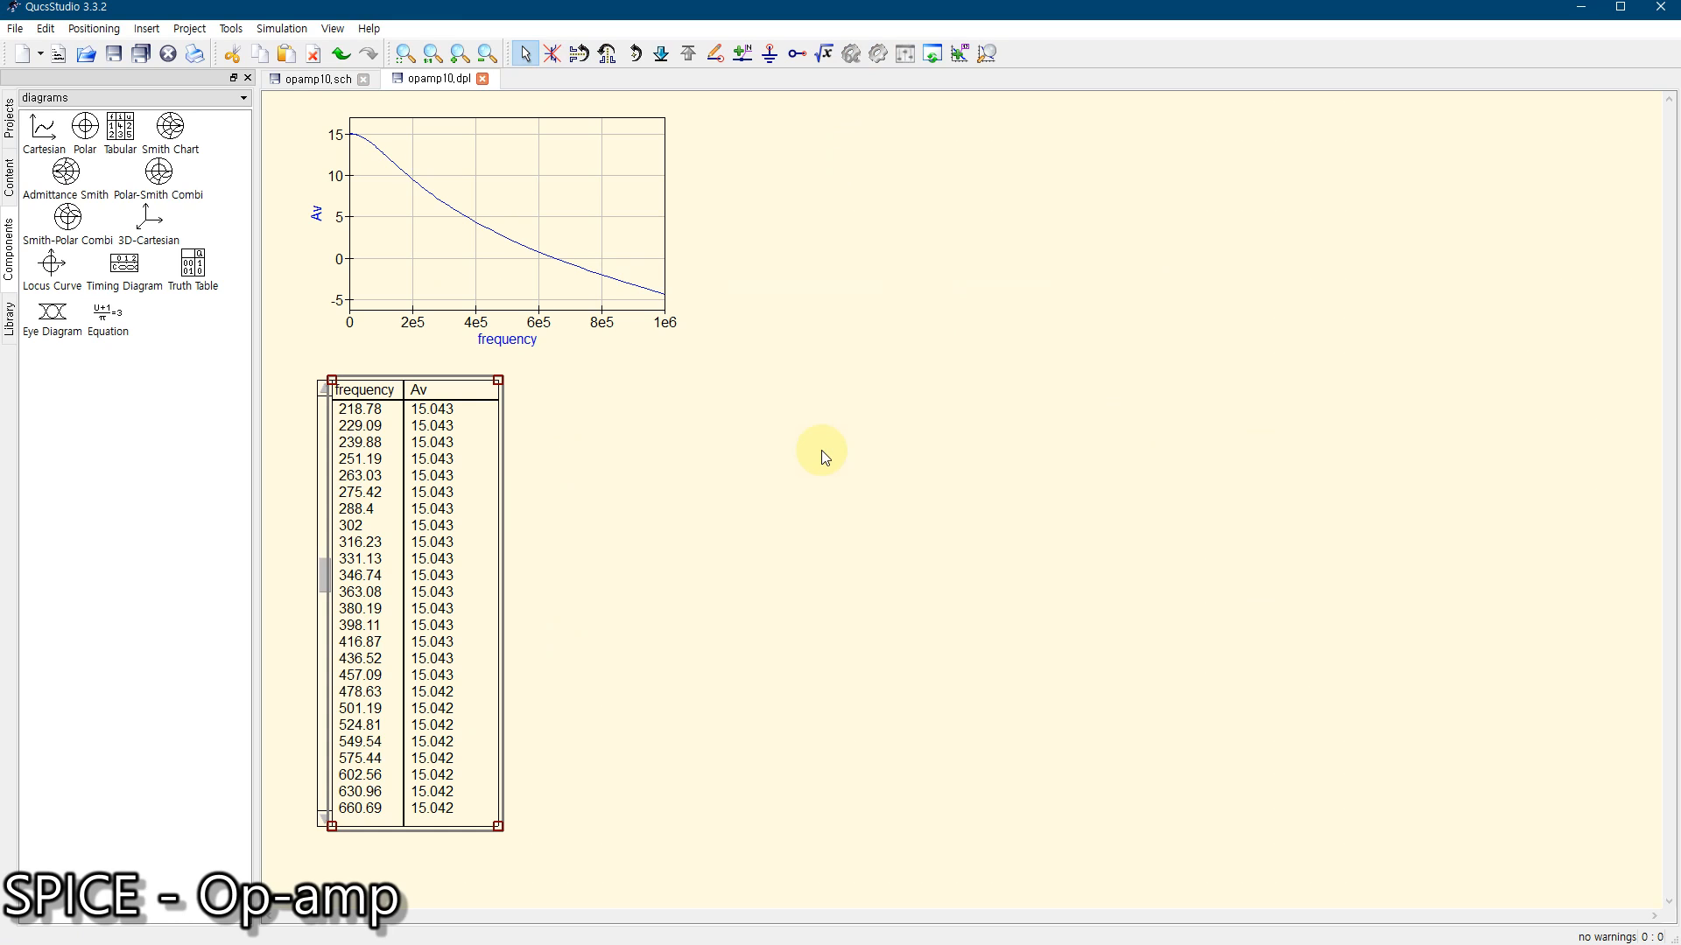
# Move the Av table to the page's upper-left corner and place the gain plot beside it, enlarged in both directions
pyautogui.click(424, 246)
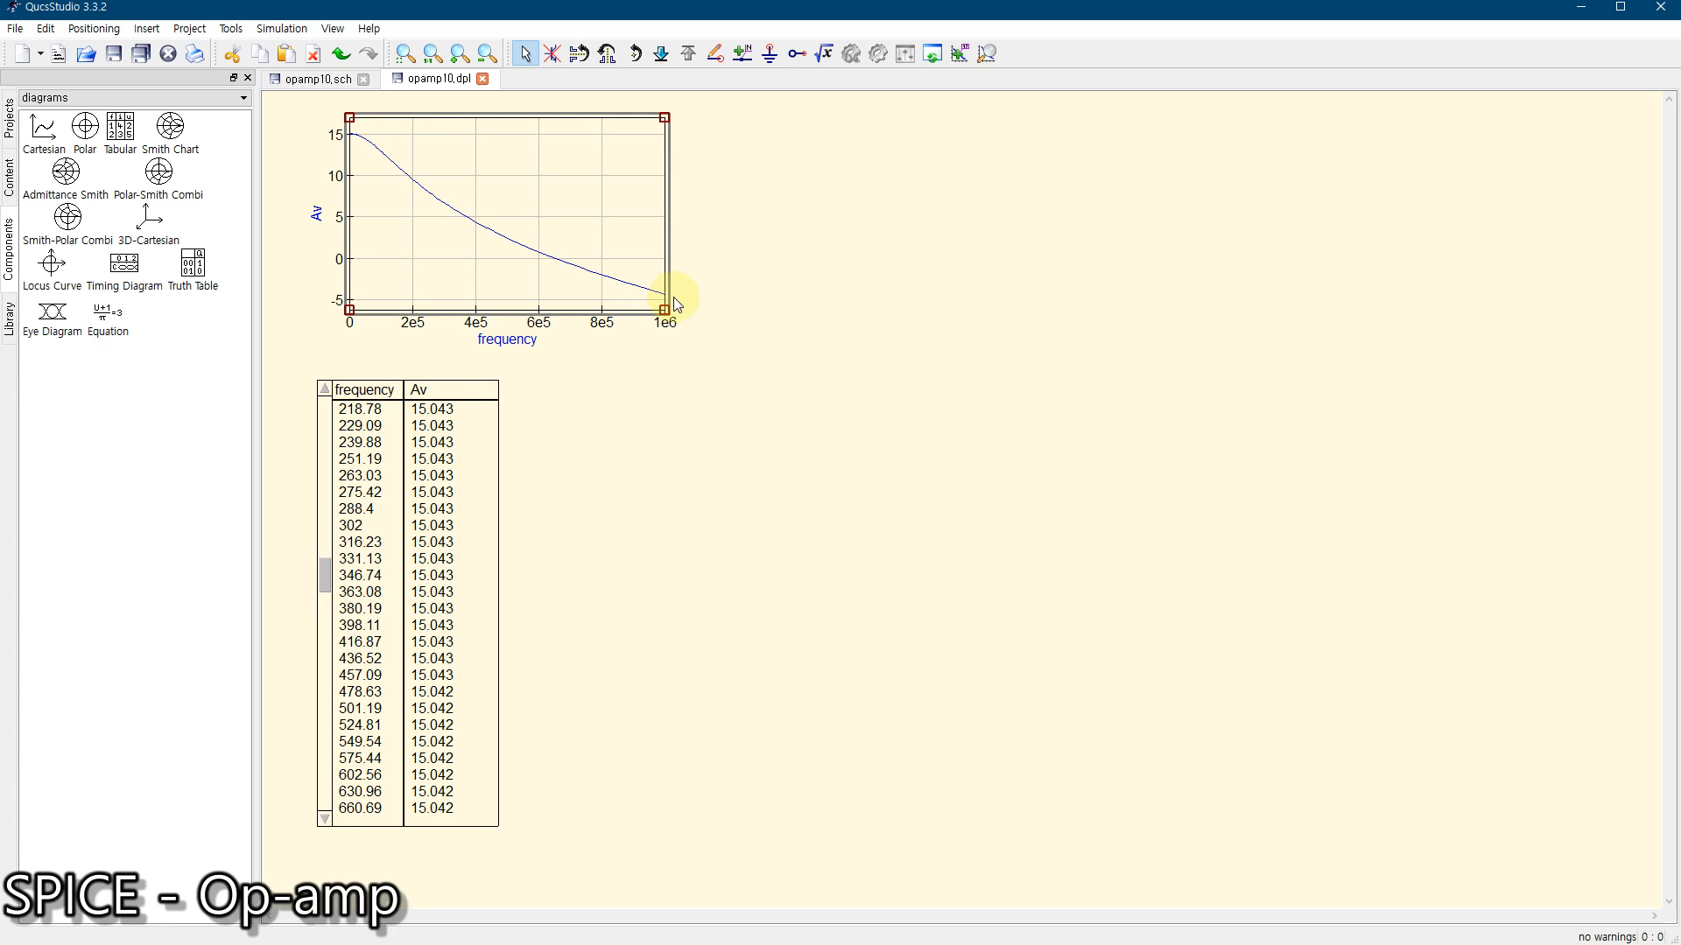
pyautogui.click(775, 328)
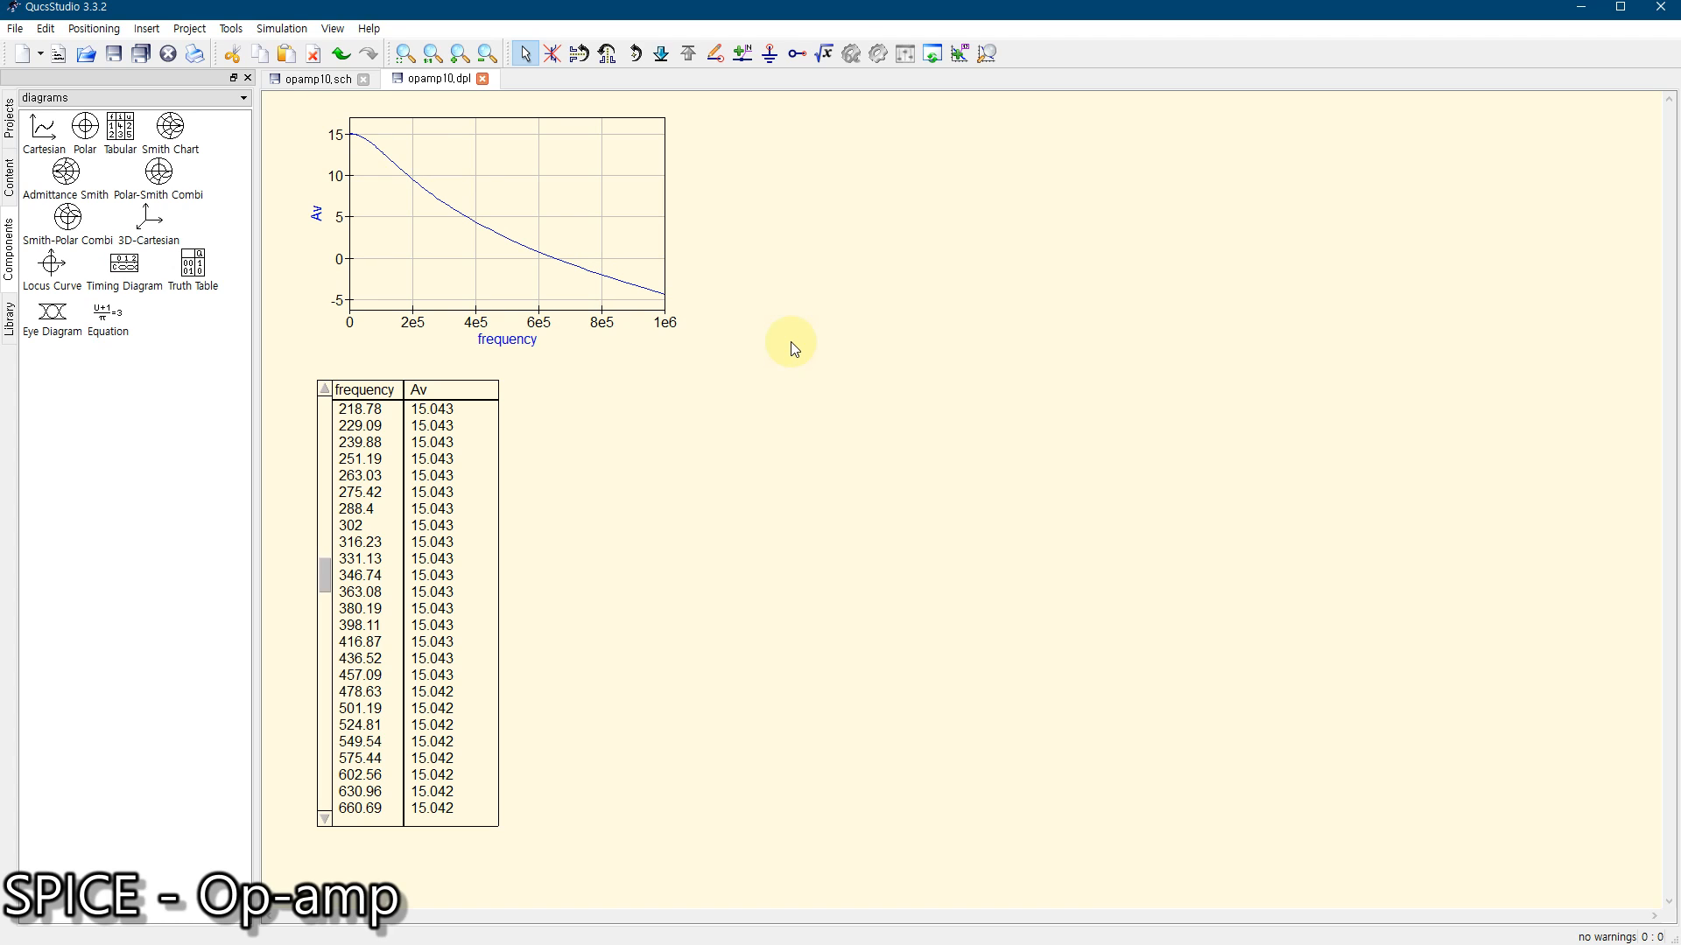
pyautogui.click(542, 241)
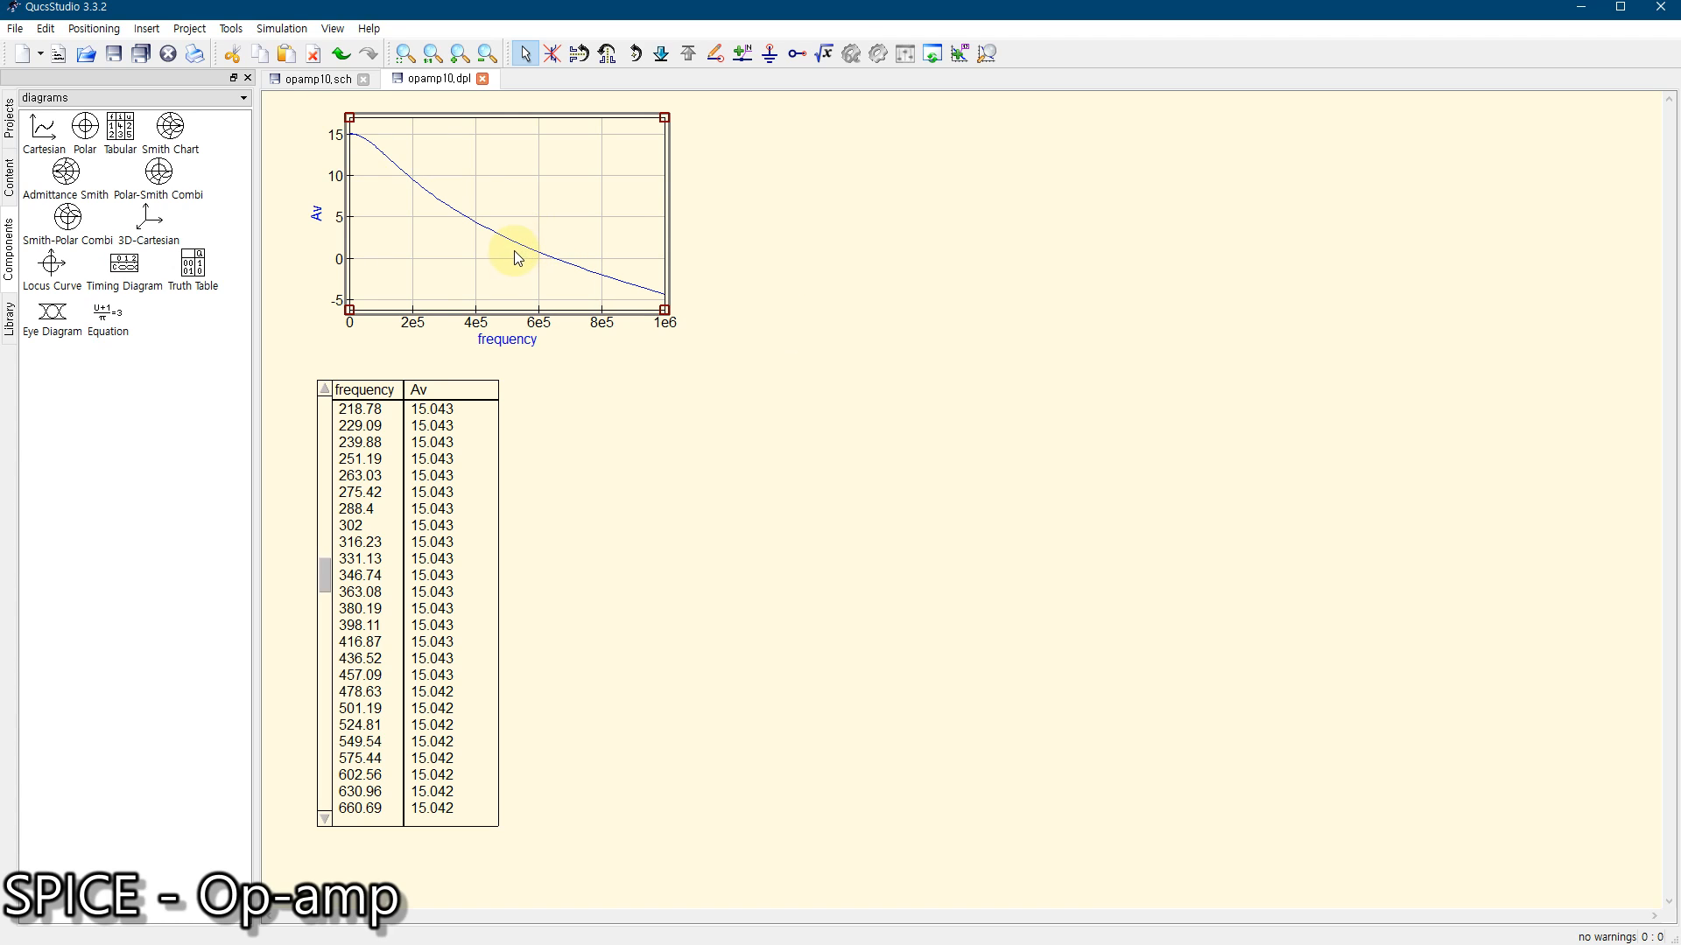
pyautogui.moveTo(452, 276); pyautogui.dragTo(751, 356)
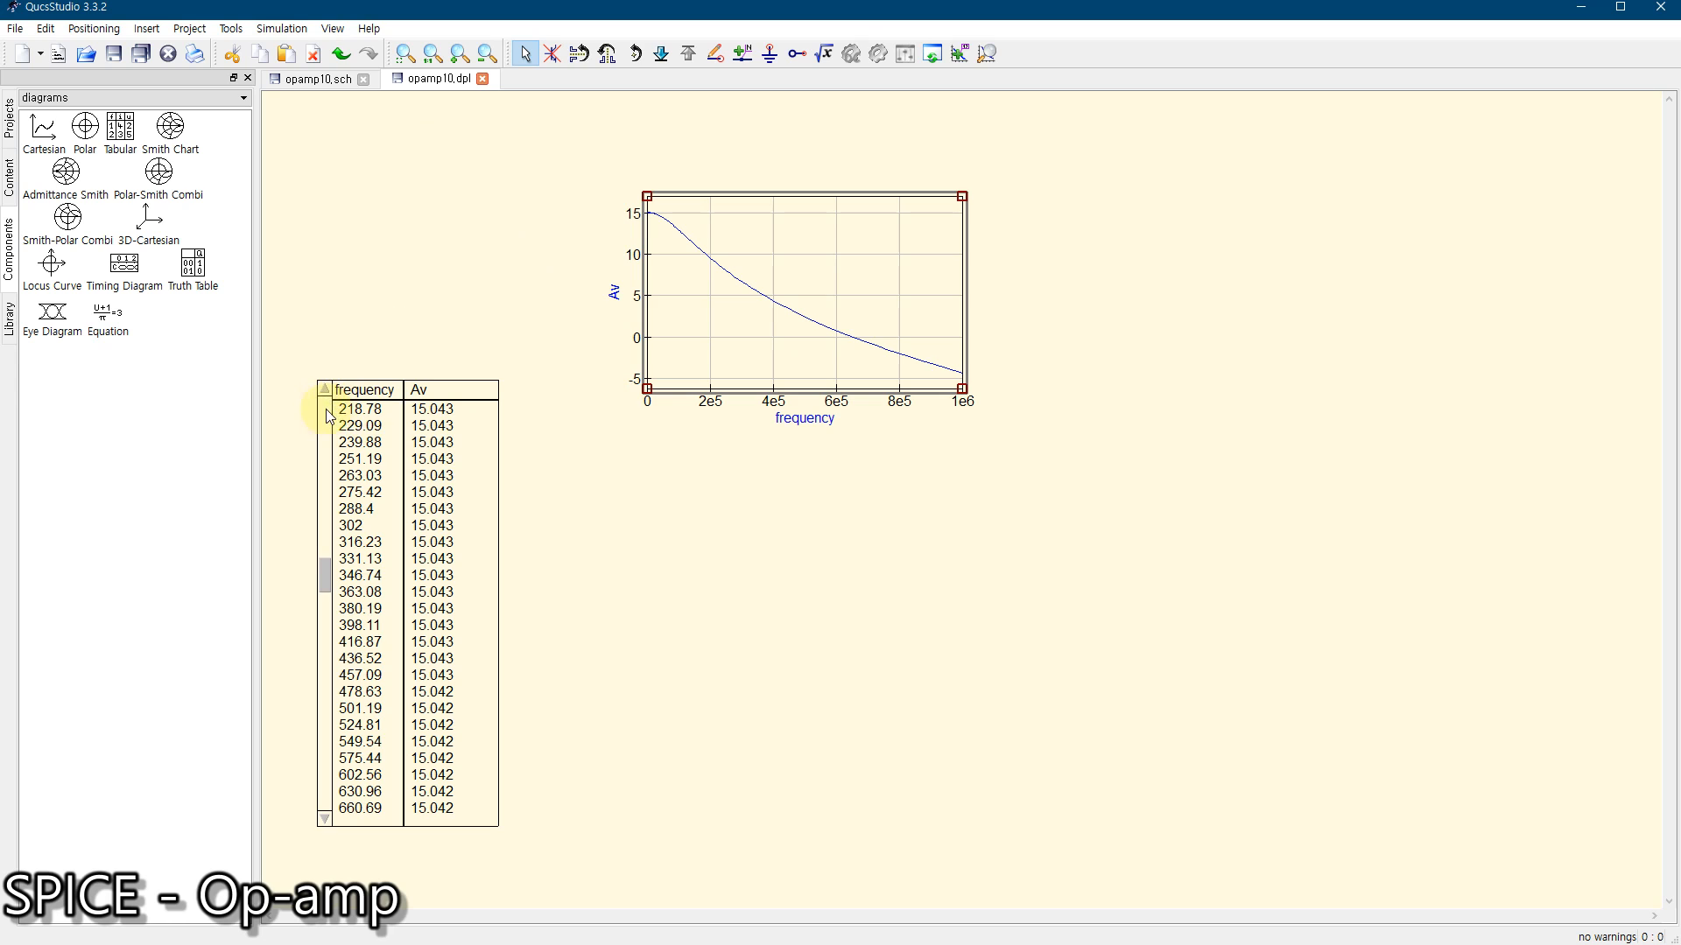
pyautogui.click(328, 417)
pyautogui.moveTo(356, 386); pyautogui.dragTo(304, 105)
pyautogui.moveTo(711, 278); pyautogui.dragTo(535, 190)
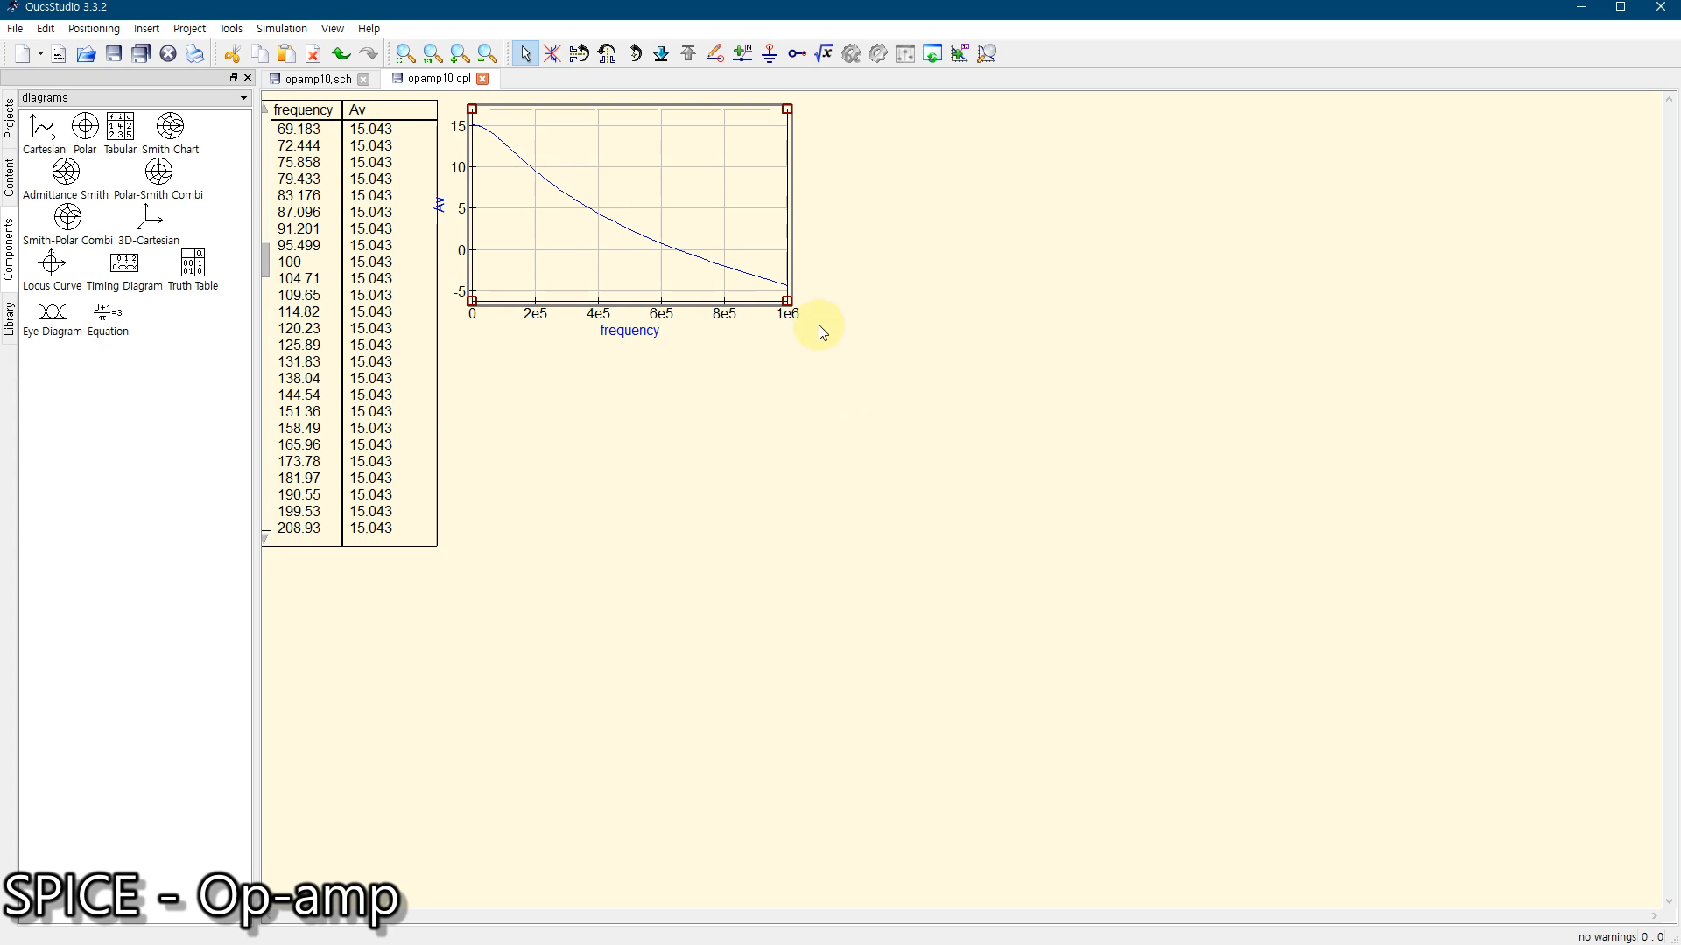
pyautogui.moveTo(787, 302); pyautogui.dragTo(988, 433)
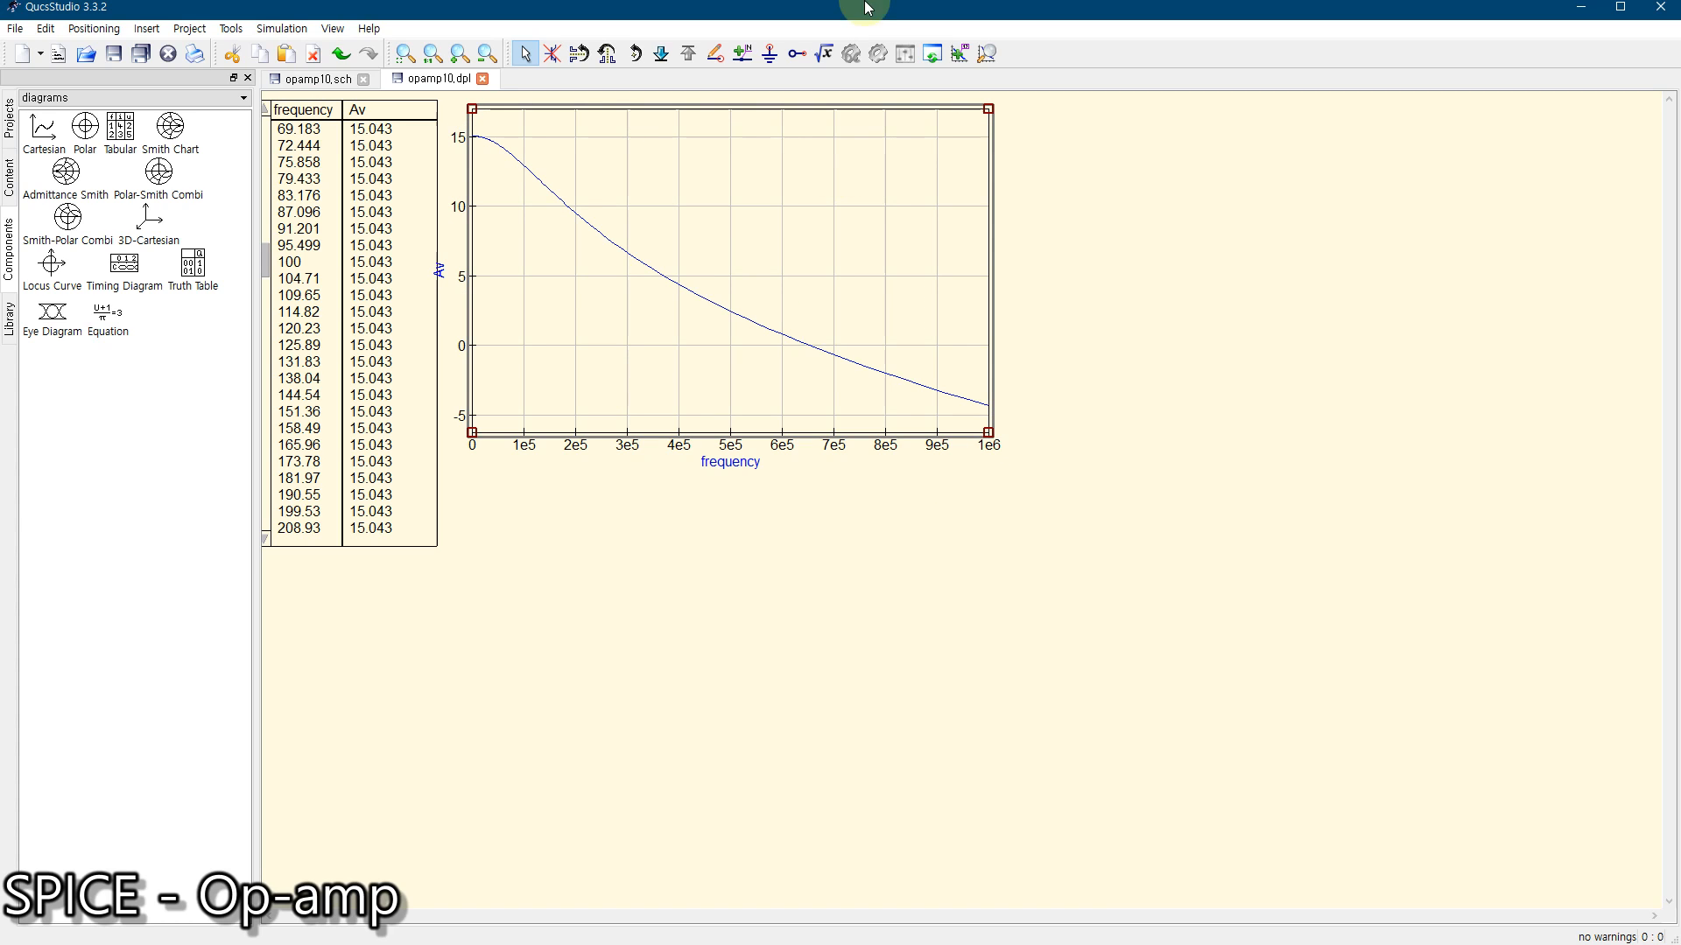
# Make the gain plot's x-axis grid logarithmic and enlarge the plot slightly in both directions
pyautogui.doubleClick(585, 266)
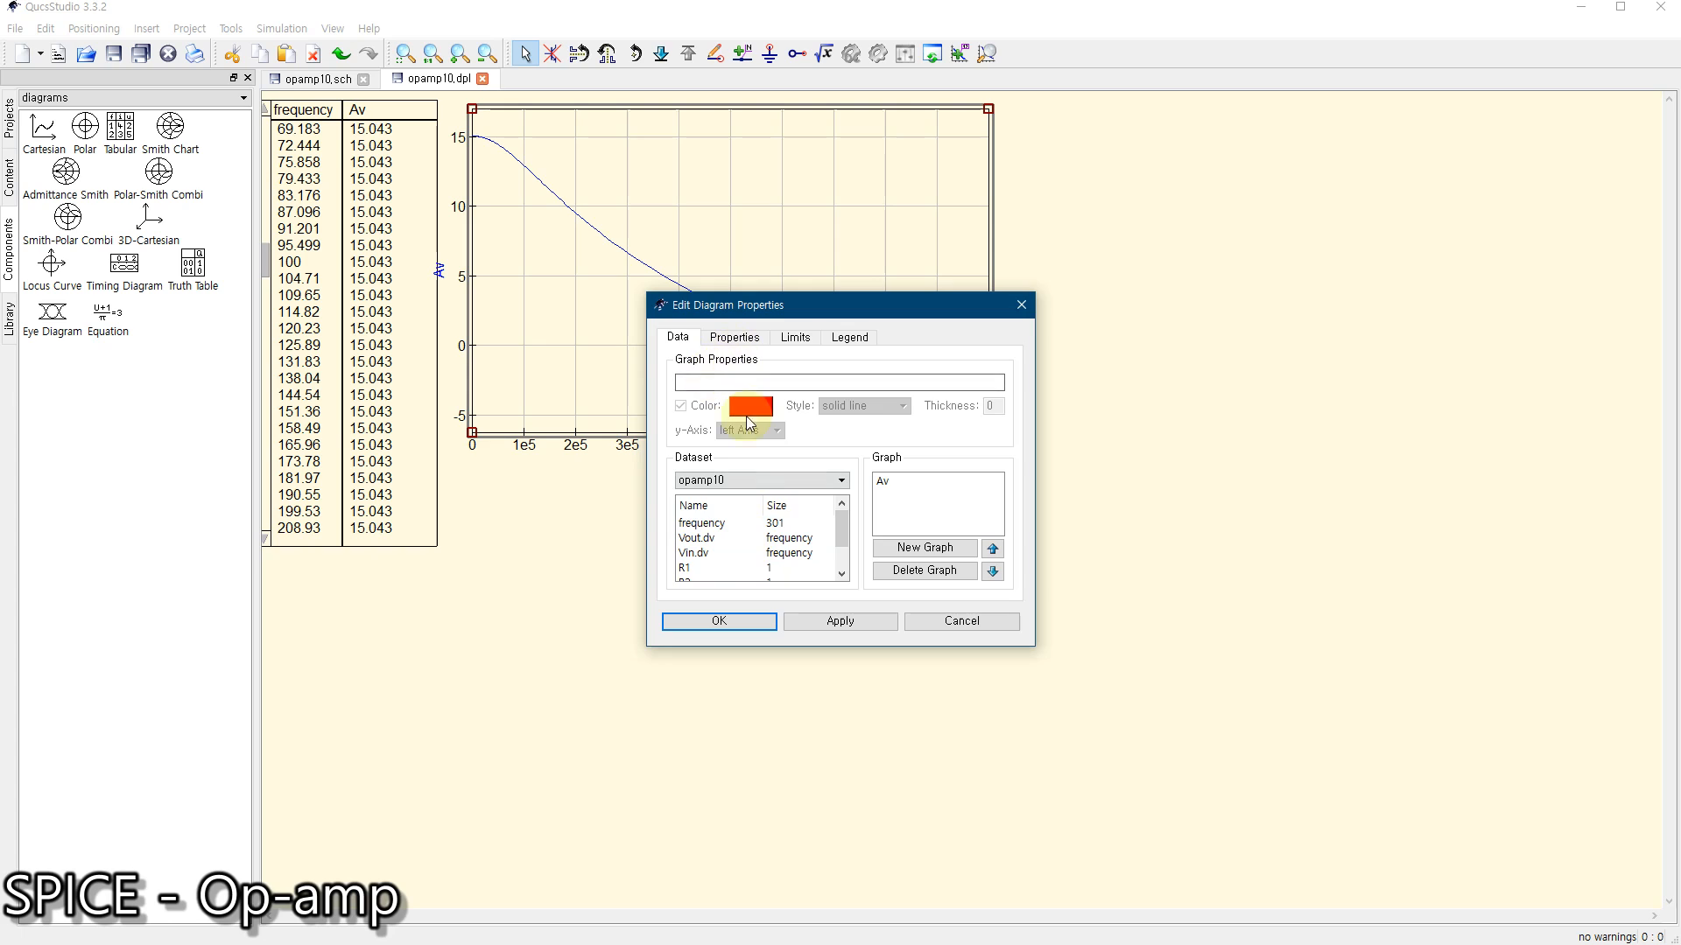
pyautogui.moveTo(848, 517); pyautogui.dragTo(845, 538)
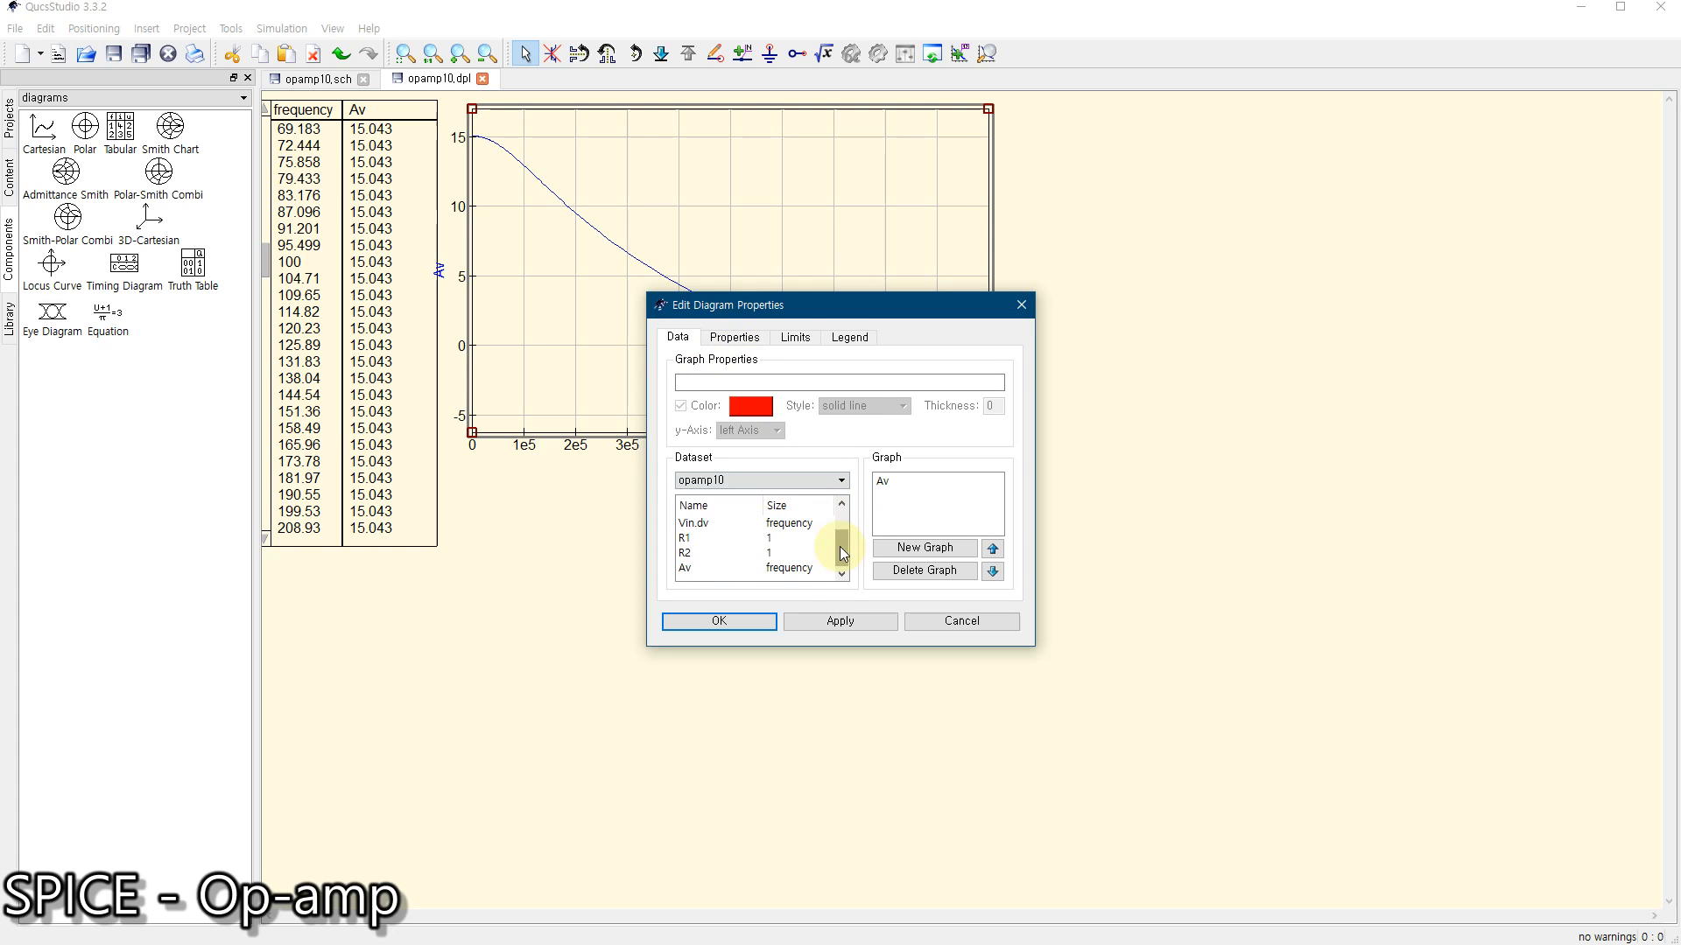
pyautogui.moveTo(816, 303); pyautogui.dragTo(828, 259)
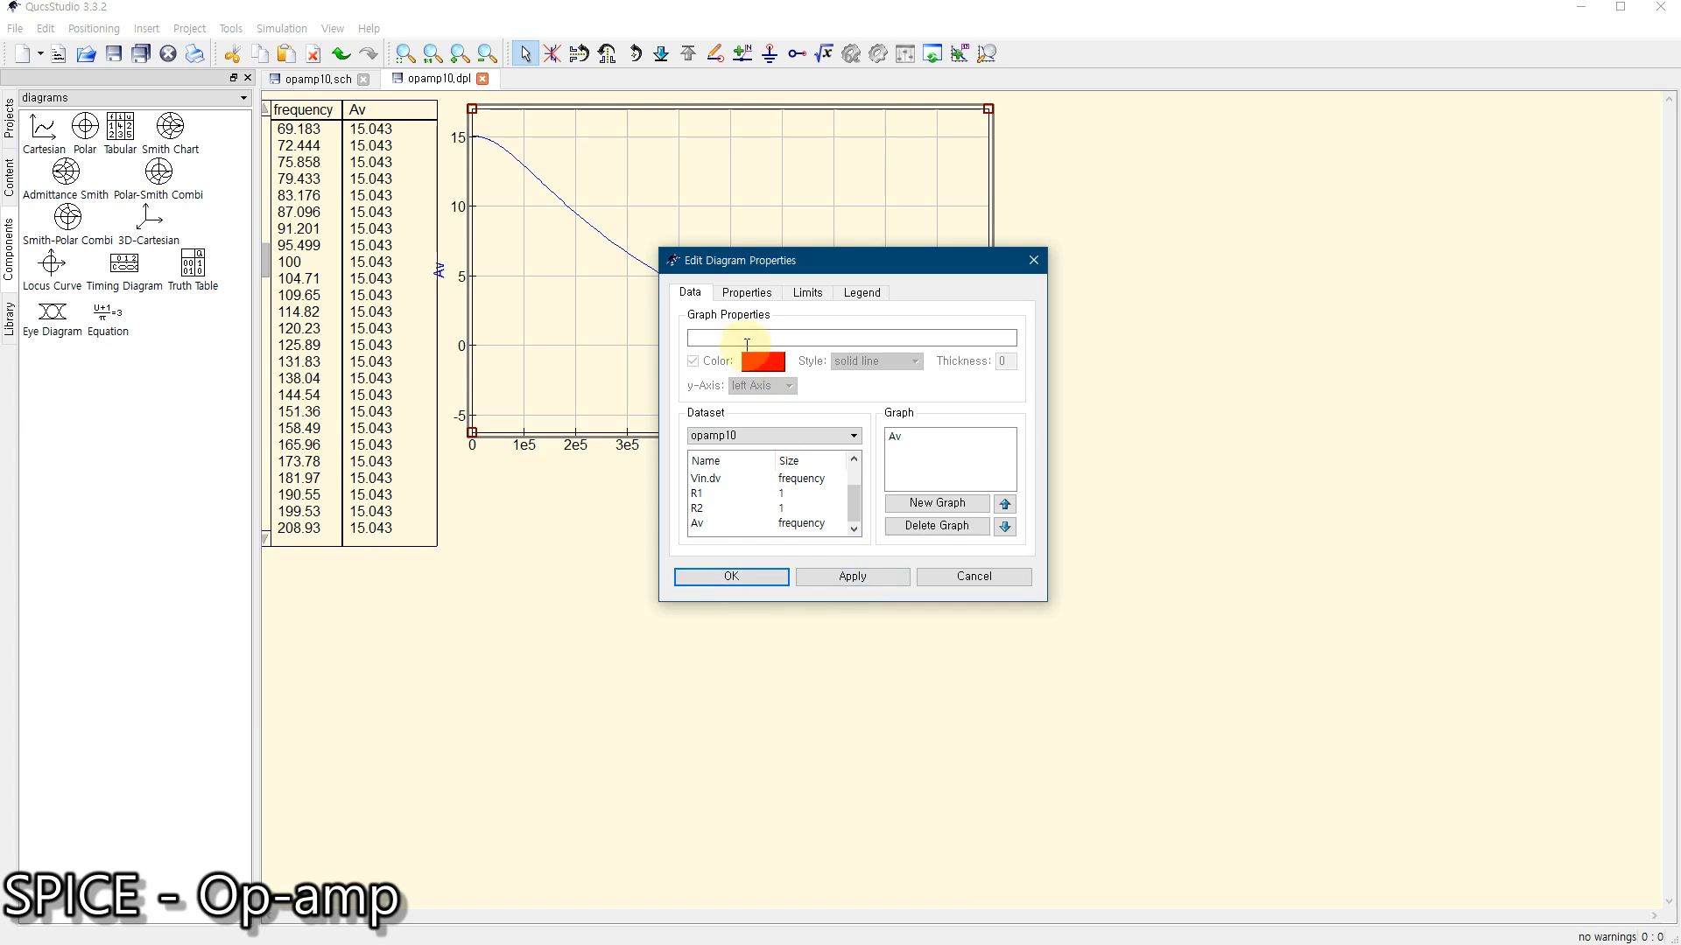
pyautogui.click(747, 296)
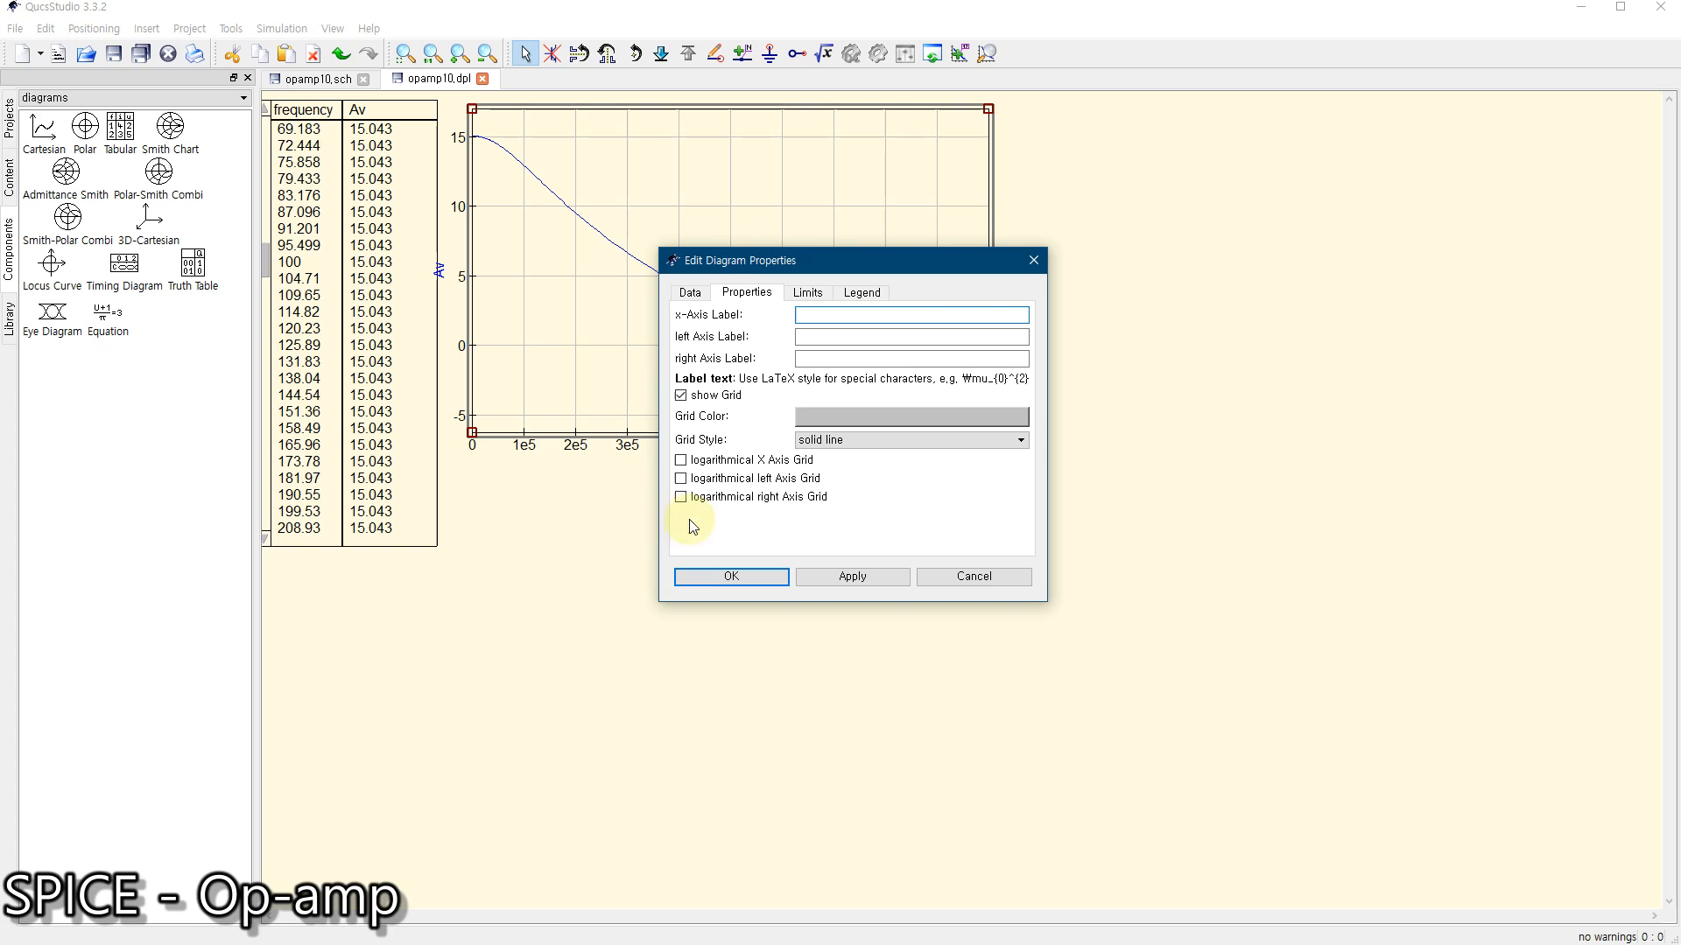
pyautogui.click(681, 462)
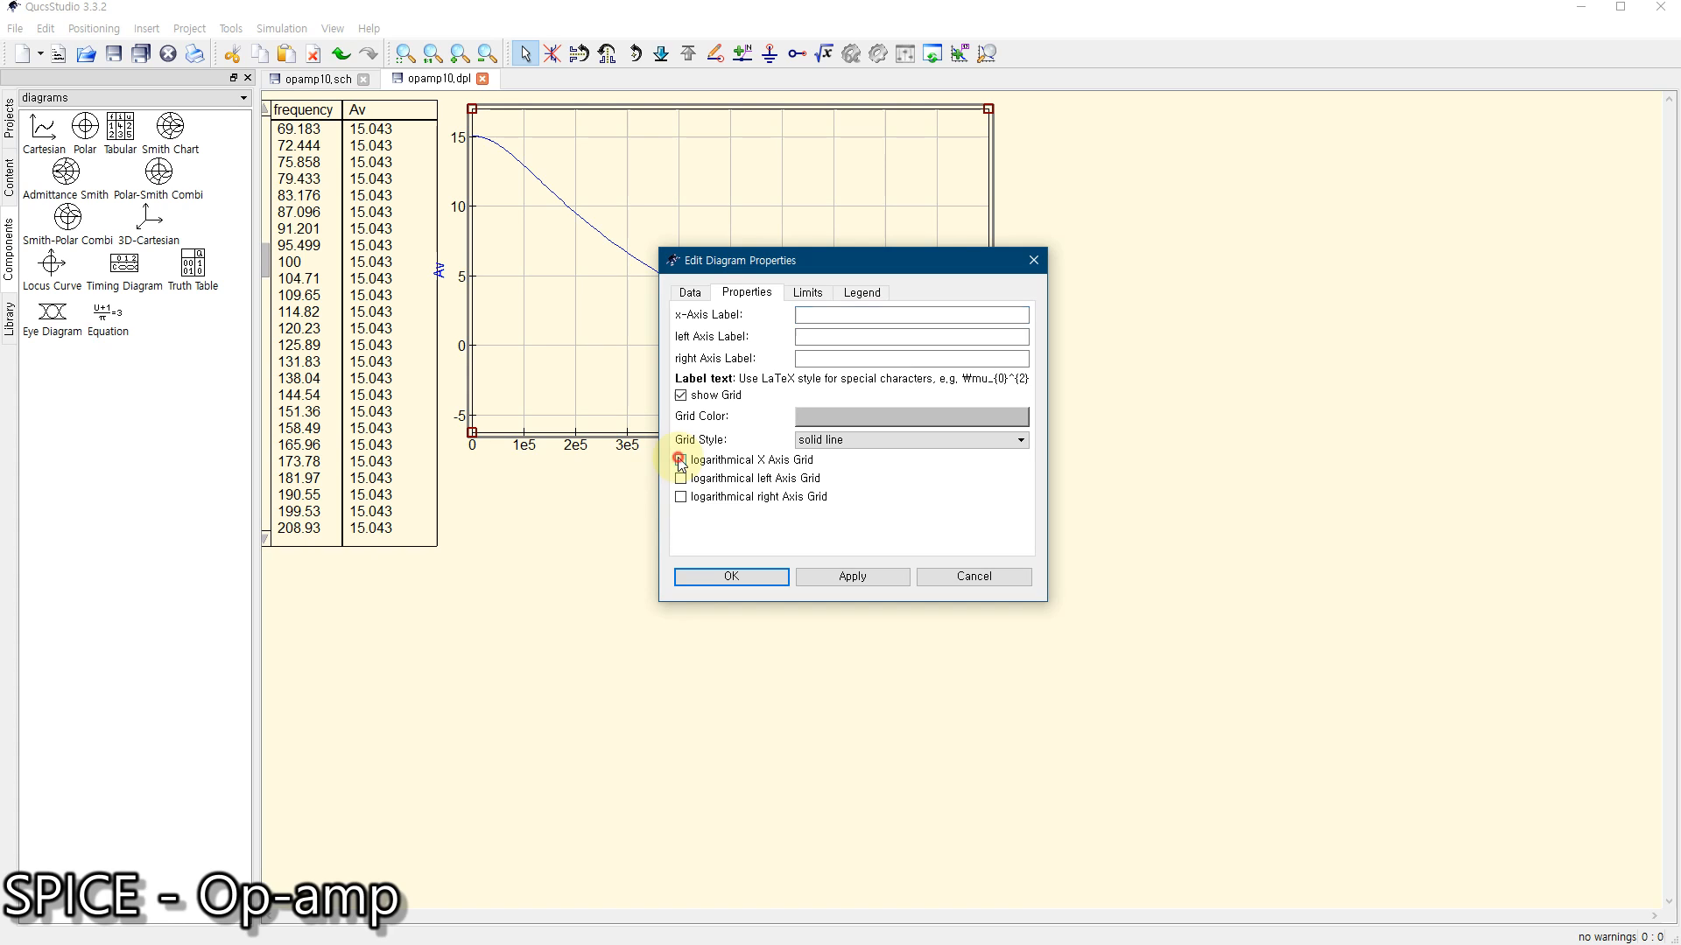
pyautogui.click(726, 575)
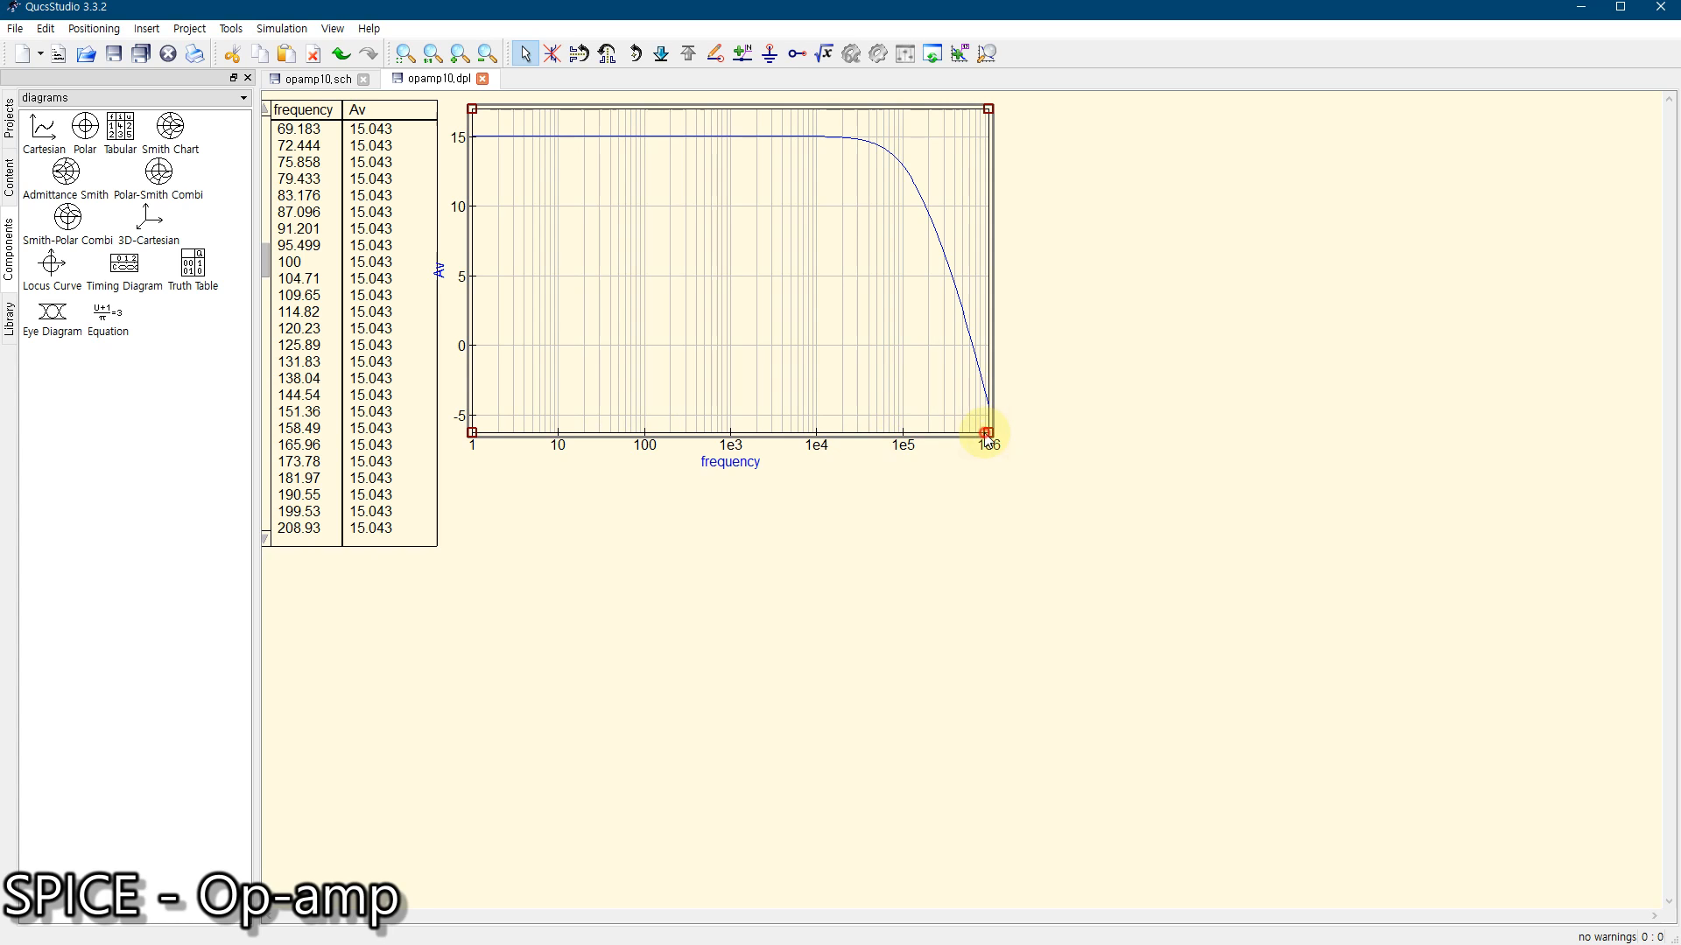
pyautogui.moveTo(988, 433); pyautogui.dragTo(1023, 459)
# In the opamp10 schematic, move equation Eqn2 up beside the ac simulation block
pyautogui.click(315, 79)
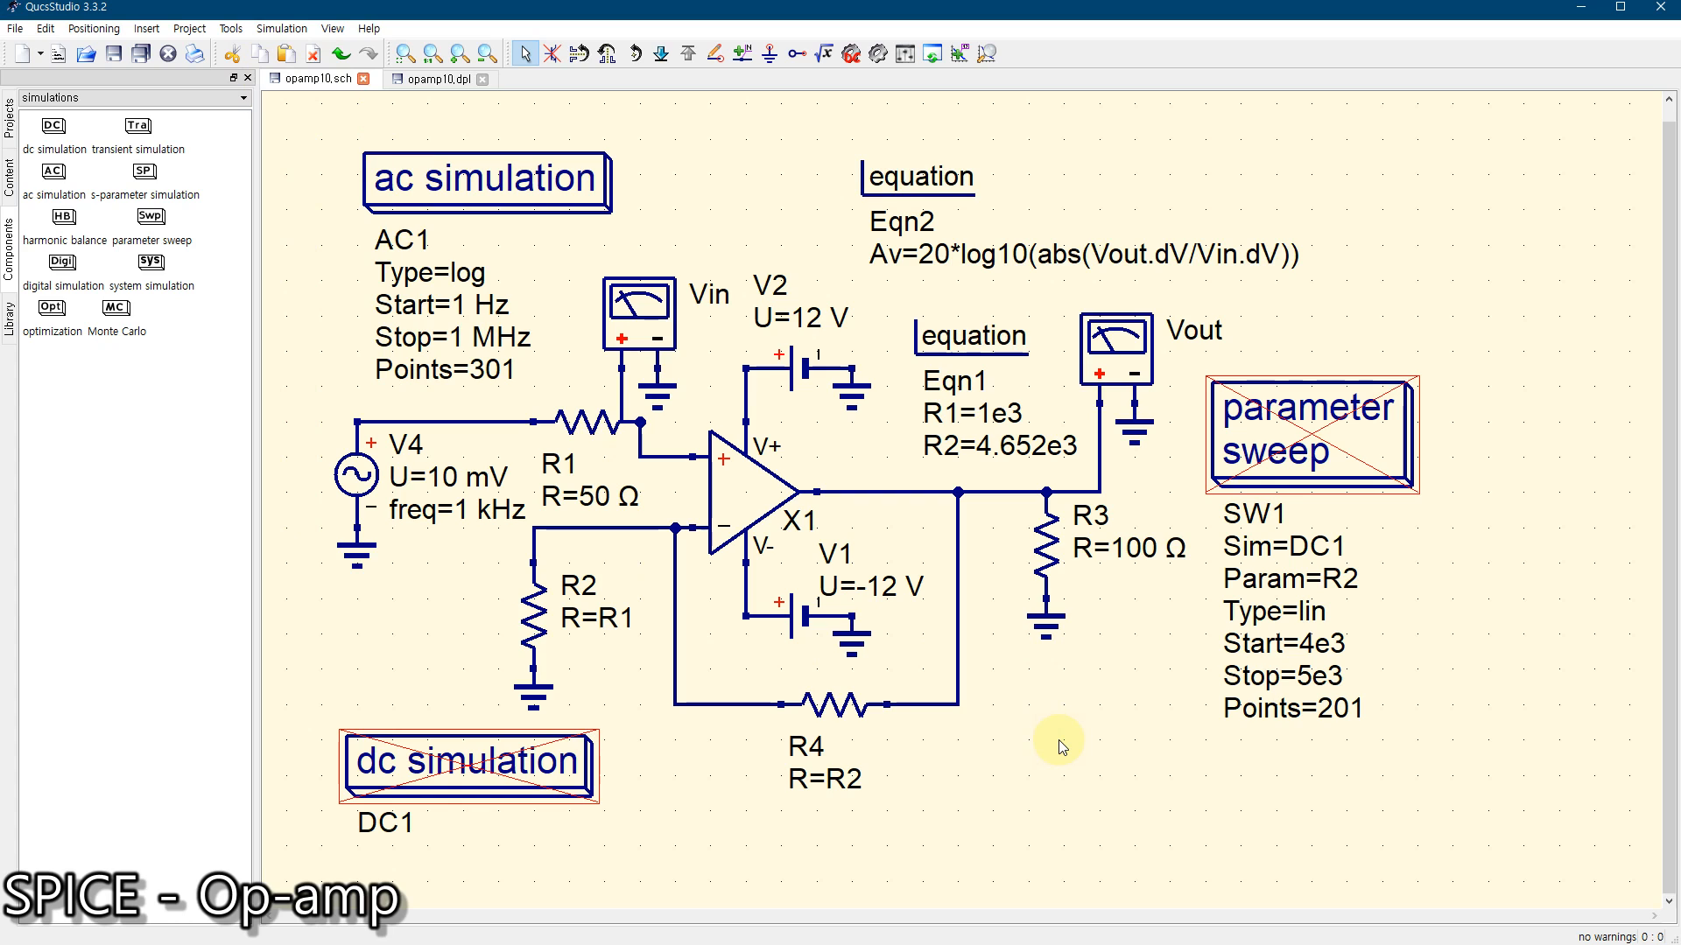
pyautogui.click(912, 194)
pyautogui.moveTo(913, 194); pyautogui.dragTo(716, 162)
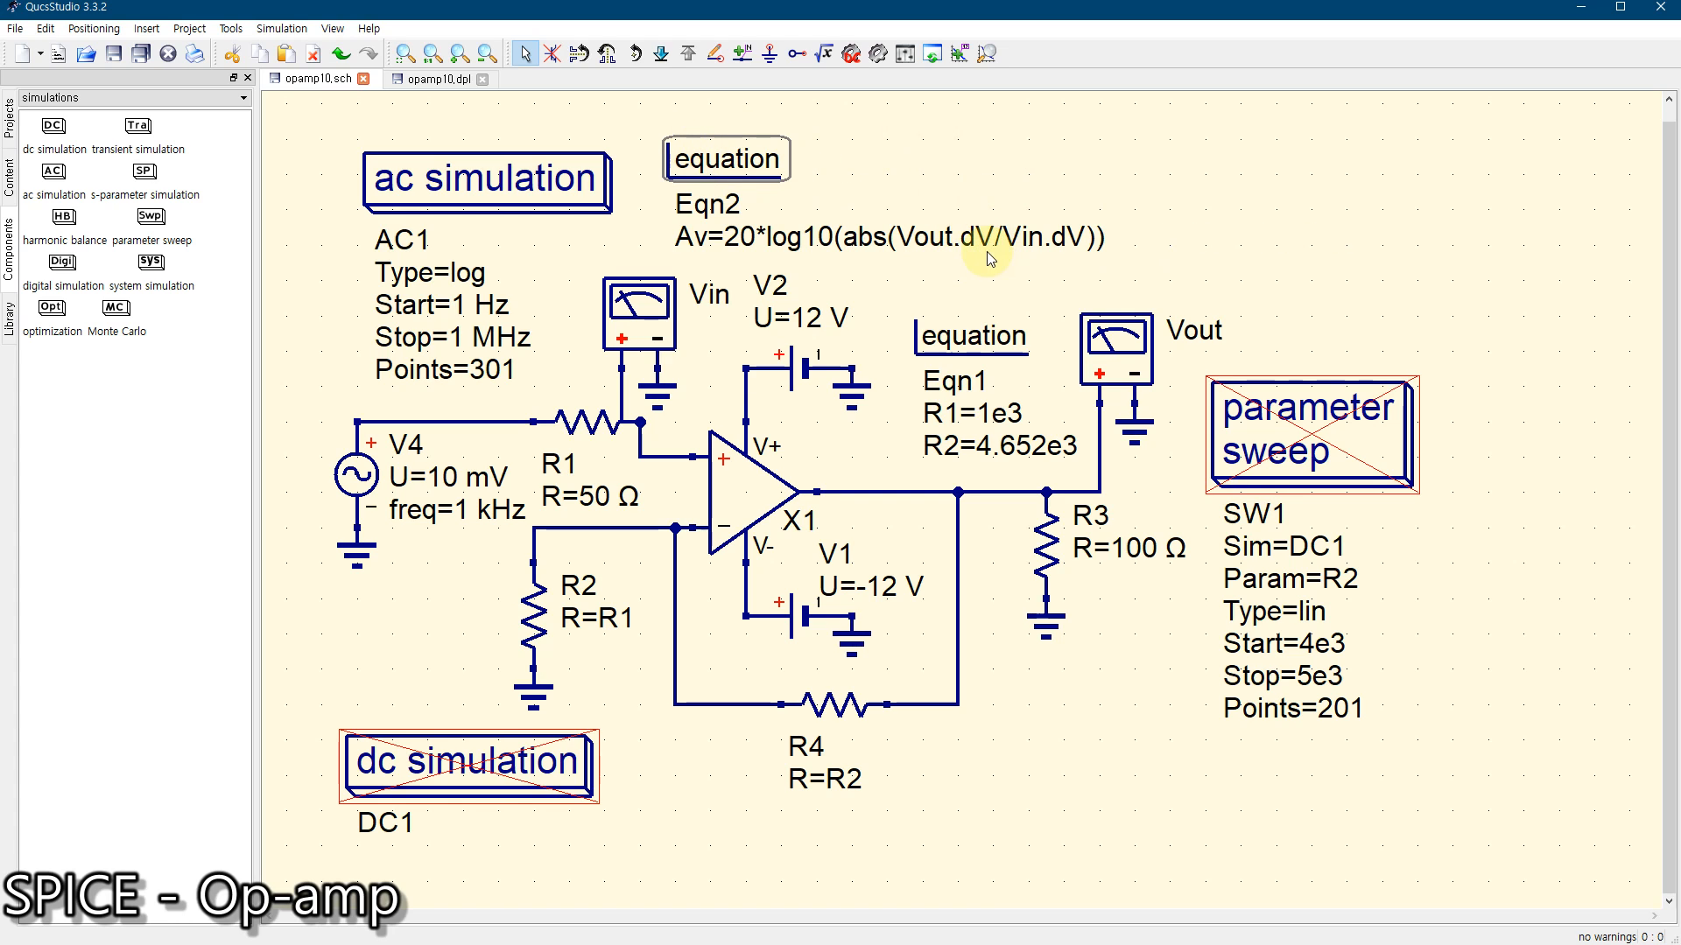
pyautogui.moveTo(719, 162); pyautogui.dragTo(700, 143)
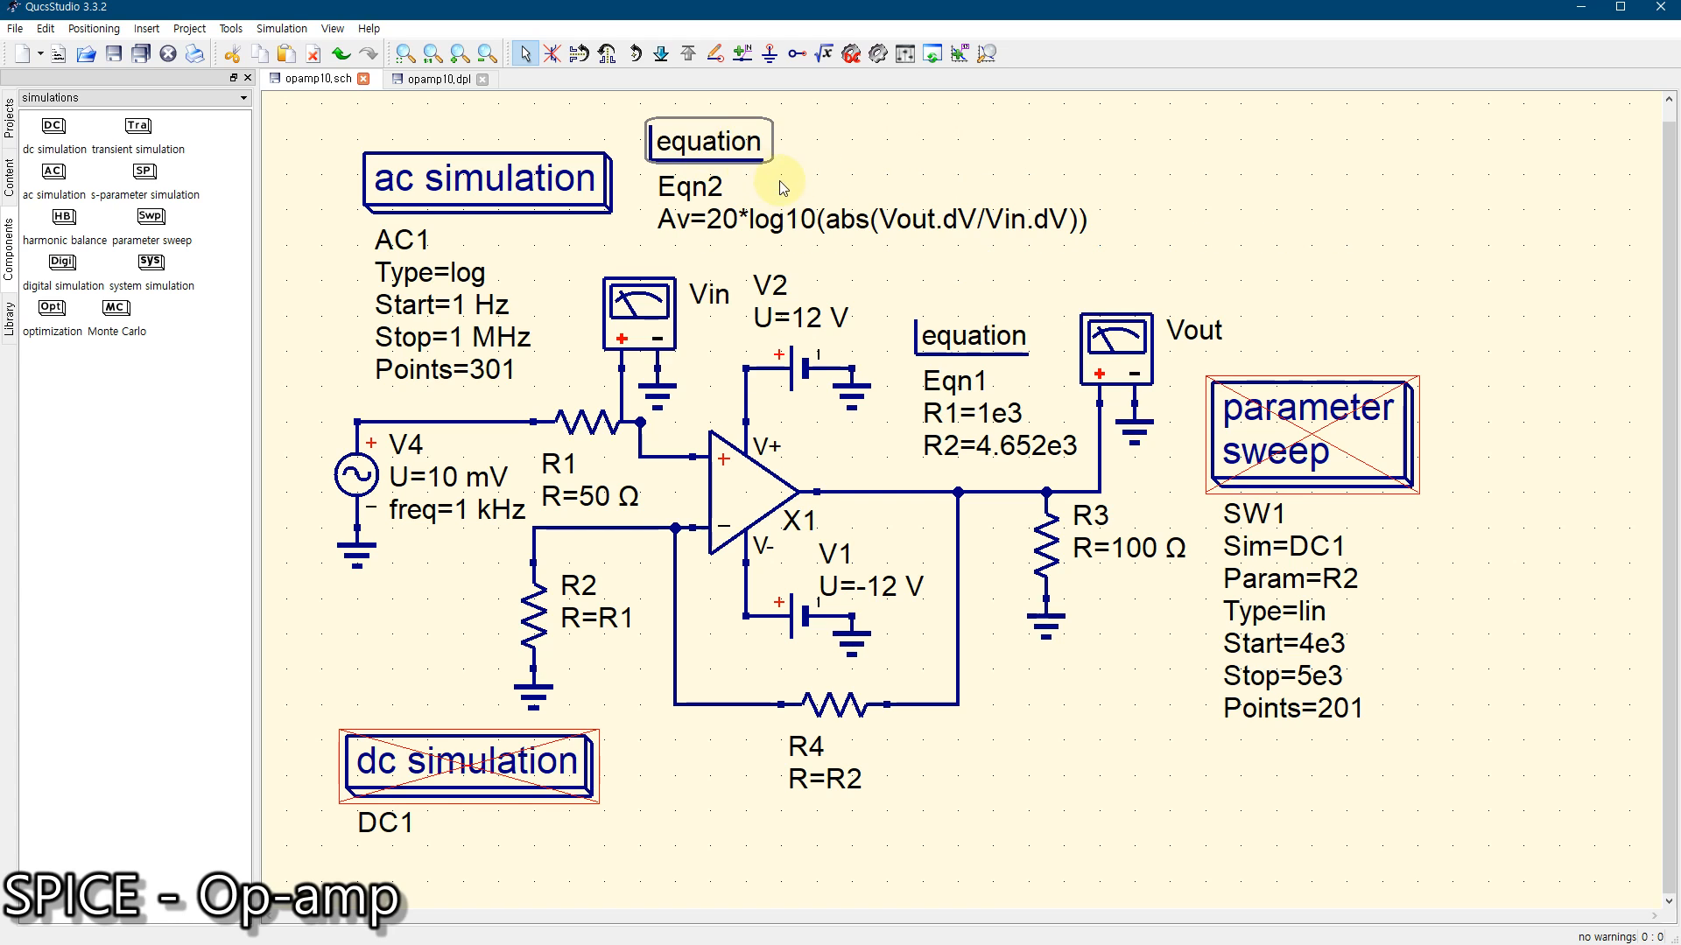
pyautogui.click(1256, 214)
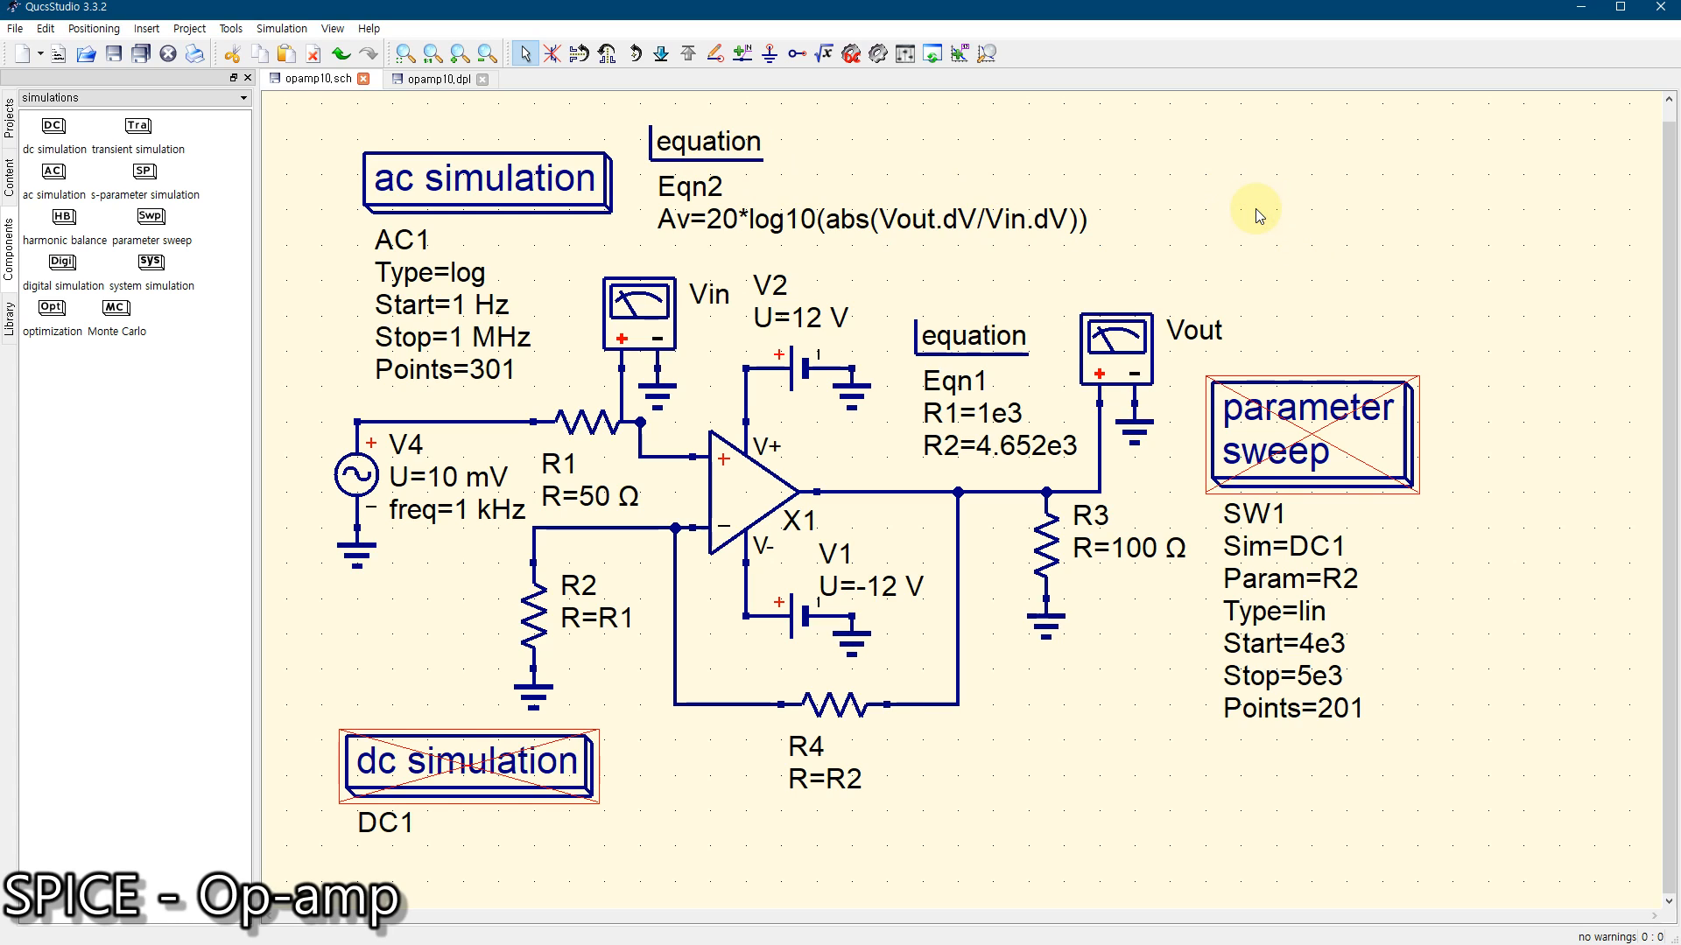
# Insert a new equation block to the right of Eqn2 and deactivate Eqn2
pyautogui.click(827, 56)
pyautogui.click(1127, 159)
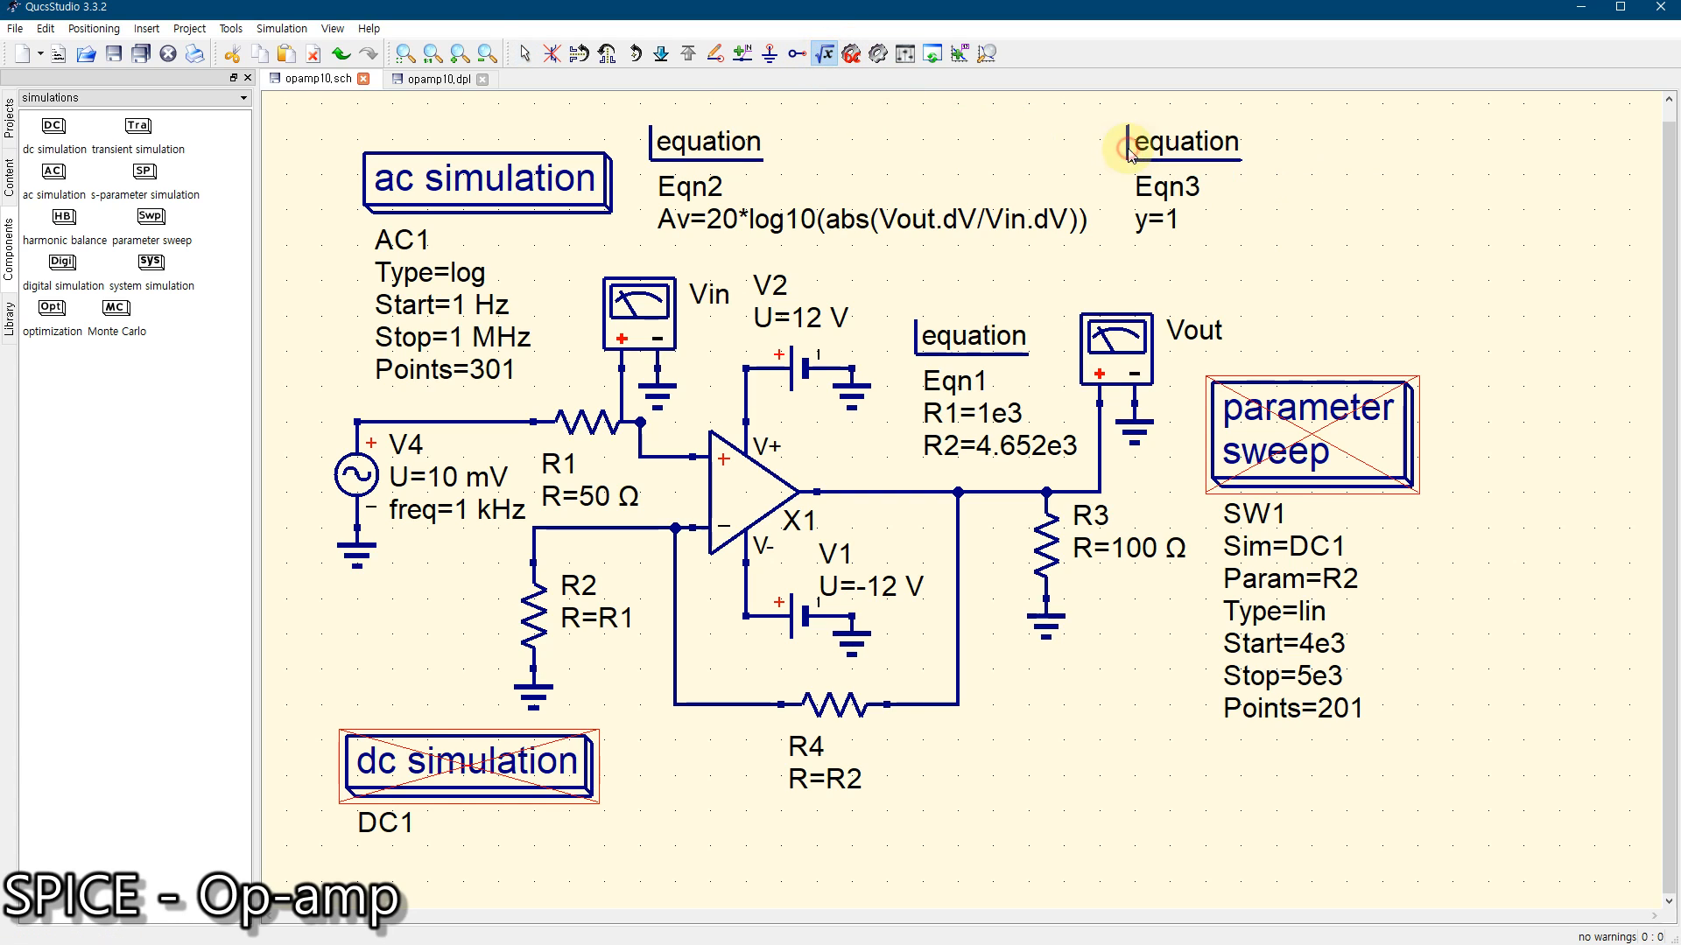
pyautogui.press('Escape')
pyautogui.click(666, 144)
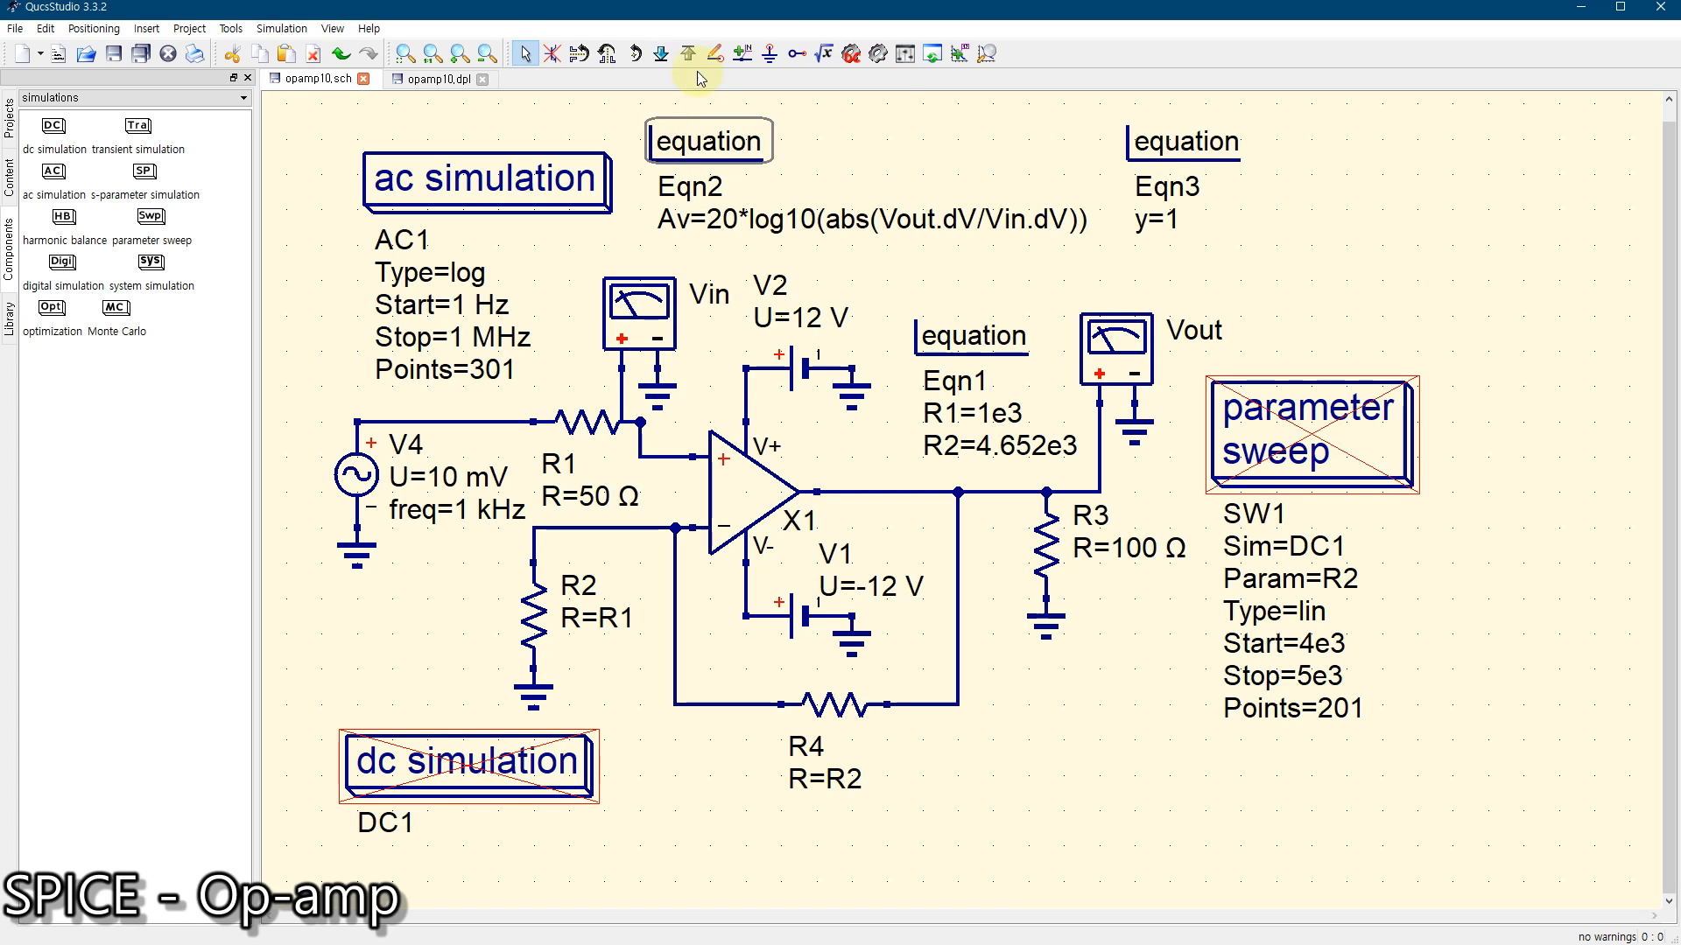
# Define av as 20*log10(abs(Vout.dv/Vin.dv)) in the new equation block
pyautogui.doubleClick(1146, 150)
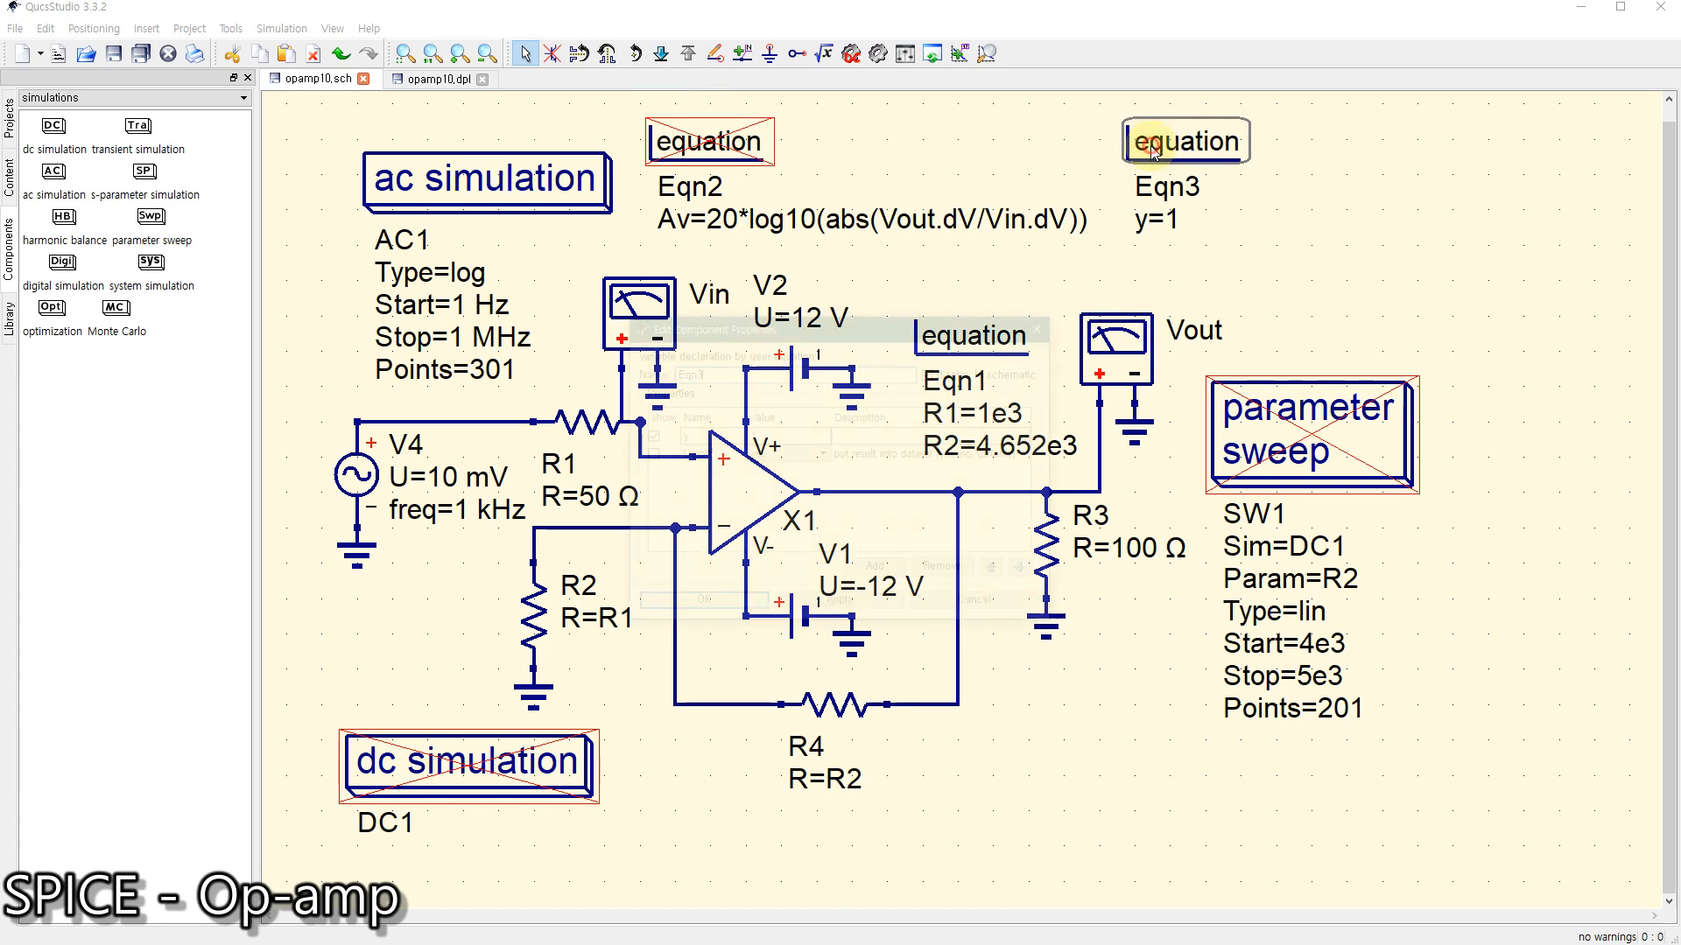
pyautogui.click(710, 435)
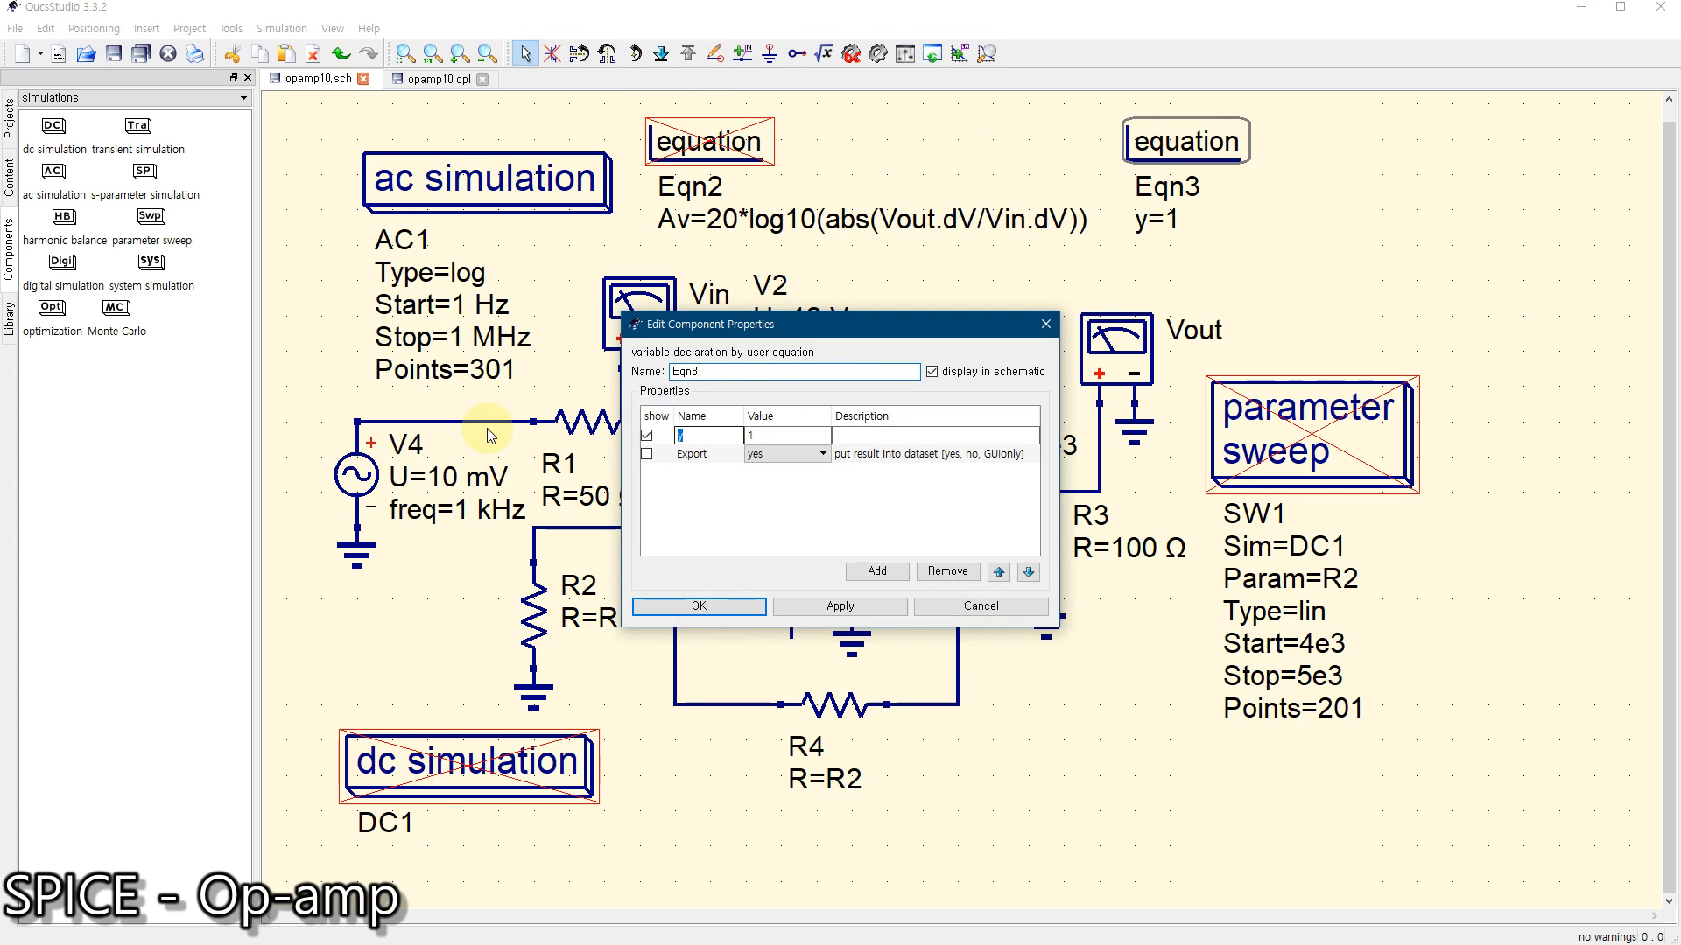
pyautogui.write('av')
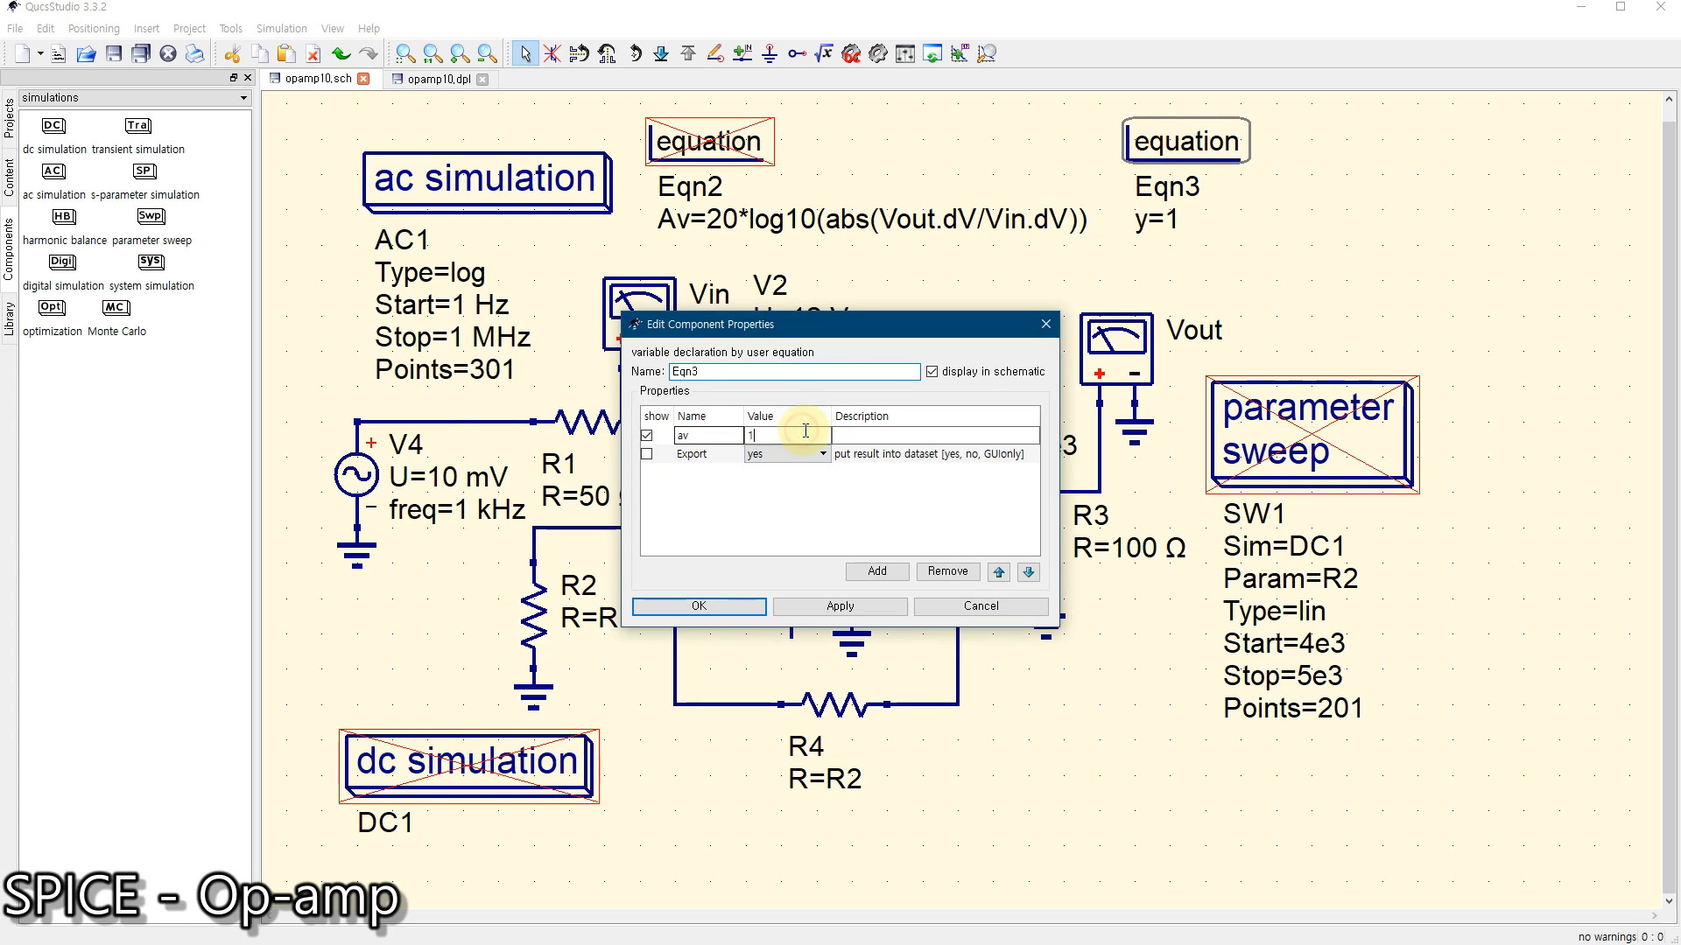
pyautogui.press('BackSpace')
pyautogui.write('20*log')
pyautogui.write('10(')
pyautogui.write('abs(')
pyautogui.write(')')
pyautogui.write('Vout.')
pyautogui.write('dV')
pyautogui.write('/Vout.')
pyautogui.press('BackSpace')
pyautogui.press('BackSpace')
pyautogui.press('BackSpace')
pyautogui.press('BackSpace')
pyautogui.write('in.dv)')
pyautogui.click(728, 604)
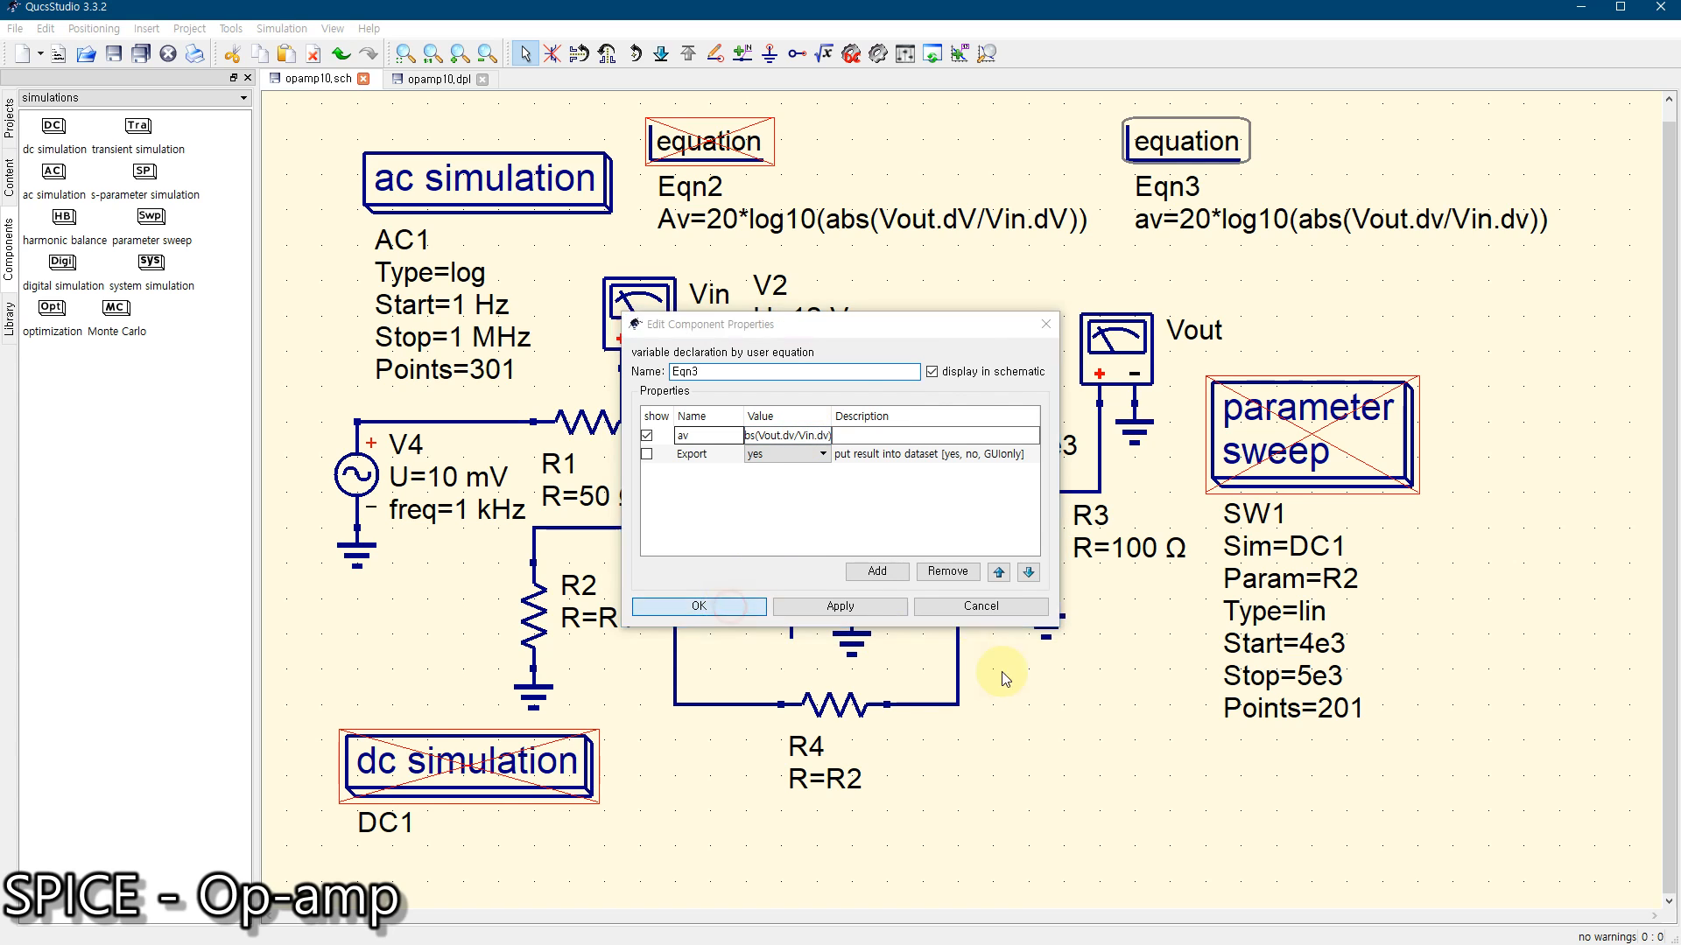
# Run the ac simulation and replace Av with av in the results table
pyautogui.click(1132, 758)
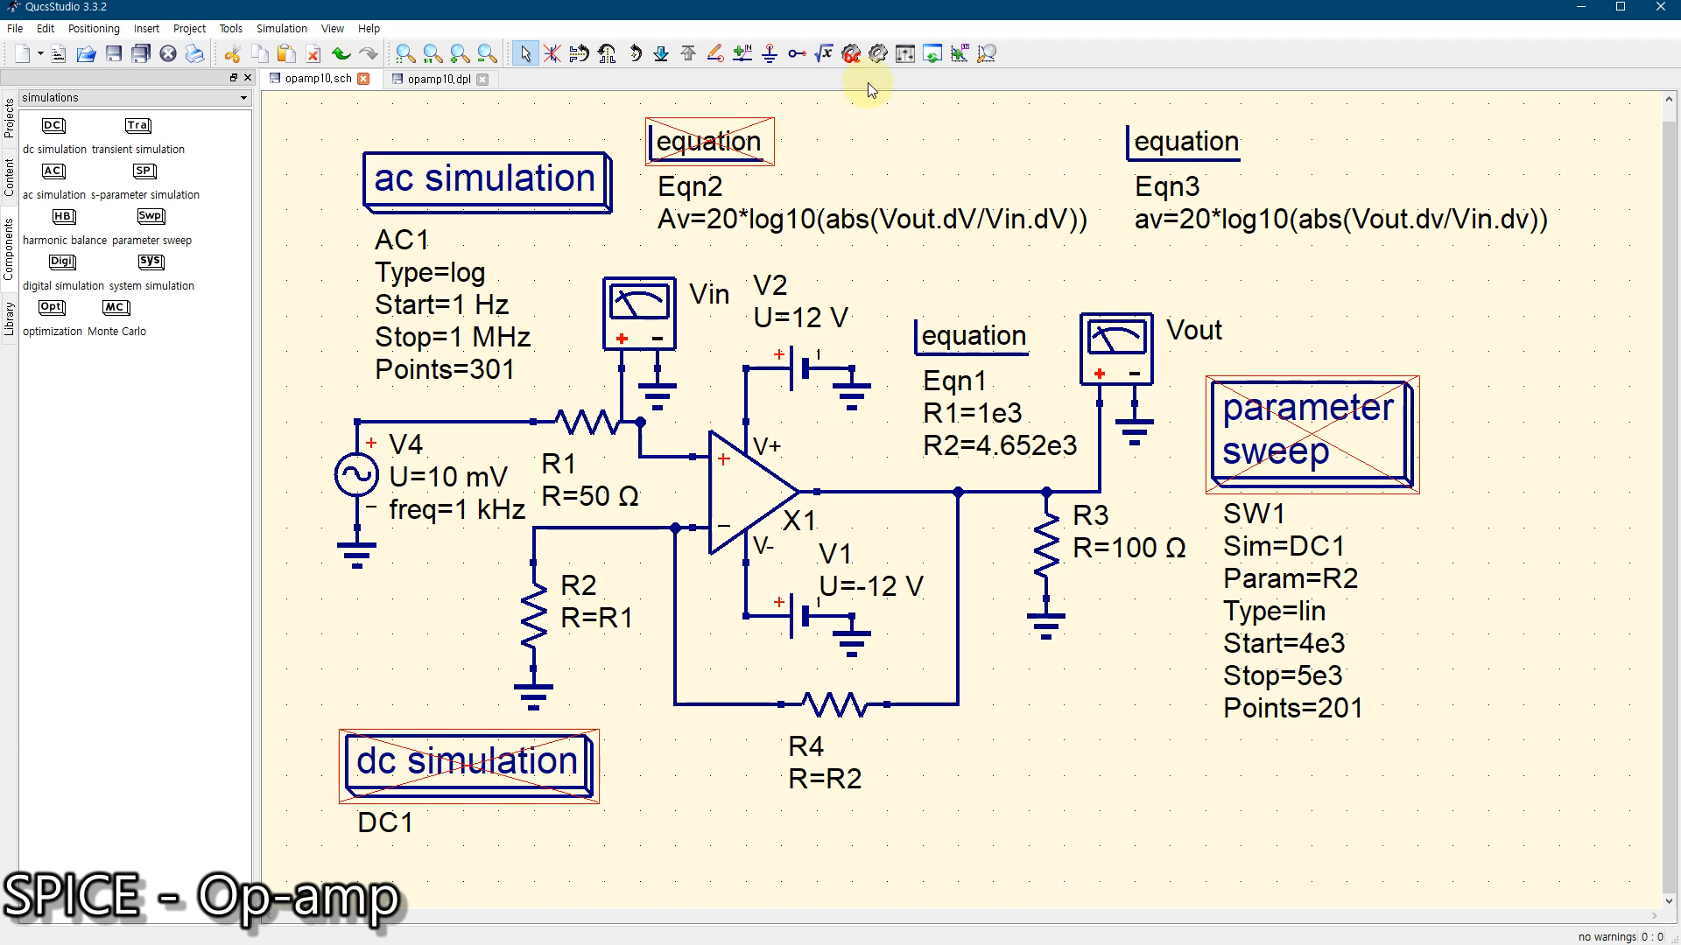
pyautogui.click(878, 54)
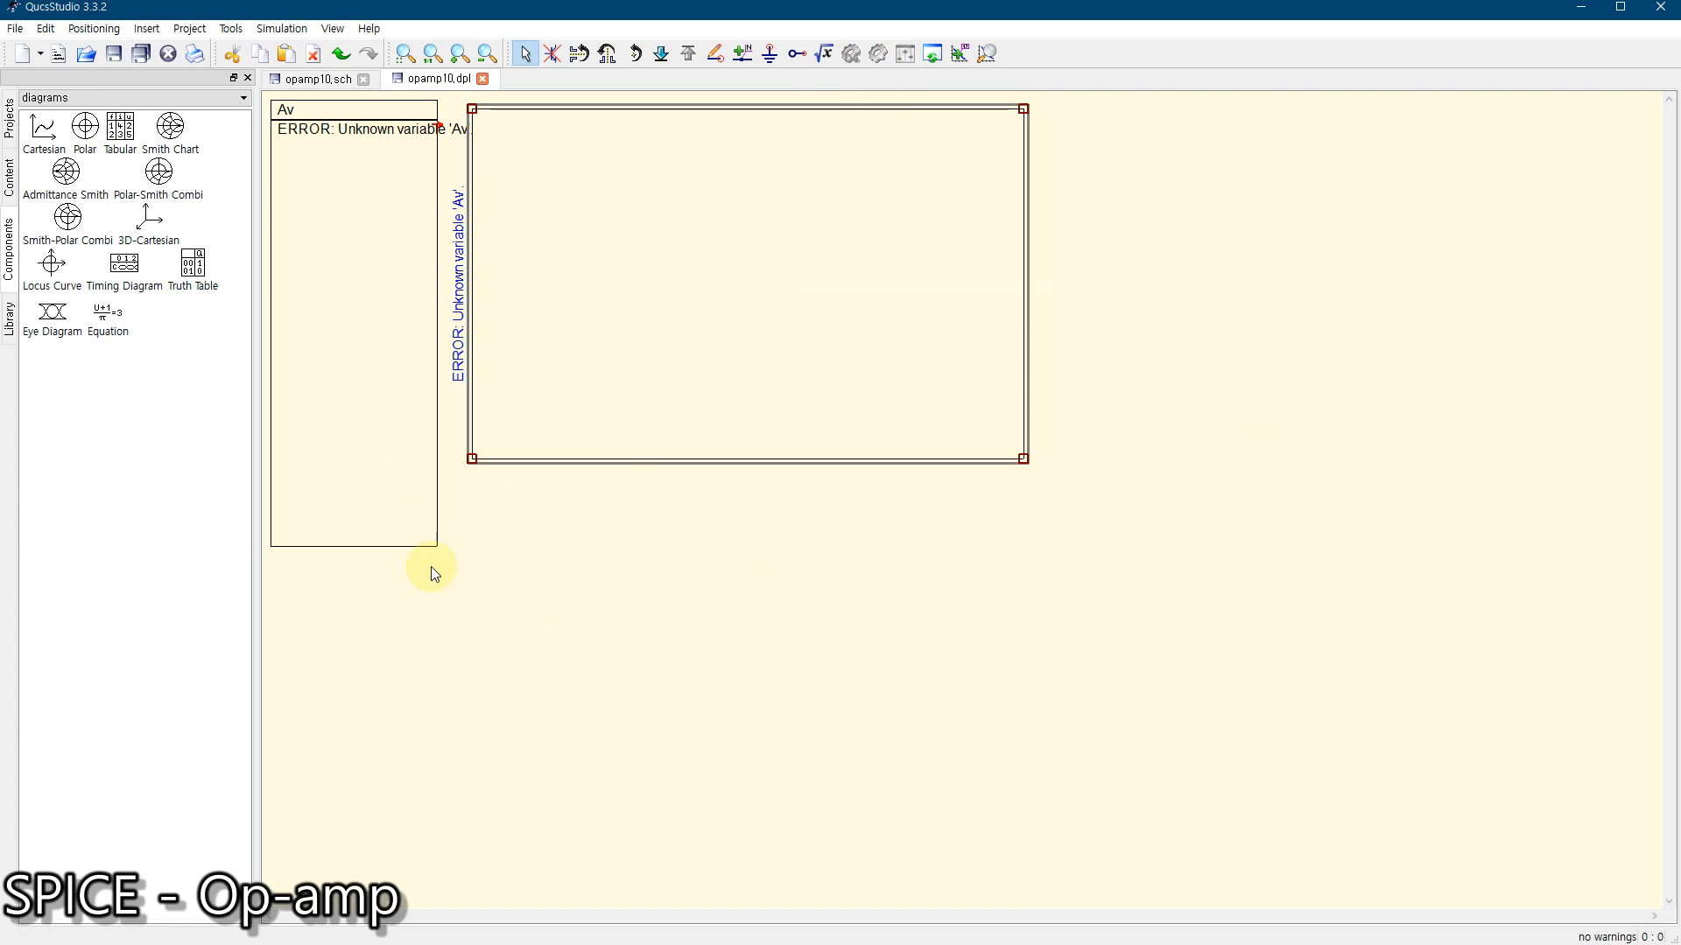
pyautogui.doubleClick(349, 230)
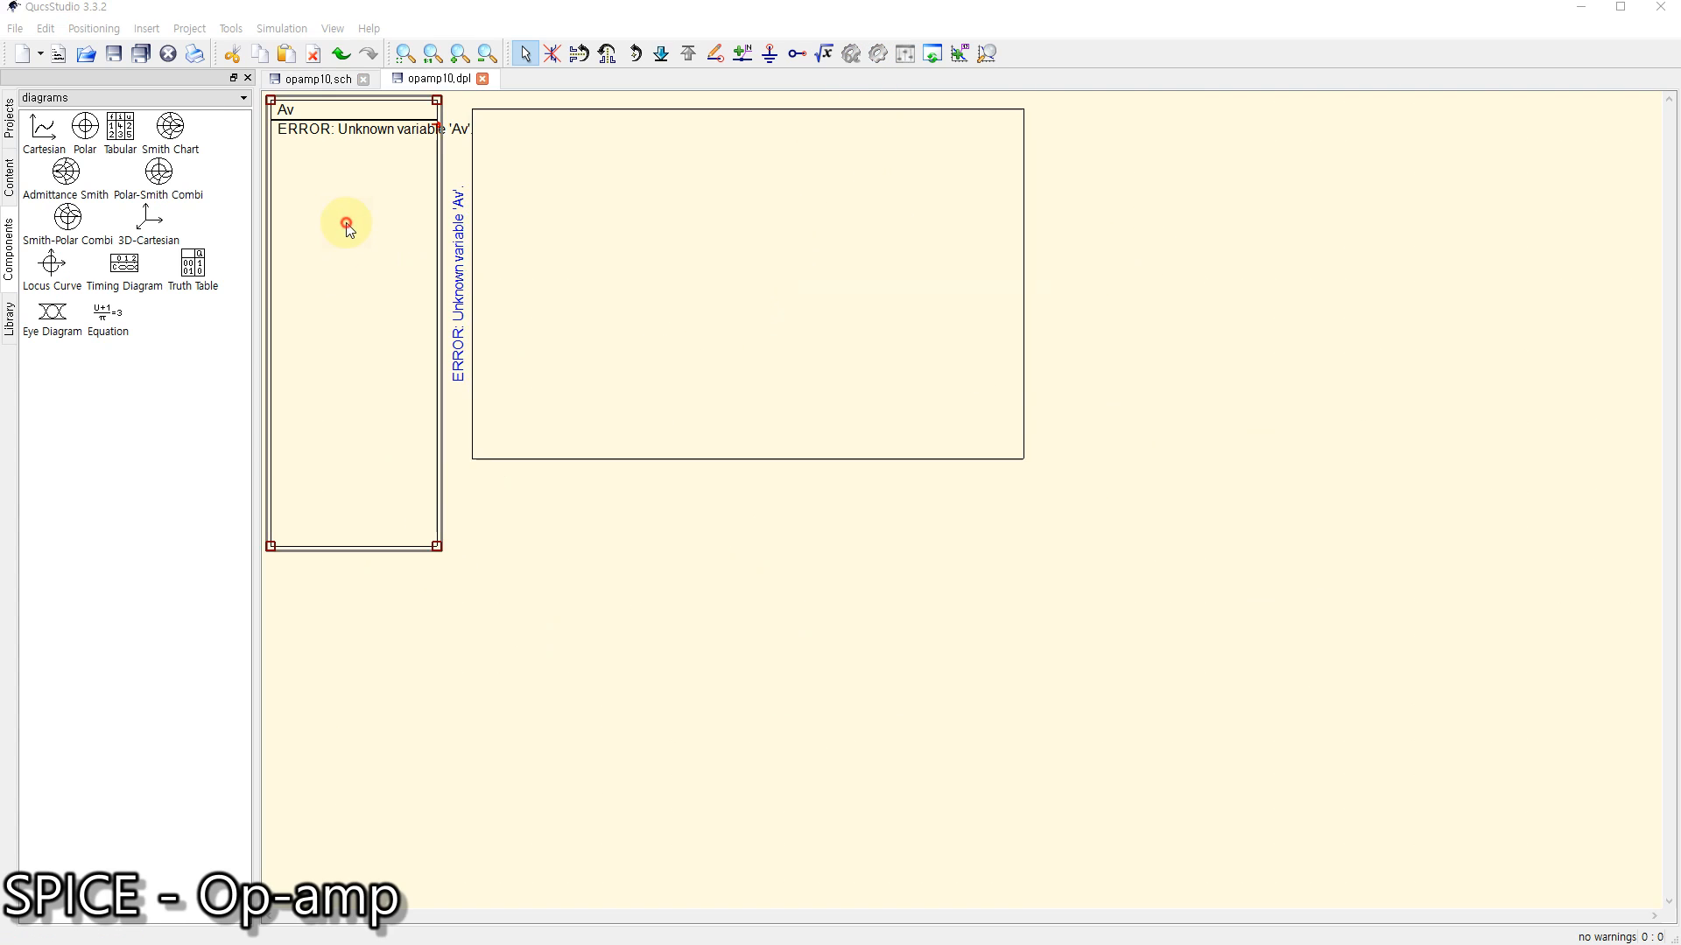
pyautogui.click(899, 469)
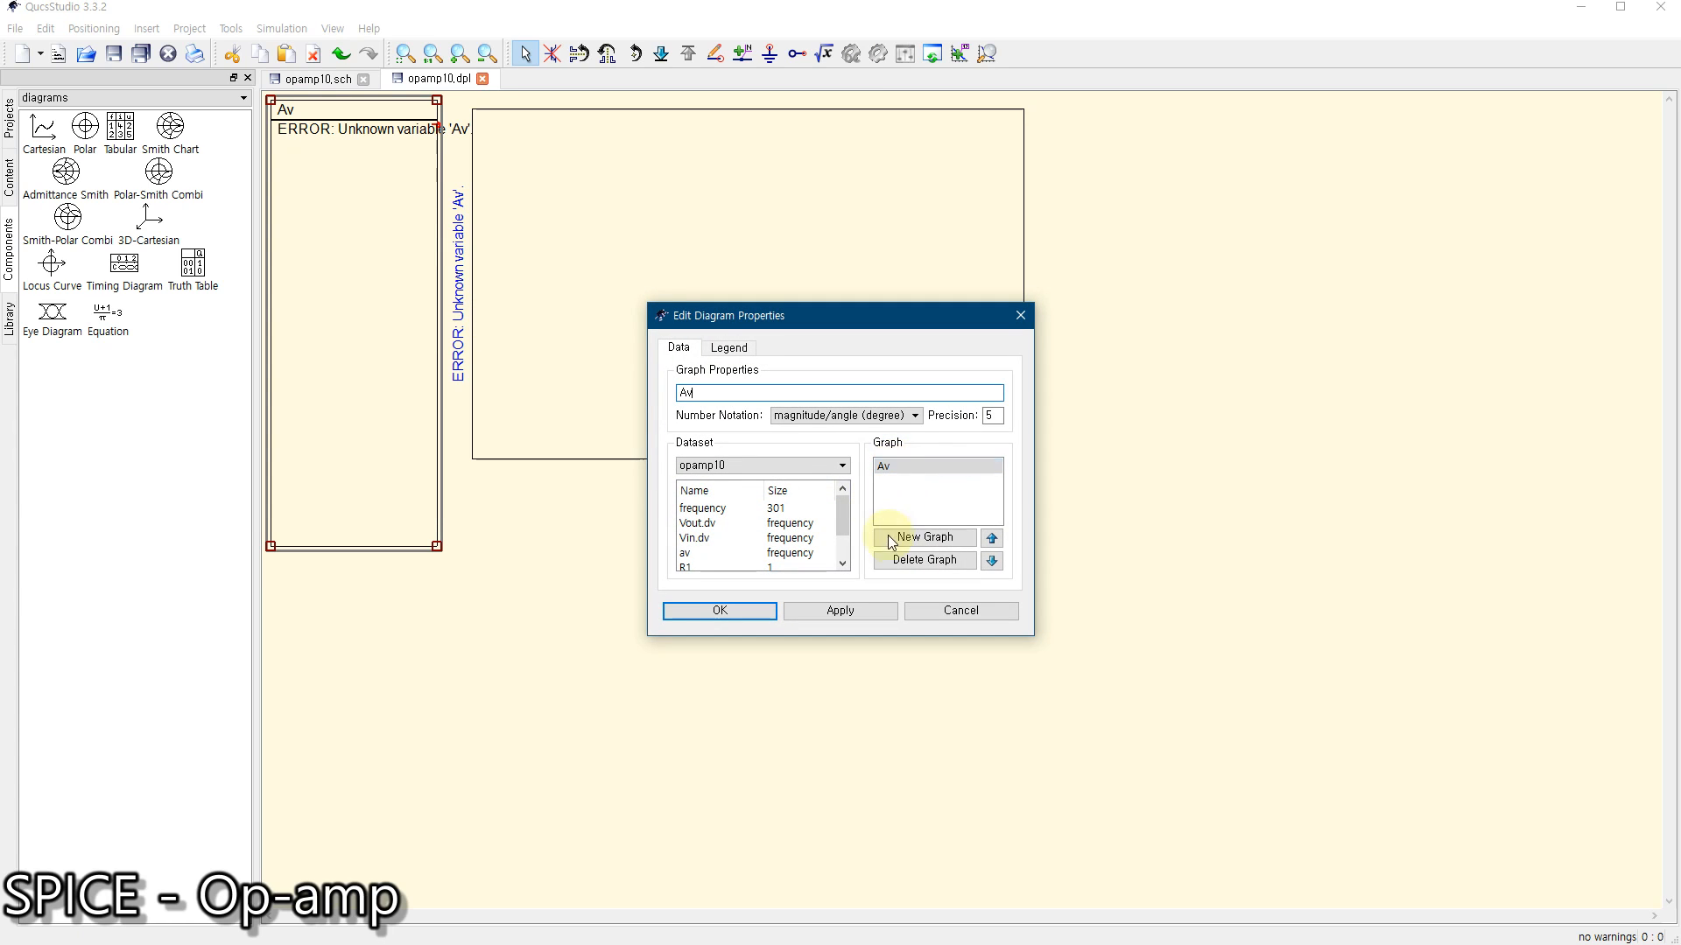
pyautogui.click(914, 560)
pyautogui.doubleClick(716, 554)
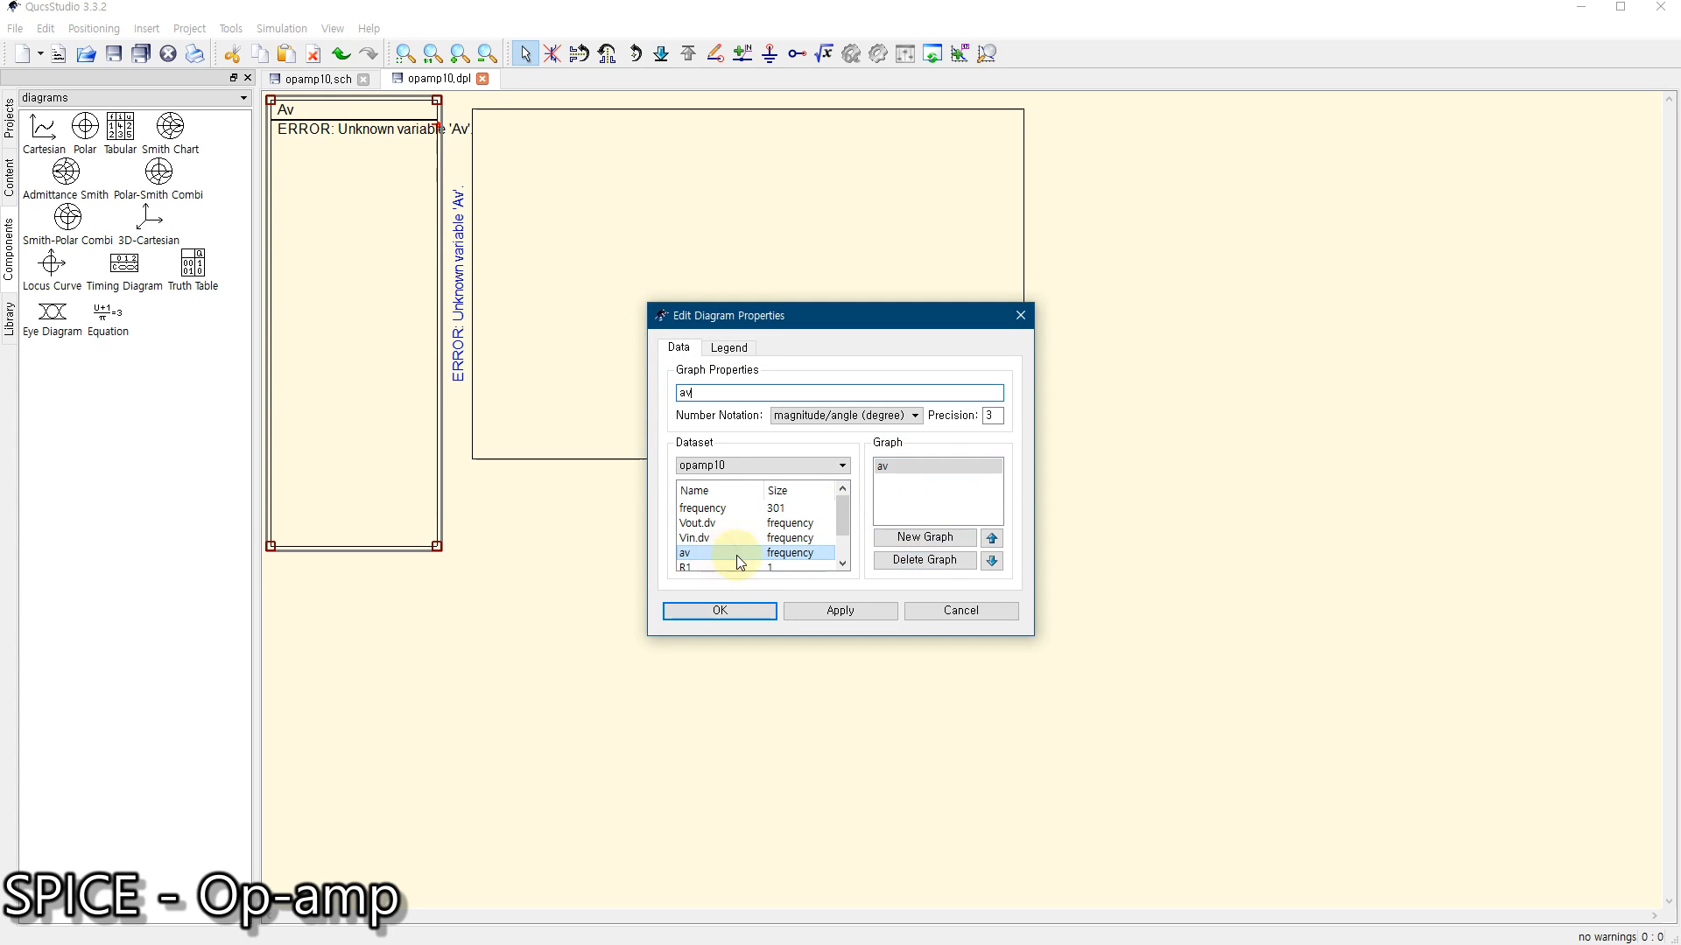
pyautogui.click(720, 610)
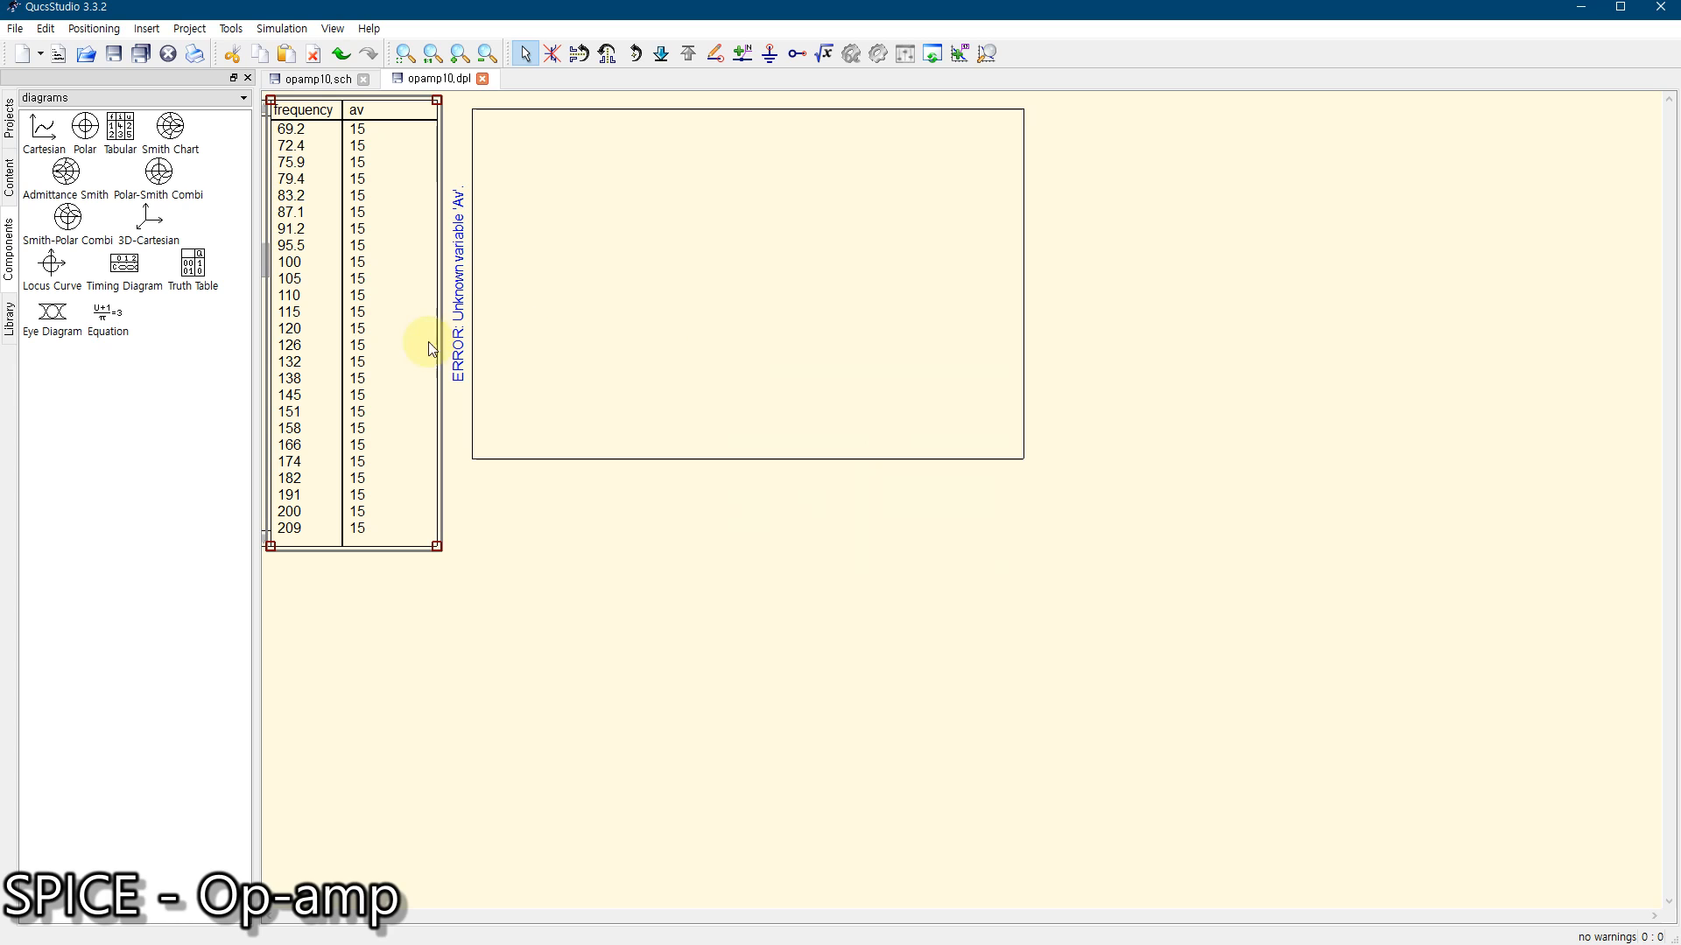
# Set the precision of av in the results table to 5
pyautogui.doubleClick(372, 352)
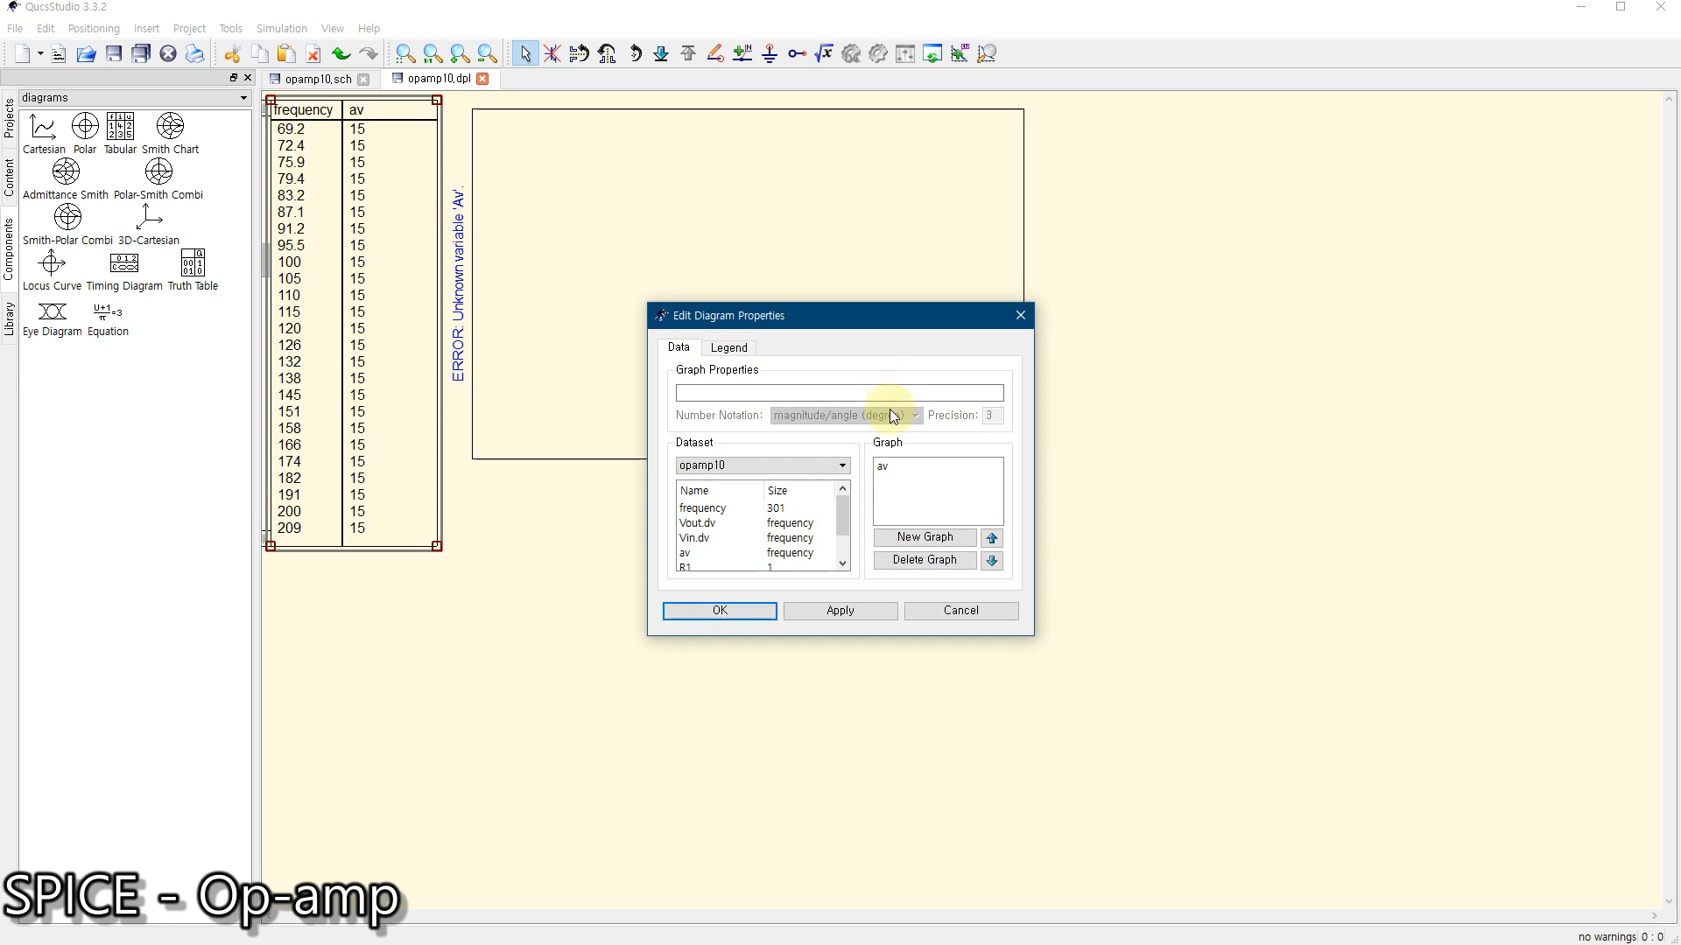
pyautogui.click(899, 466)
pyautogui.doubleClick(990, 417)
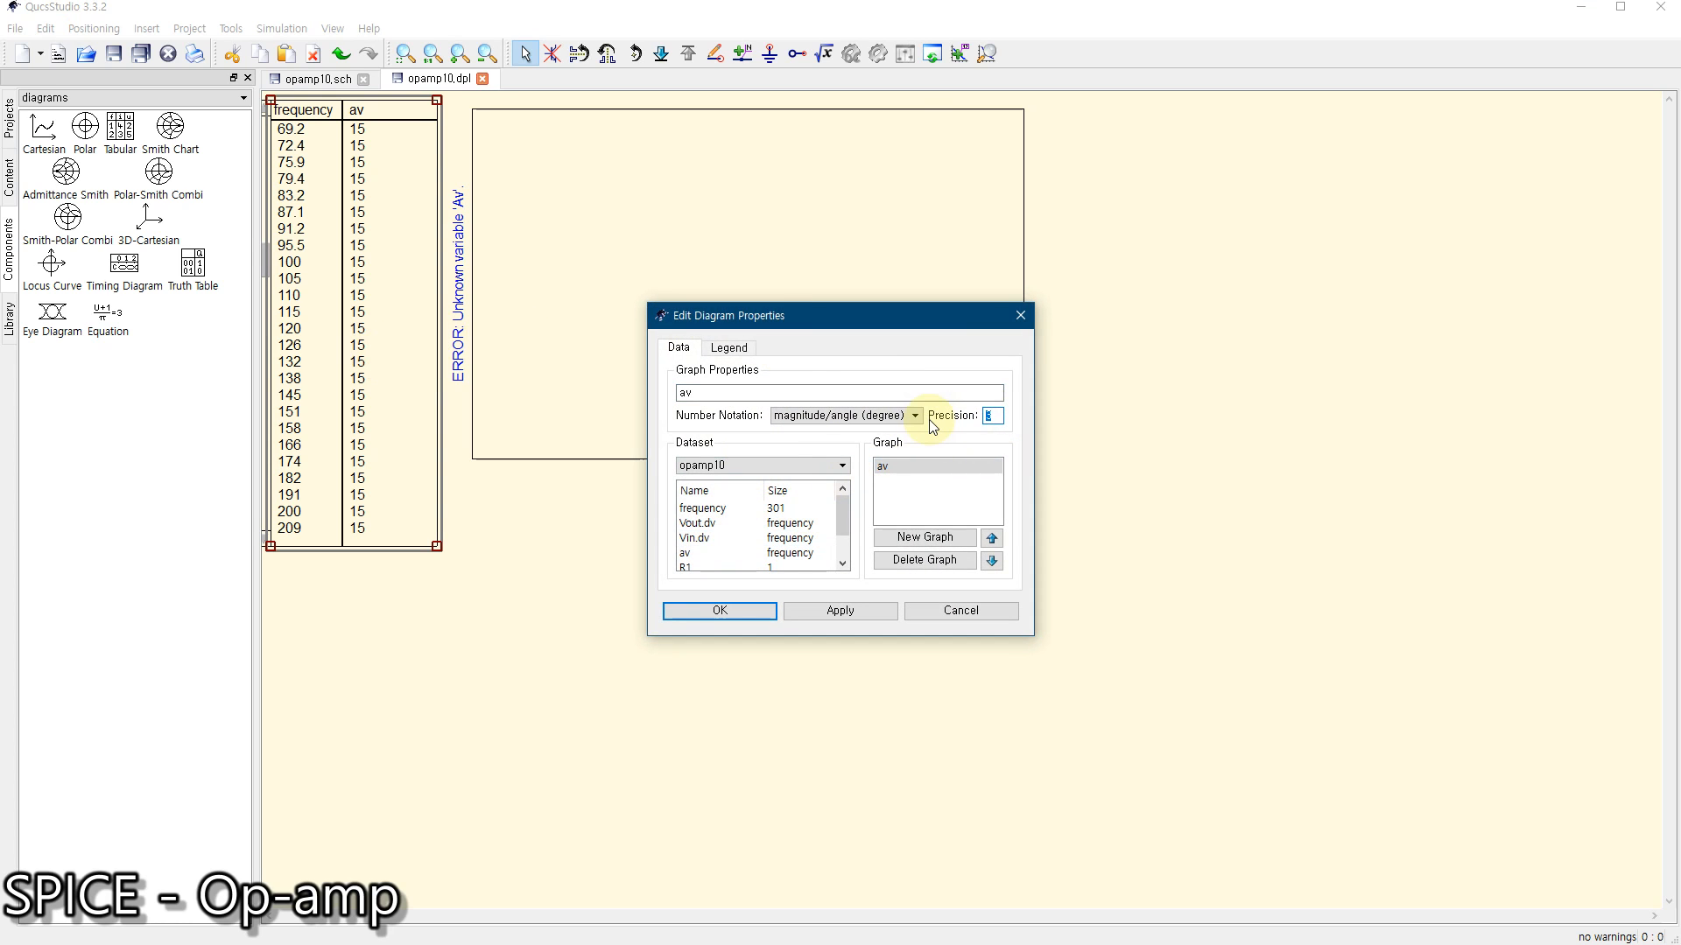
pyautogui.write('5')
pyautogui.press('Return')
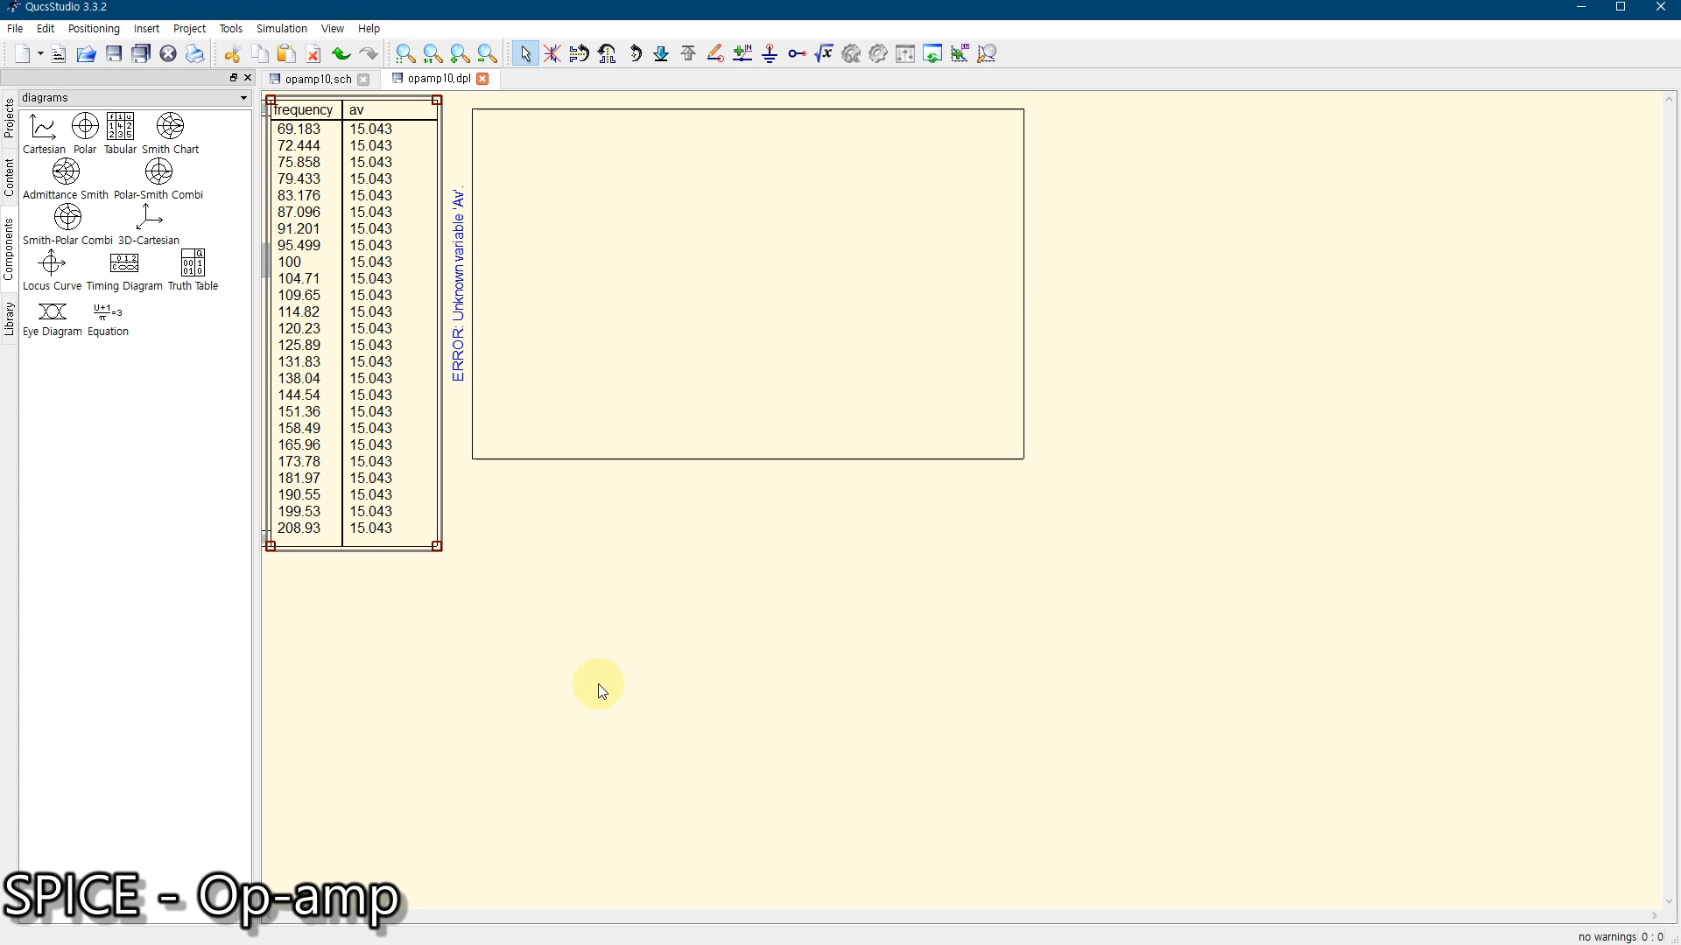
# Replace the Av graph with av in the Cartesian gain plot
pyautogui.doubleClick(610, 256)
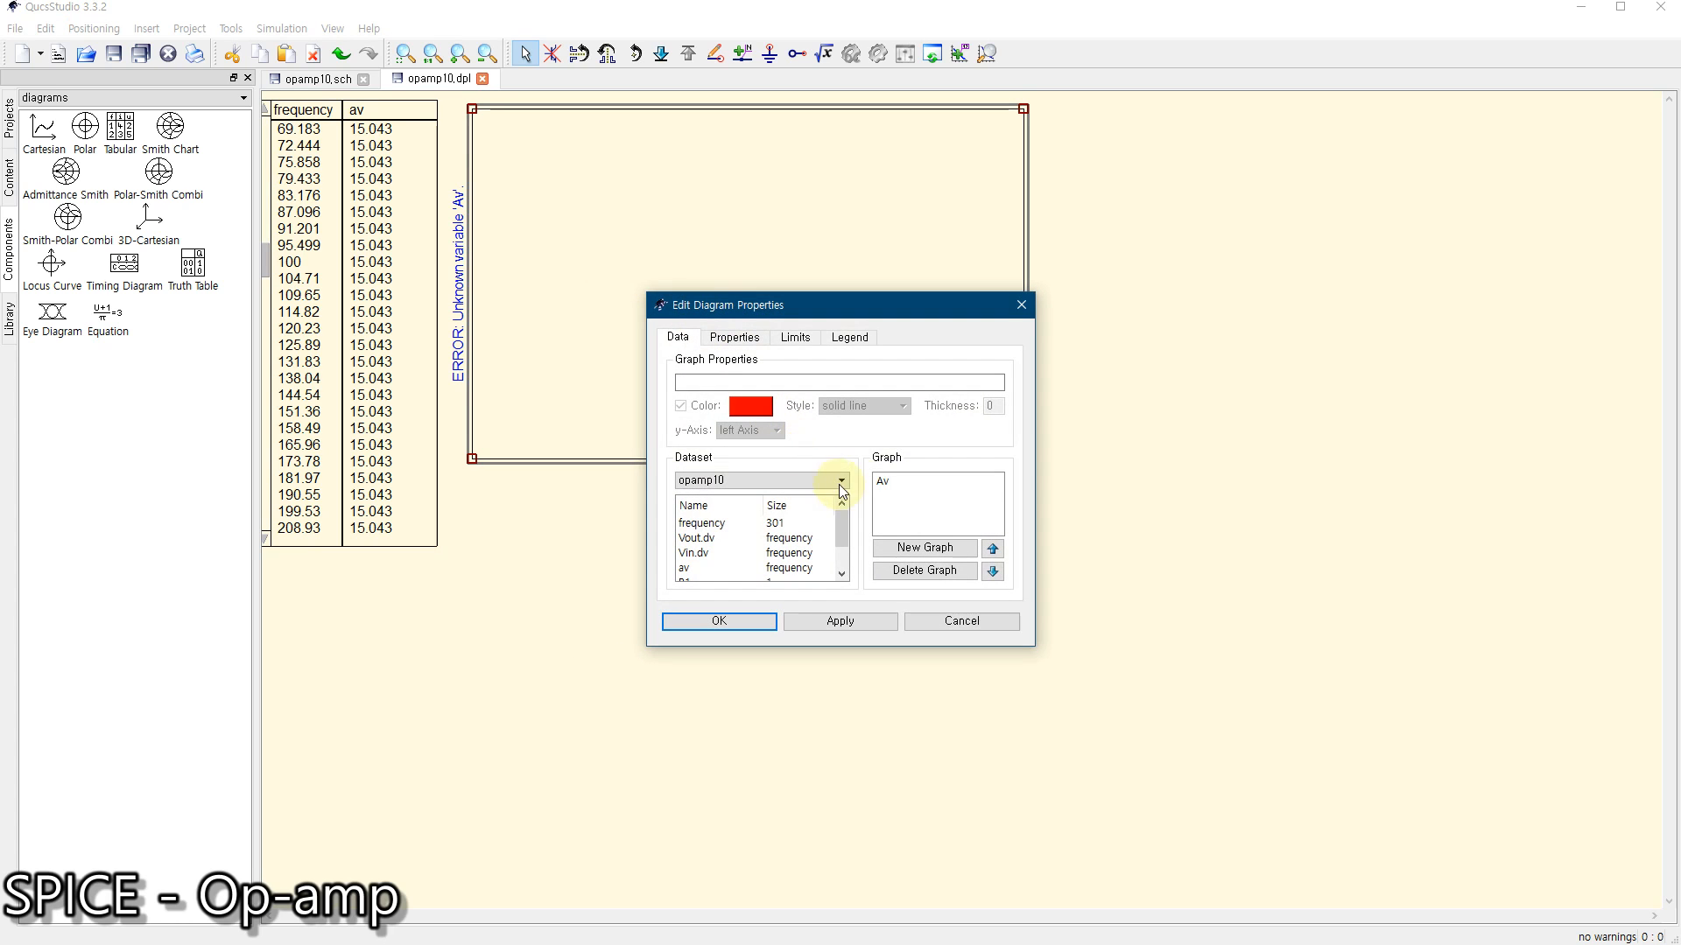
pyautogui.click(885, 481)
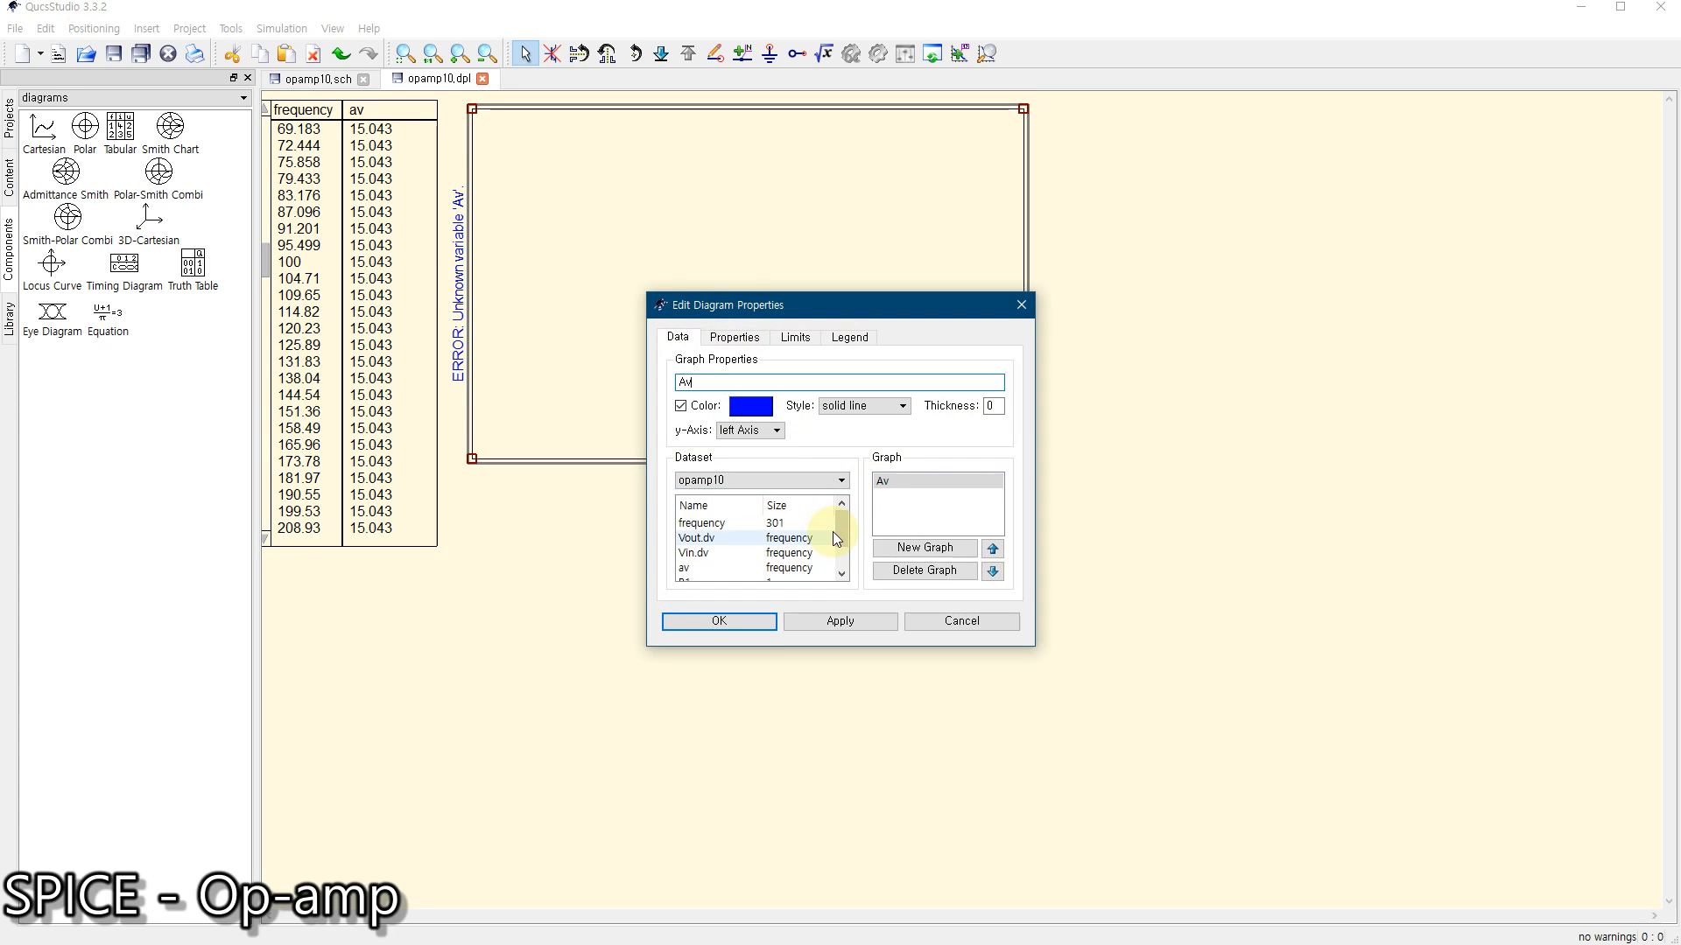
pyautogui.click(902, 569)
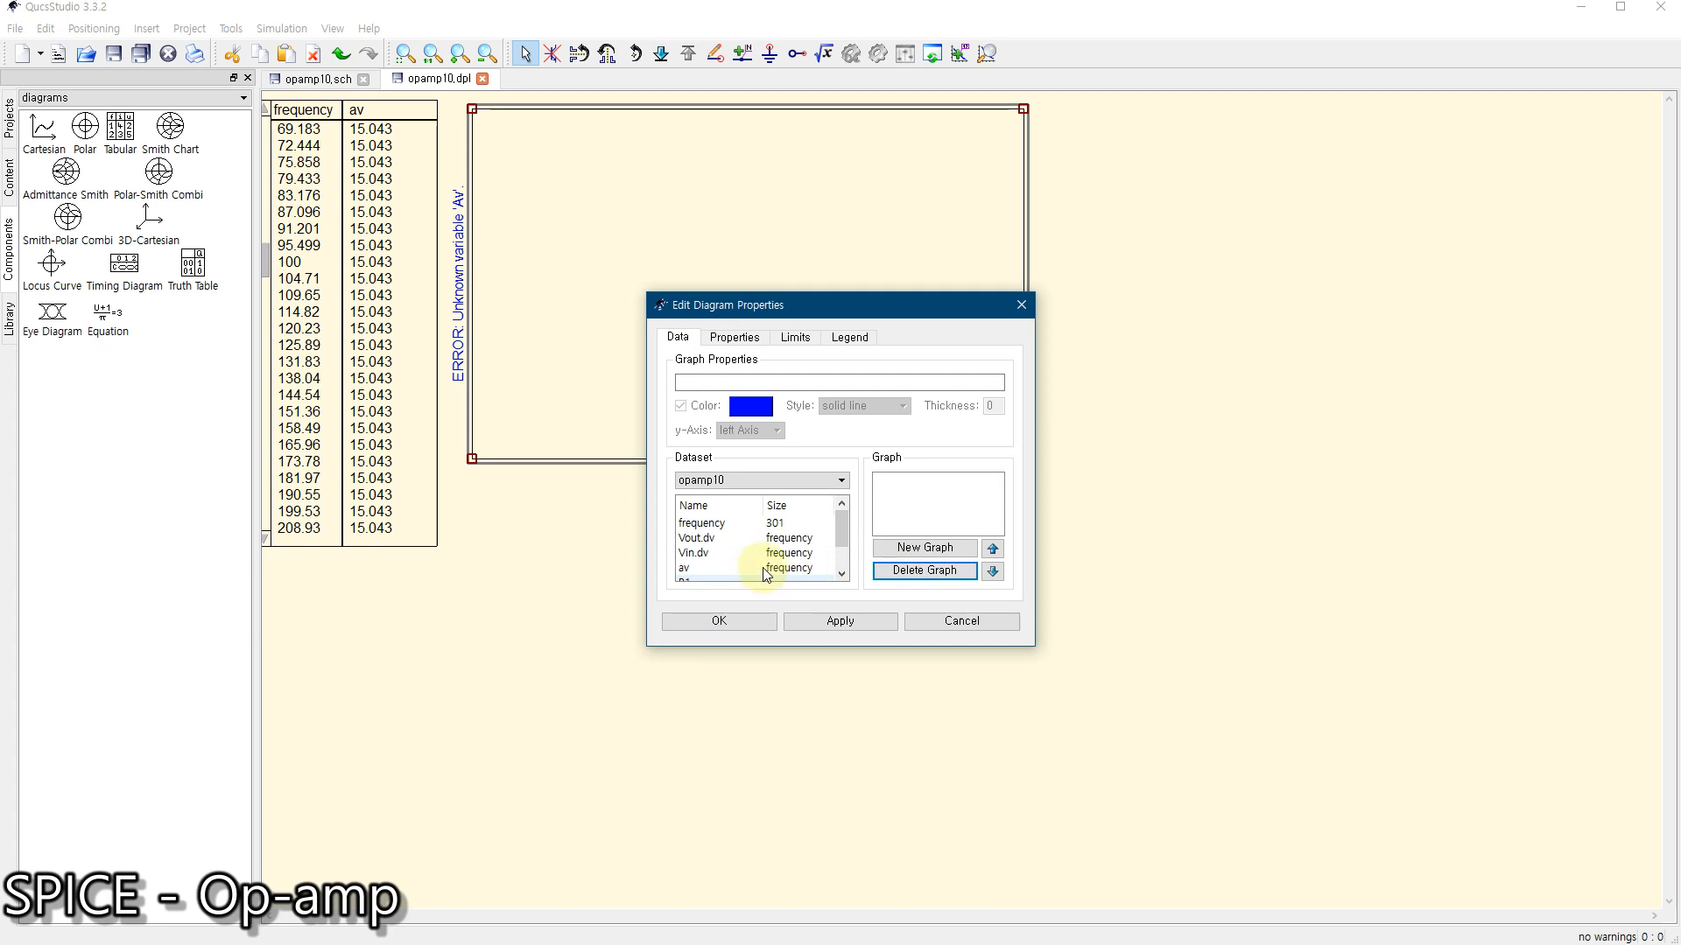
pyautogui.doubleClick(711, 565)
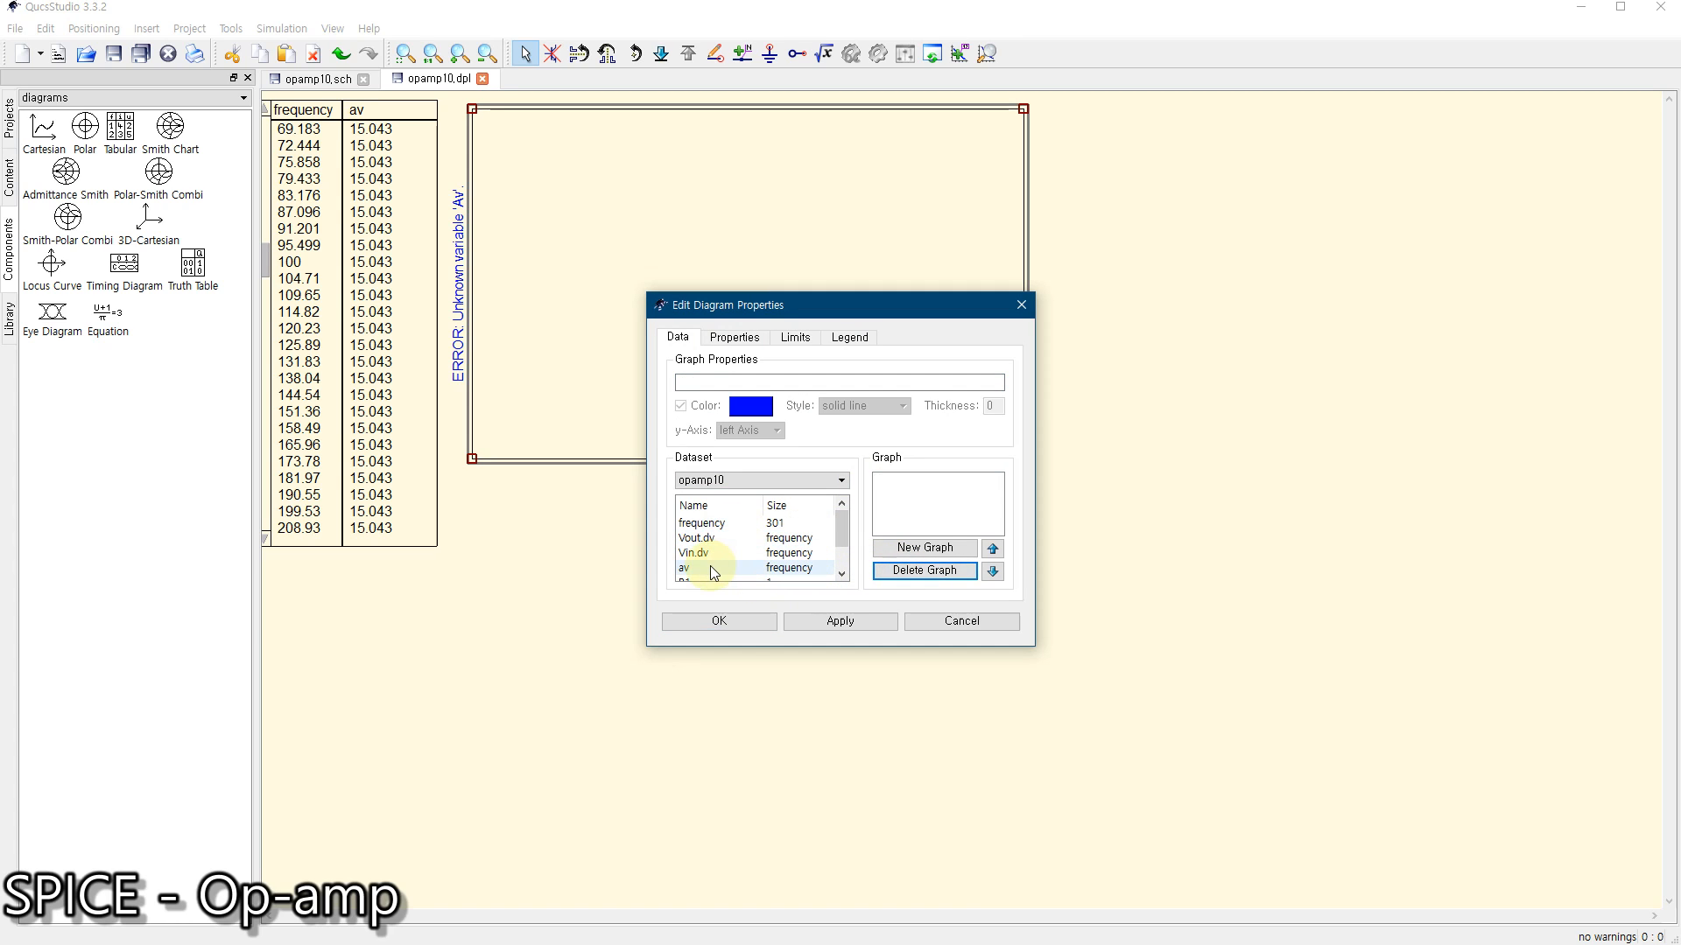
pyautogui.click(714, 622)
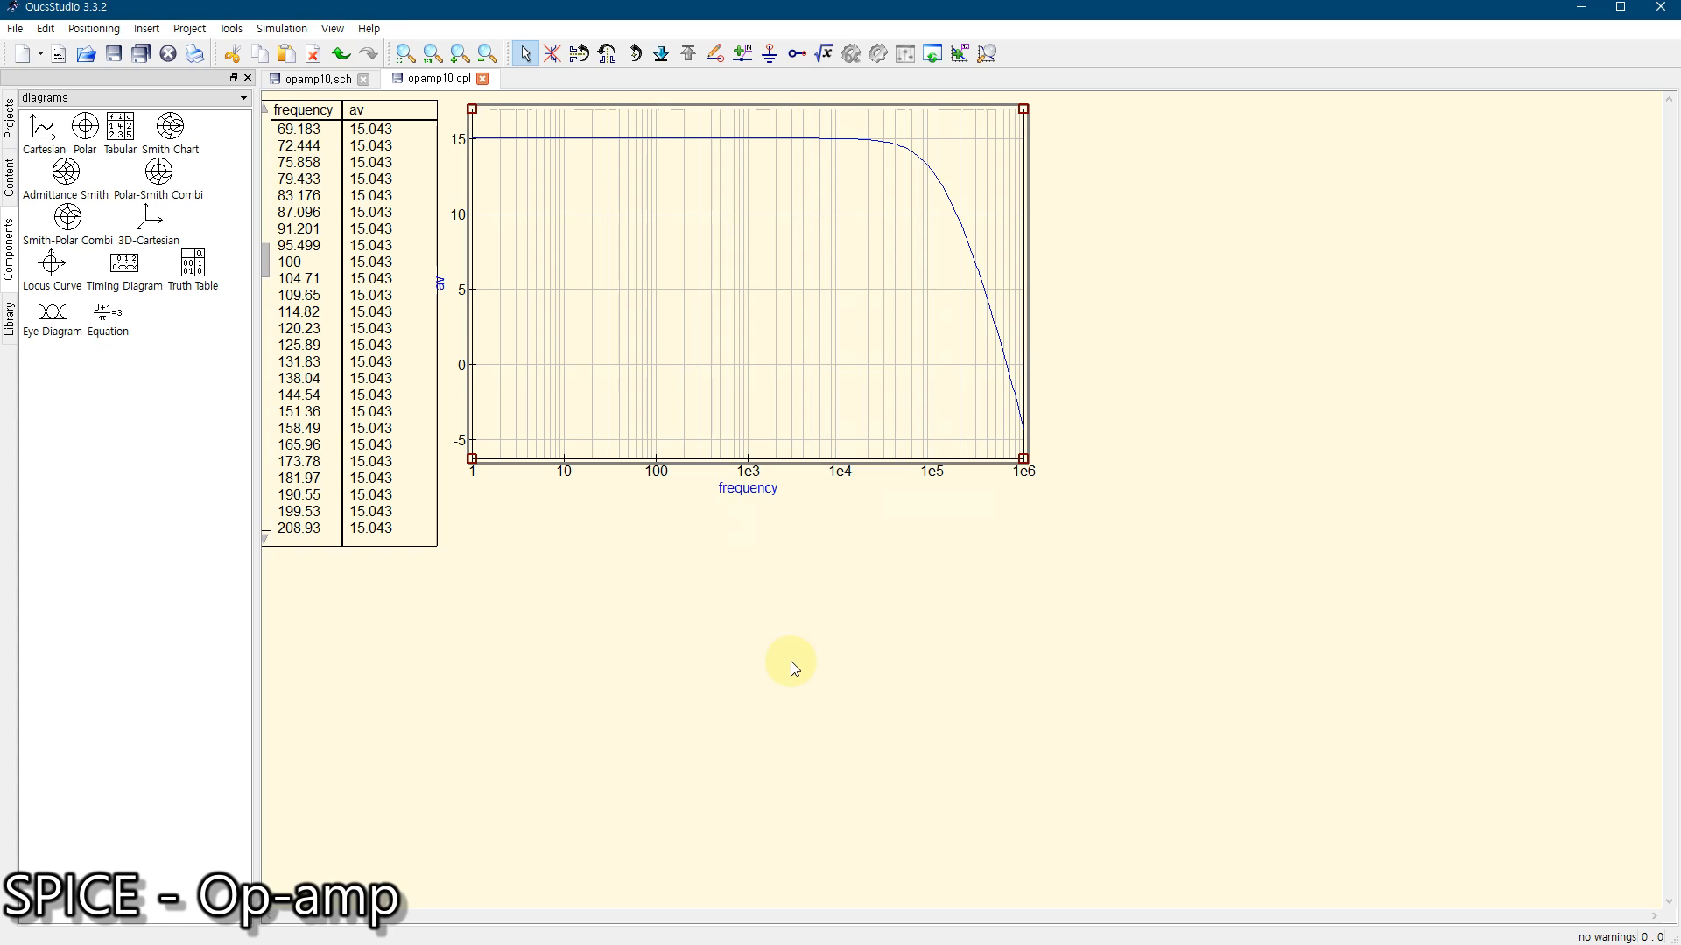
# Check the properties of the ac voltage source V4 in the schematic and return to the gain plot
pyautogui.click(311, 80)
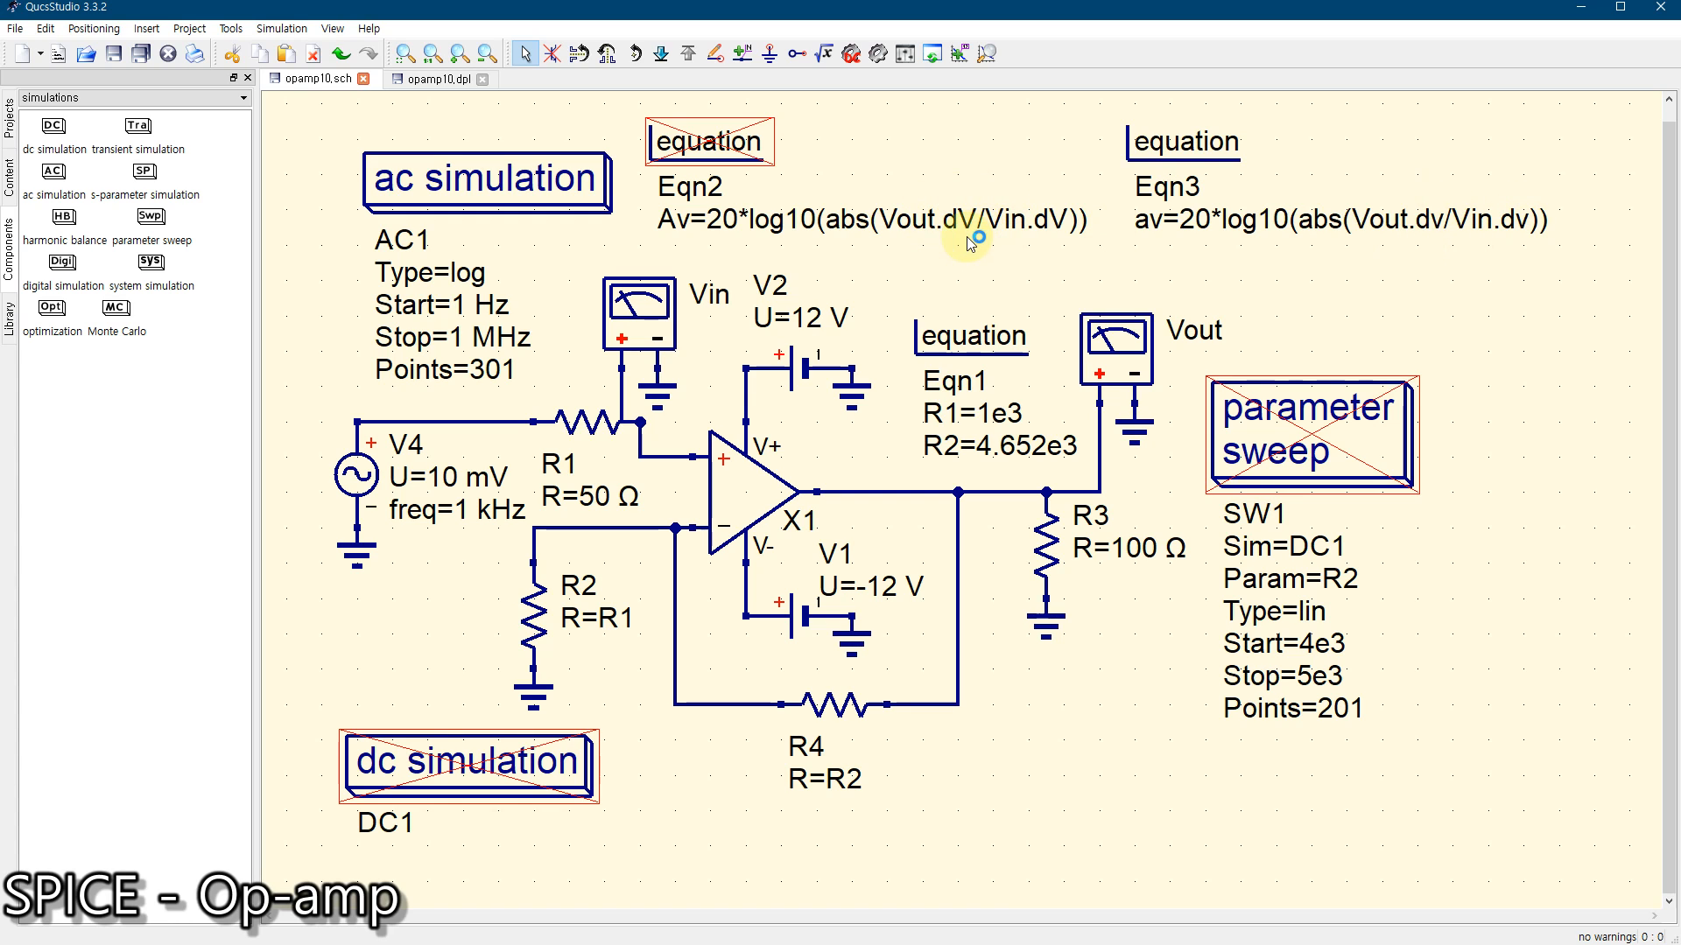
pyautogui.doubleClick(366, 480)
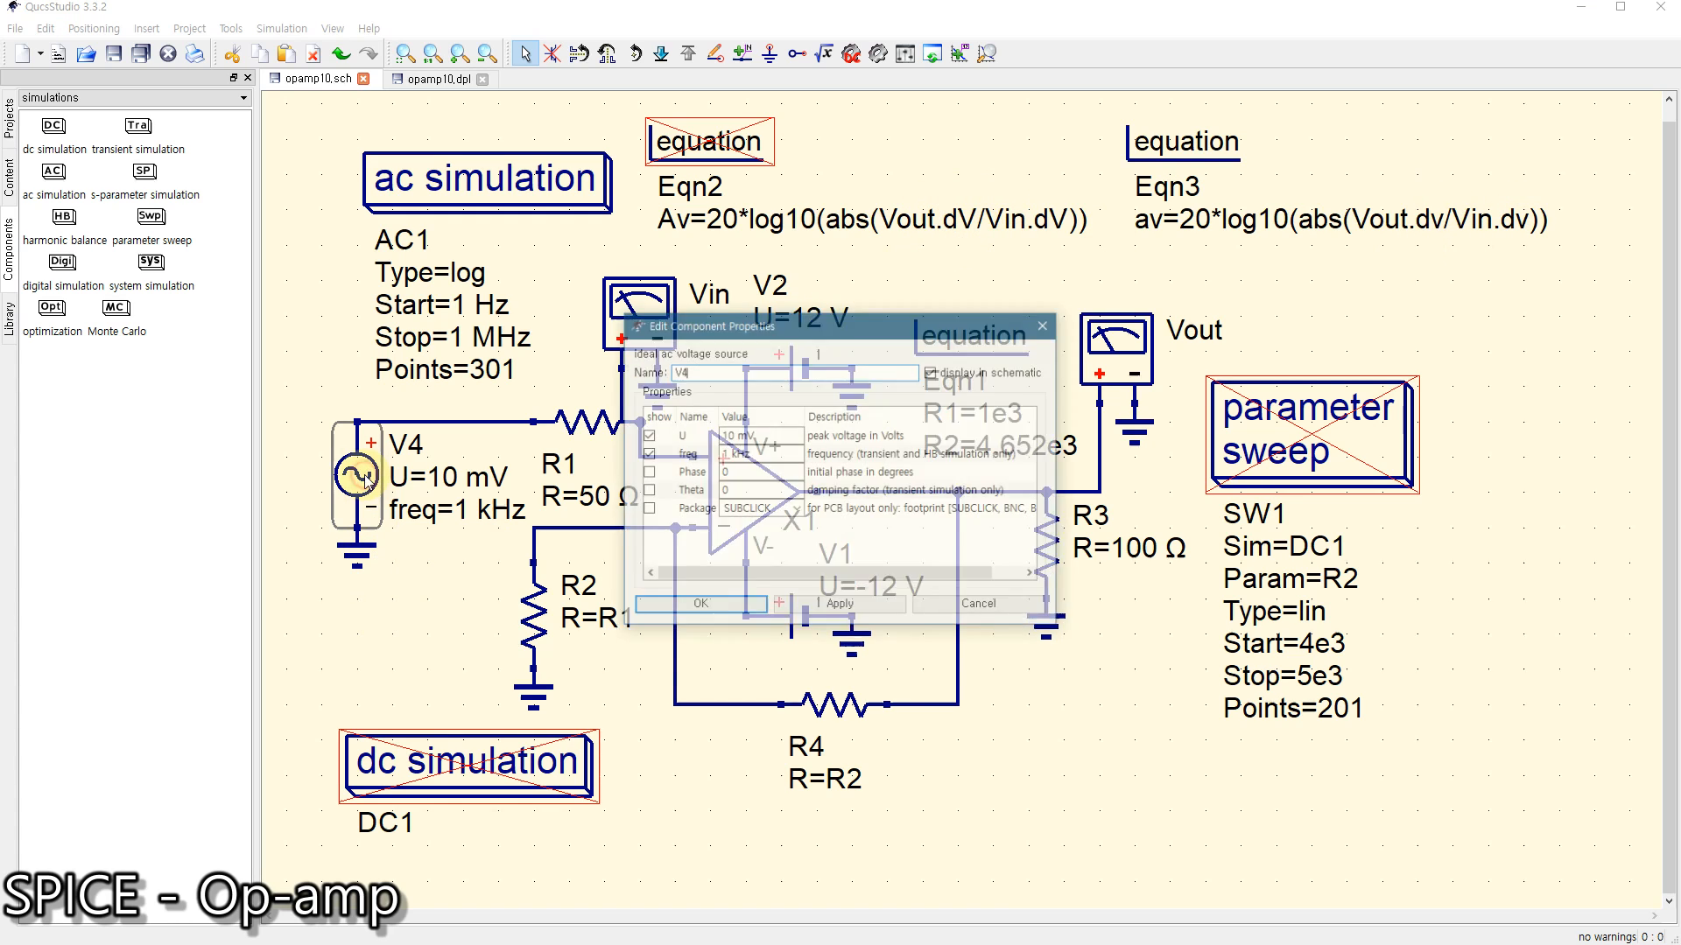
pyautogui.click(1058, 326)
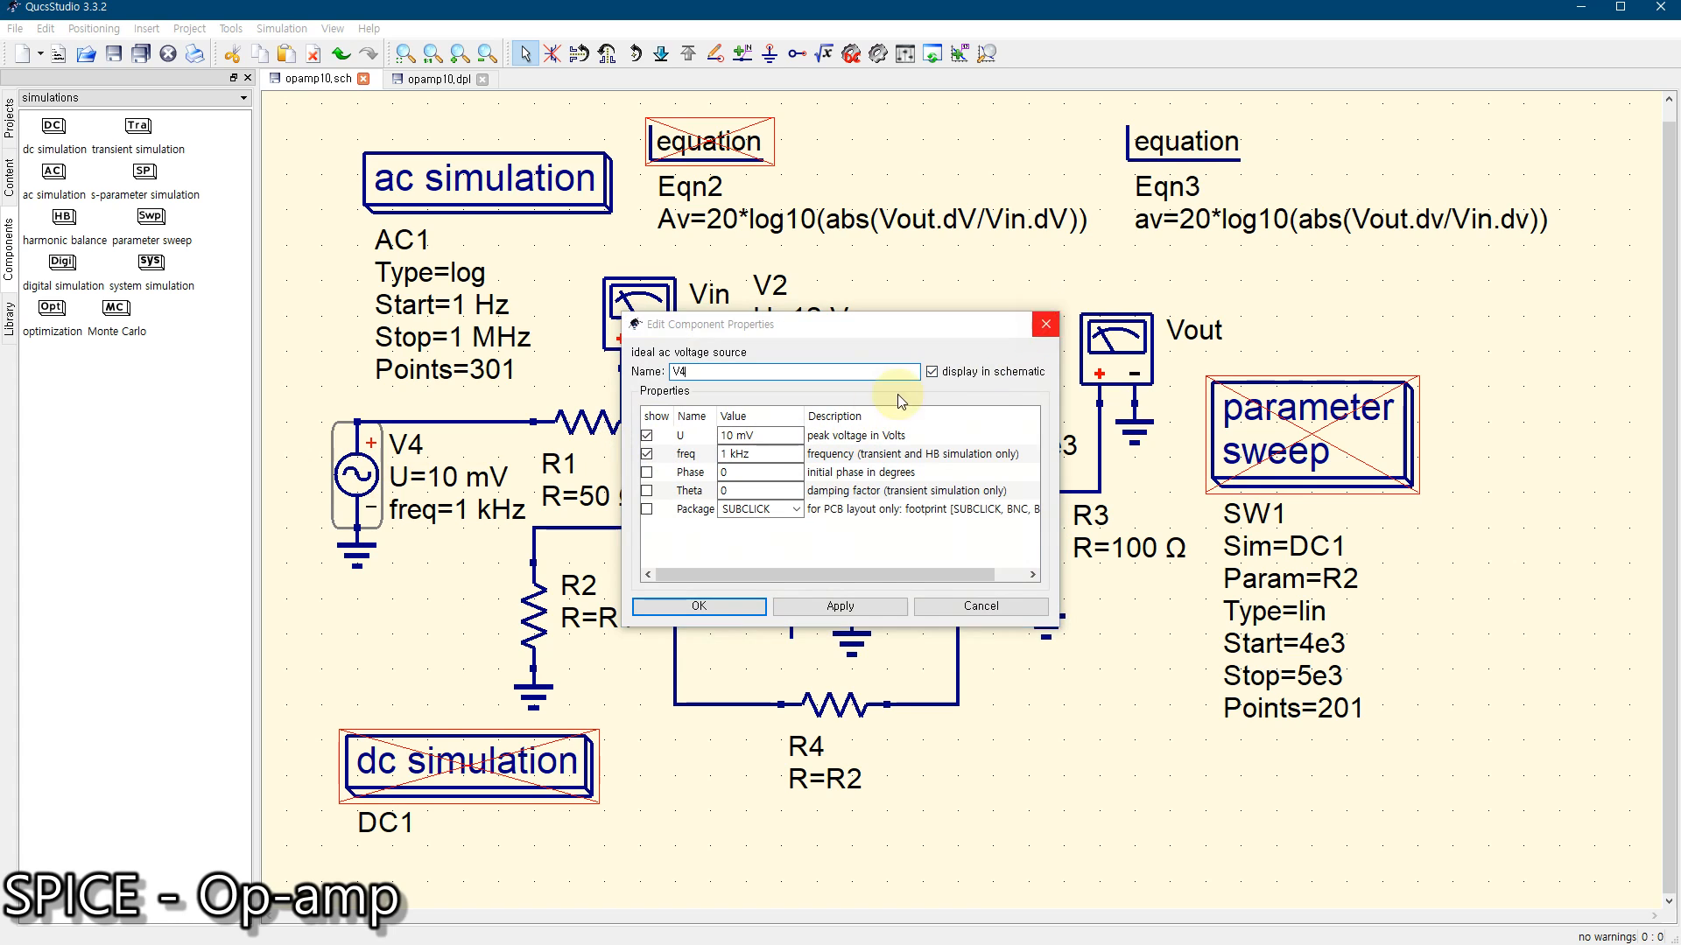
pyautogui.click(1147, 801)
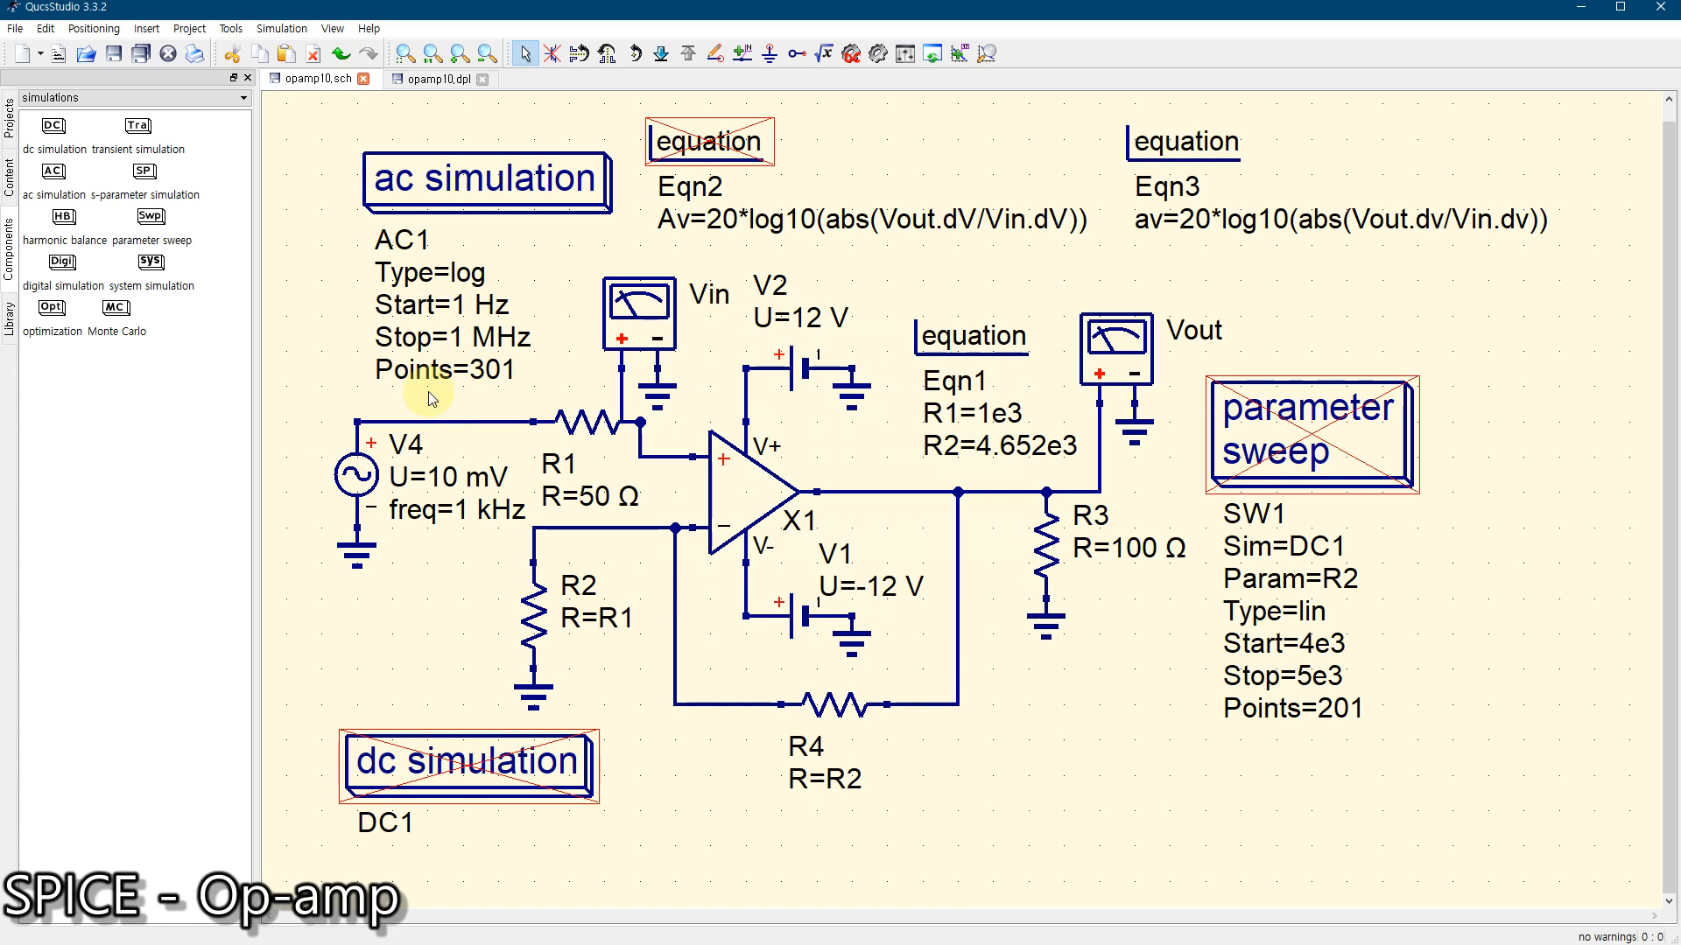
pyautogui.click(425, 78)
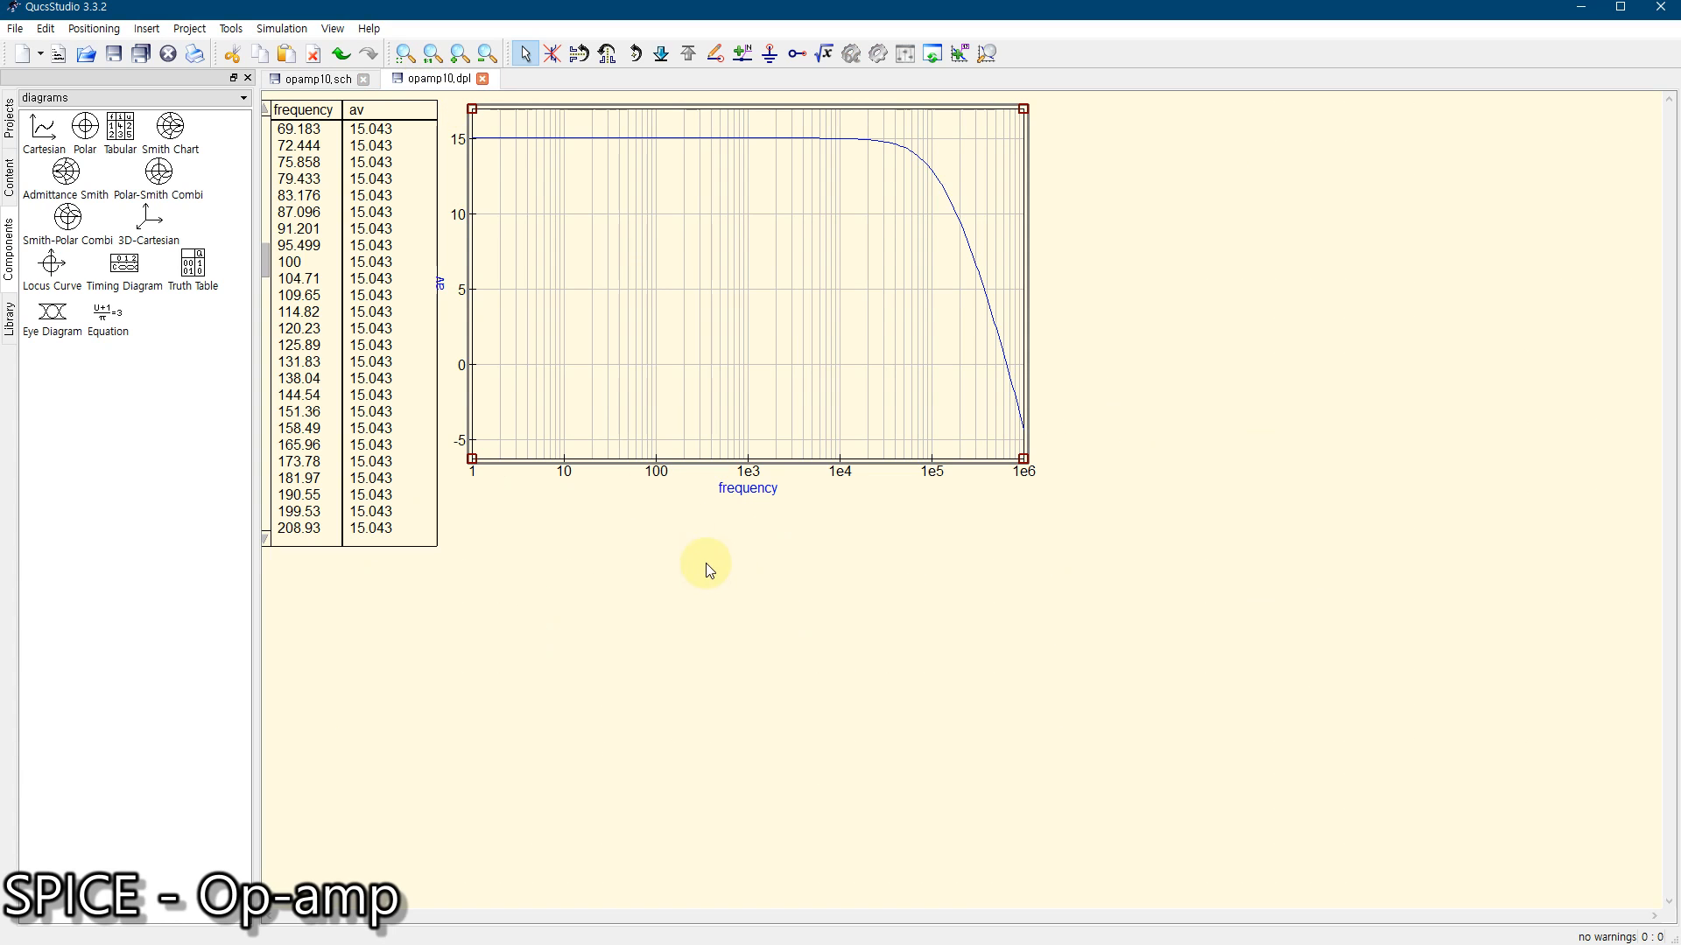
# Add a variable named phv to equation Eqn3 in the opamp10 schematic
pyautogui.click(309, 81)
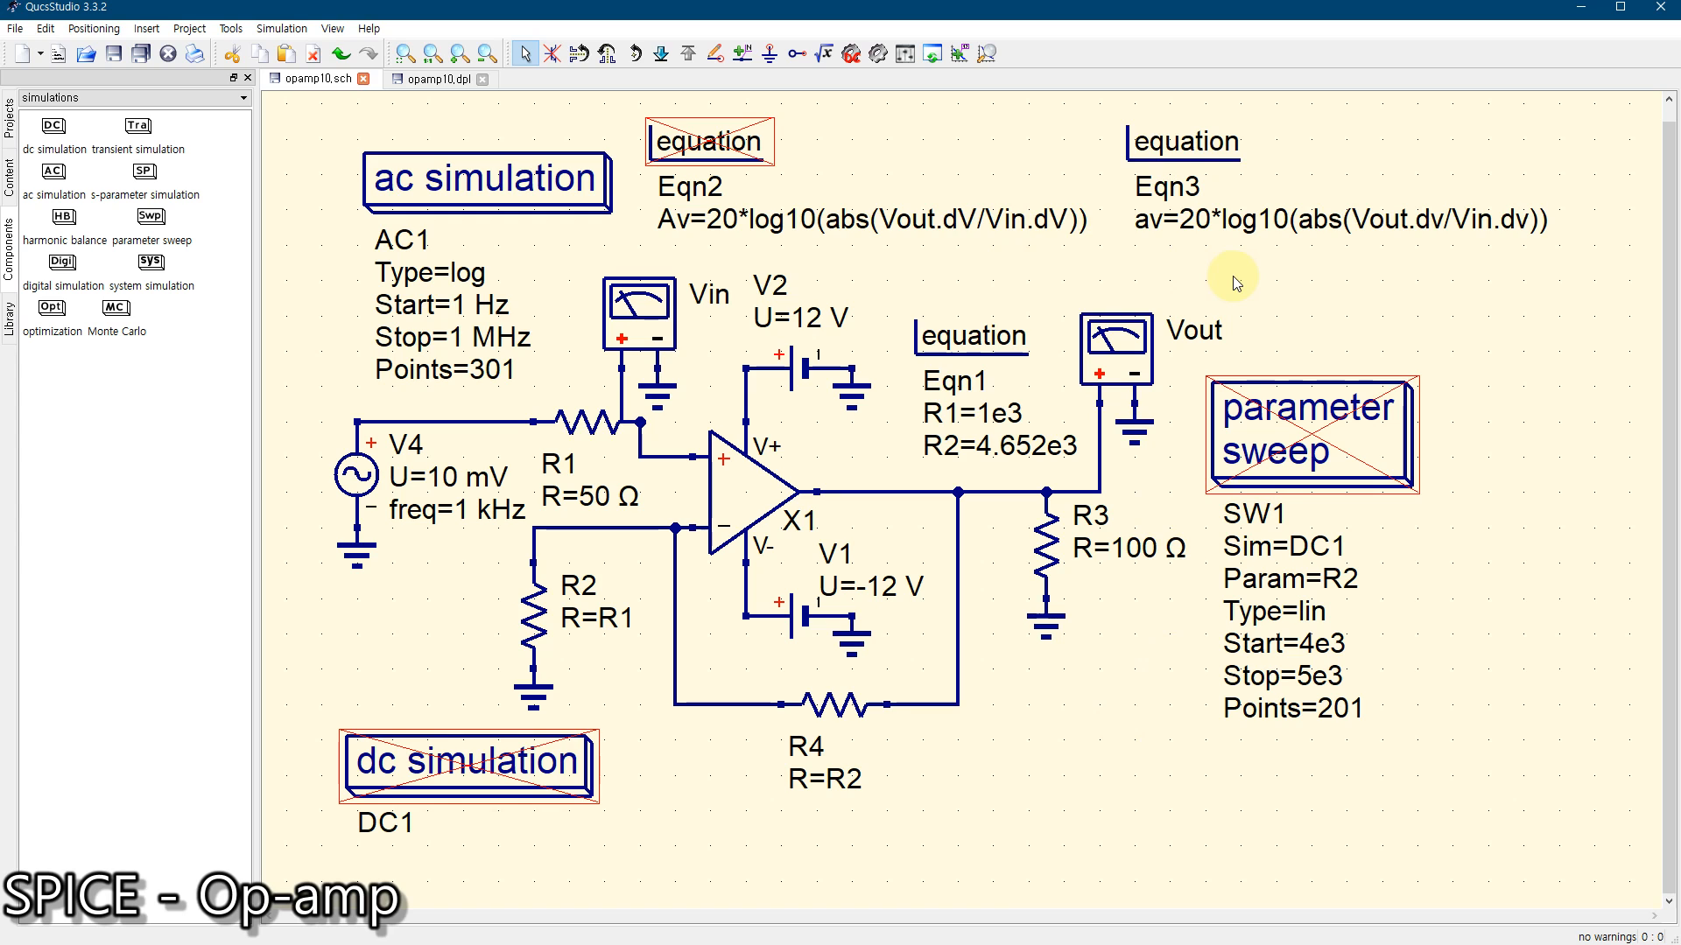
pyautogui.doubleClick(1169, 141)
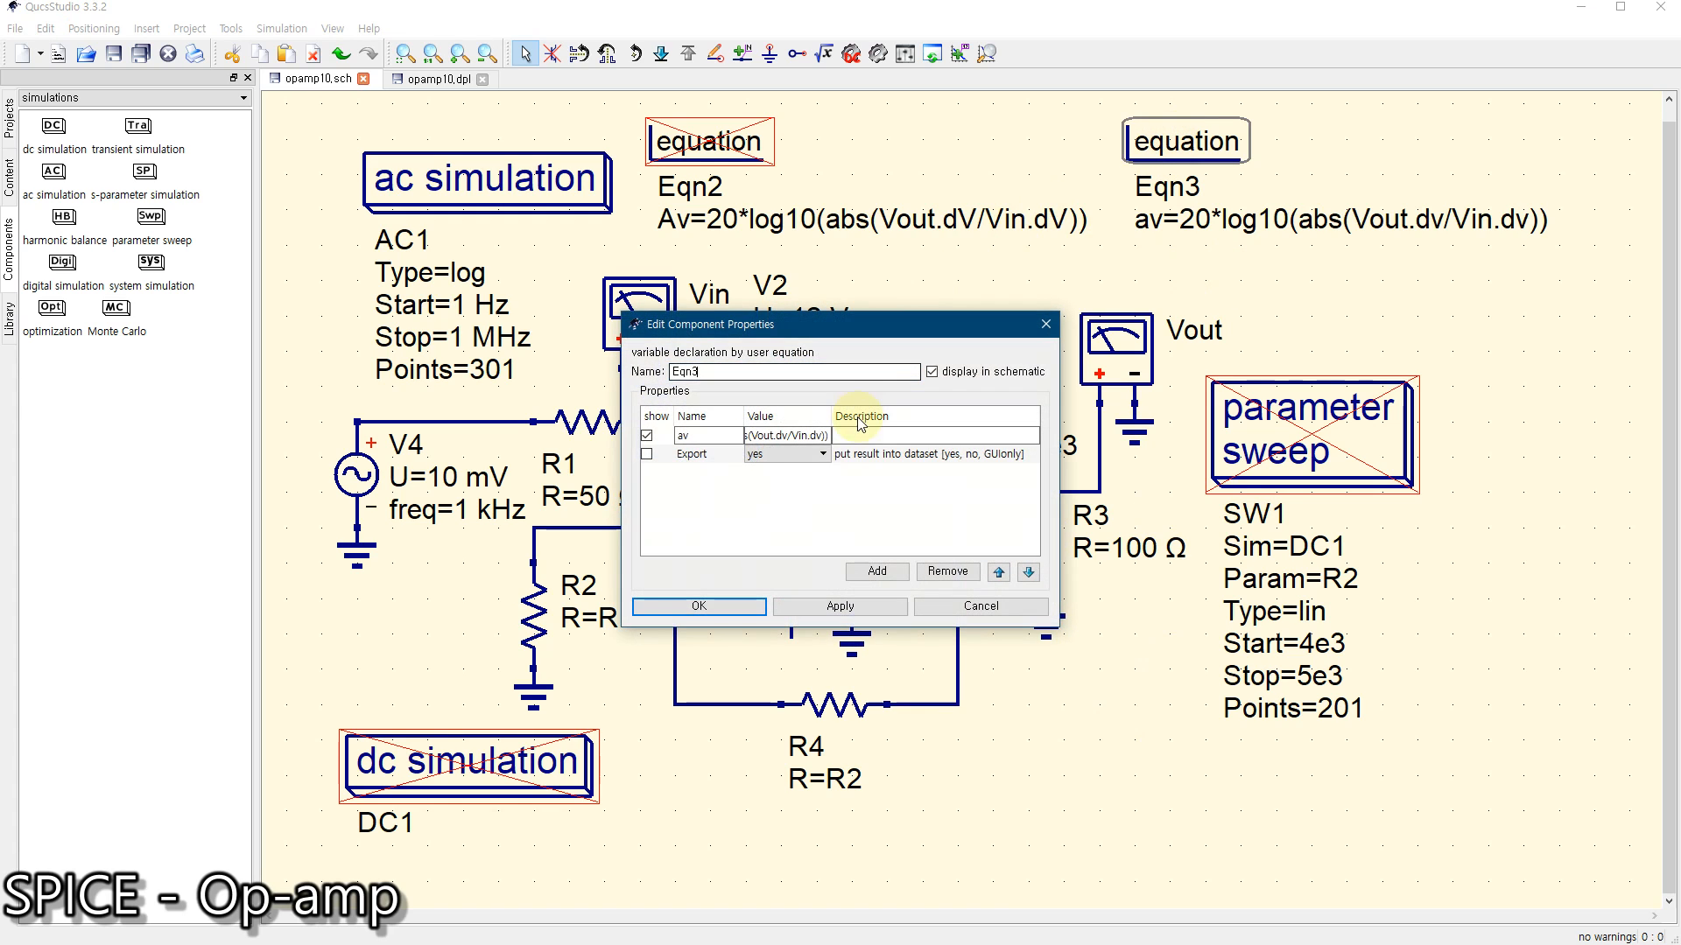
pyautogui.click(871, 571)
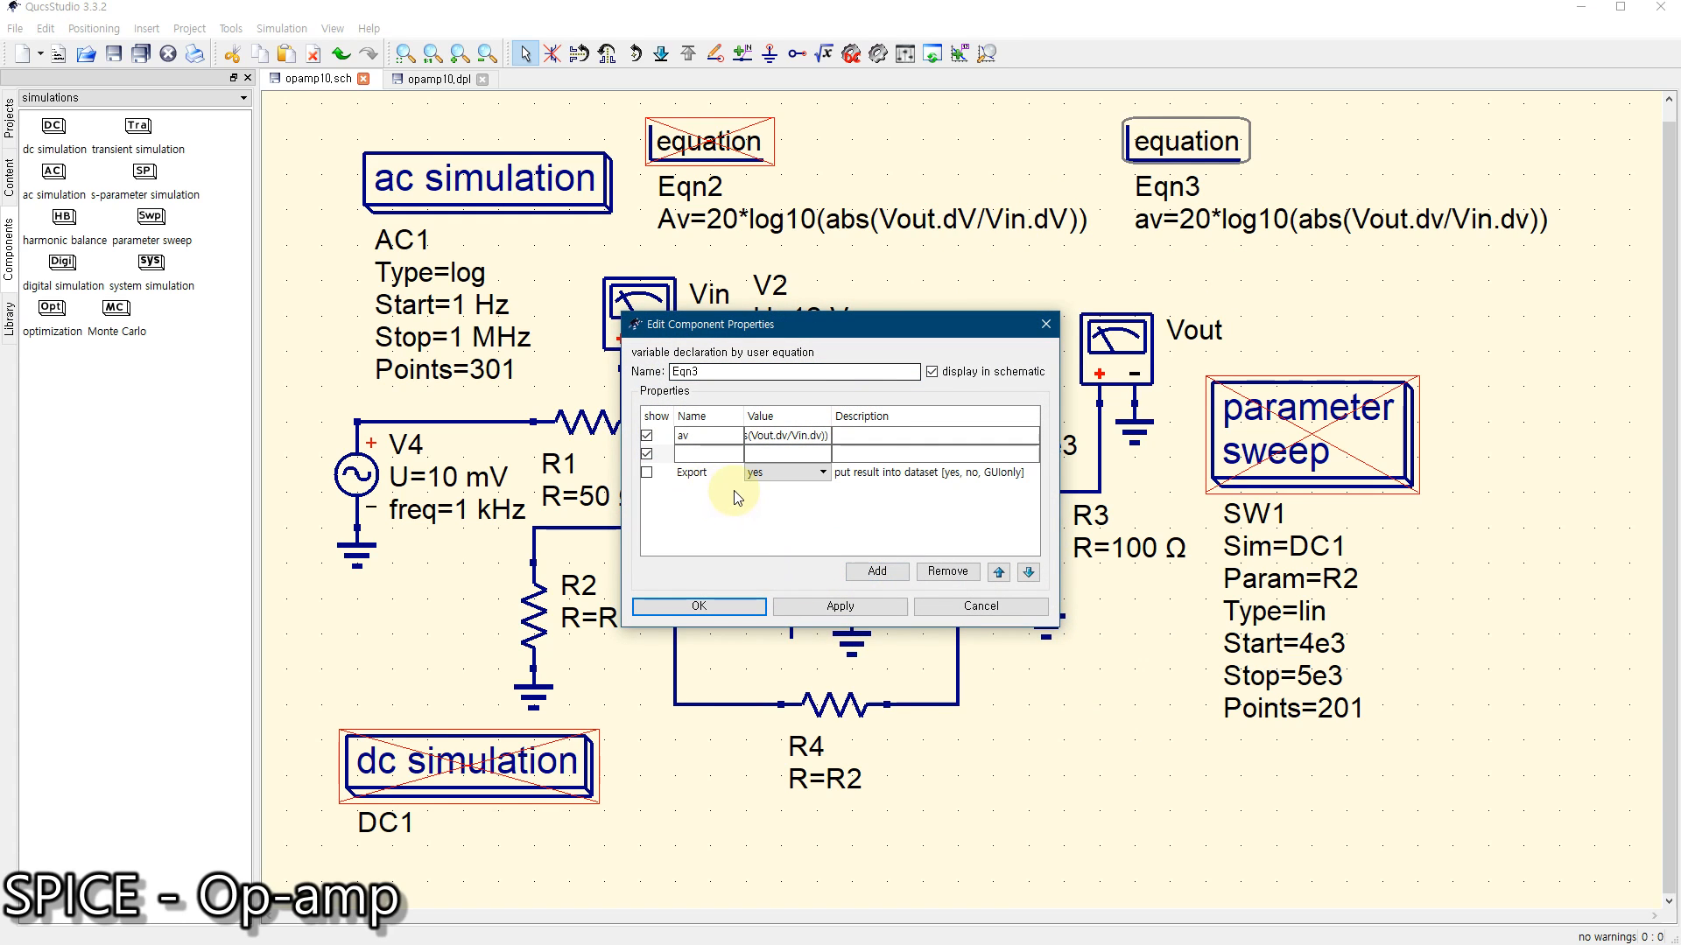
pyautogui.write('phv')
pyautogui.click(769, 453)
# Define phv as phase(Vout.dv/Vin.dv), reusing the voltage ratio from the av expression, and apply the equation
pyautogui.click(770, 435)
pyautogui.moveTo(748, 435); pyautogui.dragTo(823, 434)
pyautogui.hotkey('ctrl', 'c')
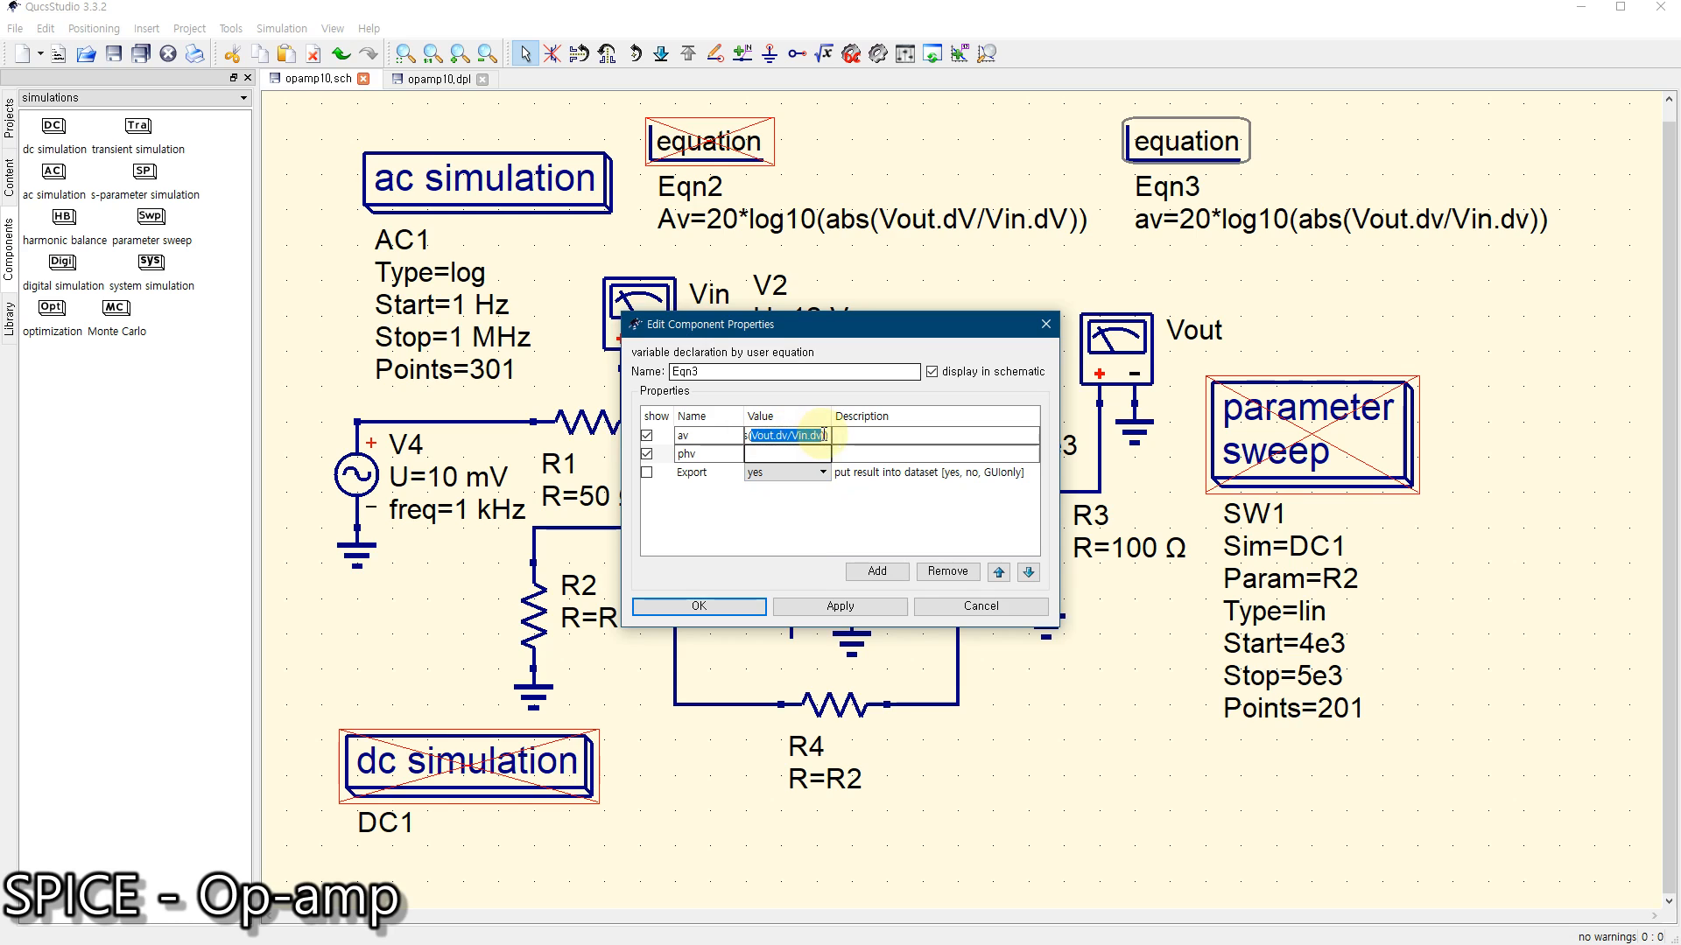
pyautogui.click(777, 455)
pyautogui.hotkey('ctrl', 'v')
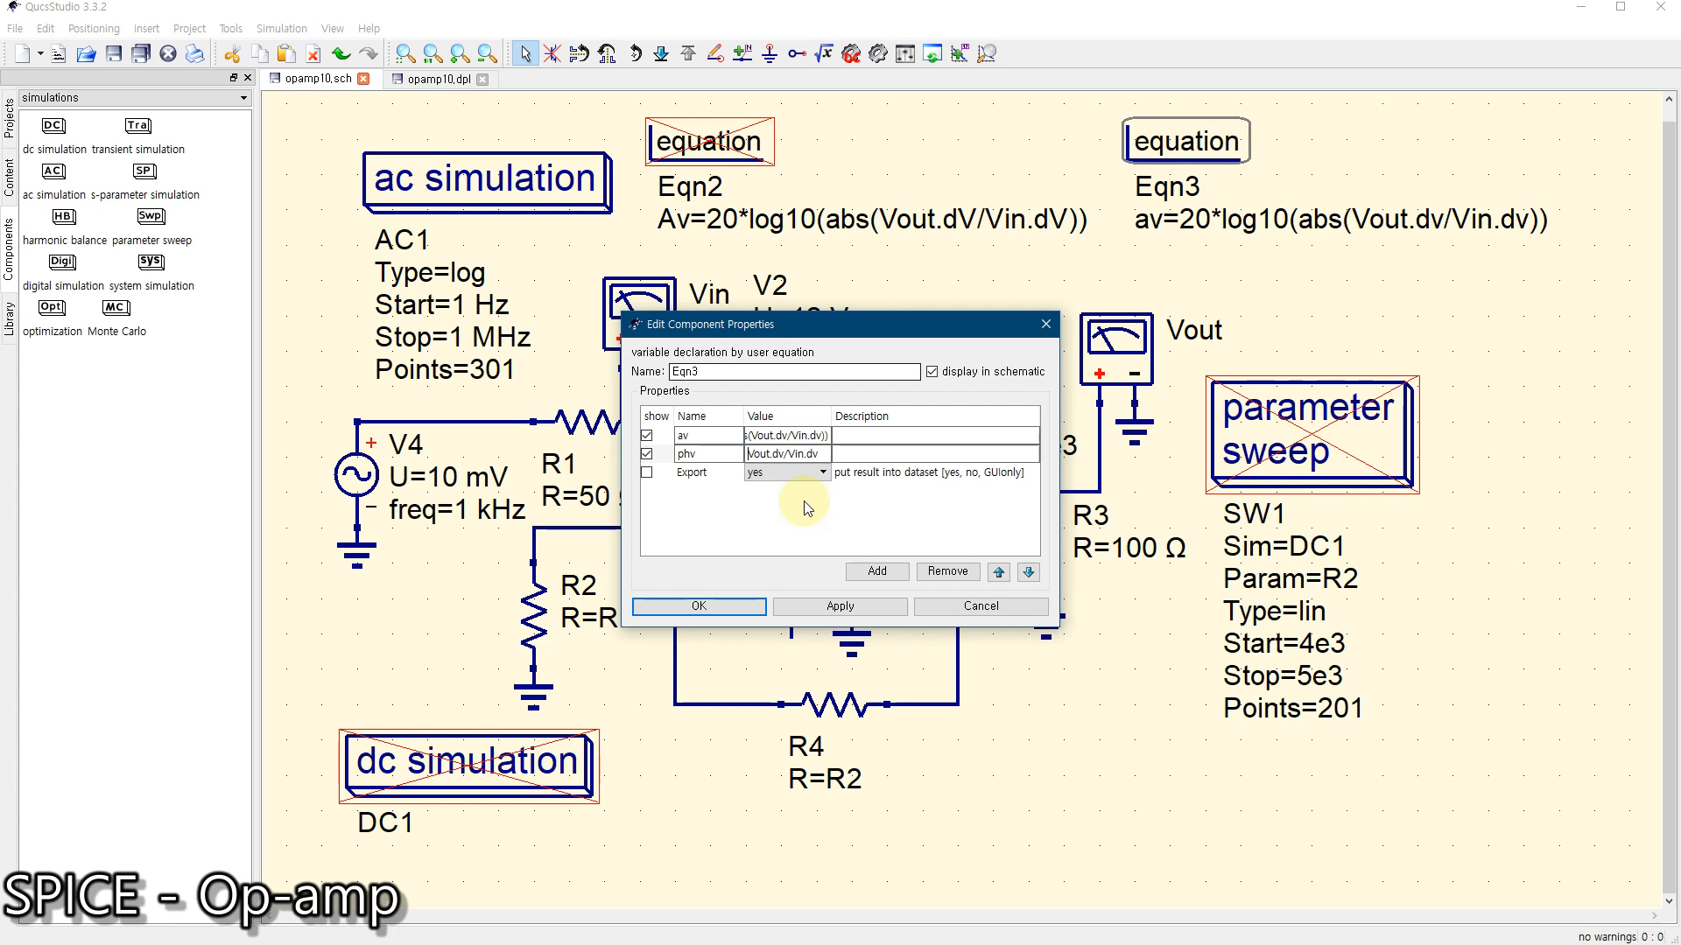
pyautogui.write('phase(')
pyautogui.press('End')
pyautogui.write(')')
pyautogui.click(697, 607)
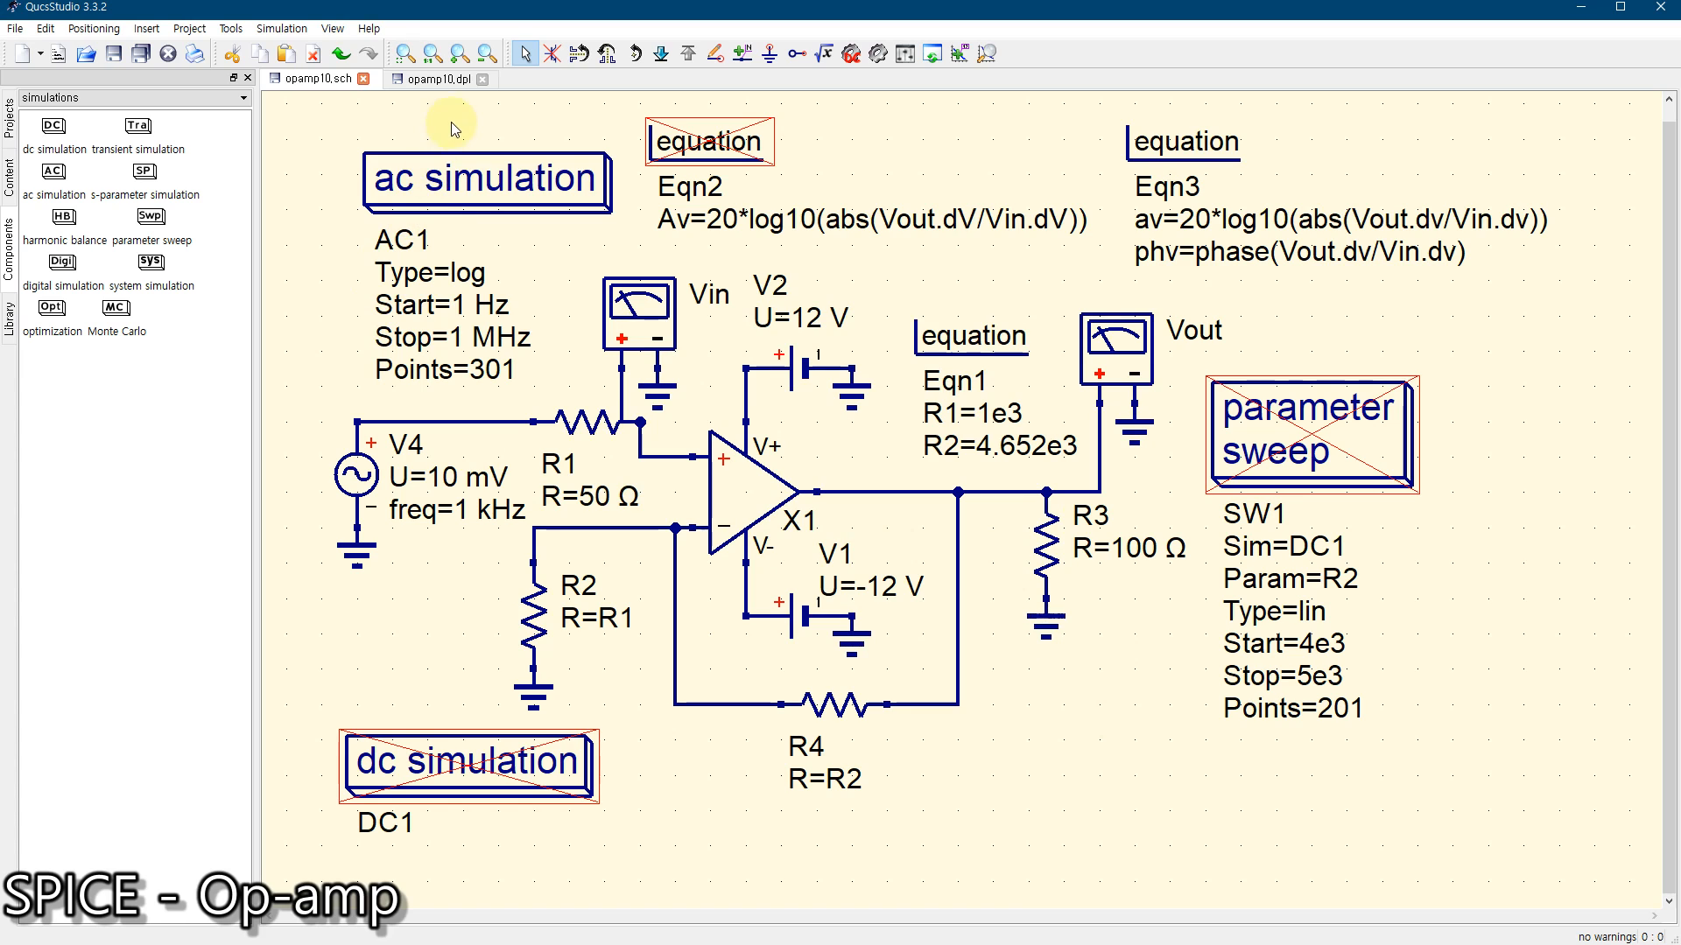
pyautogui.click(440, 79)
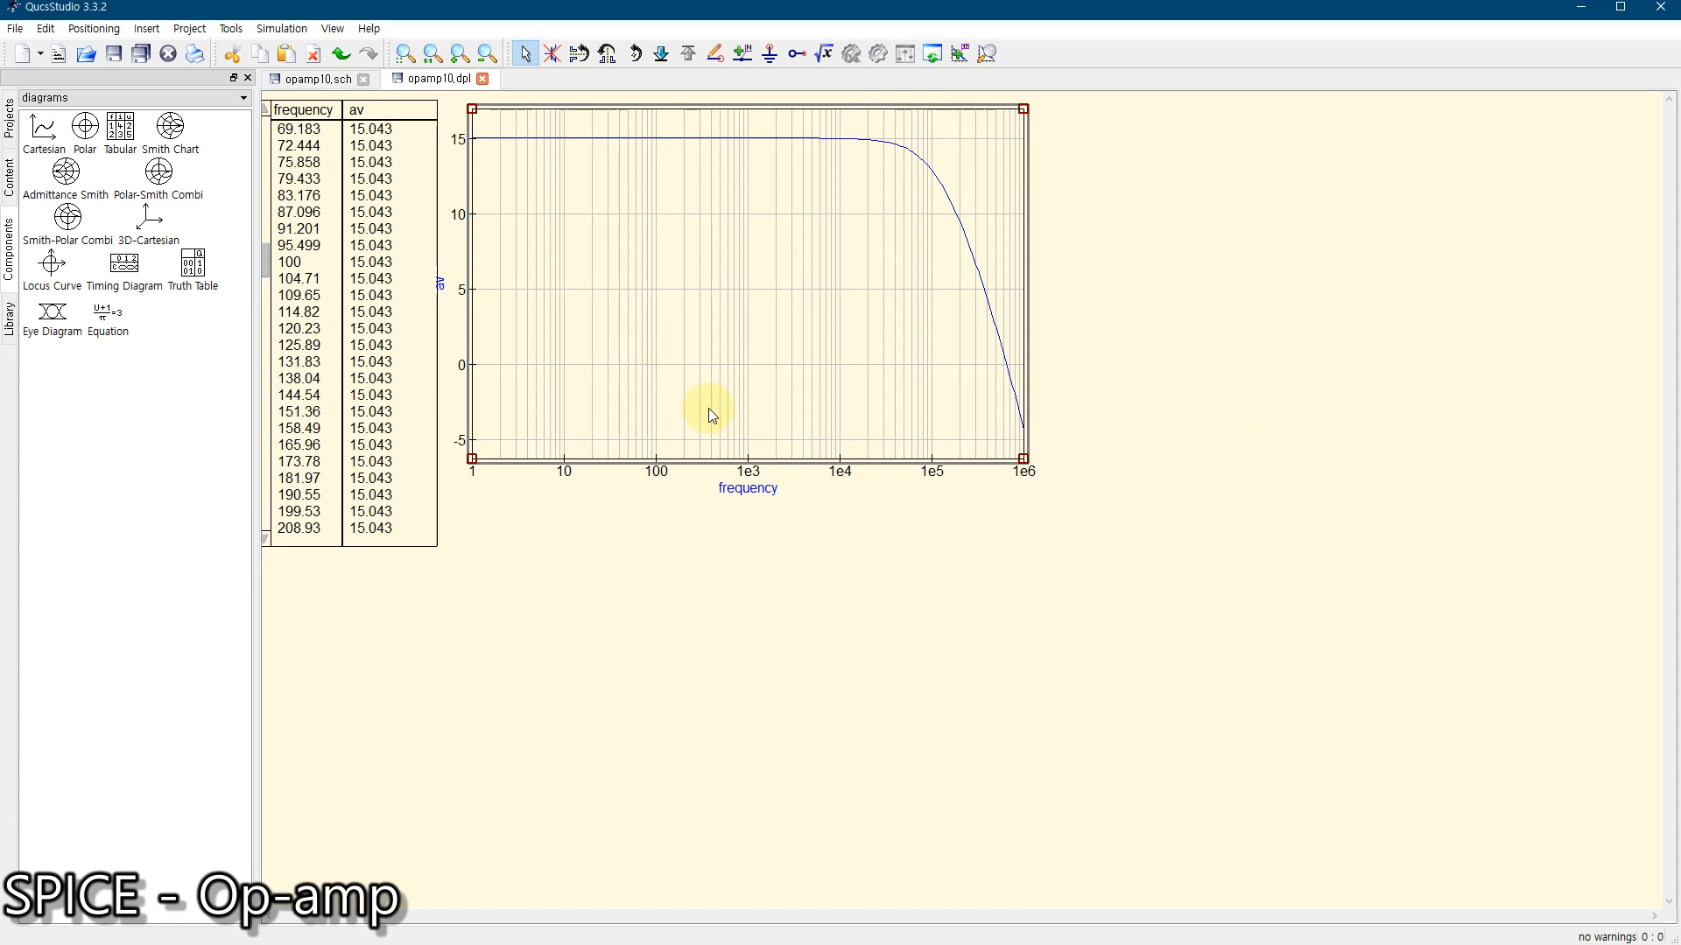
pyautogui.click(44, 128)
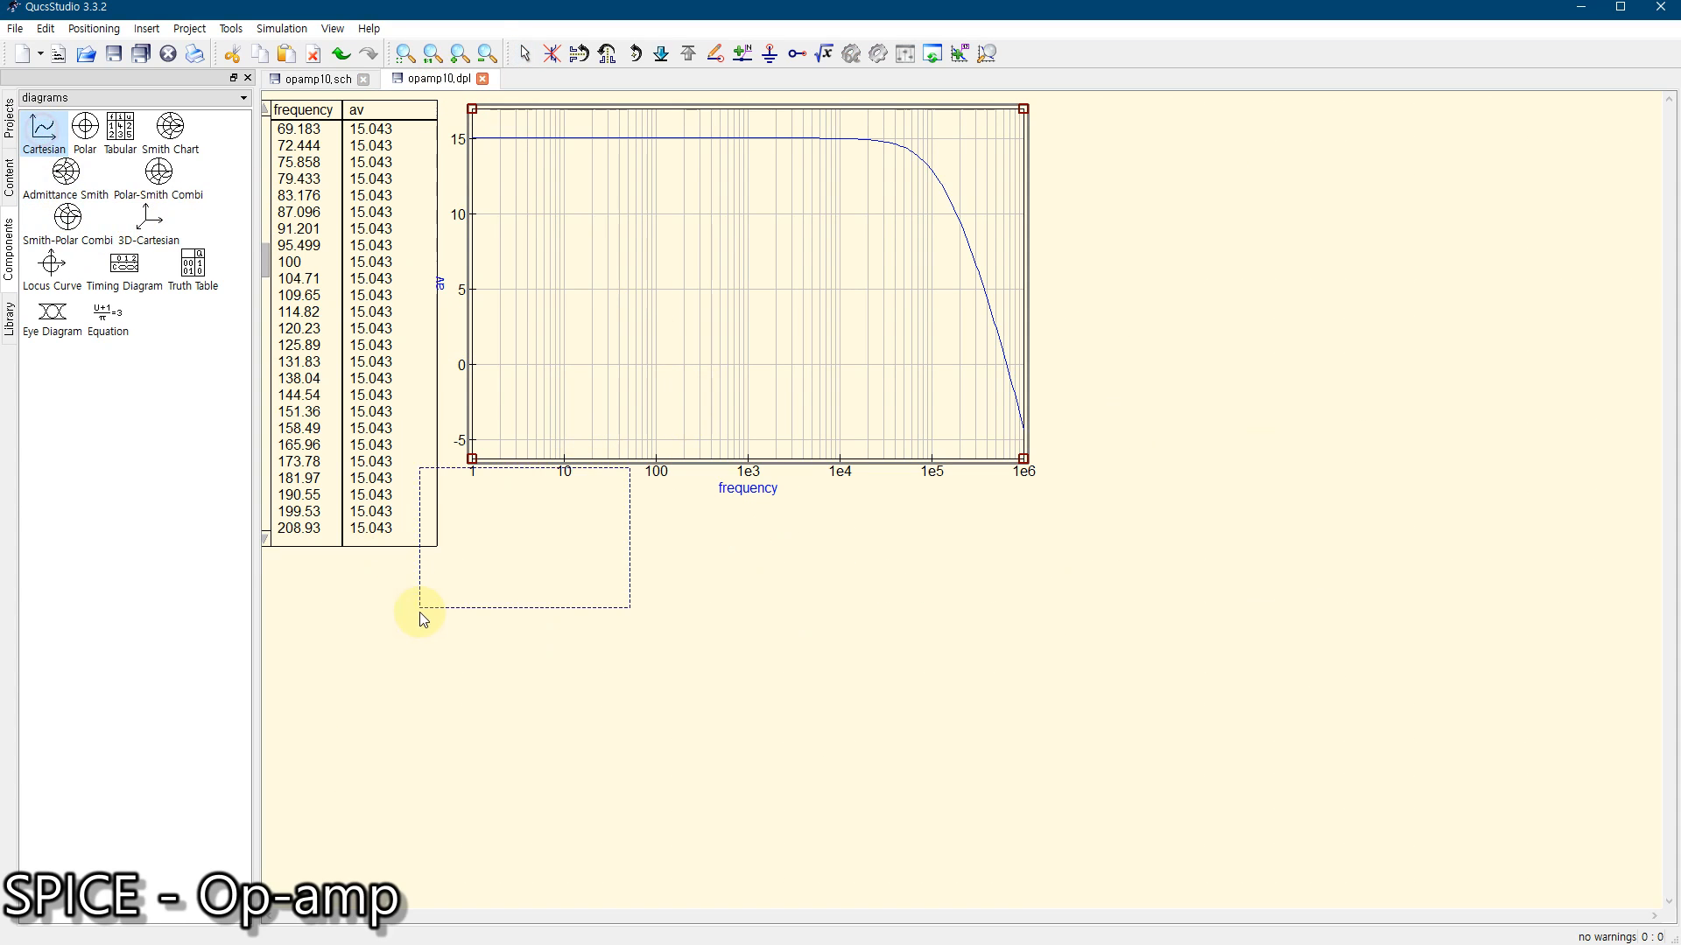
pyautogui.click(464, 664)
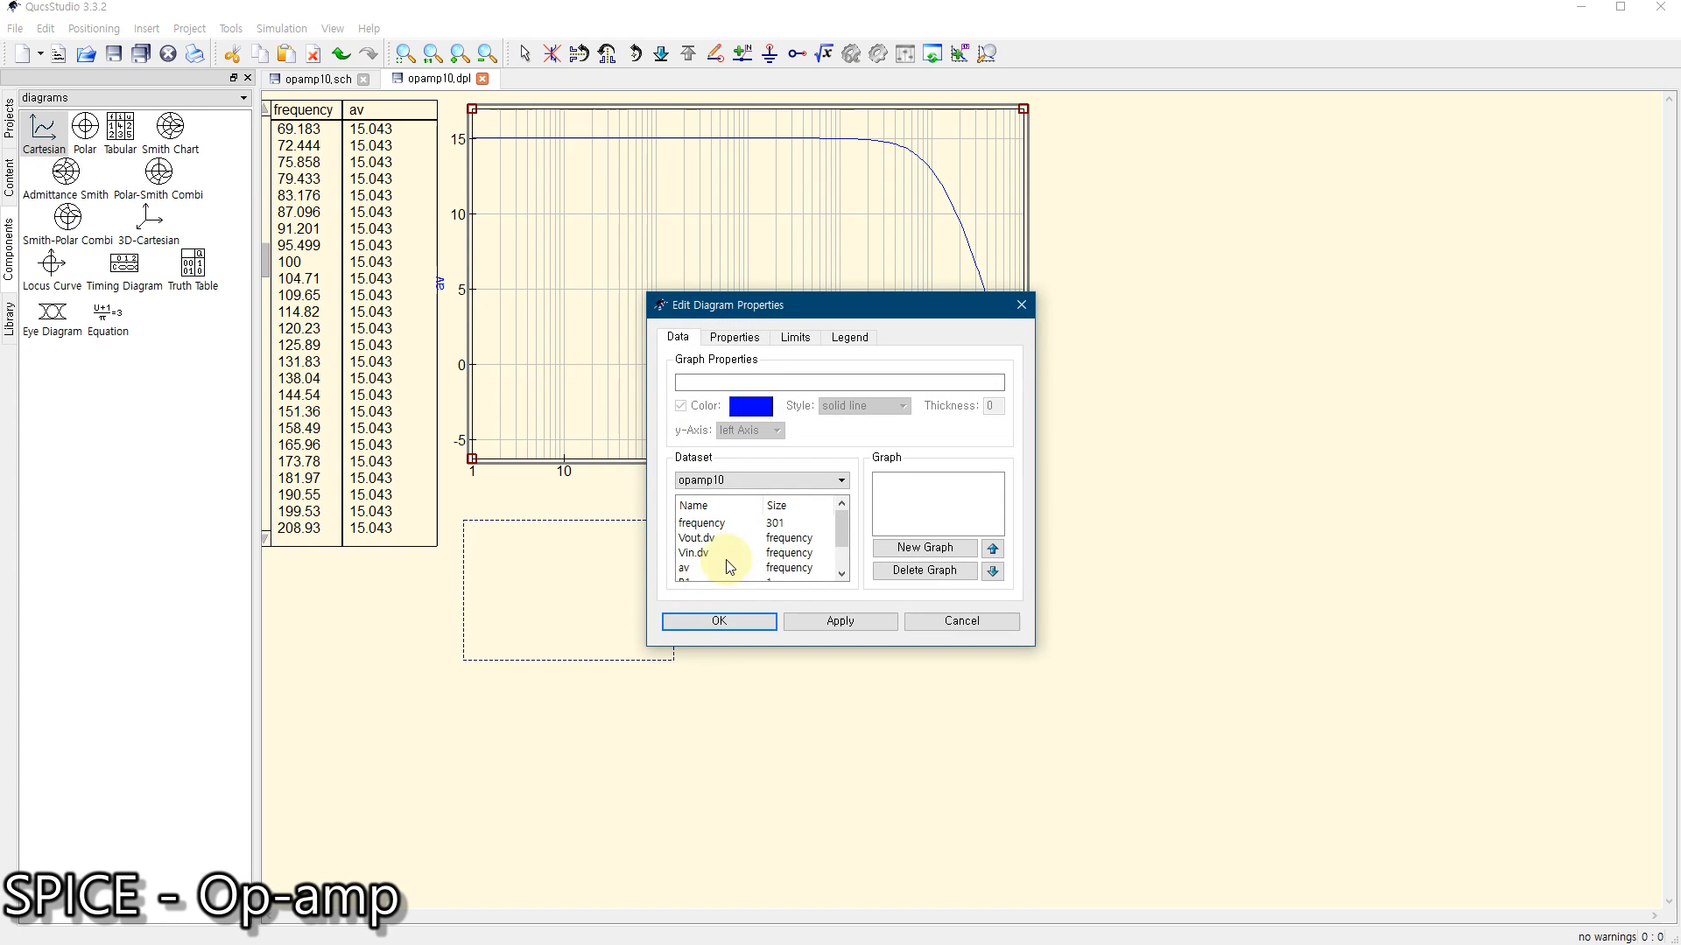
pyautogui.scroll(1, 687, 560)
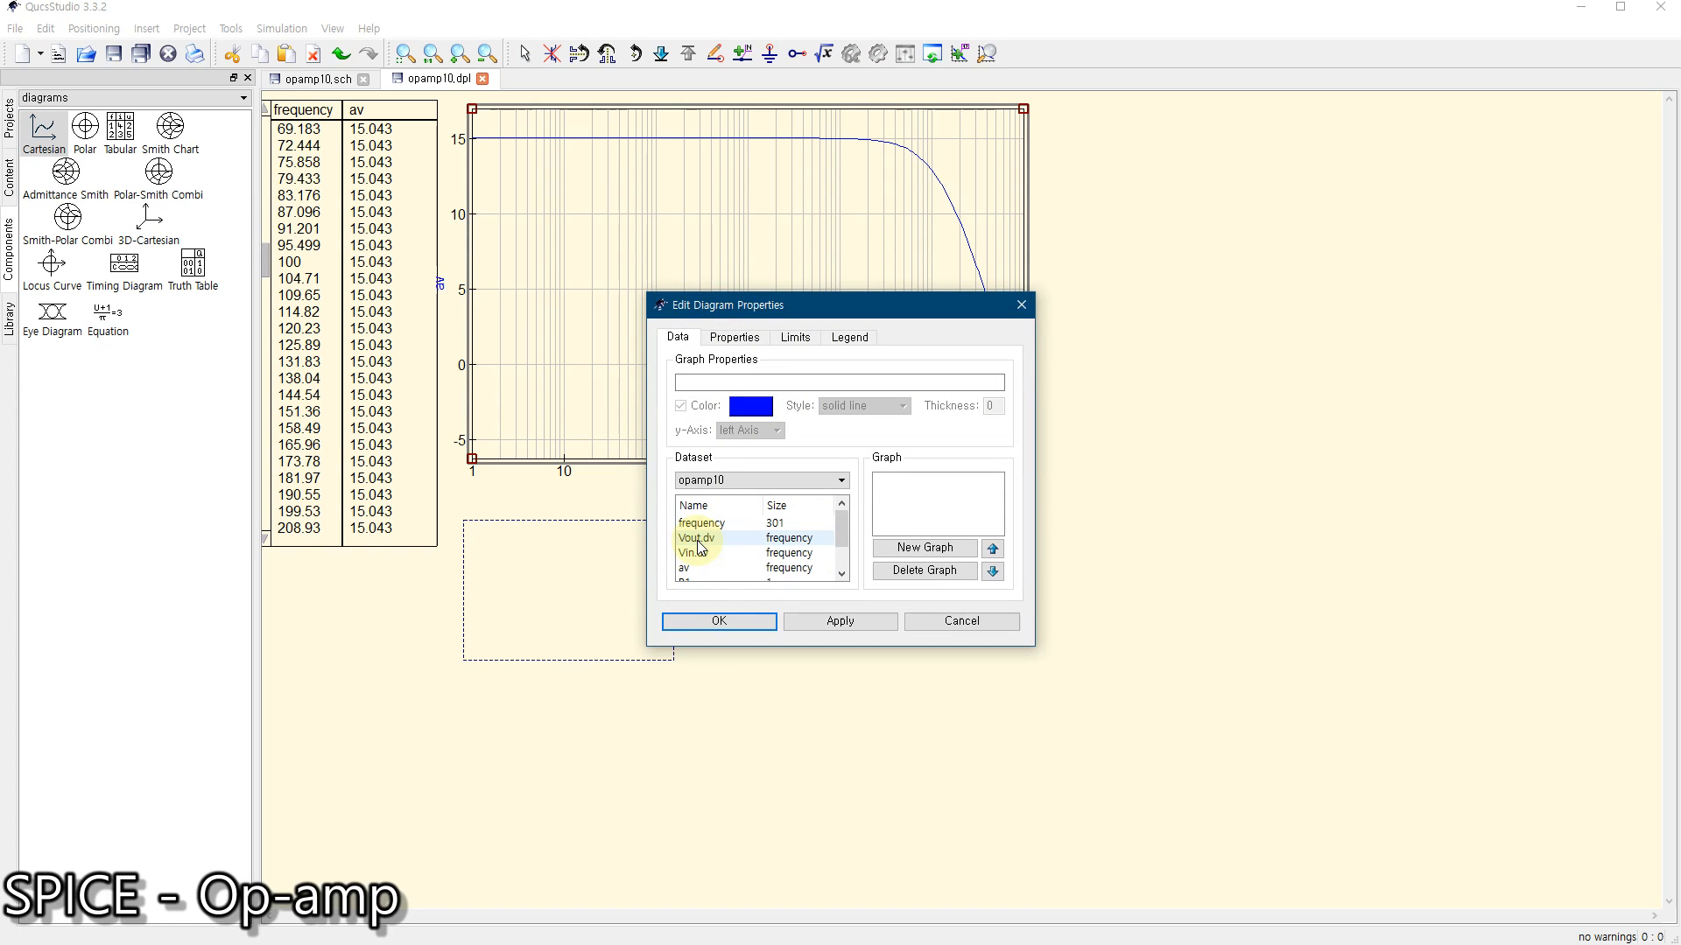
pyautogui.scroll(-1, 737, 555)
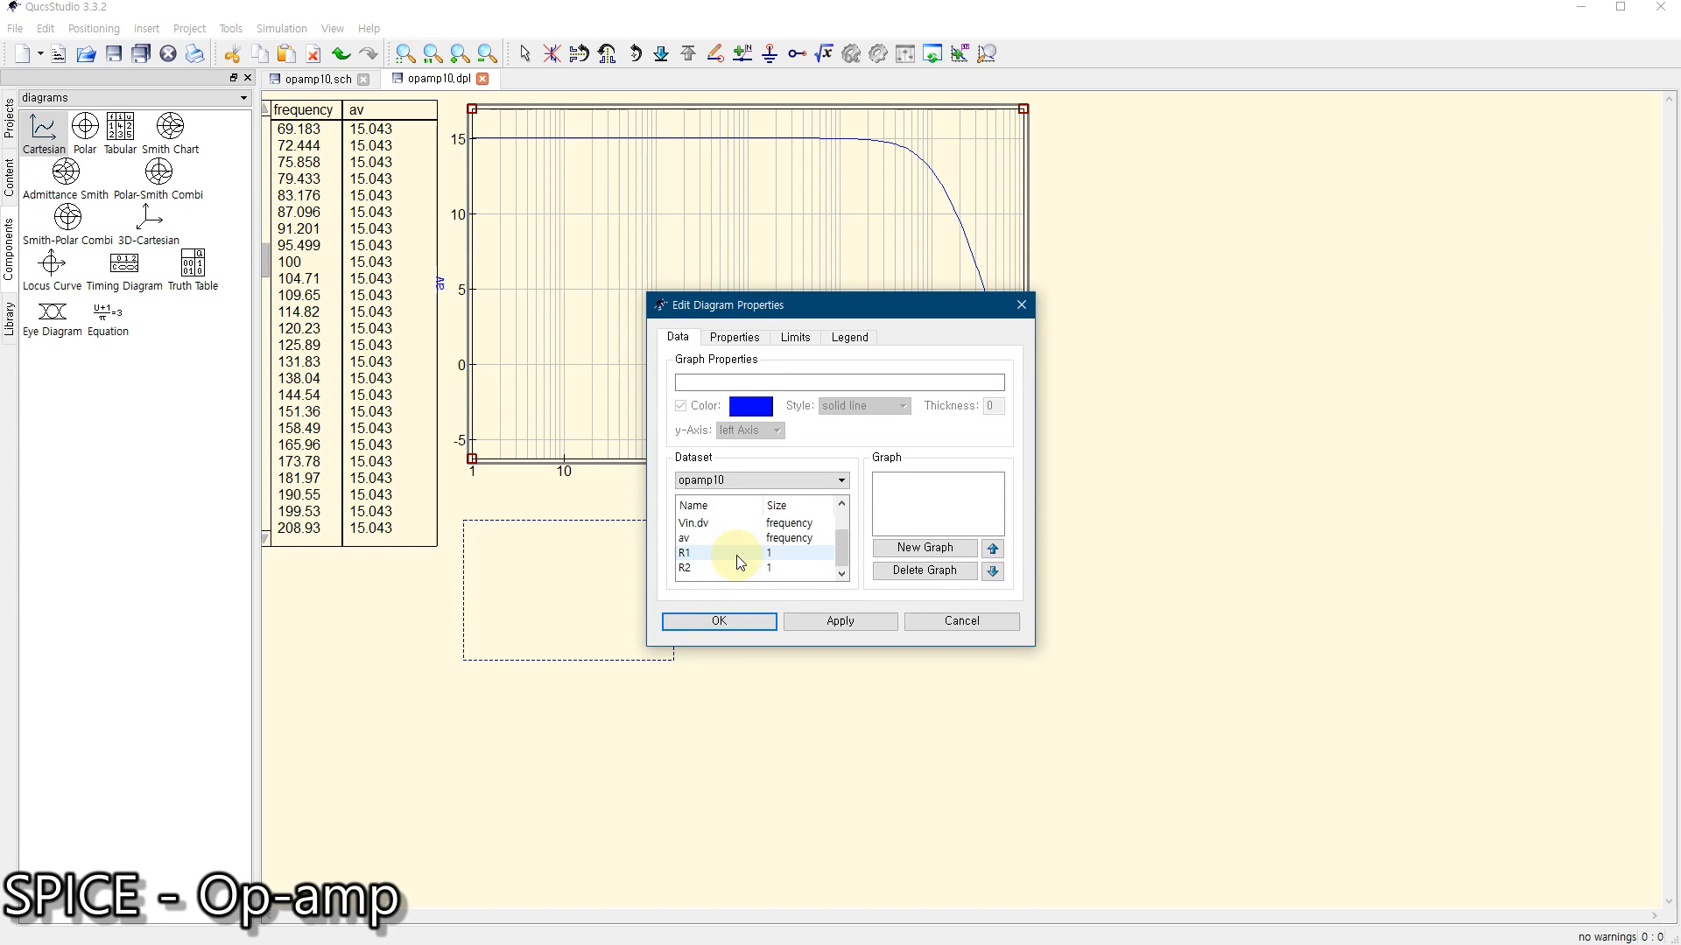
pyautogui.moveTo(837, 548); pyautogui.dragTo(840, 501)
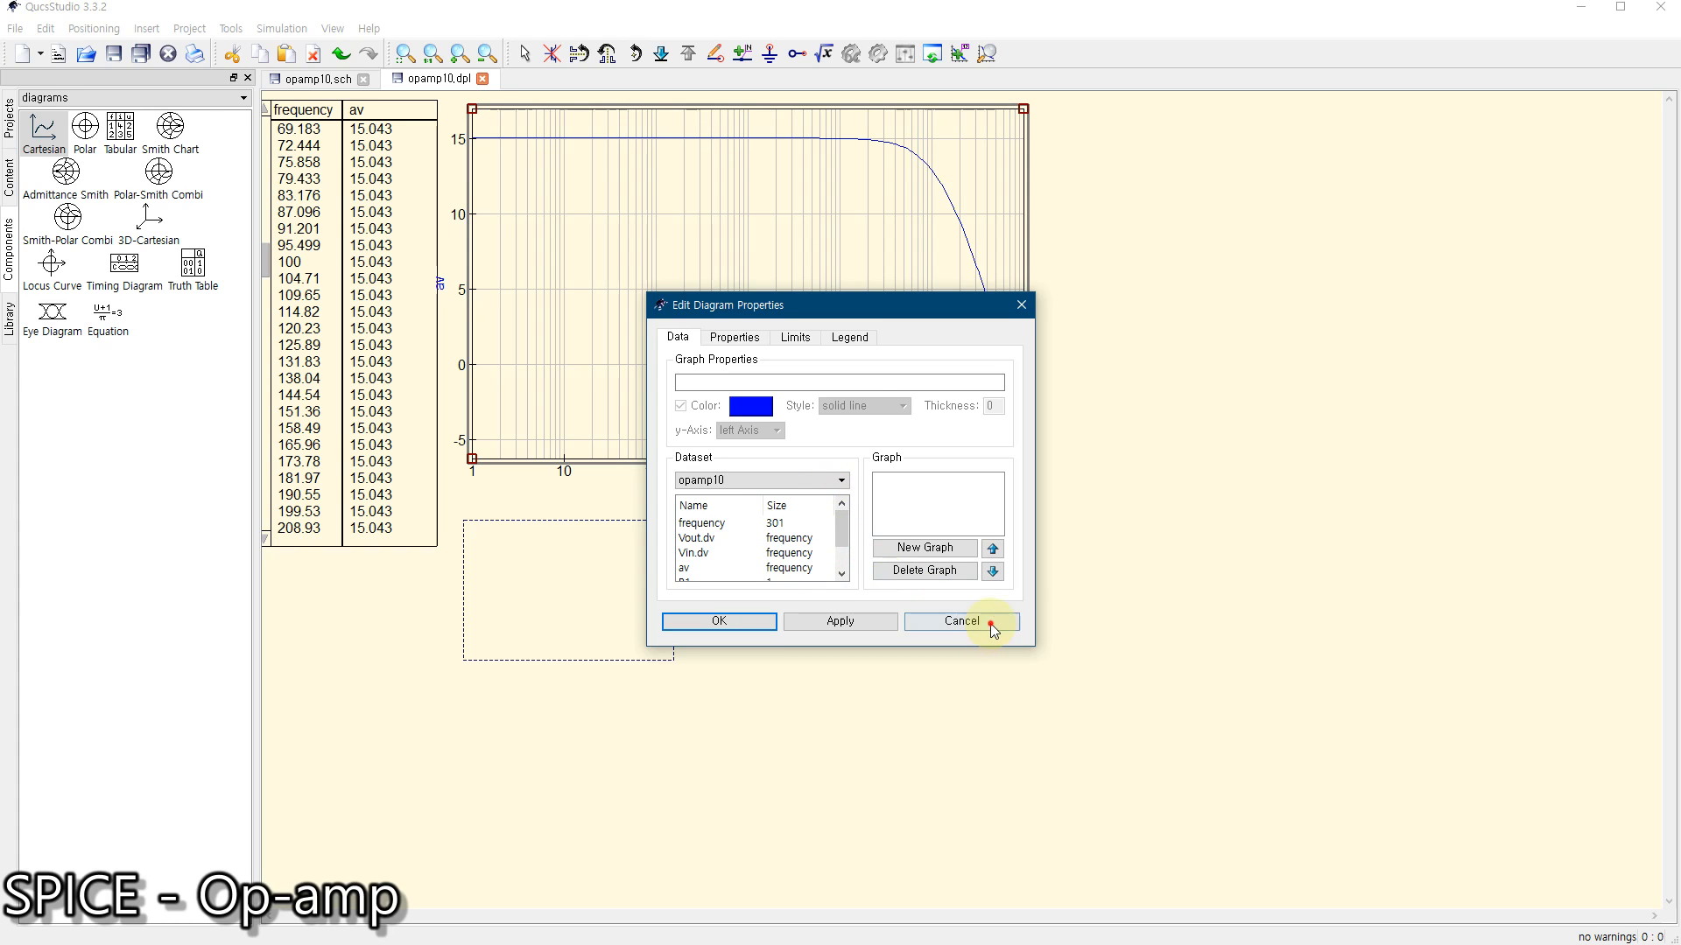
pyautogui.click(914, 621)
# Run the ac simulation from the schematic to add phv to the dataset
pyautogui.click(289, 84)
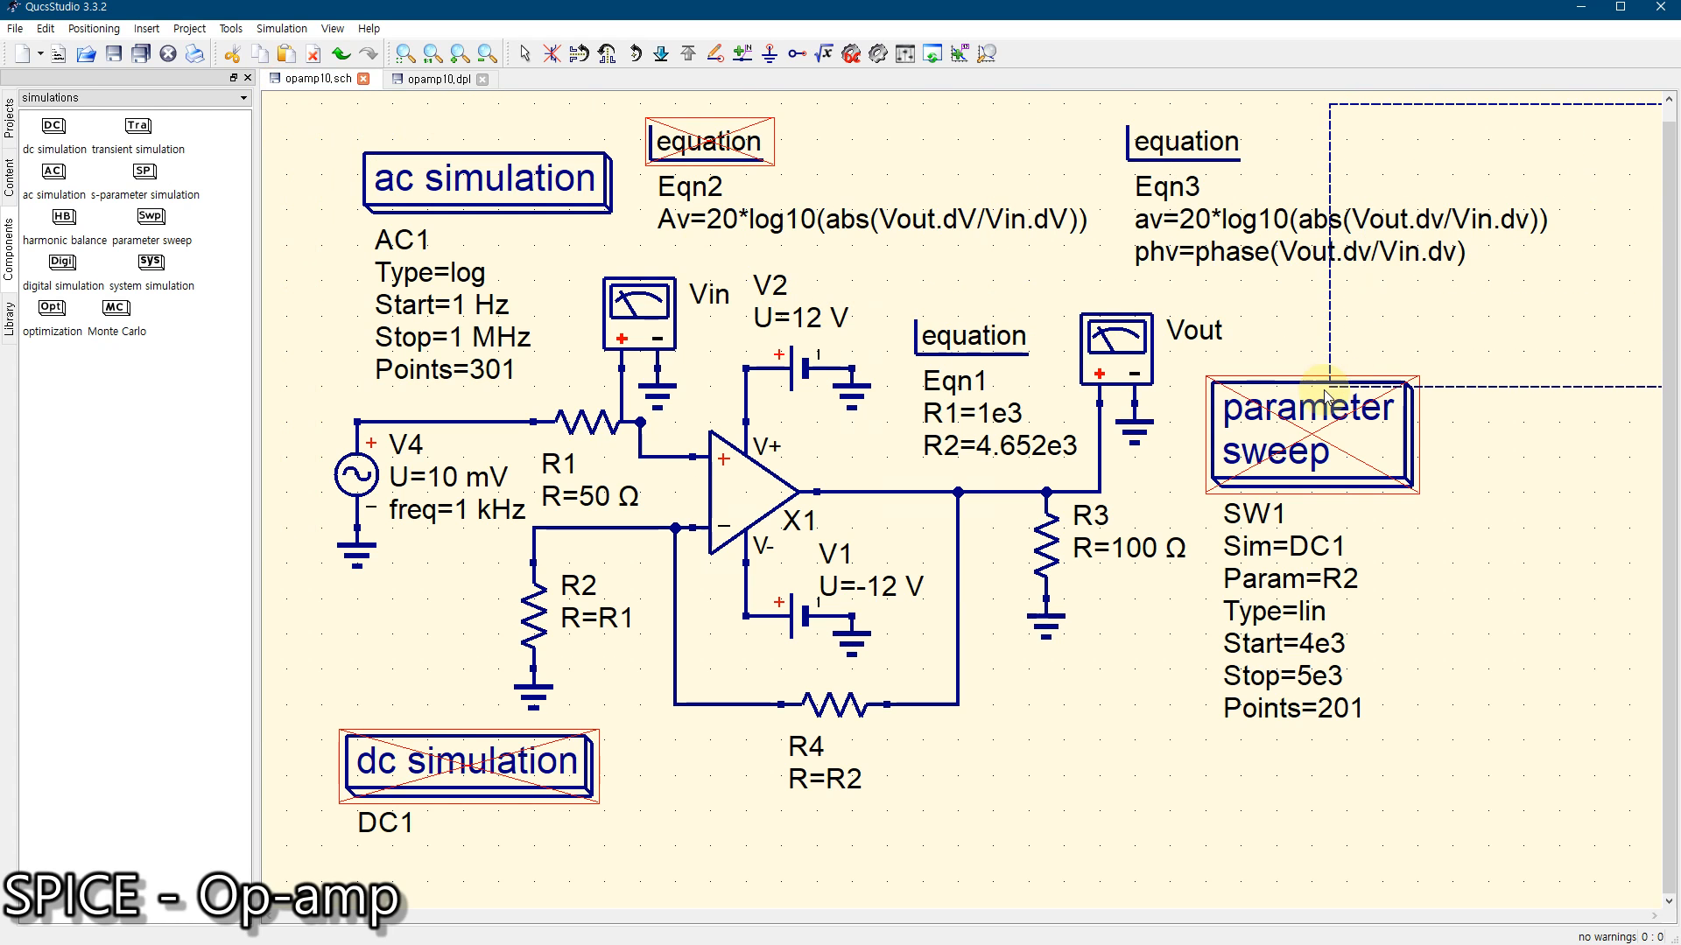
pyautogui.press('Escape')
pyautogui.click(879, 55)
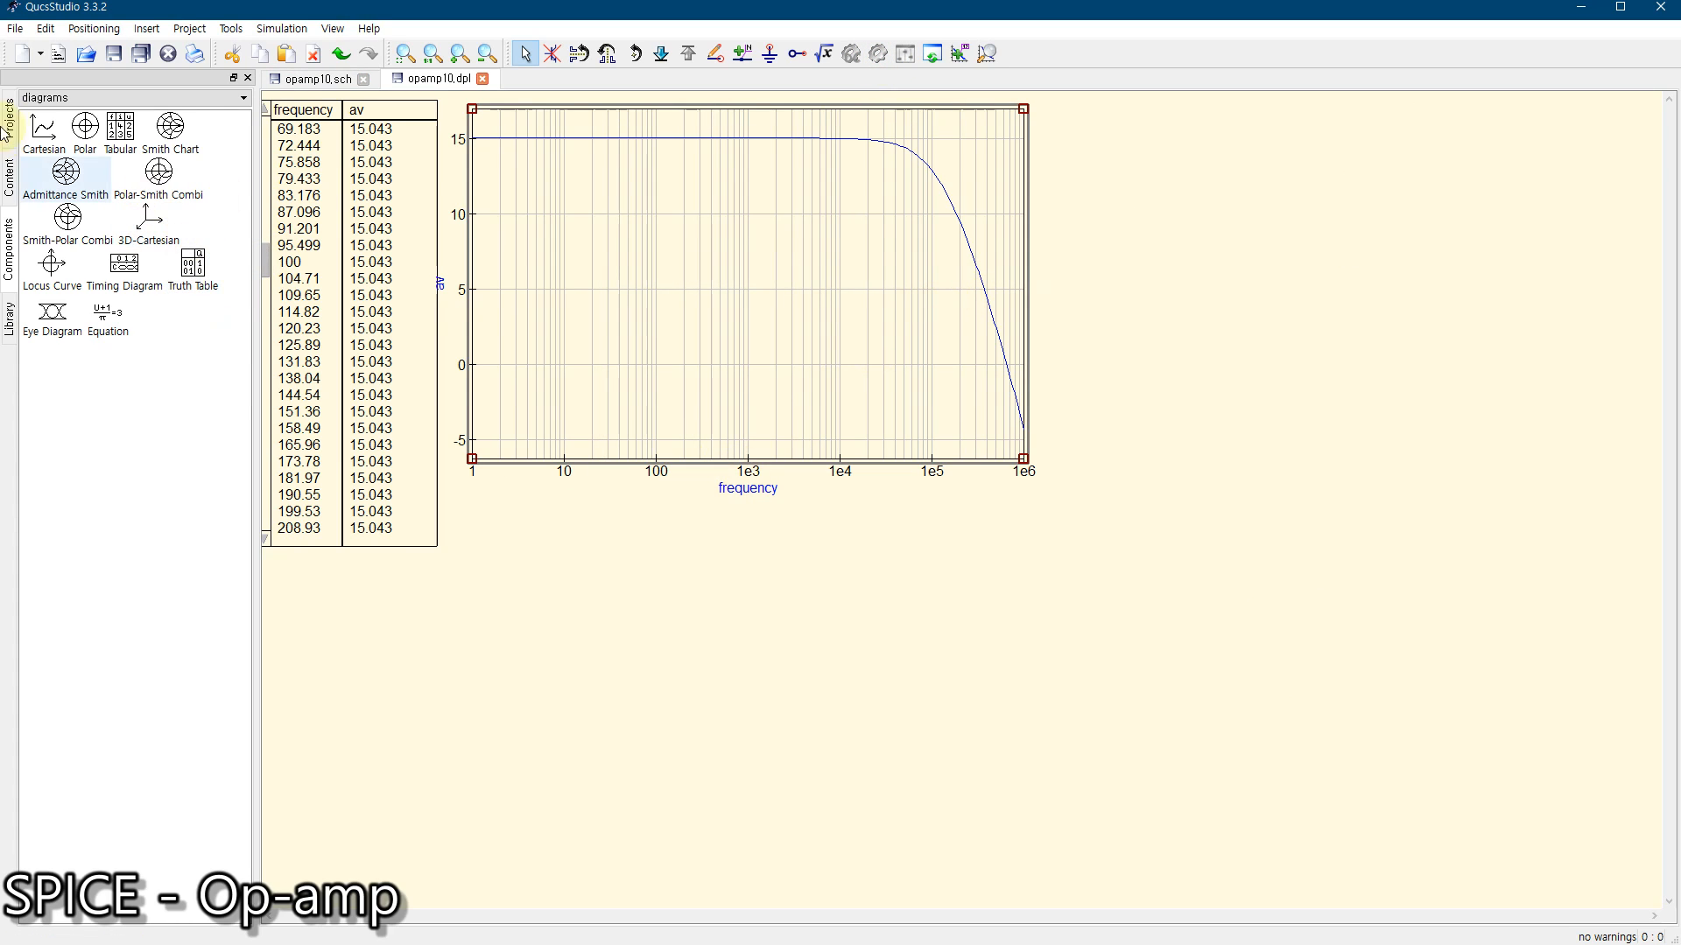
# Place a Cartesian diagram below the gain plot and graph phv from the opamp10 dataset in it
pyautogui.click(44, 132)
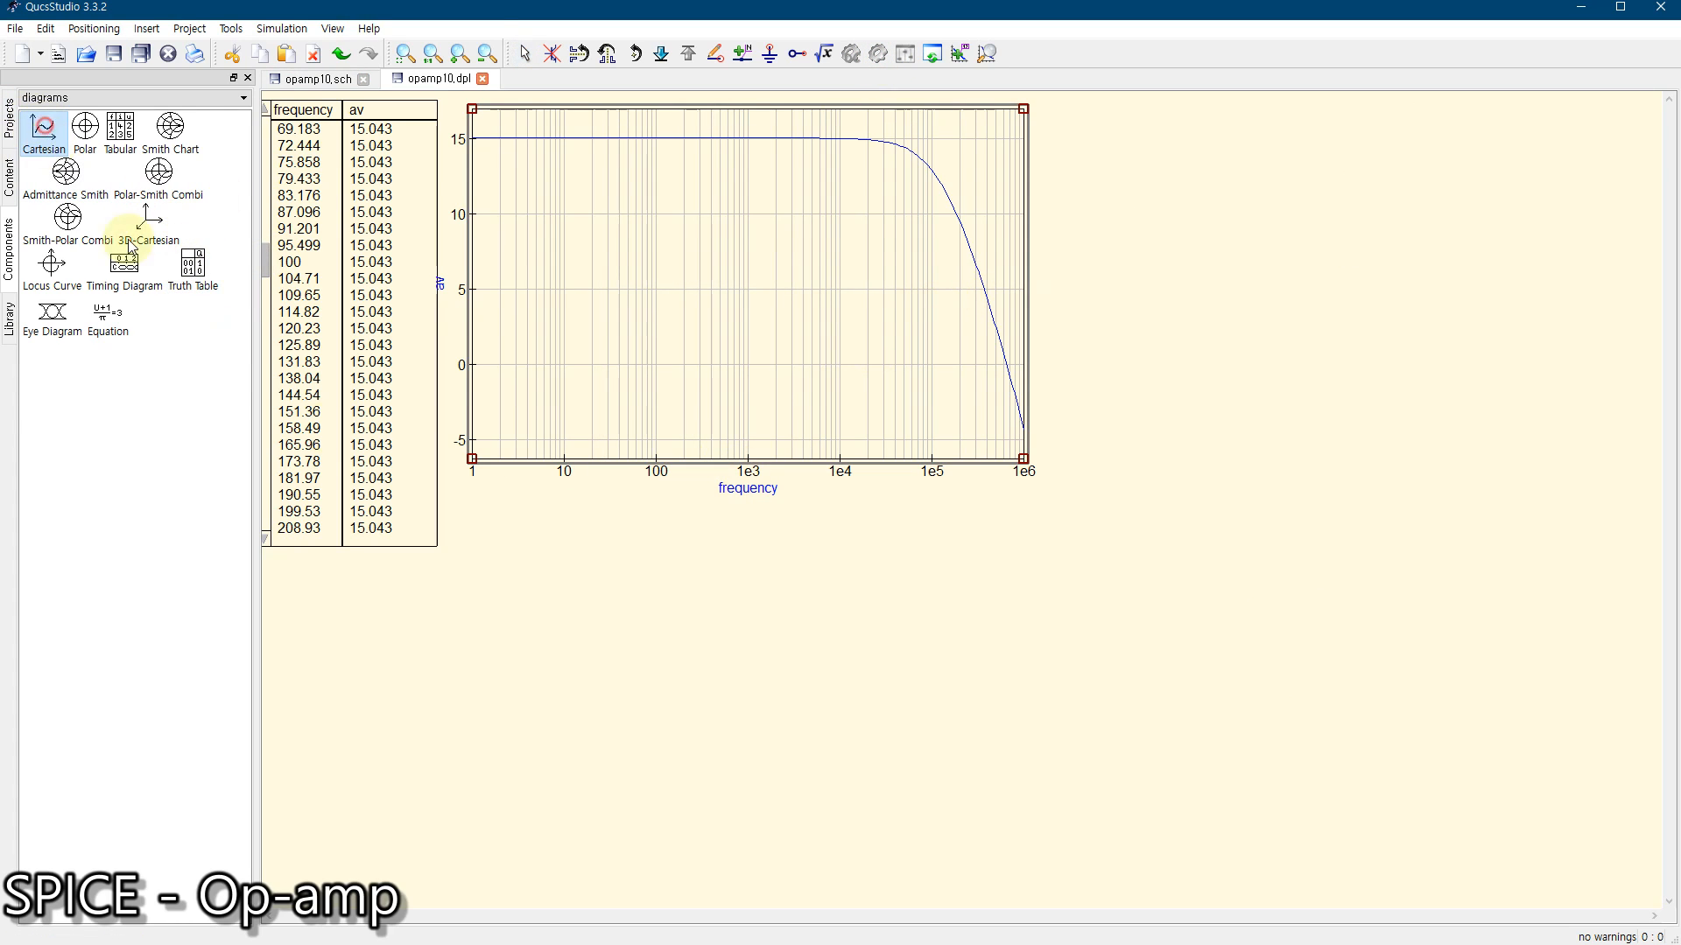
pyautogui.click(460, 660)
pyautogui.scroll(-1, 814, 552)
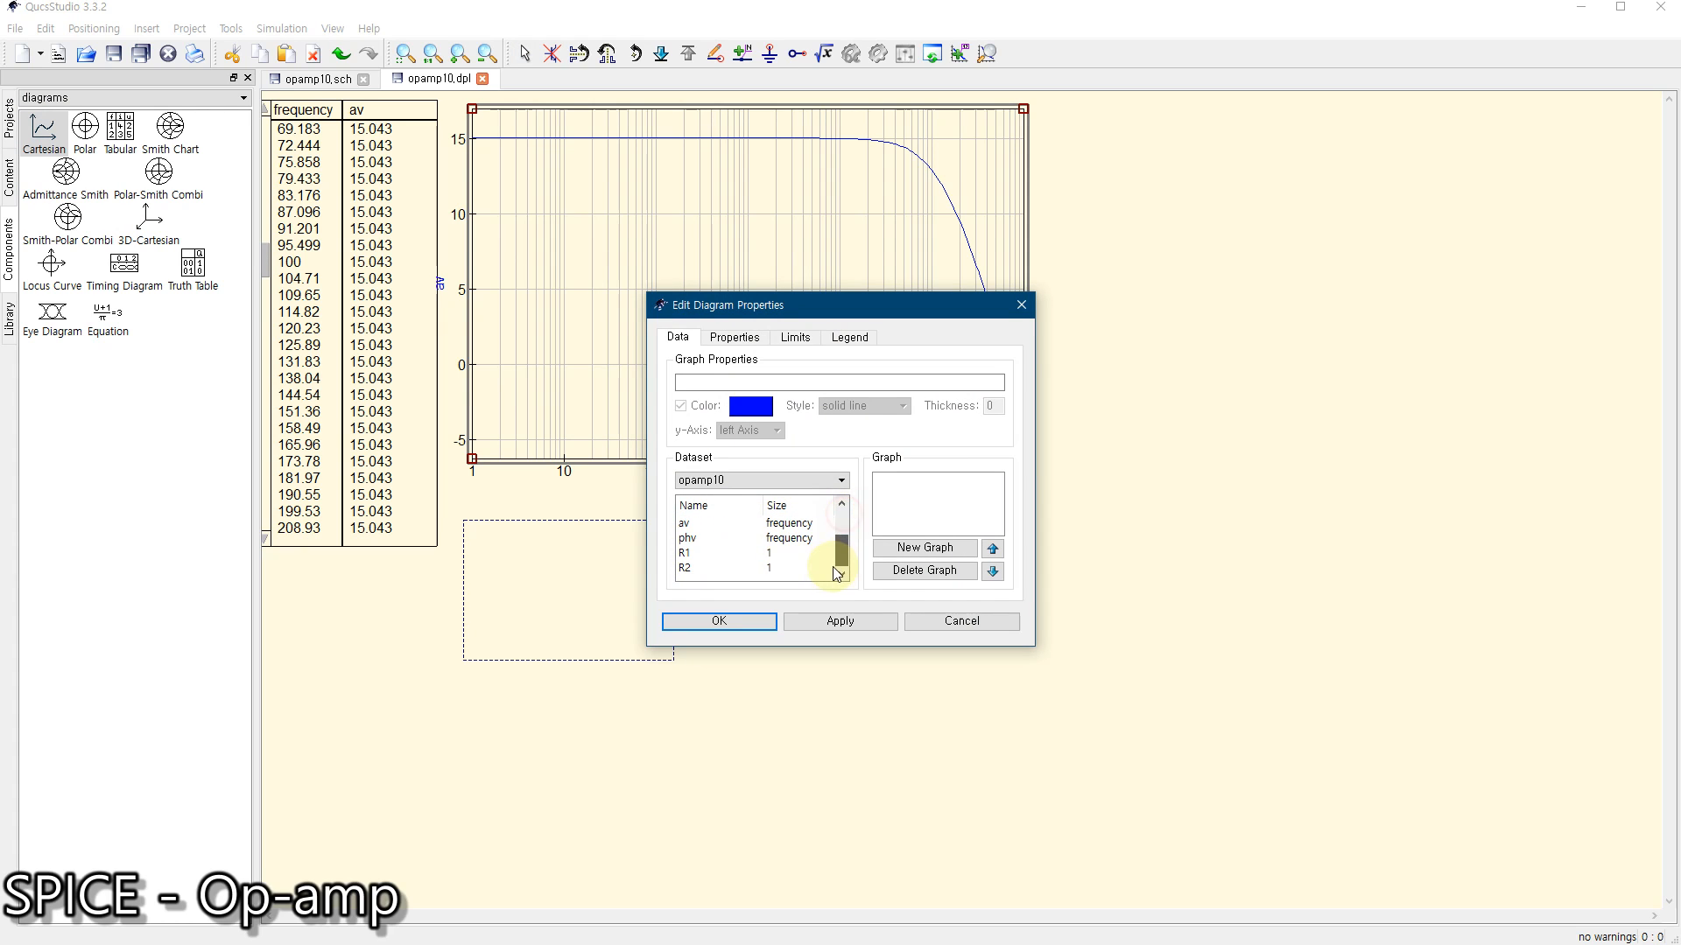
pyautogui.doubleClick(722, 540)
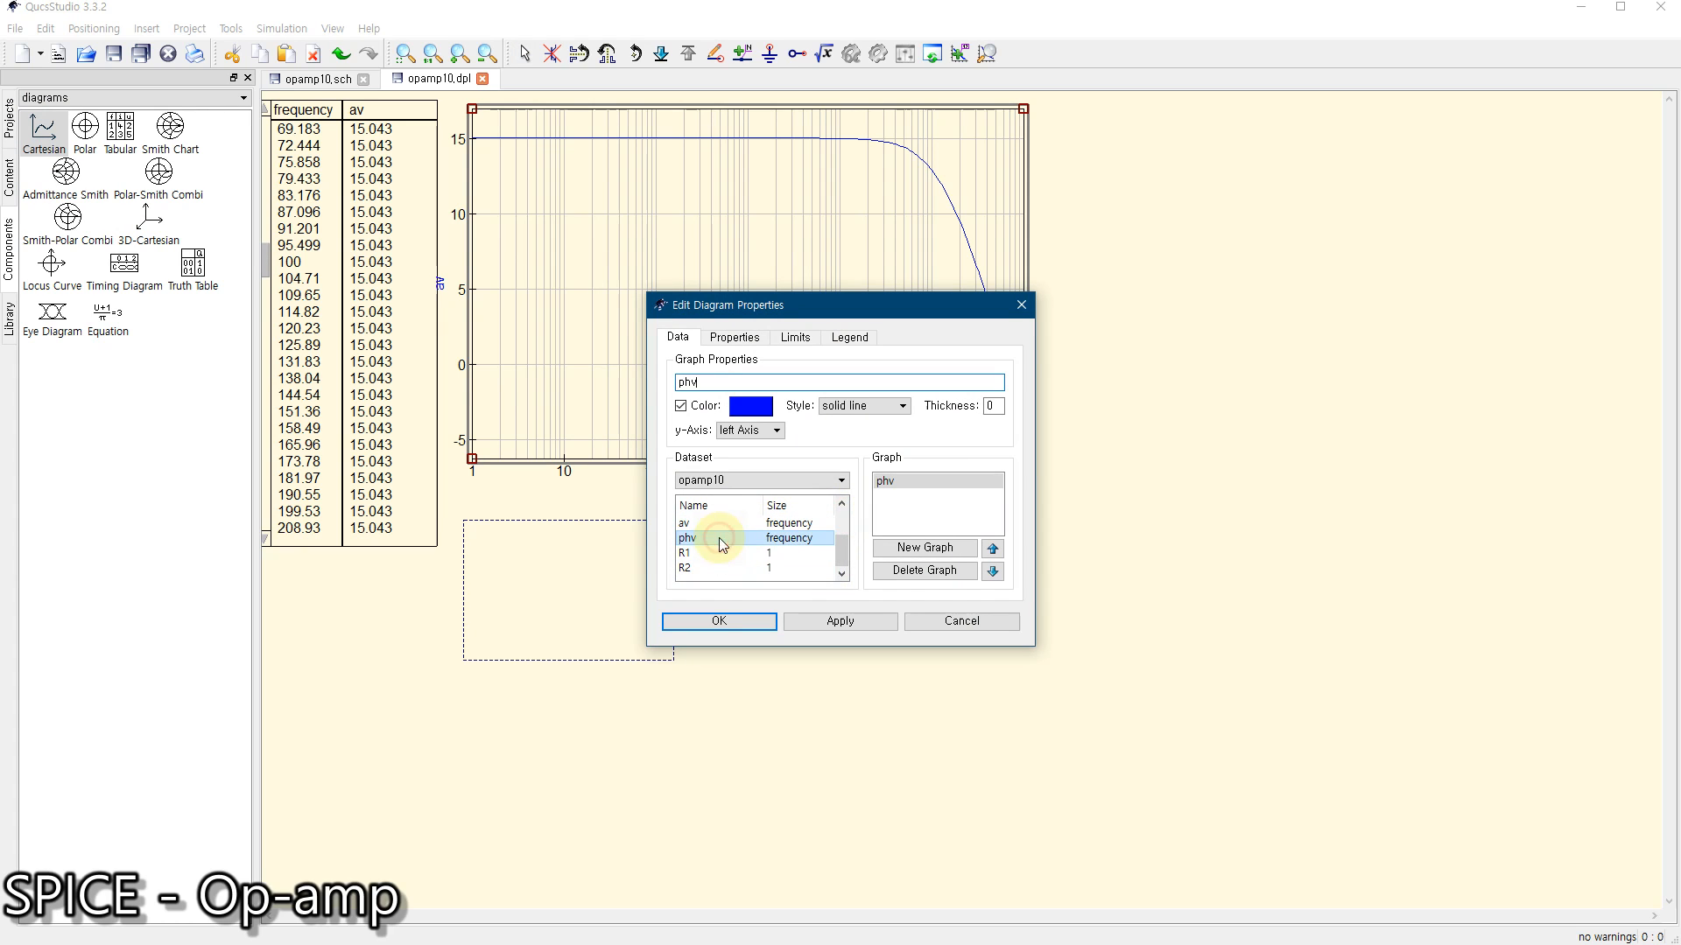
pyautogui.click(714, 618)
# Enlarge the phv diagram to slightly wider than the gain plot above it
pyautogui.press('Escape')
pyautogui.click(534, 600)
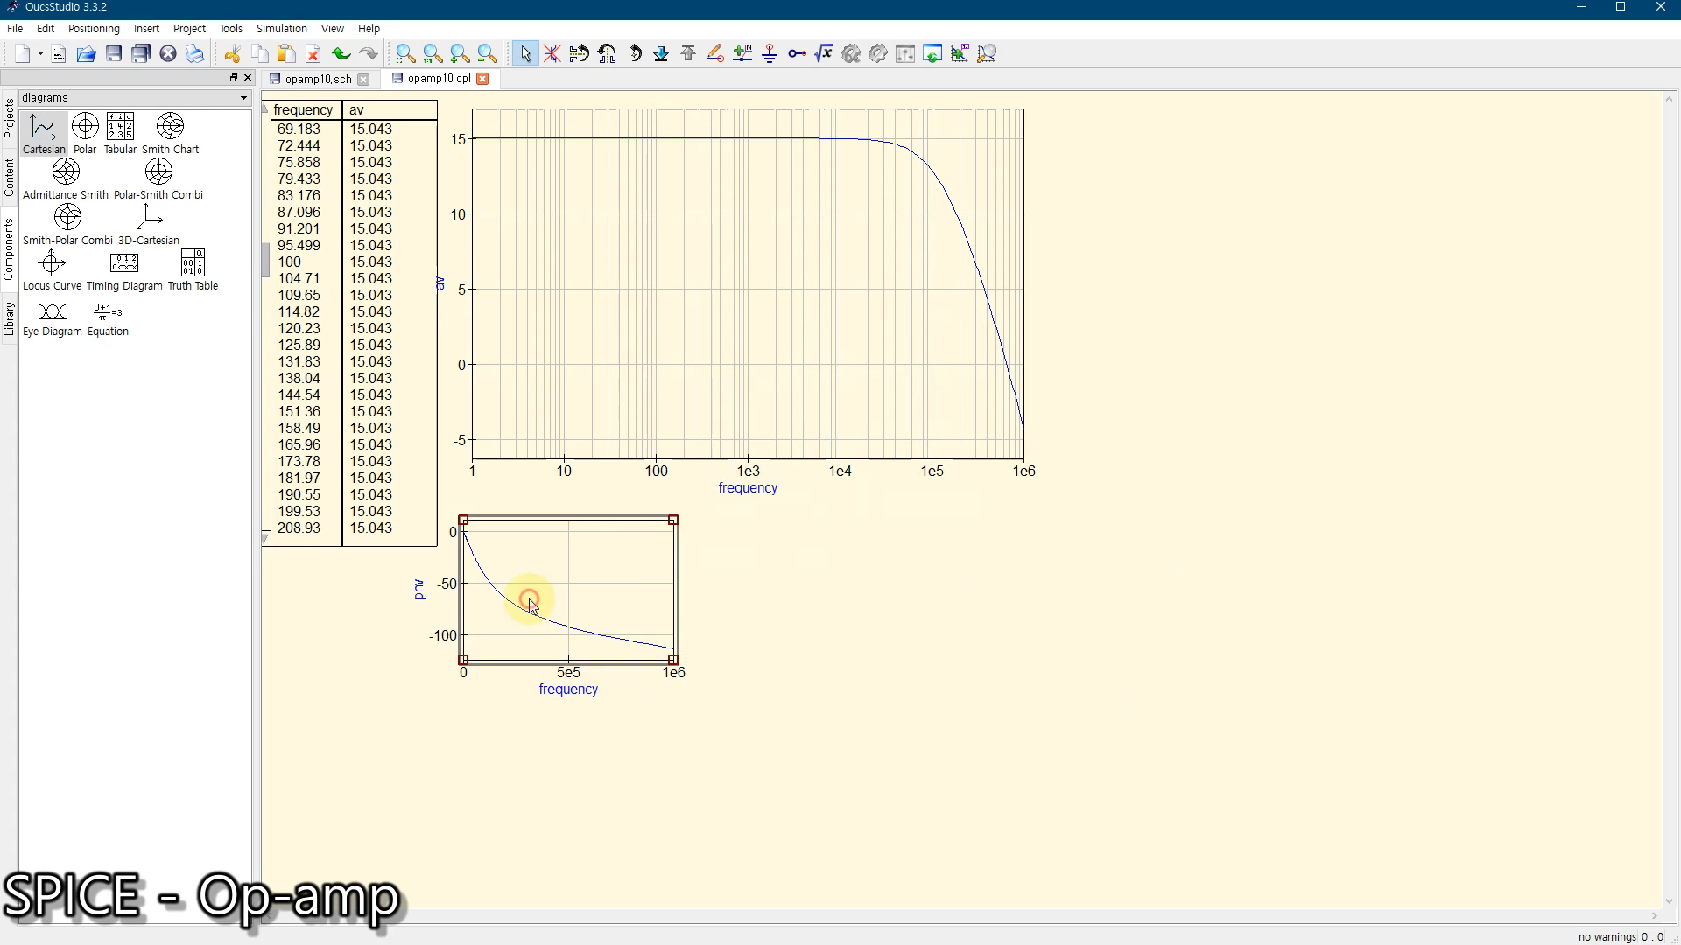
pyautogui.moveTo(673, 662); pyautogui.dragTo(1079, 847)
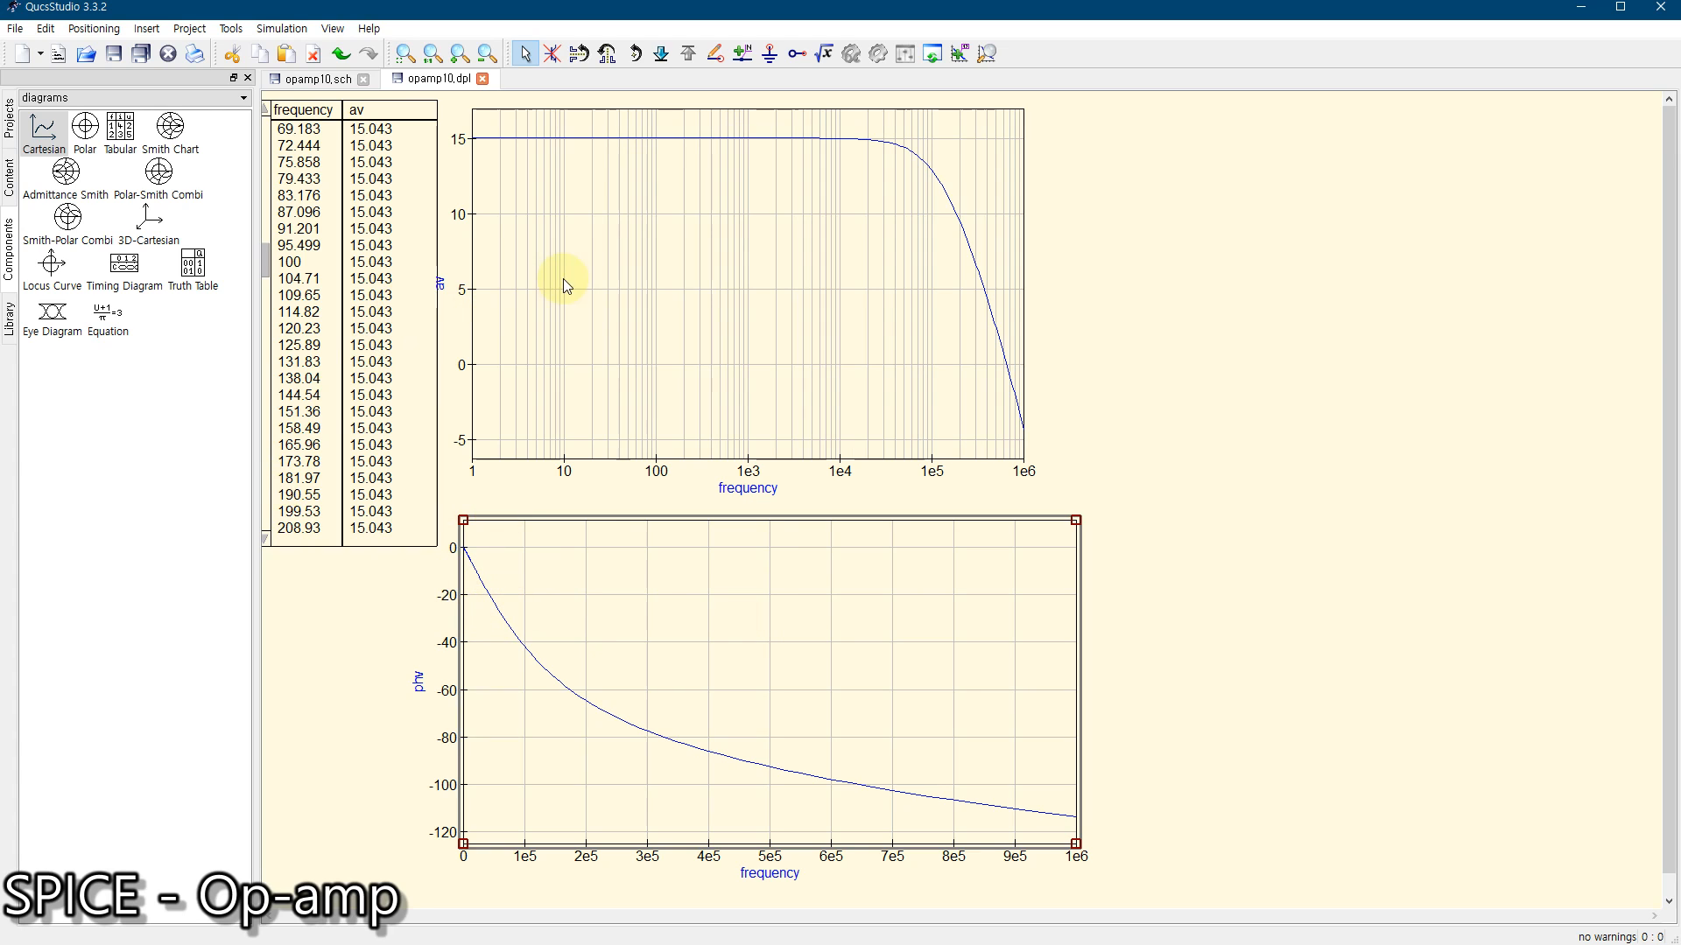
# Compare the gain and phase plots and return to the opamp10 schematic
pyautogui.moveTo(567, 278); pyautogui.dragTo(591, 280)
pyautogui.moveTo(581, 663); pyautogui.dragTo(601, 664)
pyautogui.click(313, 78)
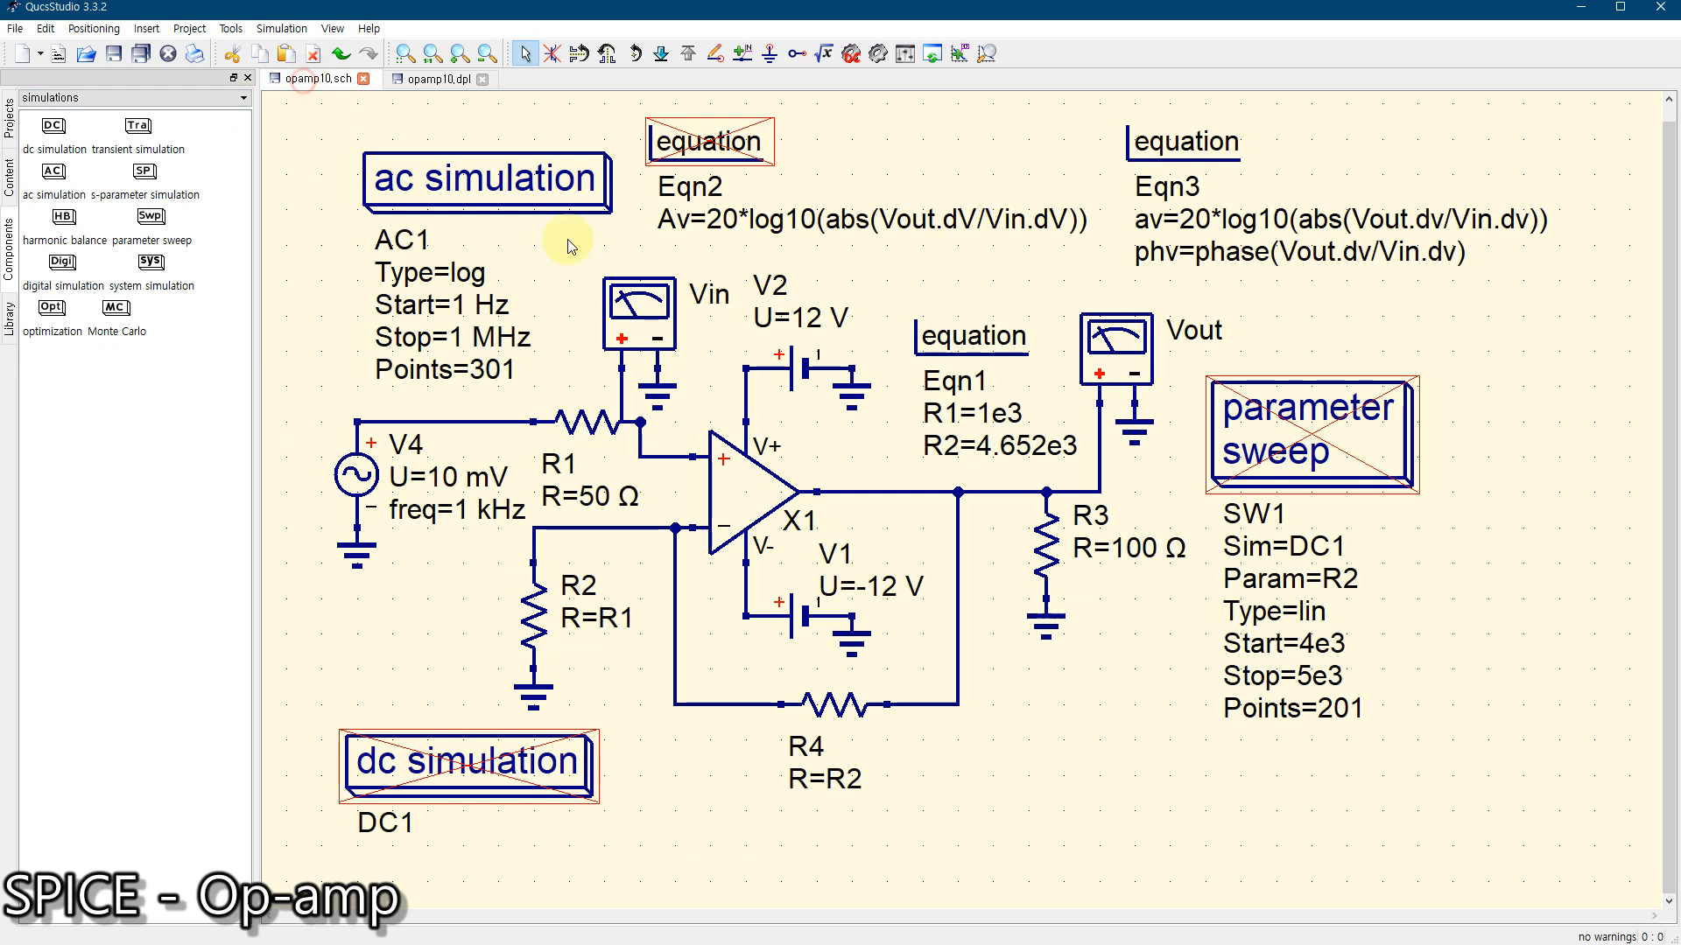